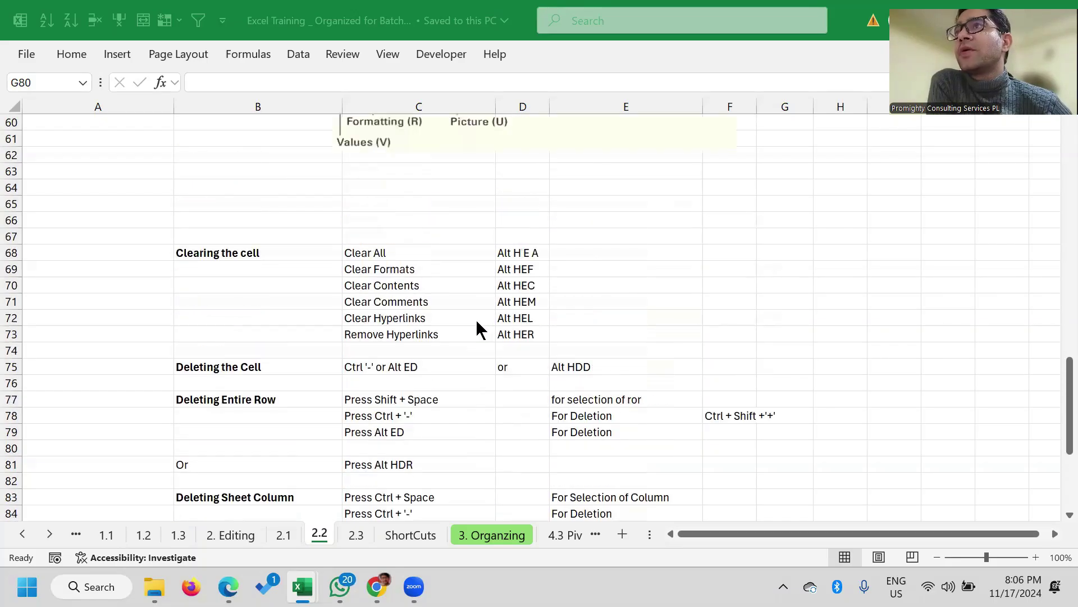
Scroll sheet 2.2 to row 1 and select the version control notes in B4, B3 and C3
scroll(308, 297, "up", 3)
scroll(320, 312, "up", 17)
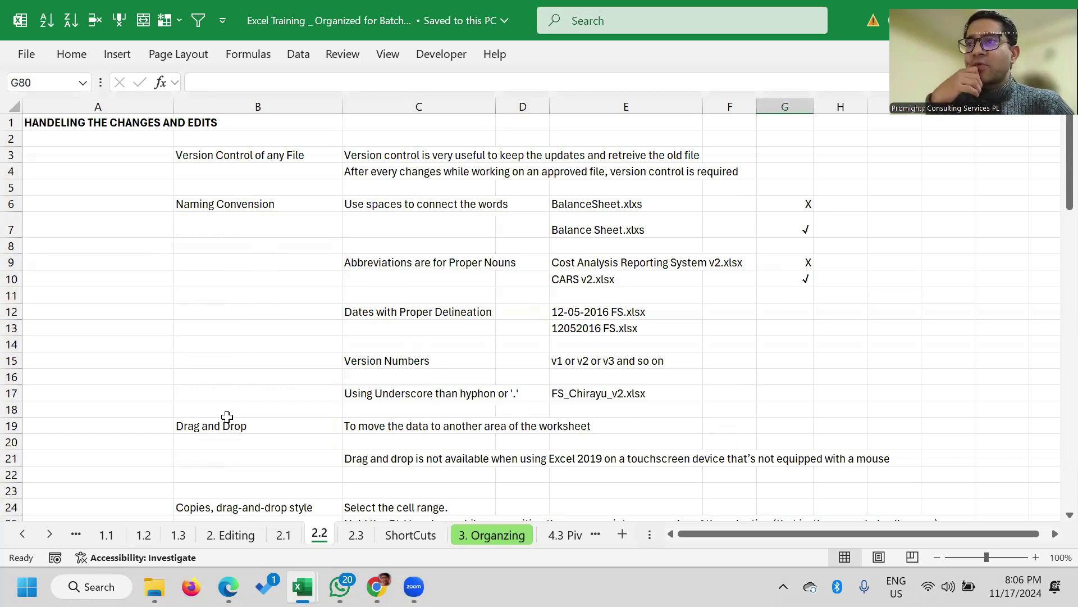
left_click(205, 170)
left_click(196, 154)
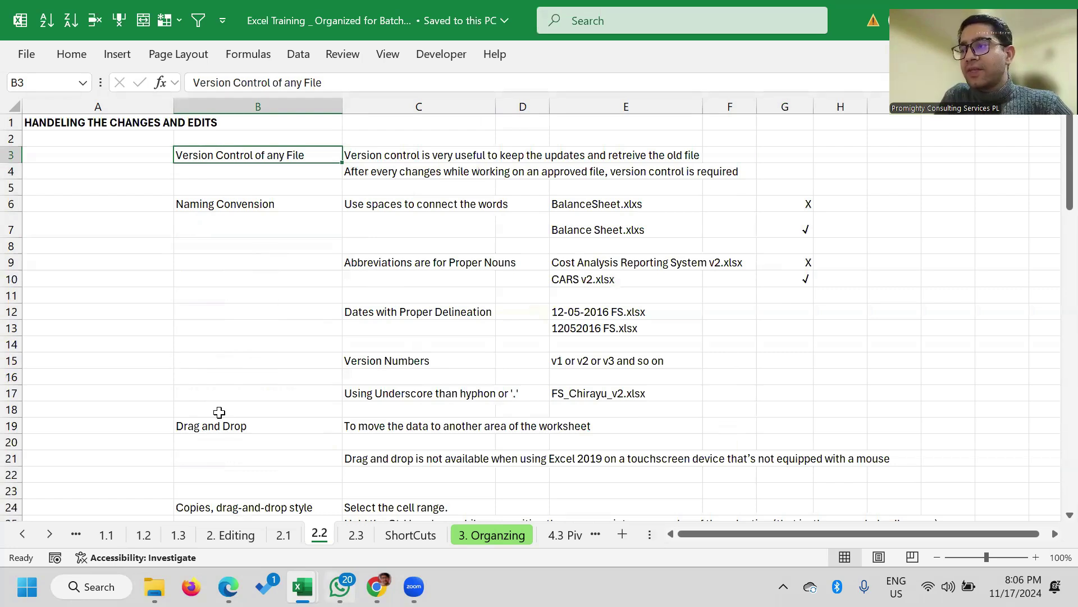
left_click(373, 155)
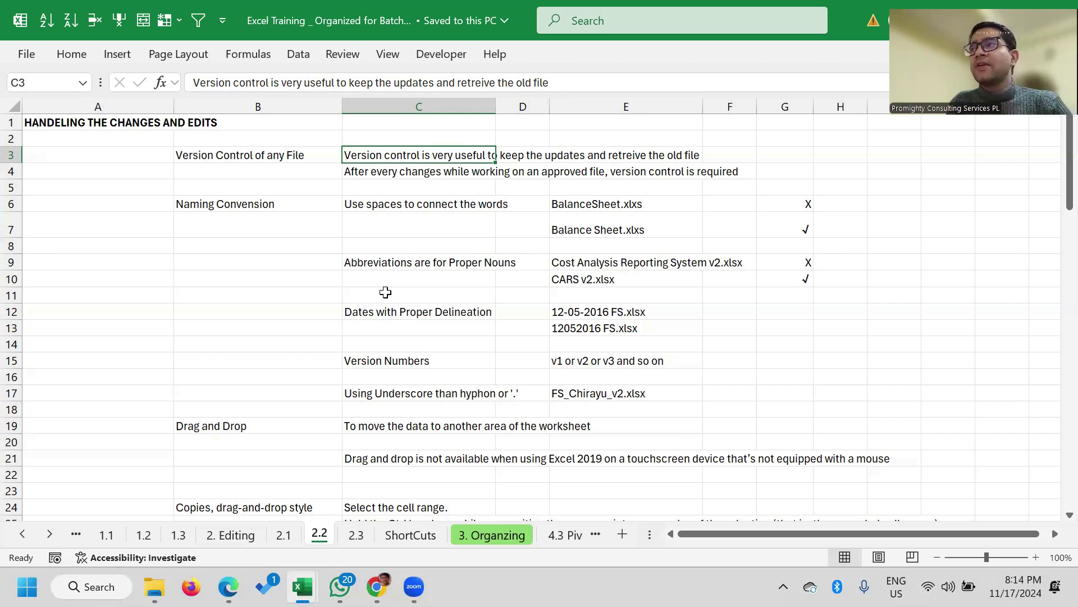
key("Down")
key("Down")
key("Down")
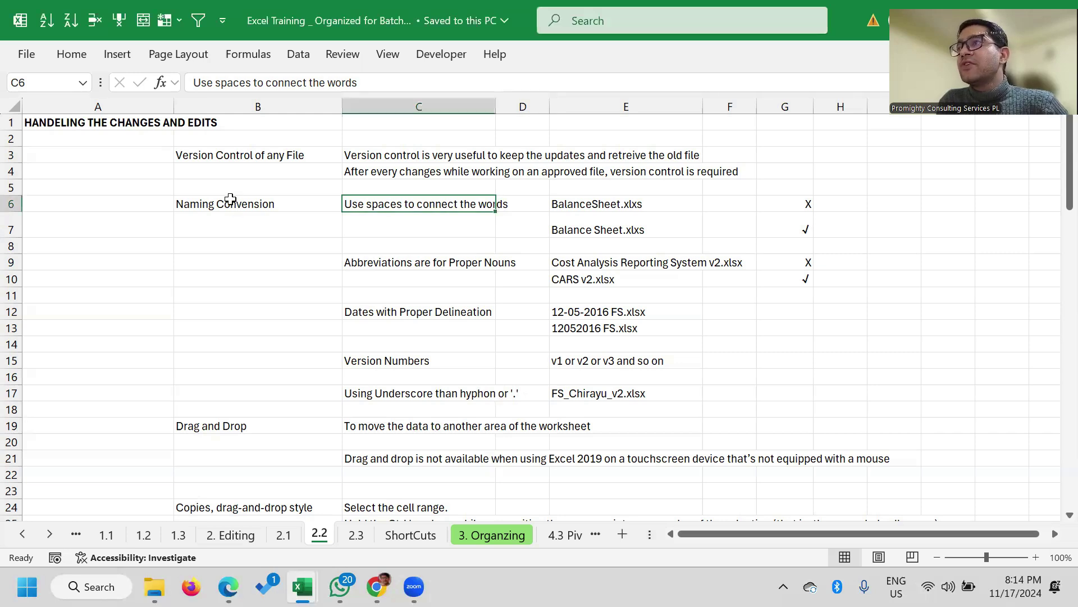
left_click(210, 217)
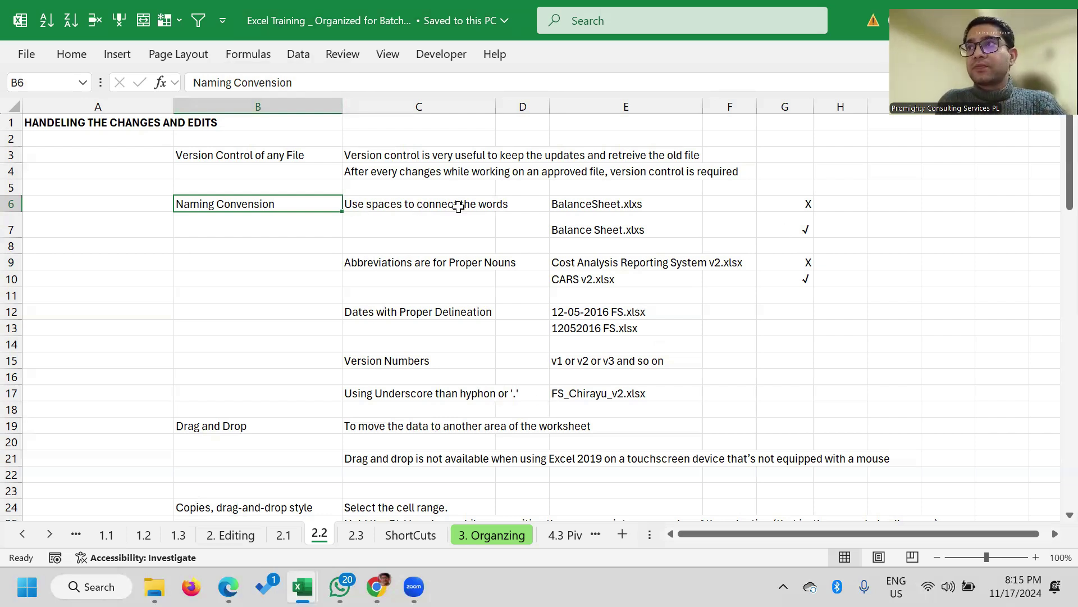
left_click(425, 203)
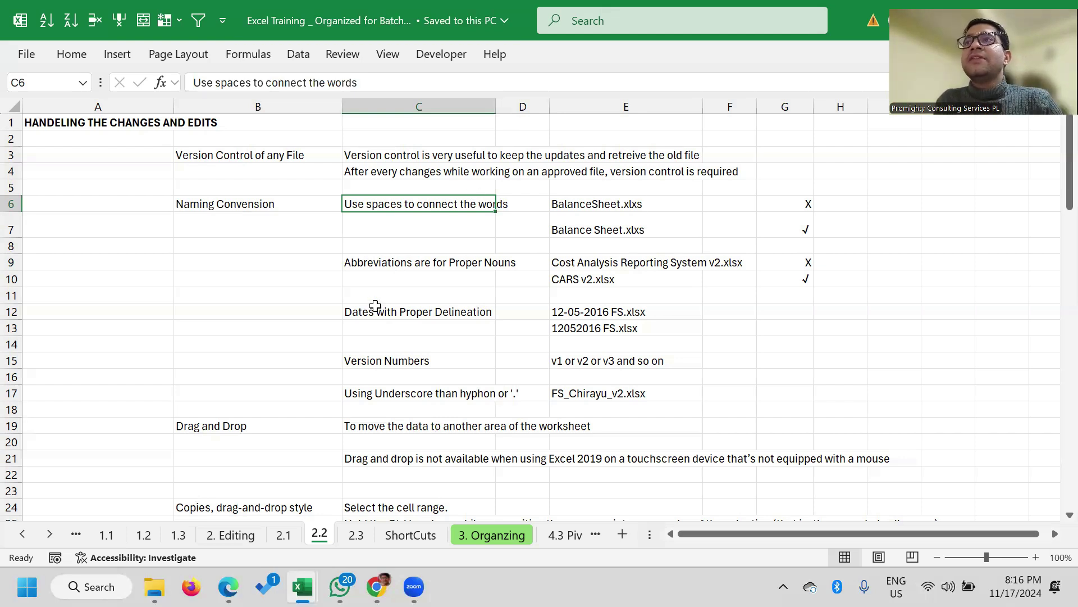
left_click(620, 203)
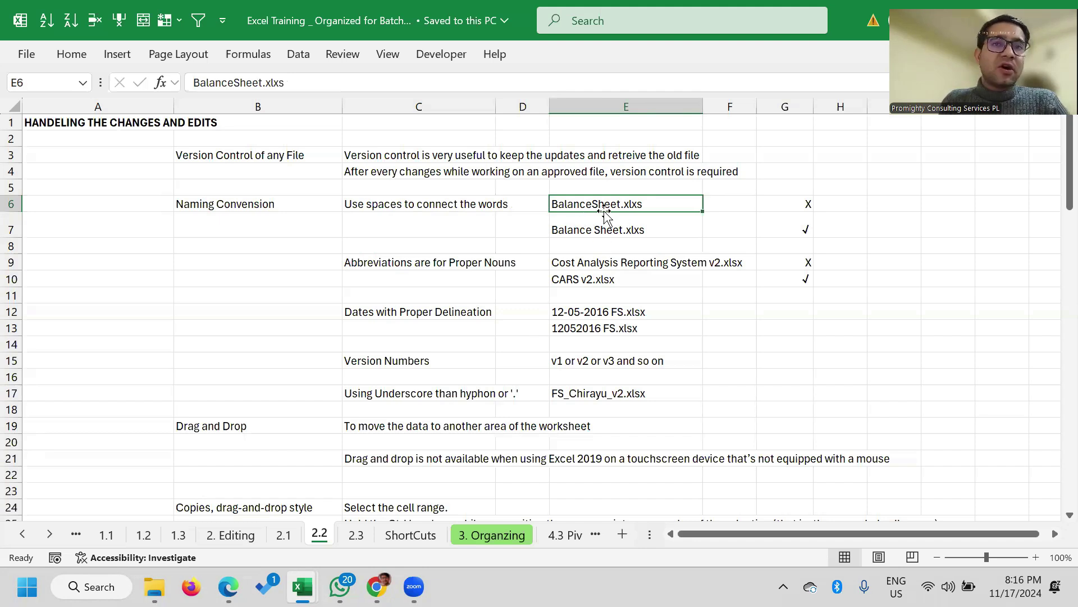
left_click(581, 229)
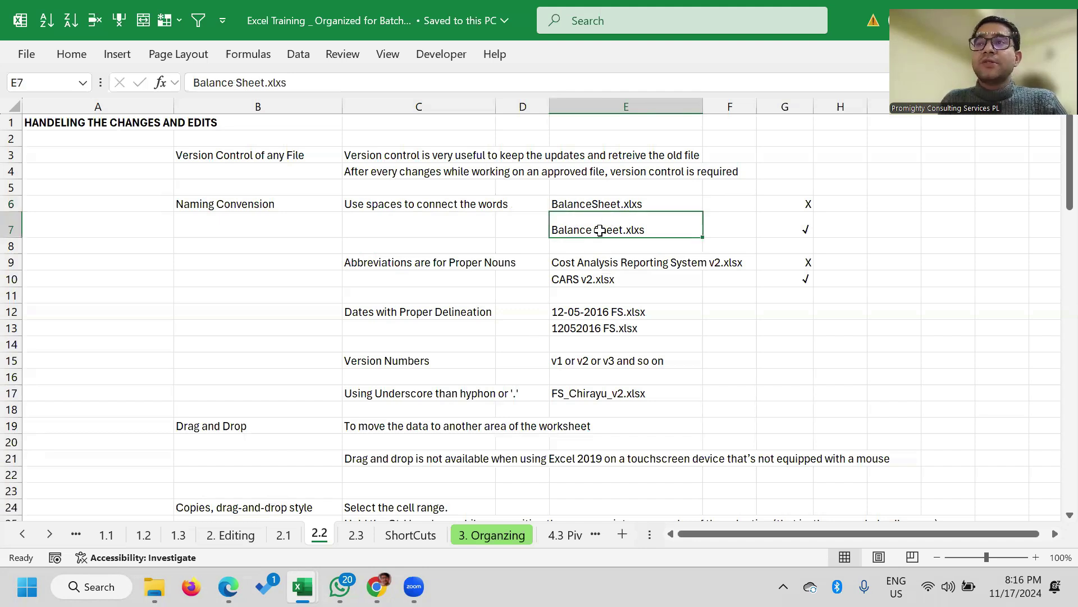
left_click(586, 203)
left_click(593, 222)
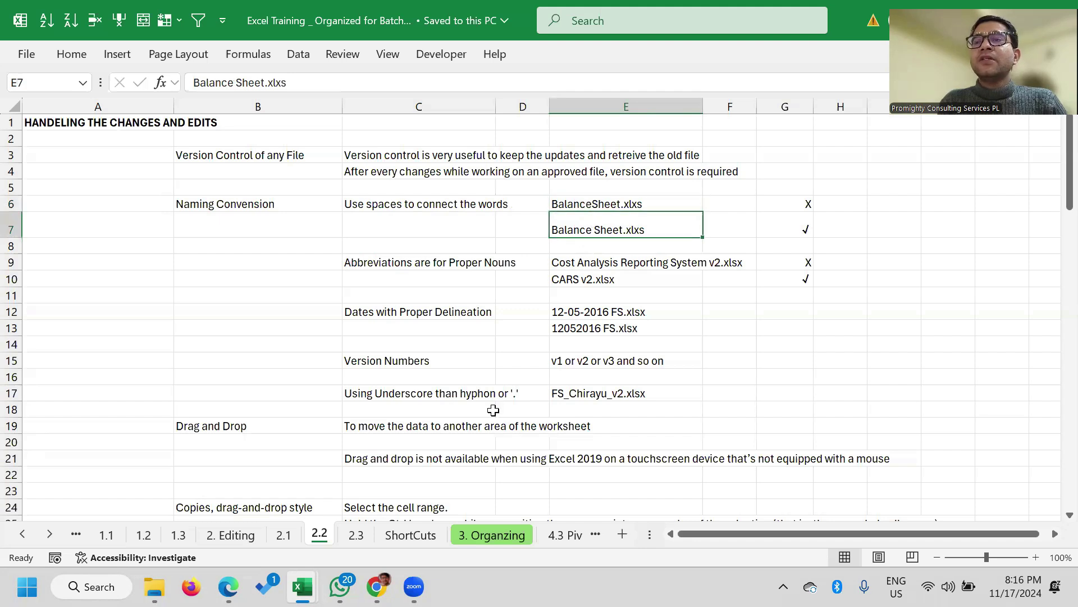
left_click(408, 257)
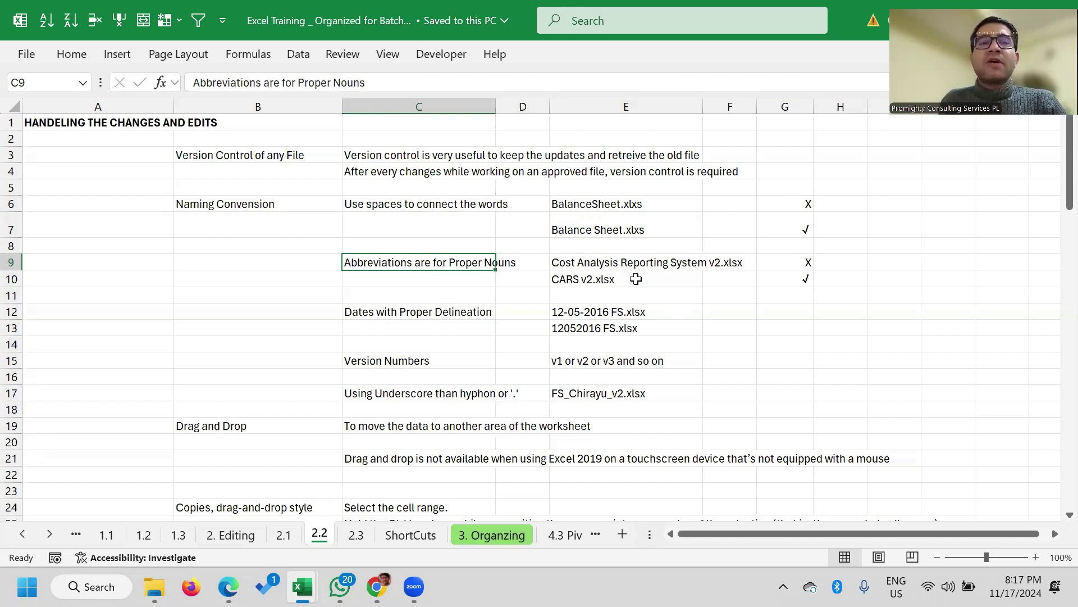
left_click(579, 262)
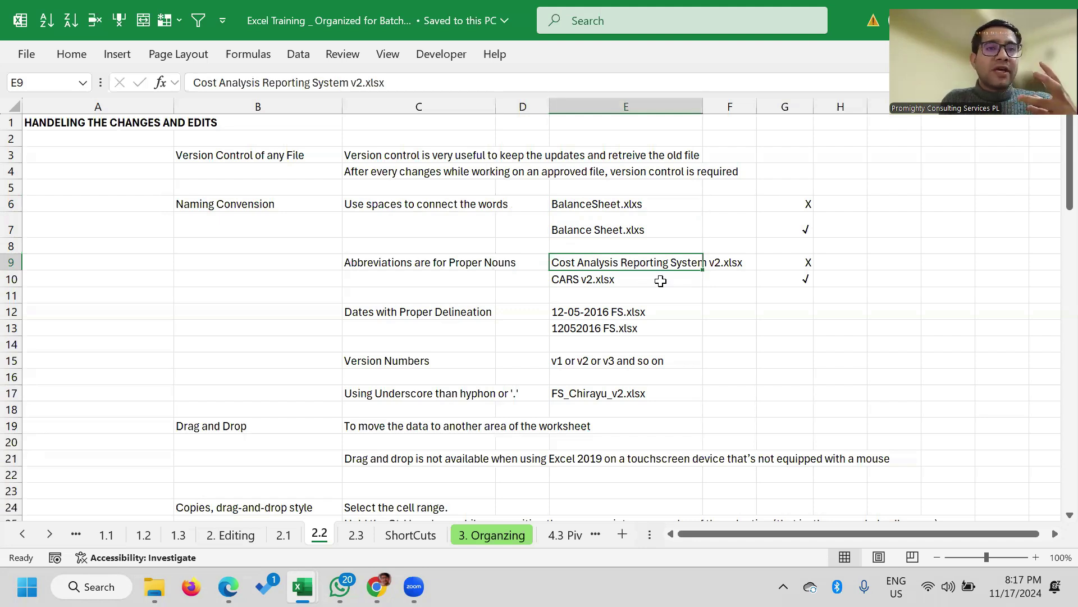
left_click(559, 276)
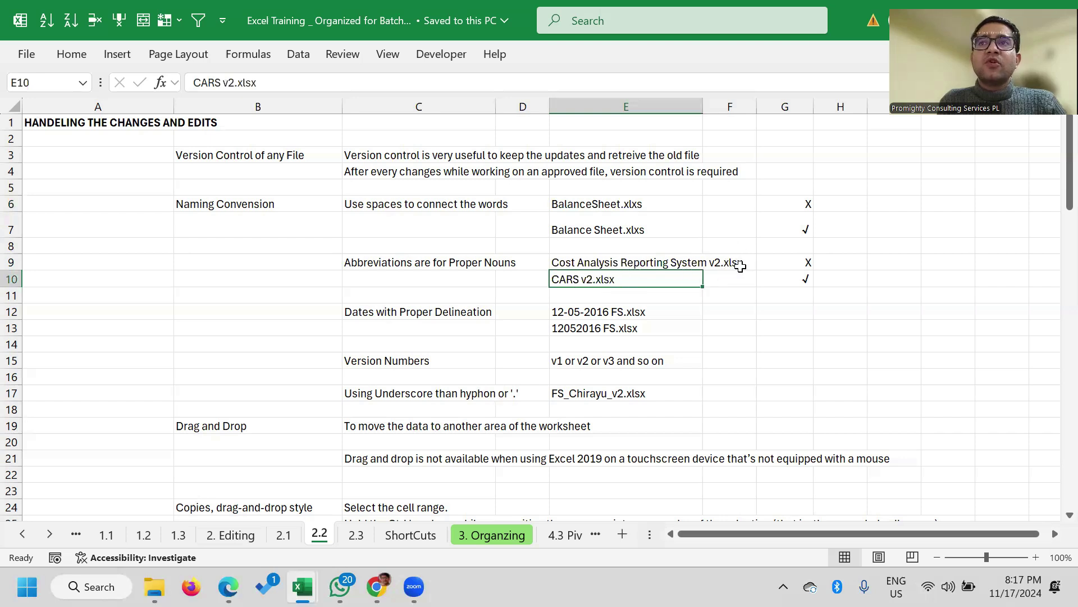
left_click(715, 258)
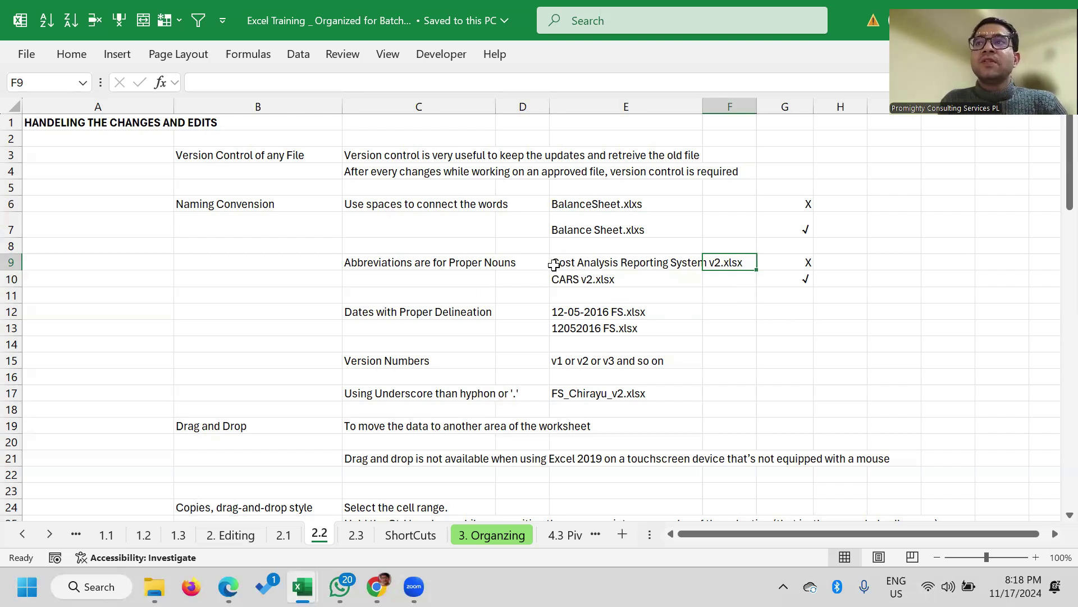
left_click_drag(552, 262, 739, 263)
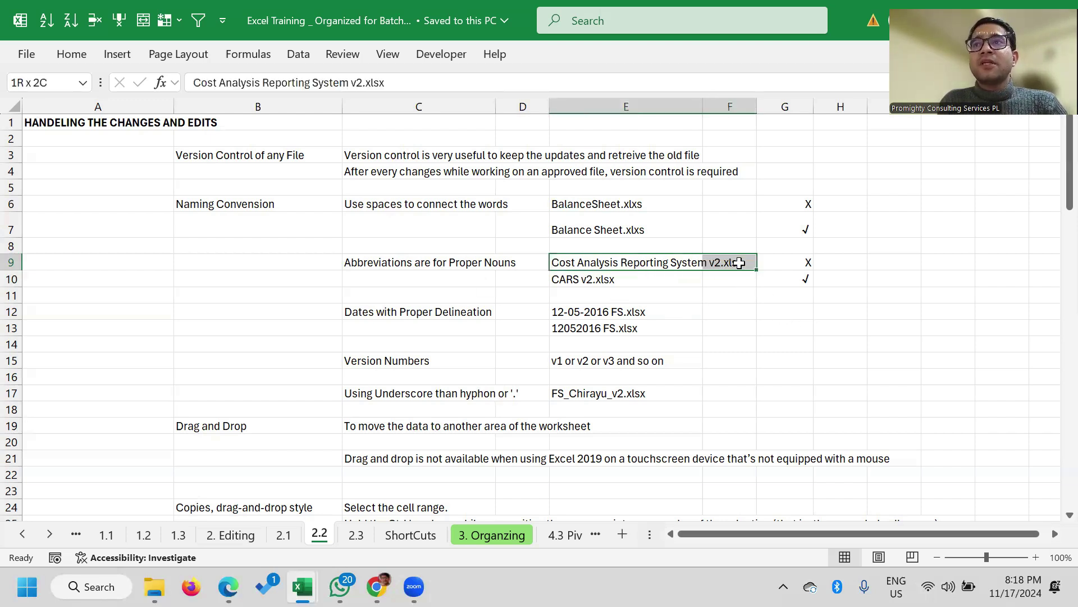
left_click_drag(561, 279, 808, 279)
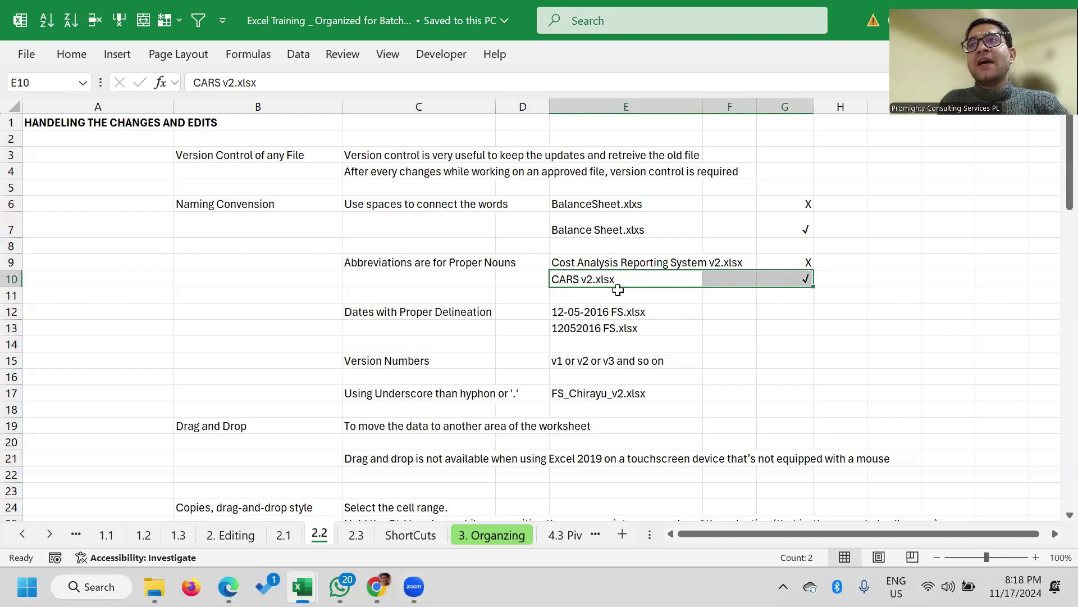
key("Down")
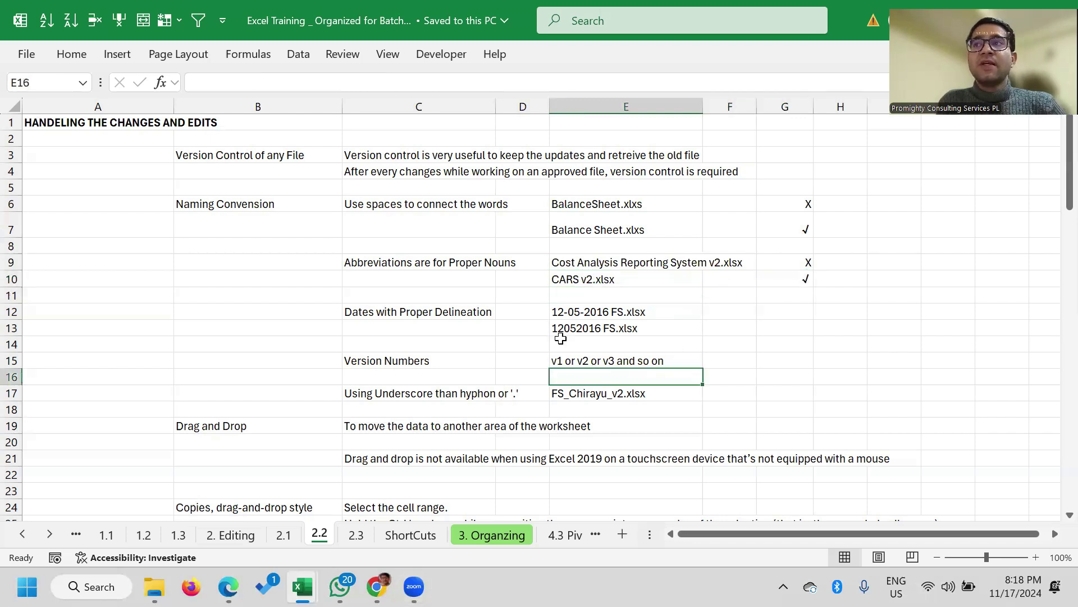
left_click(406, 316)
mouse_move(406, 316)
left_mouse_down()
mouse_move(713, 299)
mouse_move(717, 307)
left_mouse_up()
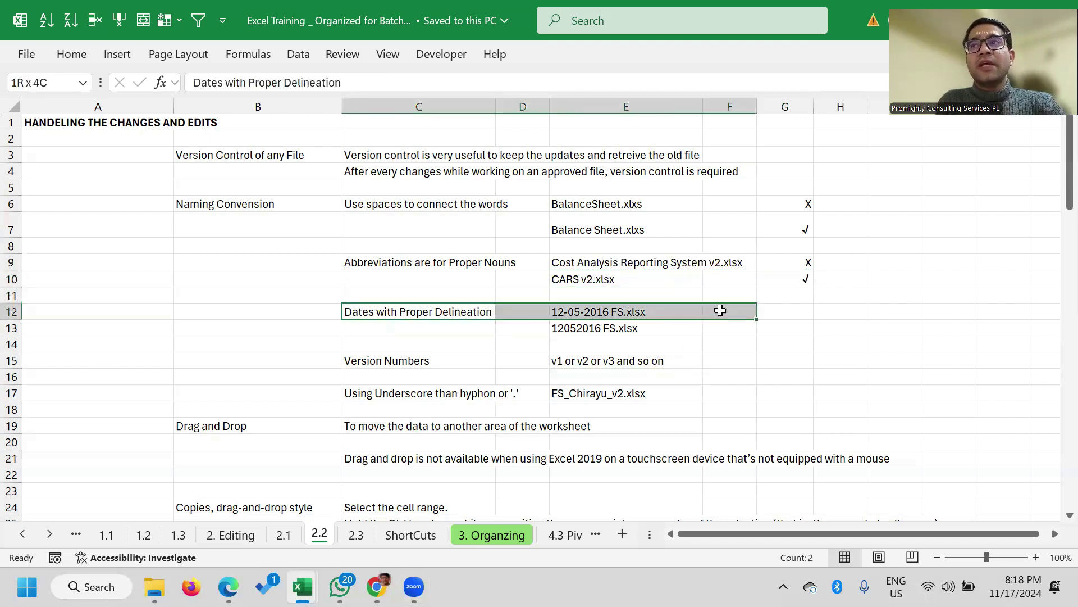
left_click(618, 280)
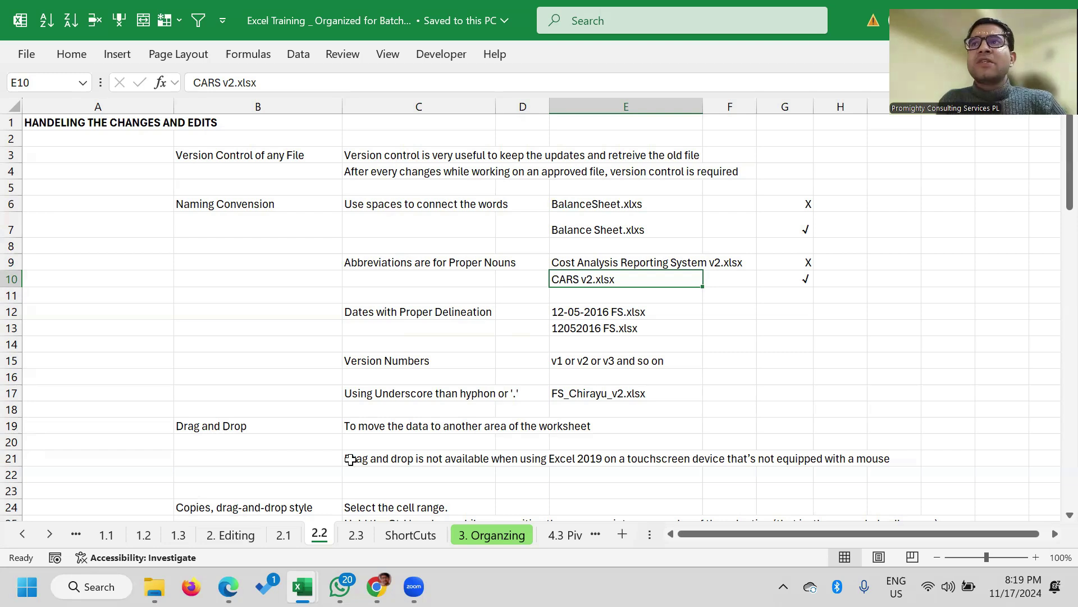
left_click(594, 262)
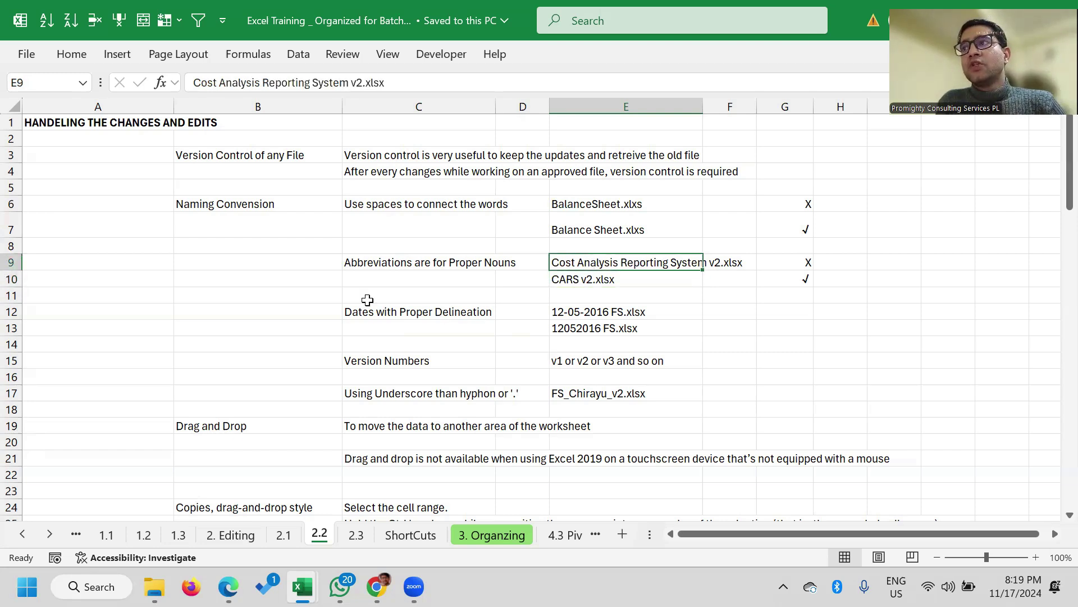
left_click(424, 342)
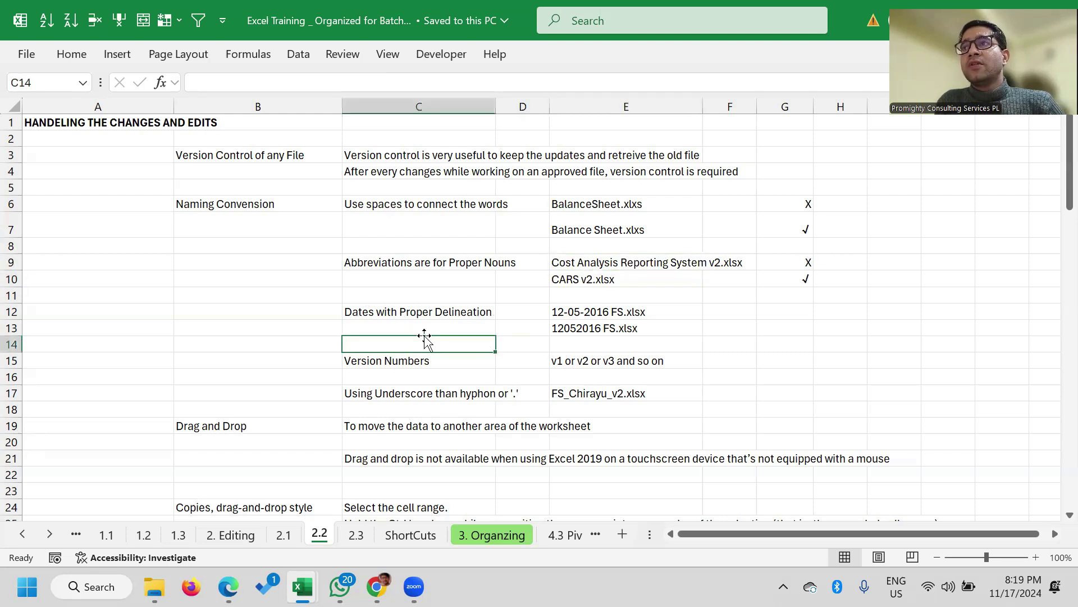
left_click(421, 311)
left_click(403, 342)
left_click(413, 312)
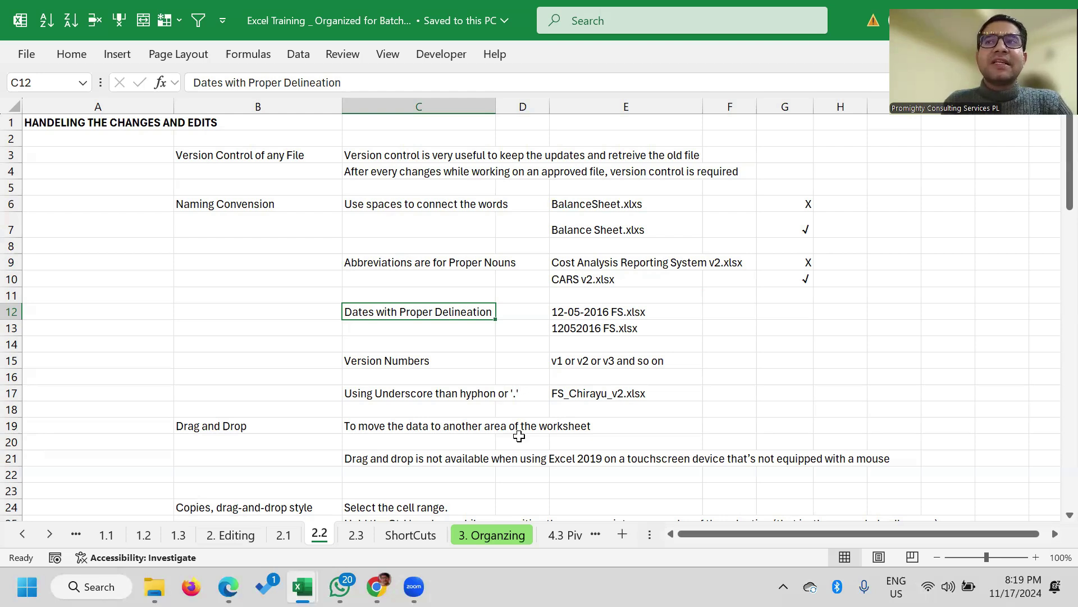
left_click(582, 329)
left_click(602, 309)
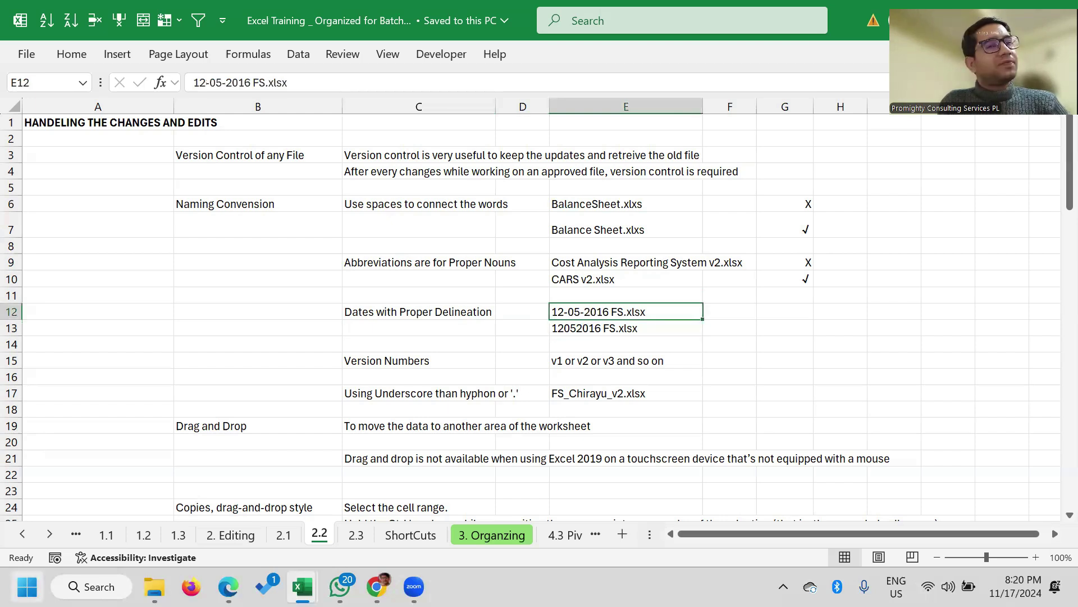
left_click(575, 330)
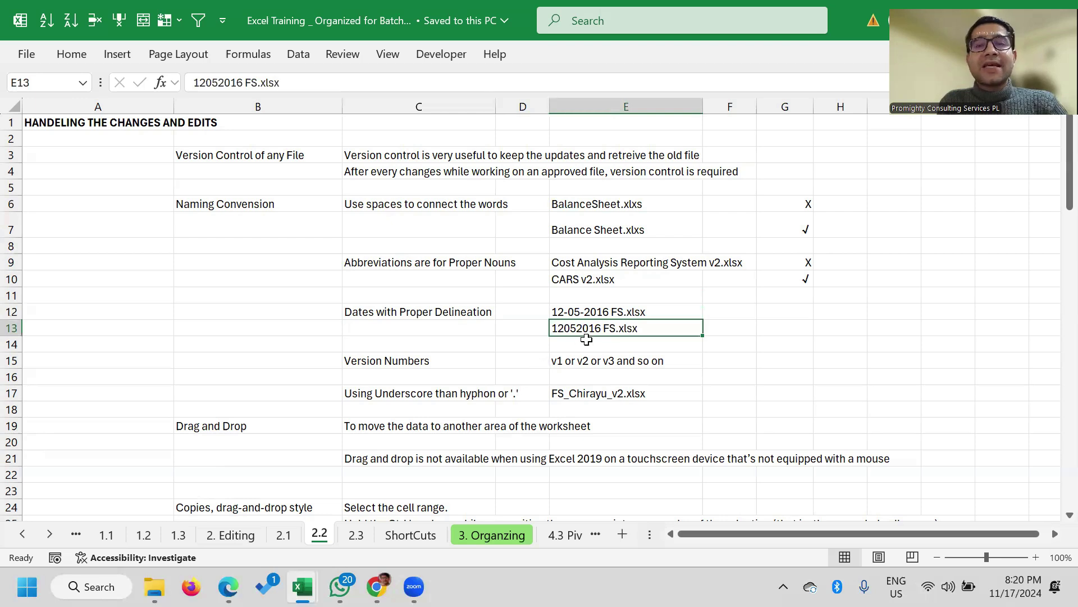
left_click(555, 312)
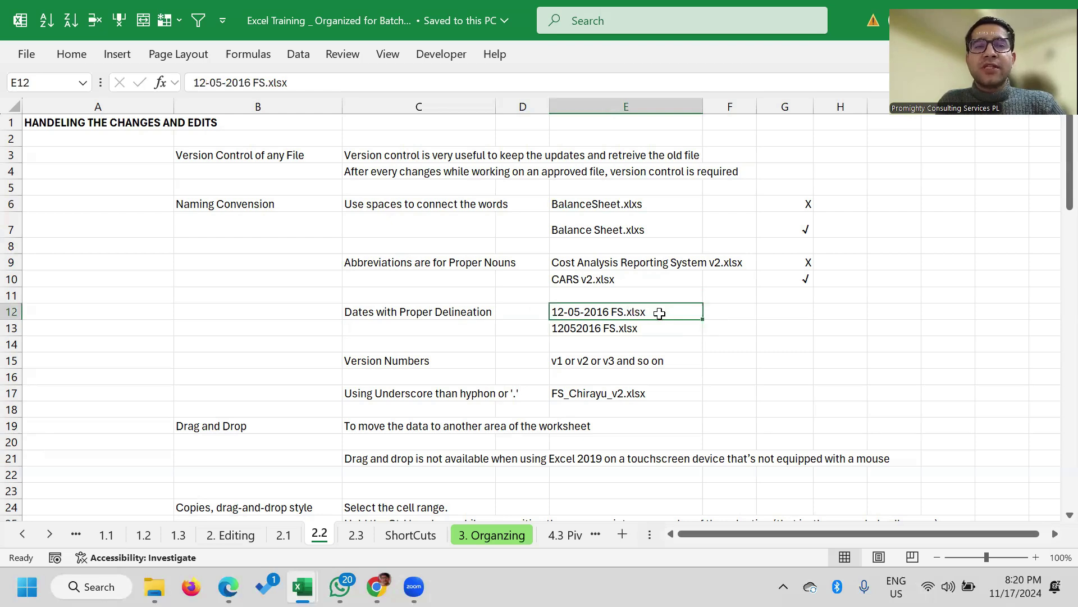
left_click(570, 329)
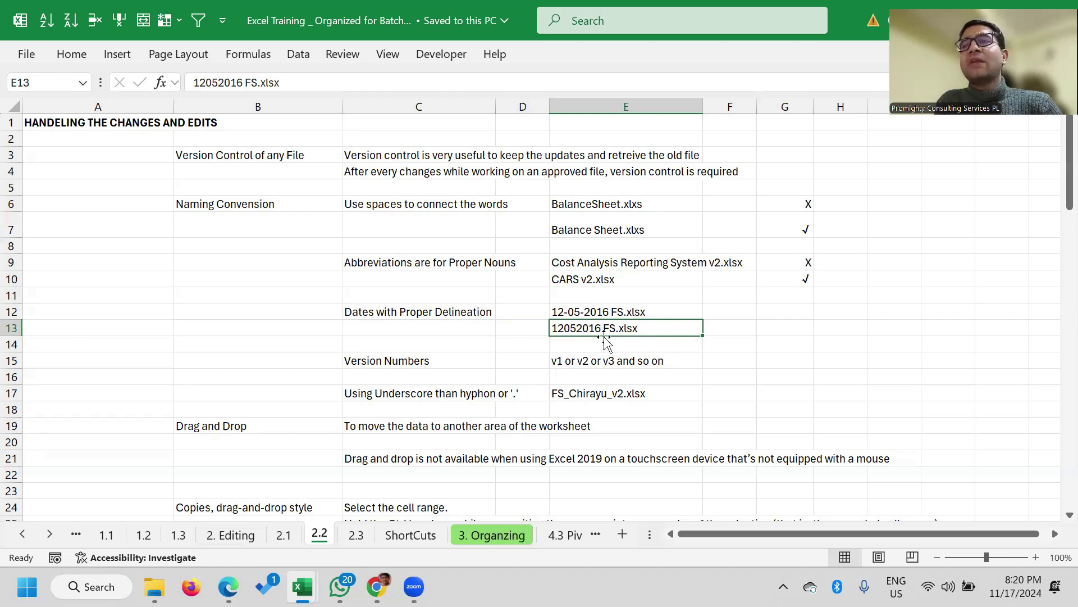
left_click(409, 355)
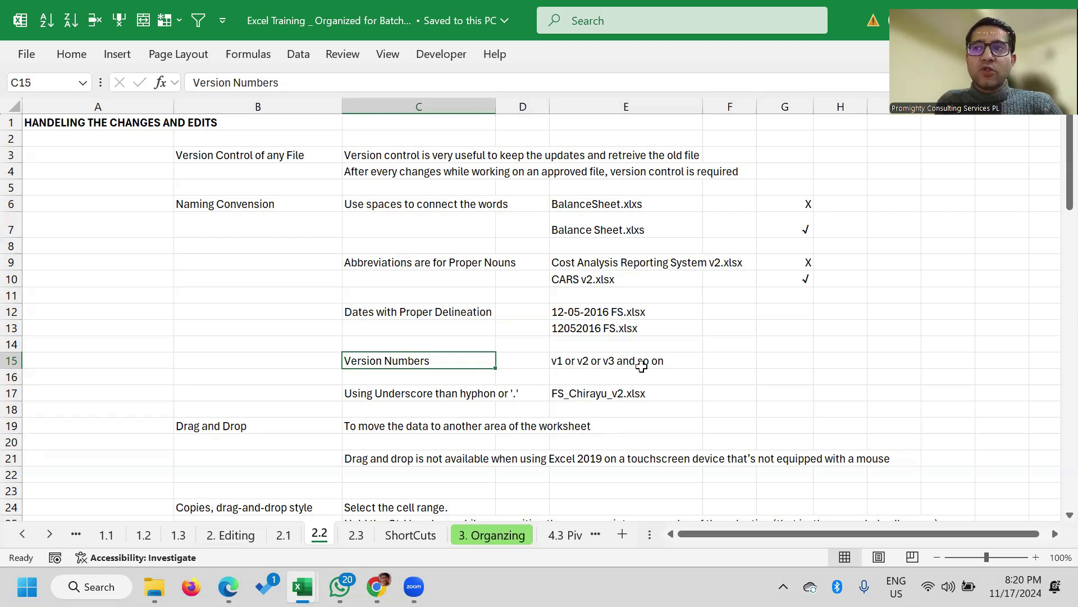
left_click(926, 362)
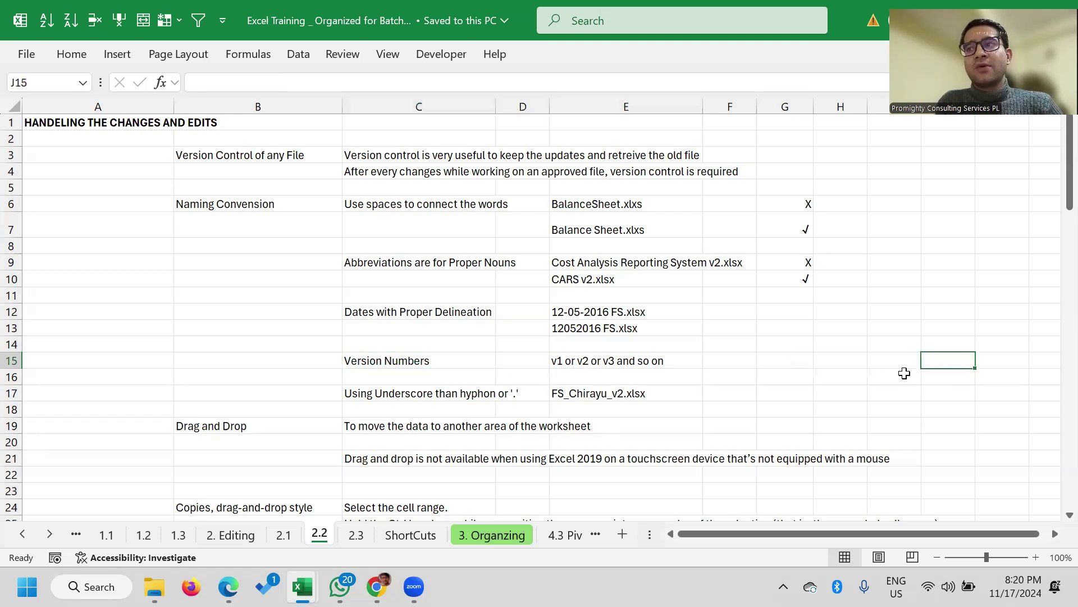
left_click(424, 396)
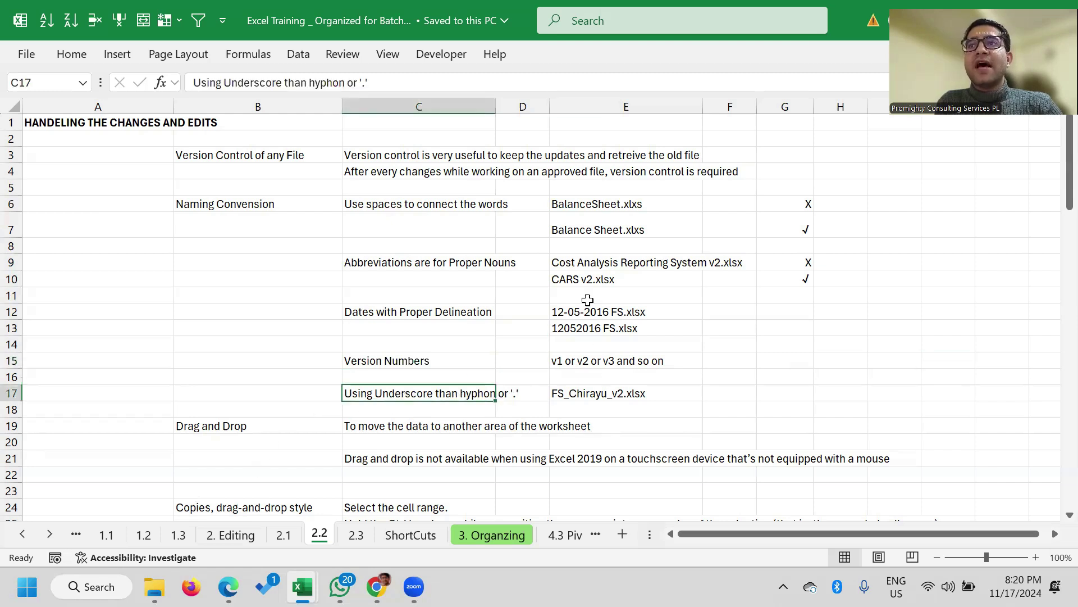
left_click(564, 395)
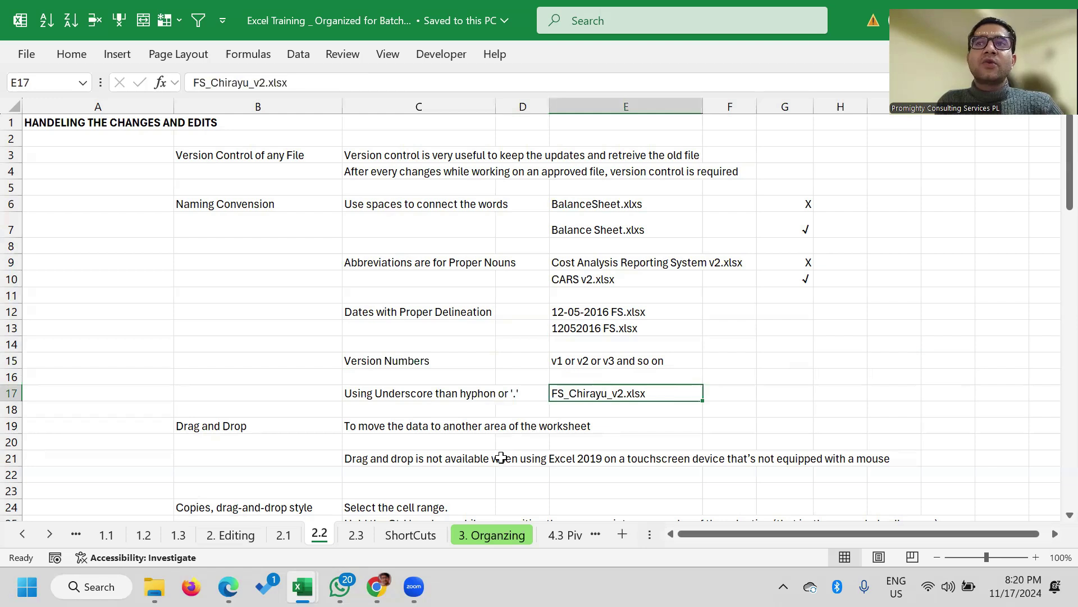
left_click(837, 345)
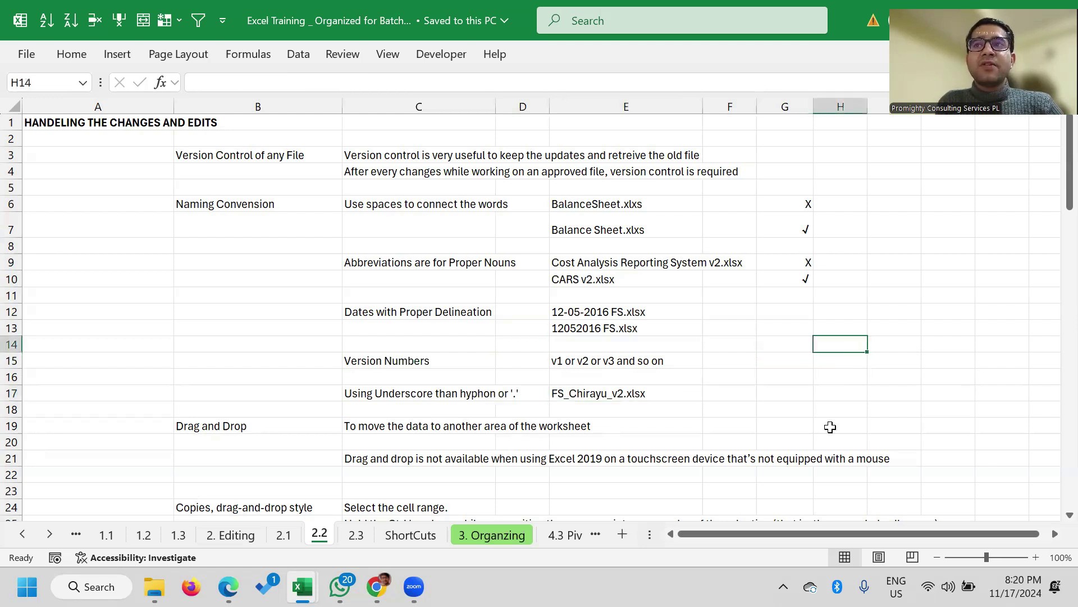
Enter a hyphen and an underscore in H14:H15, then clear both cells
type("-")
key("Return")
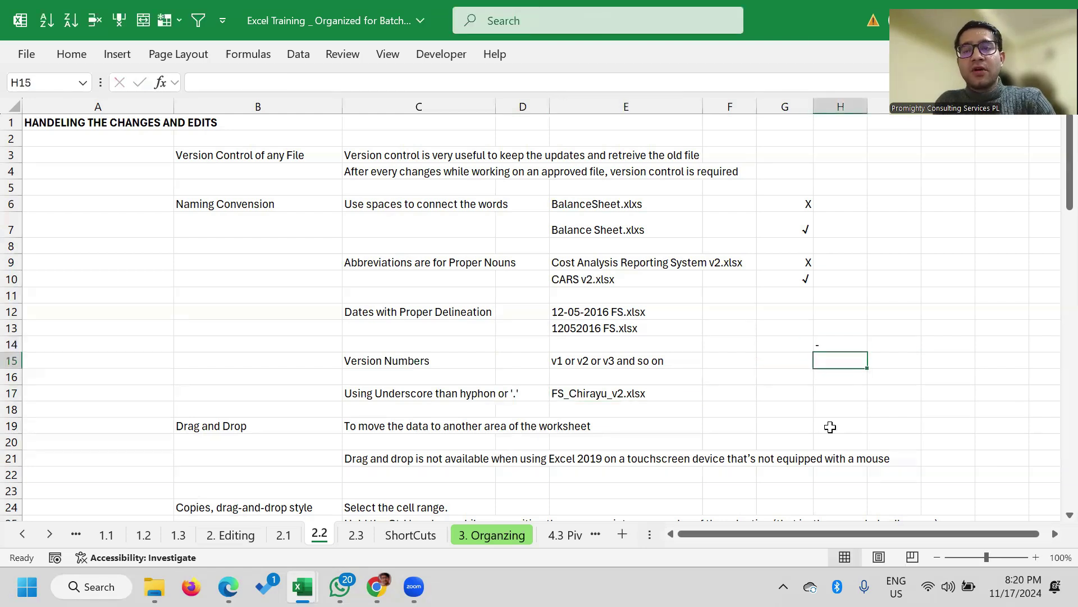
type("_")
key("Return")
key("Up")
key("Up")
key("shift+Down")
key("Delete")
Edit the E17 example file name to insert 208182_ just before v2
key("Down")
key("Left")
key("Down")
key("Down")
key("Left")
key("Left")
key("Left")
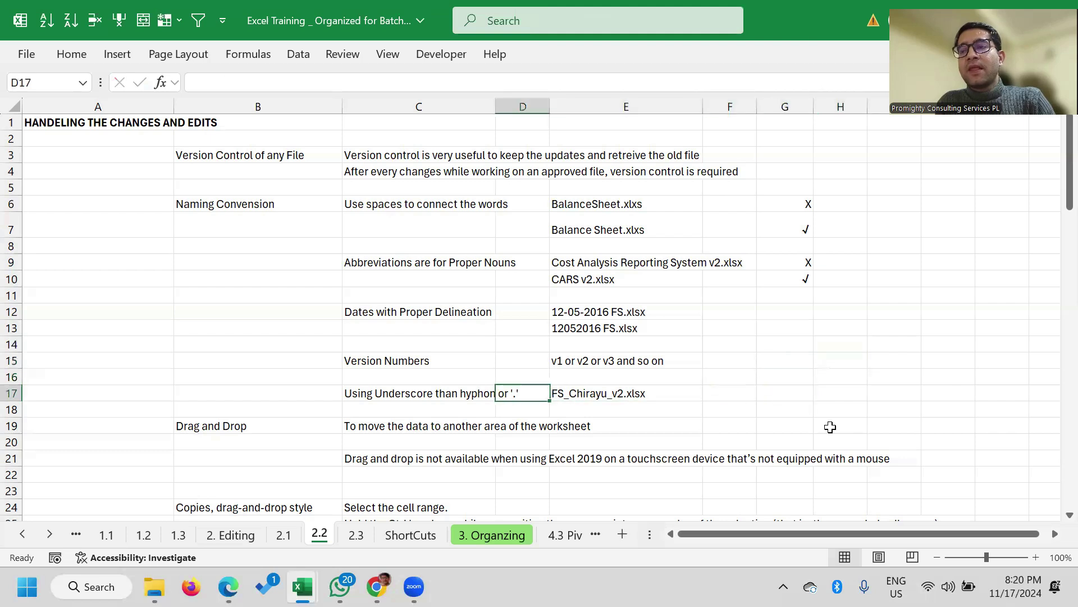
key("Right")
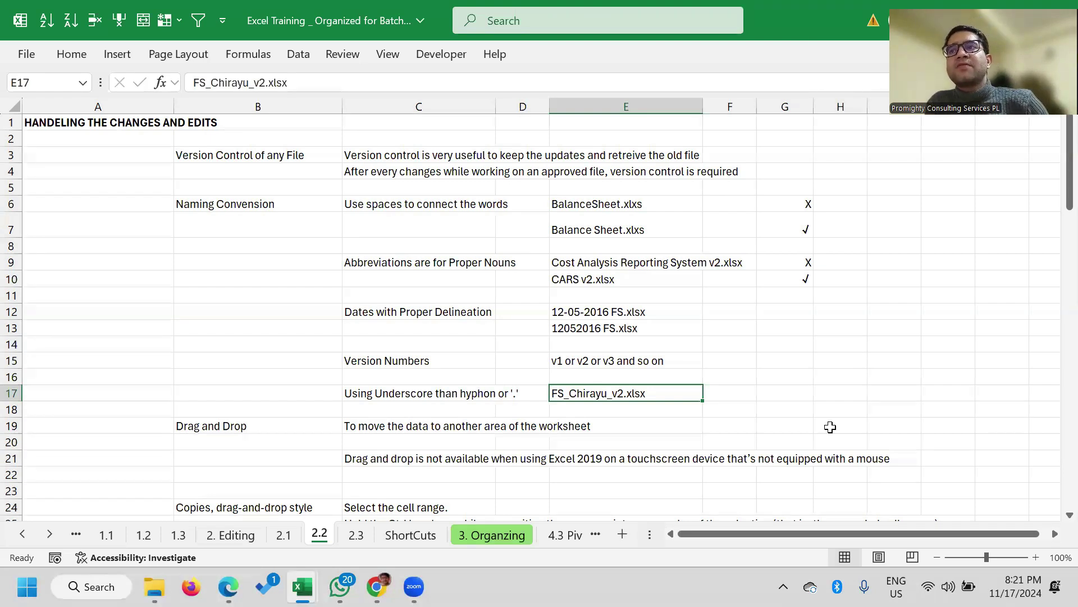
key("F2")
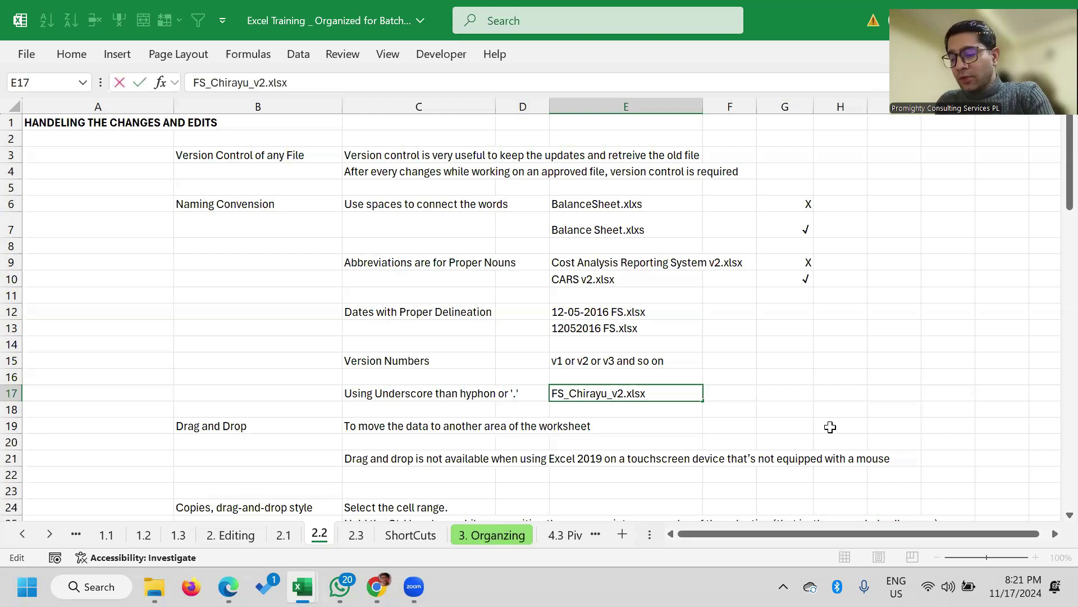
type("2081-82_")
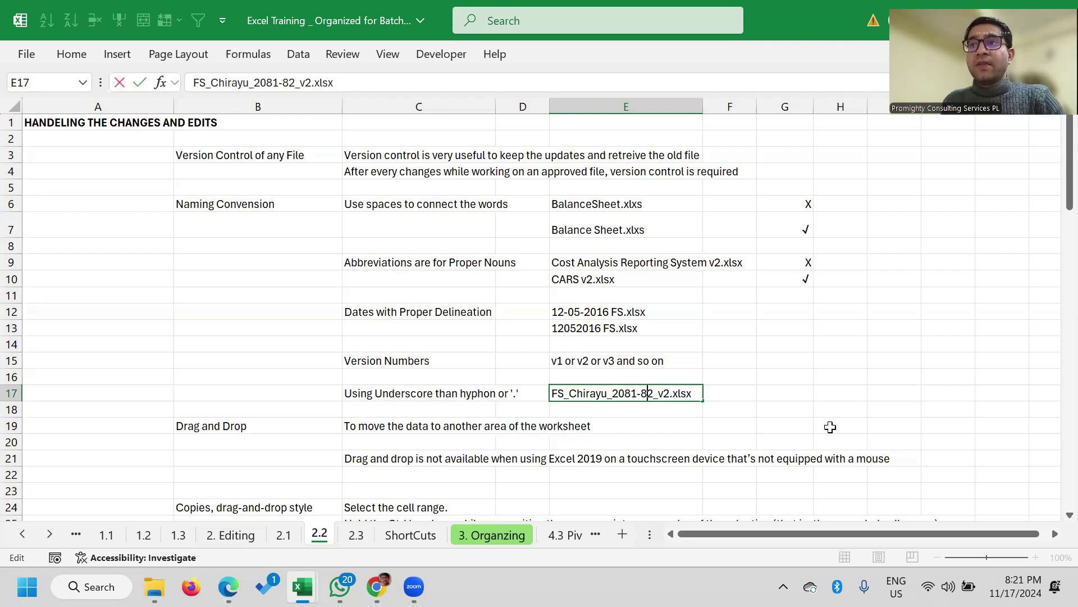
key("BackSpace")
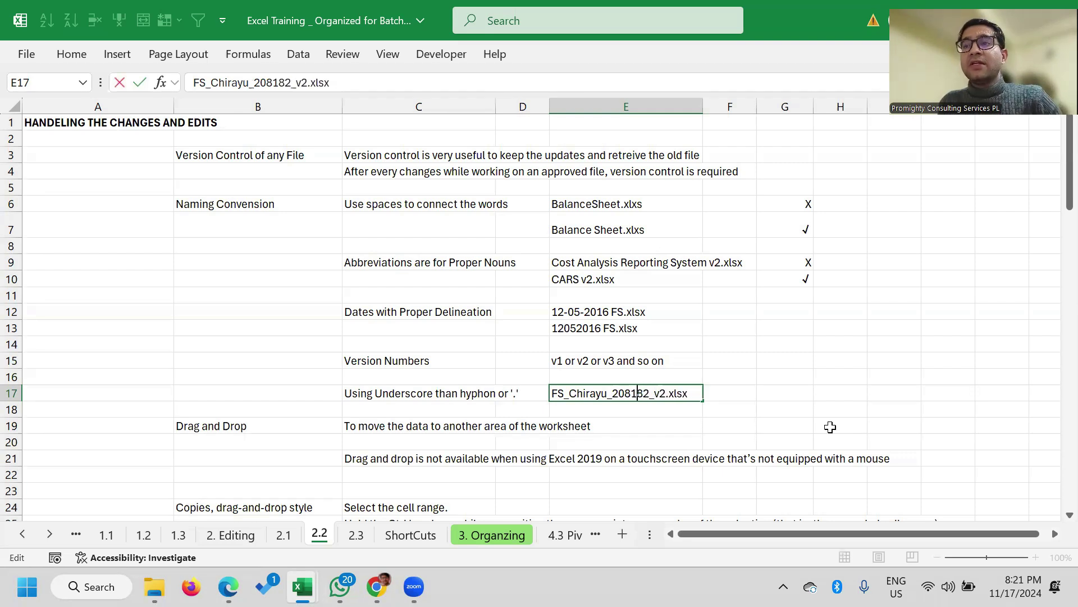
key("Return")
key("Up")
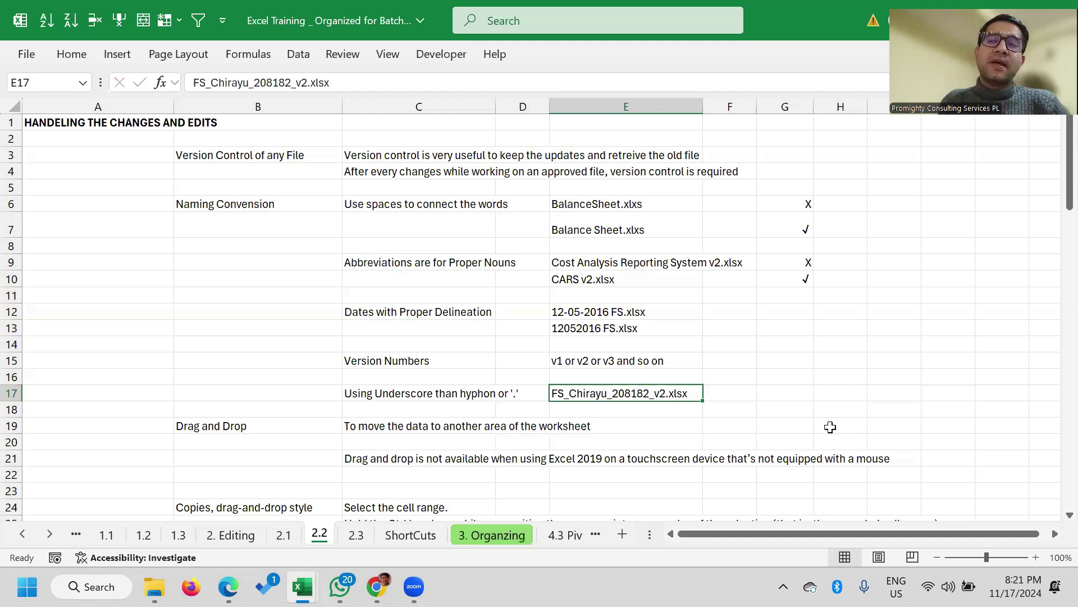
key("Down")
key("Up")
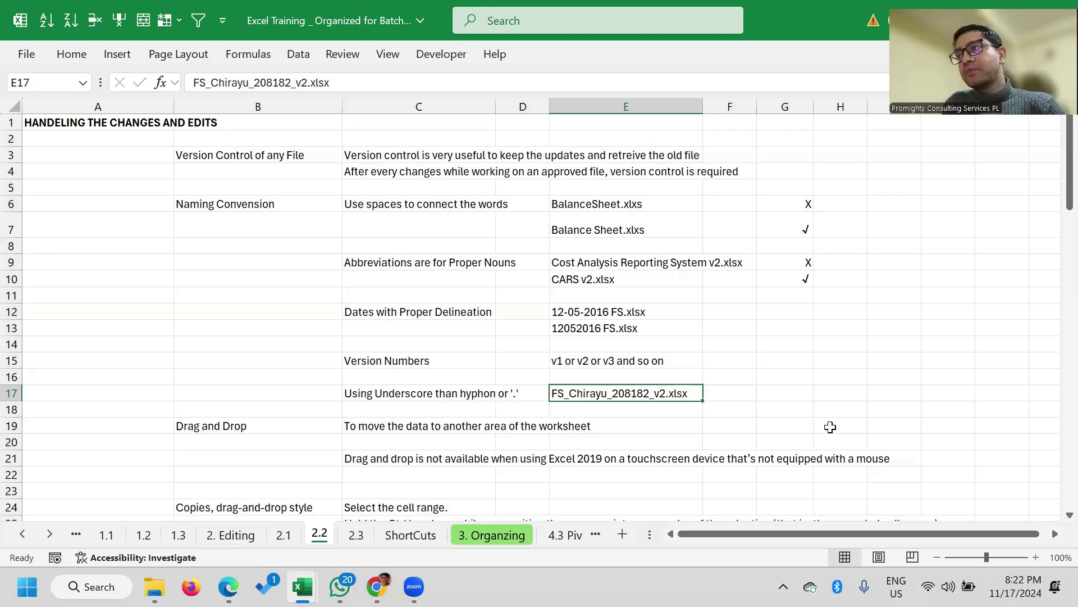
scroll(377, 359, "down", 2)
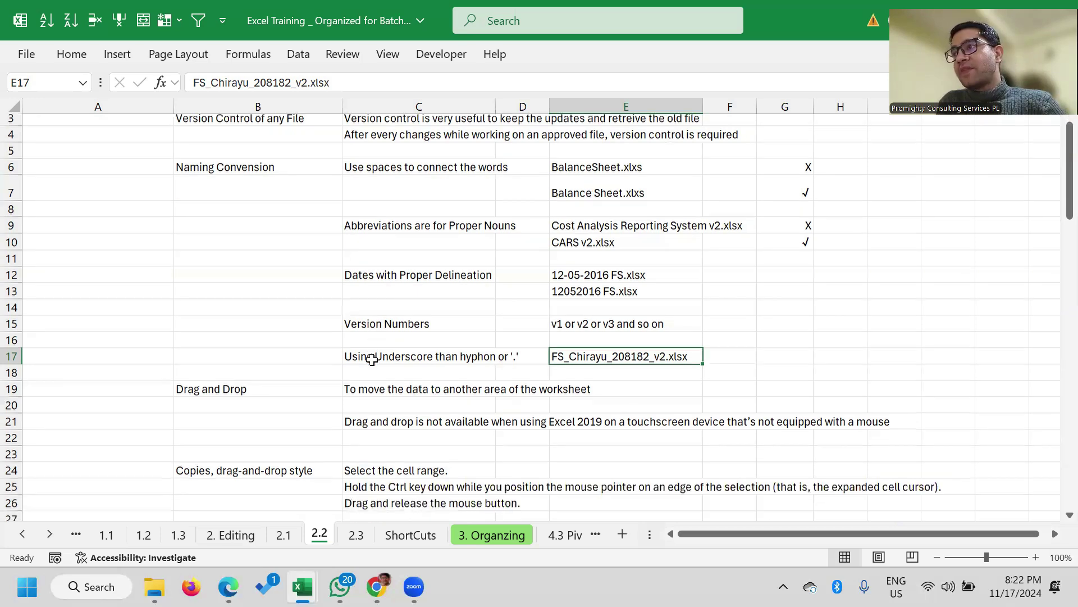
left_click(242, 344)
scroll(236, 382, "down", 1)
scroll(230, 376, "up", 3)
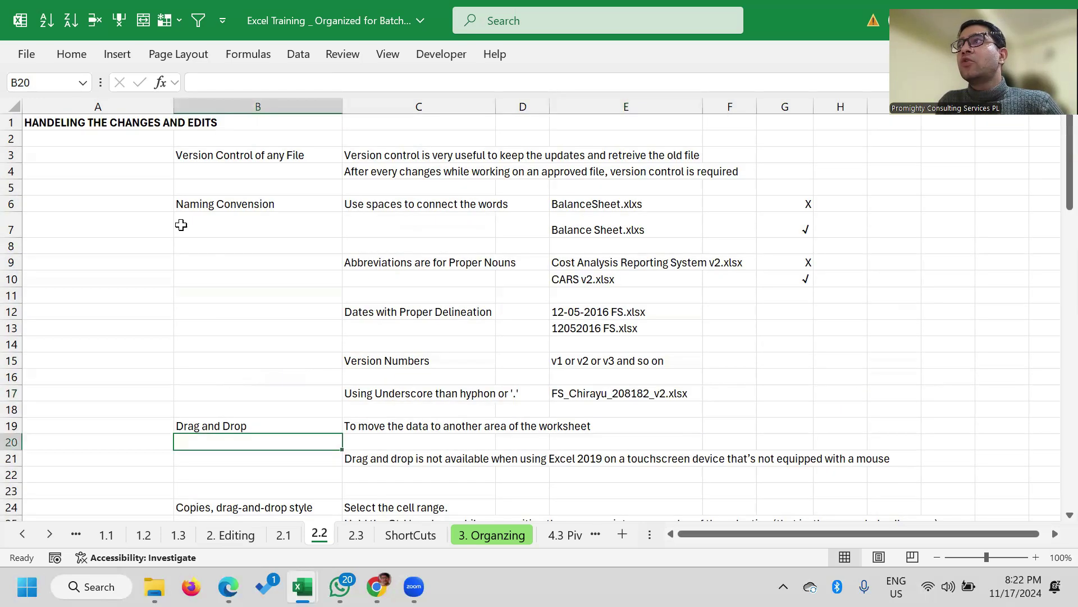
left_click(57, 122)
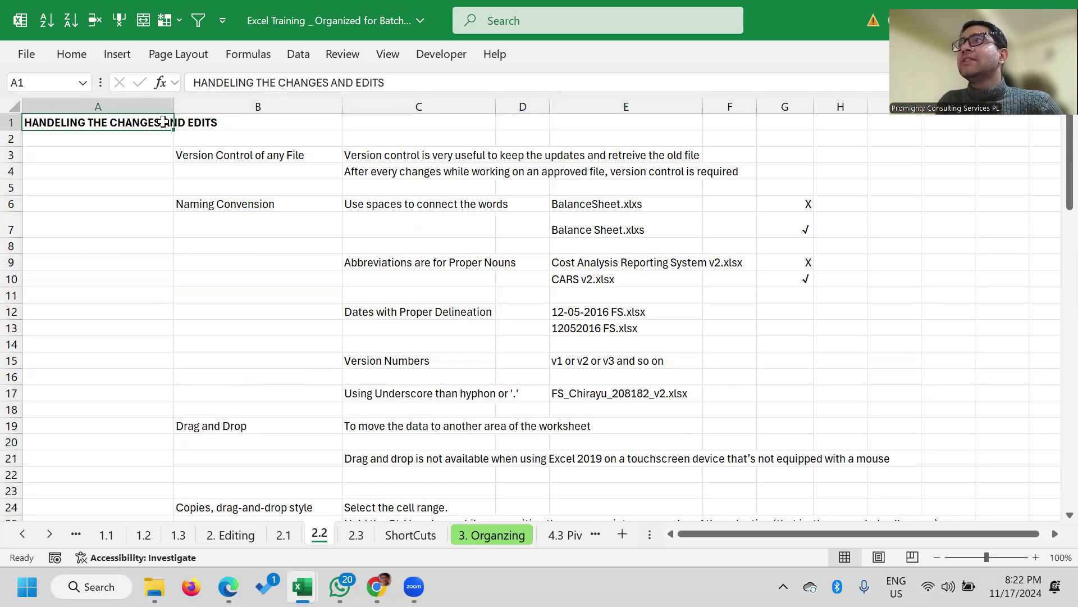
scroll(197, 285, "down", 4)
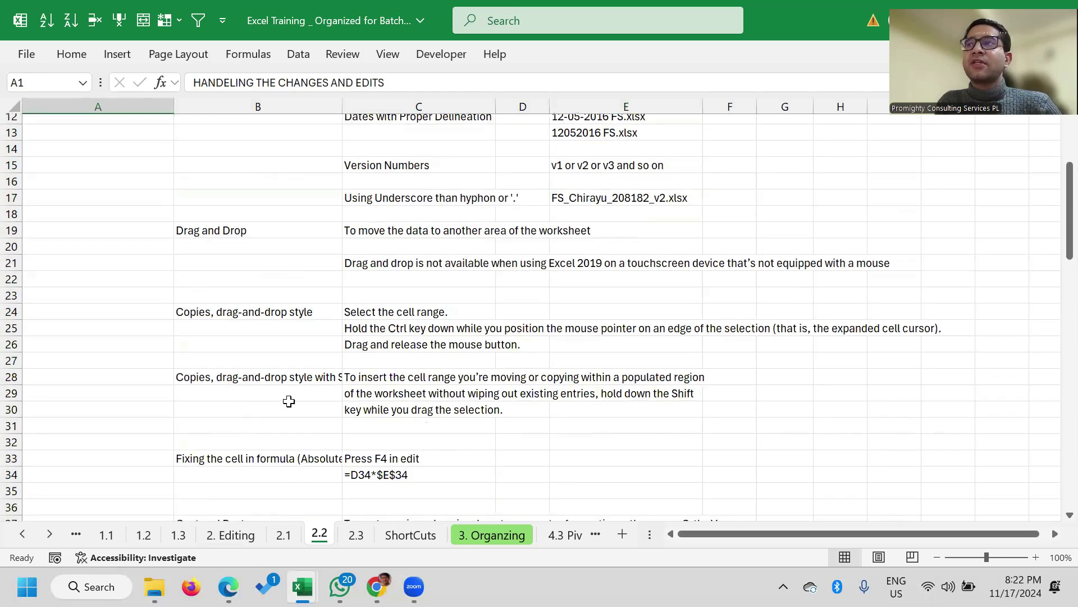
left_click(214, 231)
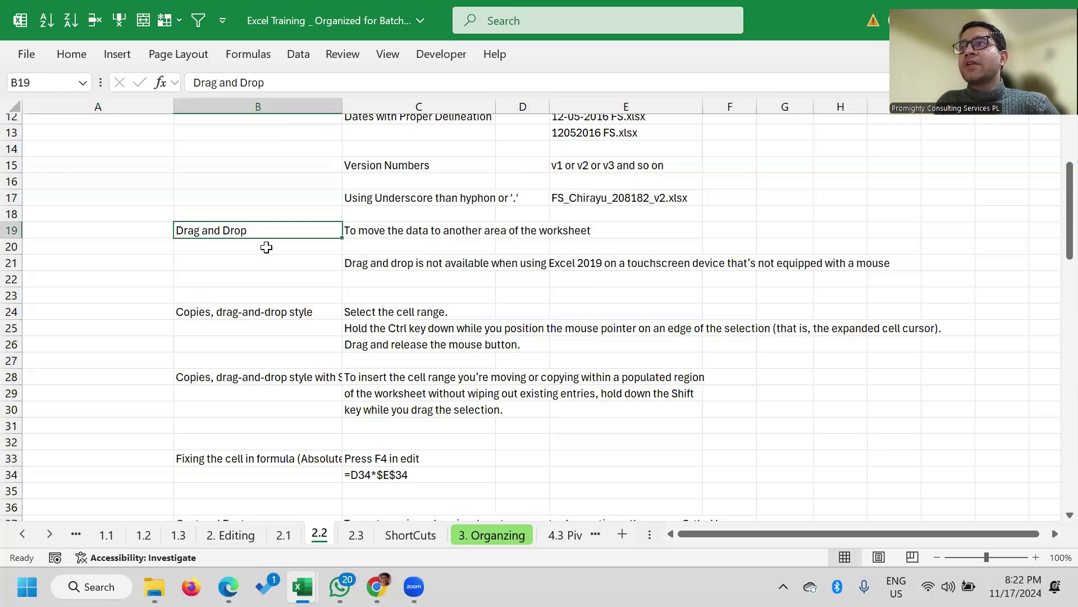
scroll(240, 280, "down", 3)
scroll(241, 281, "up", 3)
left_click(787, 165)
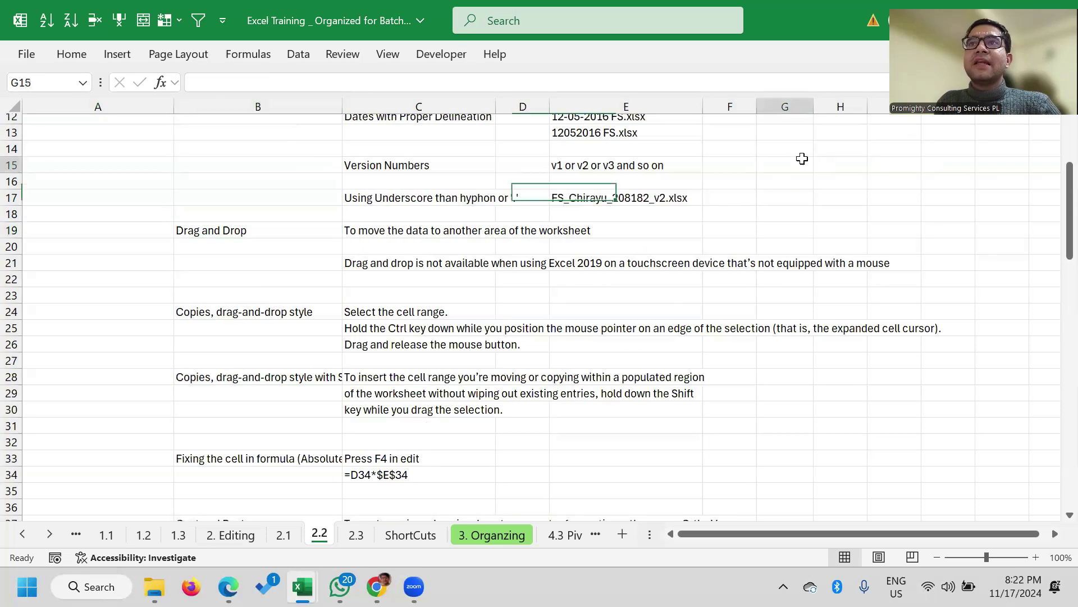
type("fasdasd")
left_click(808, 377)
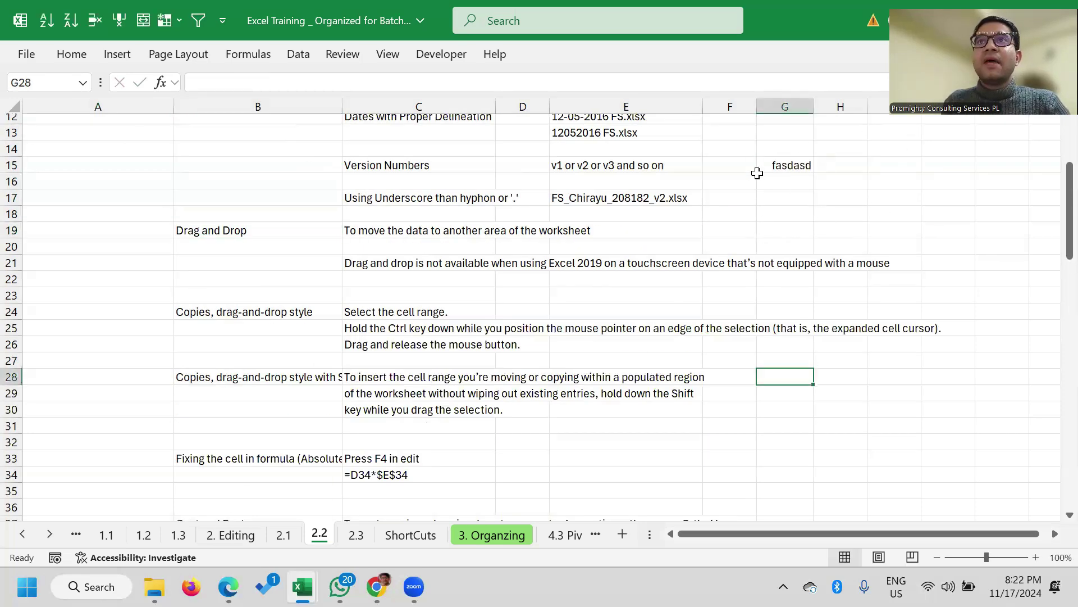
left_click(778, 165)
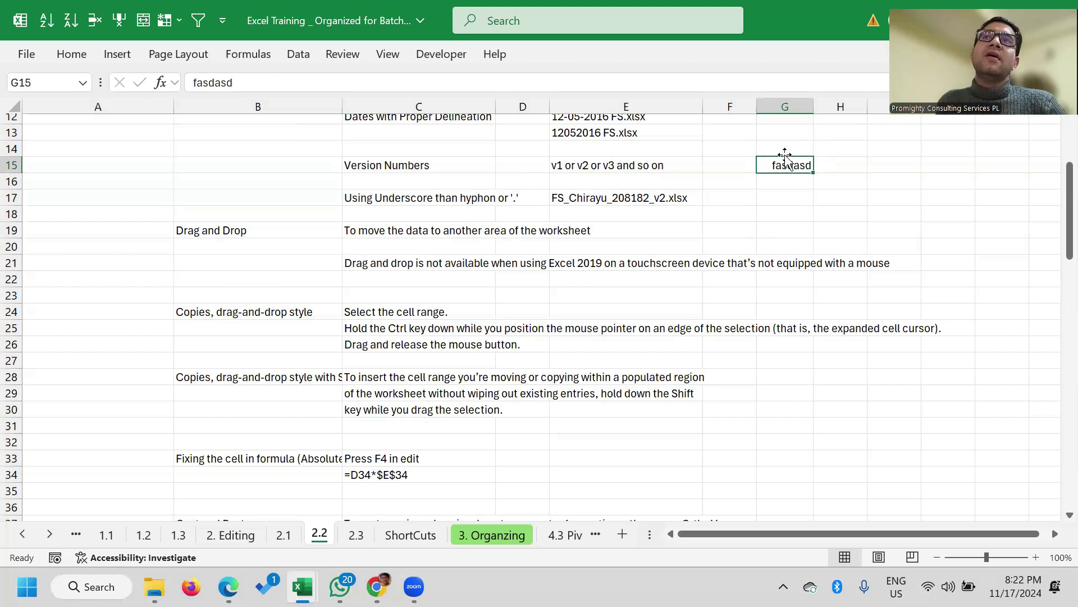
left_click_drag(785, 155, 915, 222)
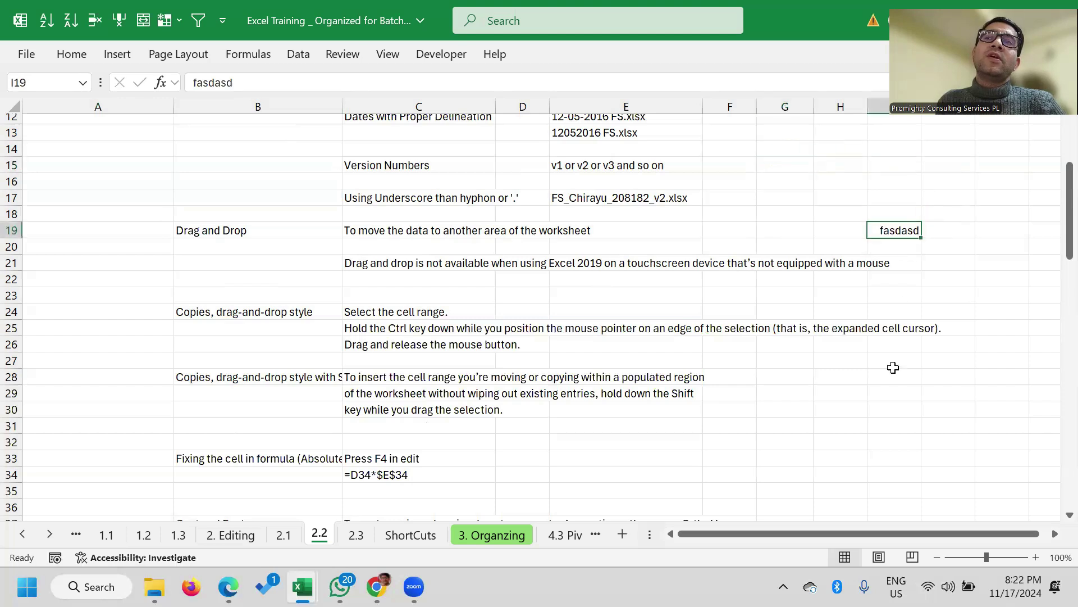
mouse_move(903, 223)
left_mouse_down()
mouse_move(728, 171)
mouse_move(122, 169)
left_mouse_up()
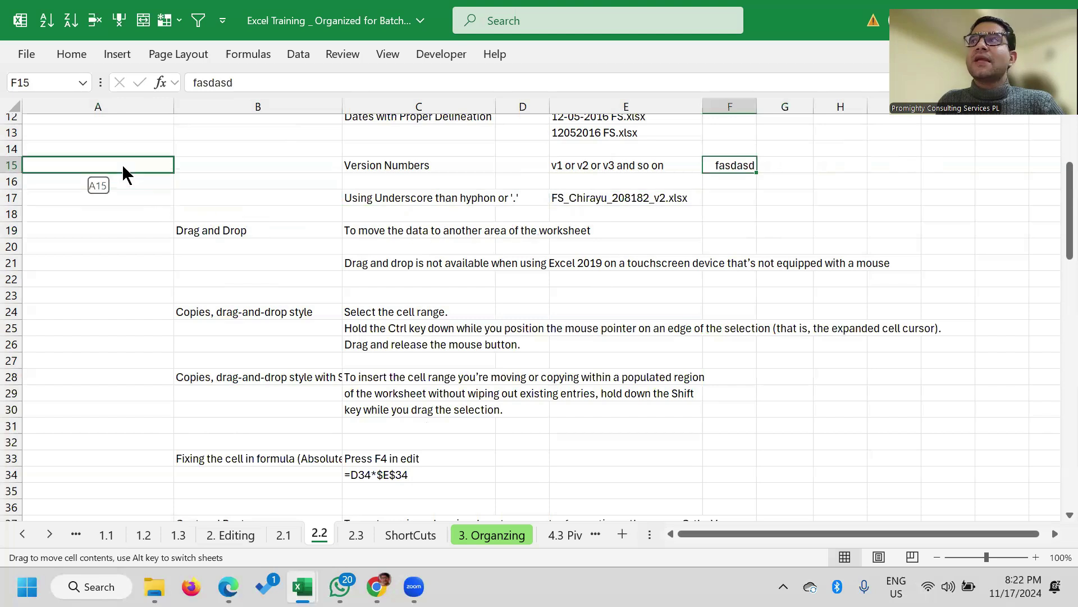
left_click_drag(112, 175, 952, 147)
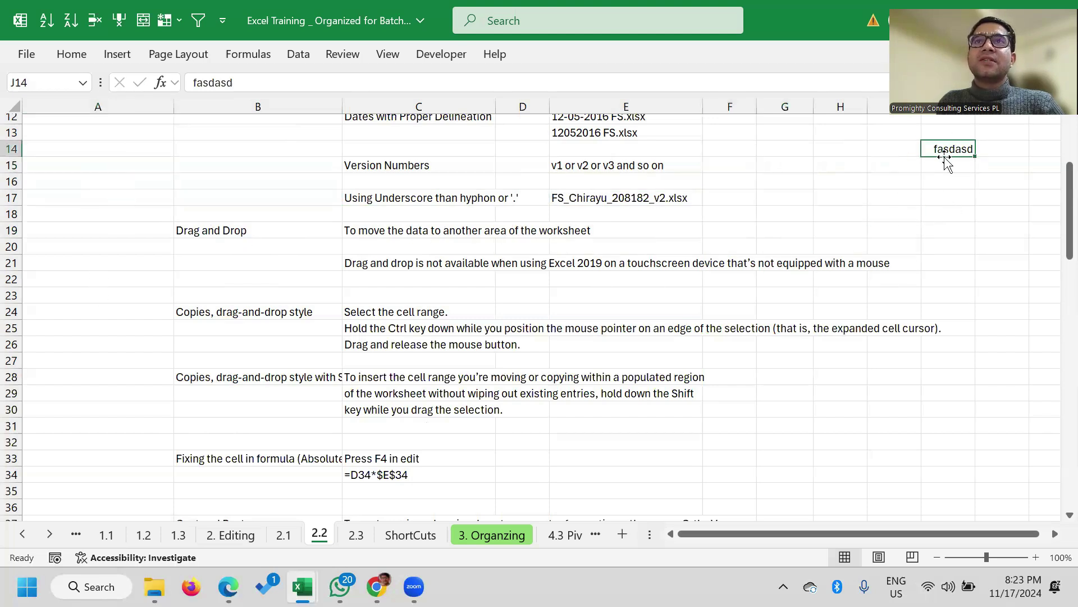
left_click_drag(945, 160, 951, 147)
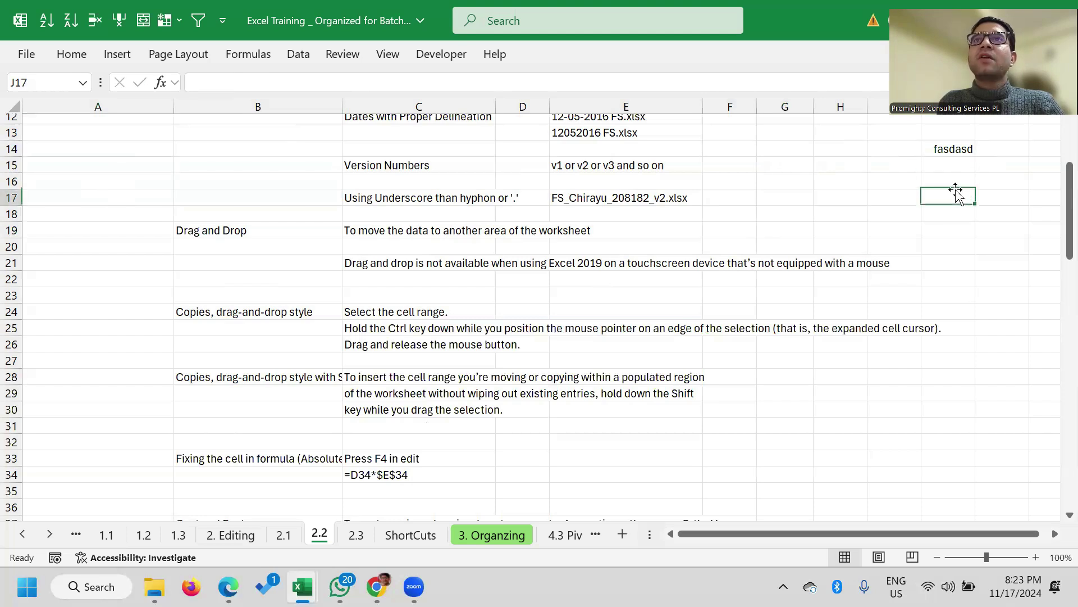
key("Delete")
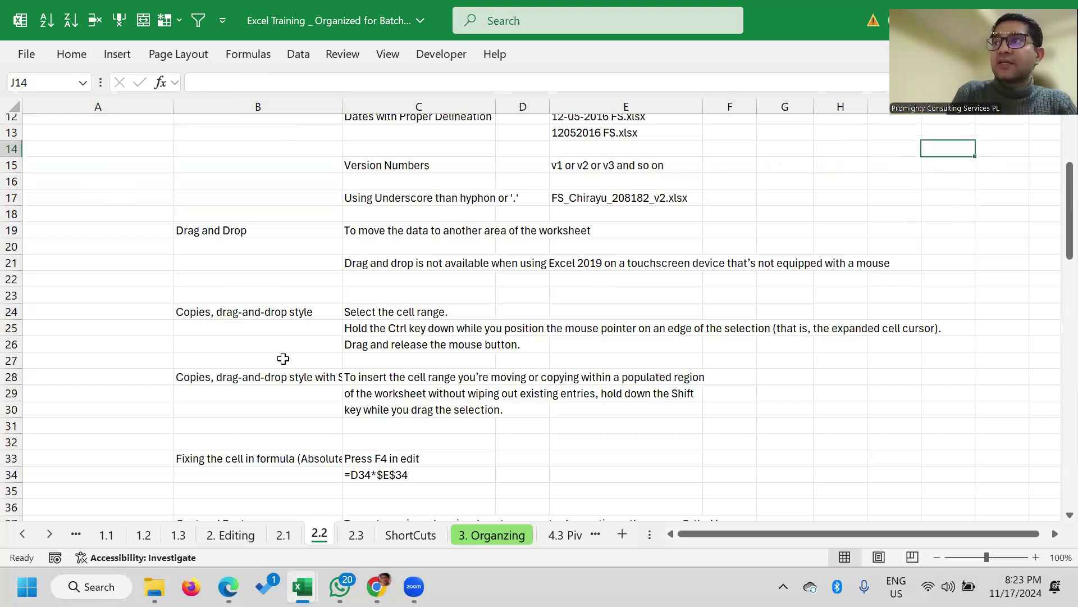
scroll(350, 336, "down", 1)
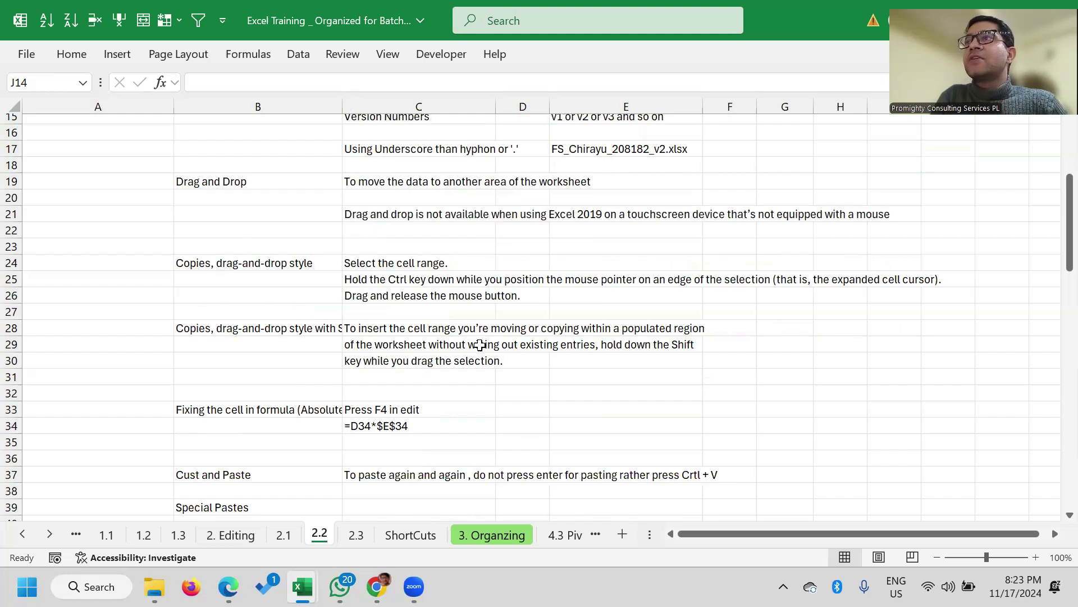
scroll(605, 286, "up", 1)
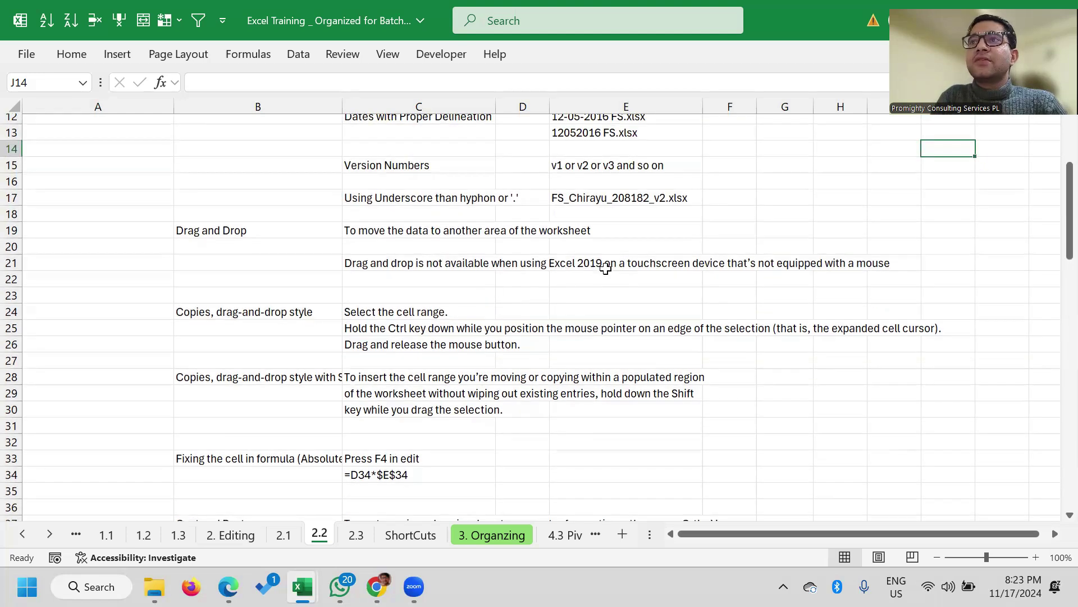
left_click_drag(894, 263, 263, 260)
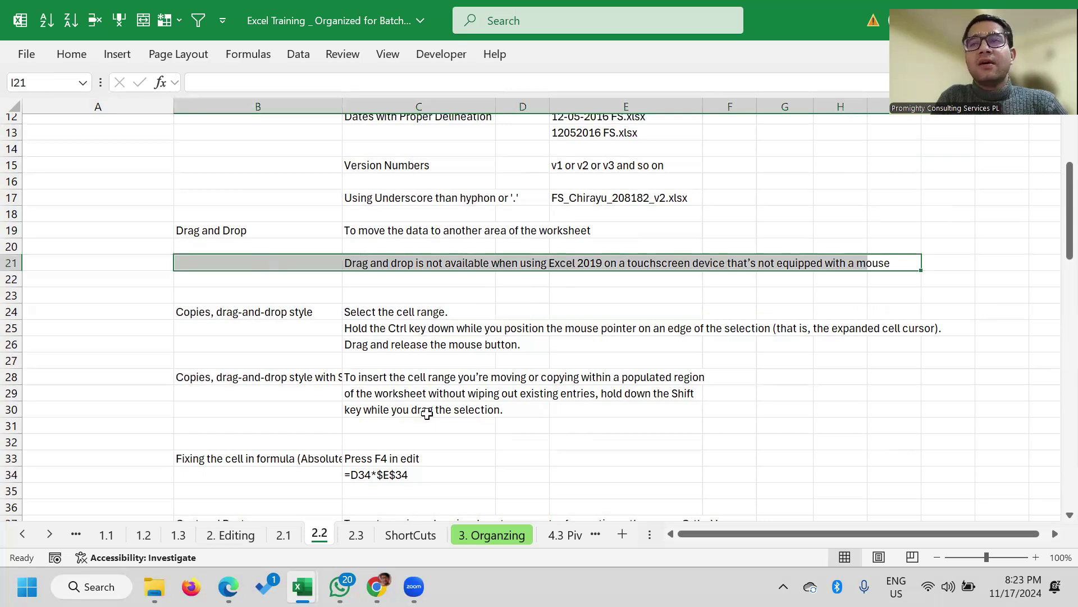
left_click_drag(1058, 242, 1053, 232)
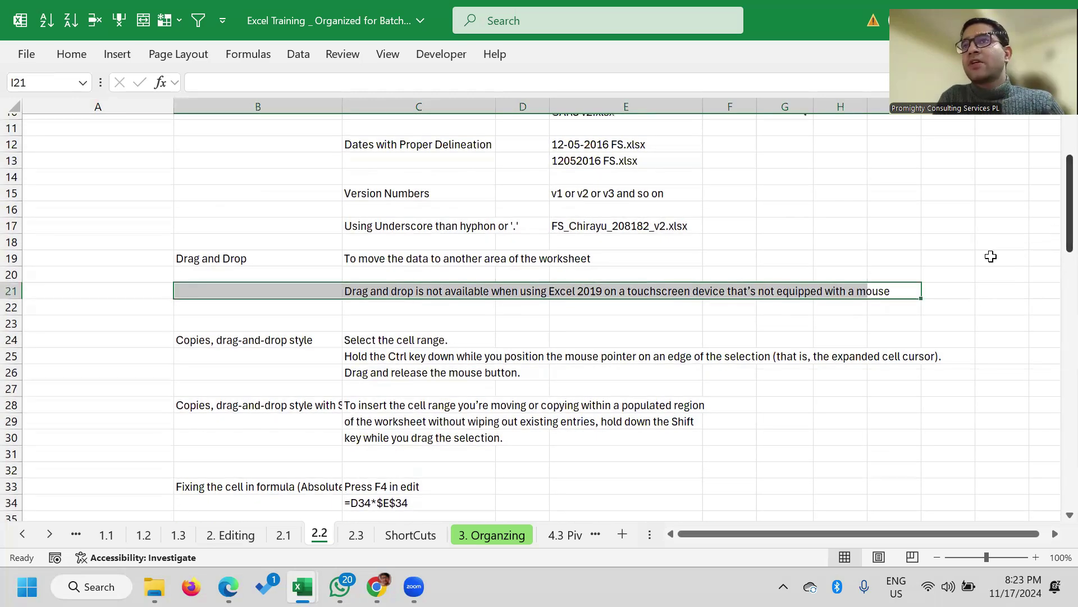
left_click(378, 367)
scroll(378, 365, "down", 1)
left_click(212, 291)
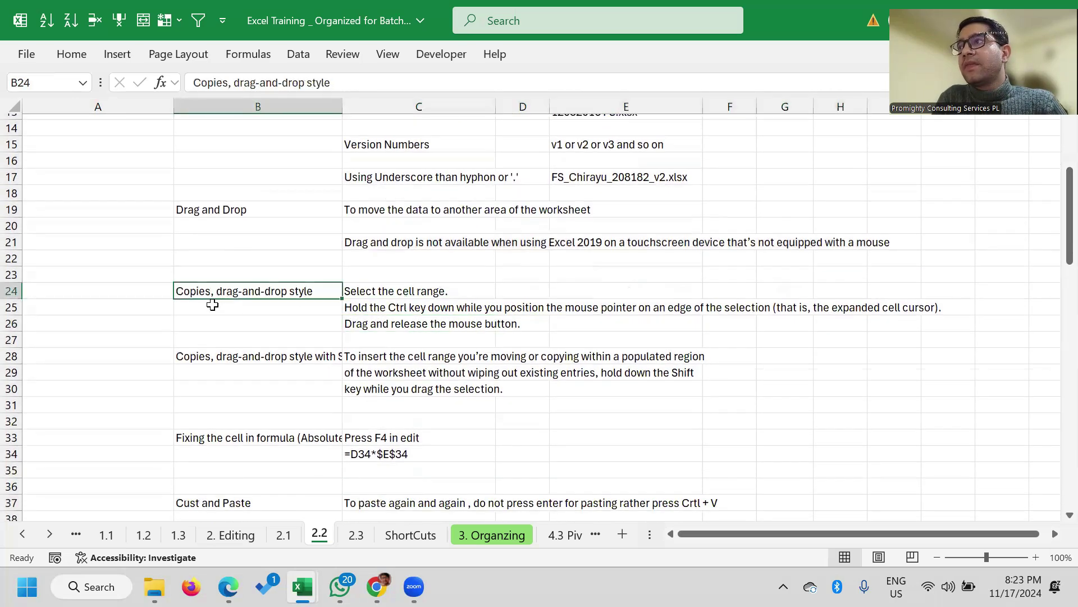
scroll(226, 368, "down", 1)
scroll(226, 369, "down", 1)
scroll(414, 337, "up", 1)
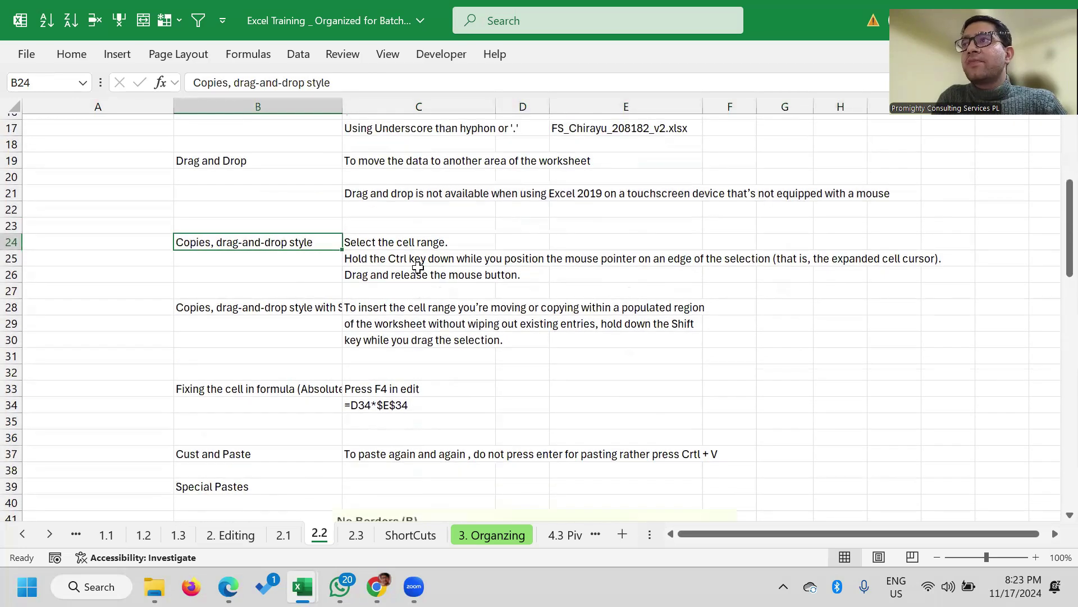
scroll(555, 400, "up", 1)
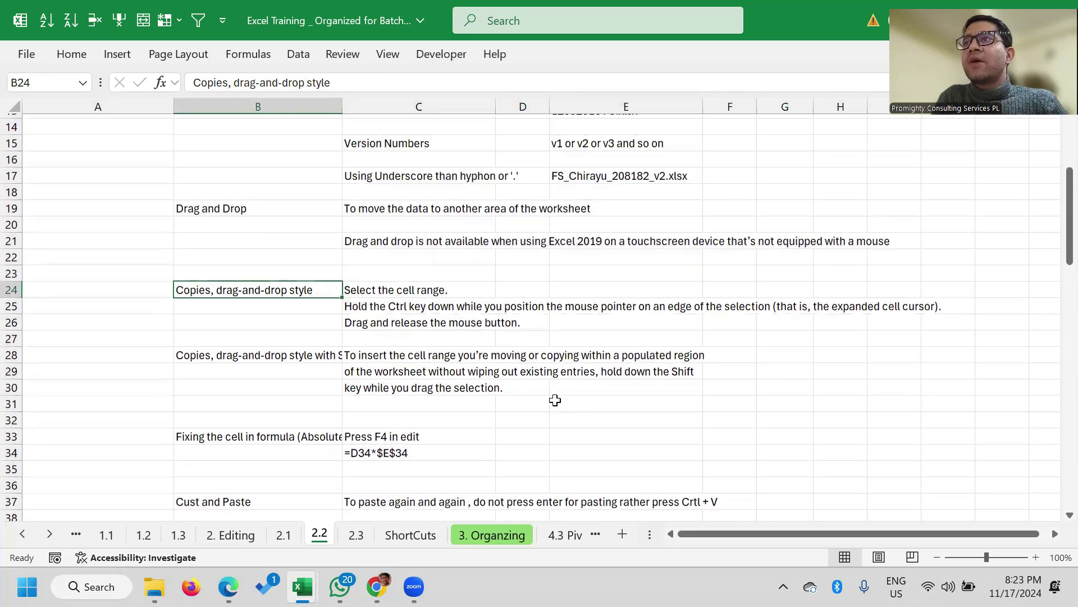
Enter sdfgs, sadf, asdf, asdf as a 2×2 block in J19:K20 and select it
left_click(941, 201)
key("Right")
key("Left")
type("sdfgs")
key("Tab")
type("sadf")
key("Return")
type("asdf")
key("Tab")
type("asd")
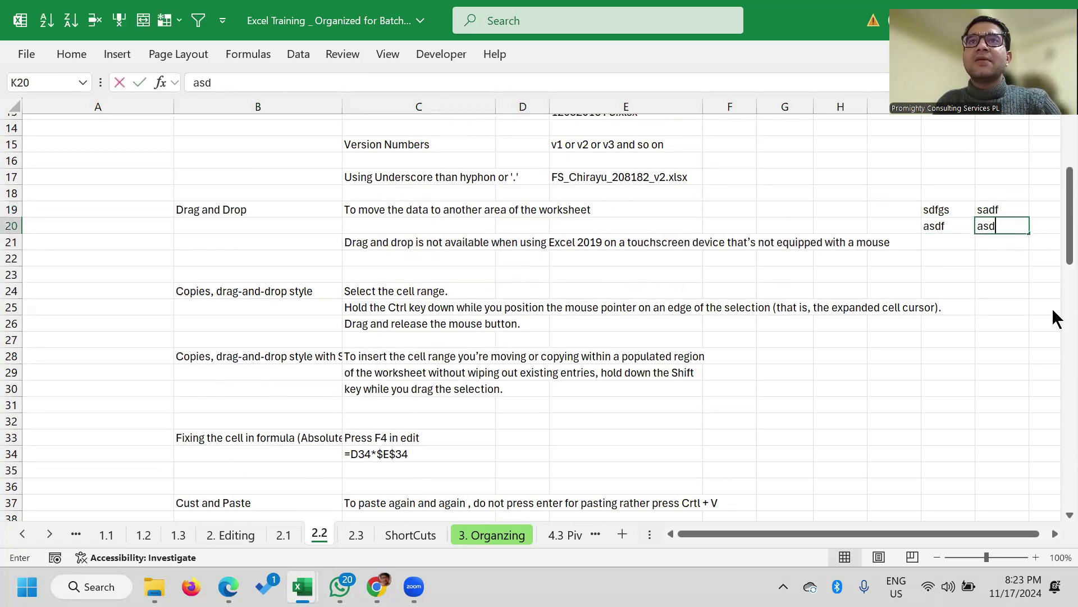
type("f")
key("Tab")
key("Tab")
key("Left")
key("Left")
key("Left")
key("Up")
key("shift+Down")
key("shift+Right")
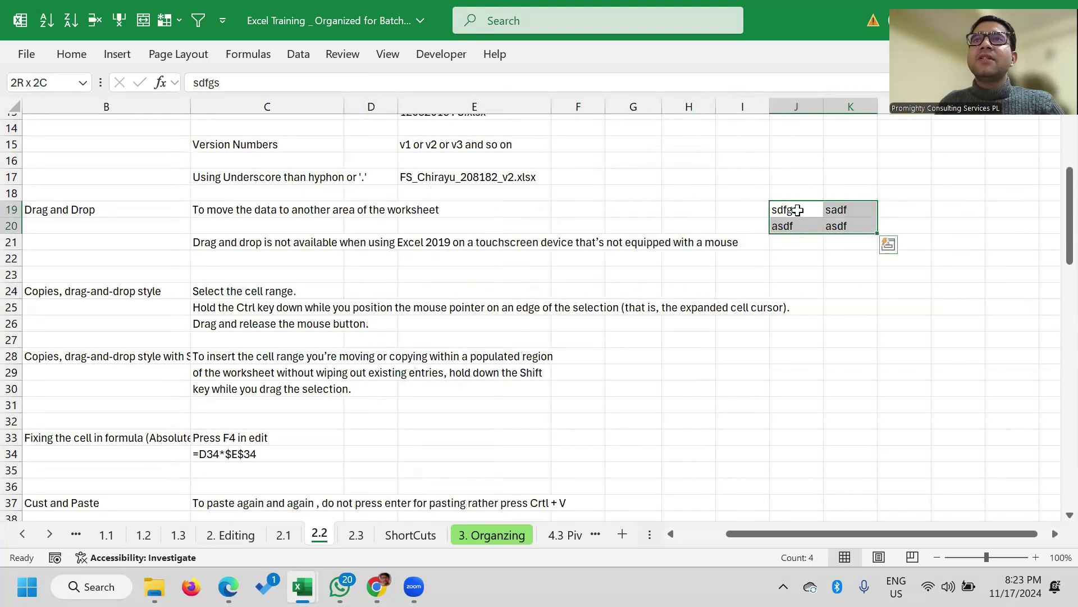
Drag the J19:K20 block to several spots, ending at H30:I31
left_click(778, 322)
mouse_move(797, 209)
left_mouse_down()
mouse_move(794, 225)
mouse_move(837, 229)
left_mouse_up()
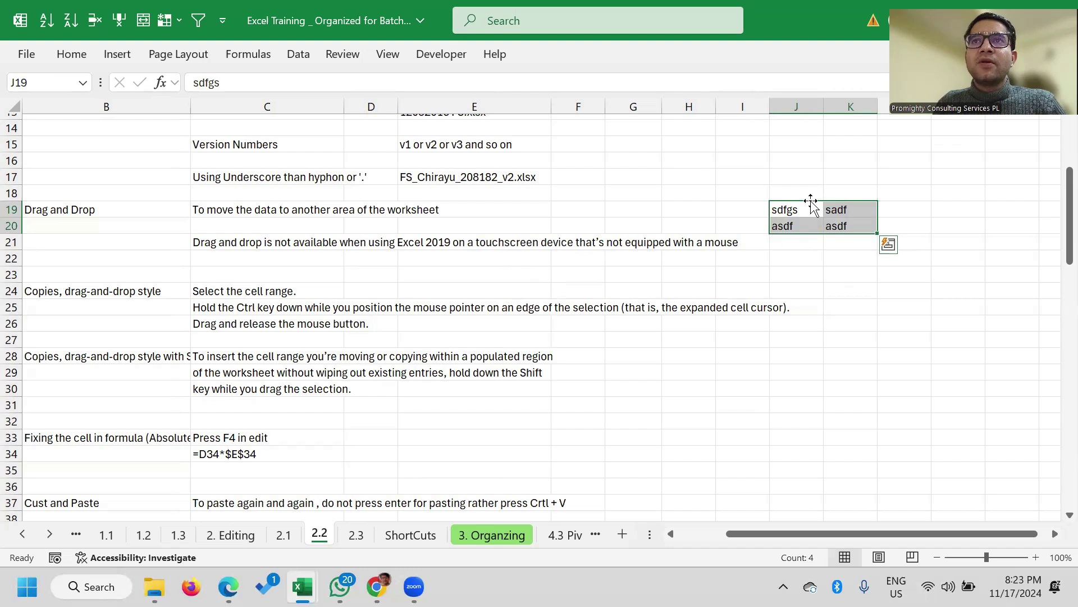
left_click_drag(811, 201, 708, 405)
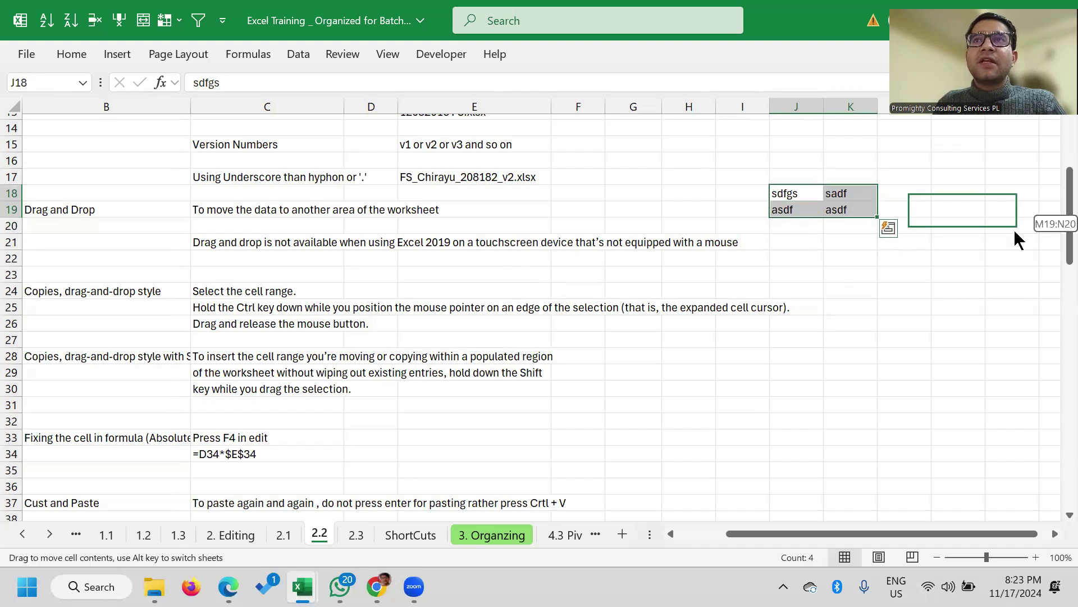
mouse_move(710, 400)
left_mouse_down()
mouse_move(924, 400)
mouse_move(892, 441)
mouse_move(640, 430)
mouse_move(955, 365)
mouse_move(629, 462)
mouse_move(655, 373)
mouse_move(885, 308)
mouse_move(873, 388)
left_mouse_up()
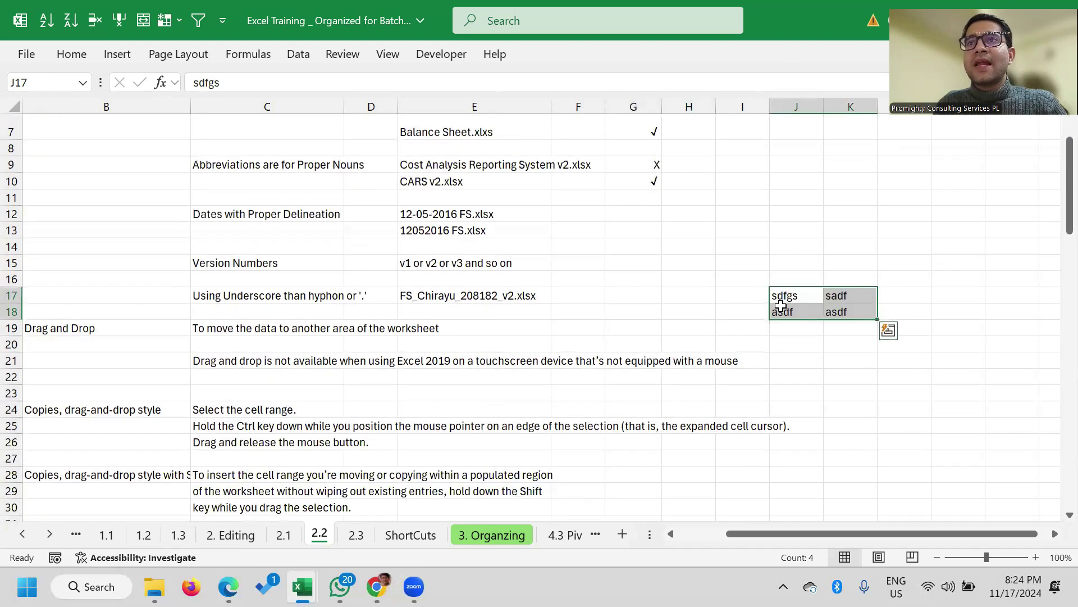
scroll(842, 337, "down", 5)
scroll(808, 233, "up", 1)
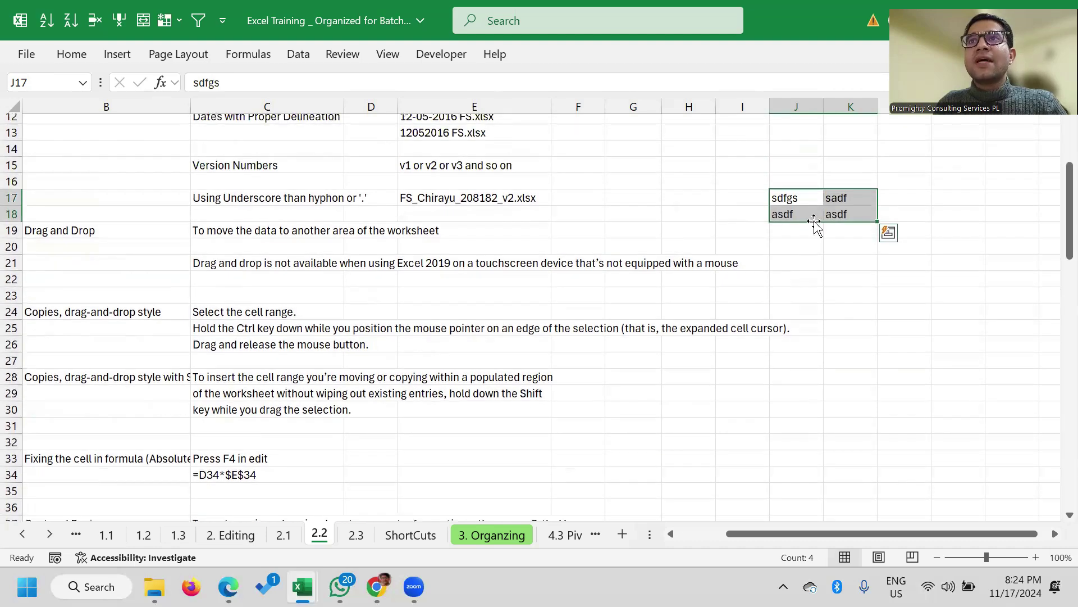
left_click_drag(814, 220, 696, 433)
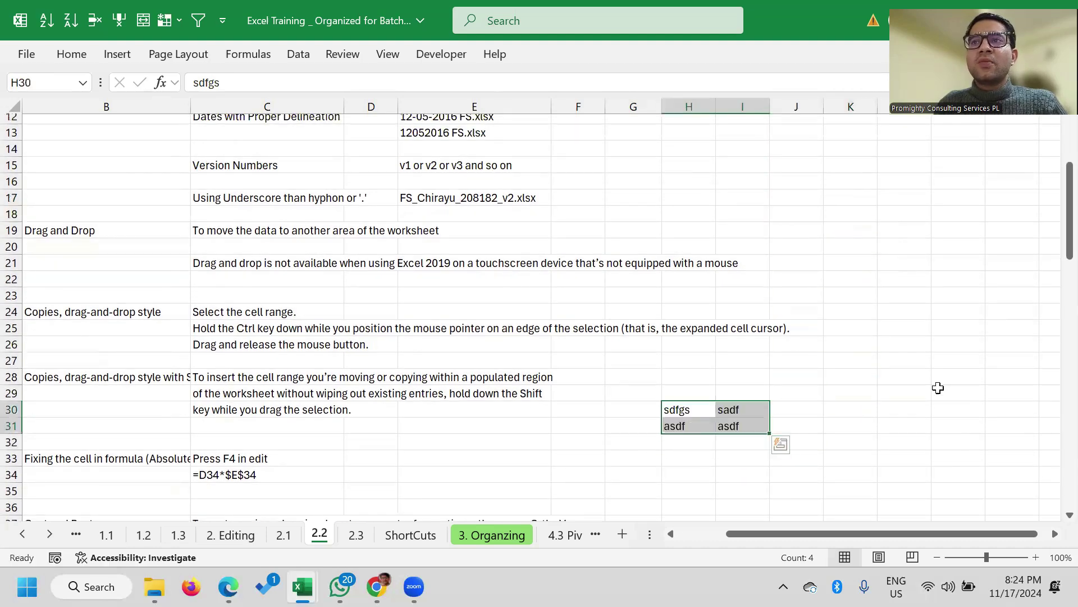
Cut the sample block, paste it into K17:L18, and select it
key("ctrl+c")
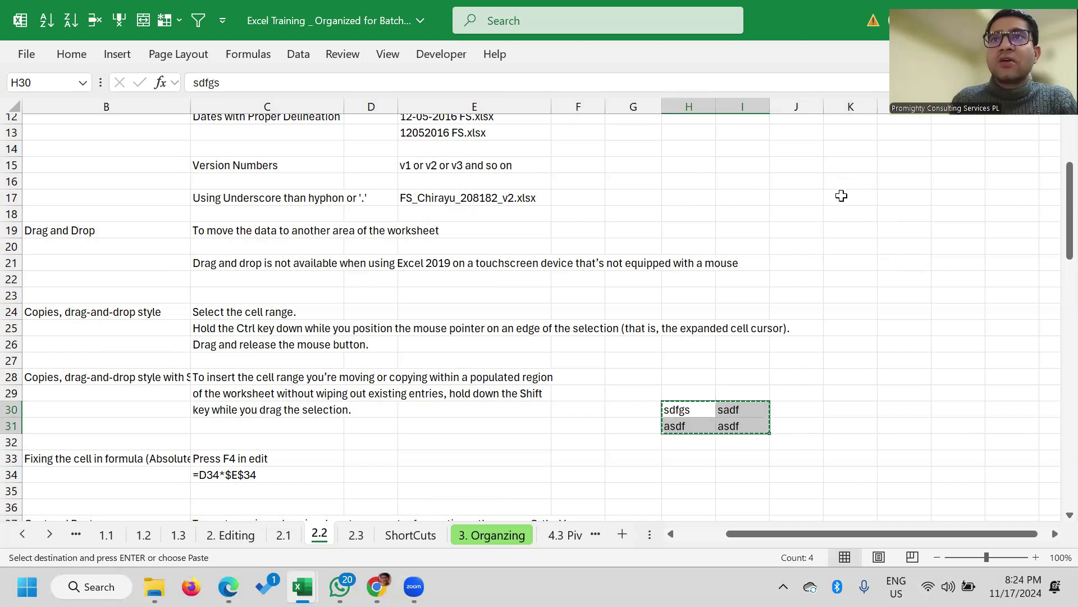
left_click(842, 196)
key("Return")
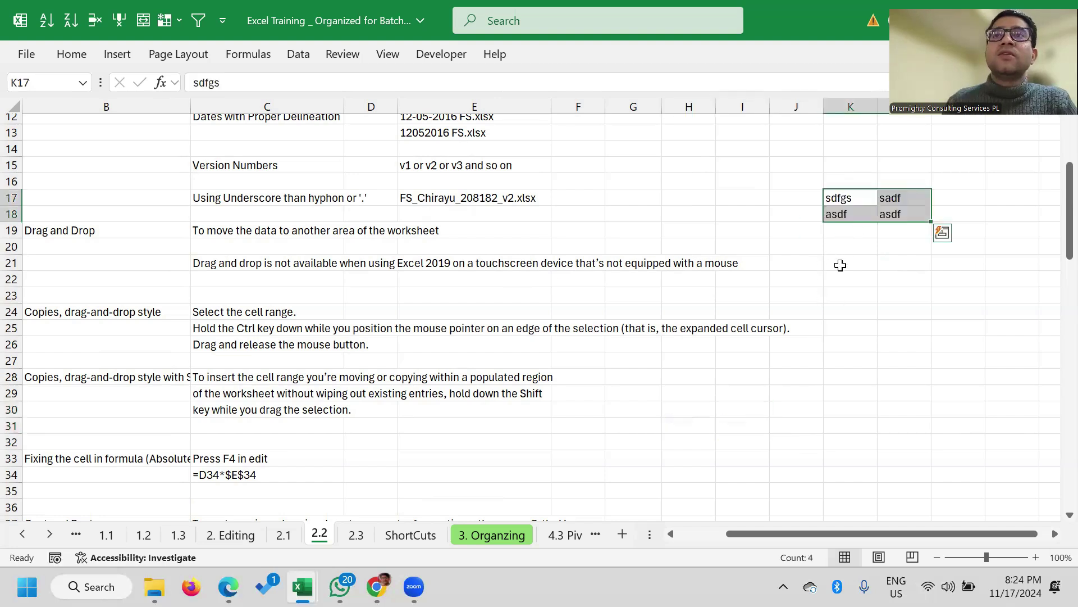
left_click(841, 264)
mouse_move(845, 199)
left_mouse_down()
mouse_move(894, 215)
mouse_move(881, 354)
mouse_move(898, 344)
left_mouse_up()
Move the sample block to K25:L26 and clear its contents
left_click(890, 360)
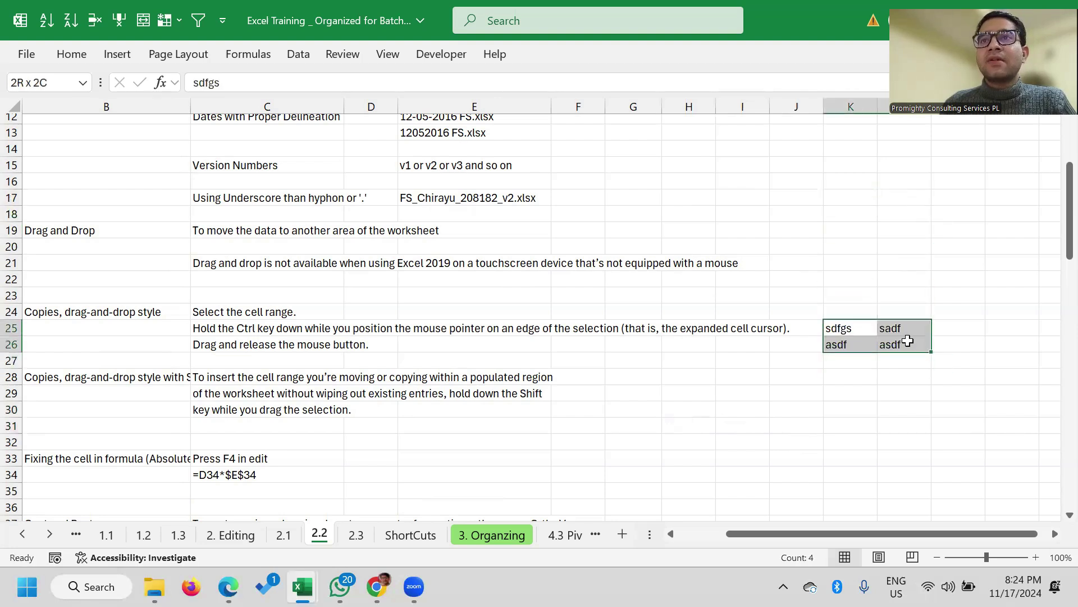
key("Delete")
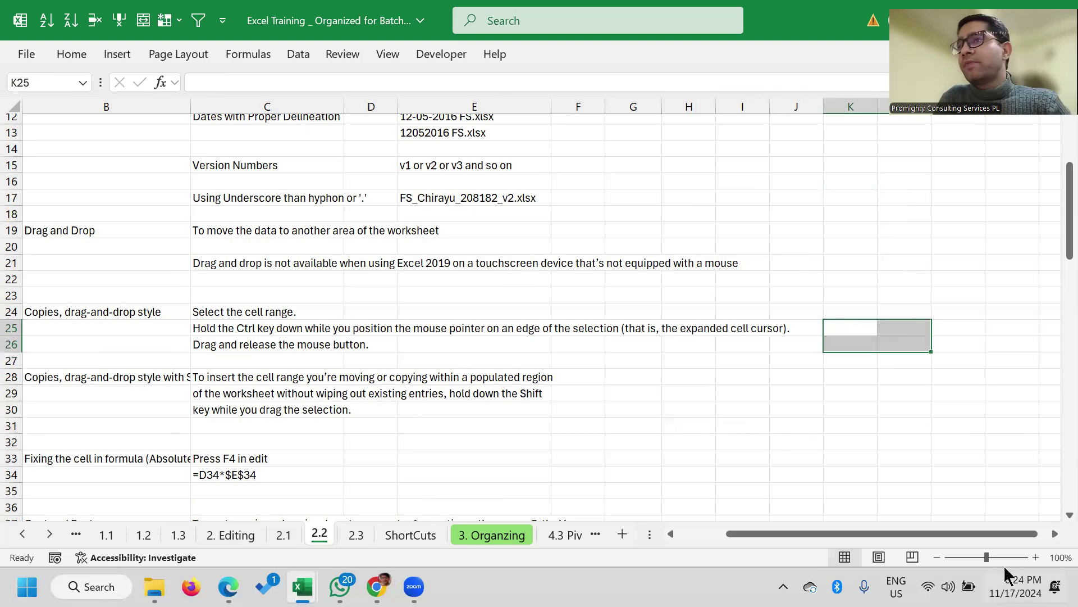
left_click_drag(828, 530, 739, 531)
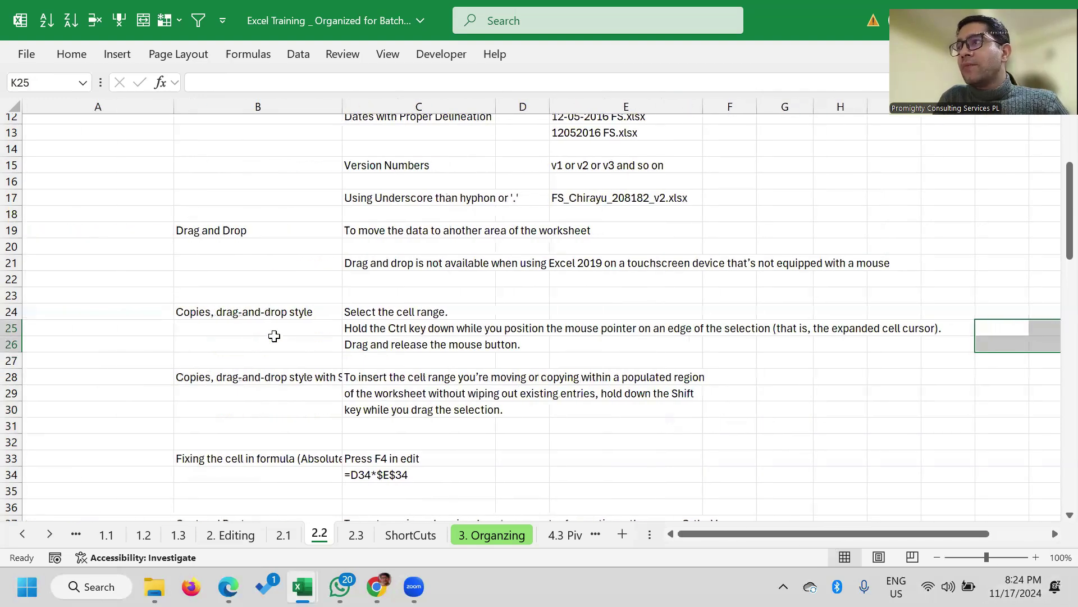
scroll(274, 336, "down", 1)
scroll(191, 339, "down", 1)
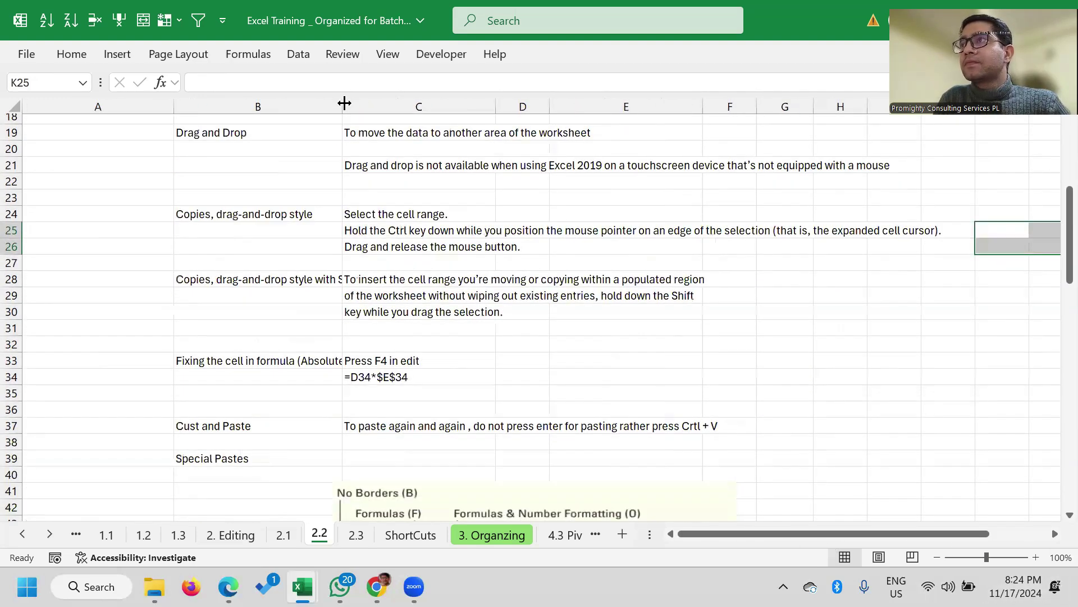
Widen column B so its labels show in full, then select cell G28
left_click_drag(344, 103, 394, 103)
scroll(915, 291, "down", 1)
left_click(842, 247)
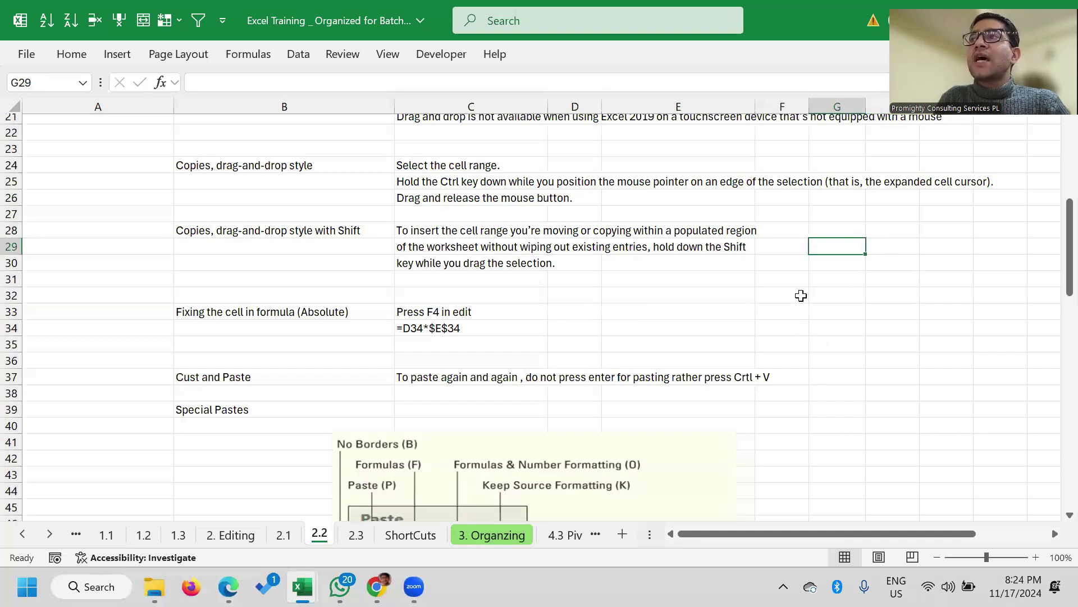
left_click(843, 231)
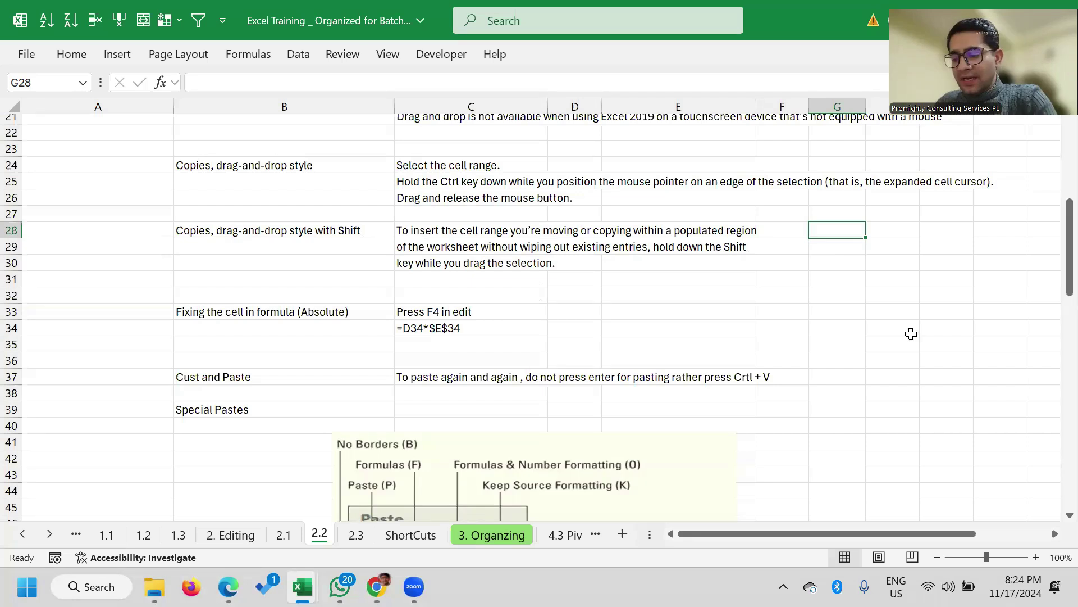
type("asdf")
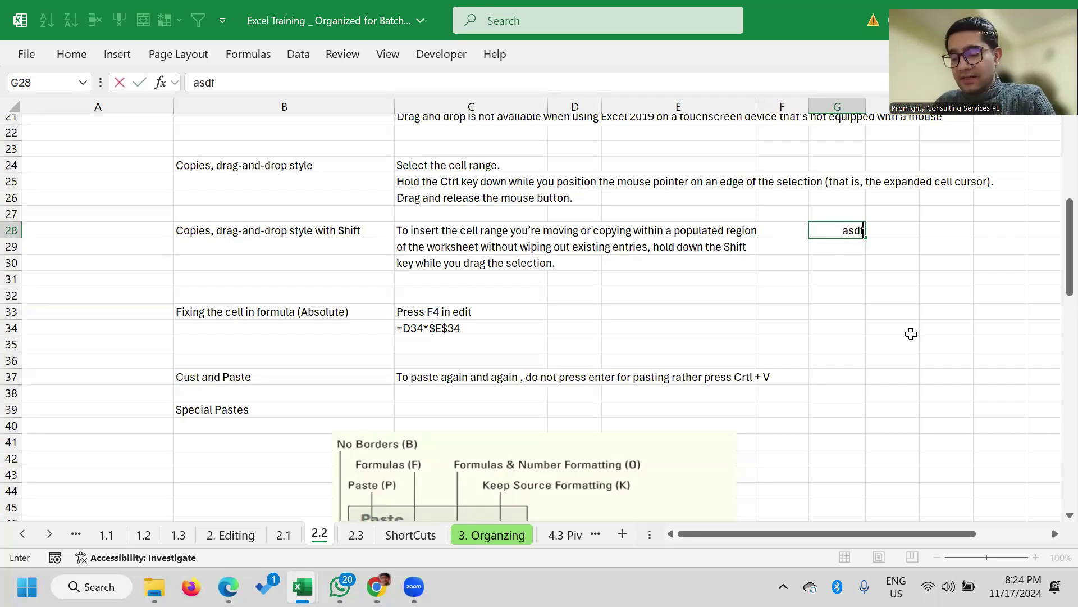
key("Tab")
type("bh")
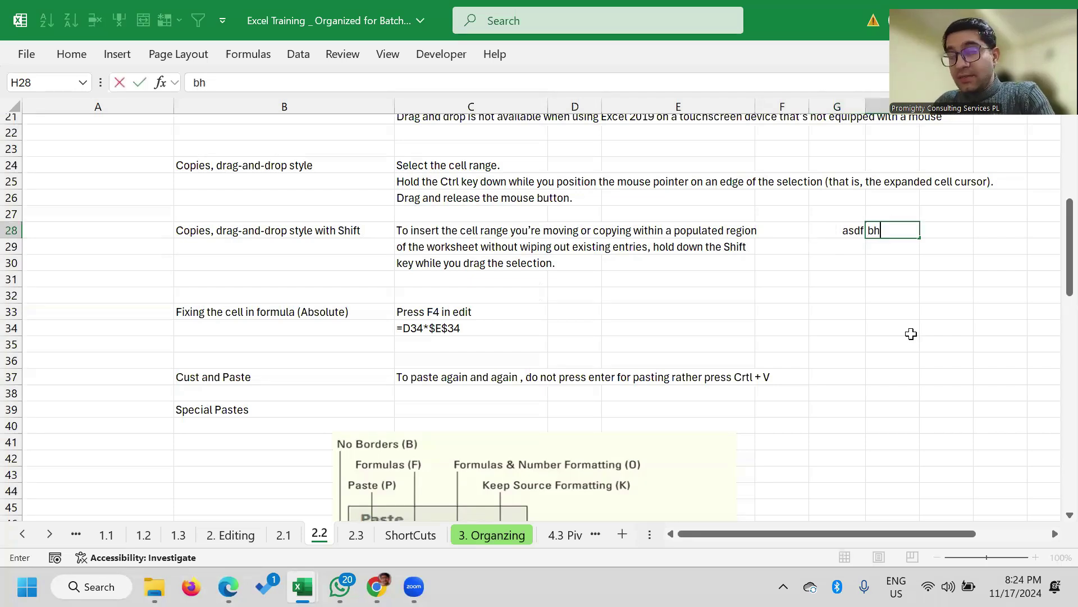
type("g")
key("Return")
key("Tab")
key("Up")
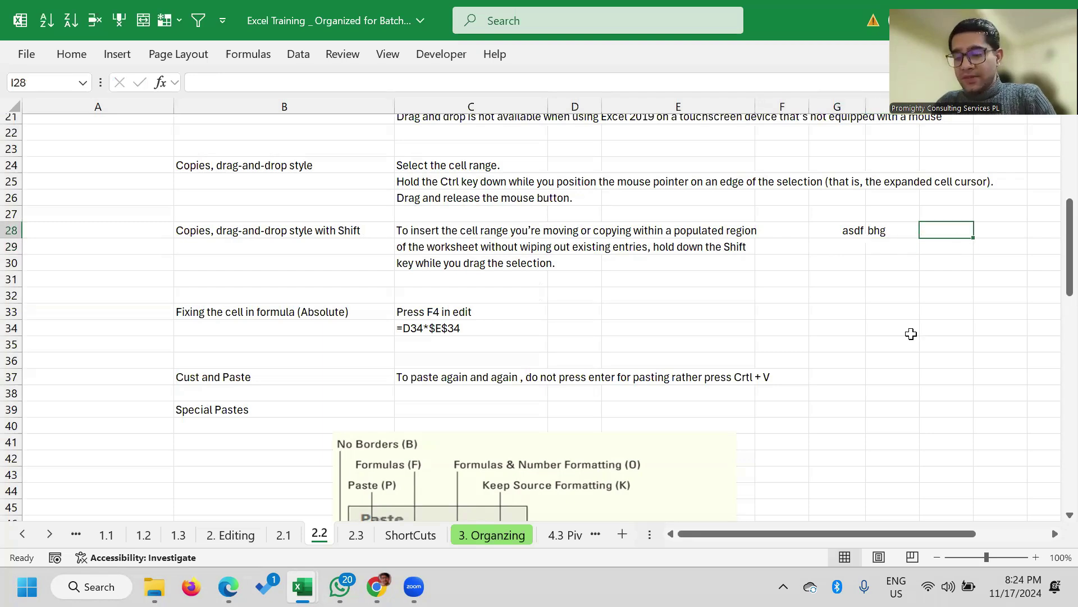
type("qwe")
key("Return")
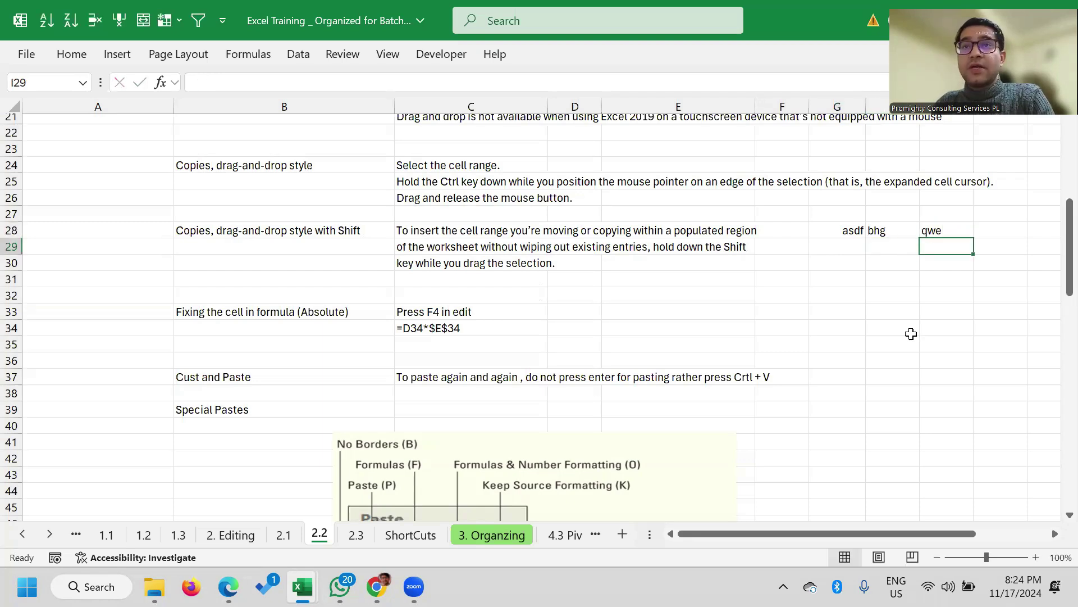
key("Left")
key("Left")
type("asdf")
key("Tab")
type("sadf")
key("Tab")
type("sdf")
key("Tab")
key("Up")
key("Left")
key("ctrl+b")
key("Left")
key("Left")
key("Right")
key("ctrl+i")
key("Down")
key("Left")
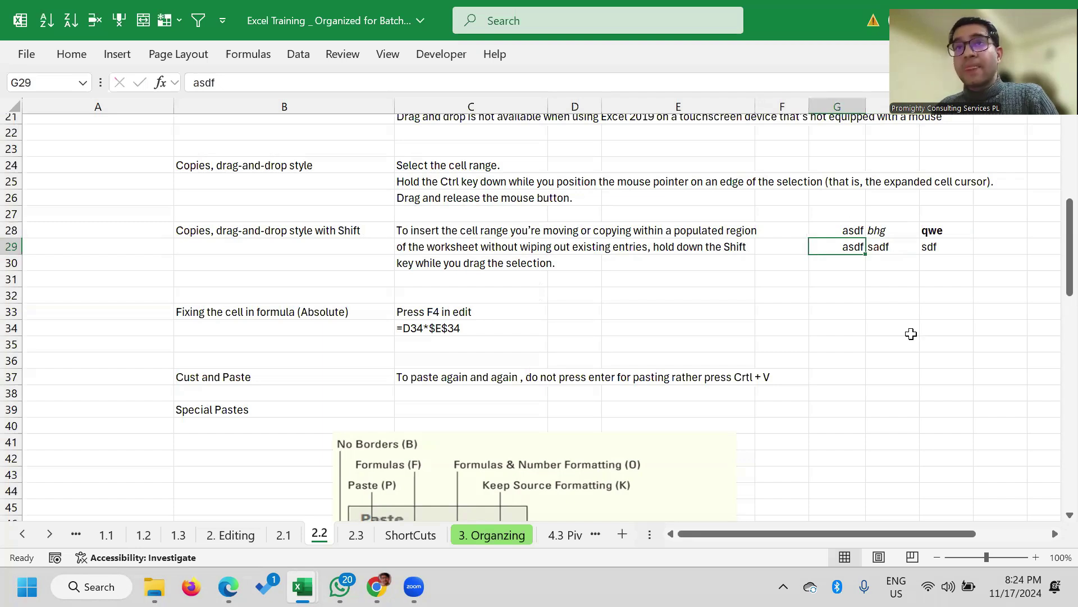
key("Down")
key("Down")
key("Down")
key("Up")
key("Up")
key("Up")
key("Up")
key("Right")
key("Right")
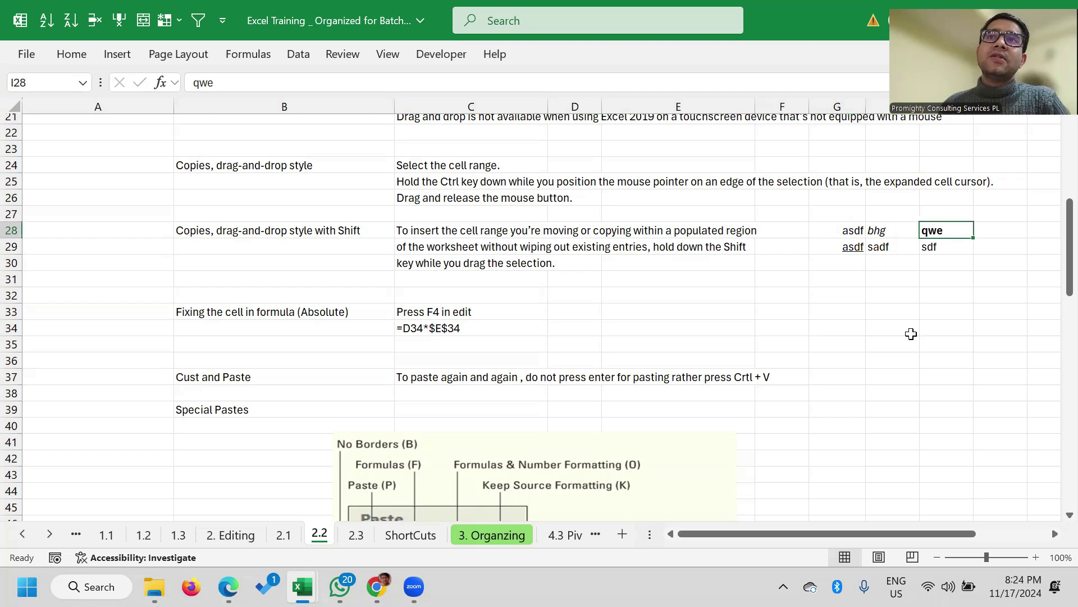
key("Left")
key("Left")
key("Down")
key("Up")
key("Right")
key("Right")
key("Left")
key("Left")
key("Down")
key("Up")
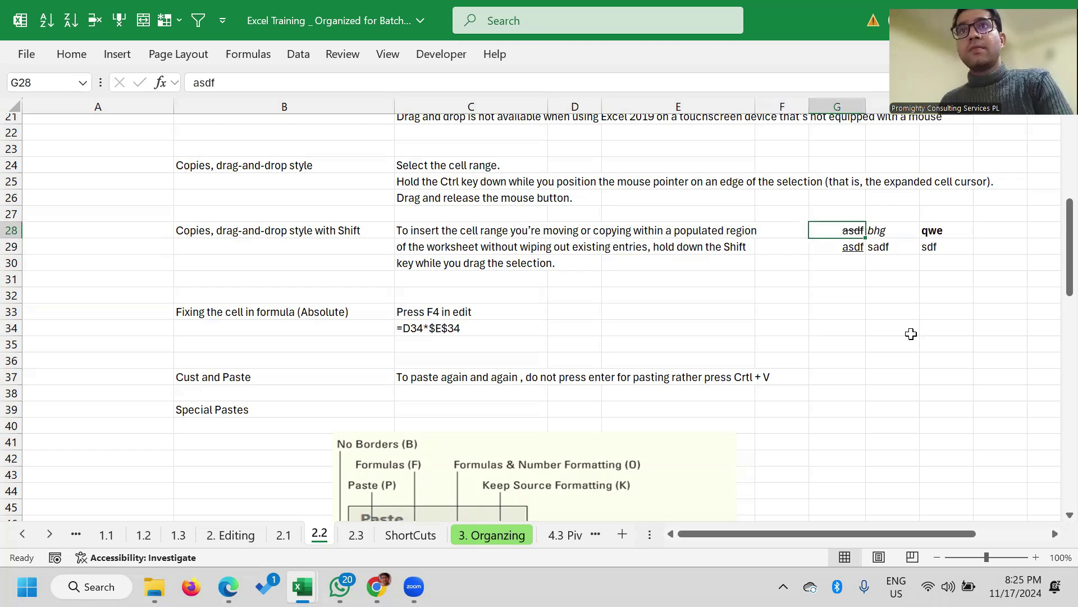
key("Down")
key("Down")
key("Up")
key("Up")
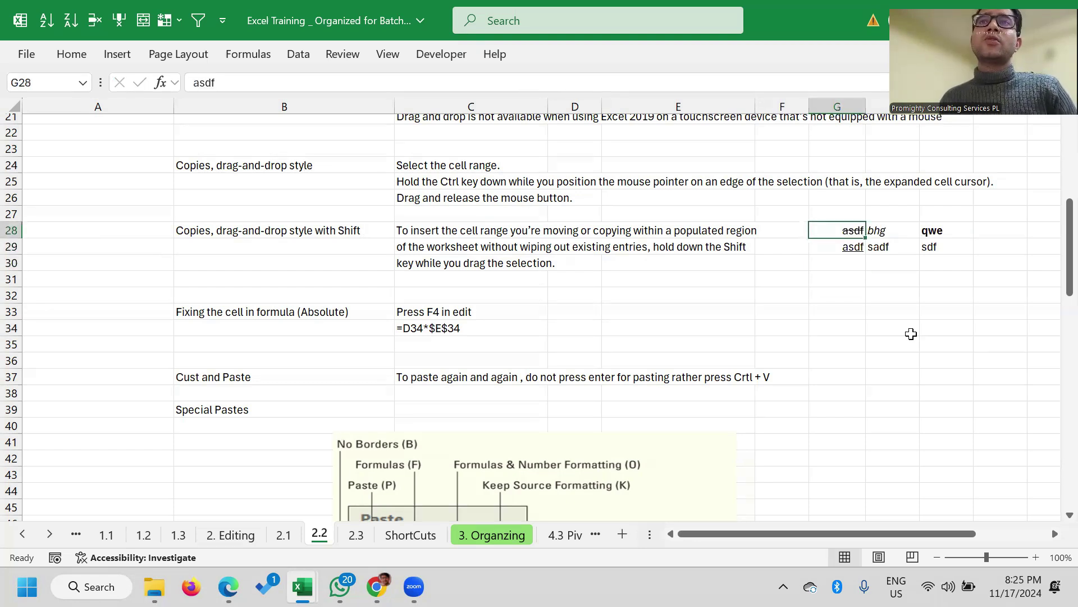
key("Right")
key("Up")
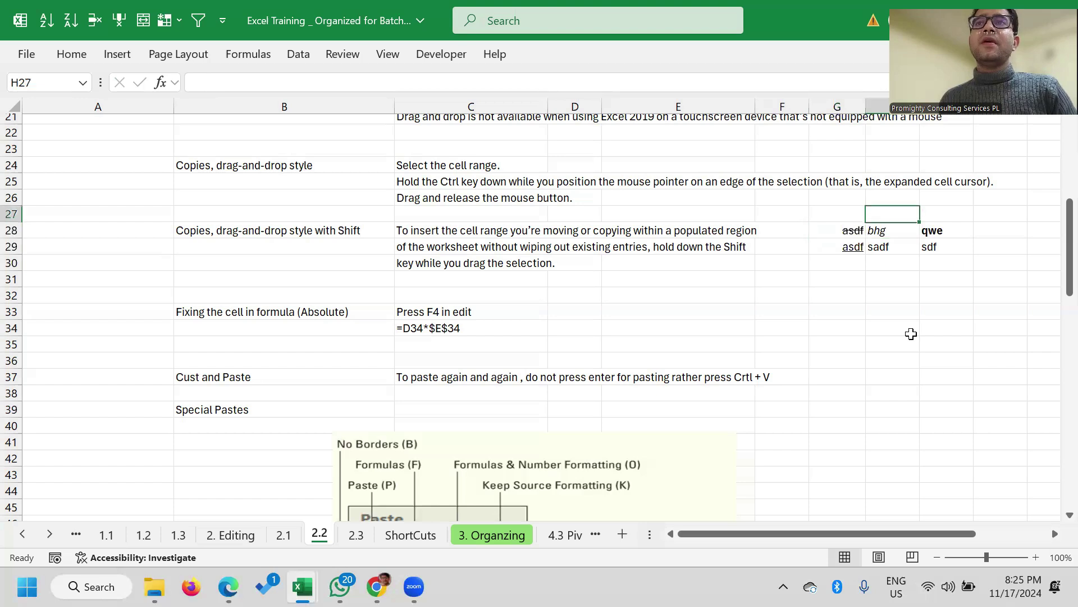
key("Left")
key("Down")
key("Up")
key("Down")
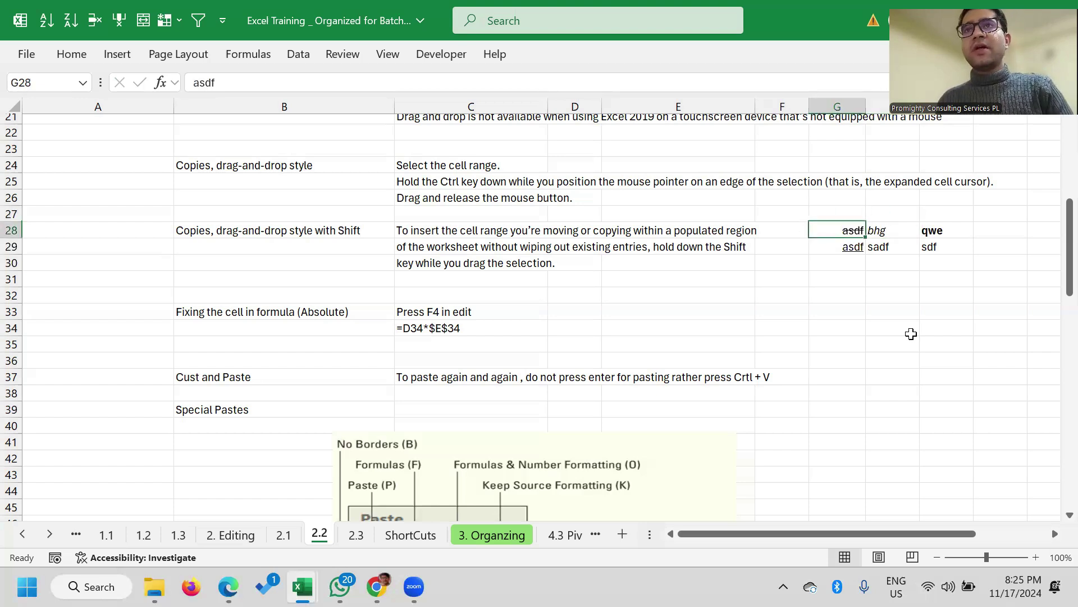
key("Up")
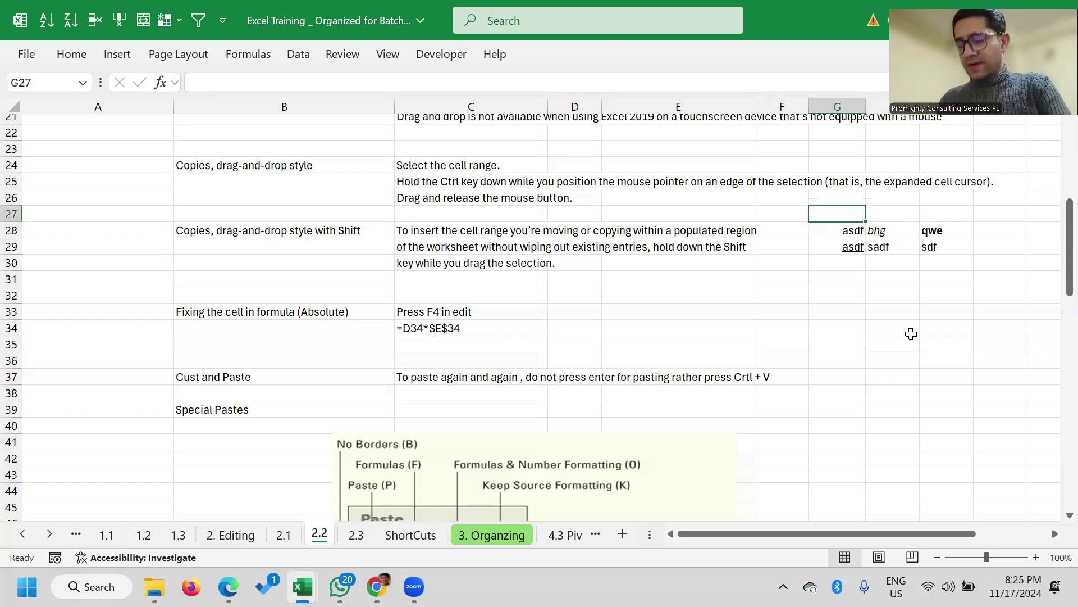
Label G27:I27 with Ctrl +5, Ctrl+I and Ctrl+B
type("Ctrl")
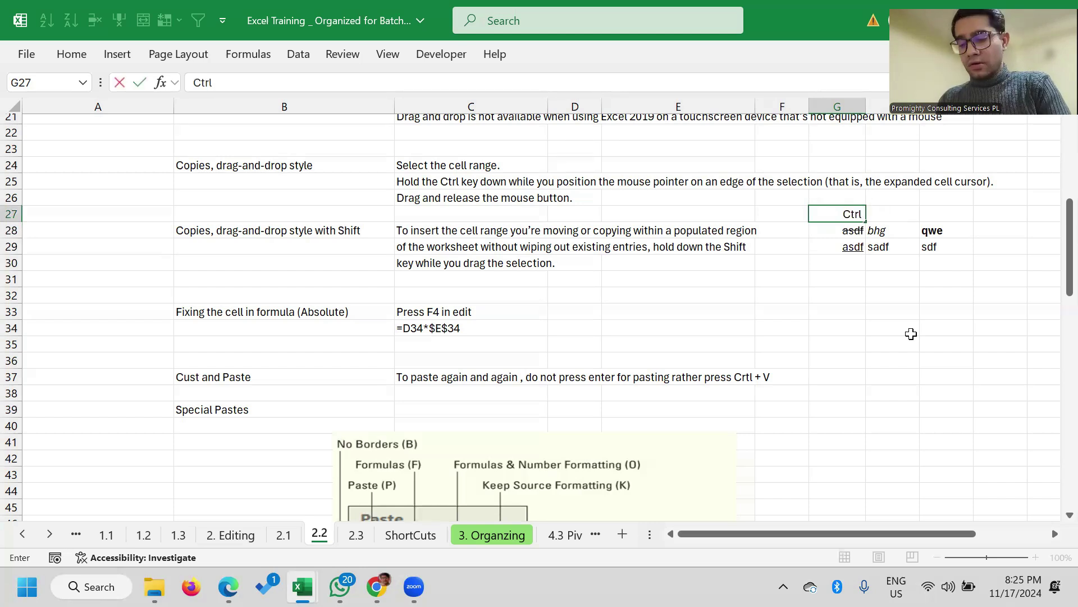
type(" +5")
key("Return")
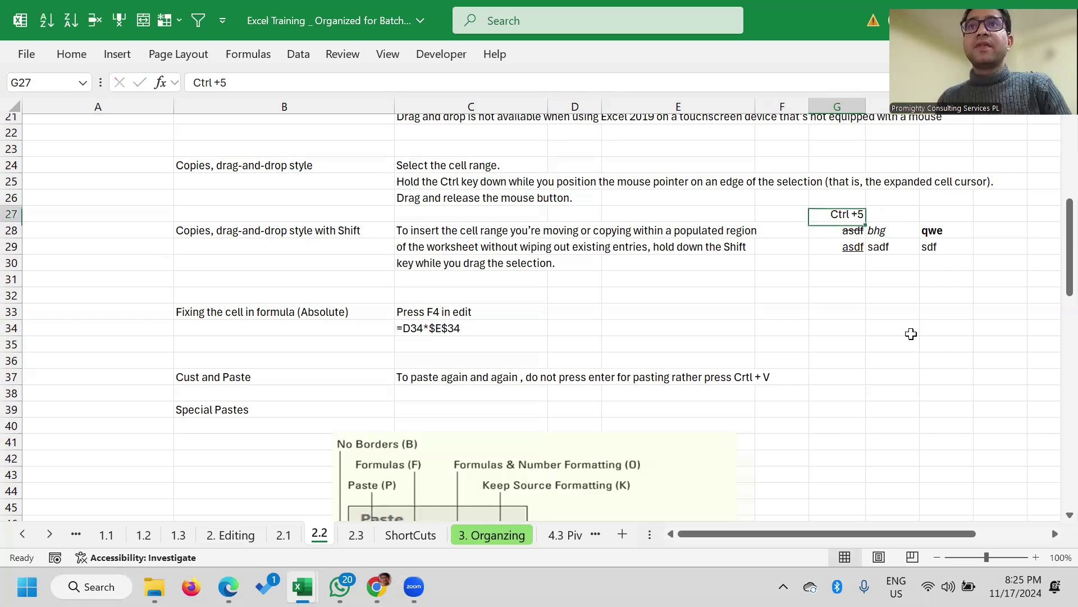
key("Up")
key("Right")
type("Ct")
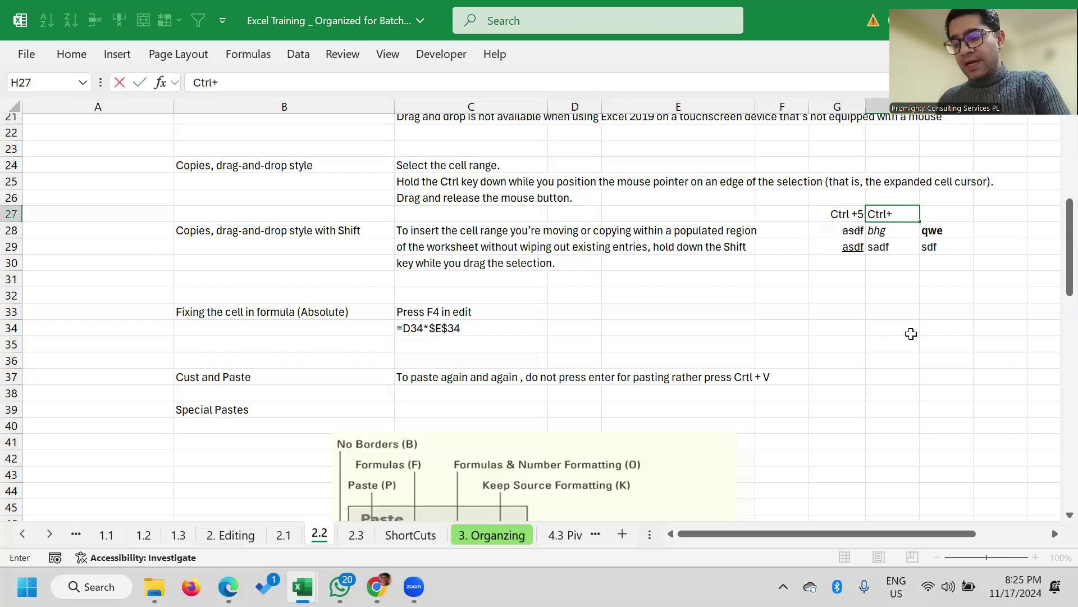
key("Tab")
type("Ctrl+")
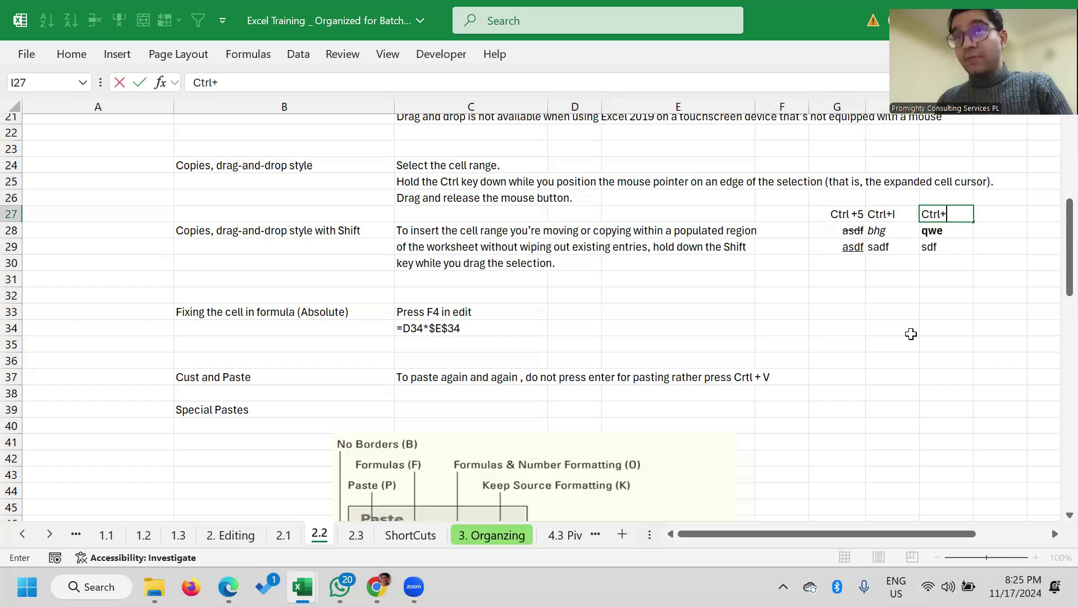
type("B")
key("Return")
Label G30 with Ctrl+U and select the sample cells below the labels
key("Down")
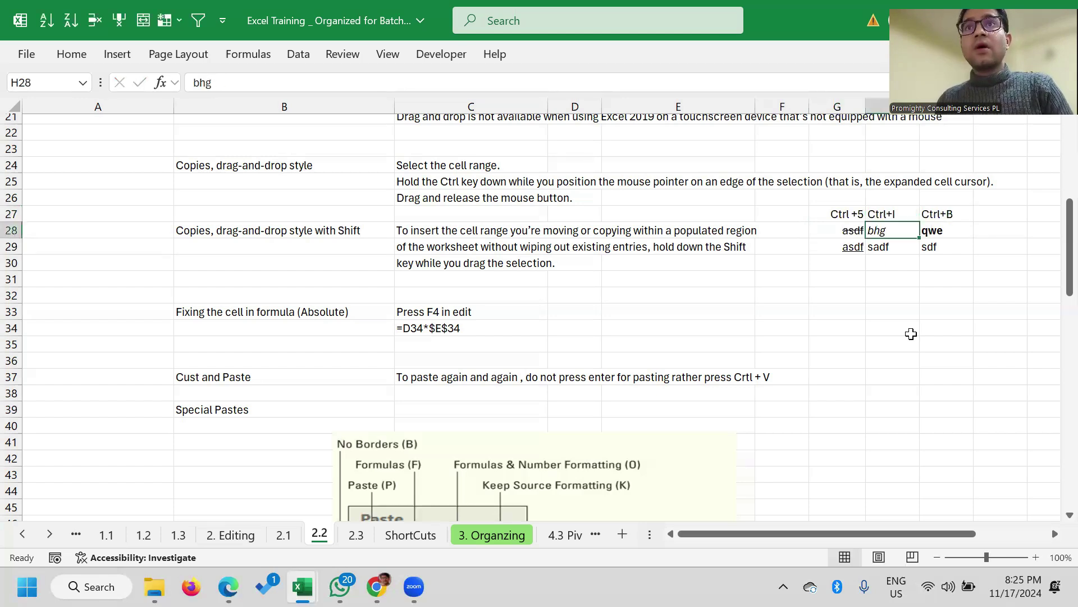
key("Down")
key("Left")
type("Ctrl+")
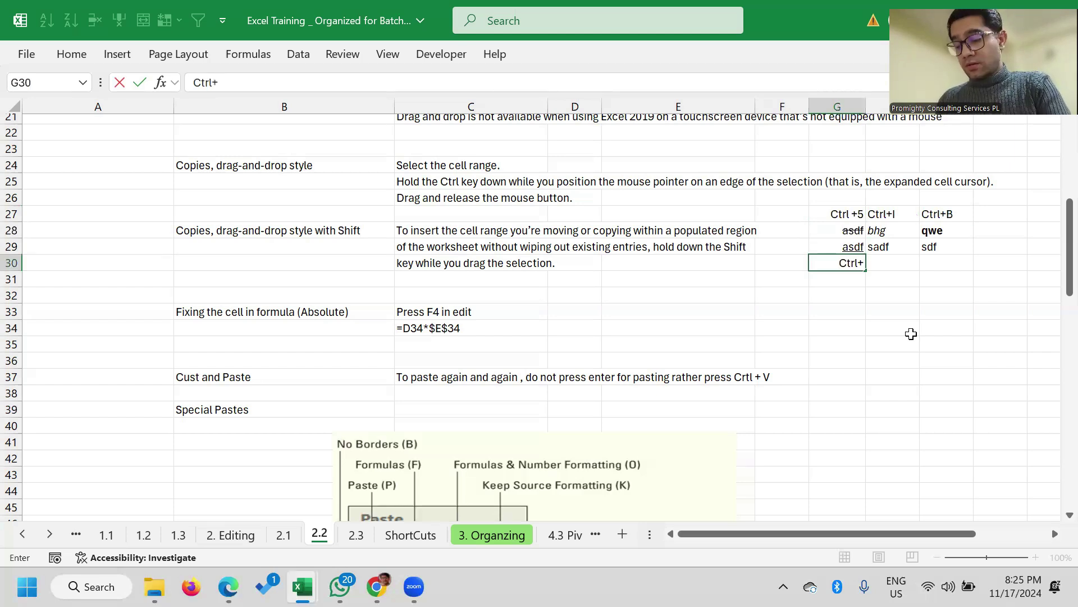
type("U")
key("Return")
key("Up")
key("Up")
key("Up")
key("shift+Down")
key("shift+Right")
key("shift+Right")
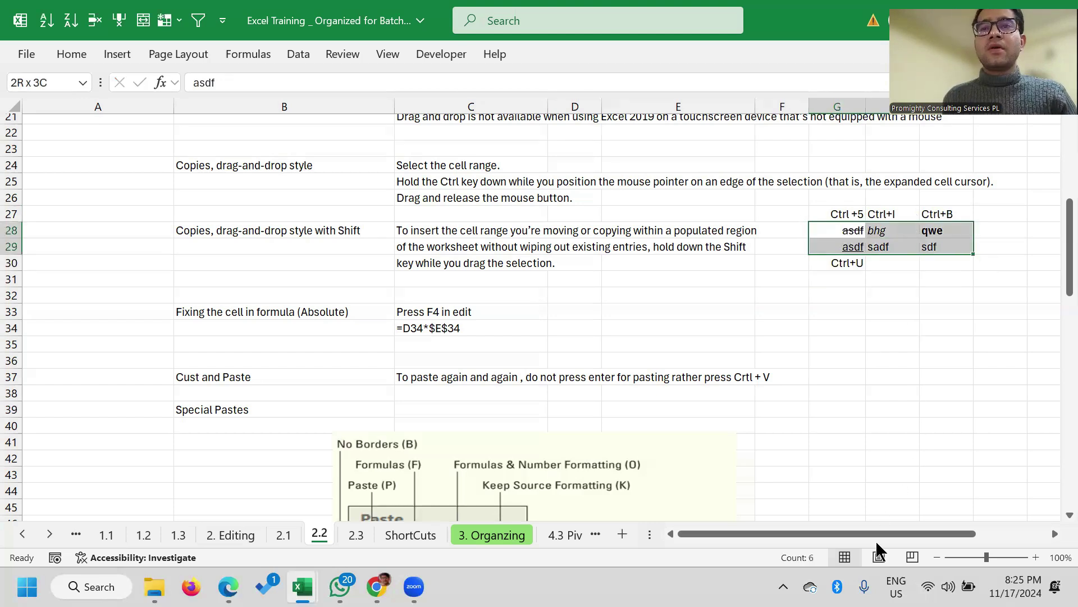
Select G28:I29, then switch to the Excel training group chat in WhatsApp
left_click_drag(880, 536, 935, 536)
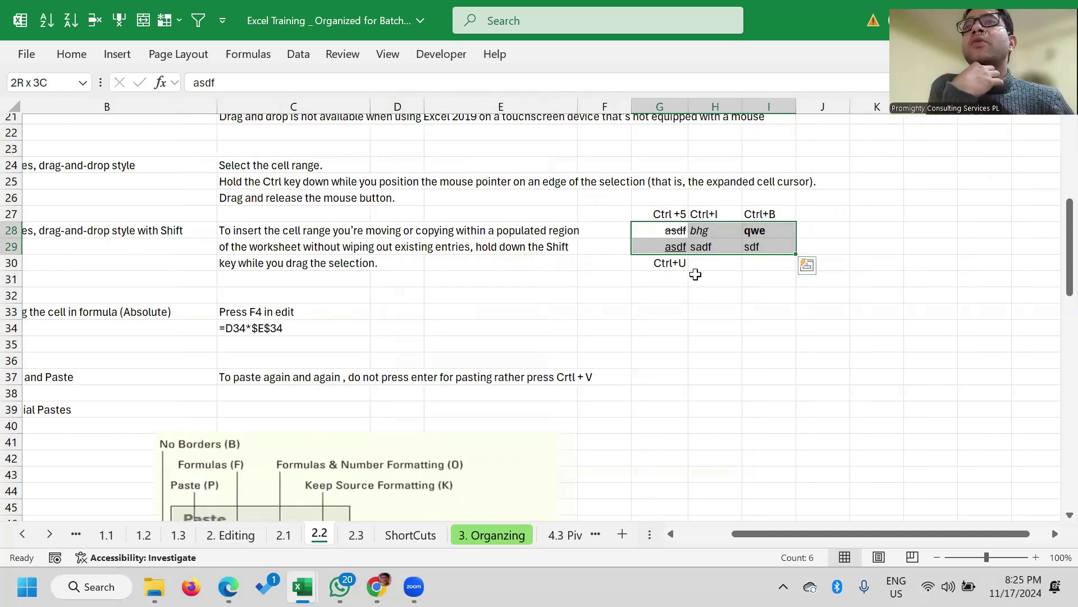
left_click(698, 243)
left_click(681, 236)
left_click_drag(682, 240, 751, 246)
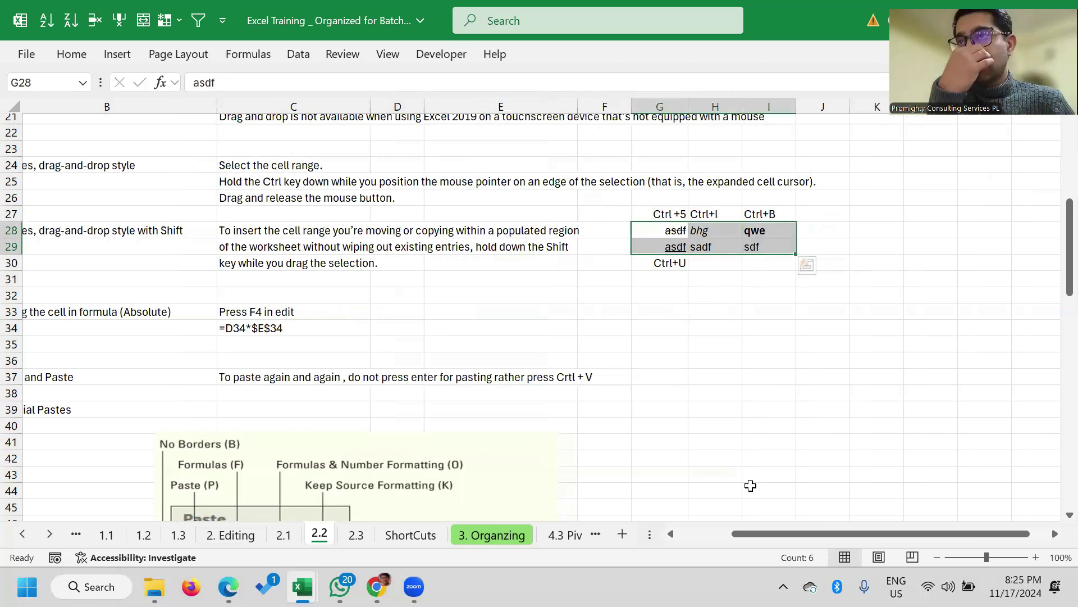
left_click_drag(779, 533, 767, 534)
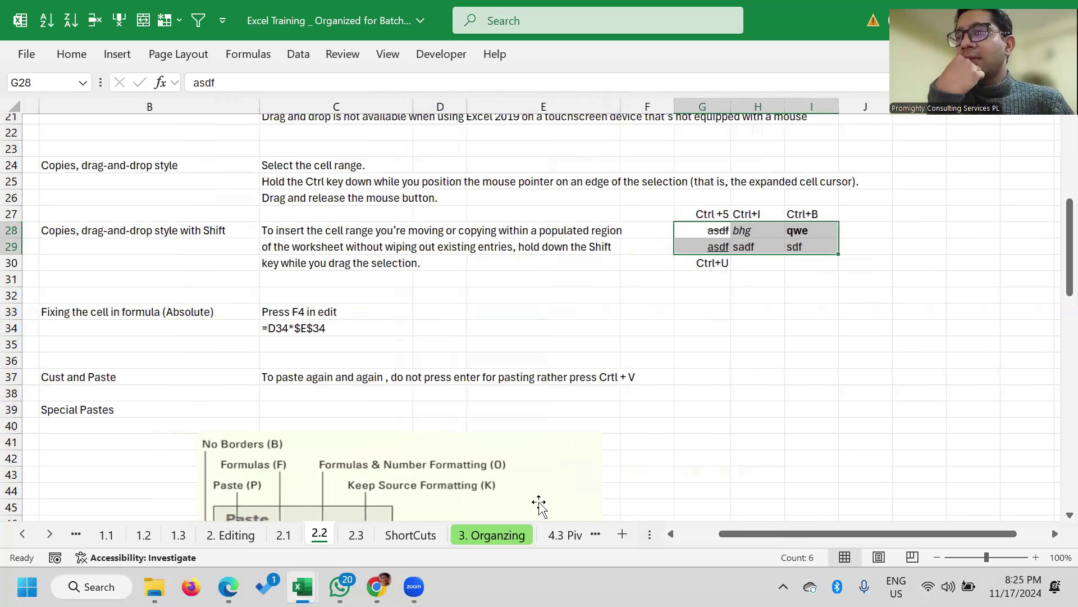
left_click(340, 587)
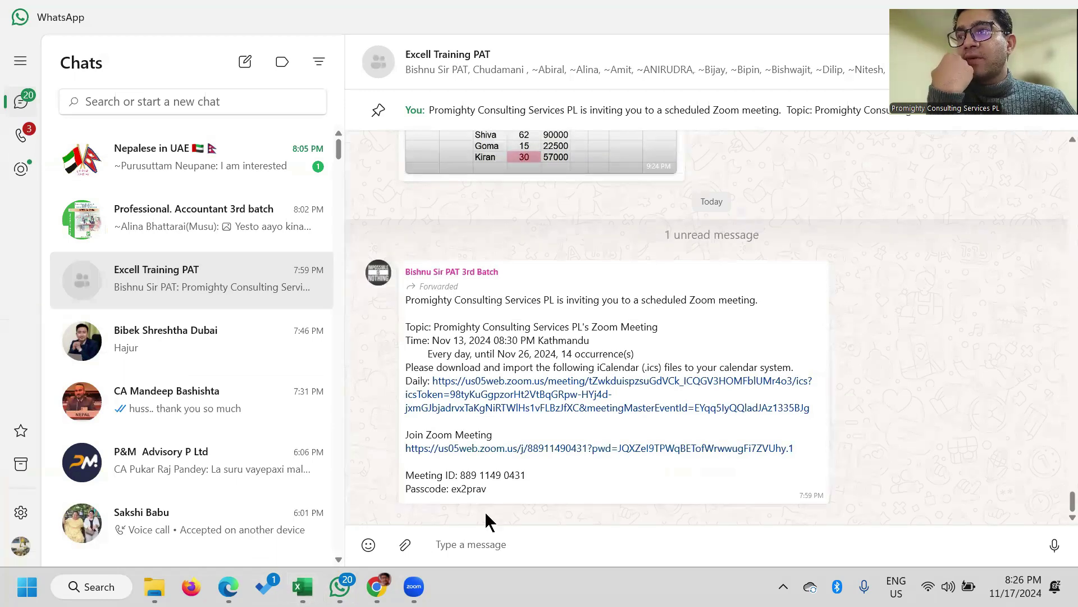
Switch from WhatsApp back to the Excel workbook with Alt+Tab
key("alt+Tab")
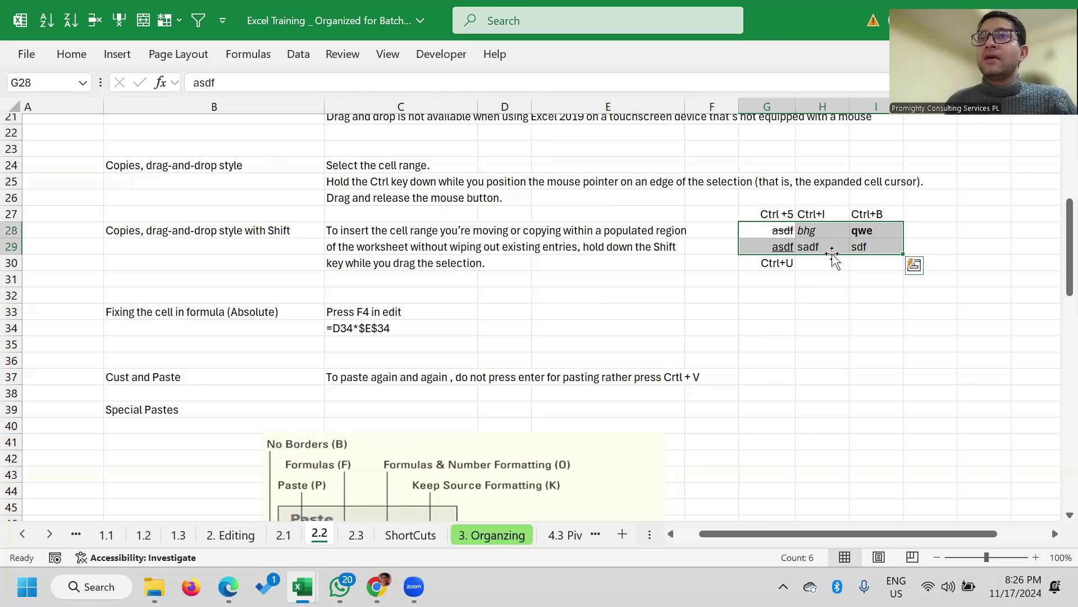
Drag the sample block to several lower rows, then undo an extra copy
left_click_drag(833, 256, 840, 323)
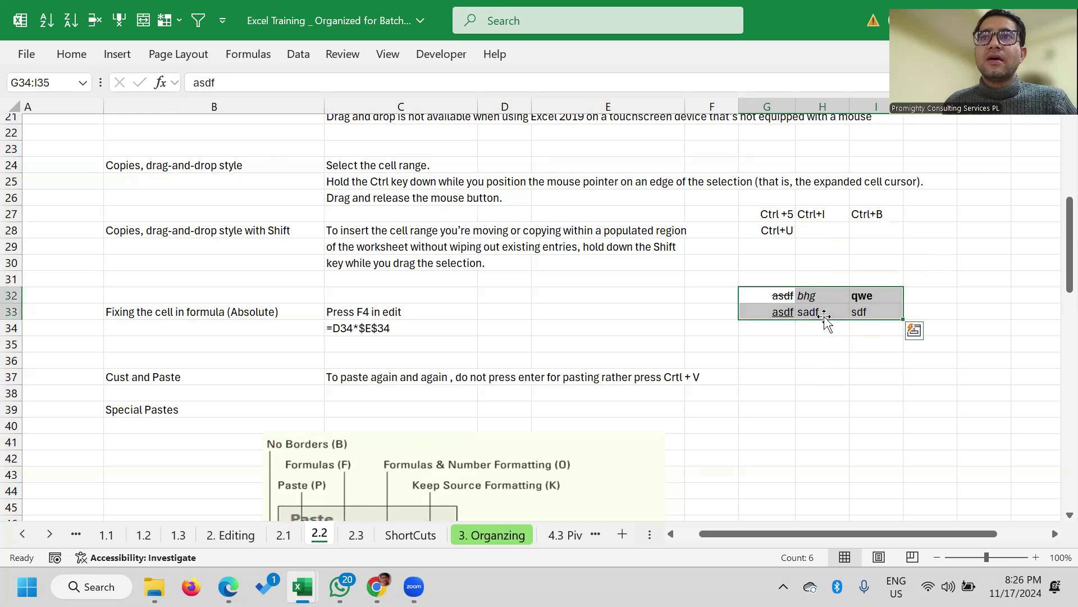
left_click_drag(824, 321, 843, 302)
mouse_move(857, 259)
left_mouse_down()
mouse_move(911, 251)
mouse_move(908, 272)
mouse_move(767, 321)
left_mouse_up()
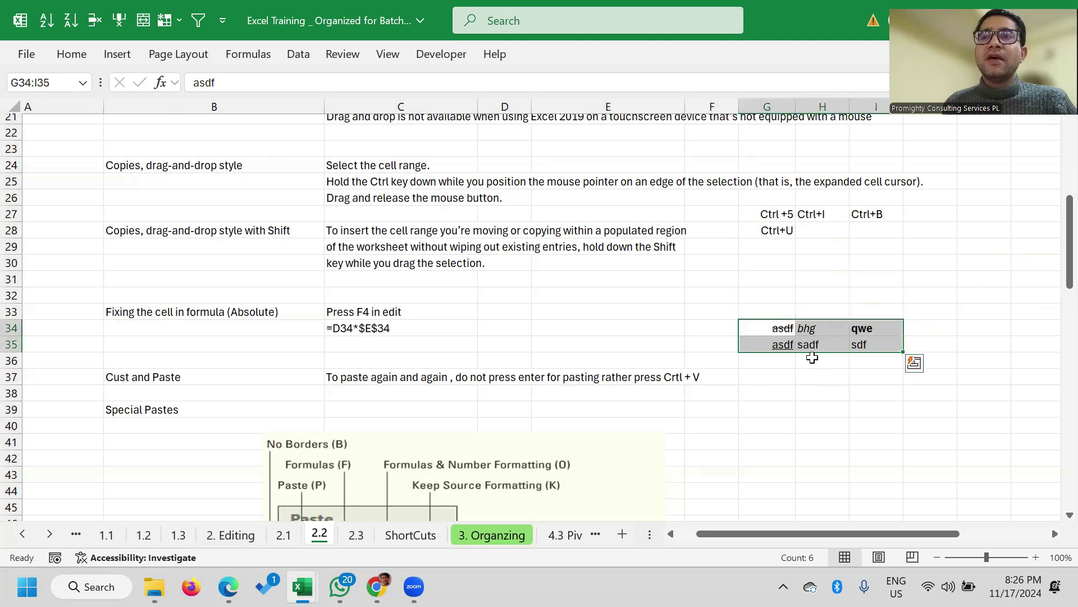
mouse_move(829, 319)
left_mouse_down()
mouse_move(829, 270)
mouse_move(899, 368)
left_mouse_up()
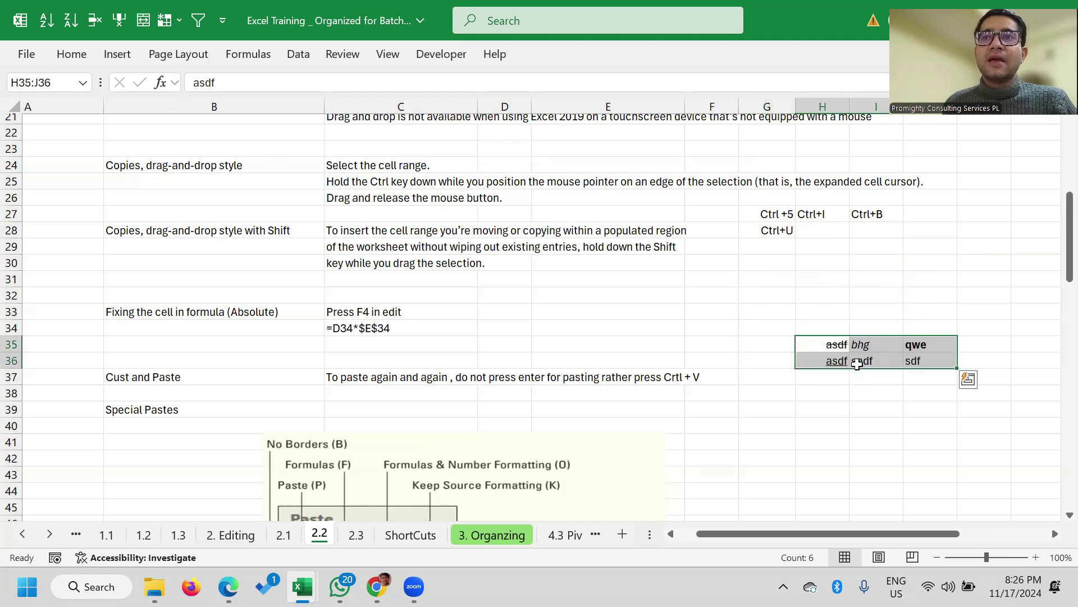
left_click_drag(858, 368, 790, 311)
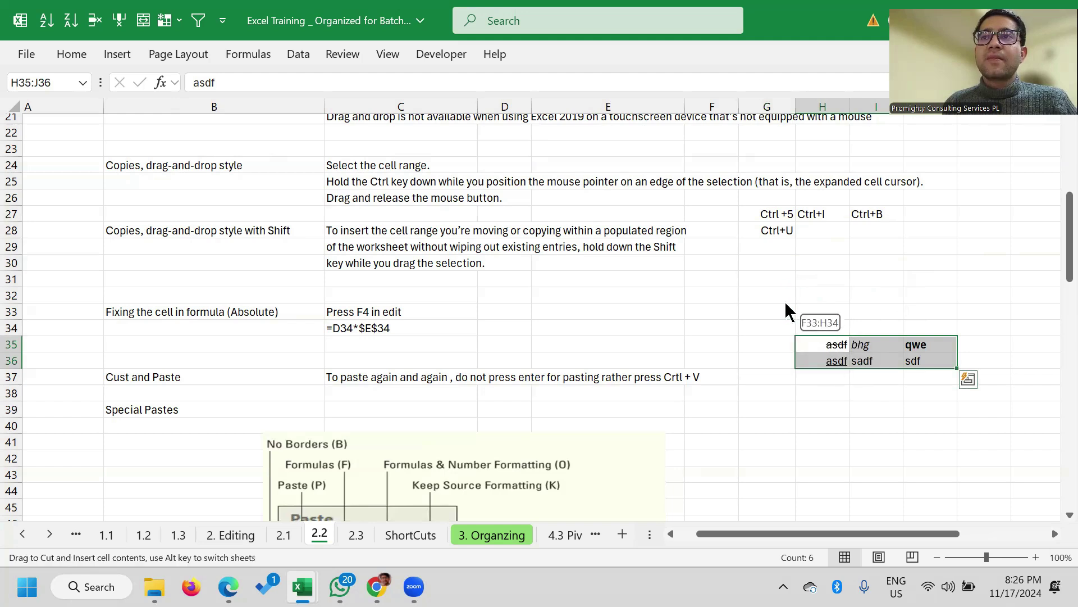
left_click_drag(790, 312, 845, 311)
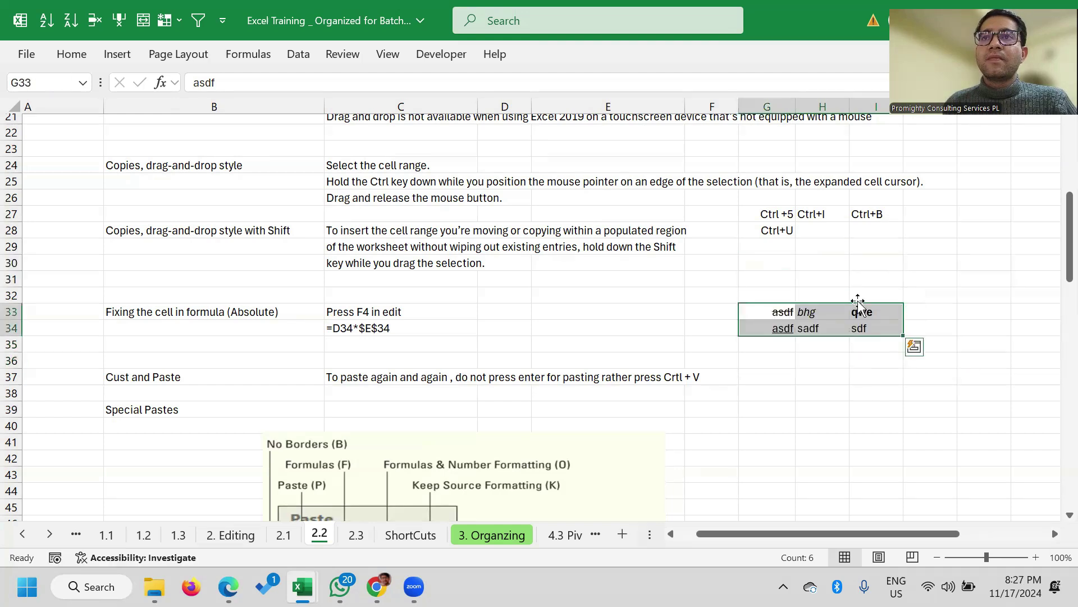
mouse_move(843, 306)
left_mouse_down()
mouse_move(819, 295)
mouse_move(824, 246)
left_mouse_up()
key("ctrl+q")
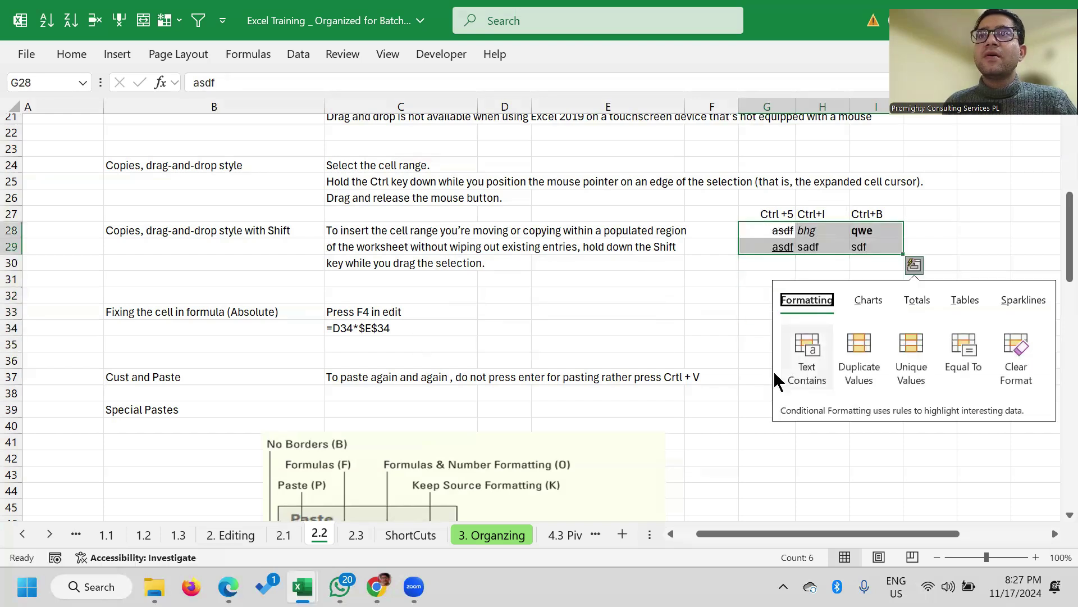
left_click(765, 343)
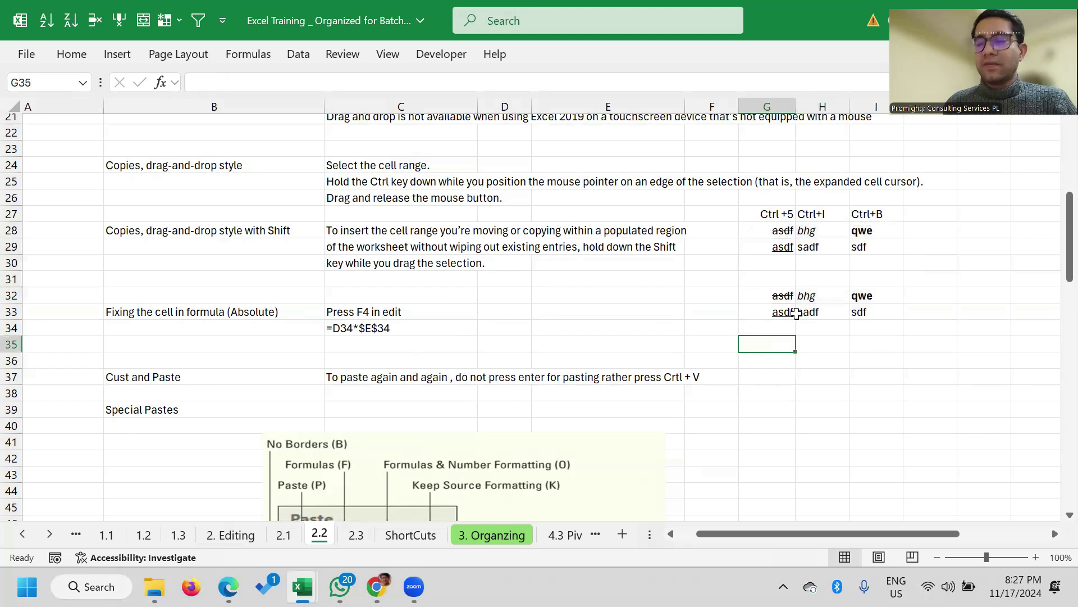
key("ctrl+z")
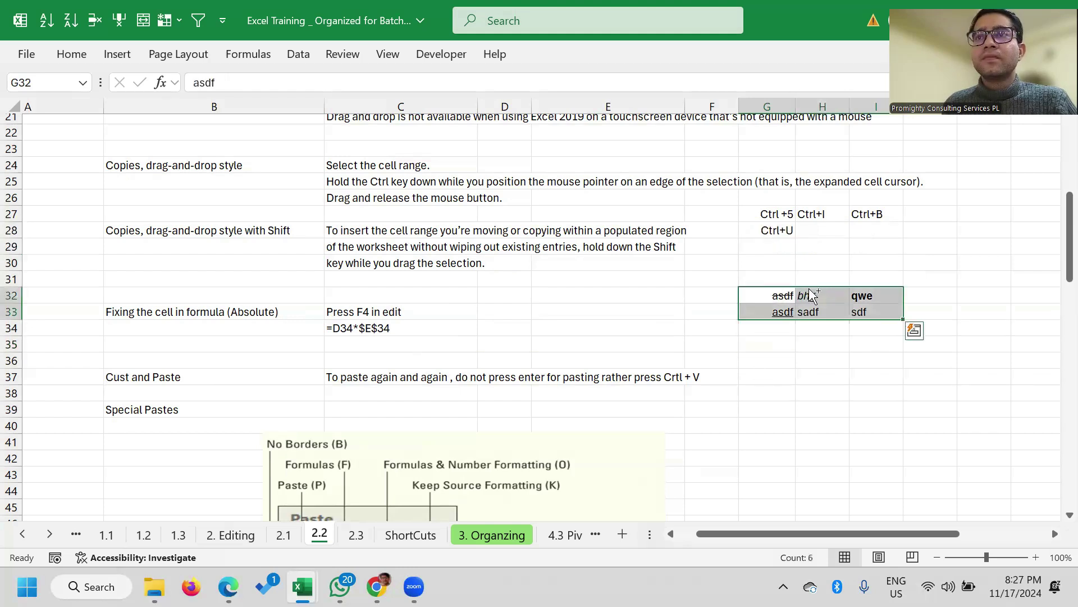
Insert the sample block at H28:J29 and undo a stray move into column C
left_click_drag(810, 258, 809, 236)
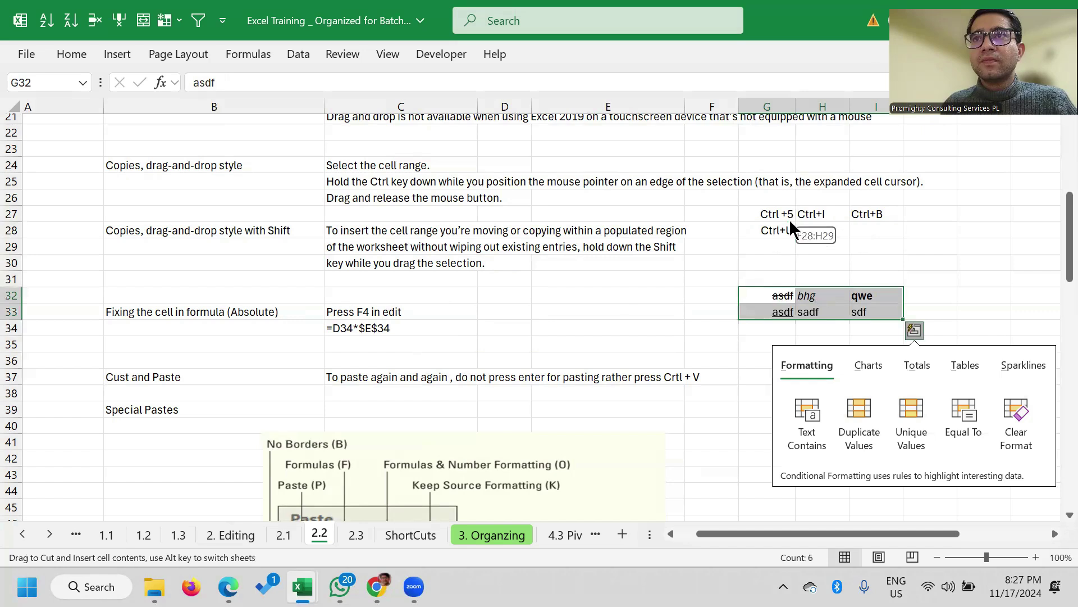
left_click_drag(790, 221, 809, 226)
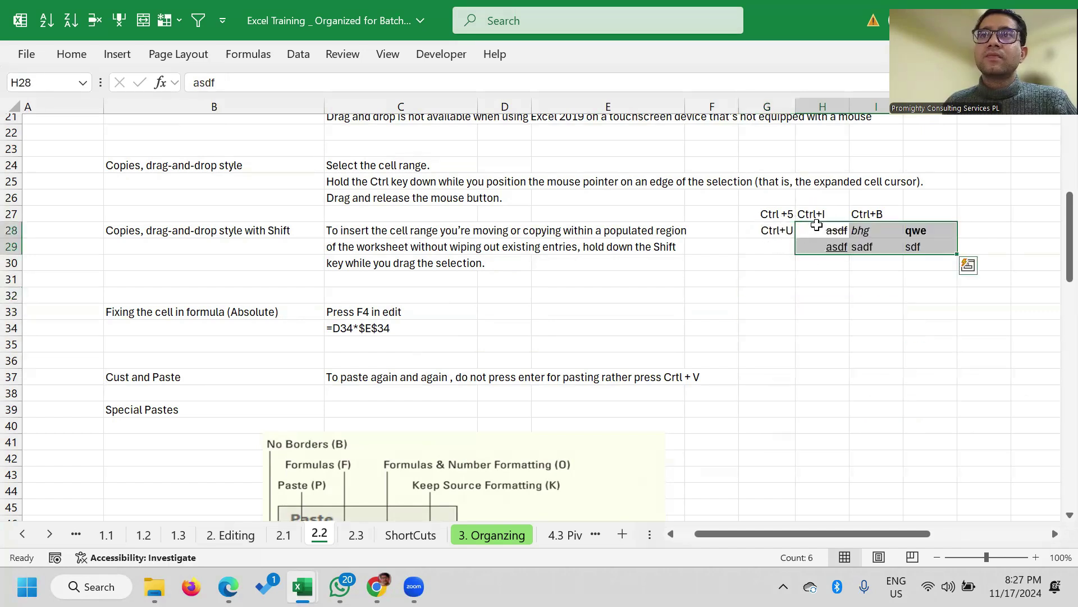
mouse_move(806, 222)
left_mouse_down()
mouse_move(735, 257)
mouse_move(730, 216)
mouse_move(753, 236)
mouse_move(754, 257)
mouse_move(704, 240)
mouse_move(562, 255)
mouse_move(514, 233)
left_mouse_up()
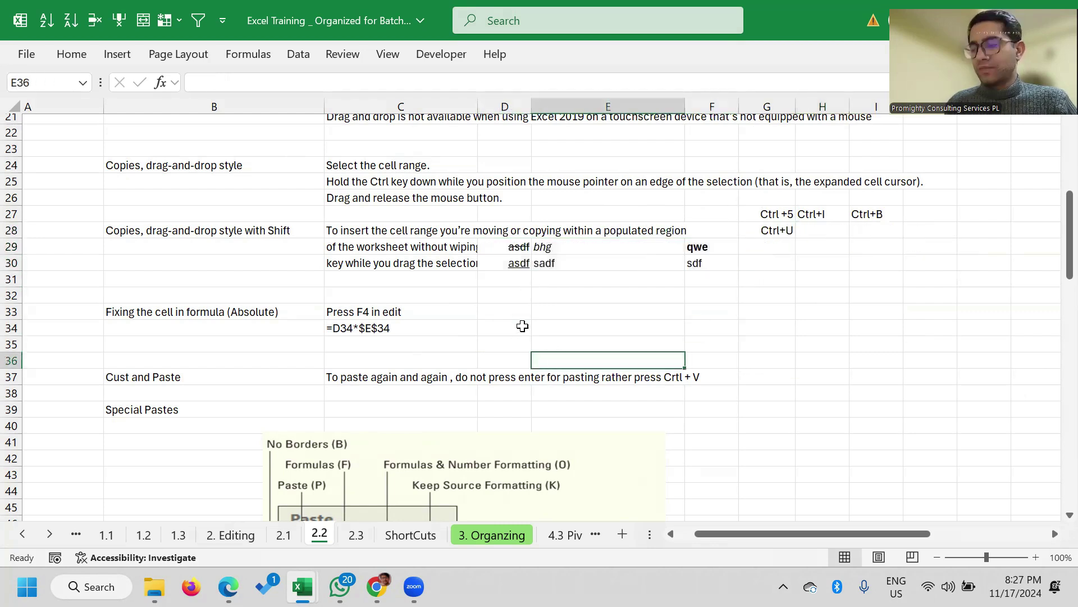
key("ctrl+z")
key("ctrl+q")
Select the formatted block H28:J29, then settle on cell H31 below it
left_click(815, 474)
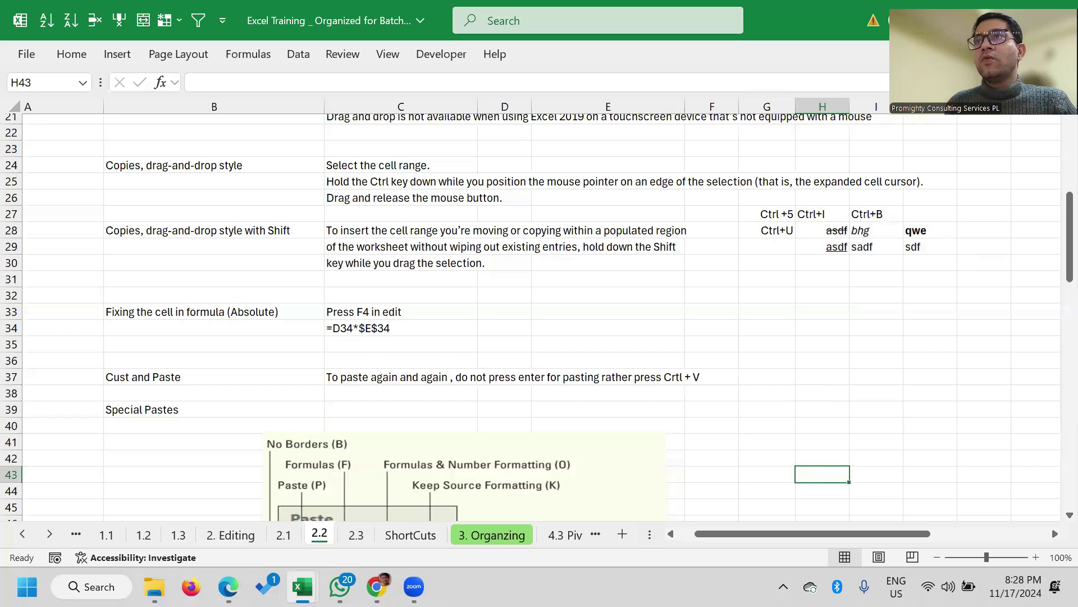
left_click(828, 277)
left_click_drag(833, 235, 915, 246)
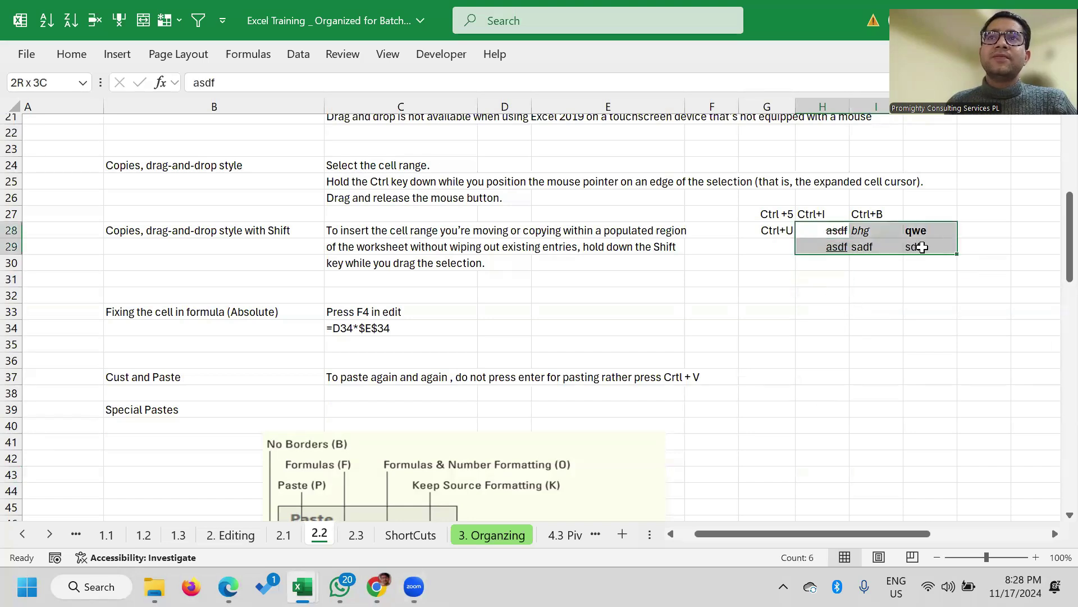
left_click(815, 326)
left_click(825, 295)
left_click(823, 279)
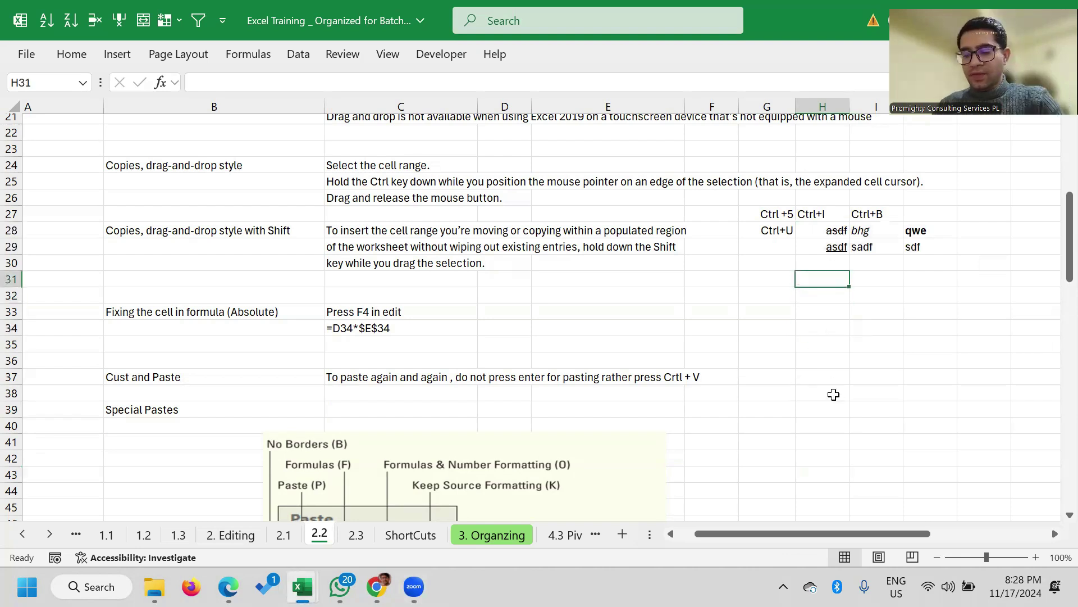
key("Down")
key("Down")
key("Down")
Enter sample first and last name pairs in H32:I32 and H34:I34
key("Up")
key("Up")
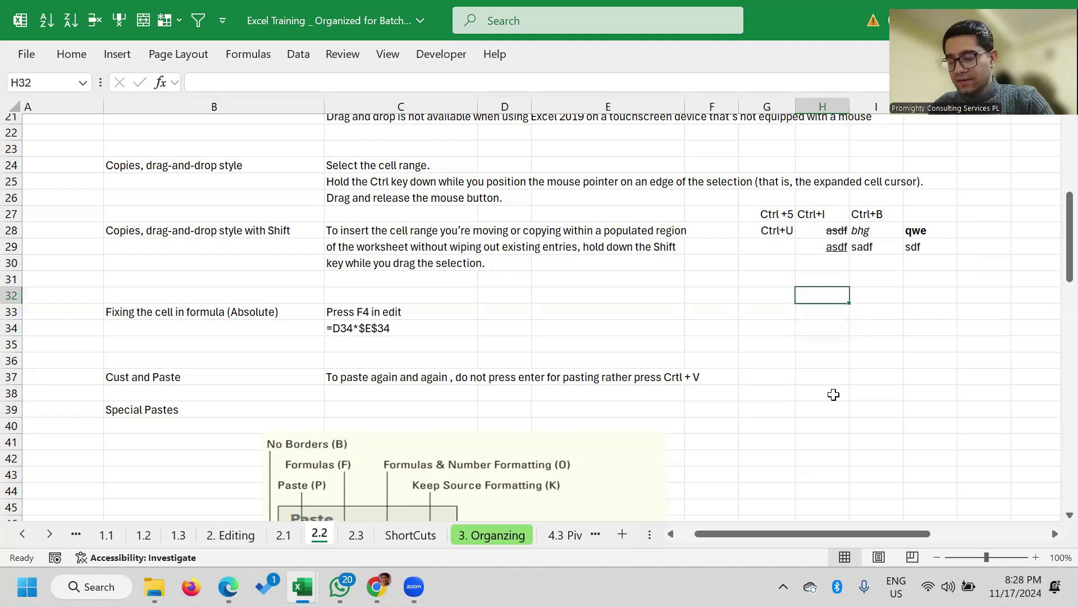
type("Hari")
key("Tab")
type("Shya")
key("Return")
key("Return")
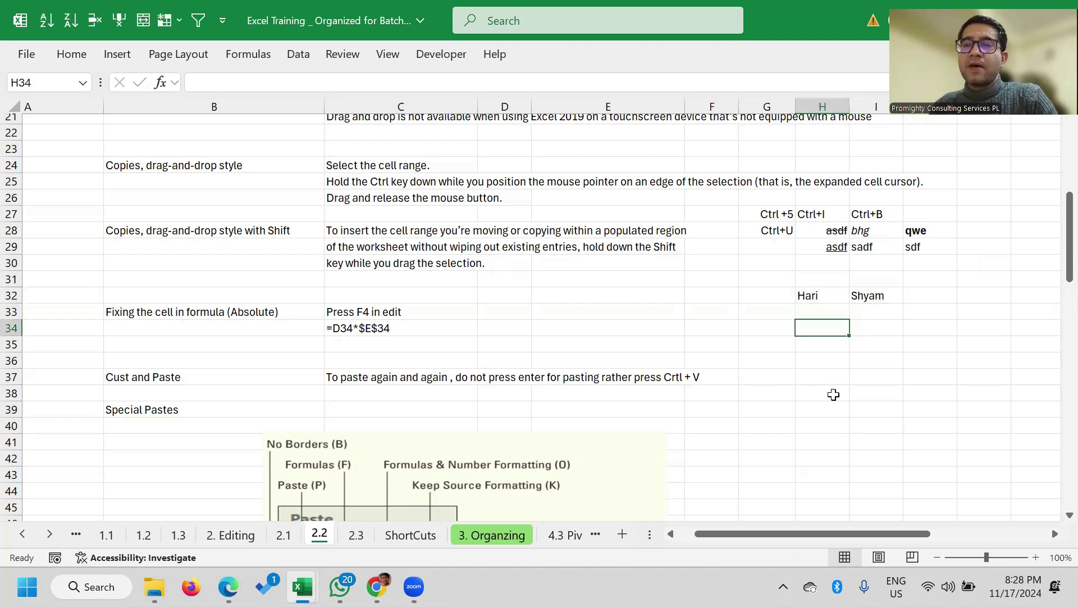
type("Bahad")
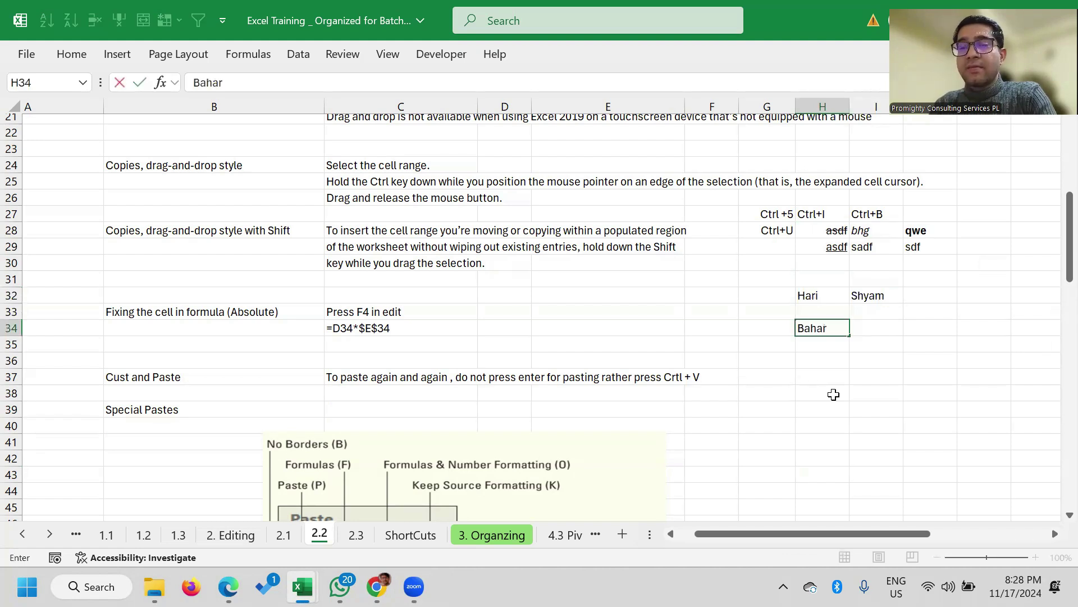
type("ur")
key("Tab")
type("Kh")
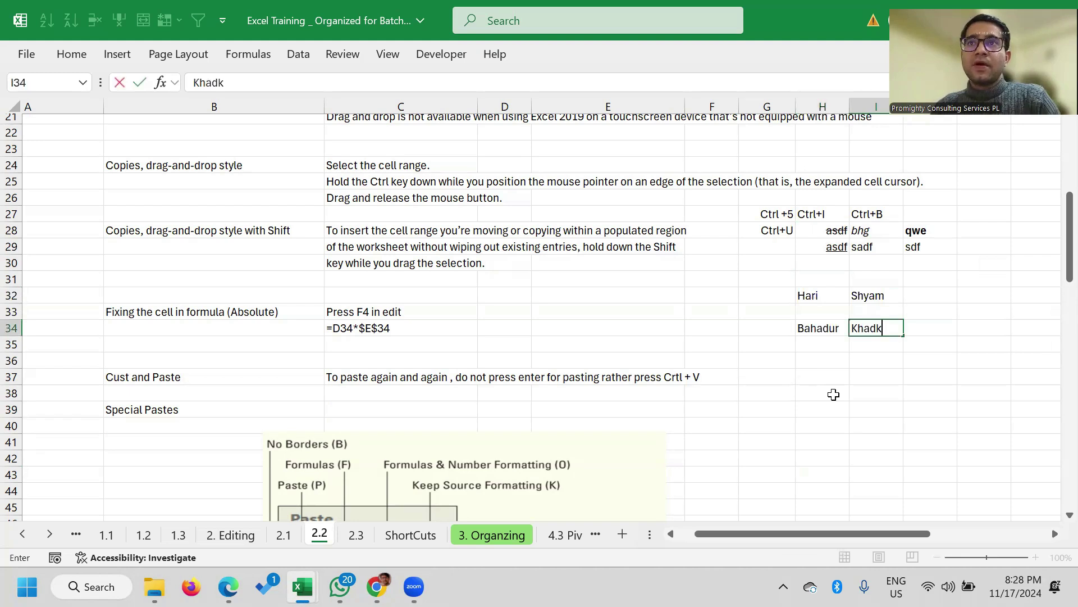
type("a")
key("Down")
key("Down")
Fill in the third sample name pair in H36:I36, then select cell G40
type("Di")
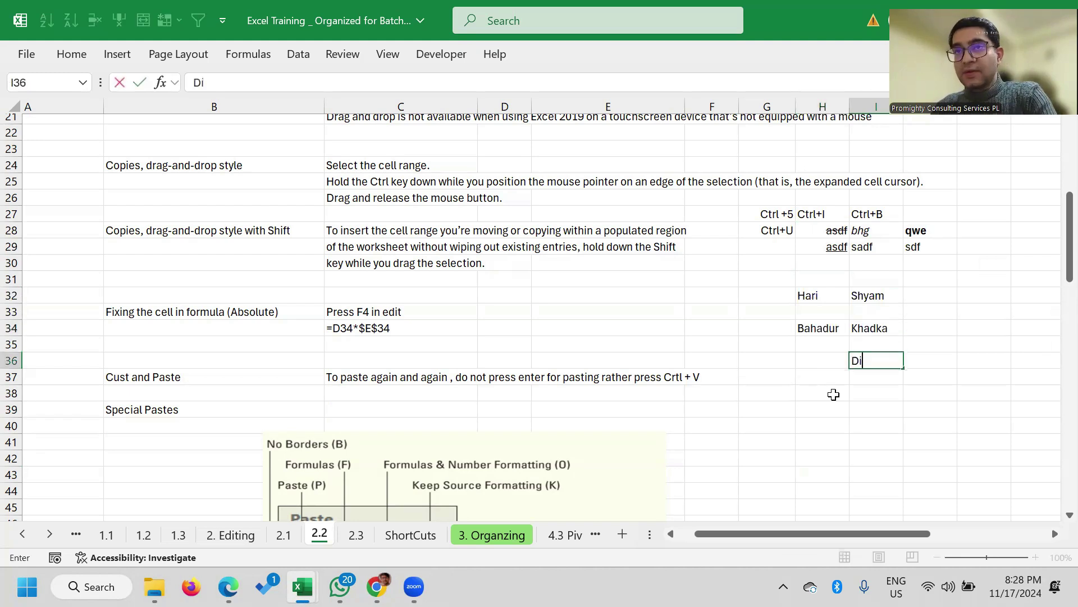
key("Return")
key("Left")
key("Up")
key("Right")
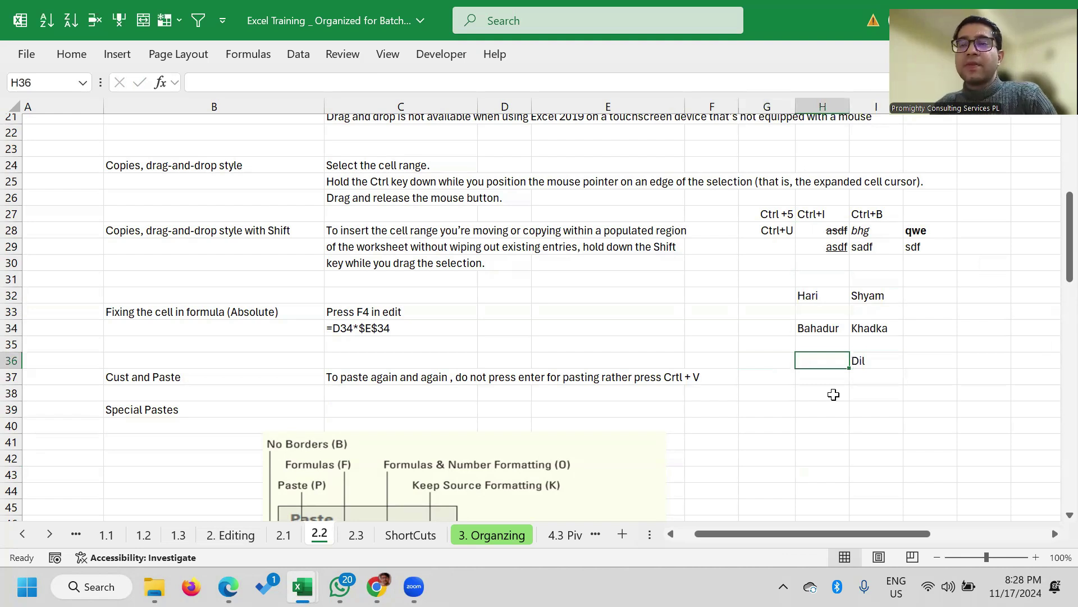
type("a")
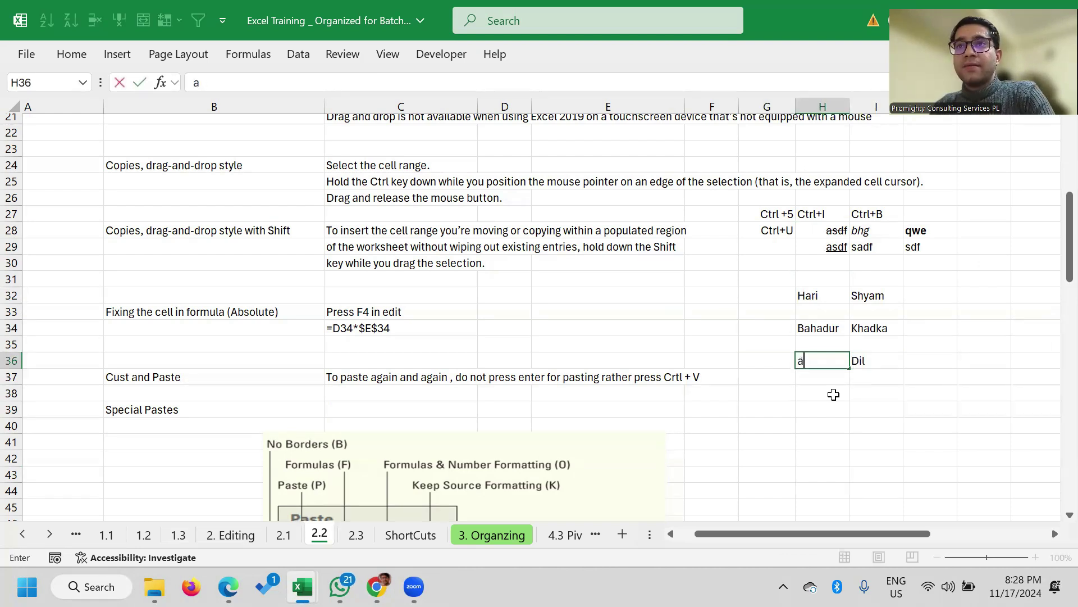
key("Return")
key("Up")
key("Up")
key("Up")
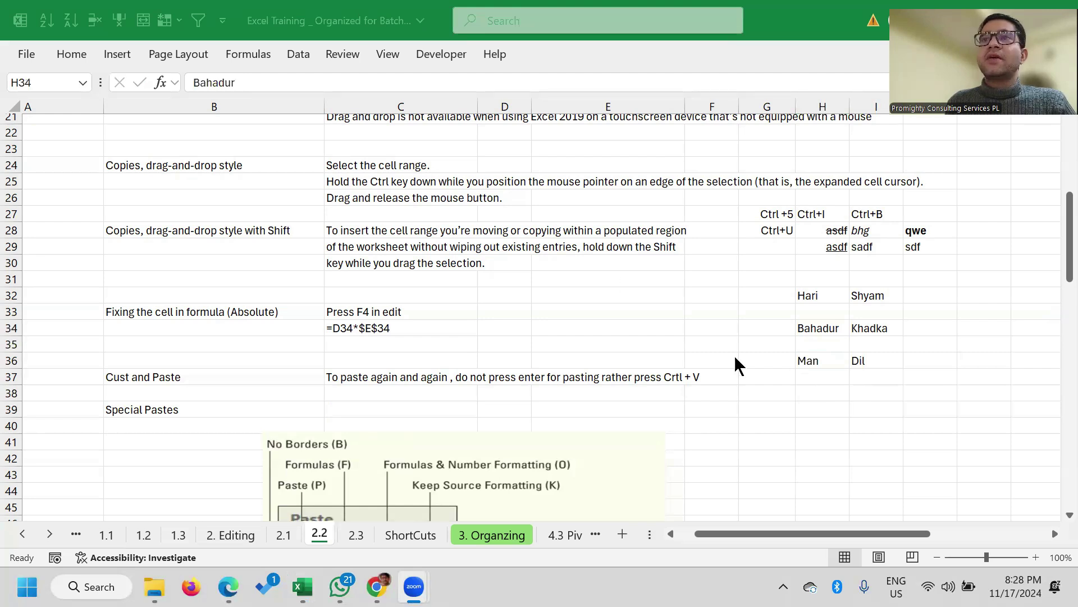
left_click(787, 423)
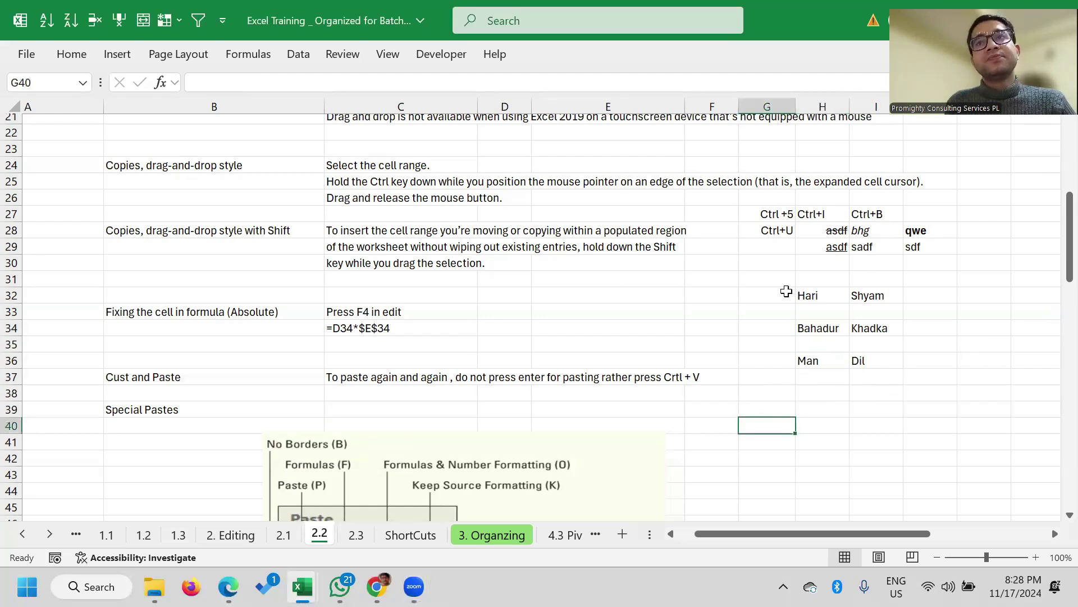
left_click(837, 231)
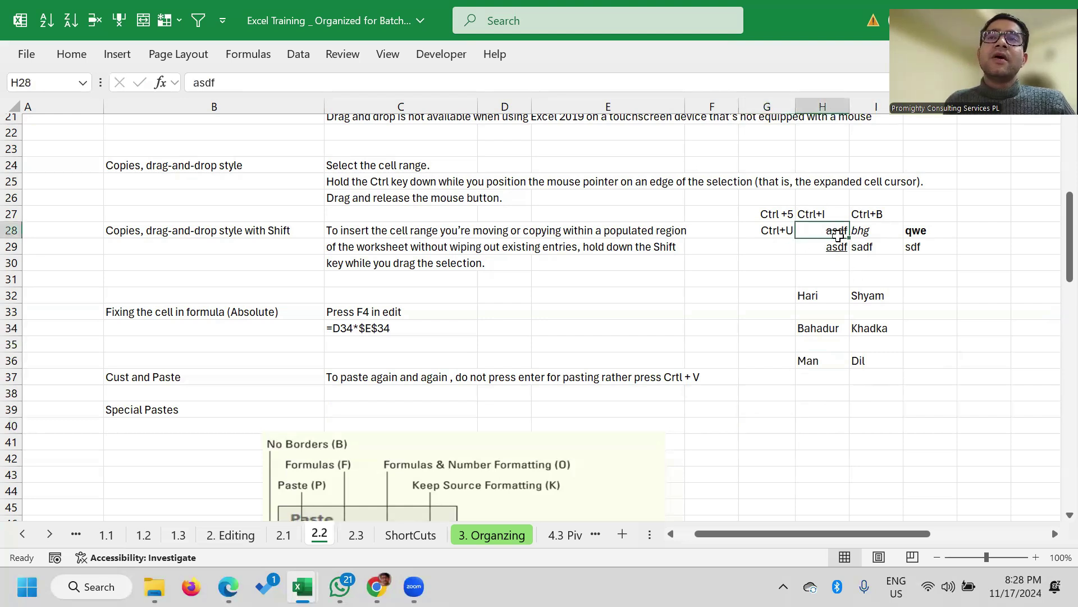
left_click_drag(838, 235, 918, 244)
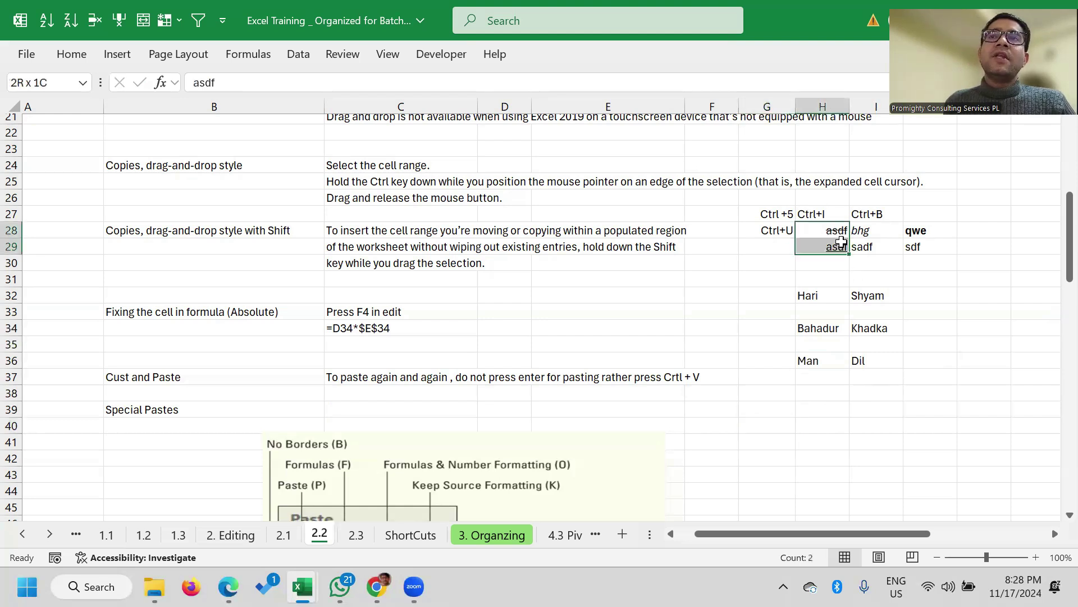
left_click(913, 375)
mouse_move(833, 232)
left_mouse_down()
mouse_move(942, 249)
mouse_move(917, 245)
left_mouse_up()
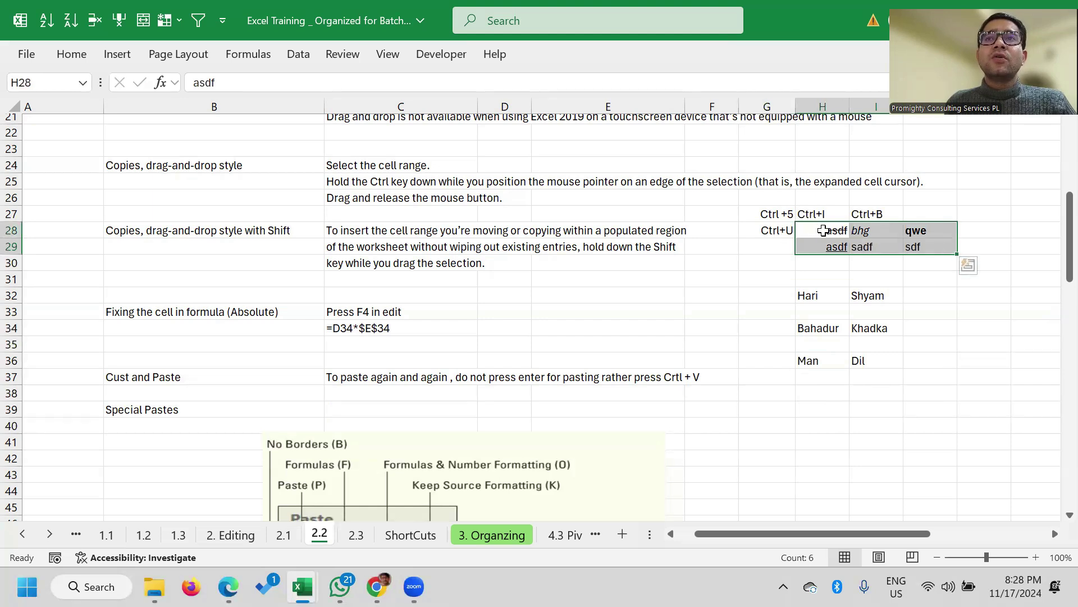
left_click(823, 230)
left_click(822, 255)
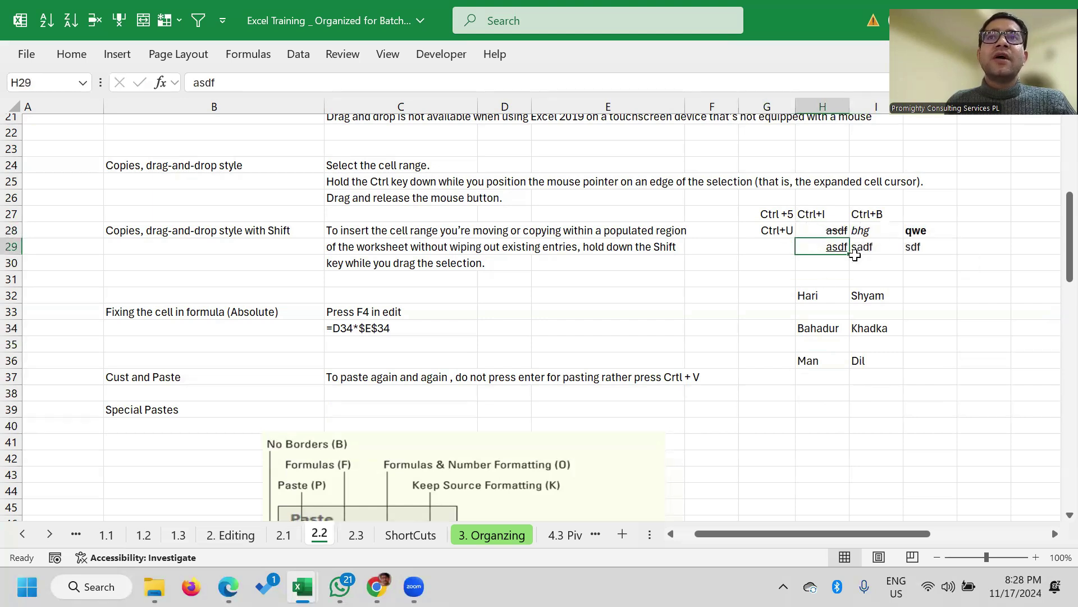
left_click(920, 231)
left_click(868, 232)
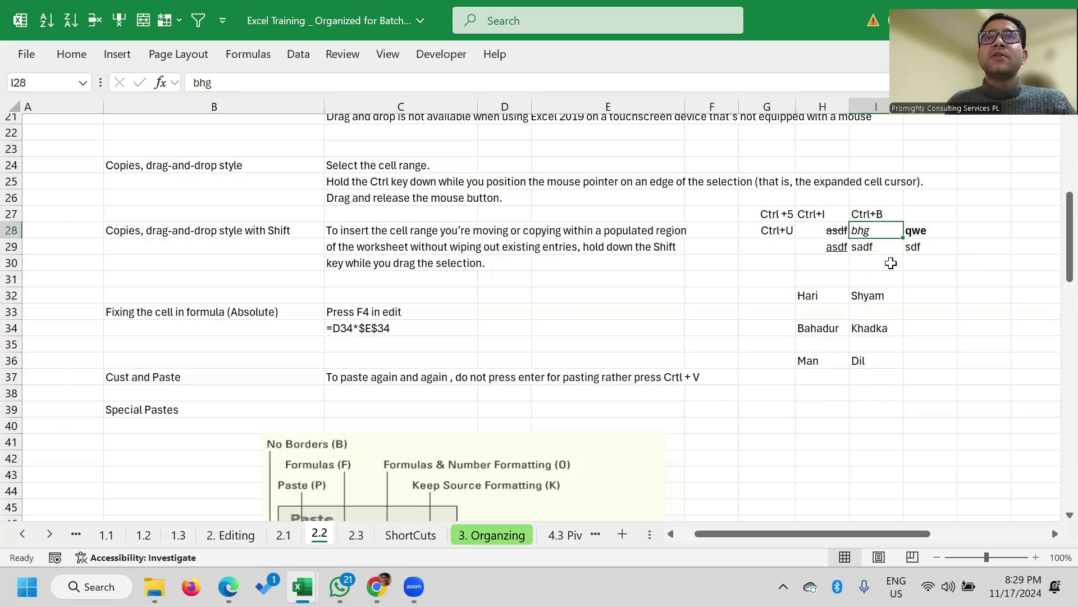
left_click_drag(832, 229, 912, 248)
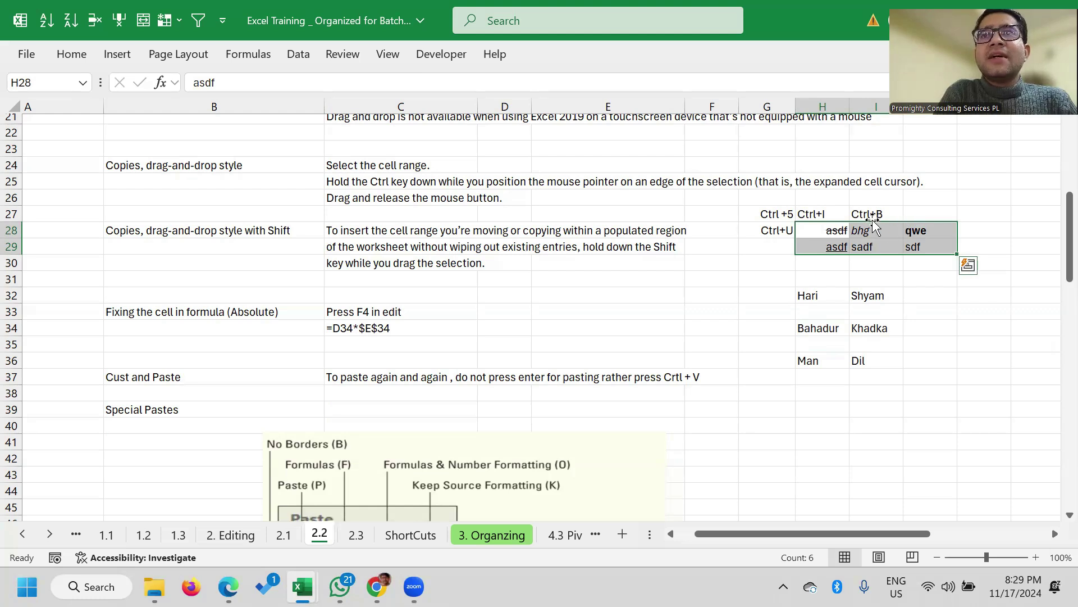
mouse_move(872, 225)
left_mouse_down()
mouse_move(852, 320)
mouse_move(864, 327)
mouse_move(861, 318)
mouse_move(843, 325)
mouse_move(860, 328)
mouse_move(858, 318)
mouse_move(843, 333)
left_mouse_up()
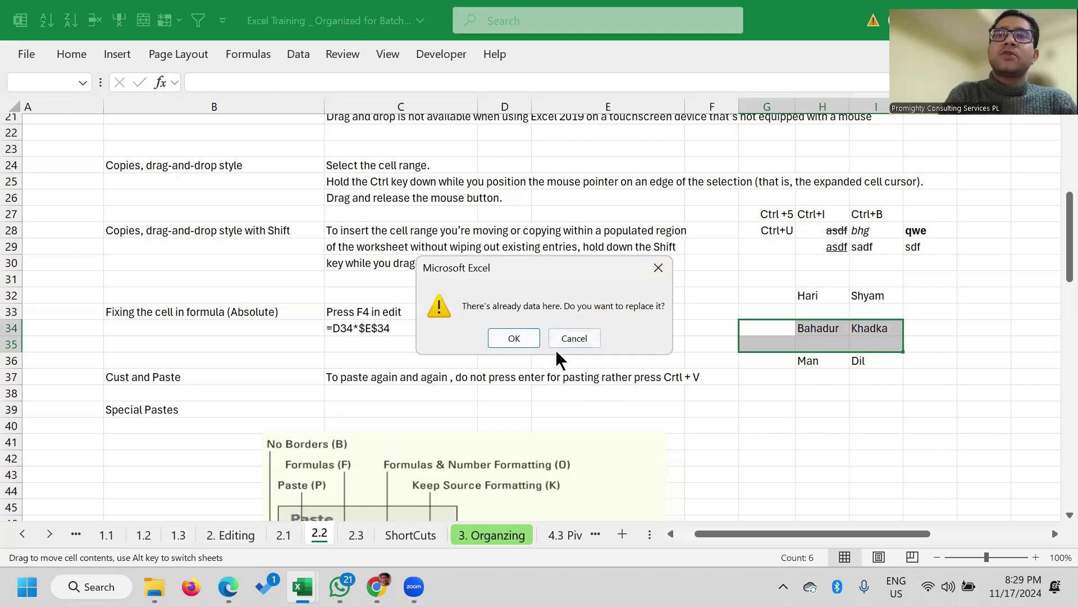
left_click(659, 267)
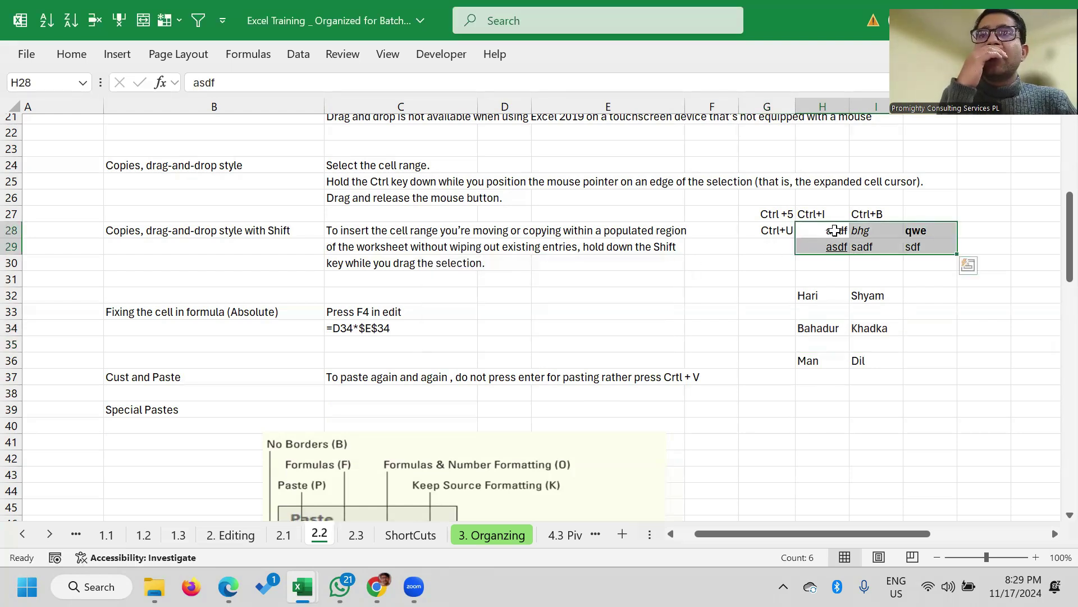
left_click_drag(867, 224, 834, 332)
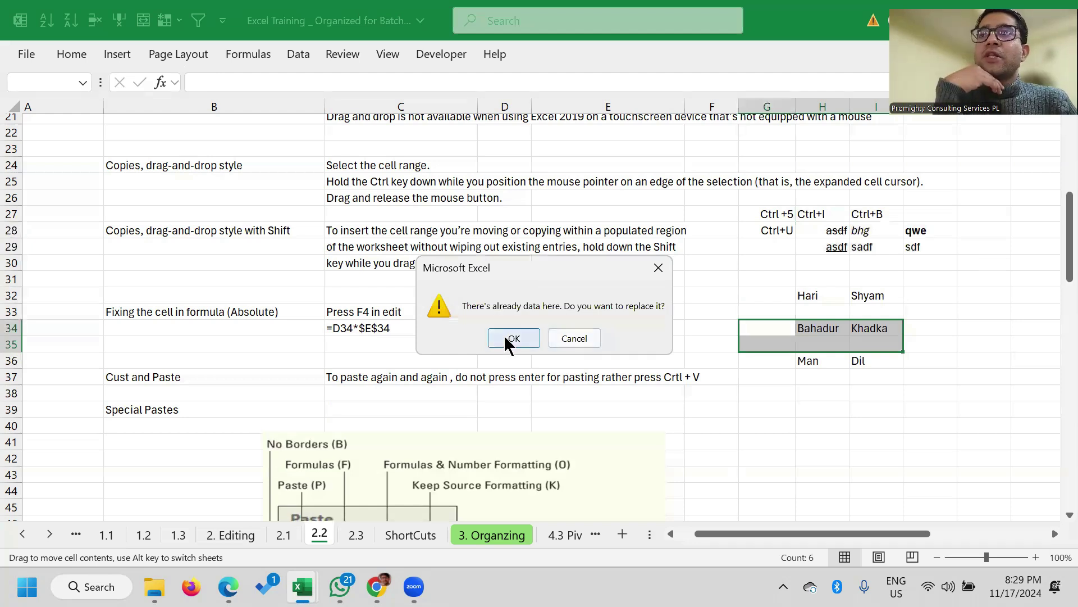
left_click(523, 340)
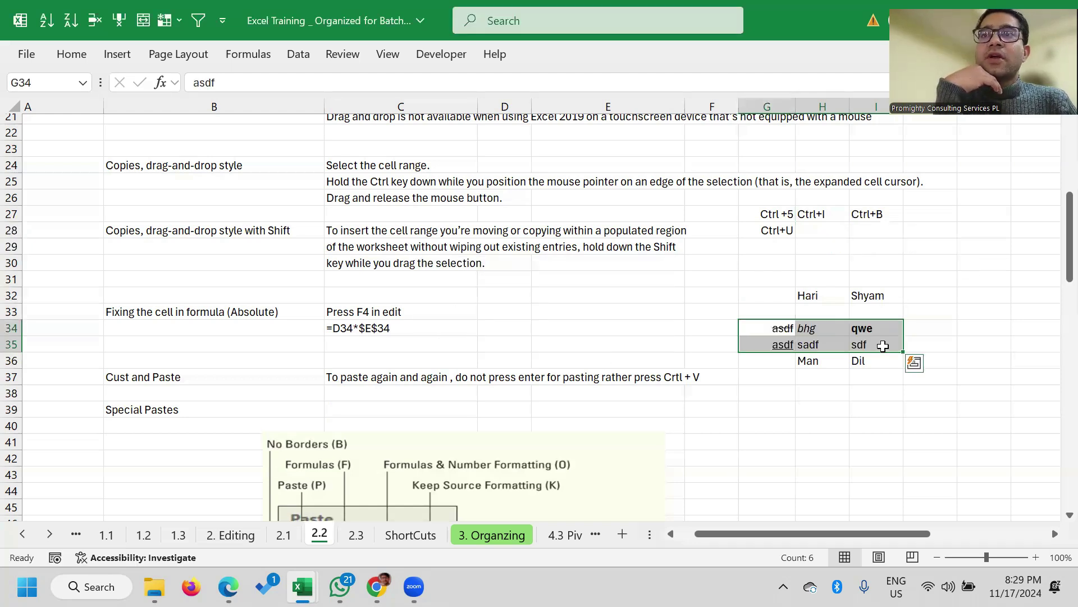
key("ctrl+z")
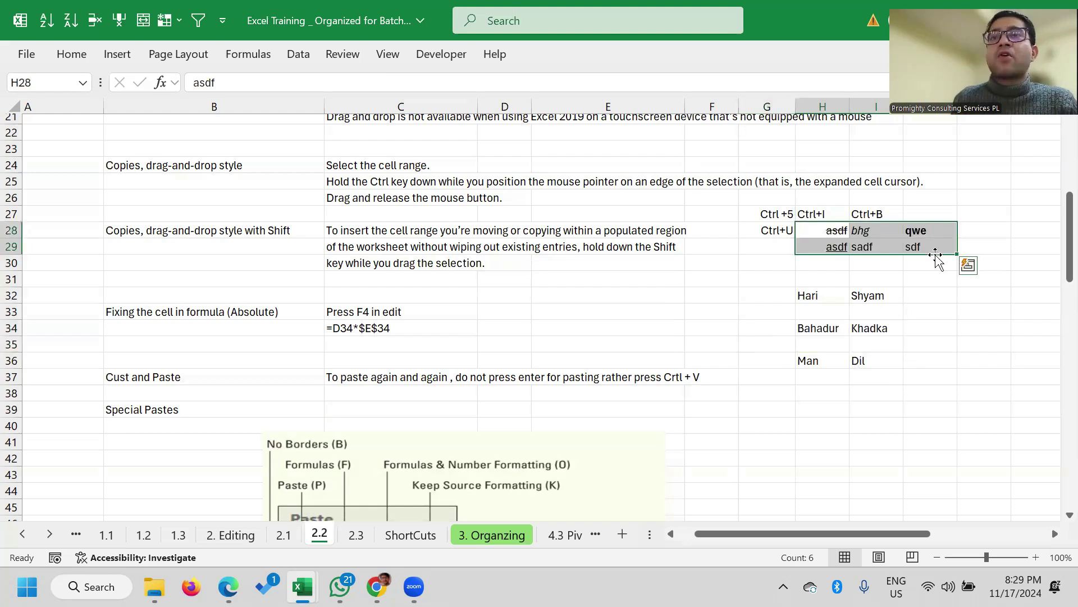
left_click(982, 339)
Select the asdf block H28:J29 and drag it among the names near G34:I35
left_click(827, 234)
left_click_drag(852, 243, 895, 225)
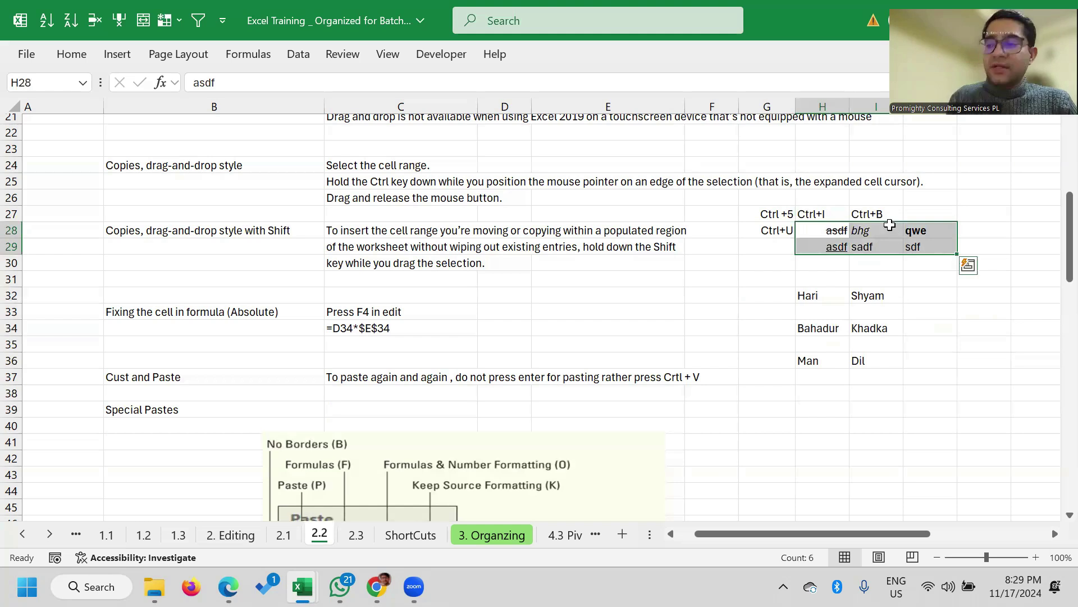
left_click_drag(891, 223, 861, 332)
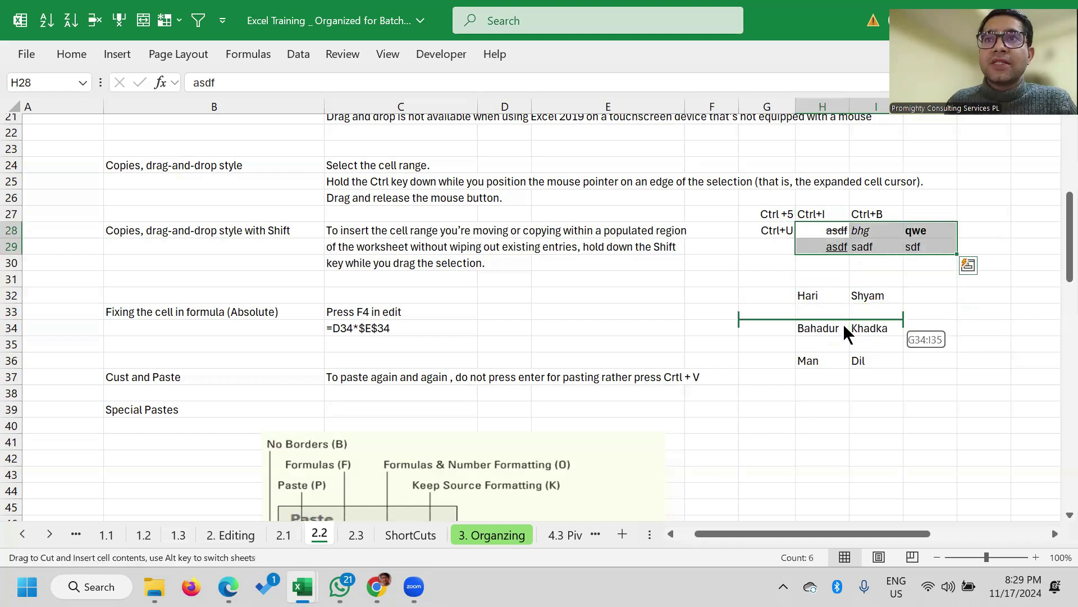
left_click_drag(861, 331, 843, 324)
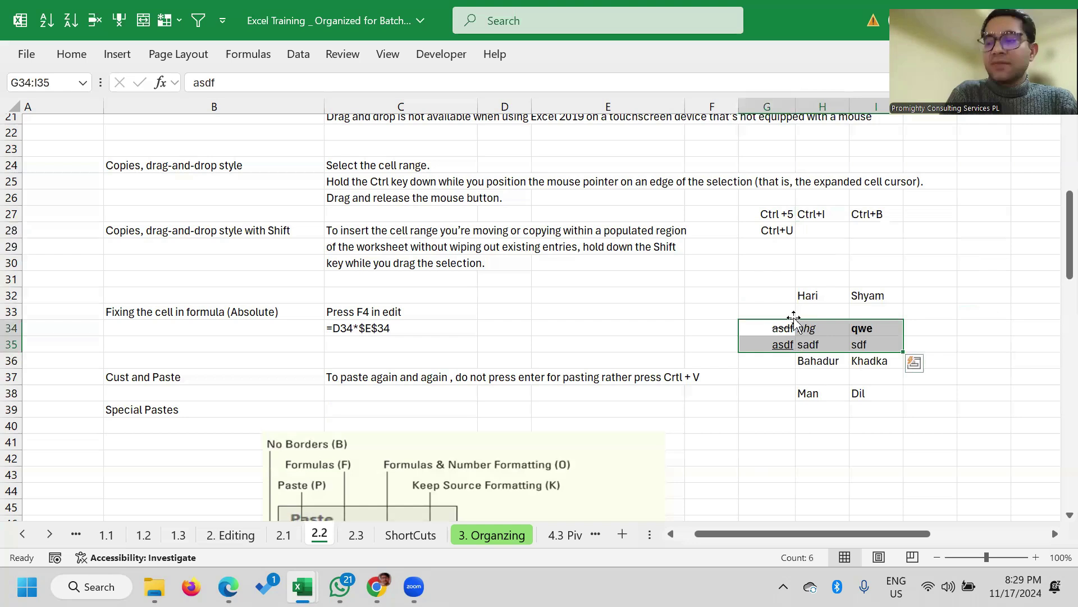
mouse_move(794, 319)
left_mouse_down()
mouse_move(848, 221)
mouse_move(891, 223)
left_mouse_up()
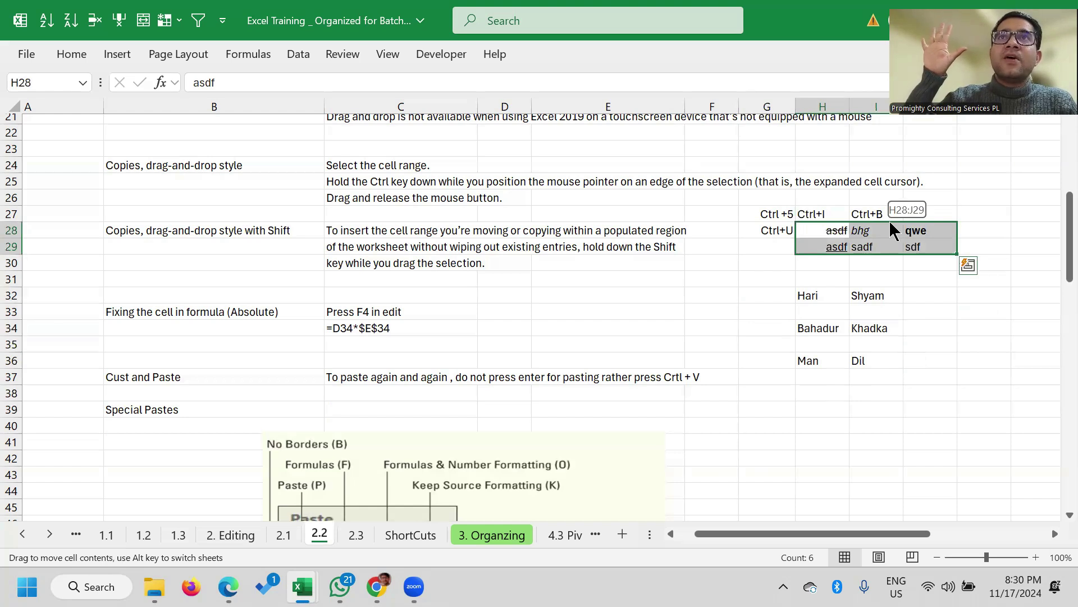
left_click_drag(889, 220, 838, 320)
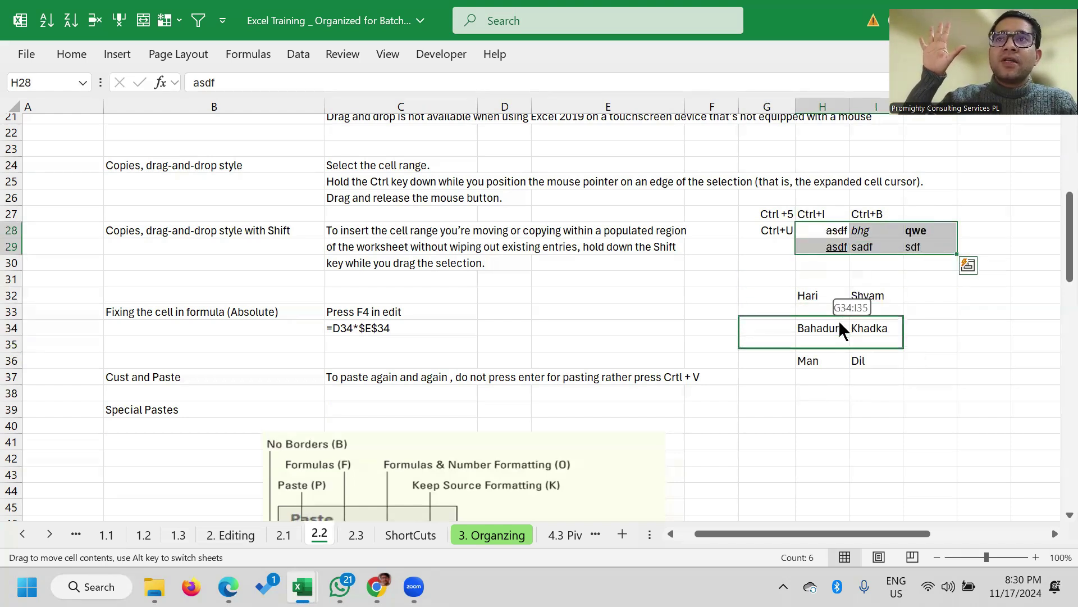
mouse_move(839, 322)
left_mouse_down()
mouse_move(853, 321)
mouse_move(838, 317)
left_mouse_up()
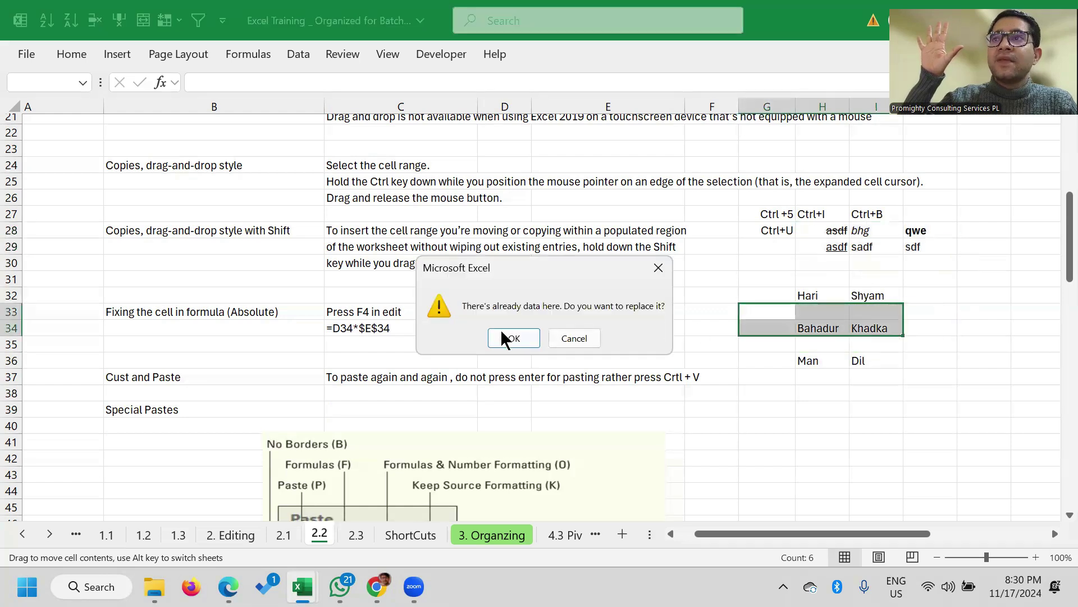
Undo an accidental overwrite by the asdf/bhg/qwe block and cancel a second replace attempt
left_click(515, 338)
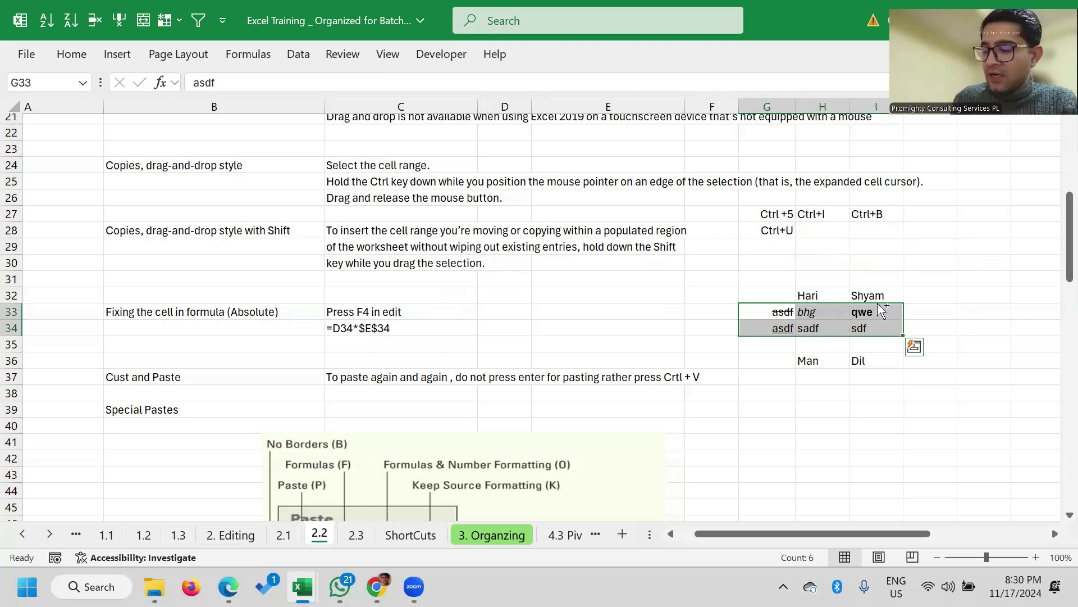
key("ctrl+z")
mouse_move(899, 254)
left_mouse_down()
mouse_move(880, 294)
mouse_move(681, 326)
mouse_move(875, 310)
mouse_move(816, 314)
left_mouse_up()
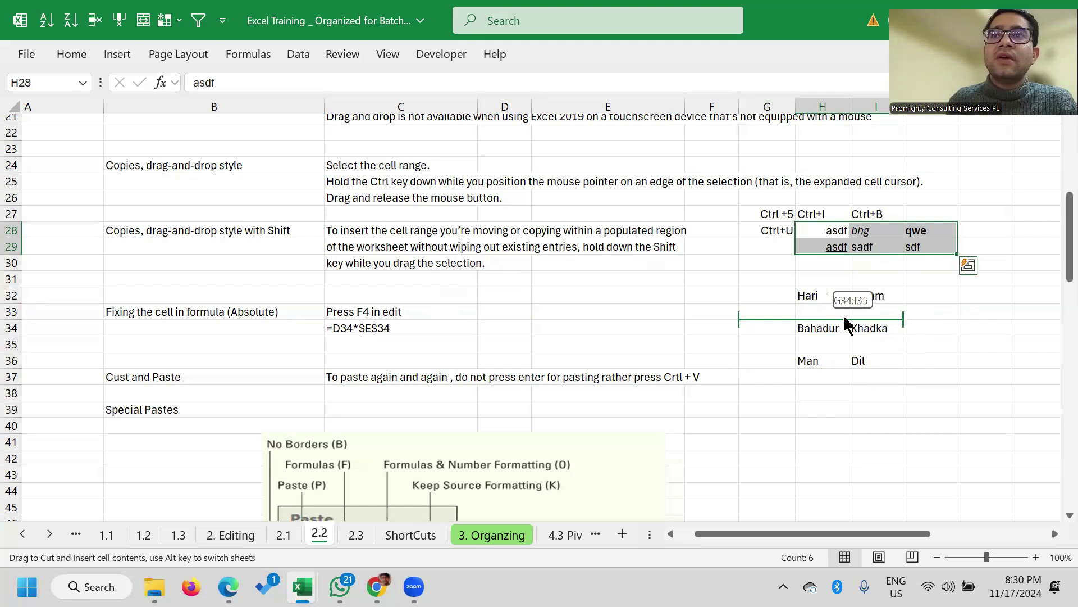
left_click_drag(814, 312, 847, 319)
left_click(574, 337)
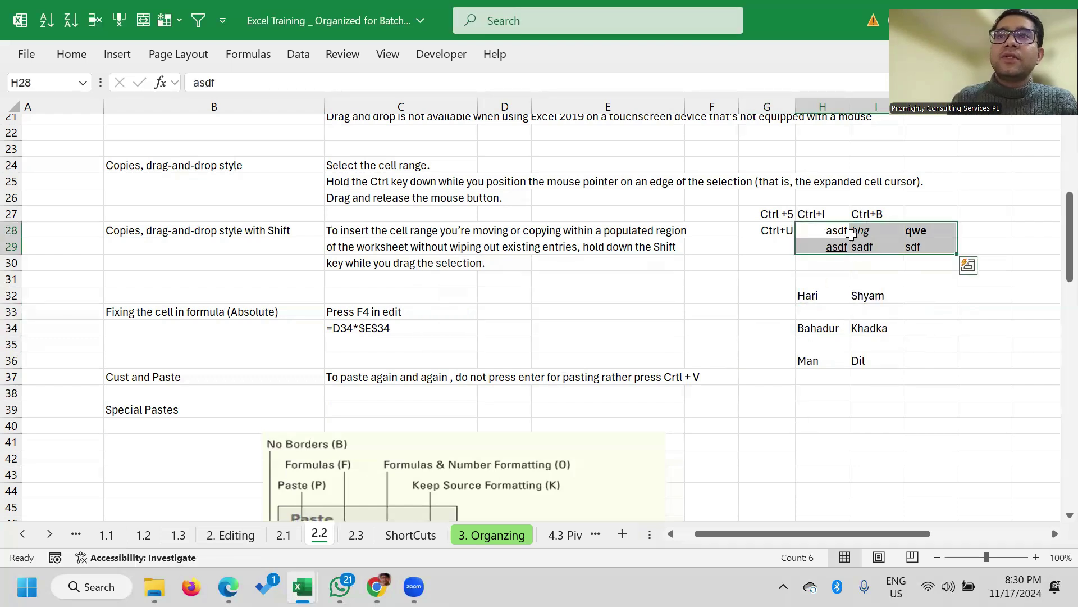
mouse_move(860, 223)
left_mouse_down()
mouse_move(832, 336)
mouse_move(894, 225)
mouse_move(825, 315)
left_mouse_up()
left_click(725, 443)
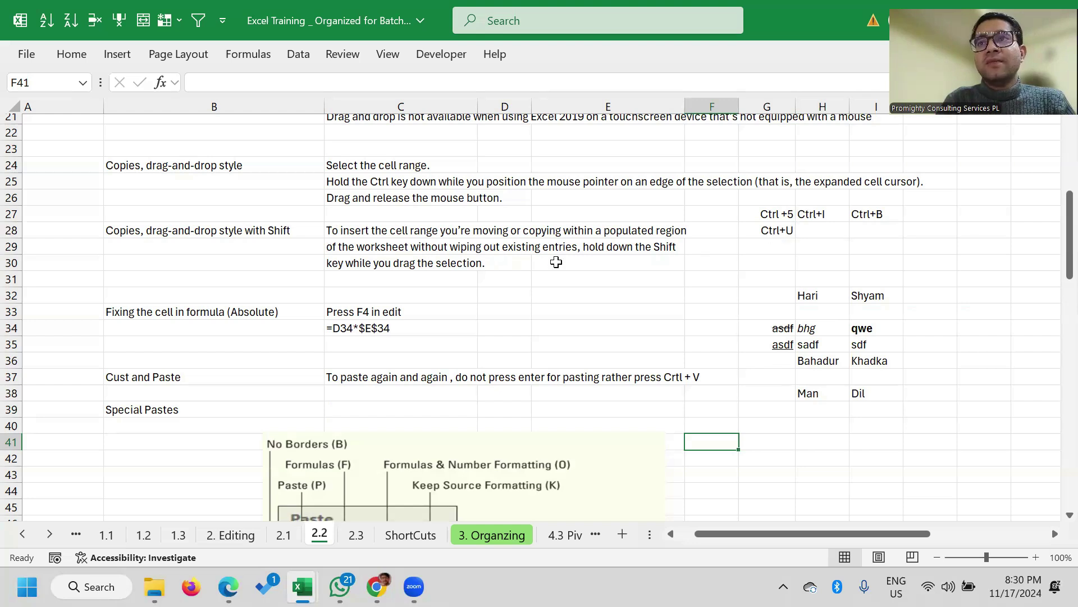
left_click_drag(787, 325, 898, 340)
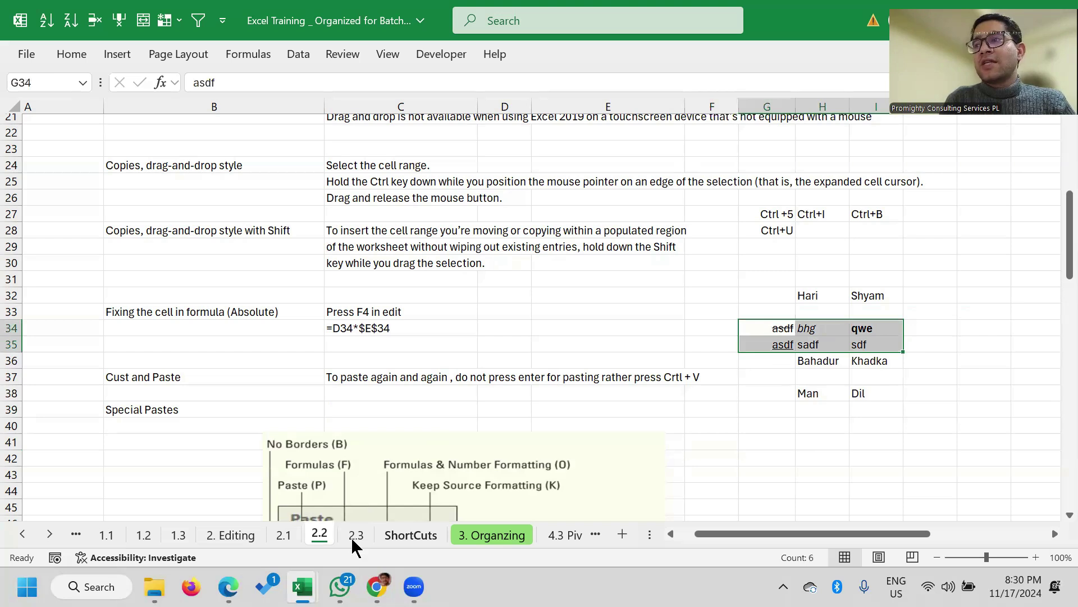
left_click(600, 278)
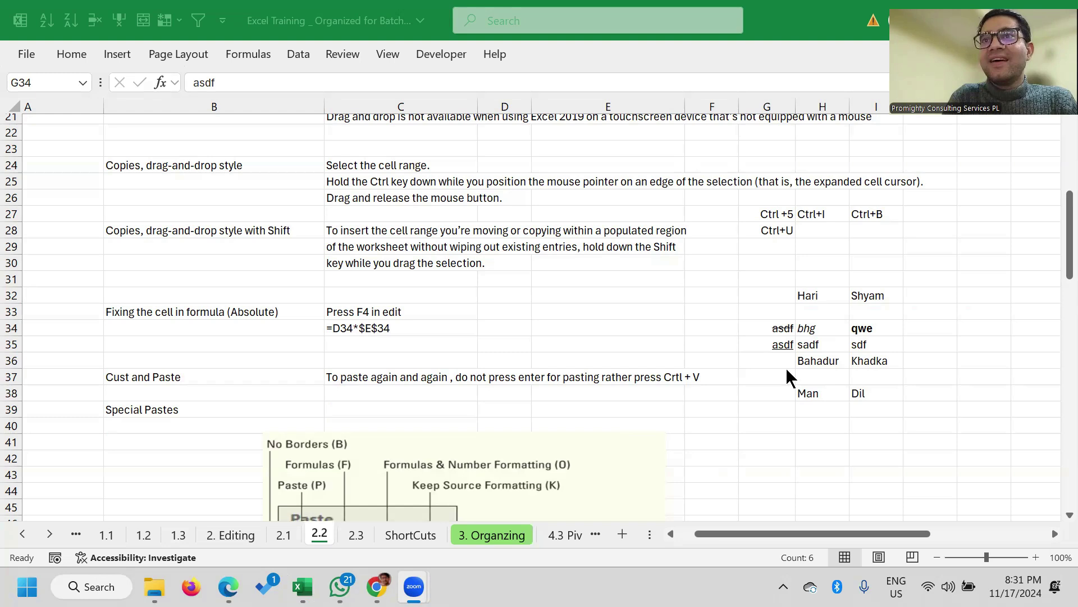
key("alt+Tab")
left_click_drag(821, 318, 818, 316)
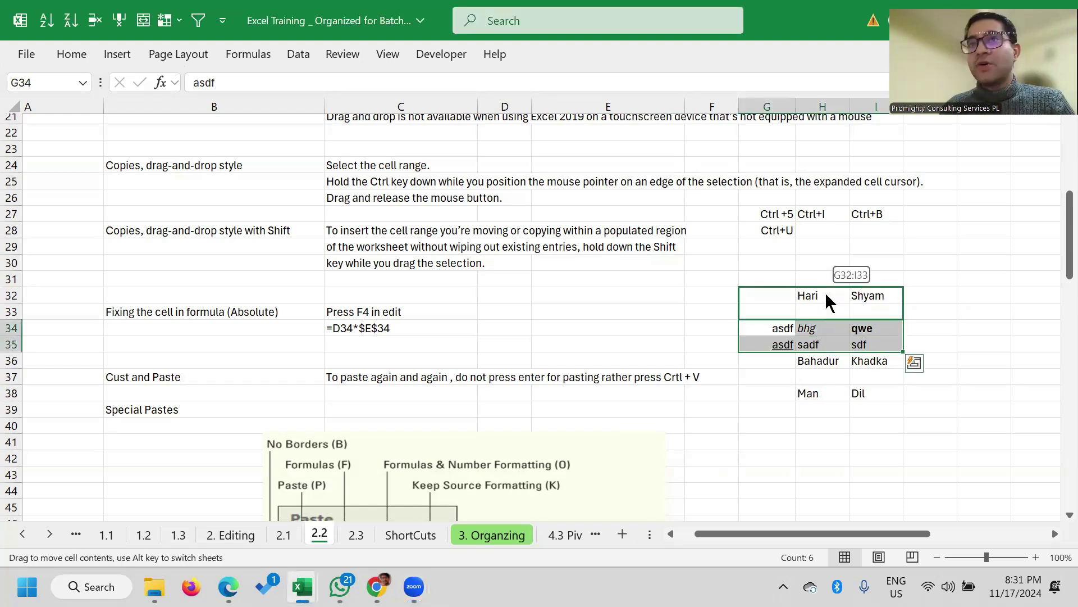
mouse_move(819, 319)
left_mouse_down()
mouse_move(831, 252)
mouse_move(441, 219)
mouse_move(430, 235)
mouse_move(595, 246)
mouse_move(483, 238)
mouse_move(510, 230)
left_mouse_up()
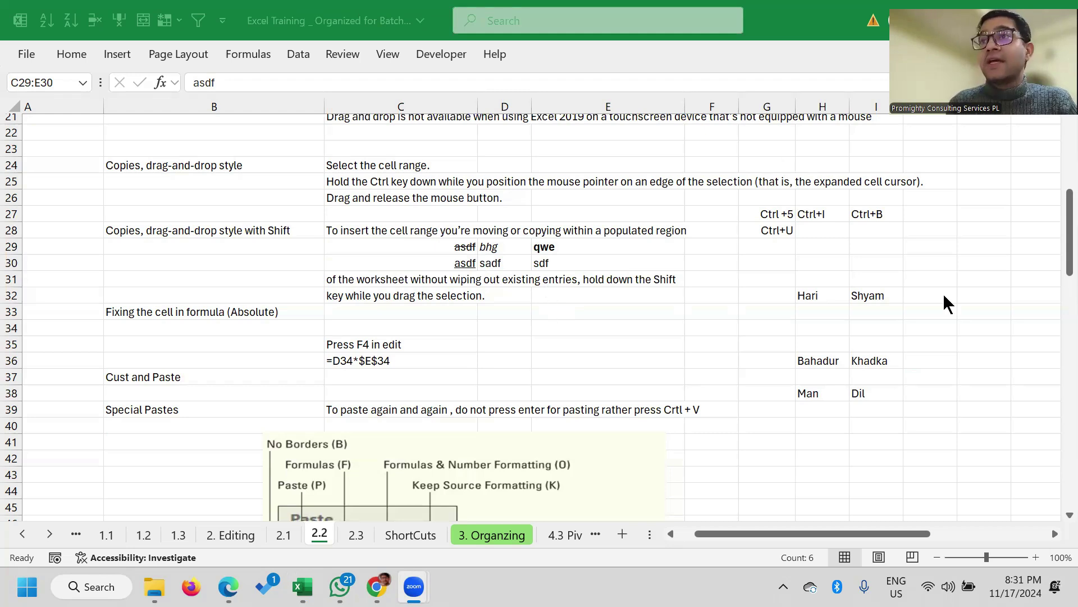
key("ctrl+z")
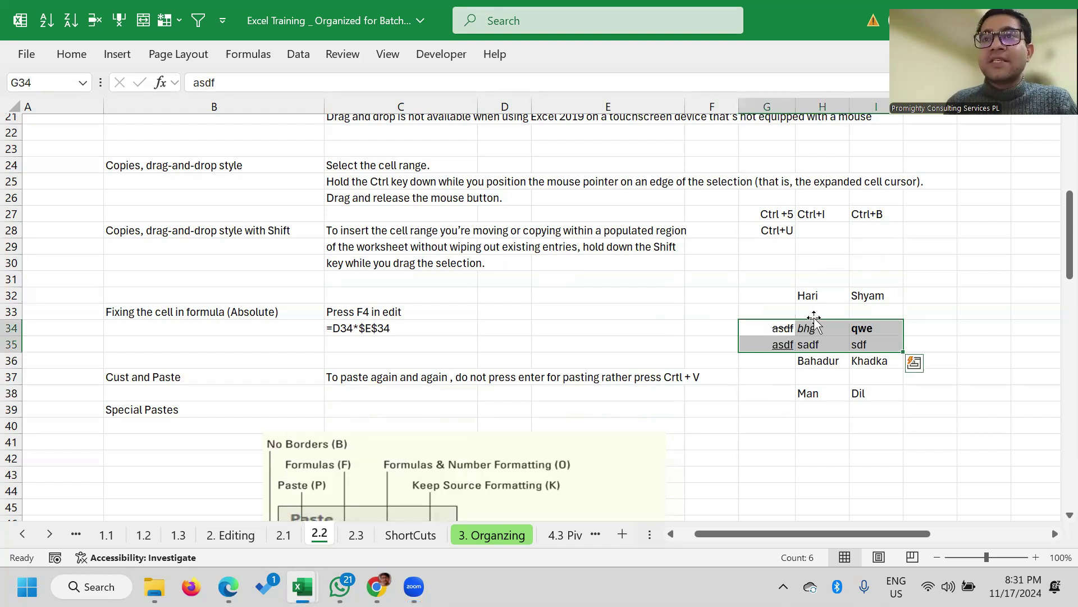
mouse_move(814, 317)
left_mouse_down()
mouse_move(444, 245)
mouse_move(510, 232)
left_mouse_up()
key("ctrl+c")
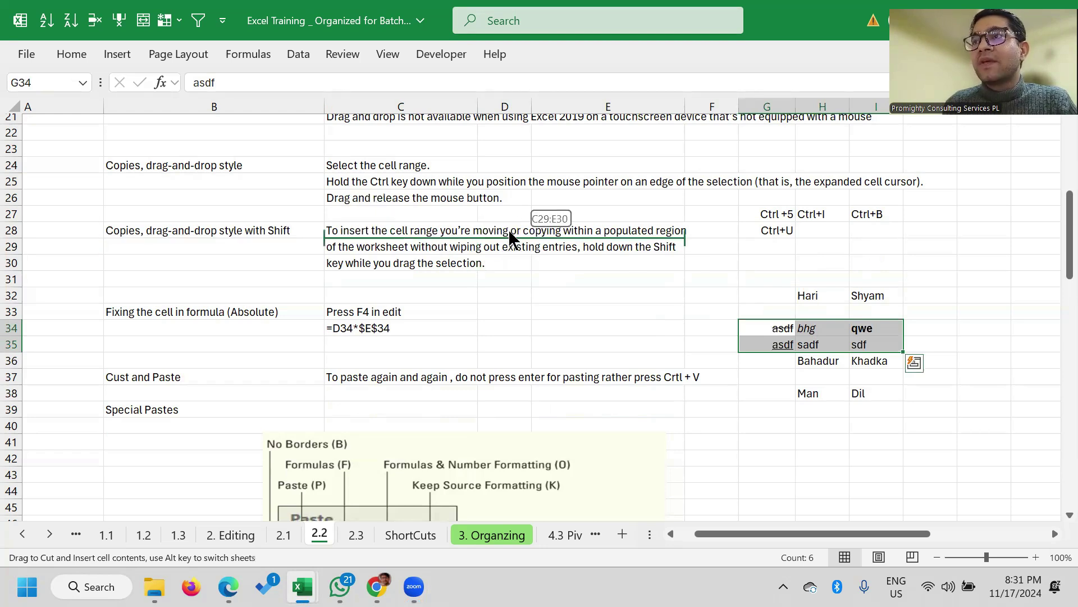
left_click_drag(510, 232, 509, 230)
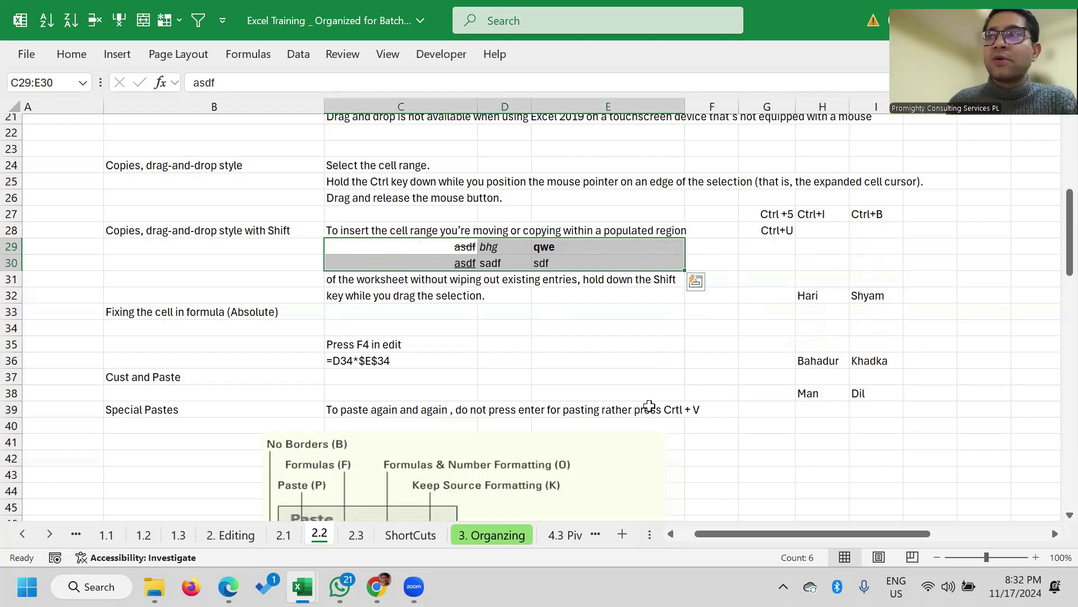
key("ctrl+z")
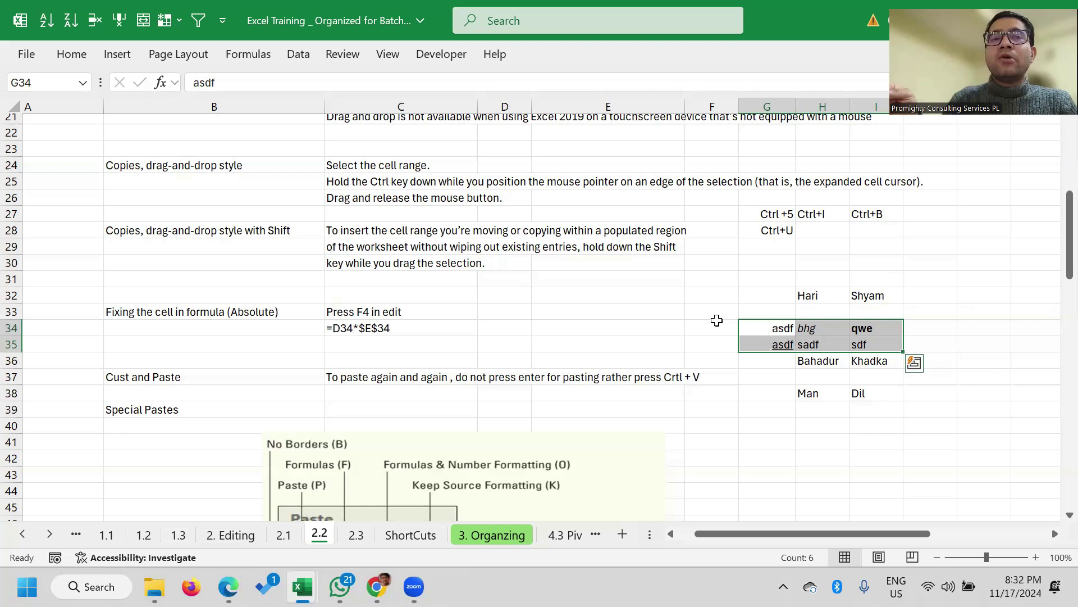
key("Escape")
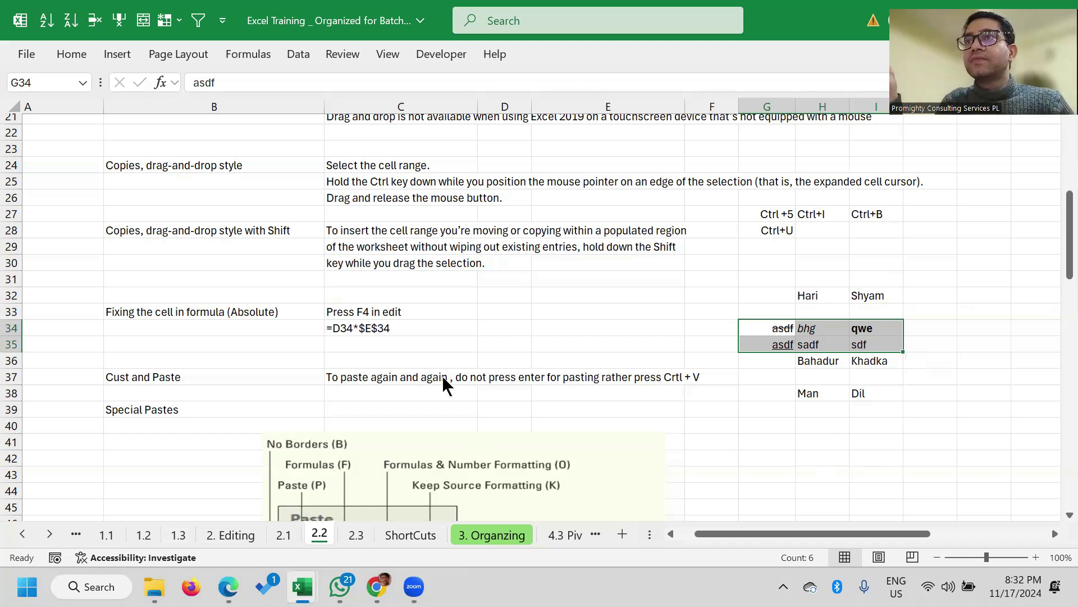
left_click(780, 332)
key("ctrl+v")
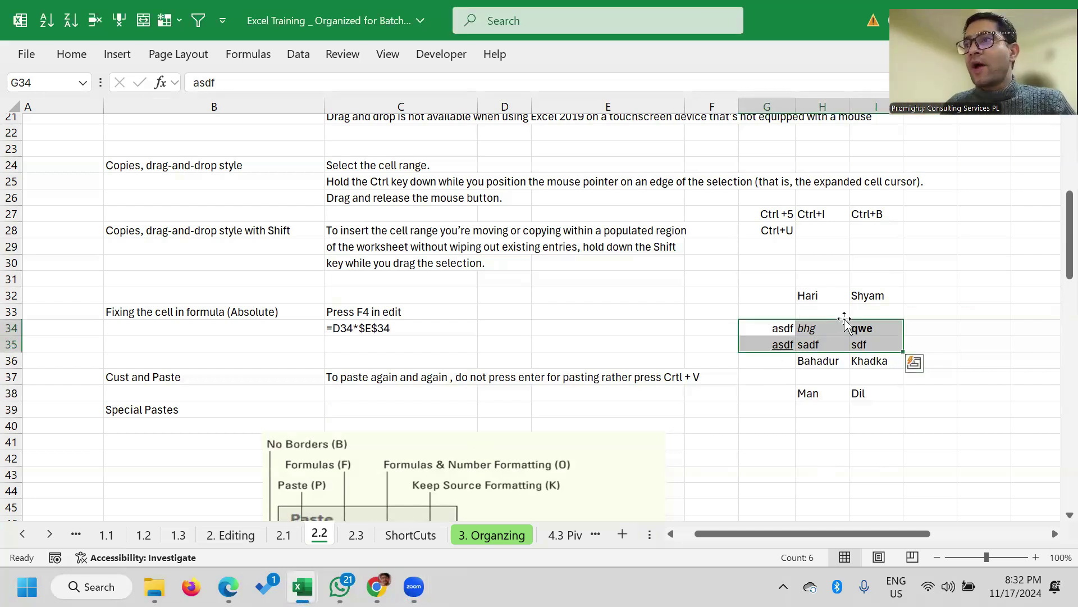
left_click(945, 245)
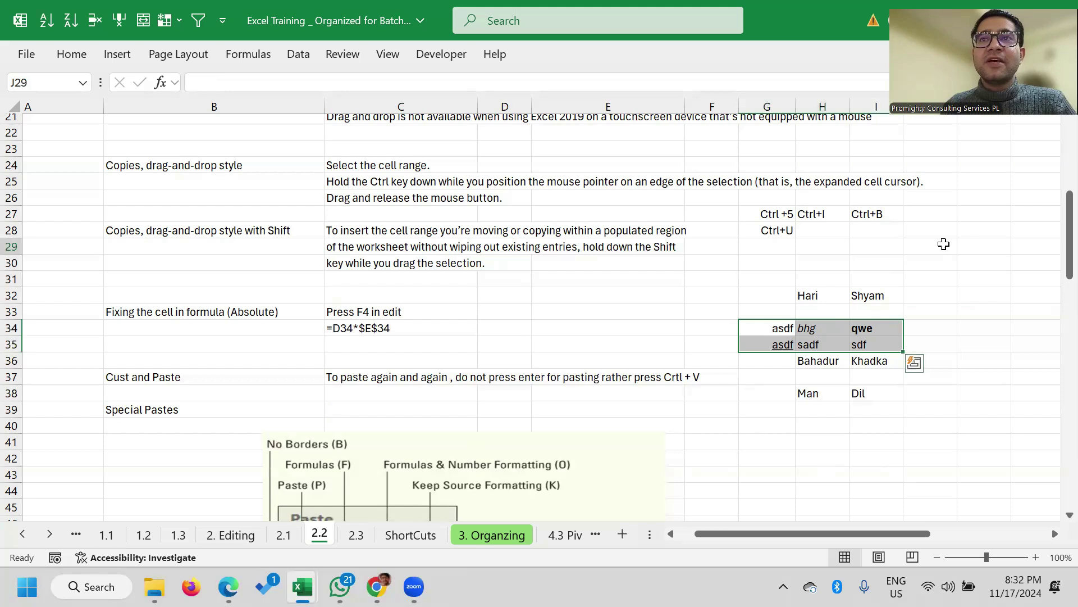
Enter the Step heading in J29 with step 1 Select in row 29
type("St")
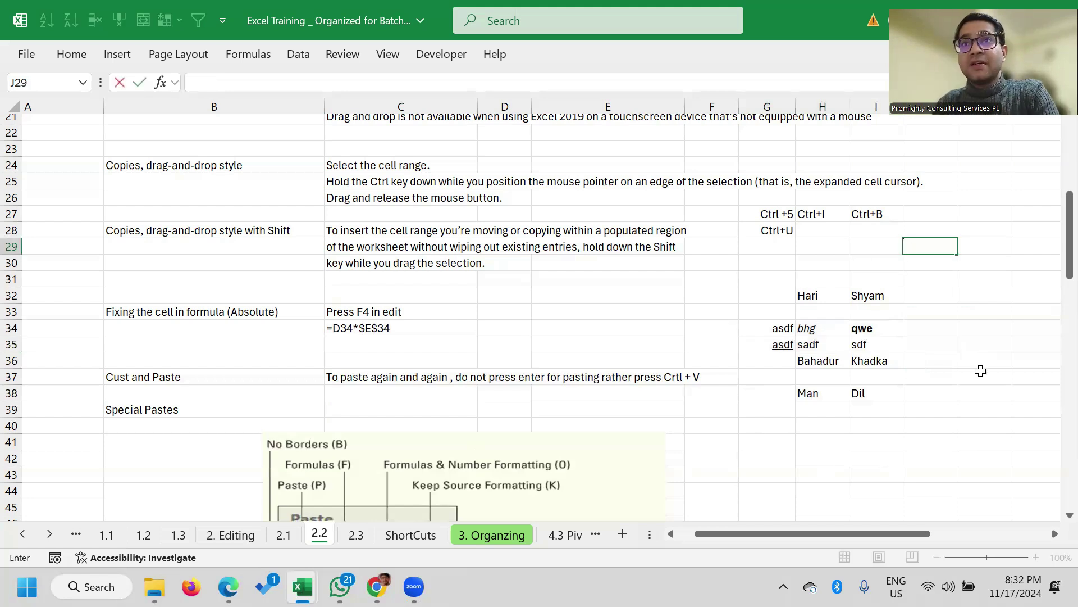
type("ep")
key("Tab")
type("1")
key("shift+Tab")
key("Tab")
key("Tab")
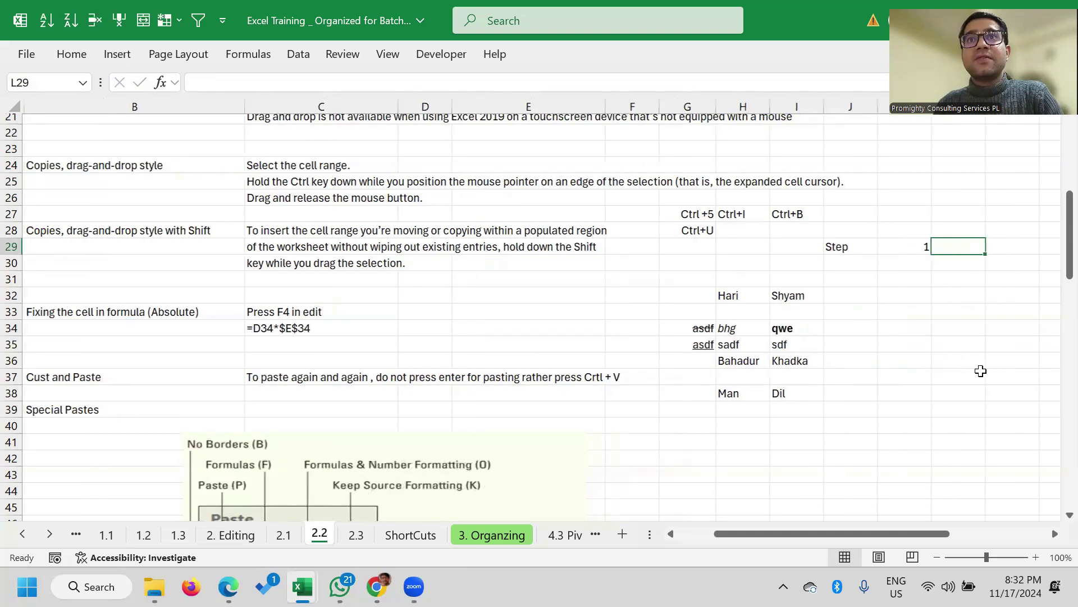
type("S")
key("ctrl+Return")
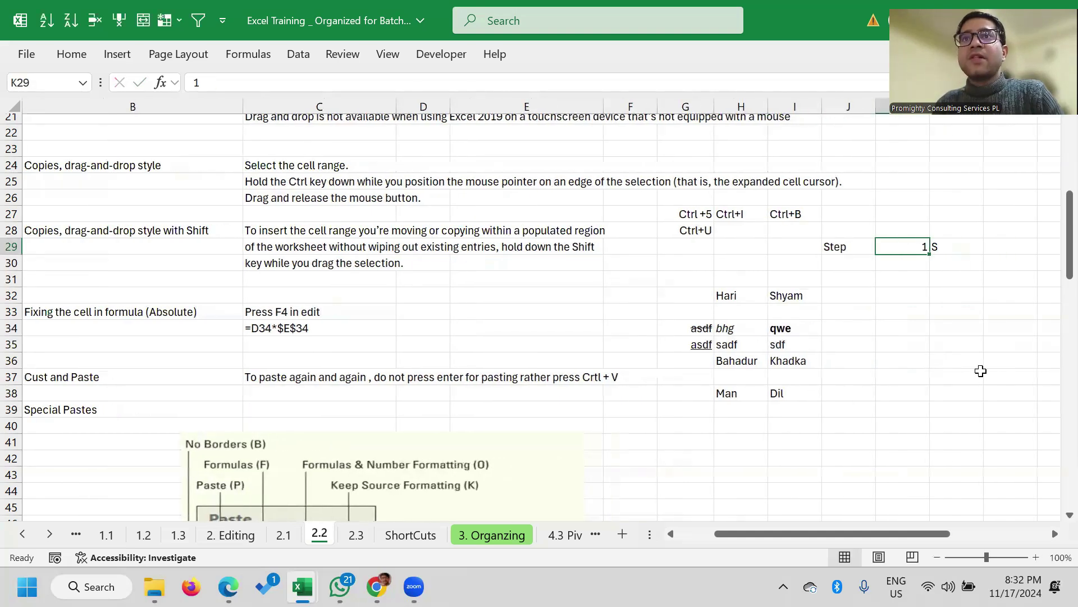
type("Selc")
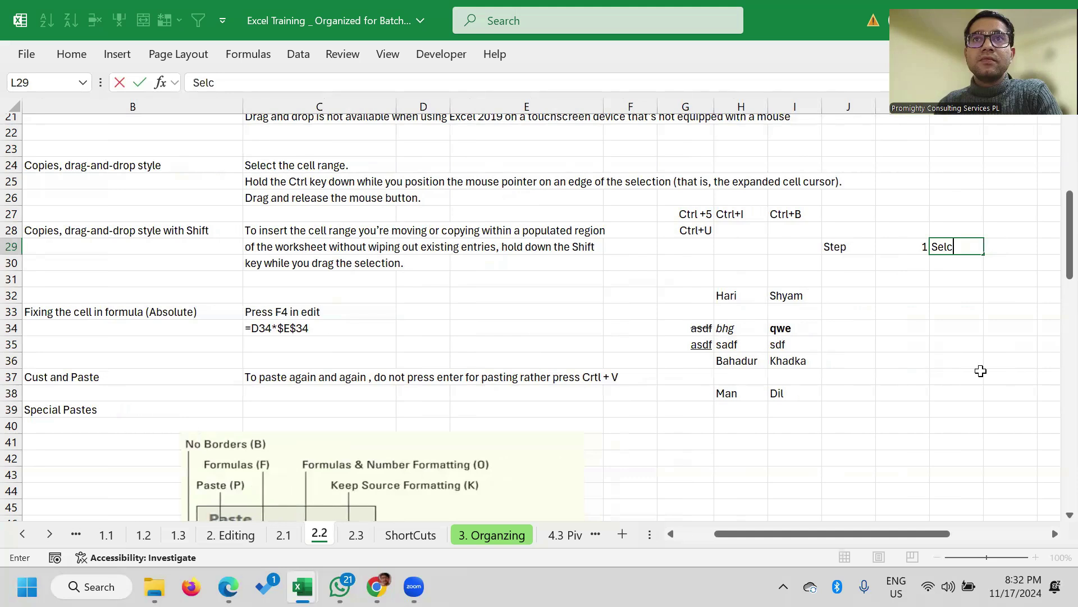
key("Return")
Add step 2 Shift and step 3 Mouse Clik on border in rows 30-31
key("Left")
type("2")
key("Tab")
type("S")
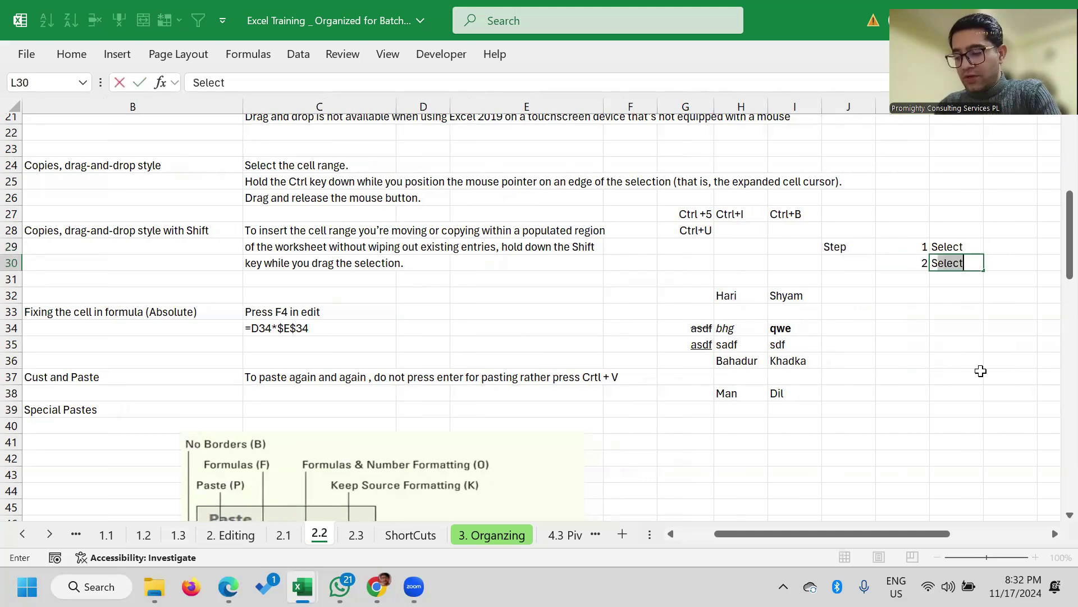
type("hift")
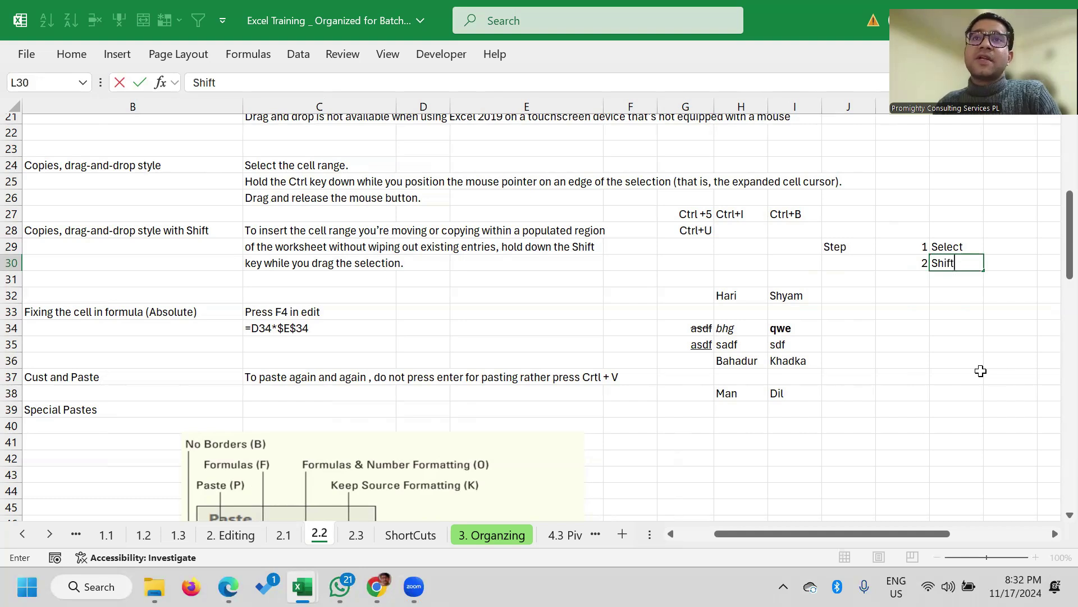
key("Return")
type("3")
key("Tab")
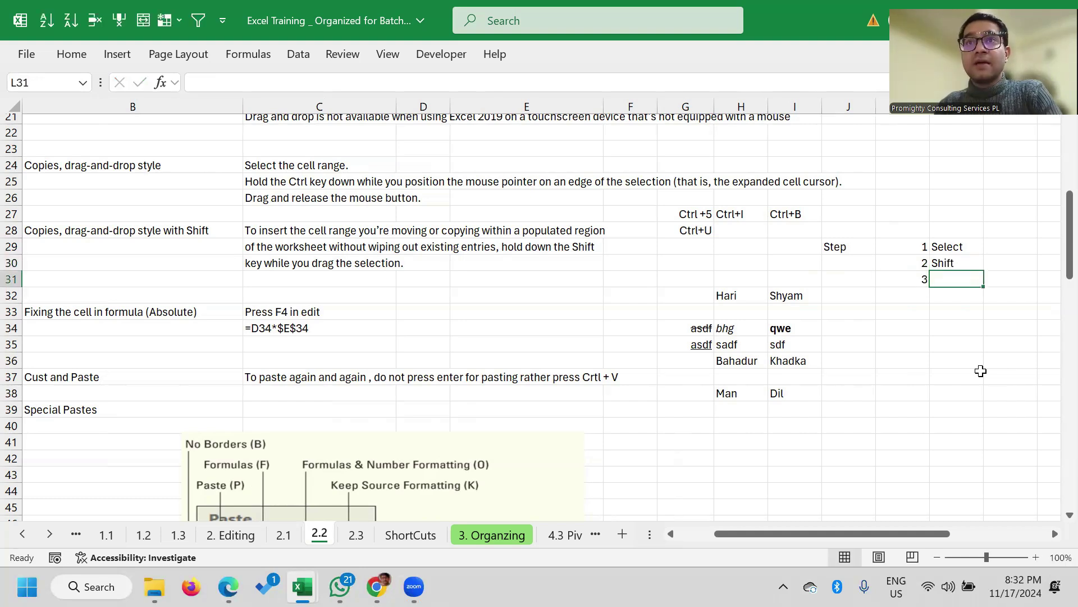
type("Mous")
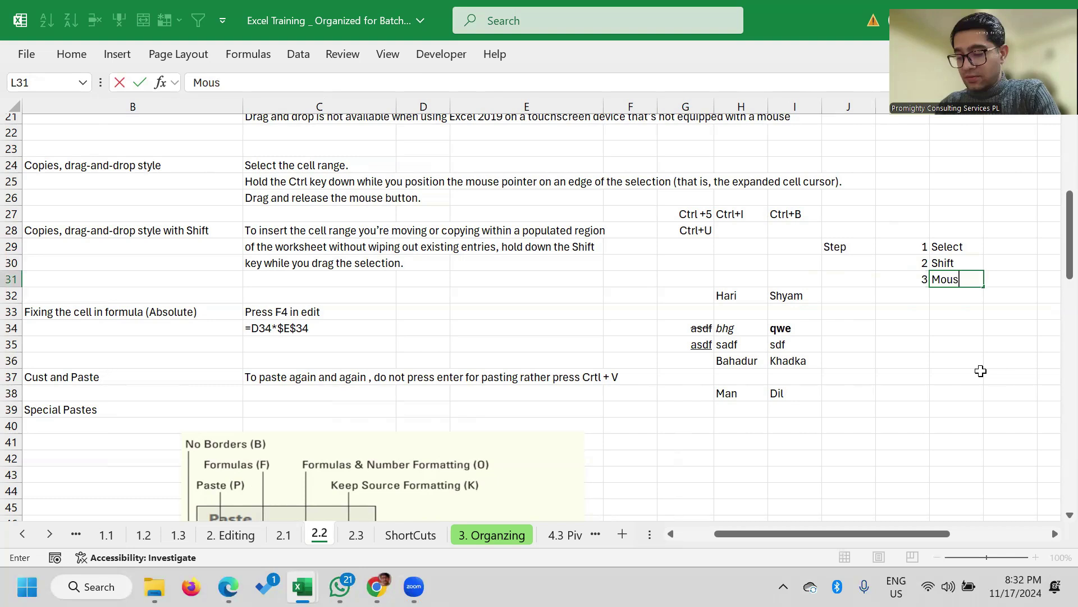
type("se CL")
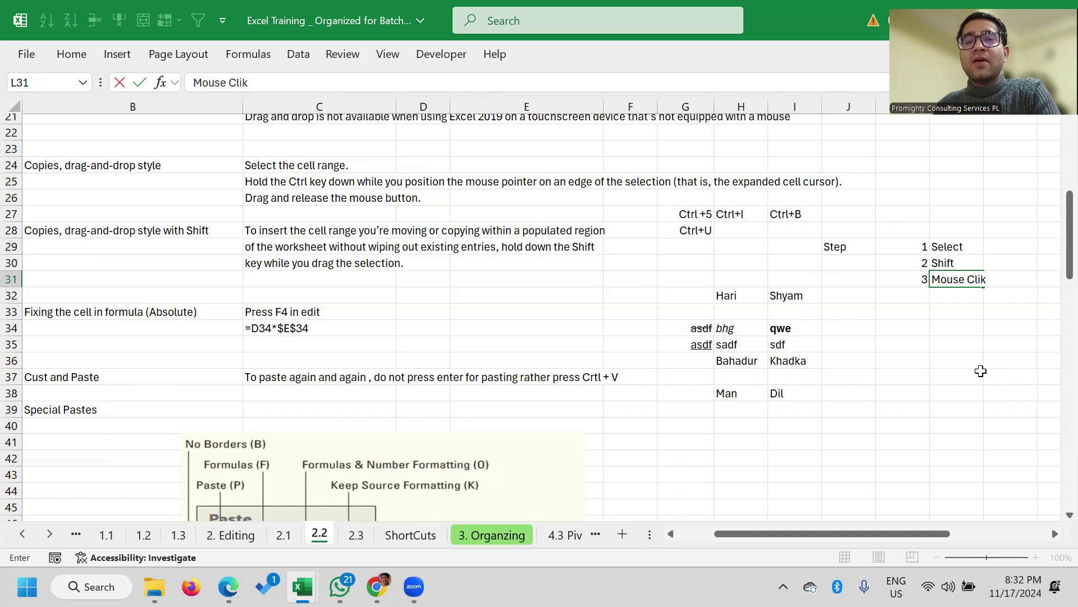
type("order")
key("Return")
Add step 4 Drag and Drop and step 5 Unshift, correcting the number to 5
key("Left")
type("4")
key("Tab")
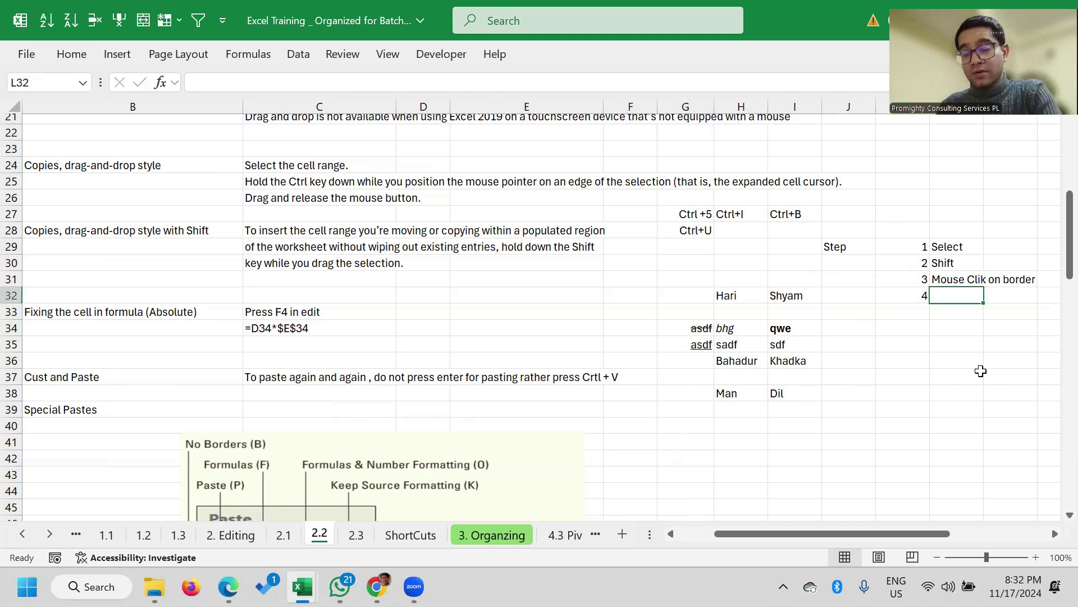
type("Drag and ")
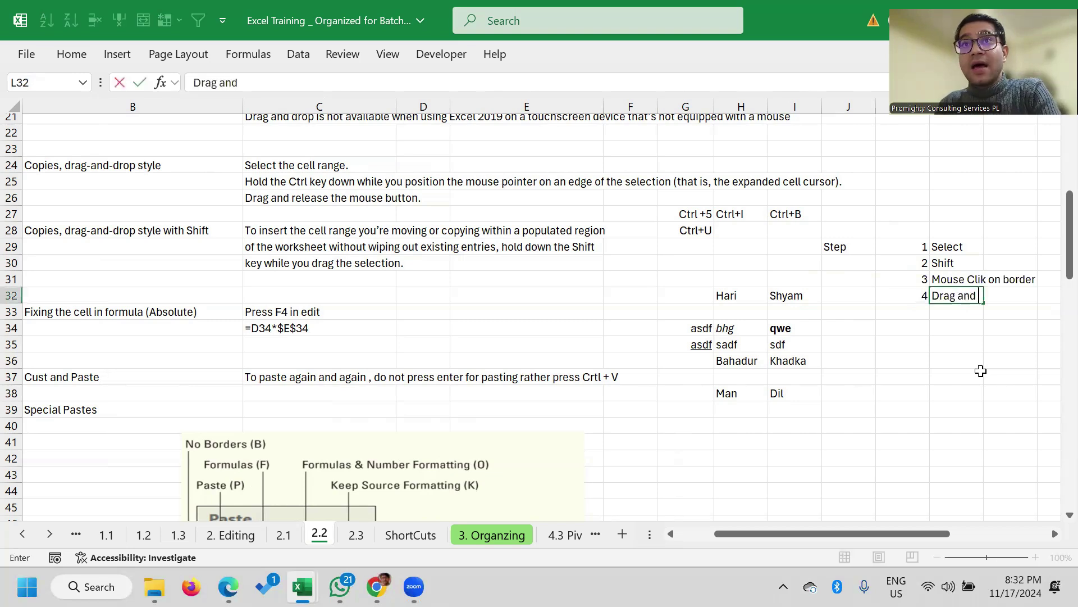
type("Drop")
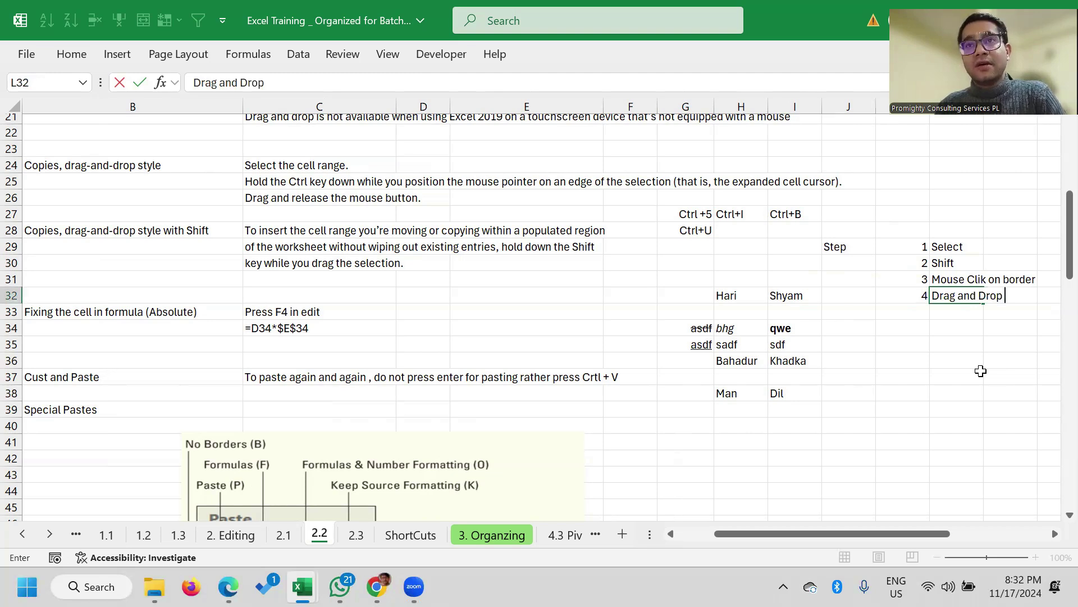
key("Return")
type("4")
key("Tab")
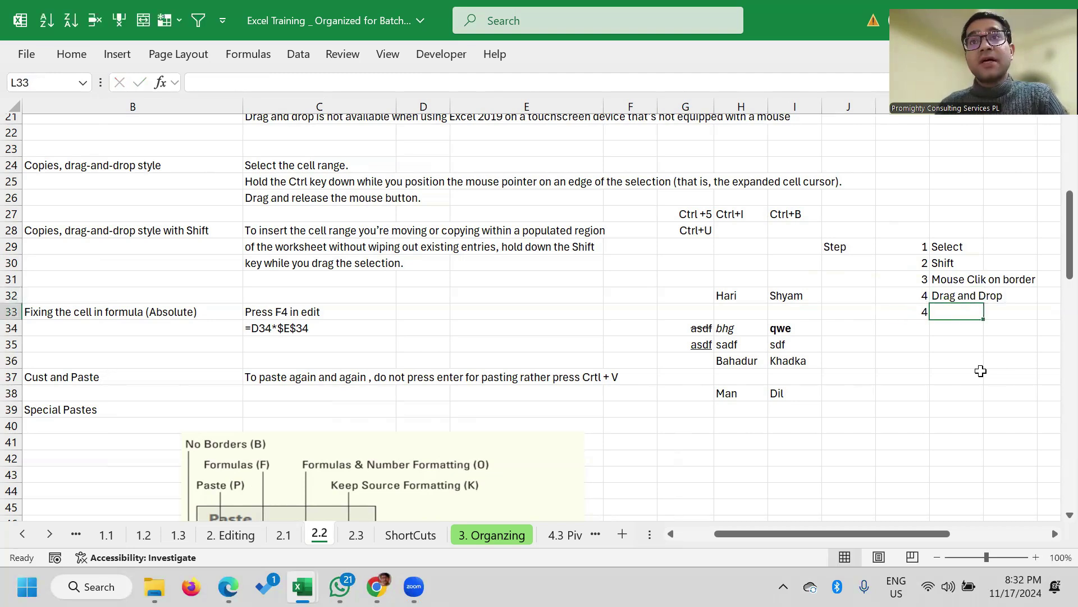
key("Left")
type("5")
key("Tab")
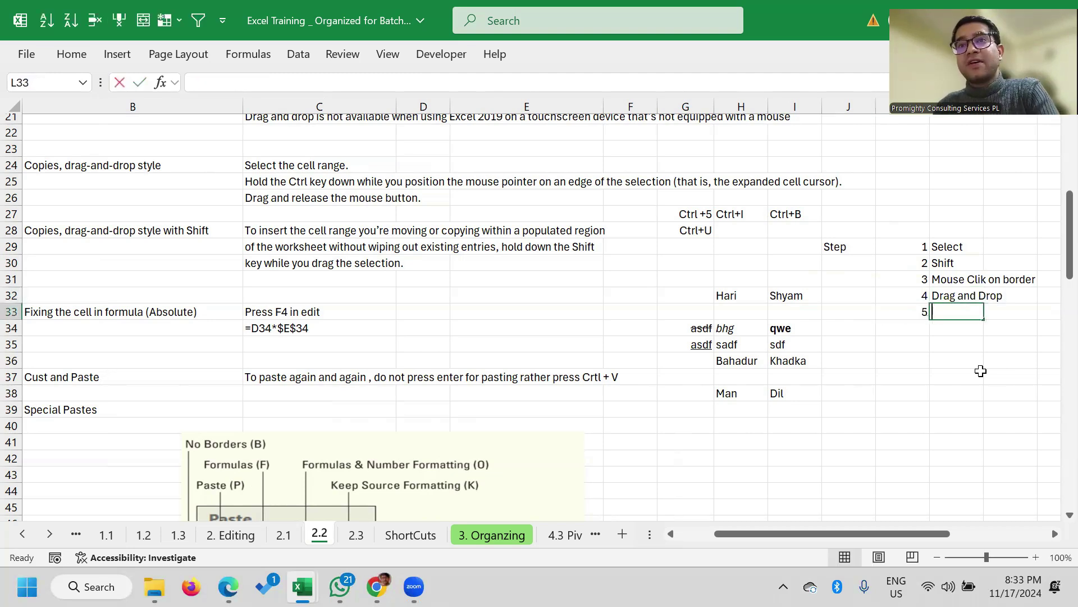
type("Unshift")
key("Return")
Move back up to the Step heading and select a cell in the steps list
key("Up")
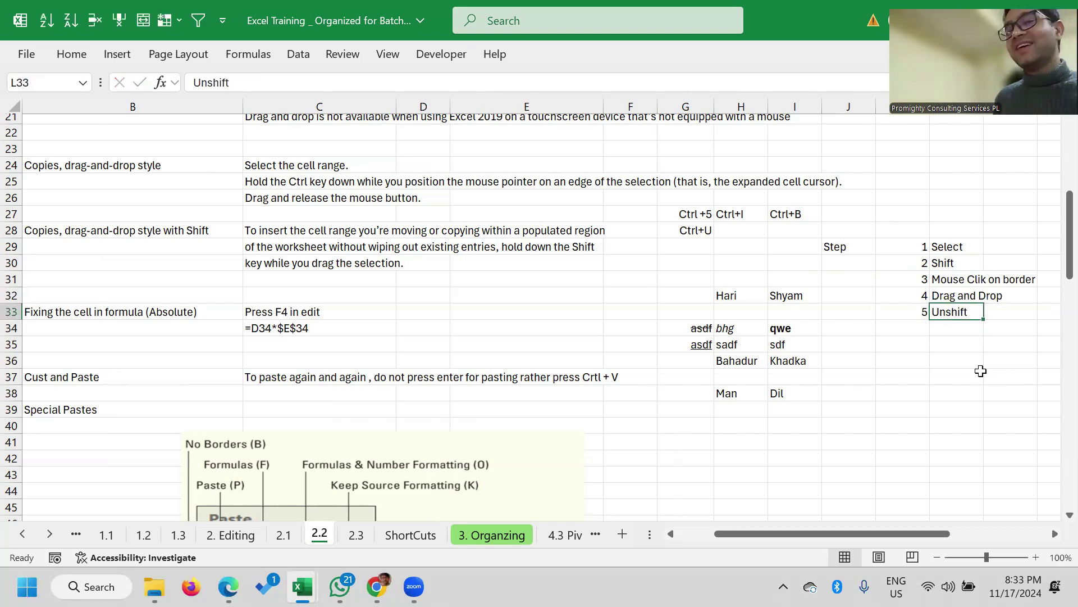
key("Up")
key("Up")
key("Up")
key("Up")
key("Left")
key("Left")
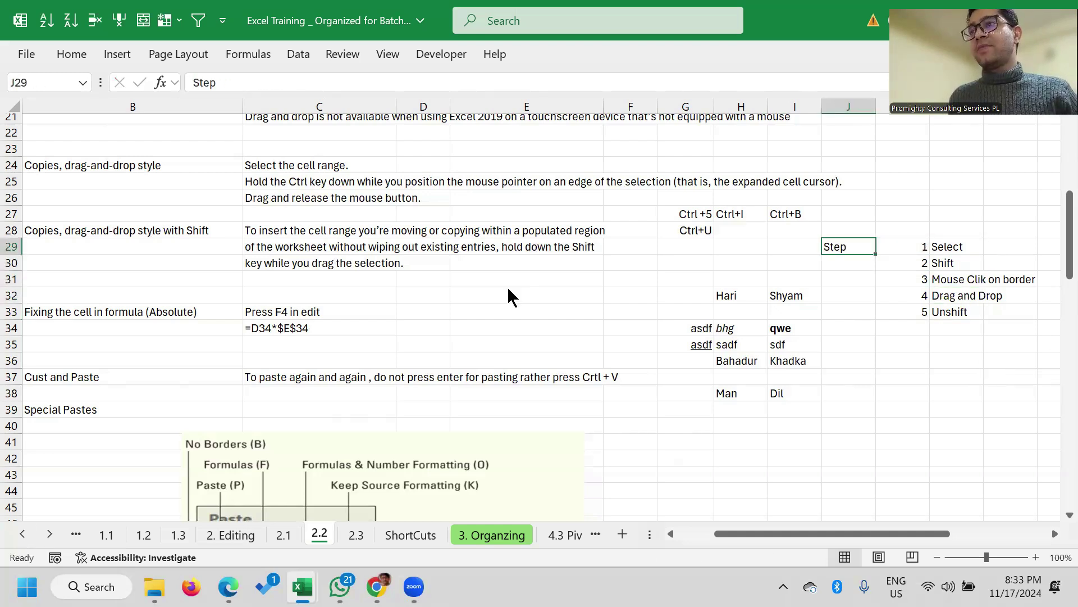
key("alt+Tab")
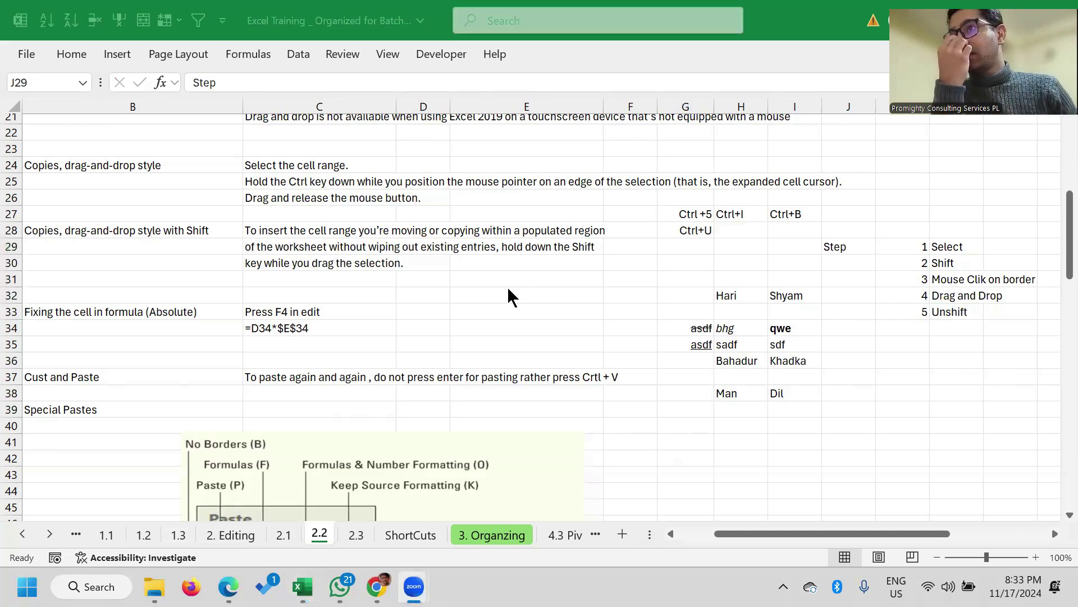
key("alt+Tab")
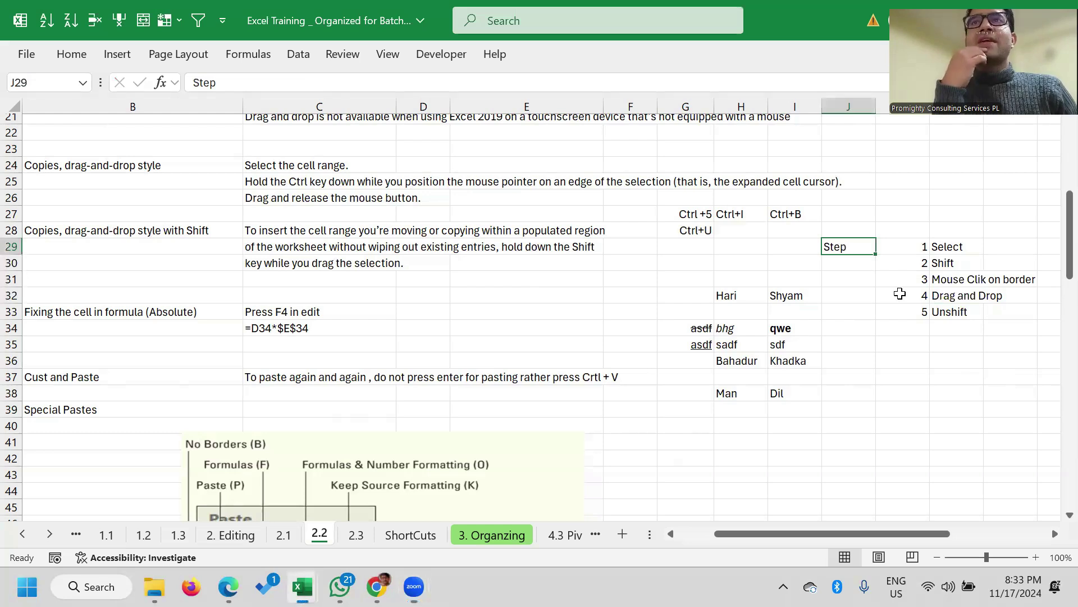
left_click(911, 261)
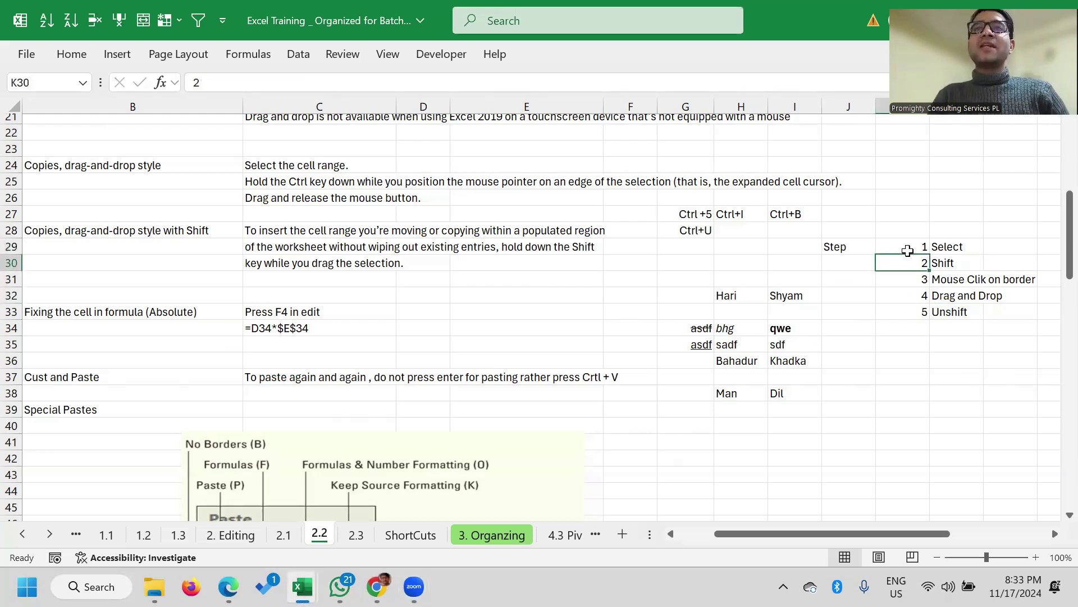
Select the steps list J29:L33, deselect it, then select the asdf/bhg/qwe block in G34:I35
left_click_drag(834, 247, 1009, 310)
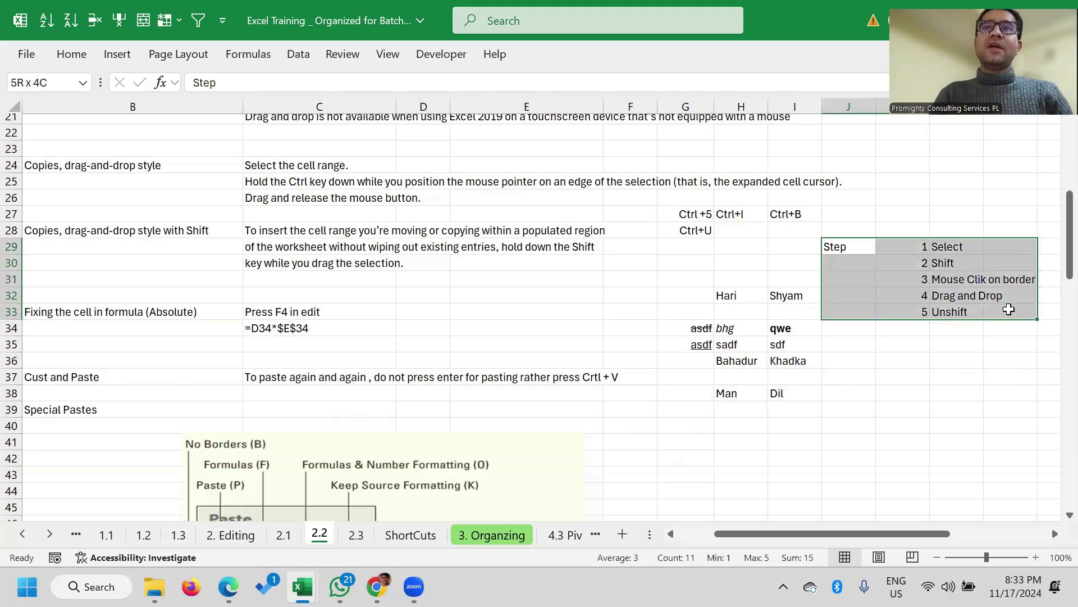
left_click(869, 426)
left_click_drag(701, 329, 746, 347)
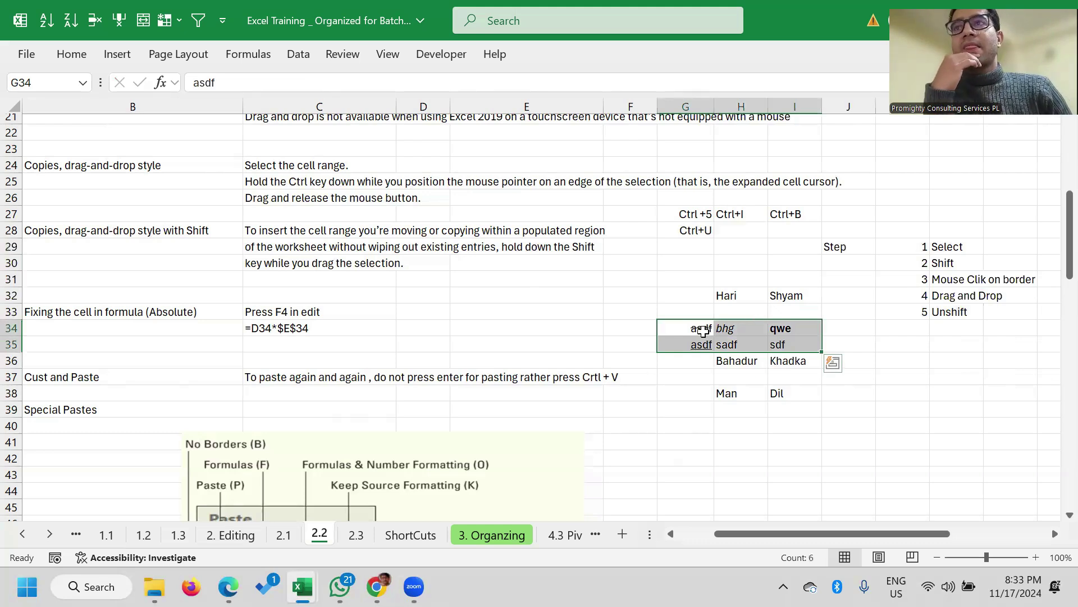
Move the sample block via a temporary insert at E35:G36, settling it in H34:J35
mouse_move(714, 325)
left_mouse_down()
mouse_move(421, 264)
mouse_move(858, 355)
mouse_move(855, 252)
left_mouse_up()
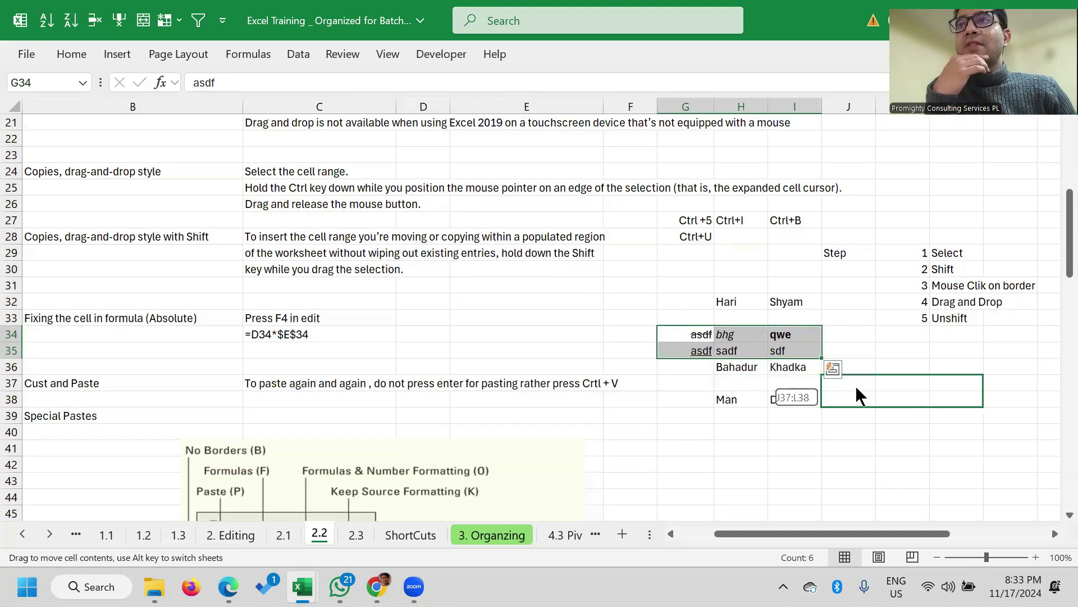
mouse_move(855, 251)
left_mouse_down()
mouse_move(660, 493)
mouse_move(553, 395)
mouse_move(795, 438)
mouse_move(490, 367)
mouse_move(467, 252)
mouse_move(507, 384)
left_mouse_up()
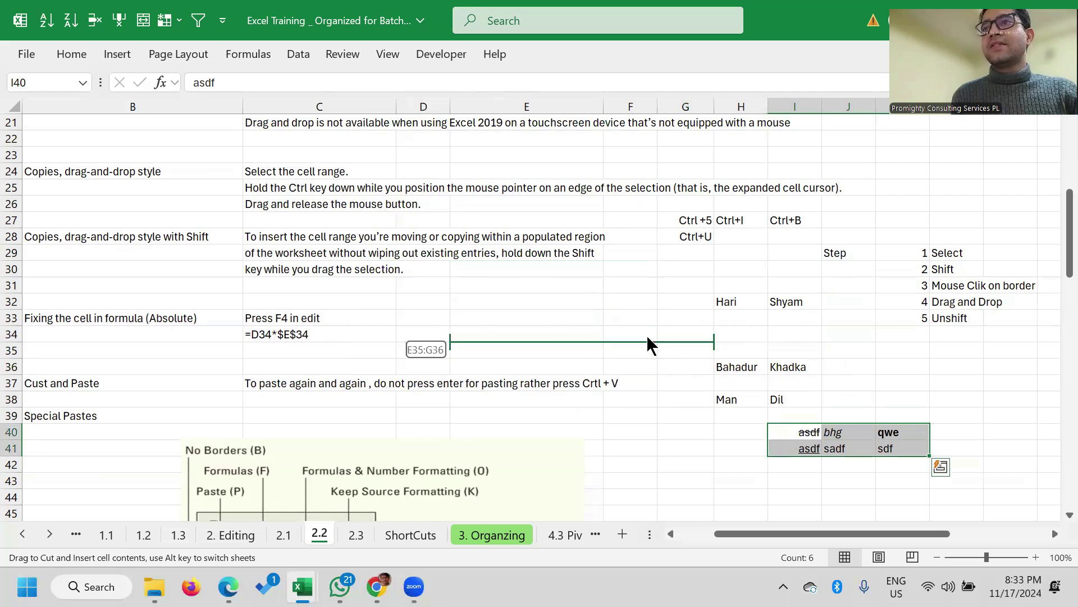
left_click_drag(507, 384, 630, 353)
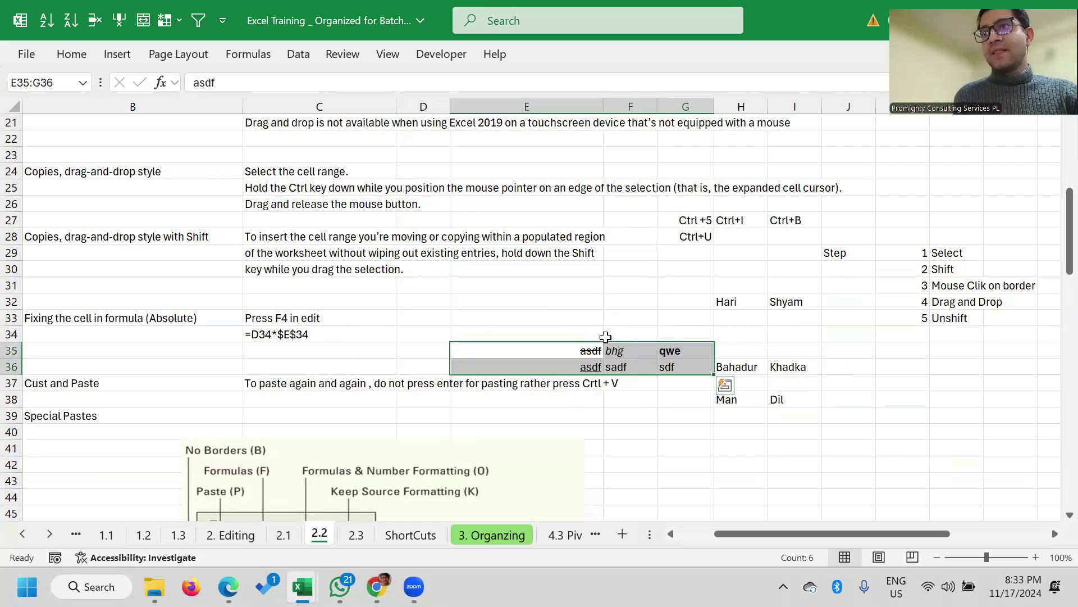
left_click_drag(605, 344, 648, 337)
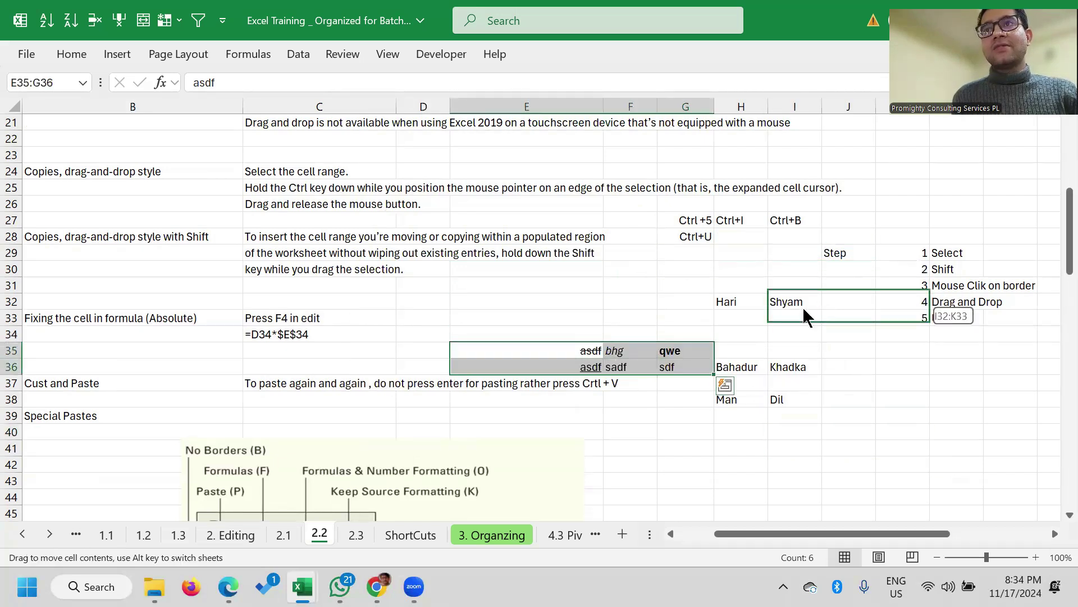
left_click_drag(648, 337, 774, 330)
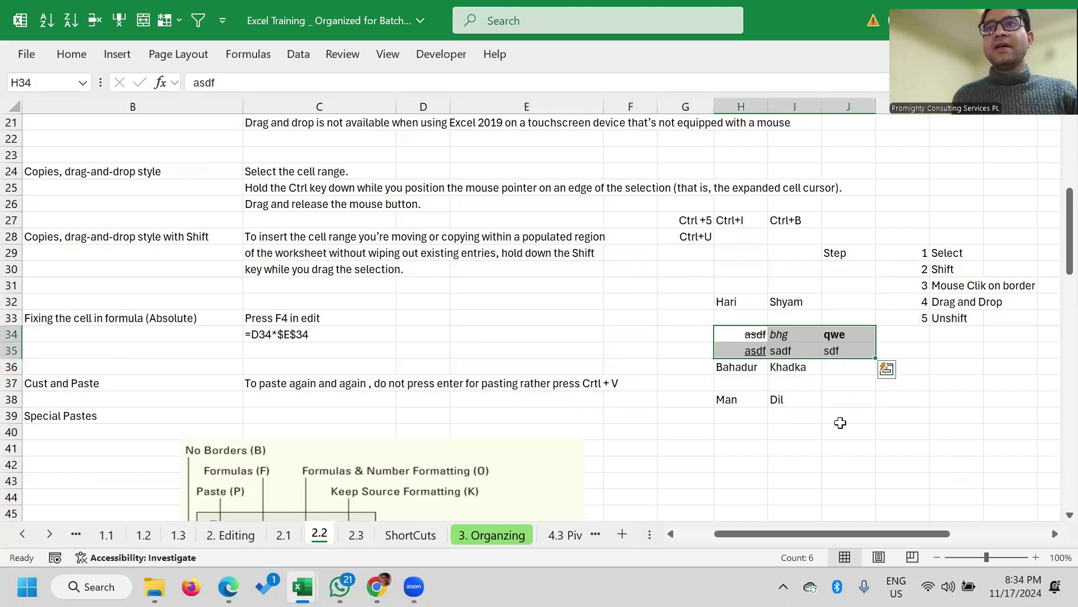
left_click(755, 469)
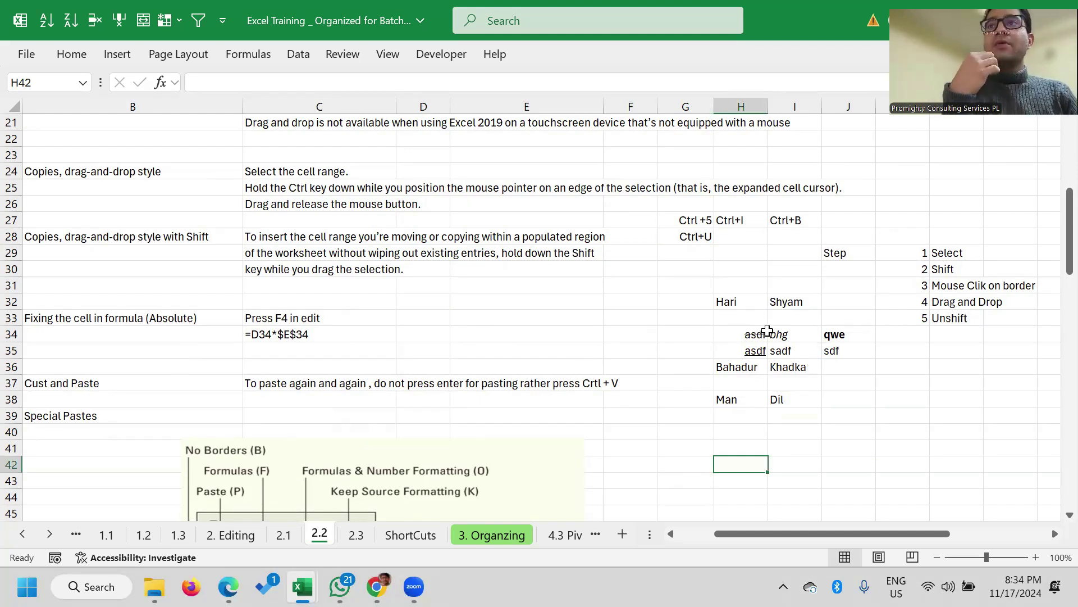
left_click_drag(761, 336, 830, 349)
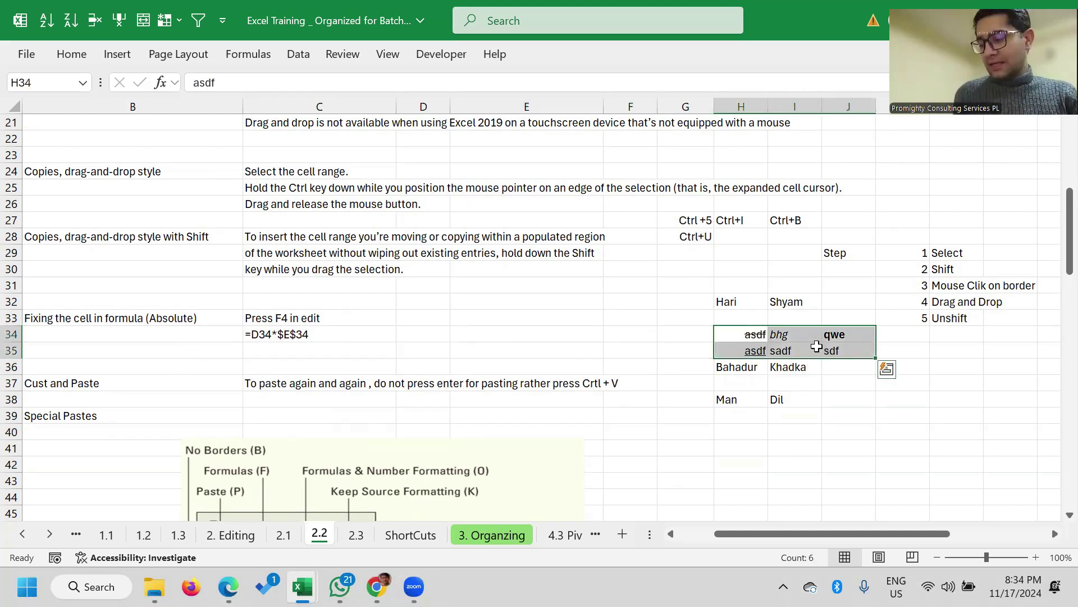
Copy the sample block, cancel the copy, and reselect H34:J35
key("ctrl+c")
left_click(730, 236)
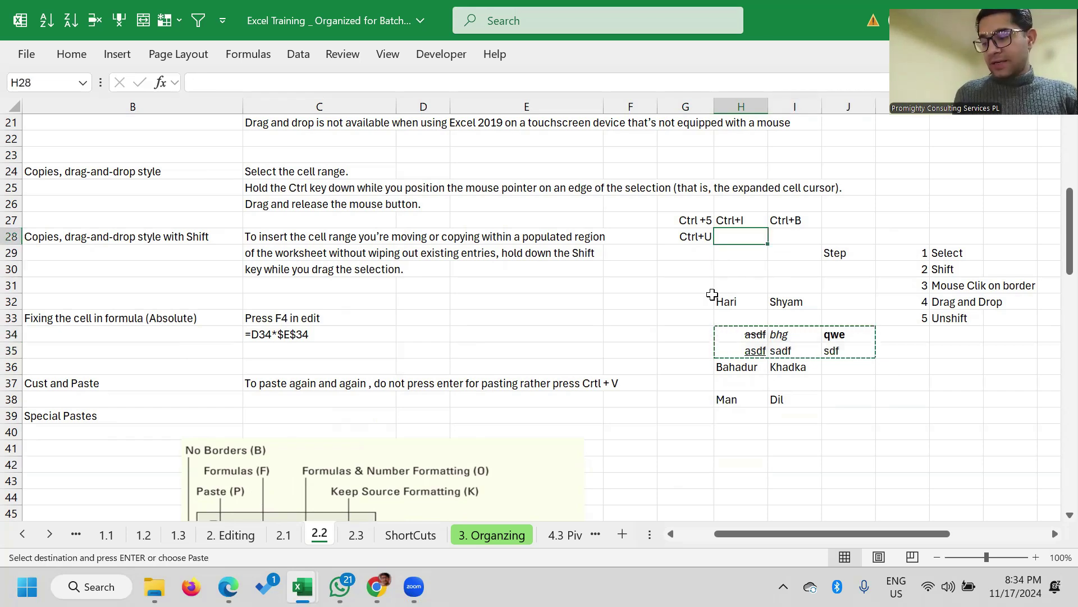
left_click(680, 237, "ctrl")
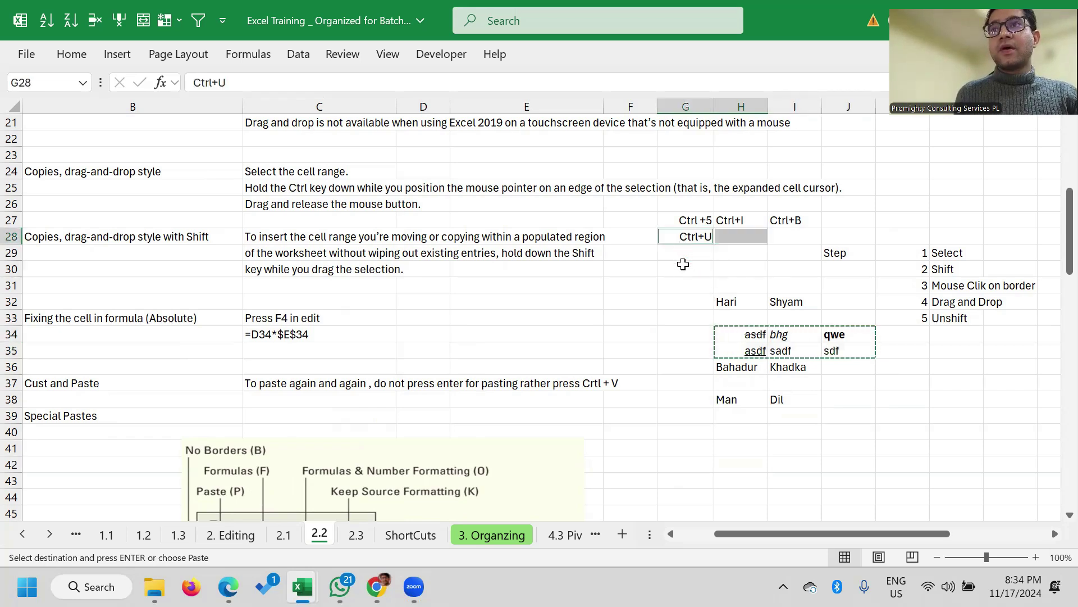
key("Escape")
left_click(685, 281)
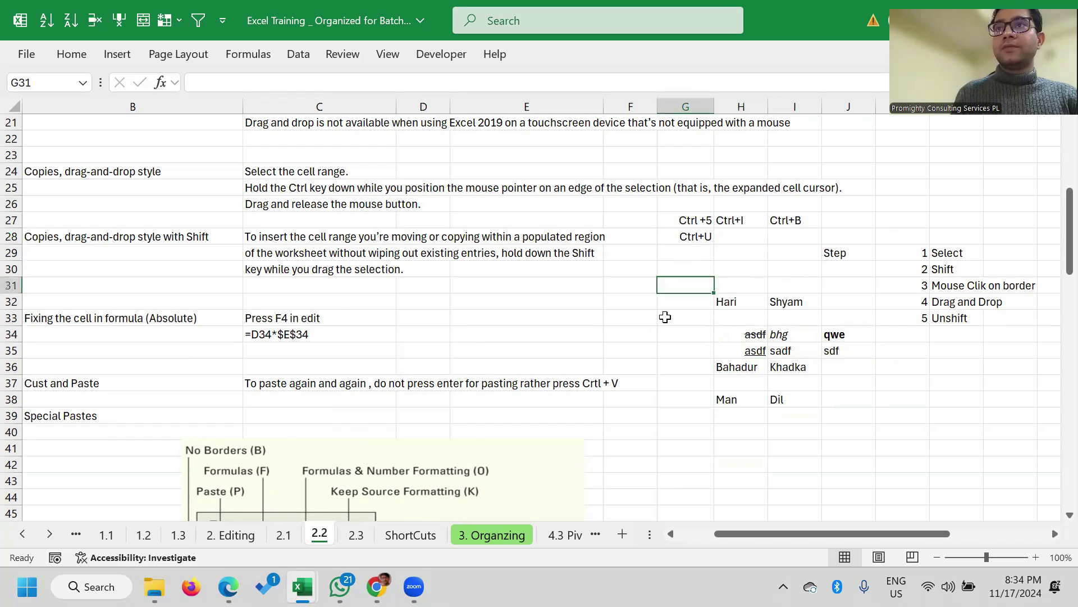
left_click_drag(736, 330, 837, 351)
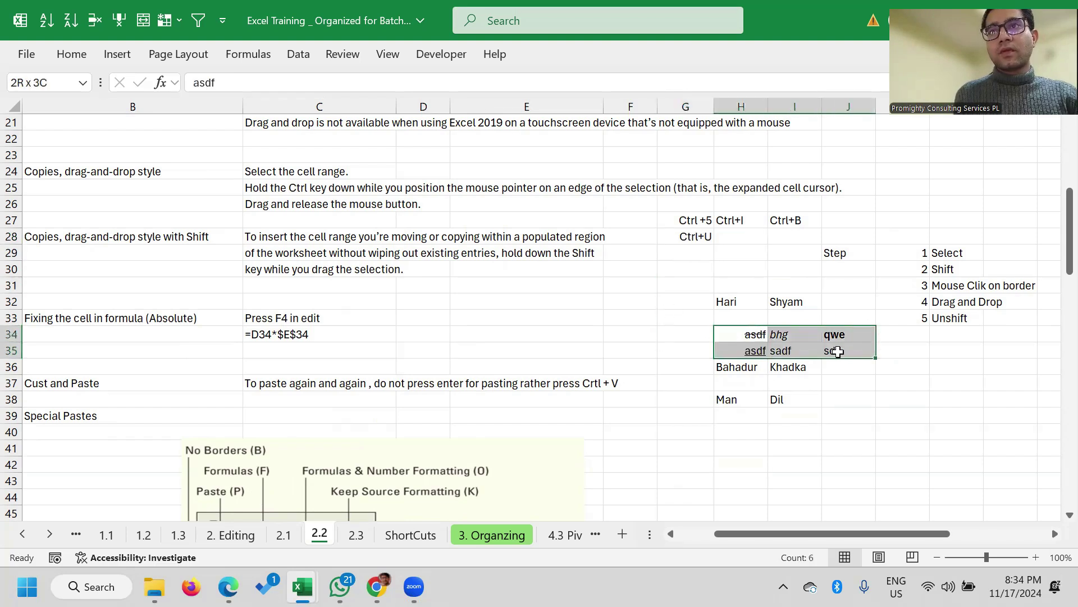
key("ctrl+q")
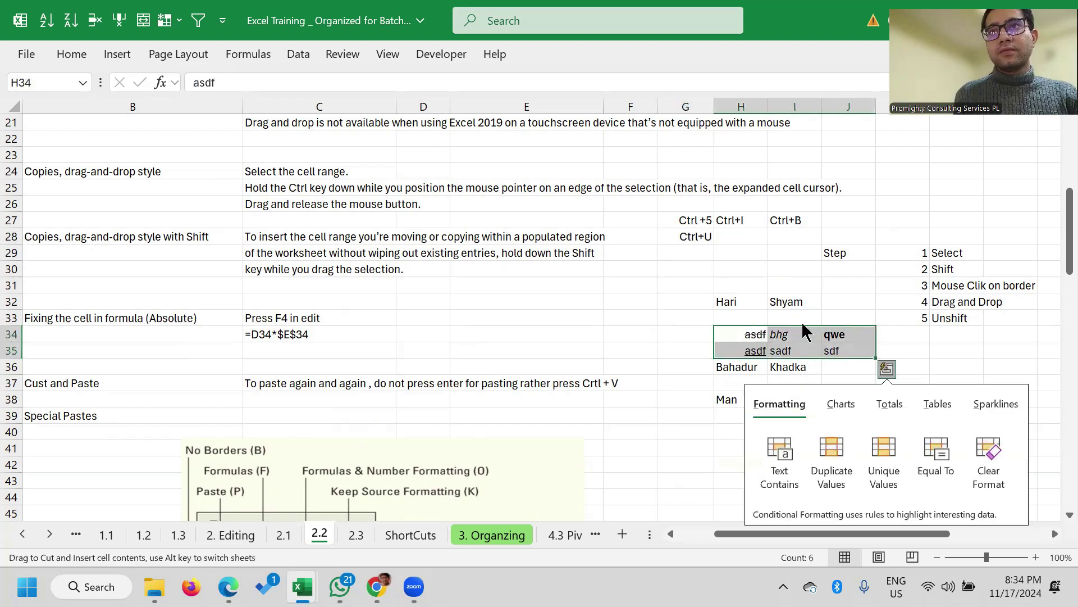
left_click(849, 302)
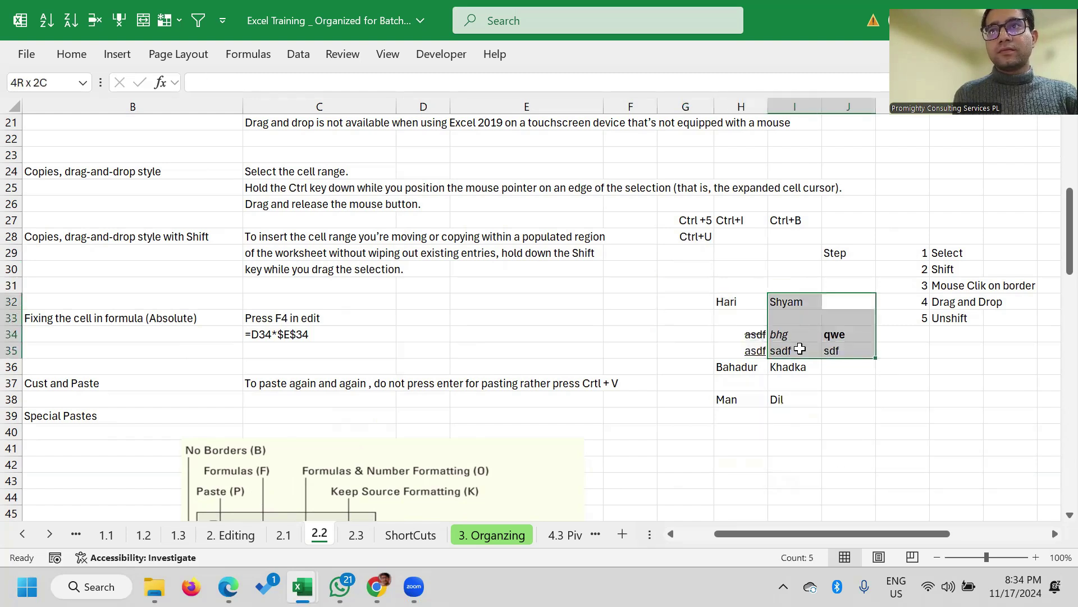
Insert the block at rows 28-29, undo it, then drop it onto G28:I29
mouse_move(742, 338)
left_mouse_down()
mouse_move(835, 352)
mouse_move(701, 222)
left_mouse_up()
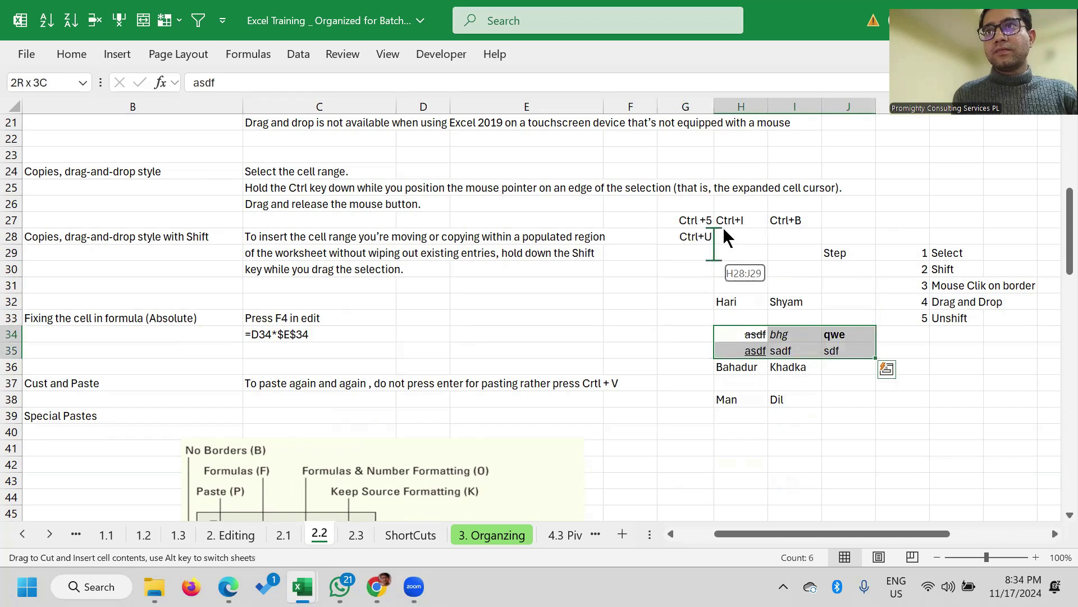
left_click_drag(701, 222, 724, 227)
key("ctrl+z")
mouse_move(761, 327)
left_mouse_down()
mouse_move(723, 284)
mouse_move(772, 360)
left_mouse_up()
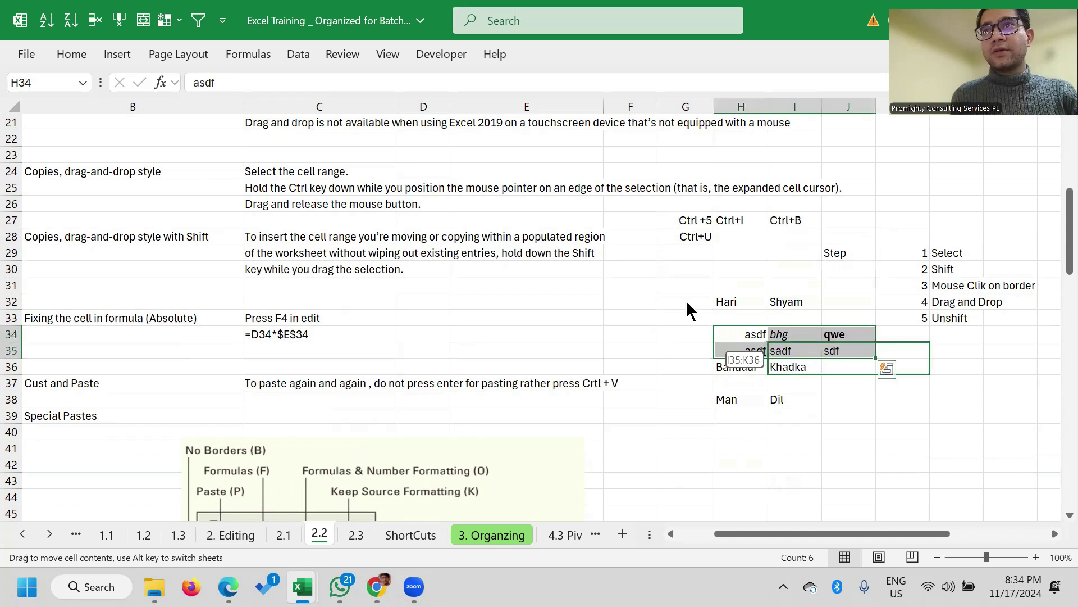
left_click_drag(687, 309, 699, 258)
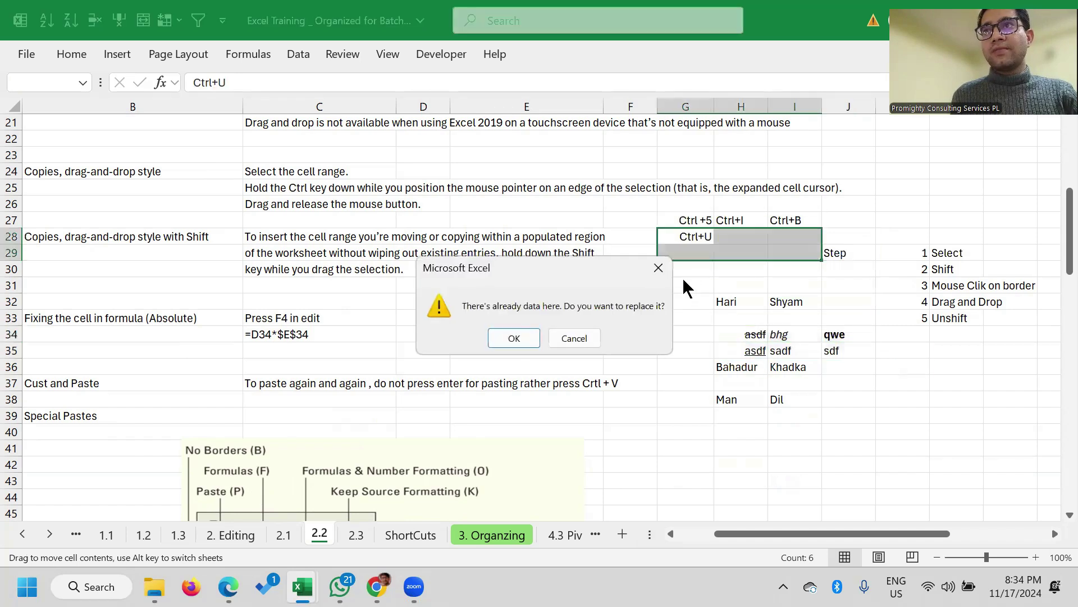
Confirm the block replacement at G28:I29 and enter the label Ctrl+U in G30
left_click(514, 337)
left_click(683, 269)
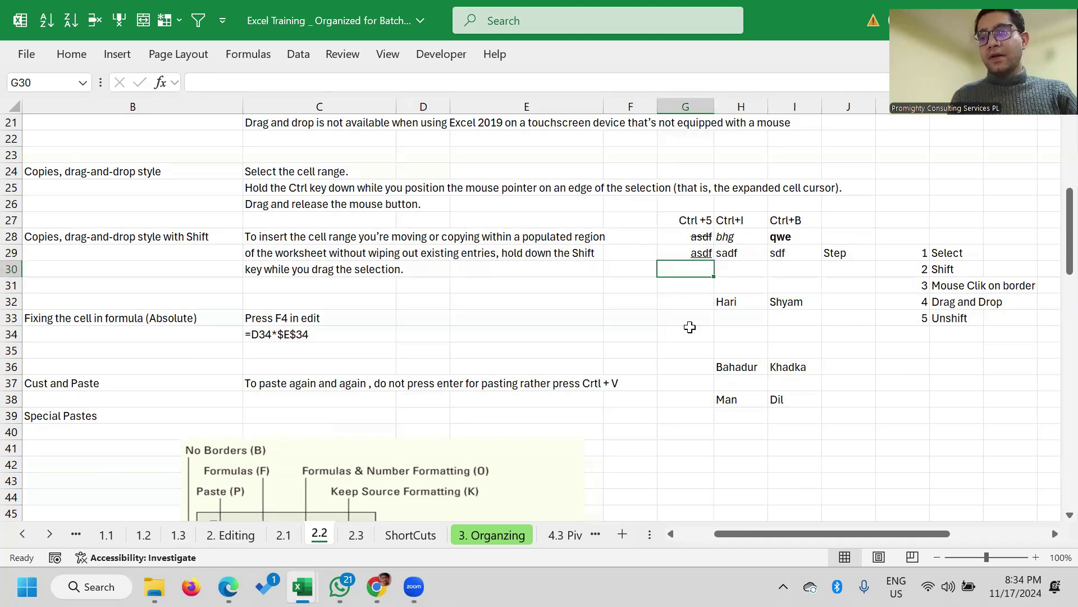
type("Ctrl+U")
key("Return")
key("Up")
Select the sample name pairs in H32:I43 and delete them
key("Up")
key("Up")
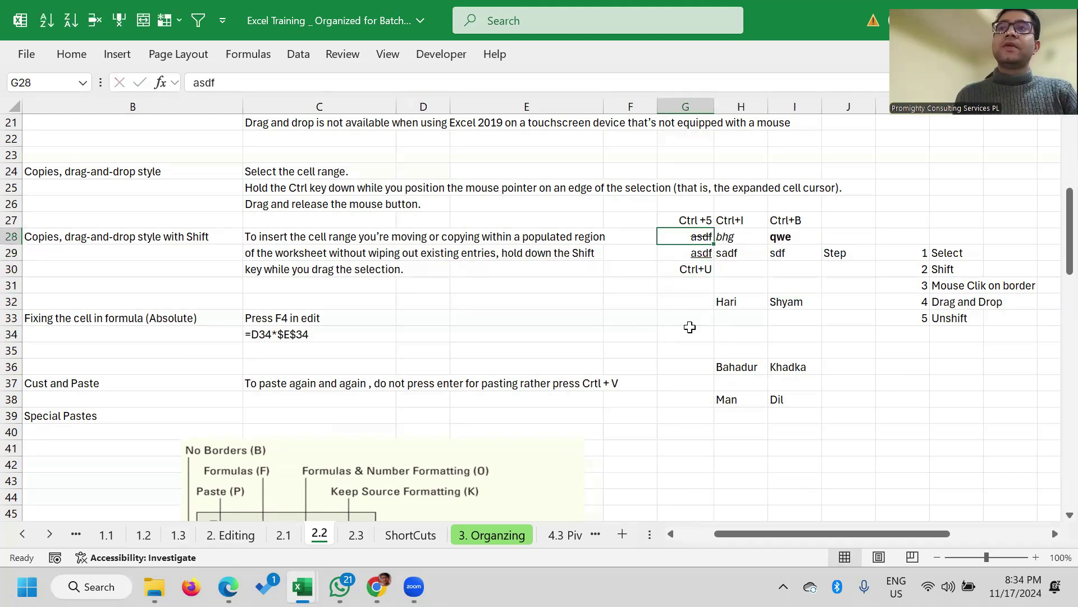
key("Right")
key("Right")
key("Down")
key("Down")
key("Down")
key("Left")
key("Down")
key("Down")
key("Up")
key("shift+Right")
key("Down")
key("Left")
key("Right")
key("Up")
key("shift+Right")
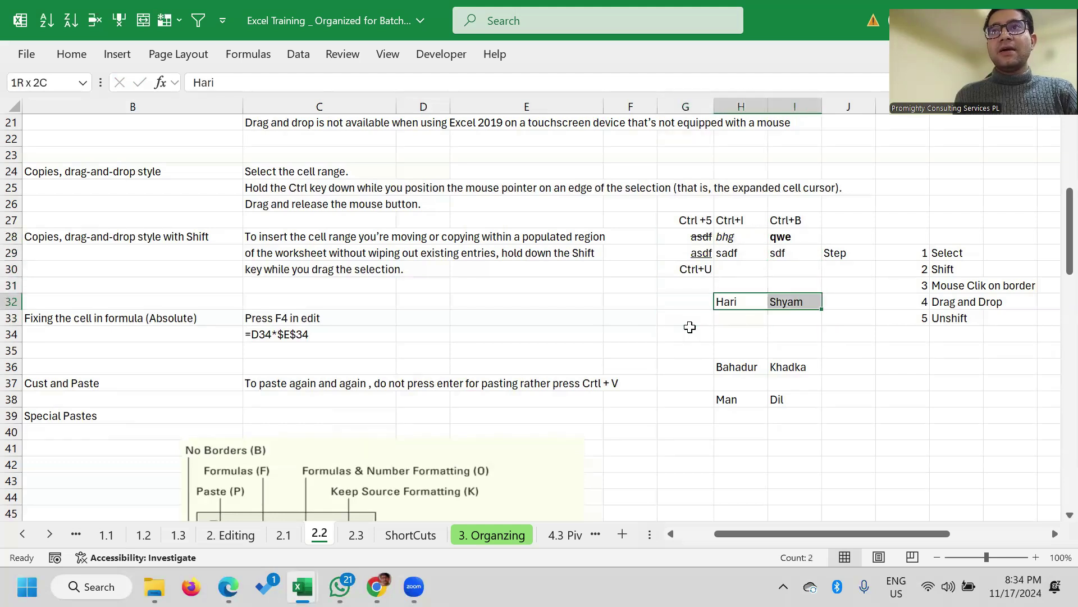
key("shift+Down")
key("shift+Down")
key("shift+Down")
key("shift+Down")
key("Delete")
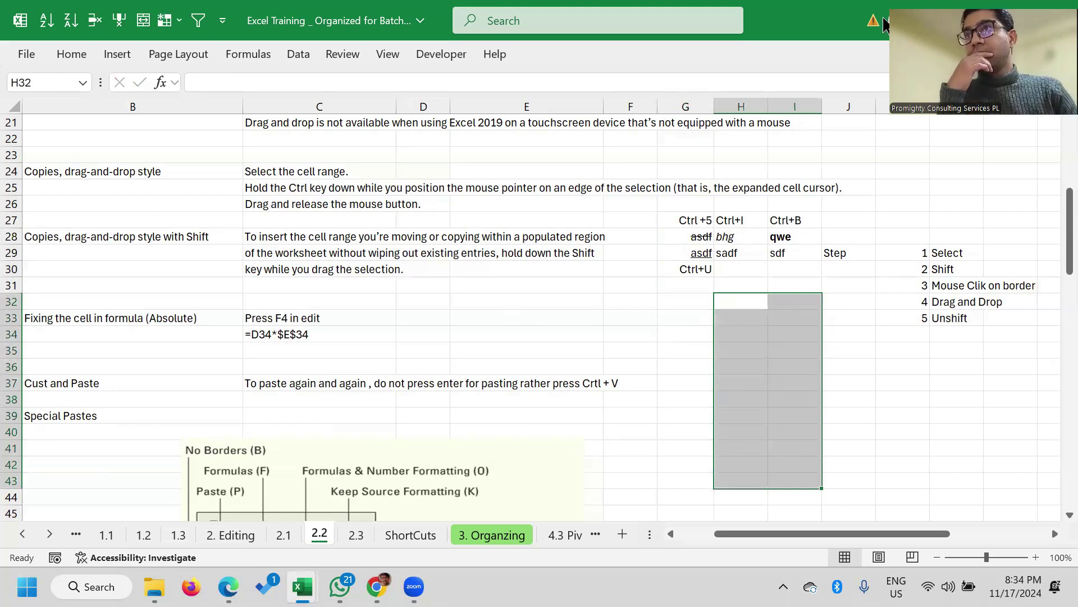
left_click(690, 270)
key("Up")
key("Up")
key("Up")
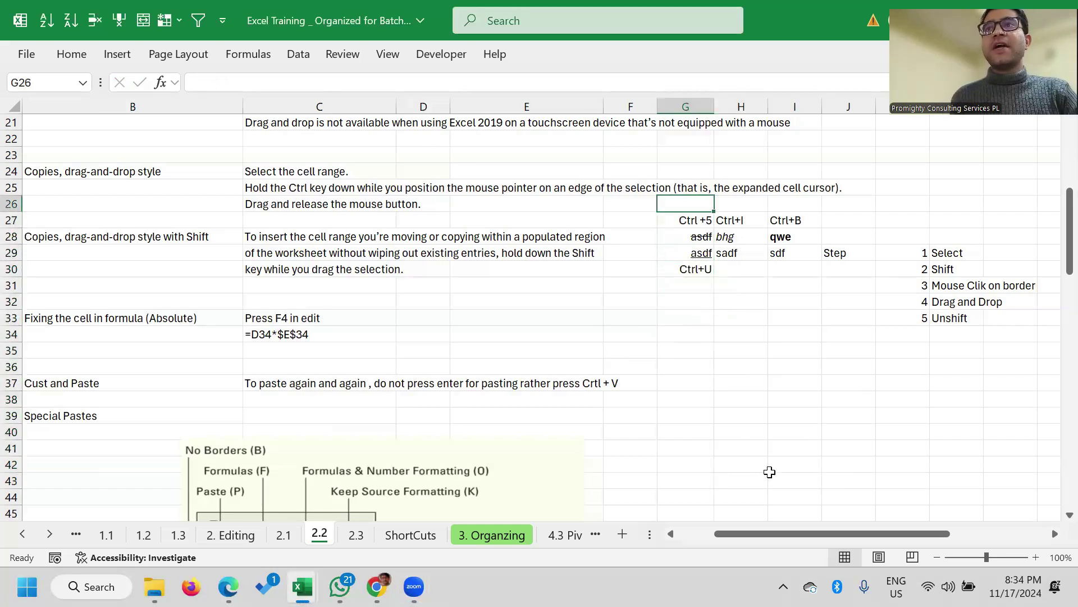
key("shift+Right")
key("shift+Right")
key("Down")
key("Down")
key("Down")
key("shift+Right")
key("shift+Right")
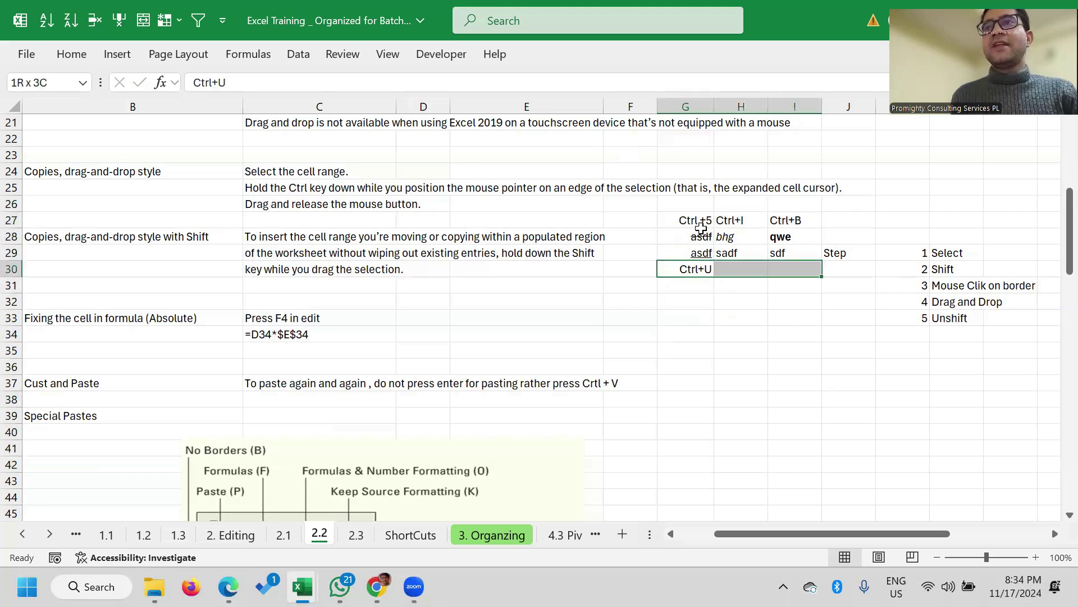
mouse_move(696, 220)
left_mouse_down()
mouse_move(811, 228)
mouse_move(809, 239)
left_mouse_up()
left_click_drag(694, 268, 783, 279)
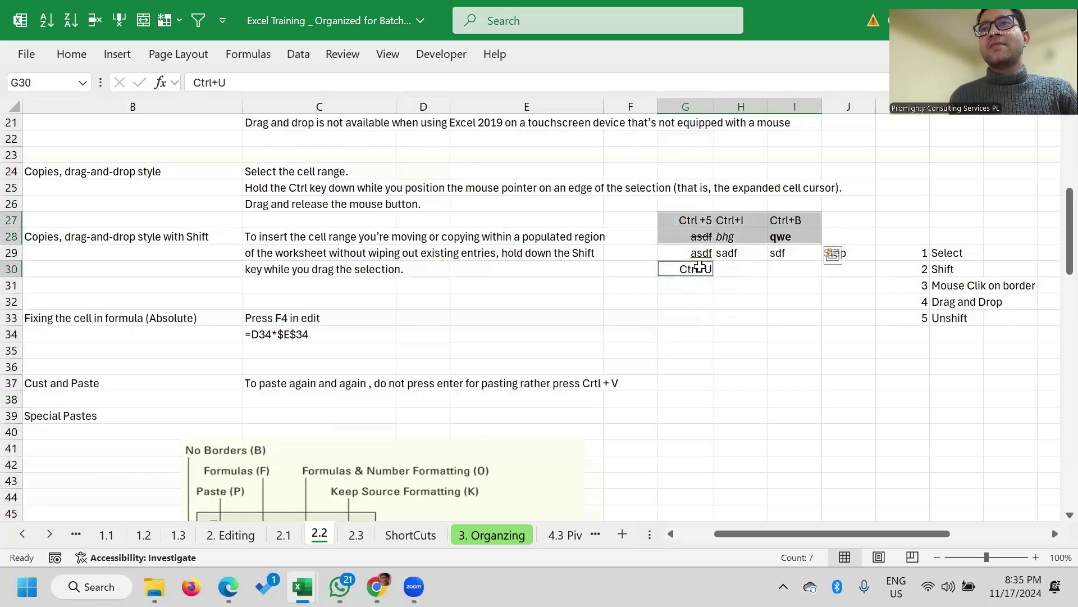
left_click(689, 350)
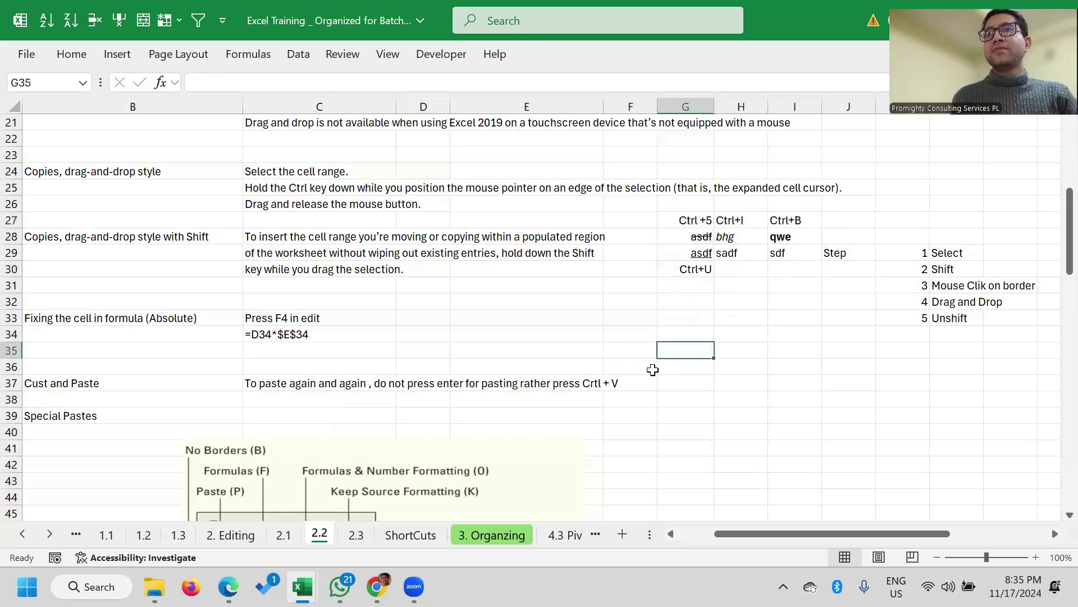
left_click(59, 328)
Put the first radius value 4 in F33 beside the absolute-reference note
scroll(60, 329, "down", 1)
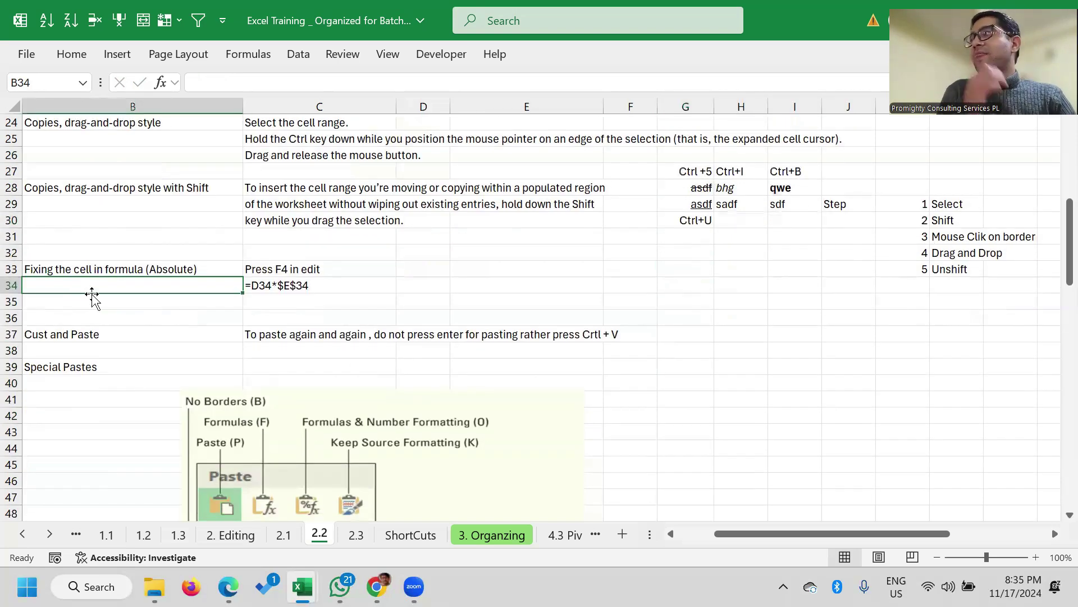
scroll(178, 313, "down", 1)
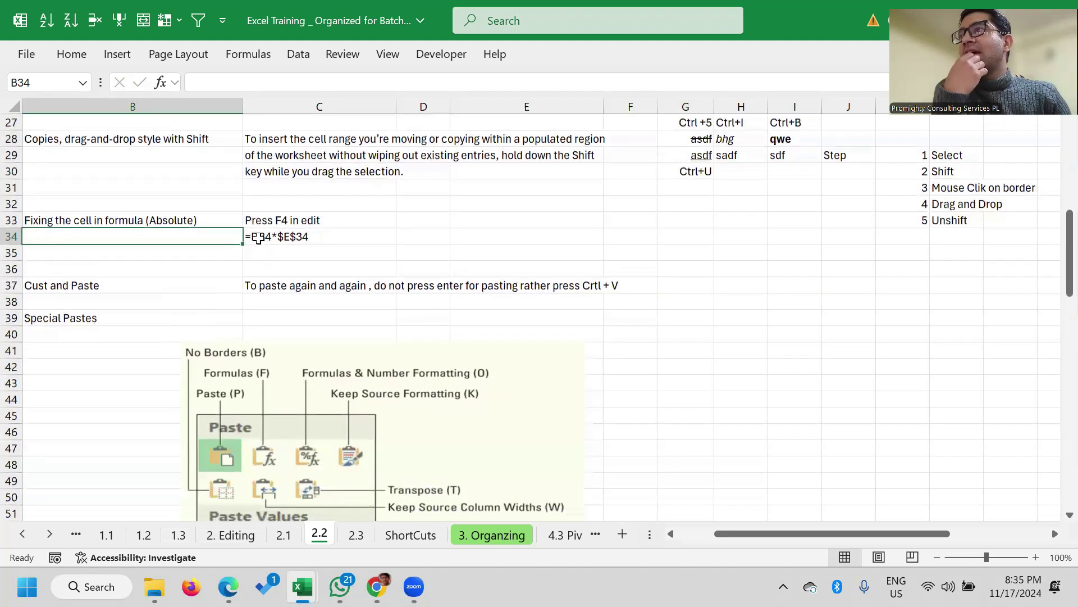
left_click(308, 265)
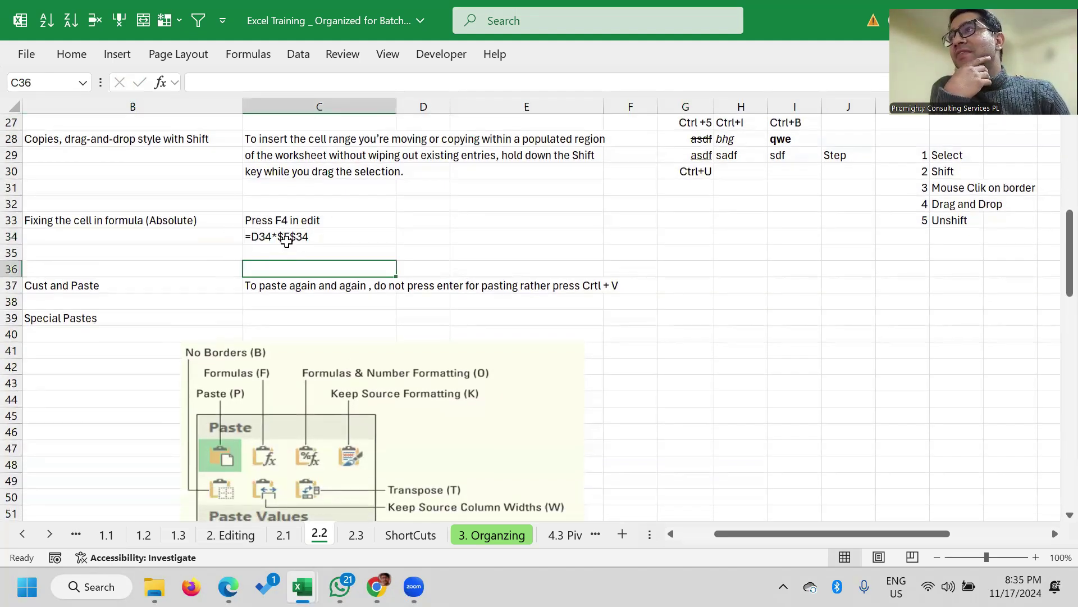
left_click(285, 220)
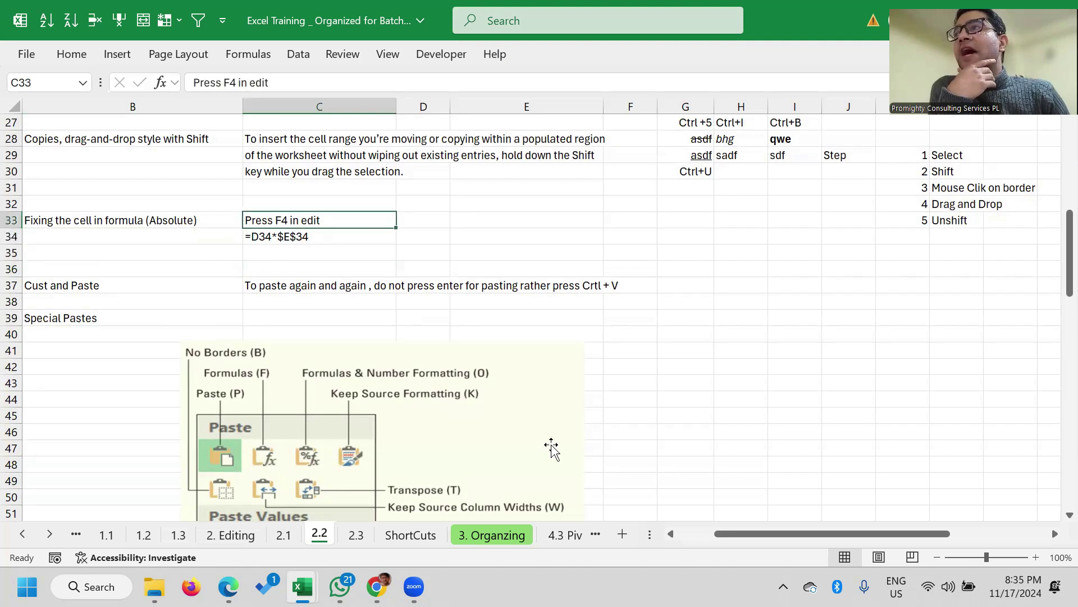
key("Right")
key("Right")
key("Right")
key("Right")
key("Left")
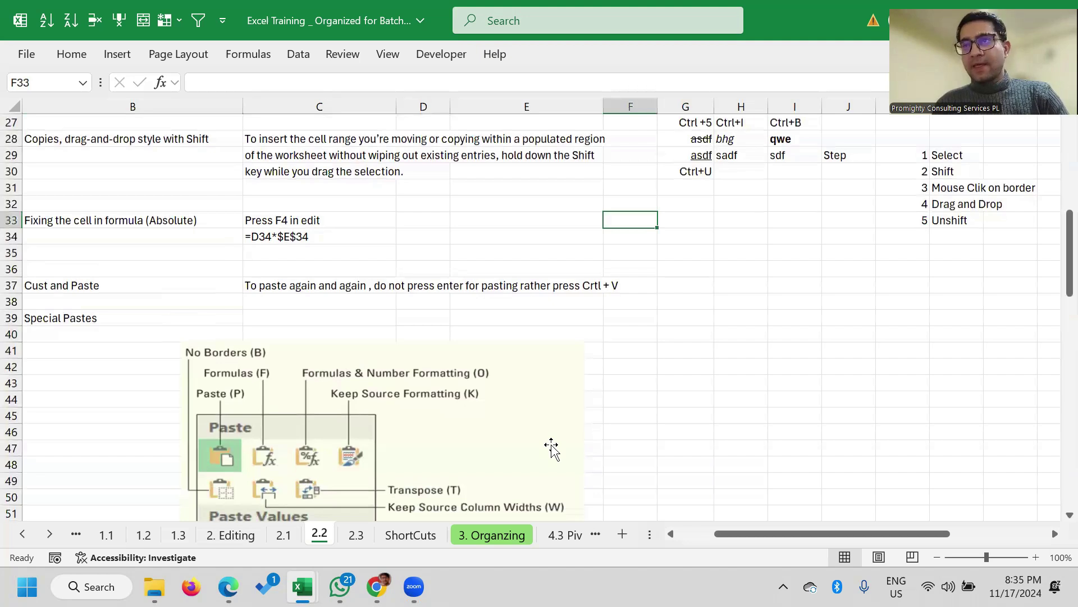
key("Right")
key("Right")
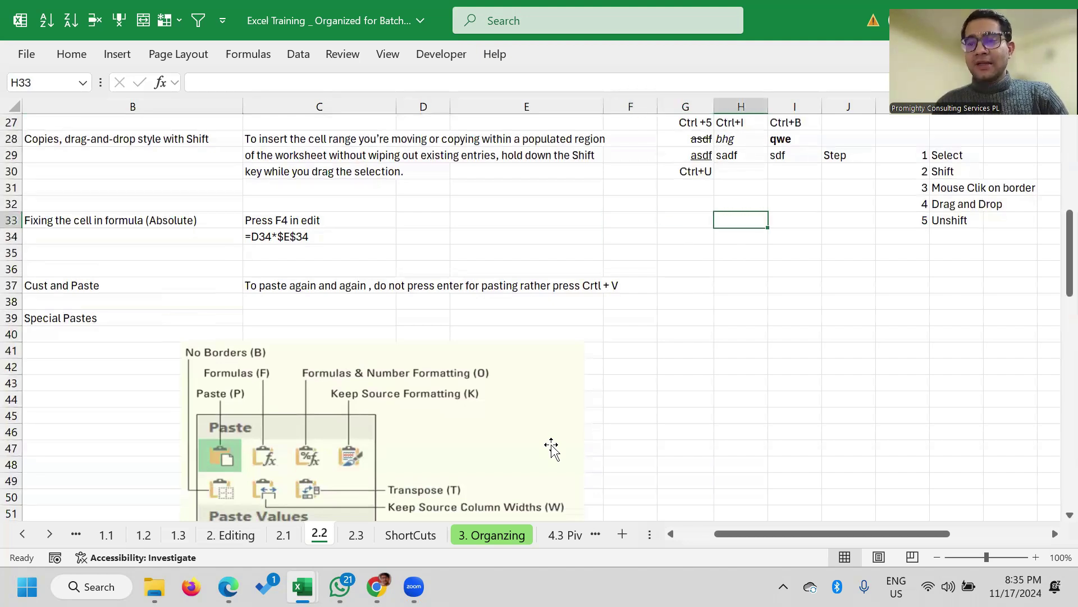
key("Left")
key("Left")
key("Left")
key("Left")
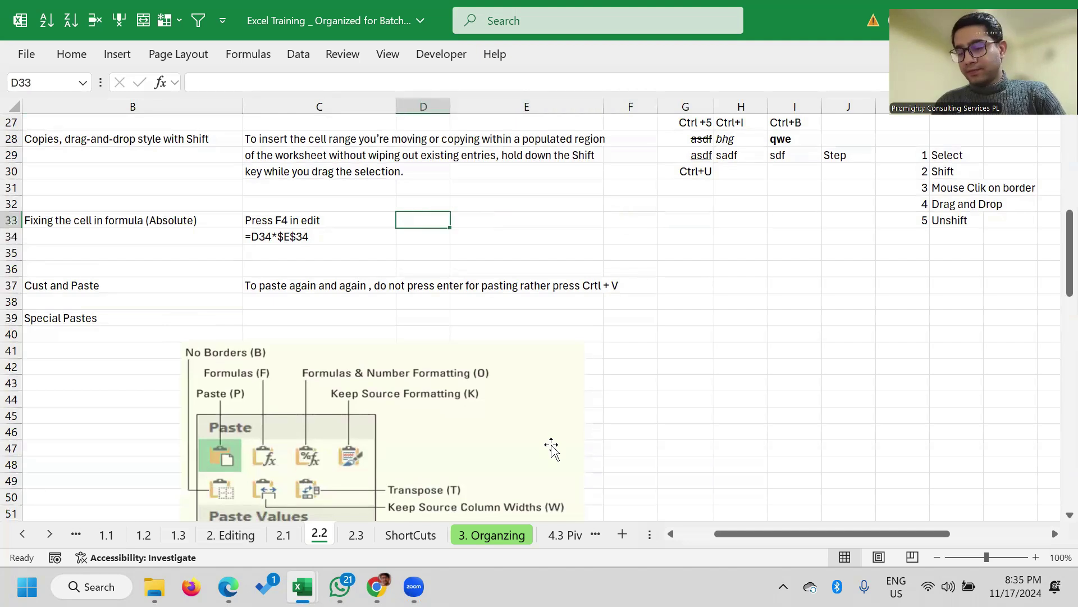
key("Right")
key("Right")
key("Left")
key("Right")
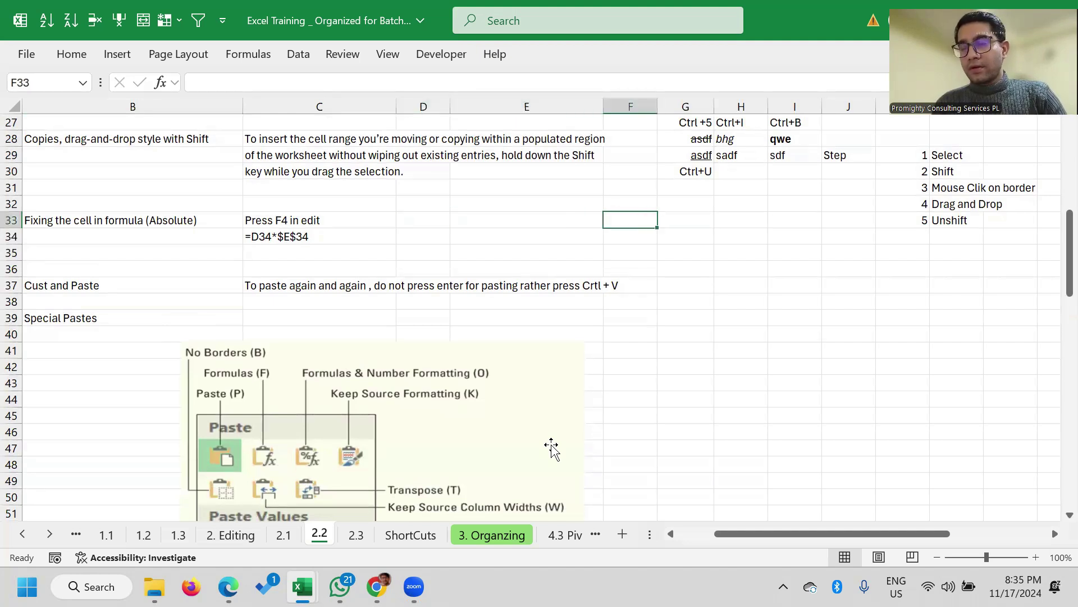
type("4")
key("Return")
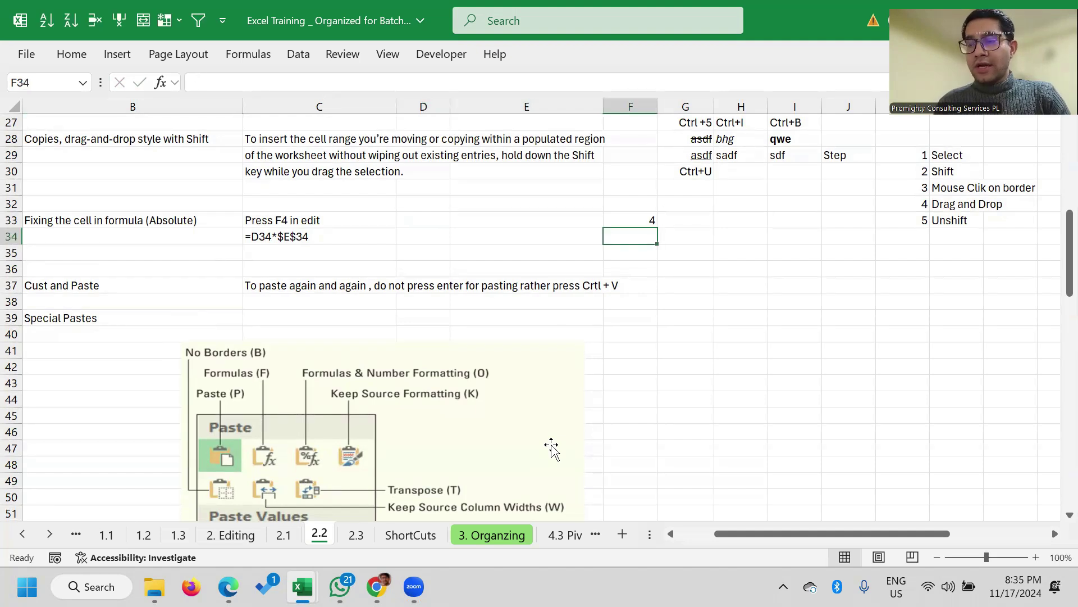
Enter 6 in G33, with stray values 5 and 8 landing in F34 and G34
type("5")
key("Right")
key("Up")
type("6")
key("Return")
type("8")
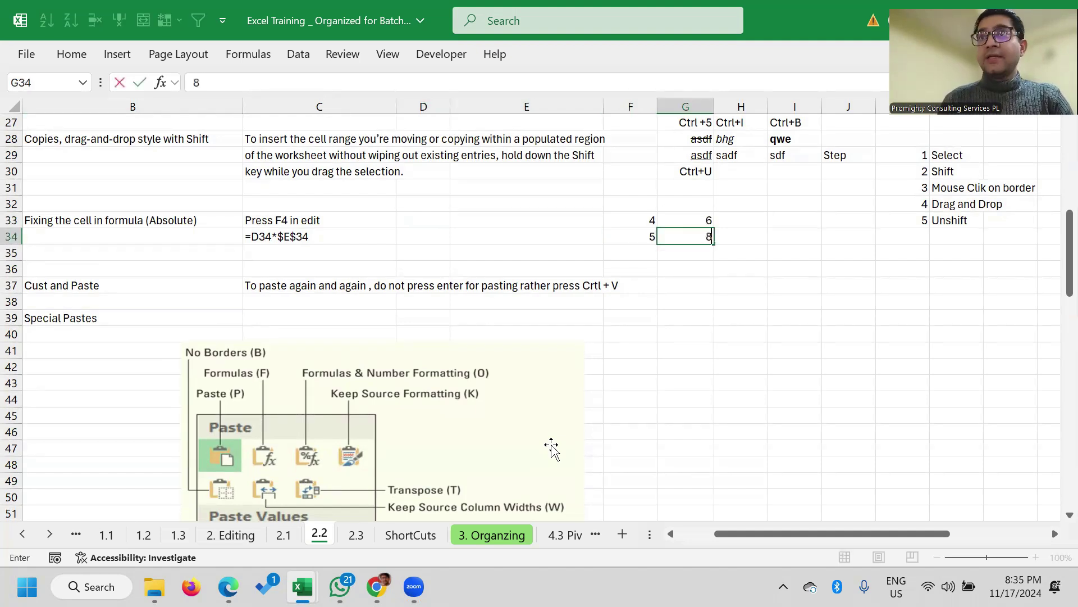
key("Left")
Clear the stray 5 and 8 from row 34
key("Up")
key("Left")
key("Right")
key("Right")
key("Left")
key("Up")
key("Up")
key("Left")
key("Right")
key("Down")
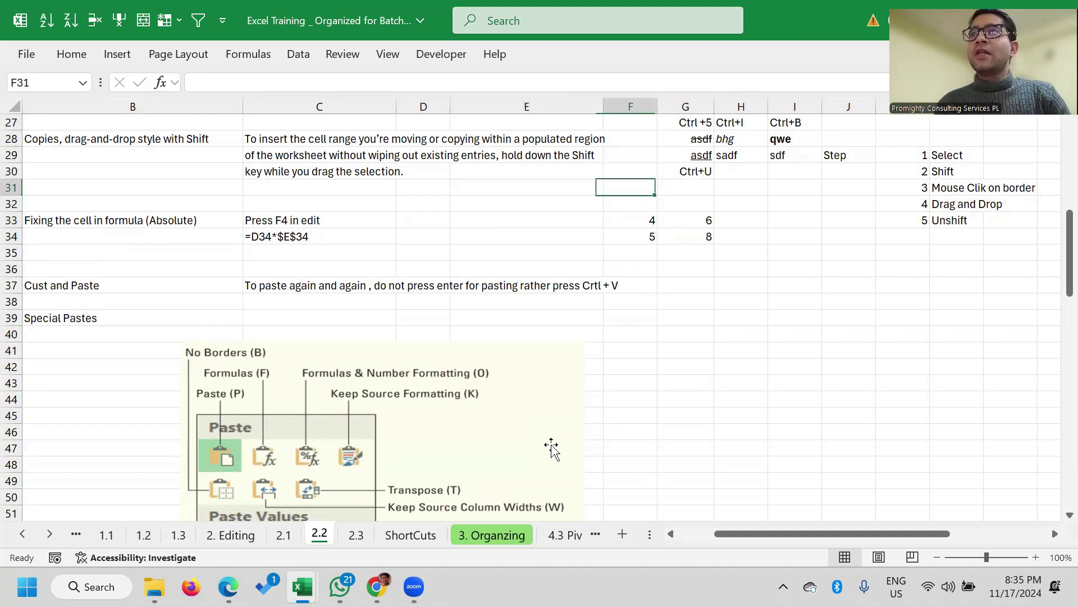
key("Down")
key("Down")
key("shift+Right")
key("shift+Right")
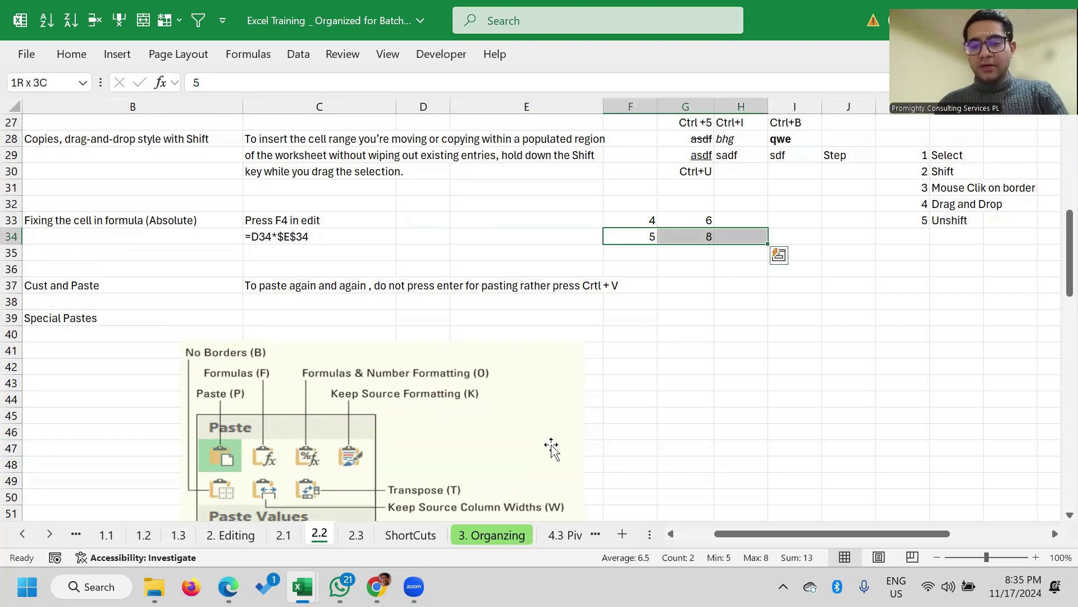
key("ctrl+z")
key("ctrl+z")
Move back across row 33 to D32, ready for the pi constant
key("Left")
key("Up")
key("Right")
key("Right")
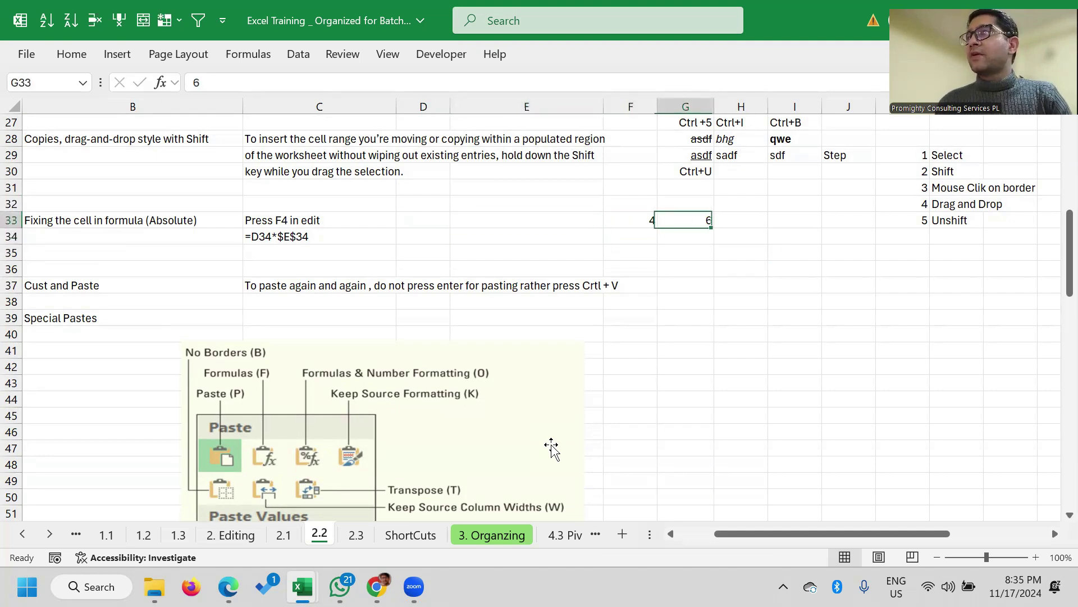
key("Left")
key("Right")
key("Right")
key("Left")
key("Left")
key("Left")
key("Up")
key("Up")
key("Down")
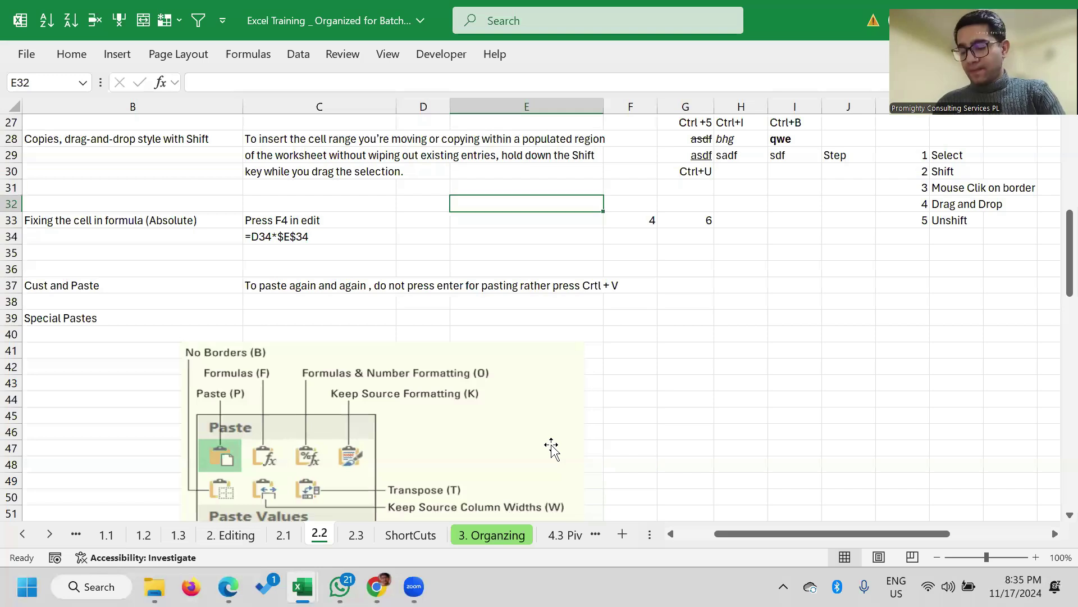
key("Left")
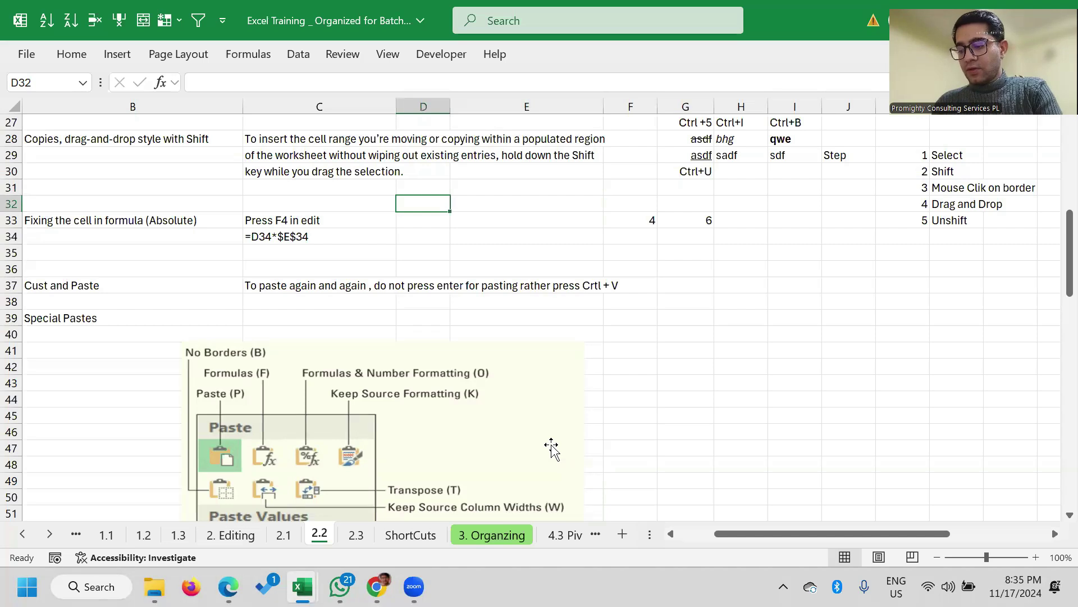
Commit the pi value 3.144 in D32 and move to cell E34
type("3.")
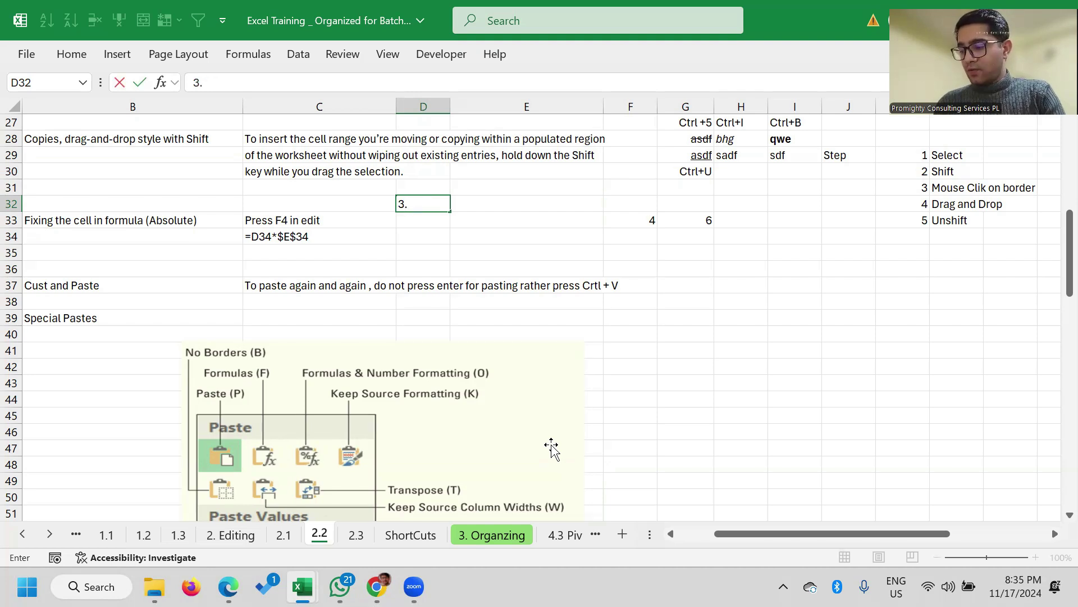
type("4444")
key("ctrl+Return")
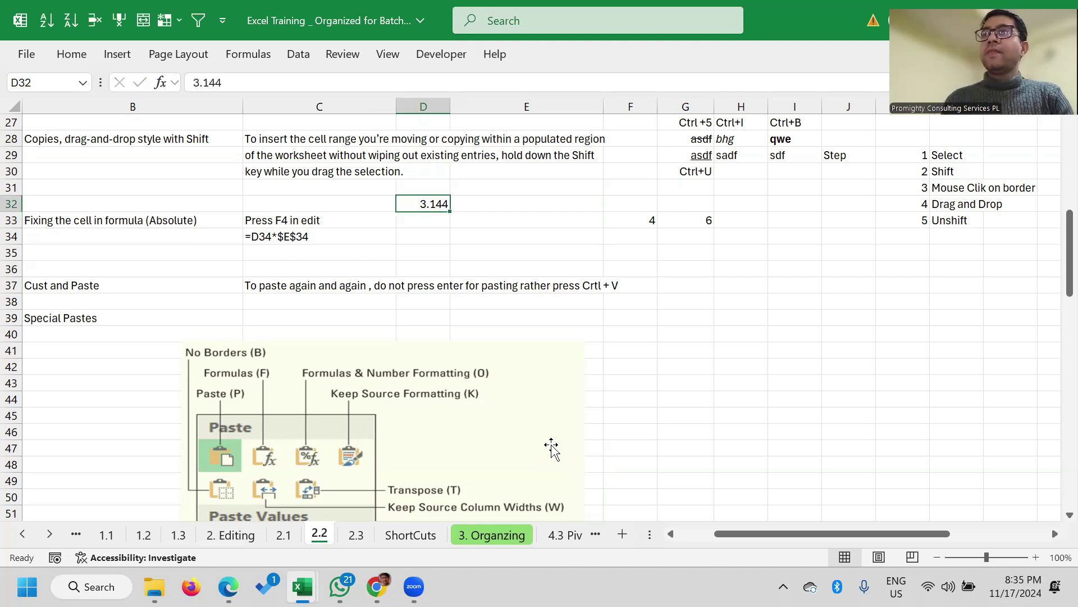
key("Down")
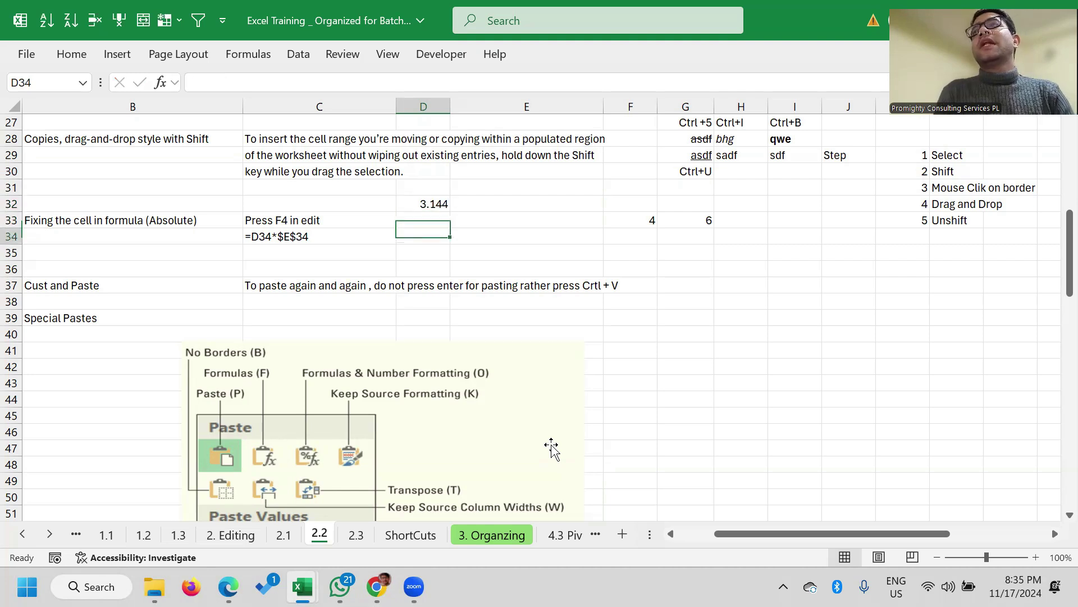
key("Down")
key("Right")
key("Right")
key("Left")
key("Right")
key("Up")
key("Down")
key("Up")
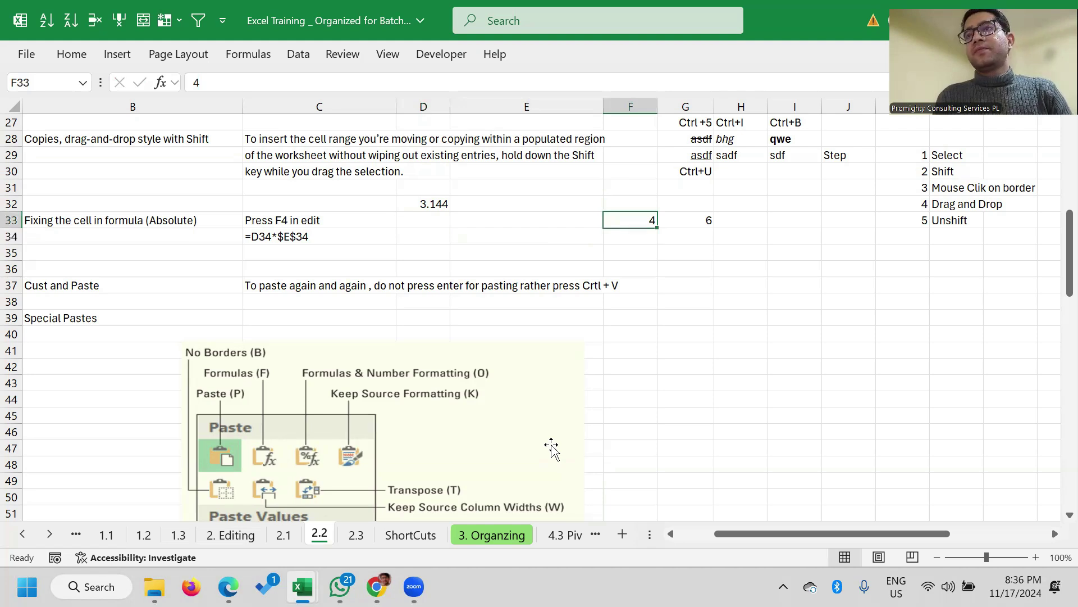
key("Down")
key("Left")
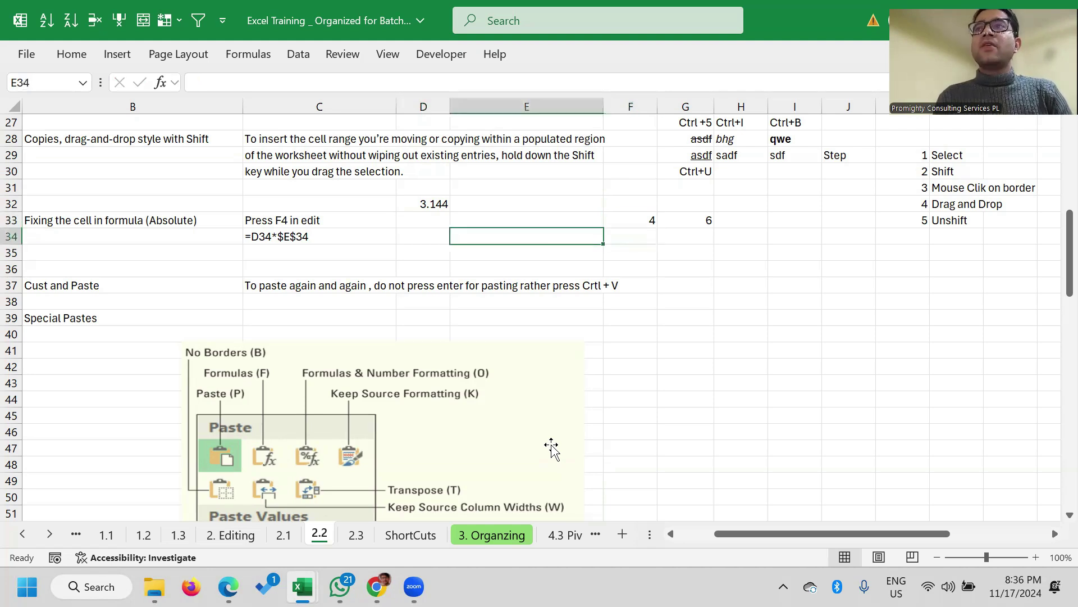
Enter the label 'Area' in cell E34
type("Area")
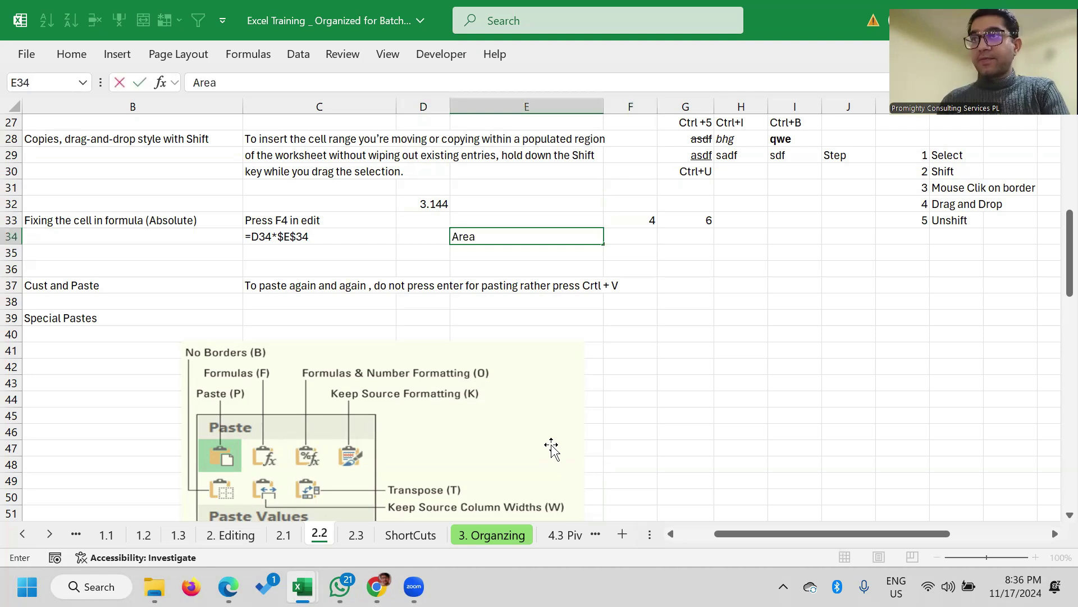
key("Right")
key("Right")
key("Left")
key("Right")
key("Up")
key("Down")
key("Left")
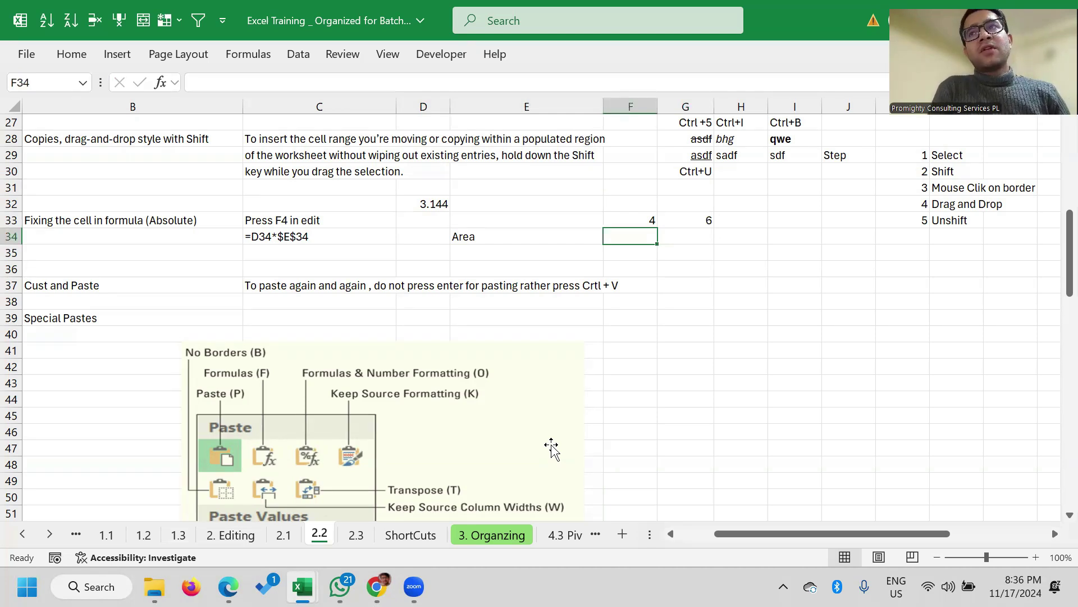
Edit the E34 label so it reads 'Area =3.44*r^2'
key("Left")
key("F2")
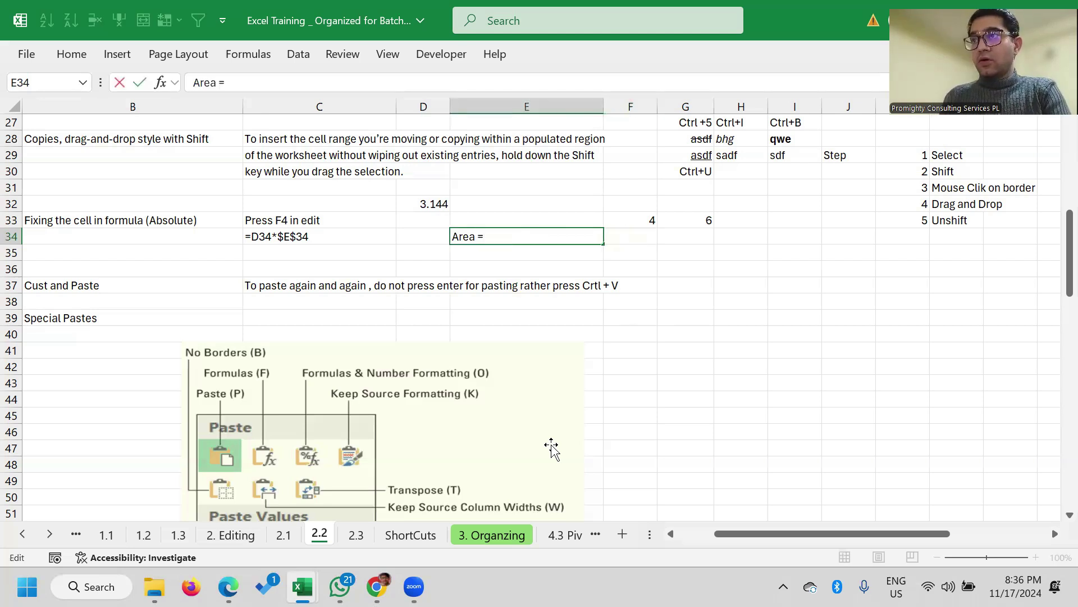
type("3.44*r^2")
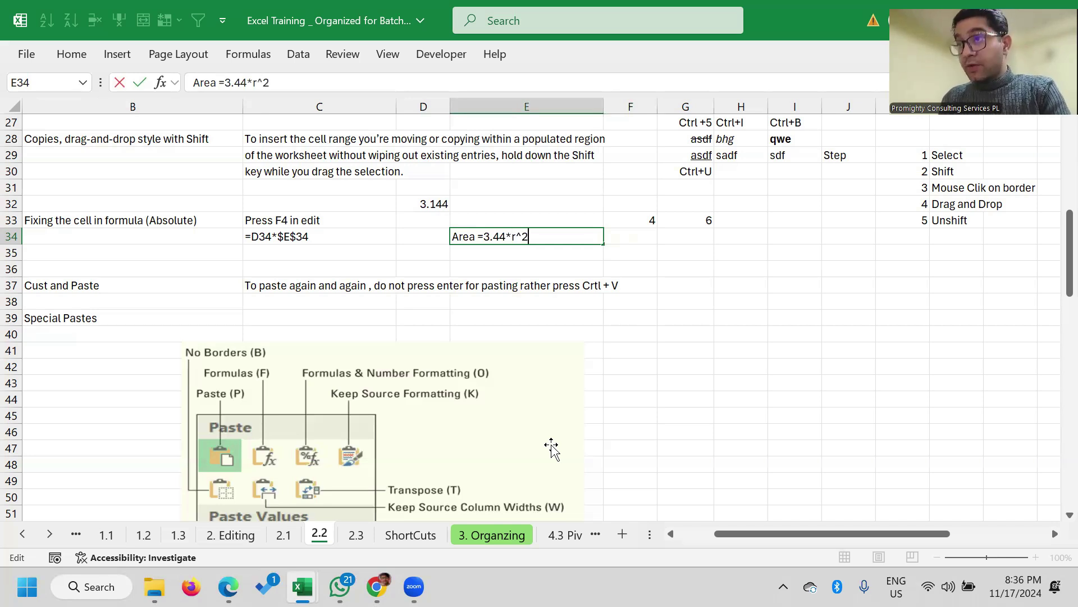
key("Return")
key("Up")
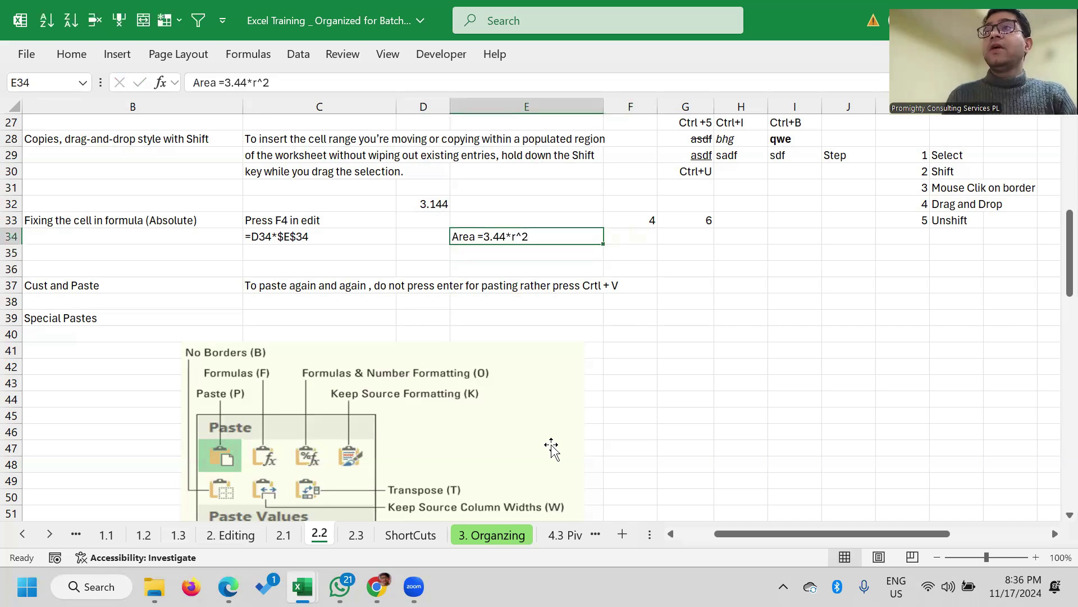
key("Right")
key("Left")
key("Up")
key("Up")
key("Right")
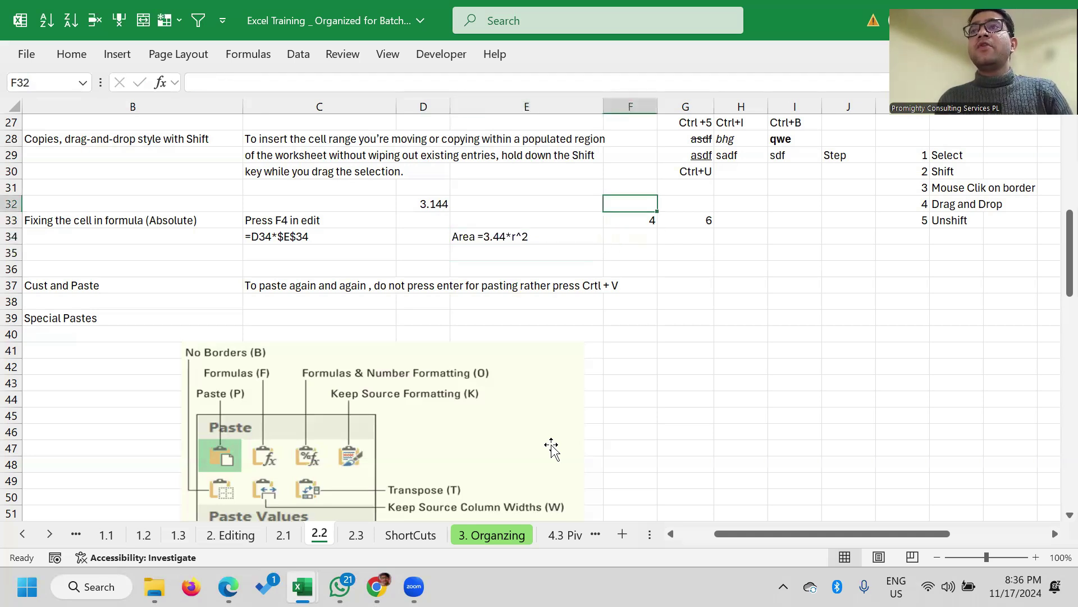
key("shift+Right")
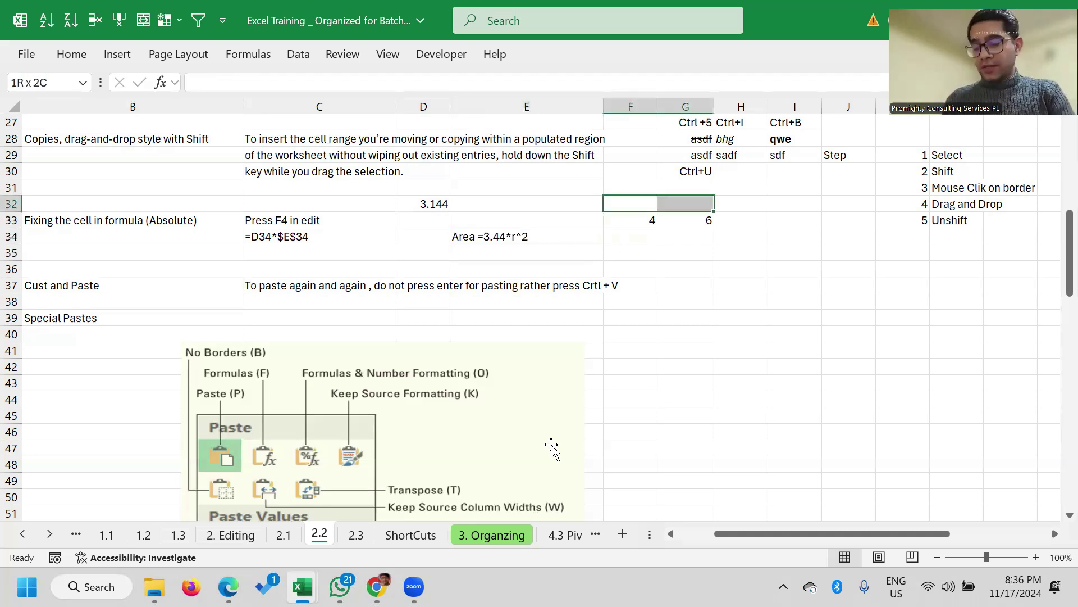
Type the heading 'Radius' in F32, correcting the 'Radium' typo
type("Radium")
key("BackSpace")
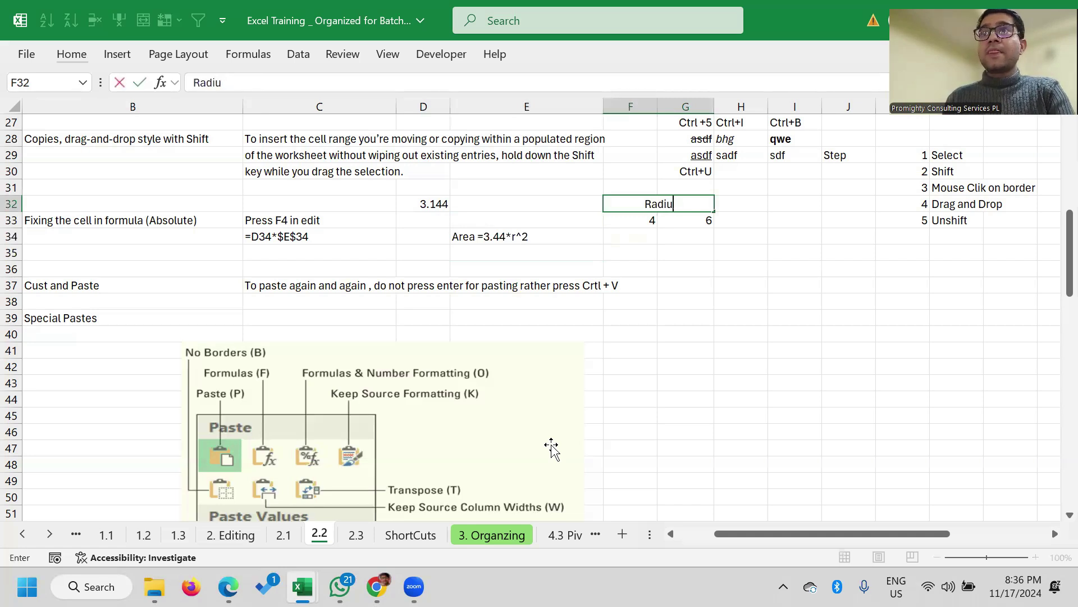
type("s")
key("Return")
key("Down")
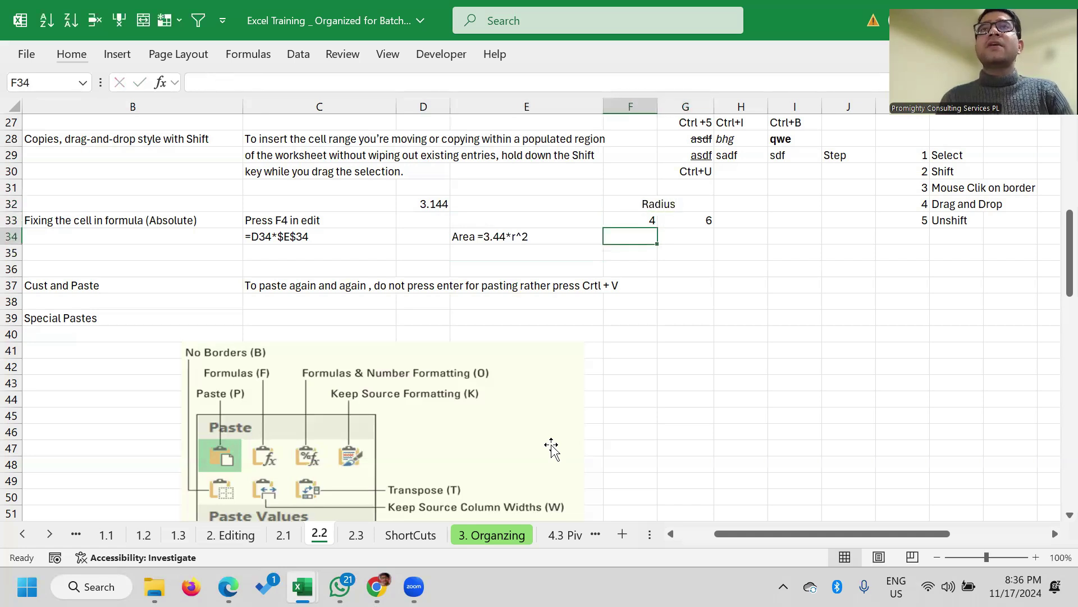
key("Left")
key("Right")
key("Left")
key("Right")
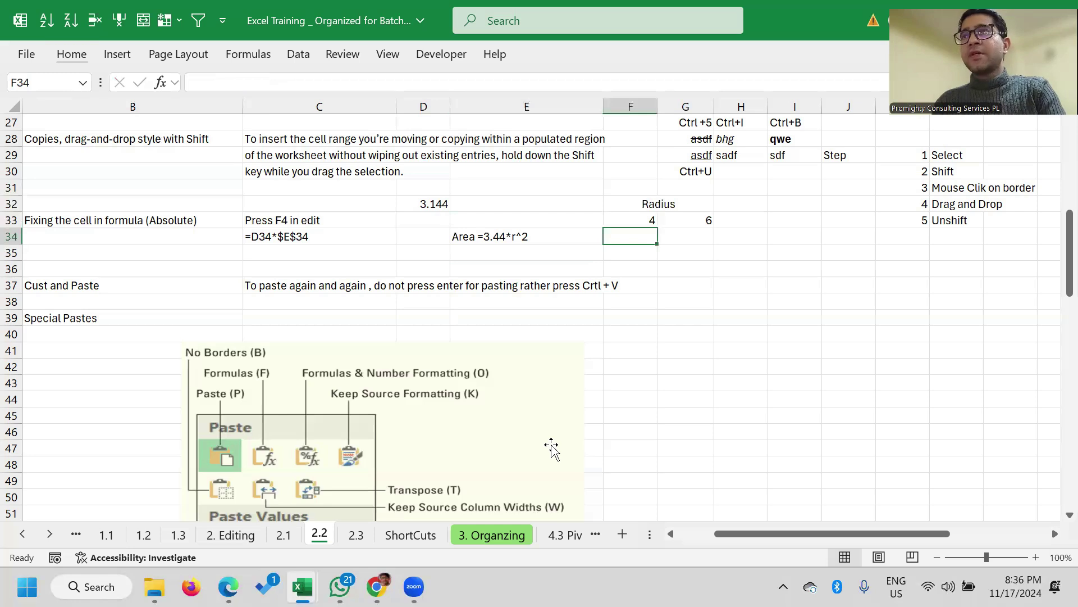
Select the demo block D32:G34, then pick cell F34
key("Left")
key("Left")
key("Up")
key("Up")
key("shift+Down")
key("shift+Down")
key("shift+Right")
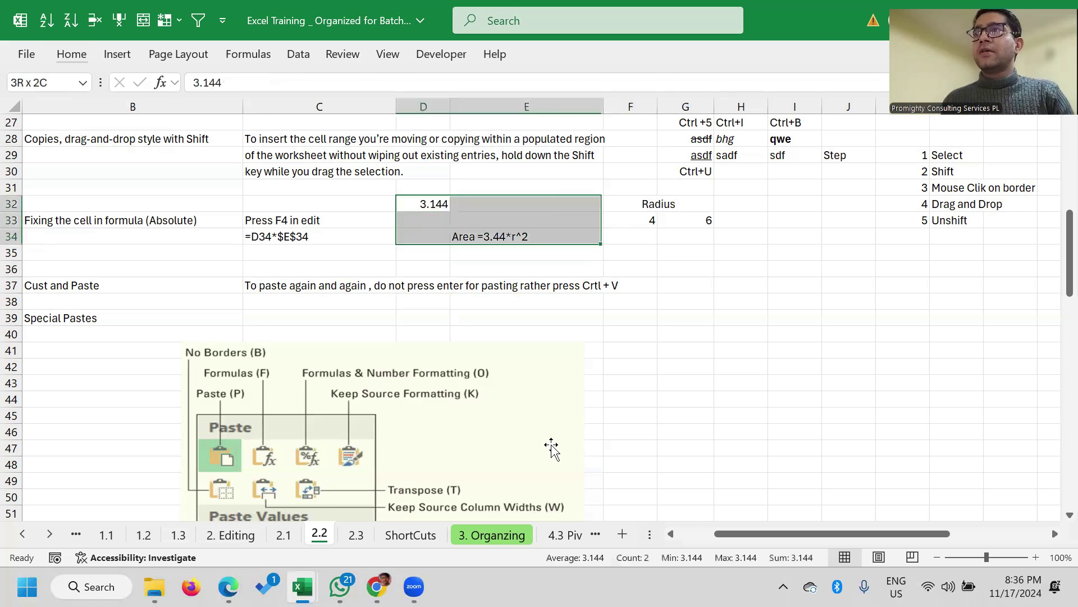
key("shift+Right")
key("shift+Right")
key("shift+Right")
key("shift+Left")
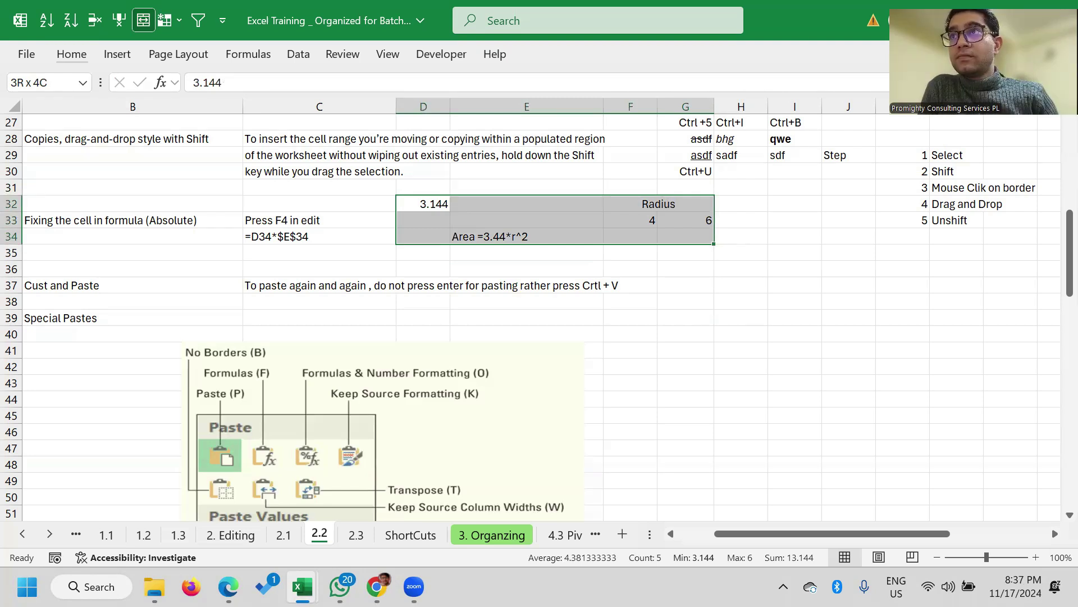
left_click(638, 234)
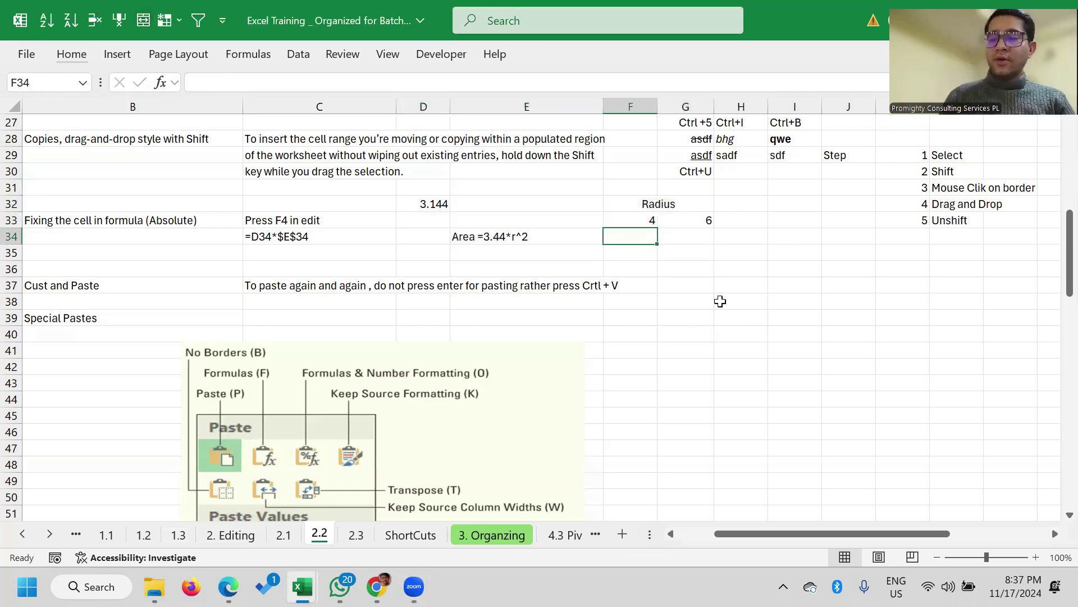
type("Sha")
key("BackSpace")
key("BackSpace")
key("BackSpace")
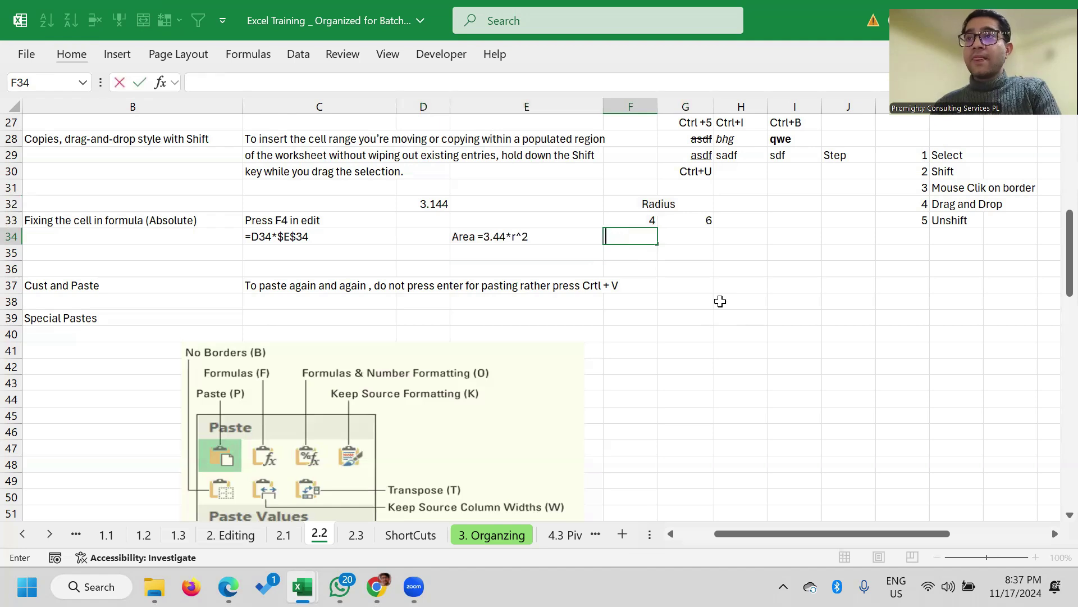
key("shift+Right")
key("Left")
key("Right")
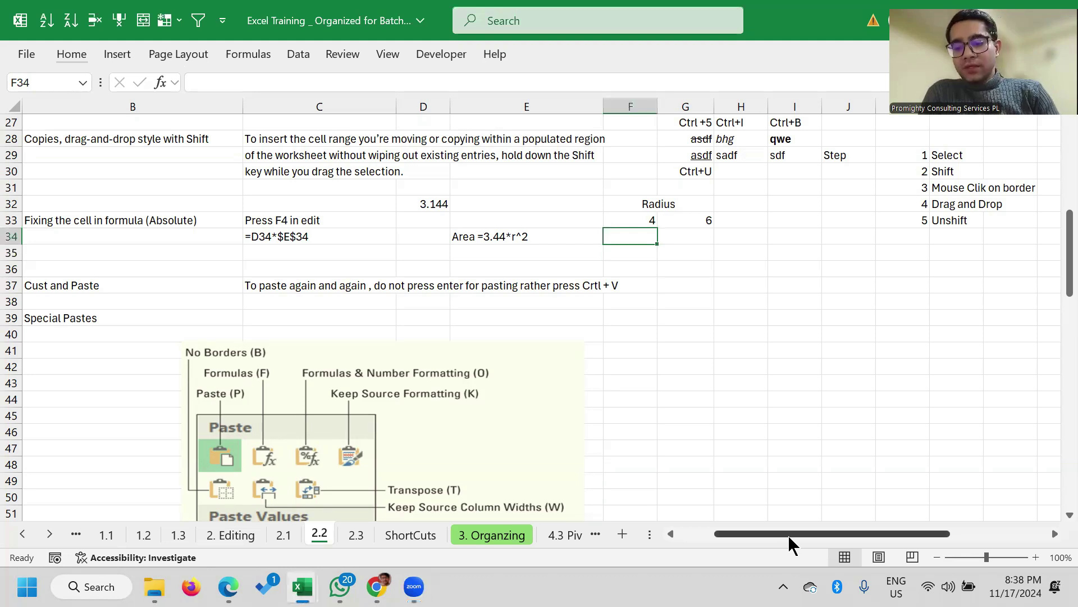
type("=")
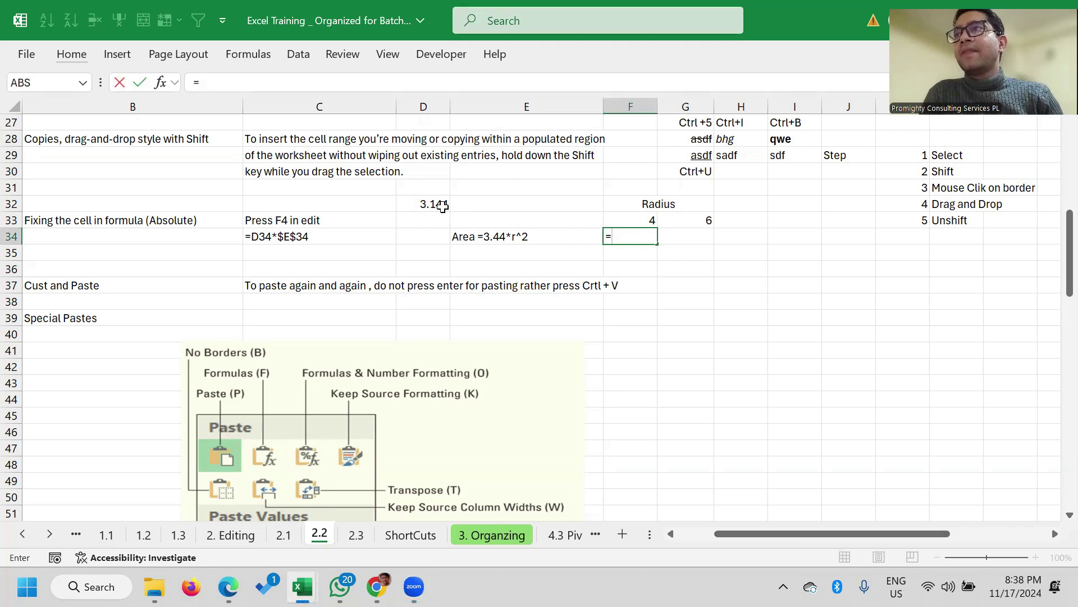
left_click(422, 204)
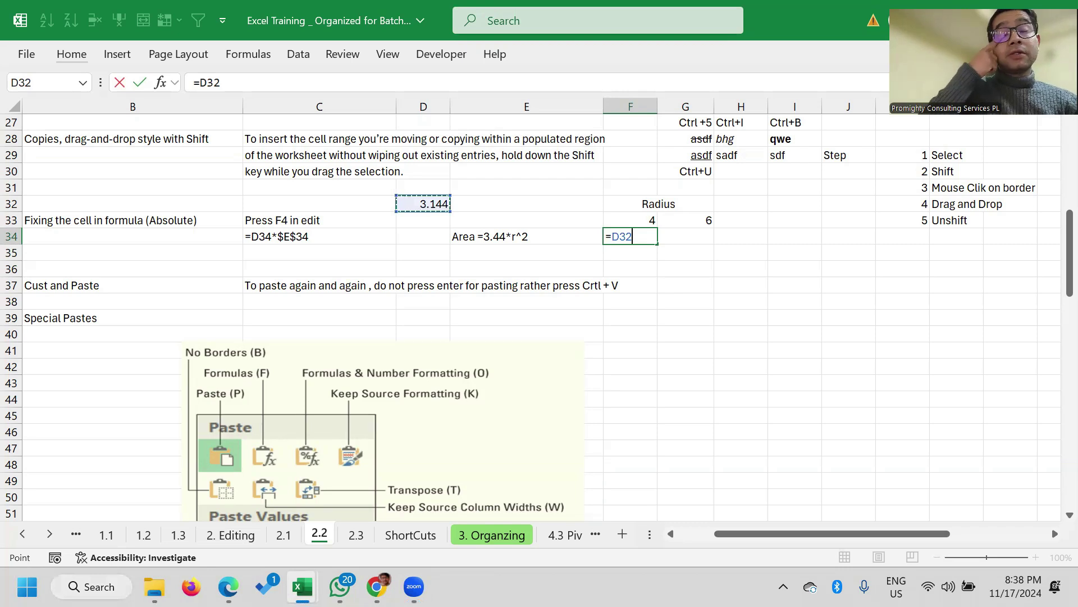
key("Escape")
key("Up")
key("Right")
key("Down")
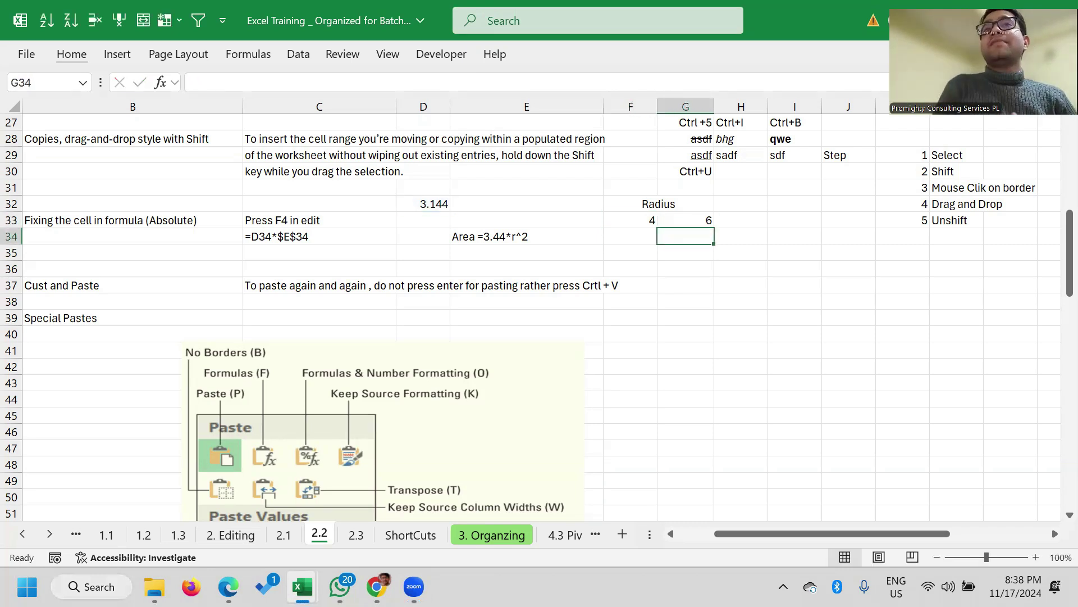
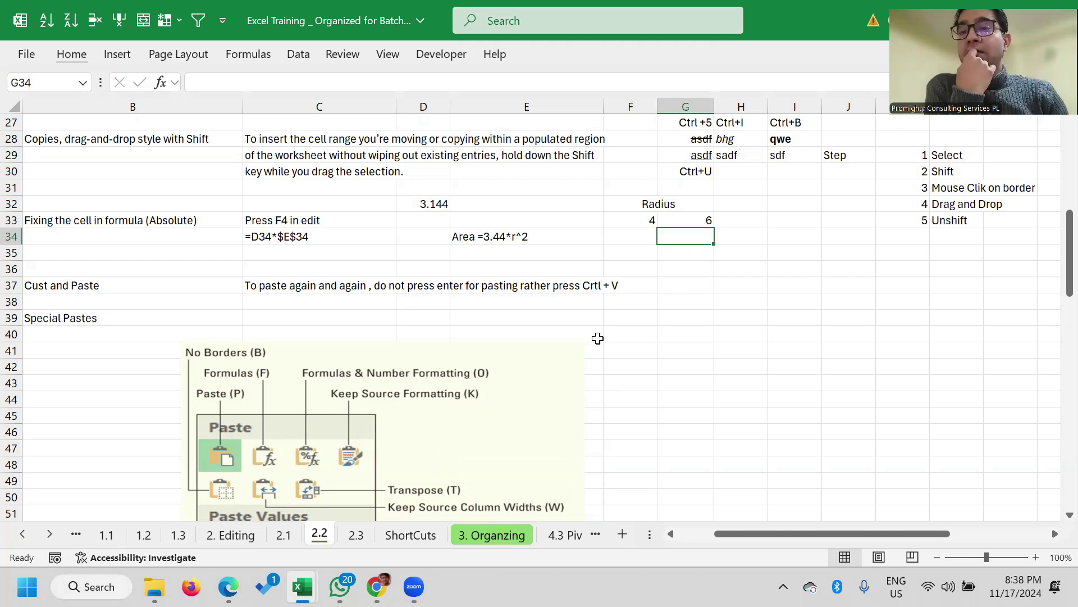
Correct the pi value in the E34 area note from 3.44 to 3.144
key("Left")
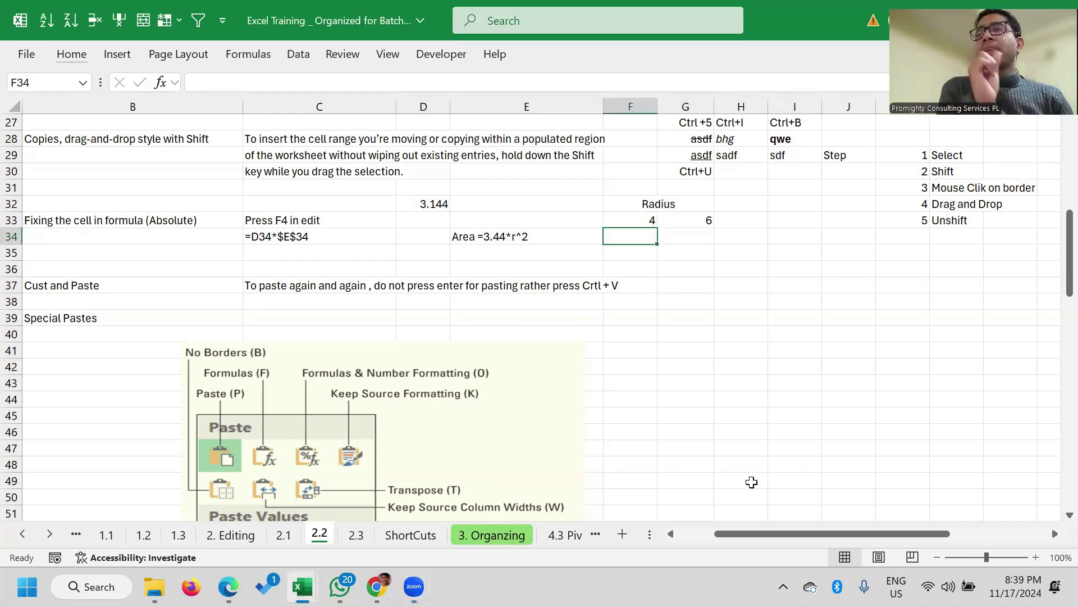
key("Left")
key("F2")
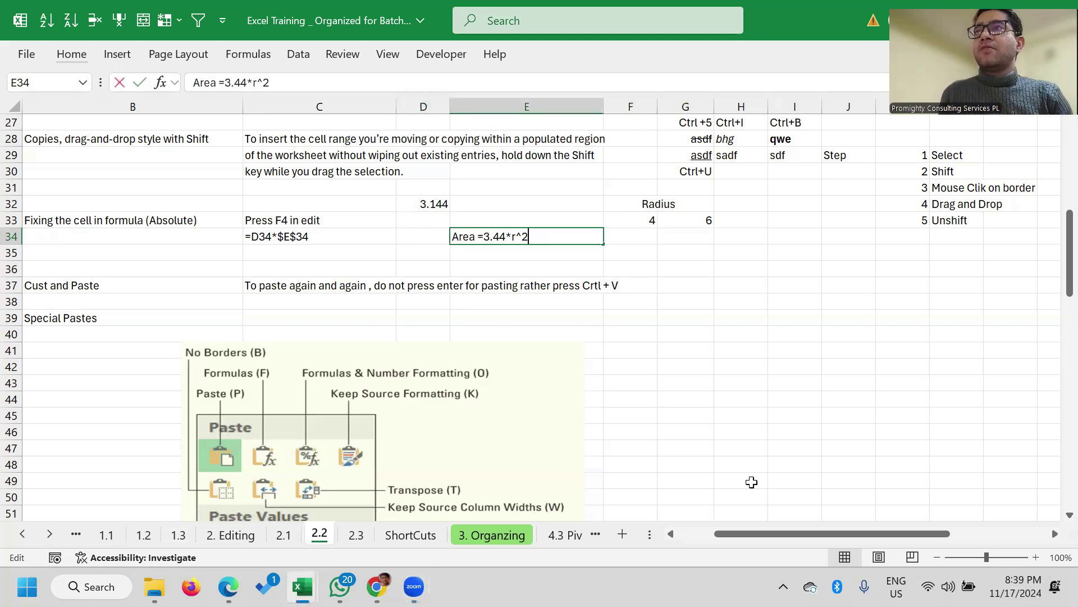
key("shift+Left")
type("14")
key("Return")
key("Up")
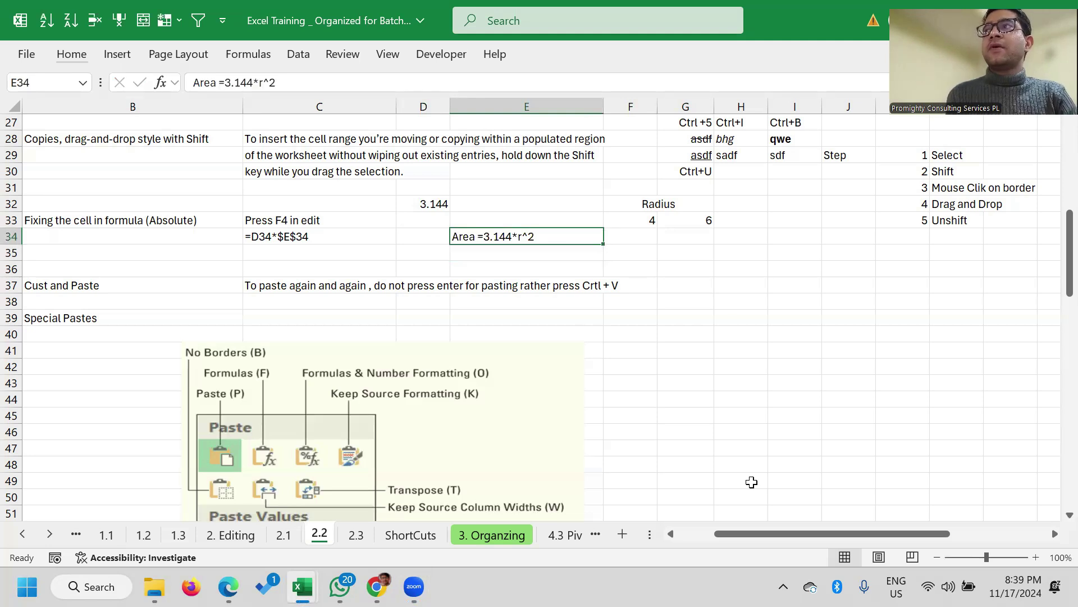
Add radius values 8 in H33 and 10 in I33 after 4 and 6
left_click(646, 234)
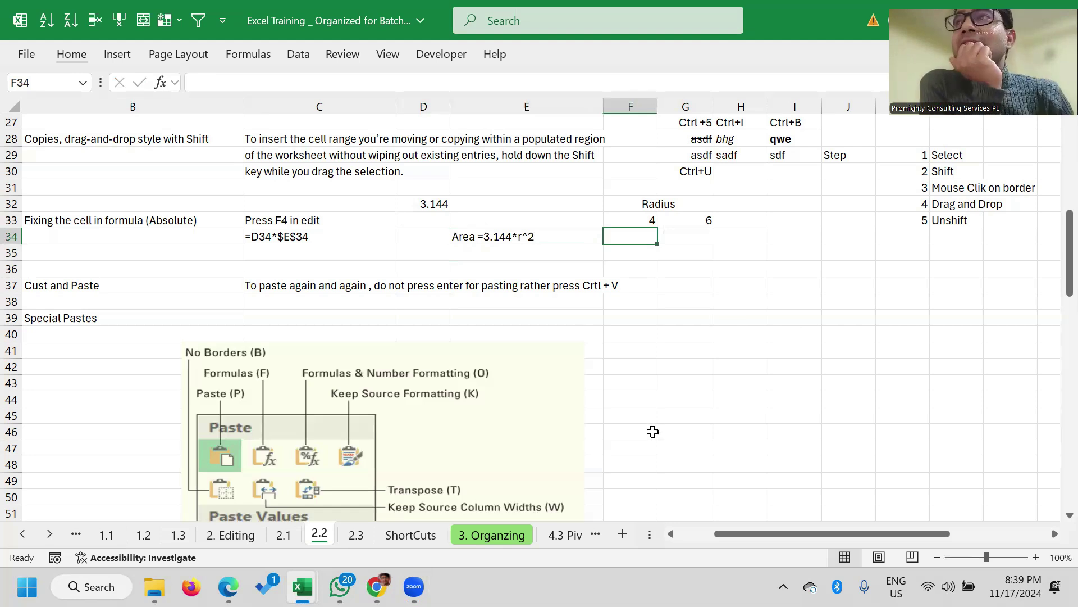
left_click(433, 206)
left_click(636, 229)
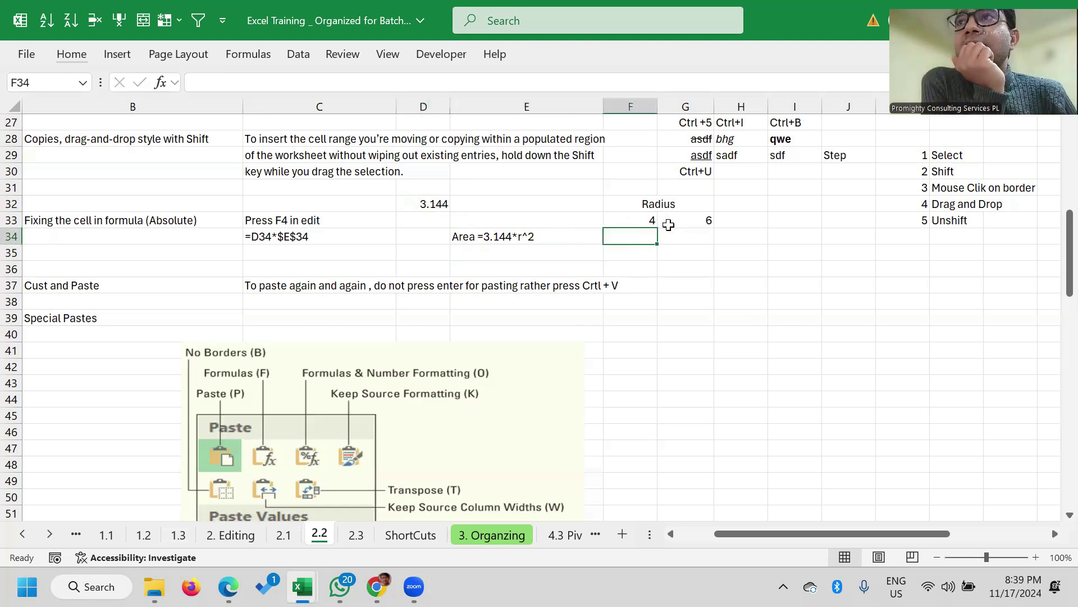
left_click(418, 203)
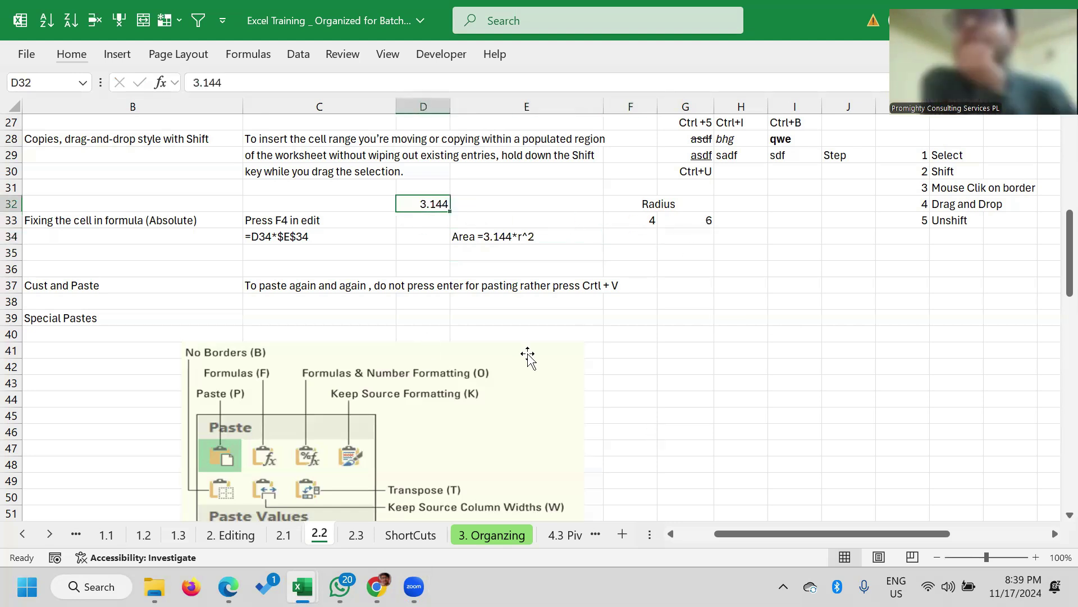
left_click(652, 222)
left_click(703, 221)
left_click(748, 221)
left_click(676, 220)
left_click(725, 220)
left_click(649, 224)
left_click(733, 219)
type("8")
key("Tab")
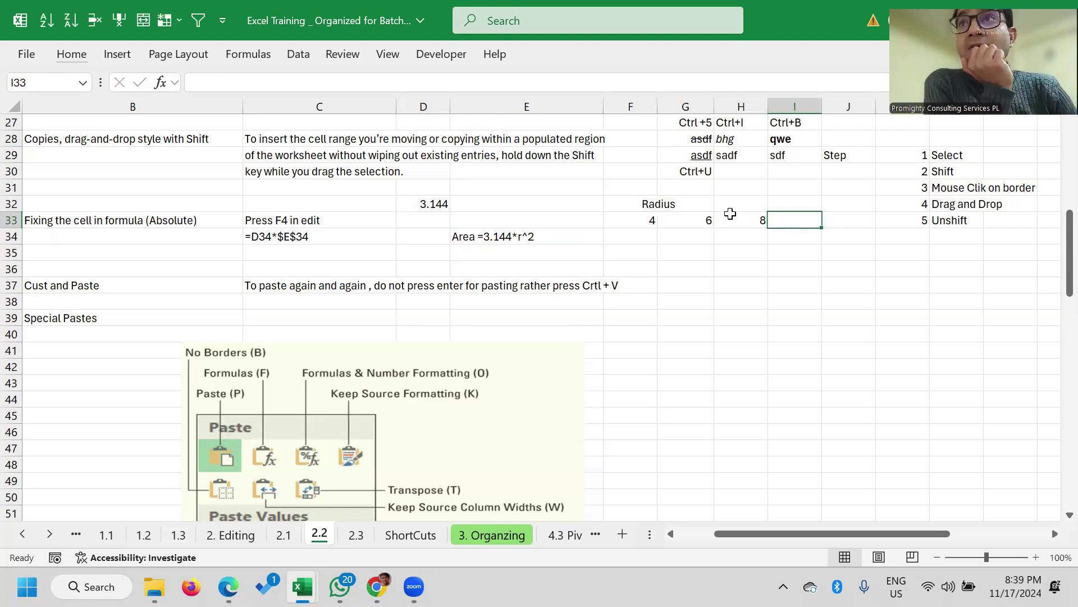
type("10")
key("Return")
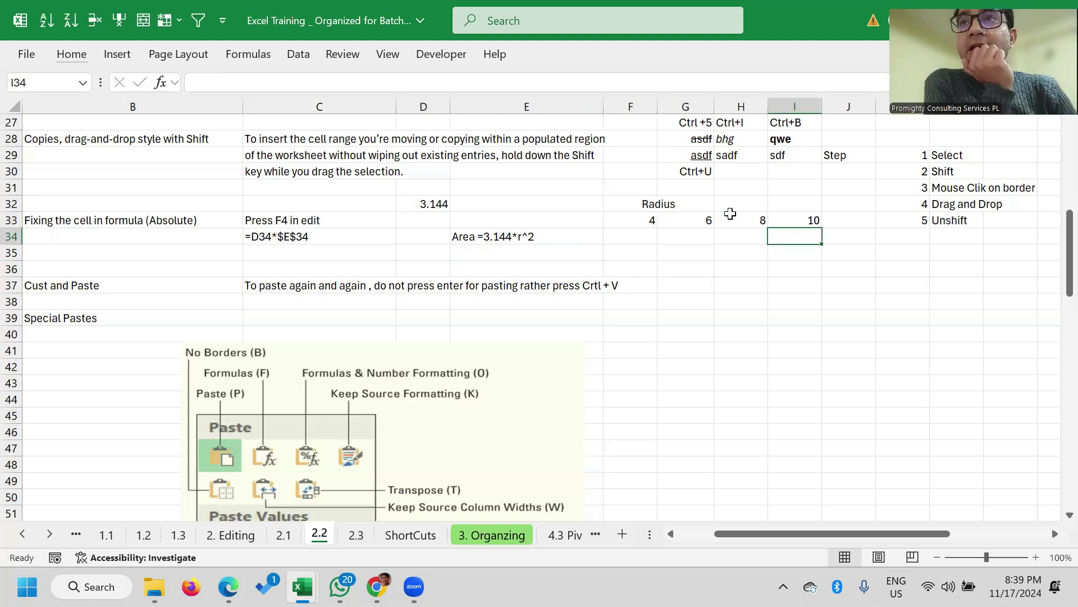
Start the F34 area formula with =D32, pointing at pi
left_click(730, 214)
key("Left")
key("Left")
key("Right")
key("Right")
key("Right")
key("Left")
key("Left")
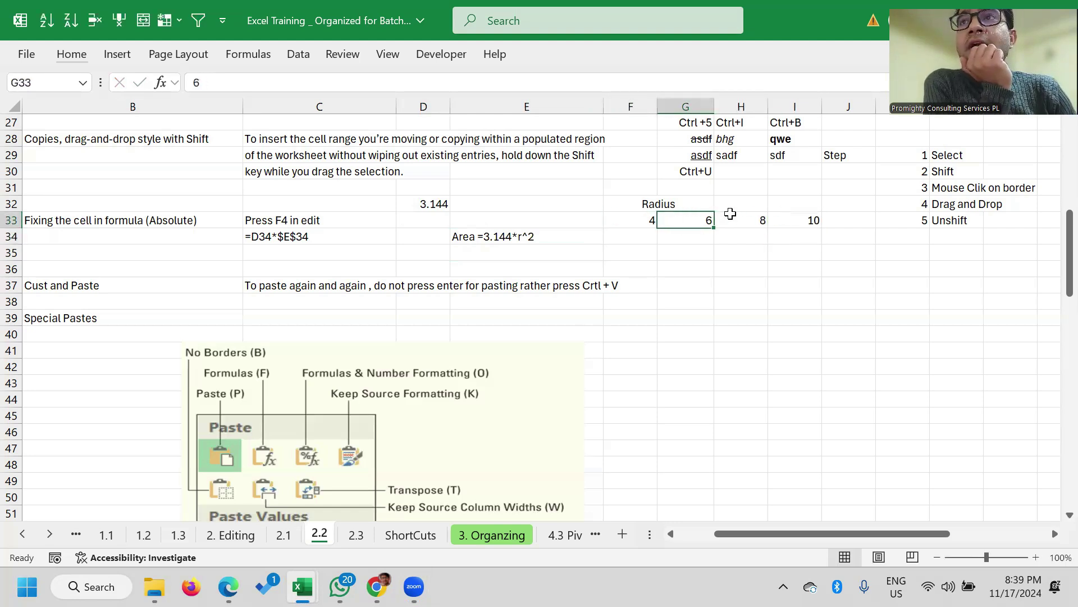
key("Left")
key("Down")
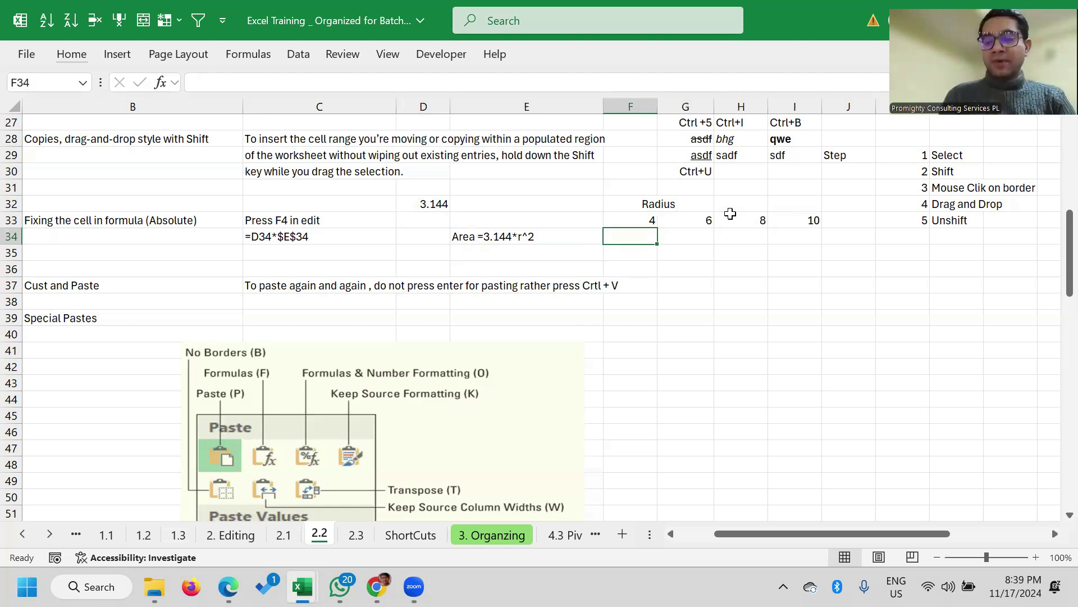
type("=")
key("Up")
key("Up")
key("Left")
key("Left")
key("Left")
key("Right")
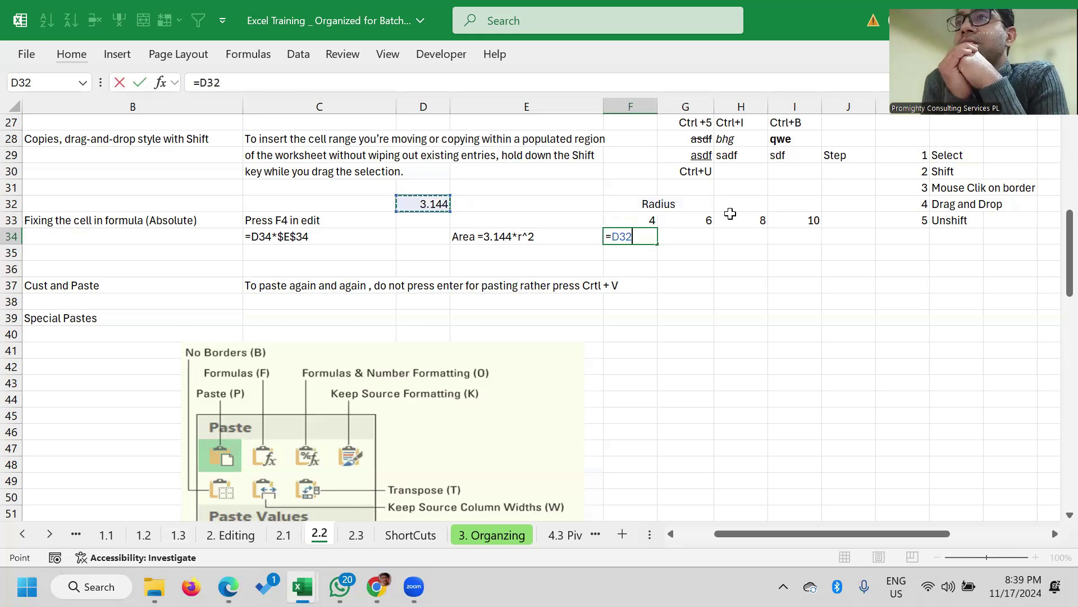
Complete F34's formula as =D32*F33^2 so it shows the area 50.304
type("*")
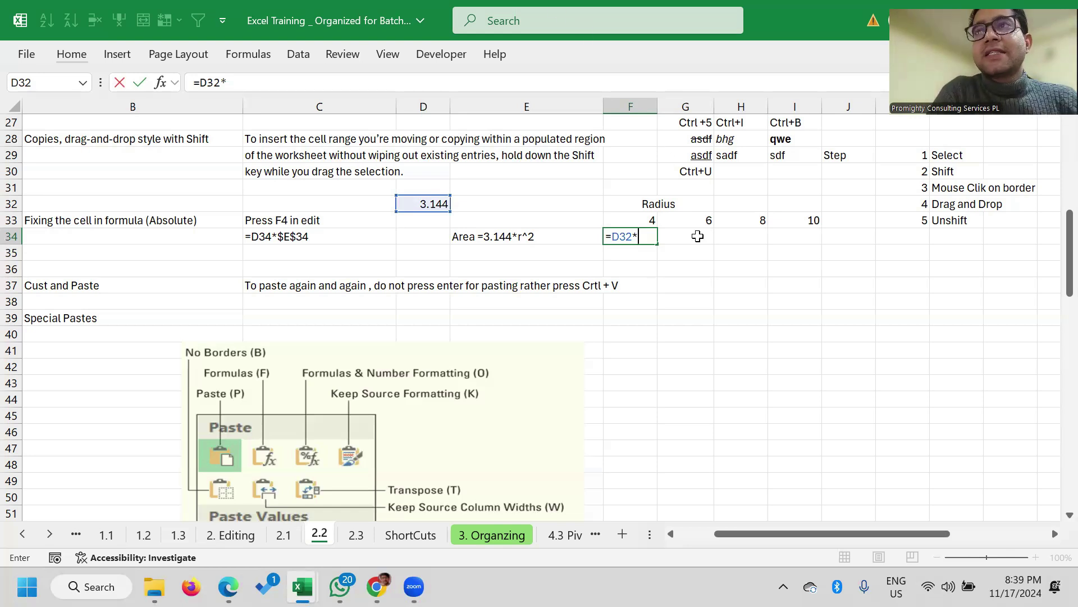
left_click(650, 220)
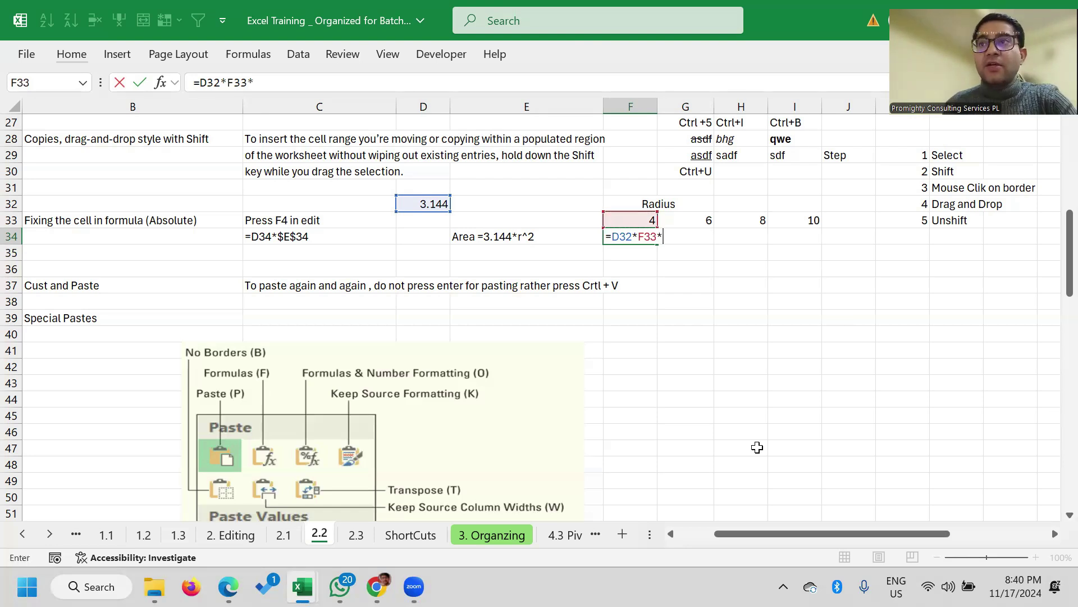
left_click(627, 218)
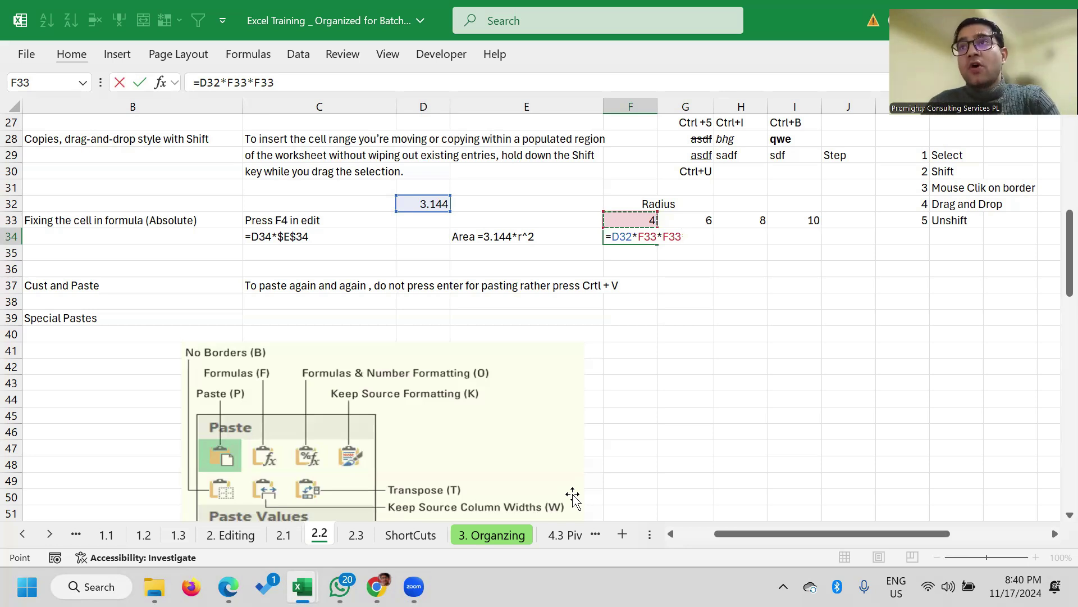
key("BackSpace")
key("BackSpace")
key("BackSpace")
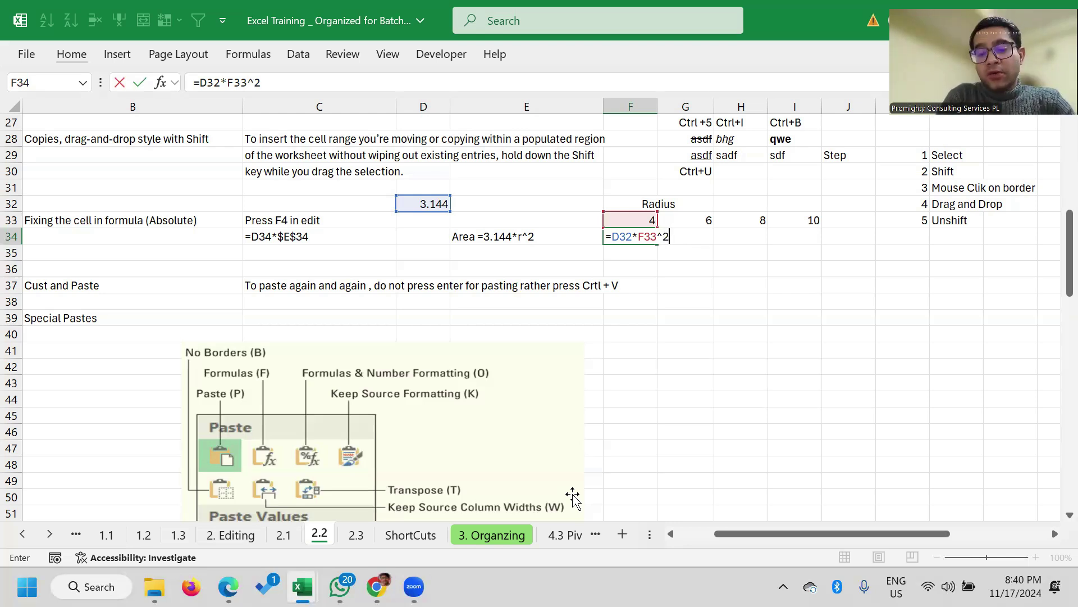
key("ctrl+Return")
key("Up")
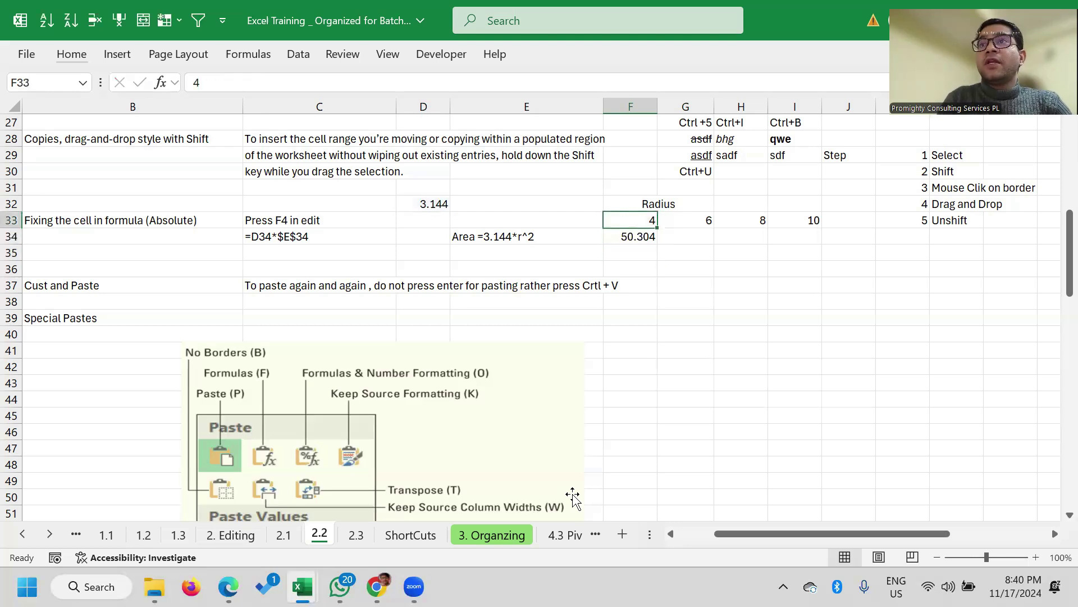
key("Down")
key("Up")
key("Down")
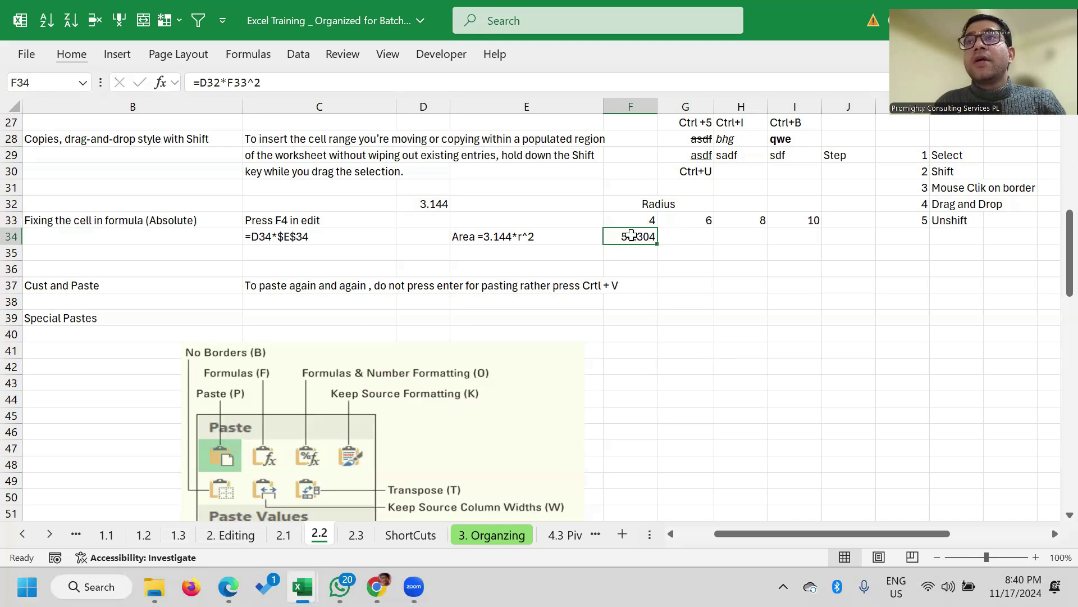
left_click(680, 234)
left_click(742, 236)
left_click(795, 237)
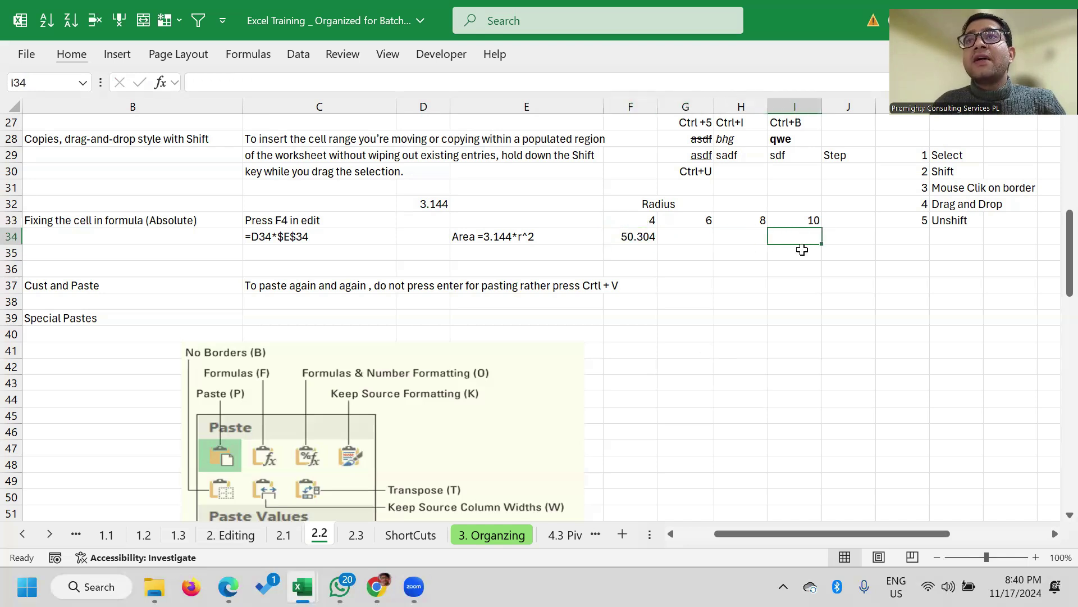
left_click_drag(665, 236, 778, 238)
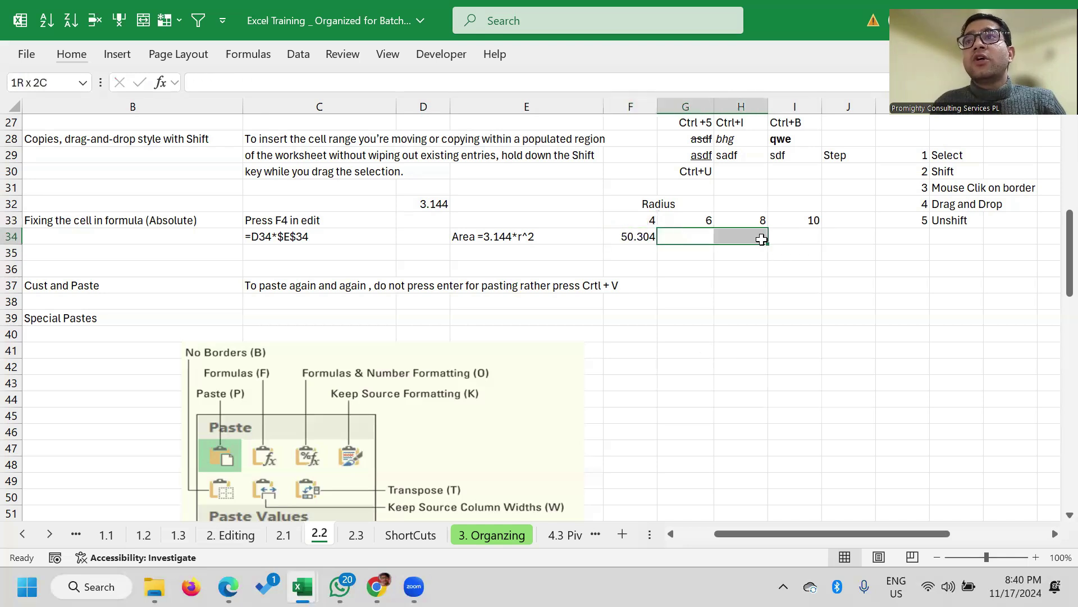
left_click(645, 238)
left_click(680, 241)
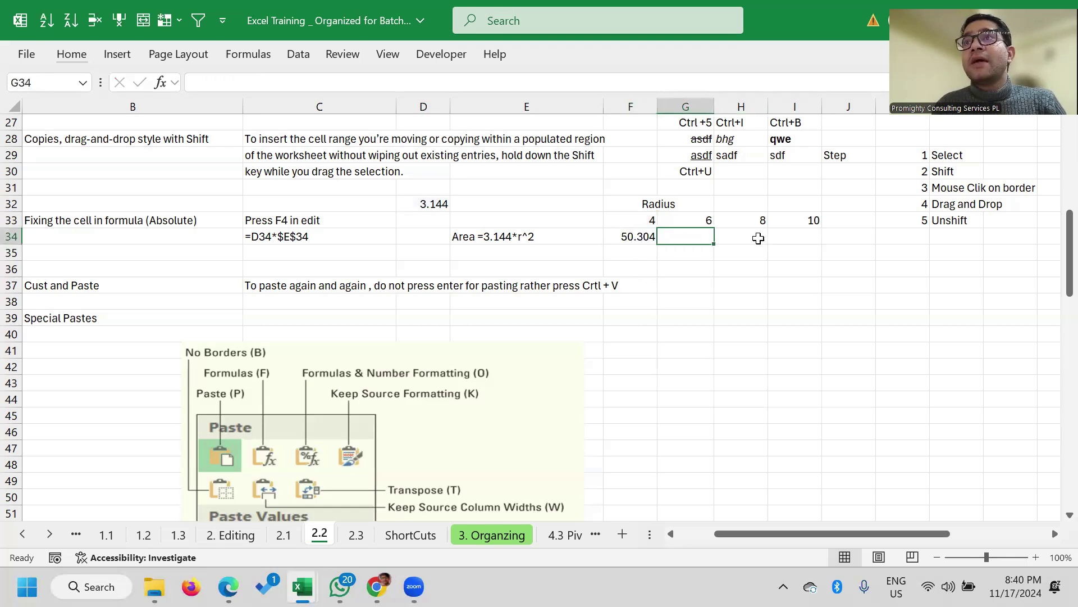
left_click(626, 236)
left_click(697, 240)
left_click(758, 236)
left_click(783, 236)
left_click(694, 236)
left_click(752, 237)
left_click(787, 237)
left_click(711, 238)
left_click(746, 236)
left_click(795, 239)
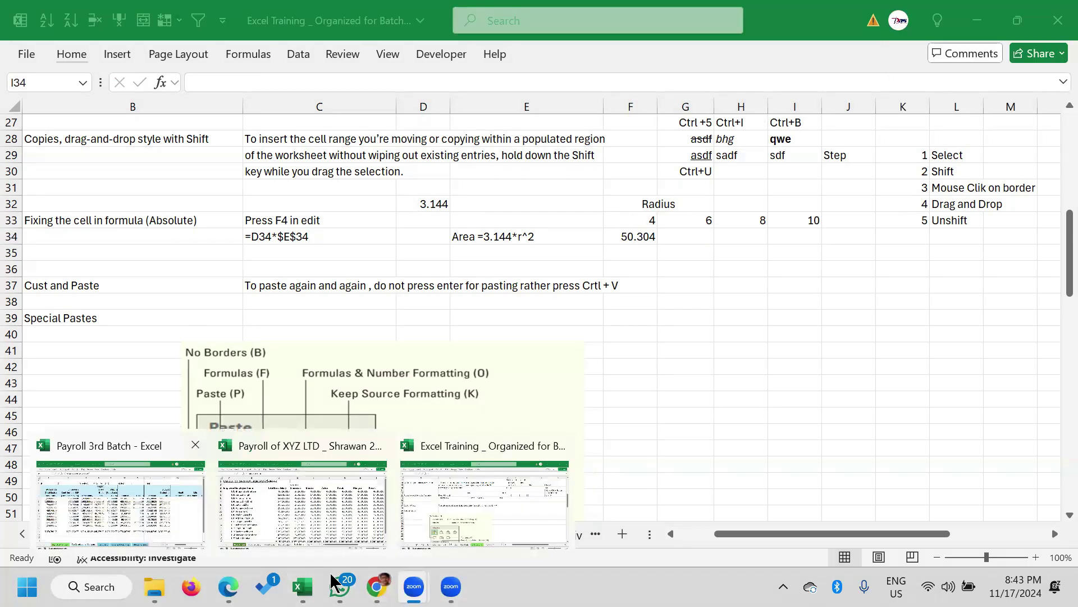
left_click(482, 494)
left_click(798, 250)
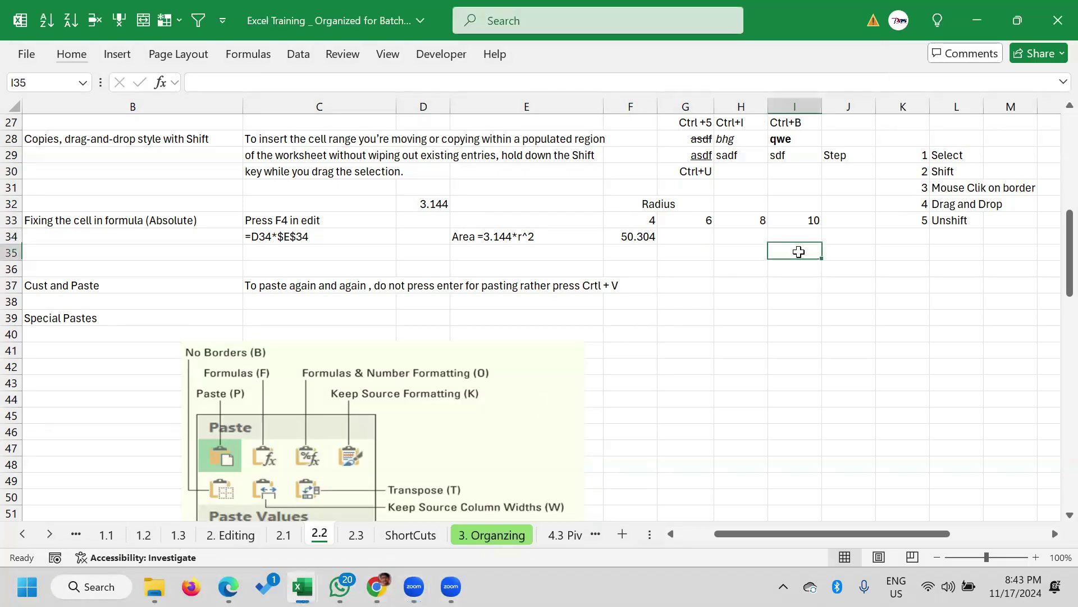
left_click(685, 233)
key("Right")
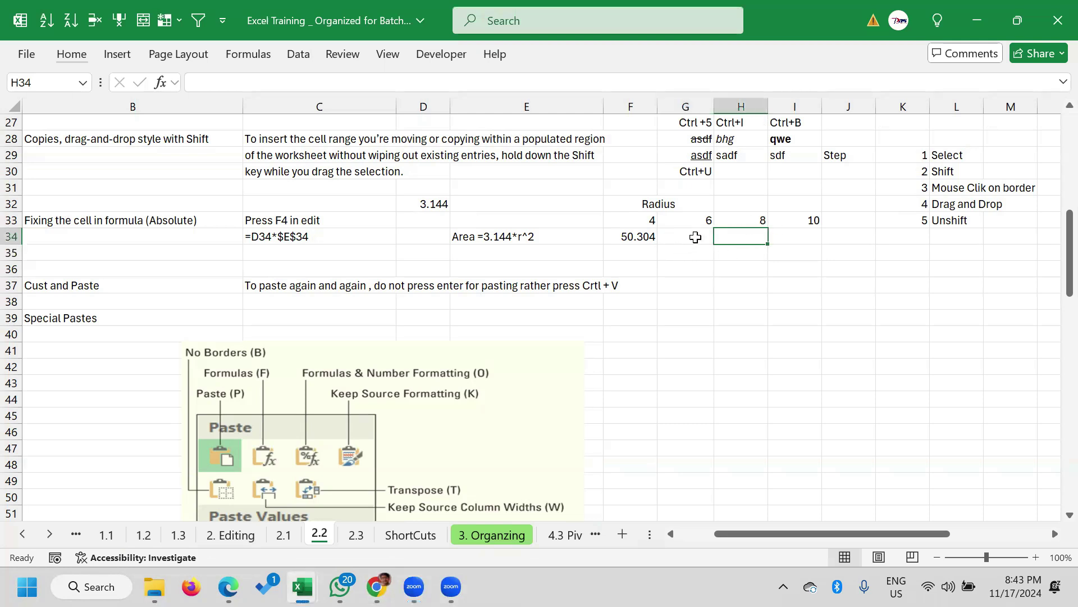
left_click(686, 252)
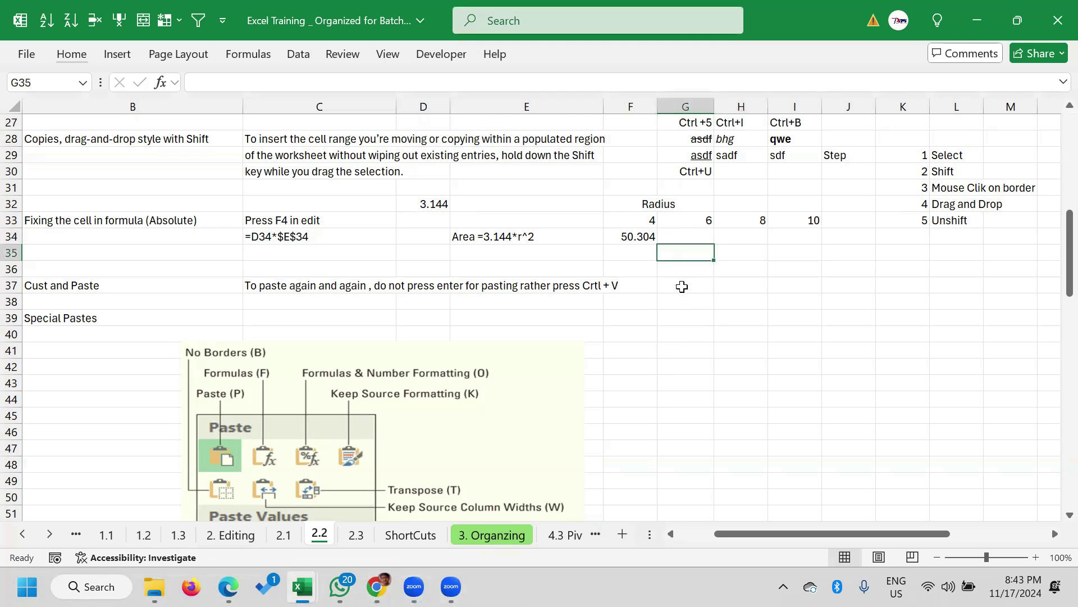
key("Up")
key("Left")
key("F2")
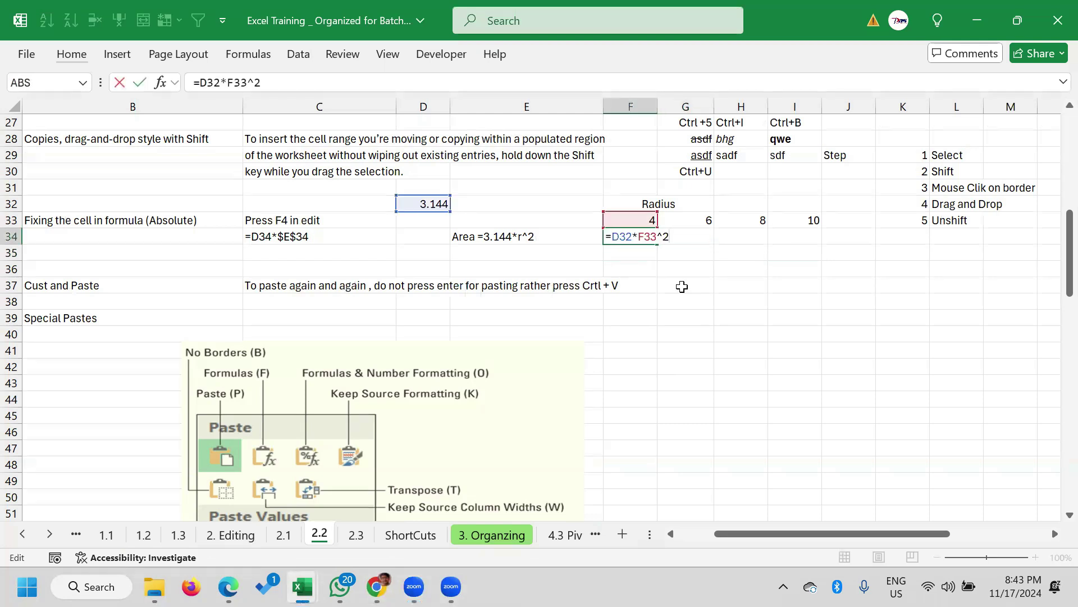
left_click(682, 287)
left_click(621, 253)
left_click(635, 234)
left_click(680, 253)
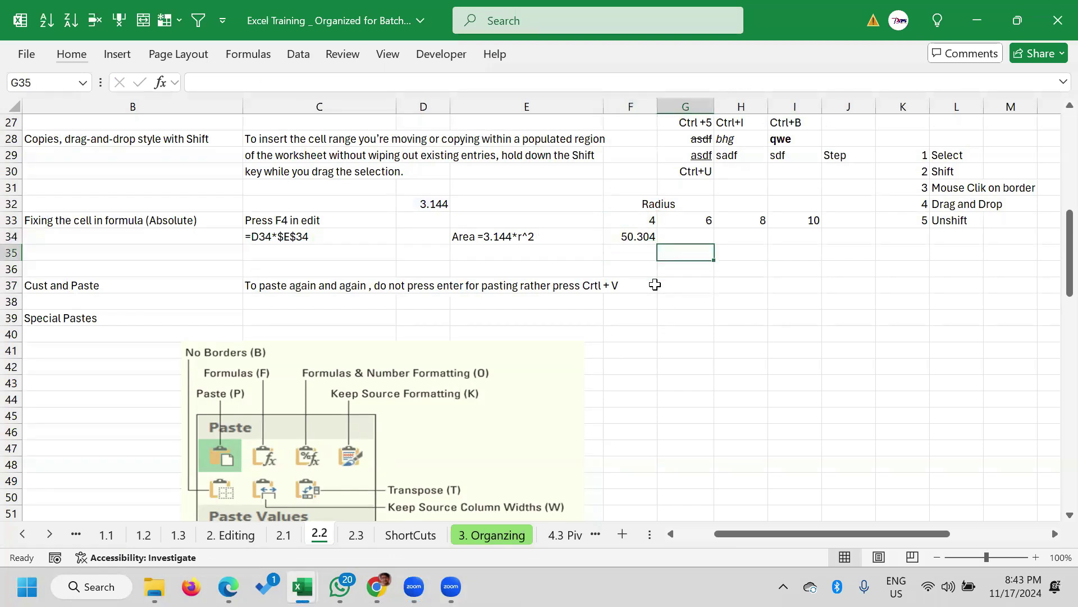
Copy the F34 area formula and paste it across G34:I34
left_click(639, 231)
key("ctrl+c")
key("shift+Right")
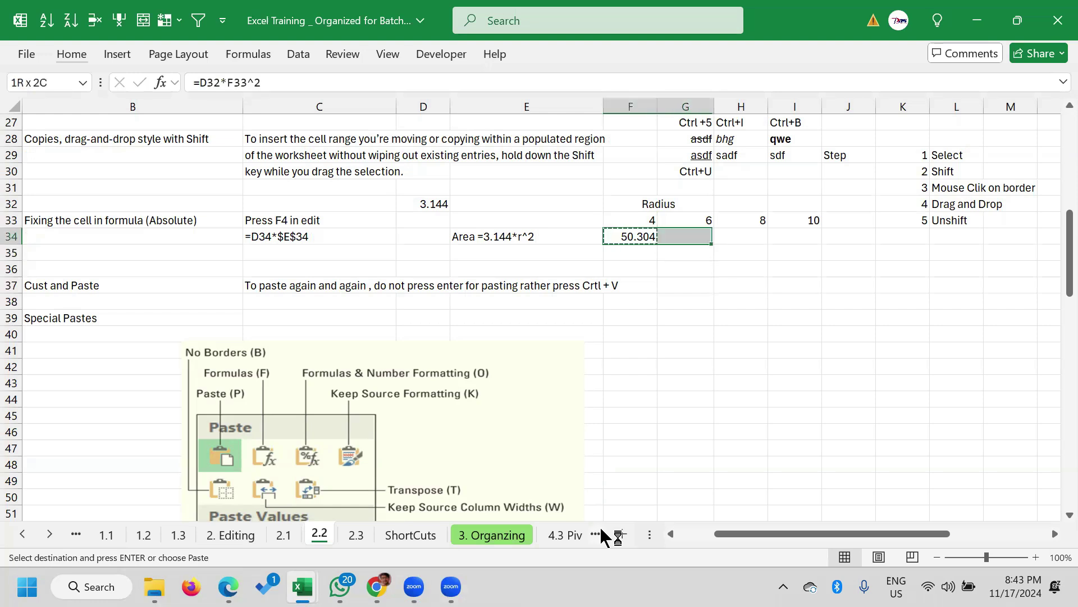
key("shift+Right")
key("shift+Right")
key("ctrl+v")
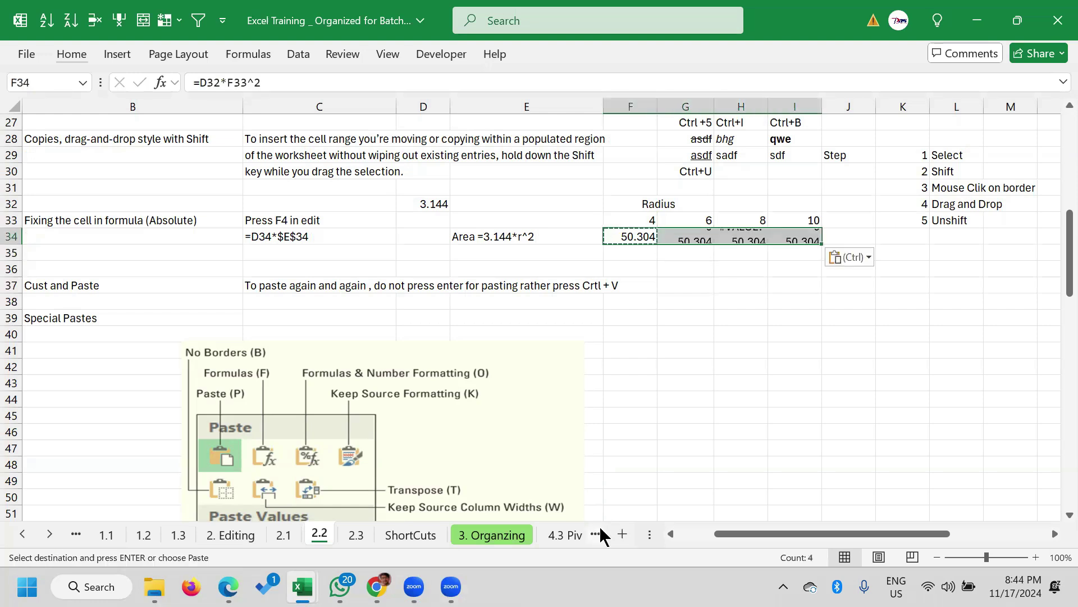
key("Escape")
key("Down")
key("Up")
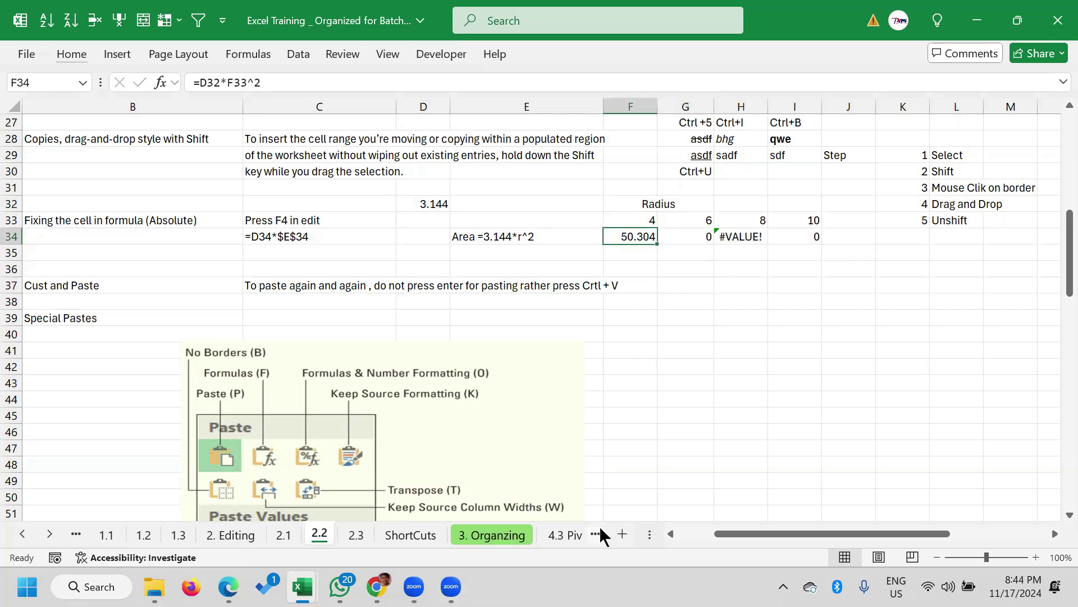
key("Right")
key("Right")
key("Right")
Select the row 34 area results and paste the formula over them again
key("Left")
key("Left")
key("Left")
key("shift+Right")
key("shift+Right")
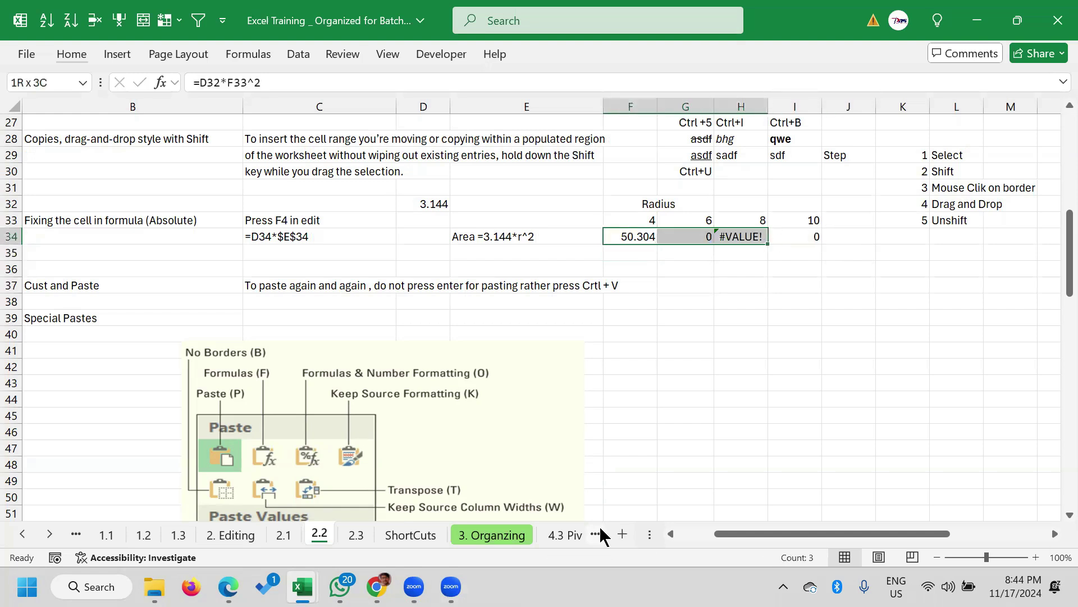
key("shift+Right")
key("shift+Right")
key("shift+Left")
key("ctrl+v")
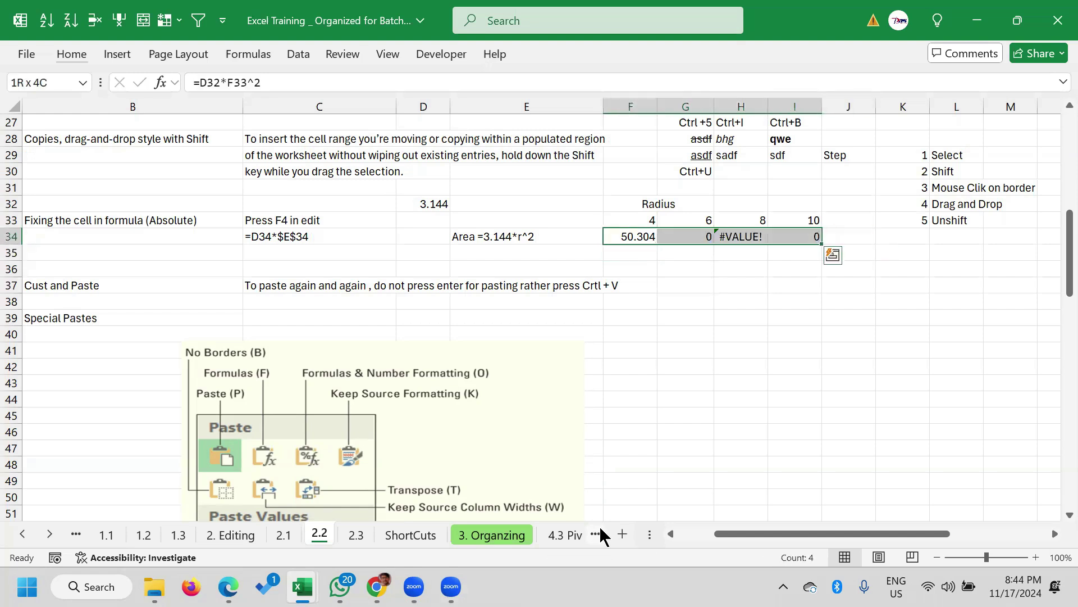
key("Left")
key("Right")
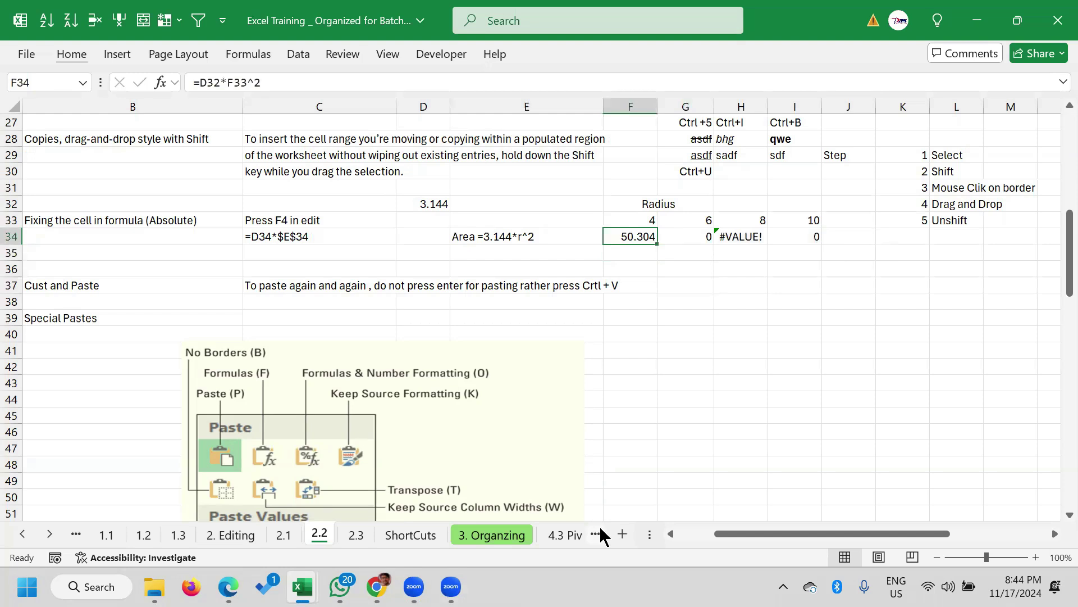
Recopy F34 into G34:I34, leaving shifted results 0, #VALUE! and 0
key("ctrl+c")
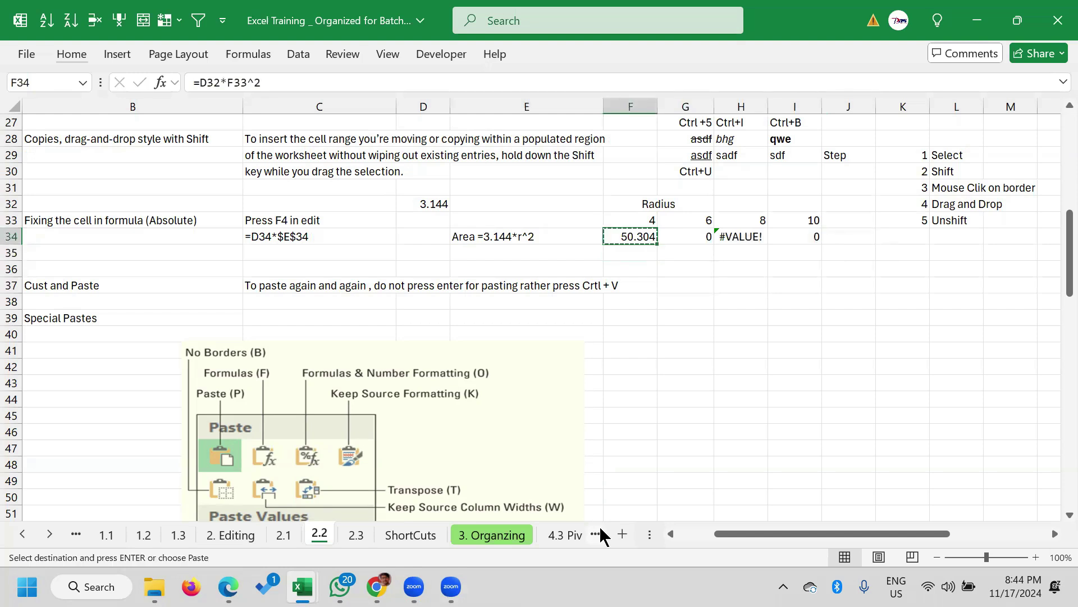
key("Right")
key("shift+Right")
key("shift+Right")
key("ctrl+v")
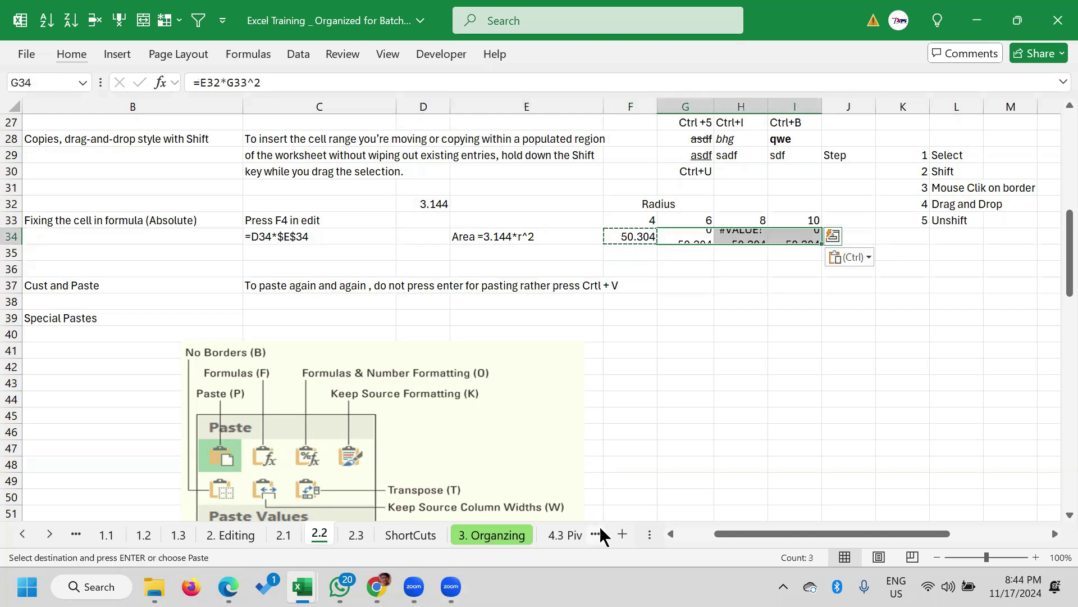
key("Down")
key("Up")
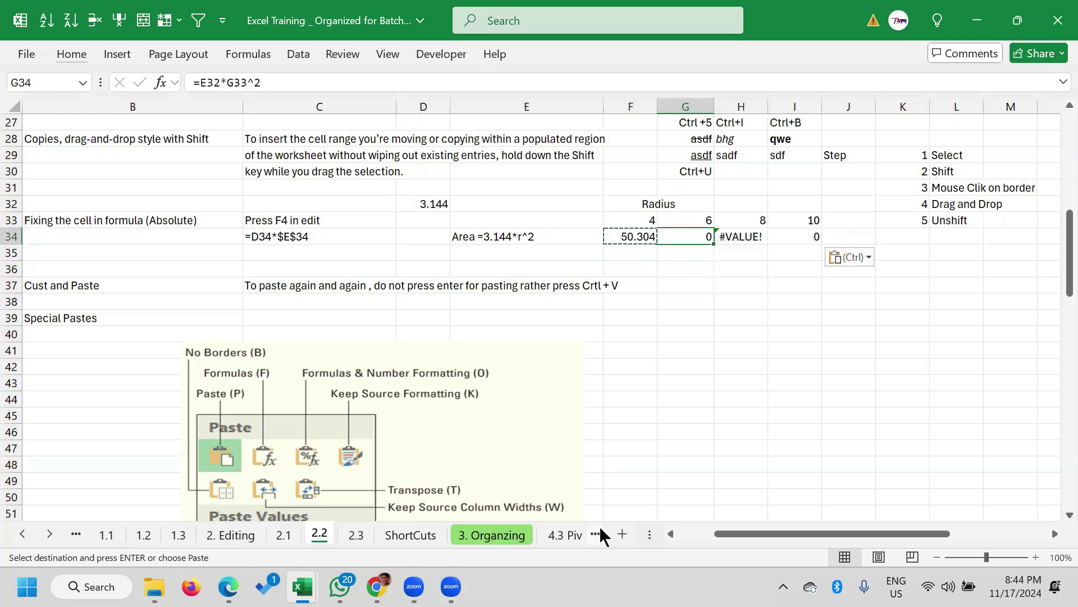
key("Down")
key("Down")
key("Escape")
key("Up")
key("Up")
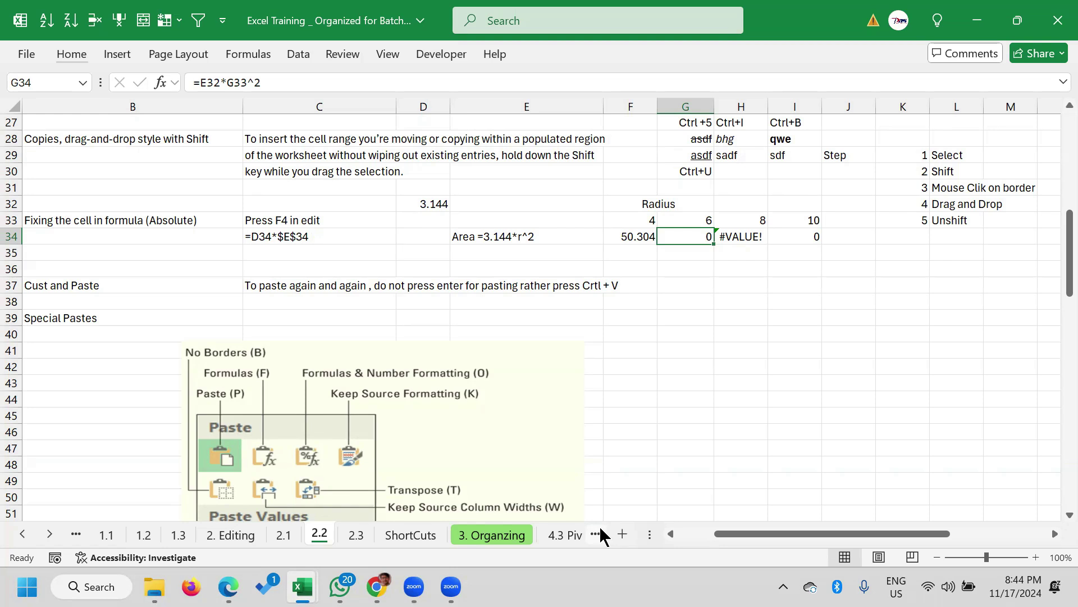
key("Left")
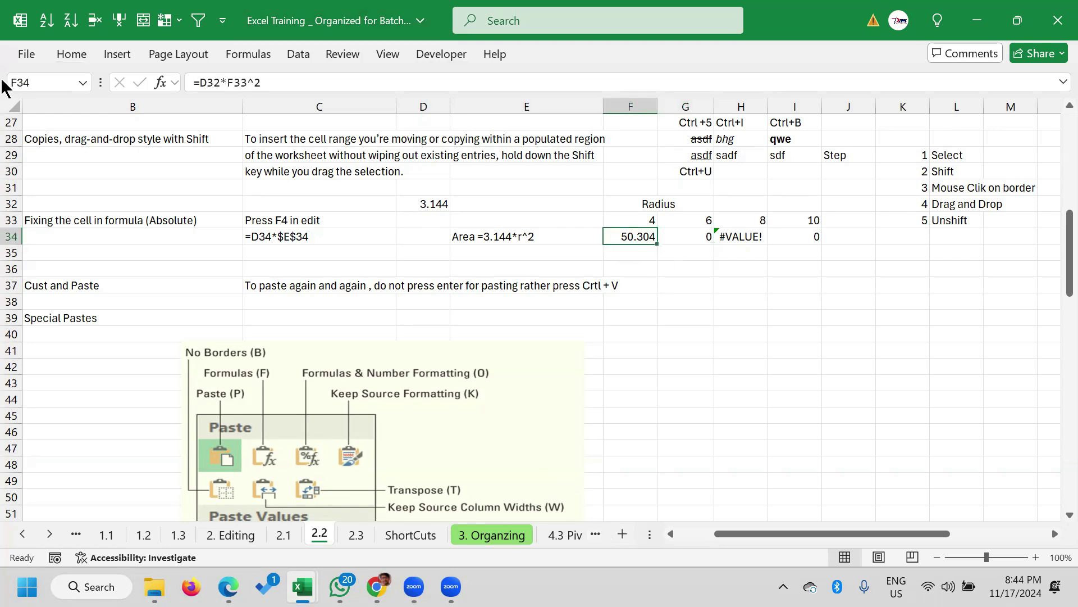
left_click(201, 82)
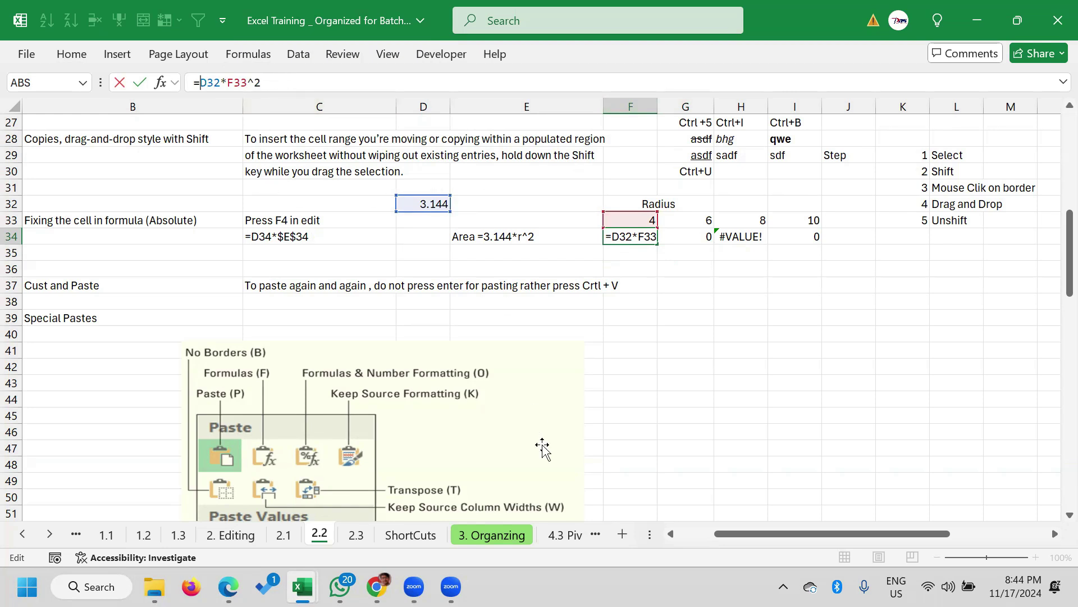
left_click(663, 331)
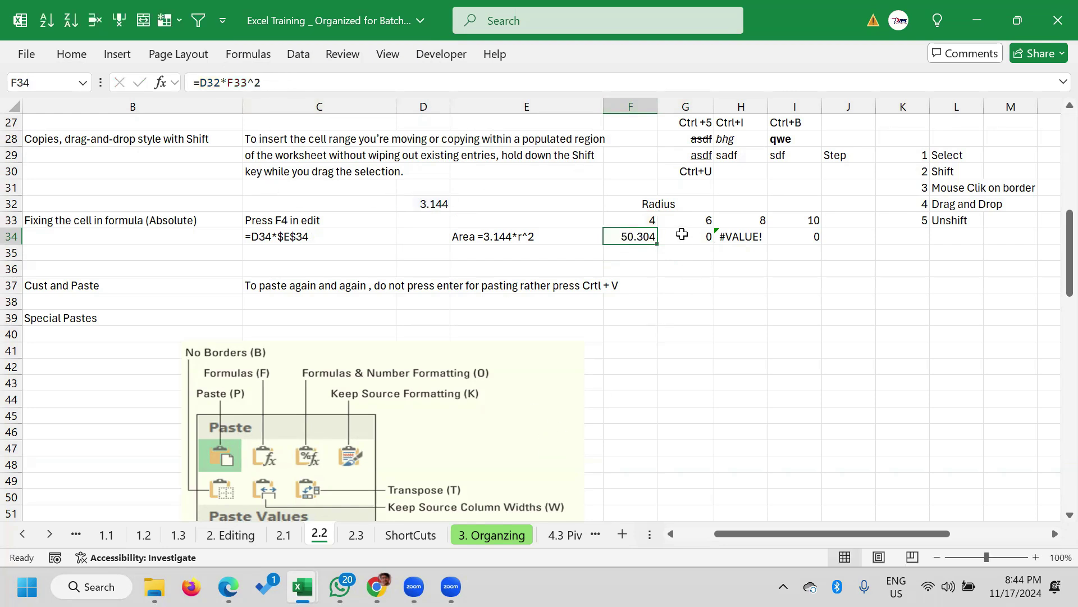
left_click(682, 236)
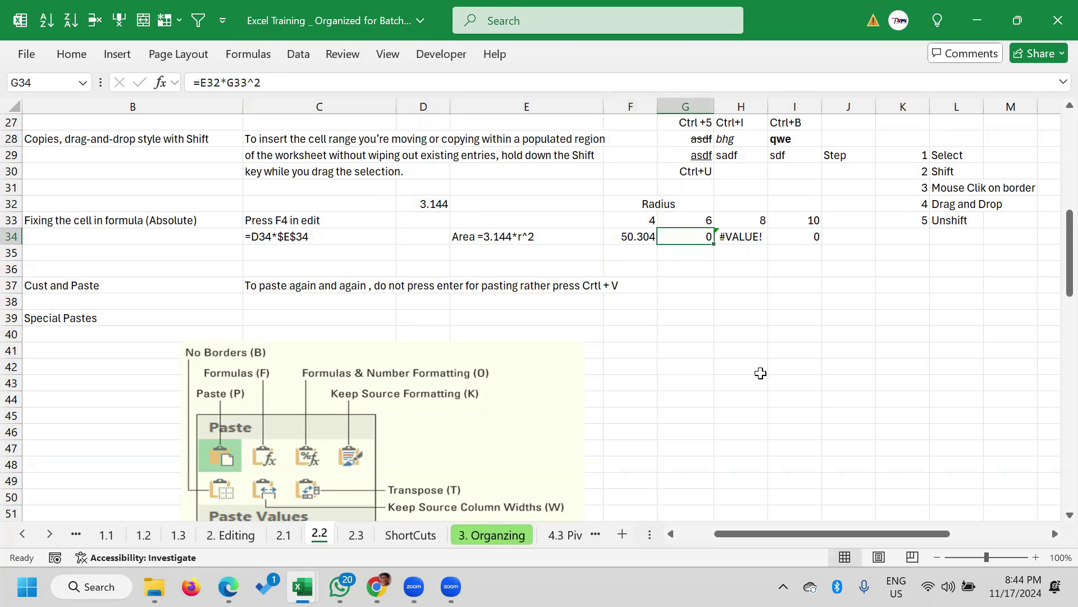
key("F2")
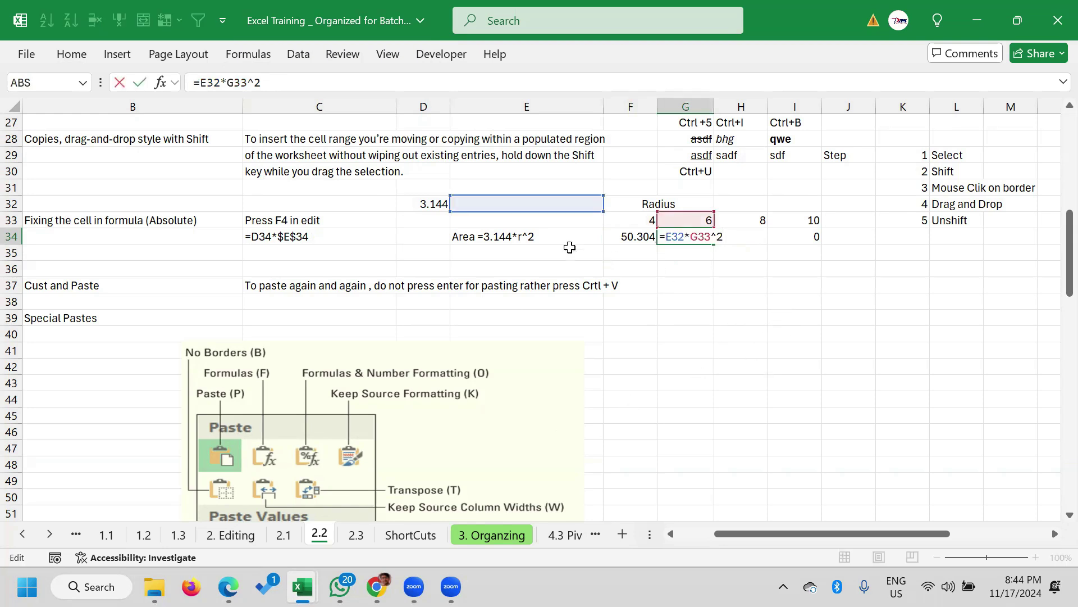
key("Escape")
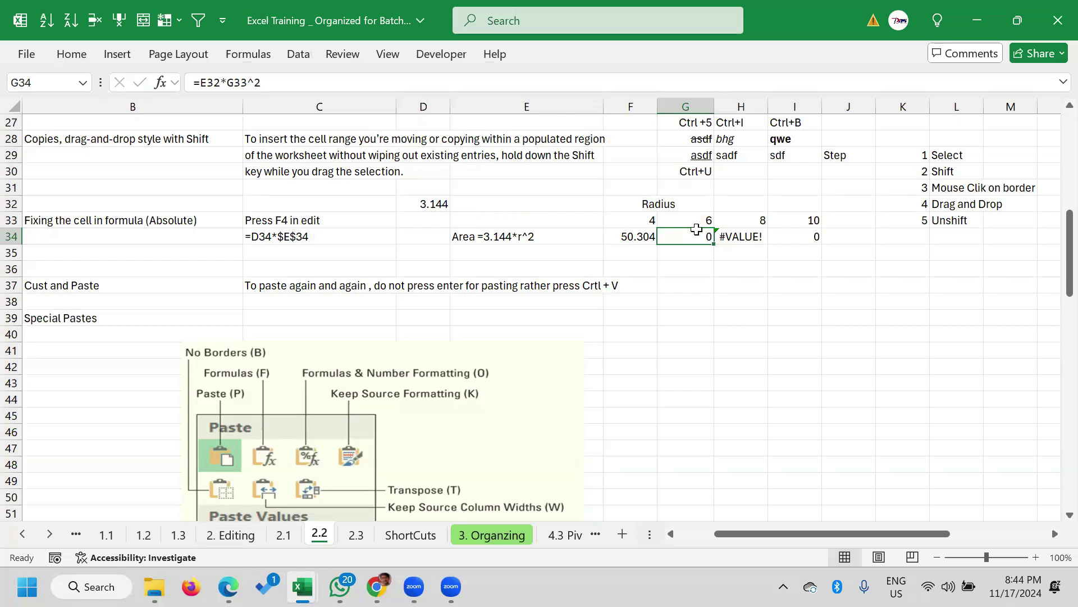
key("F2")
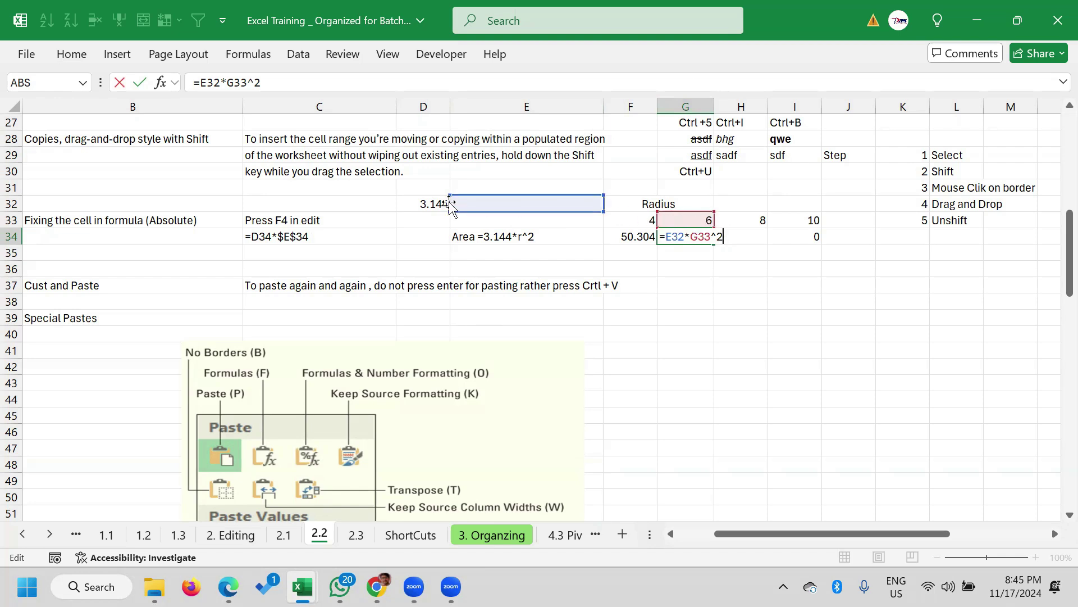
key("Return")
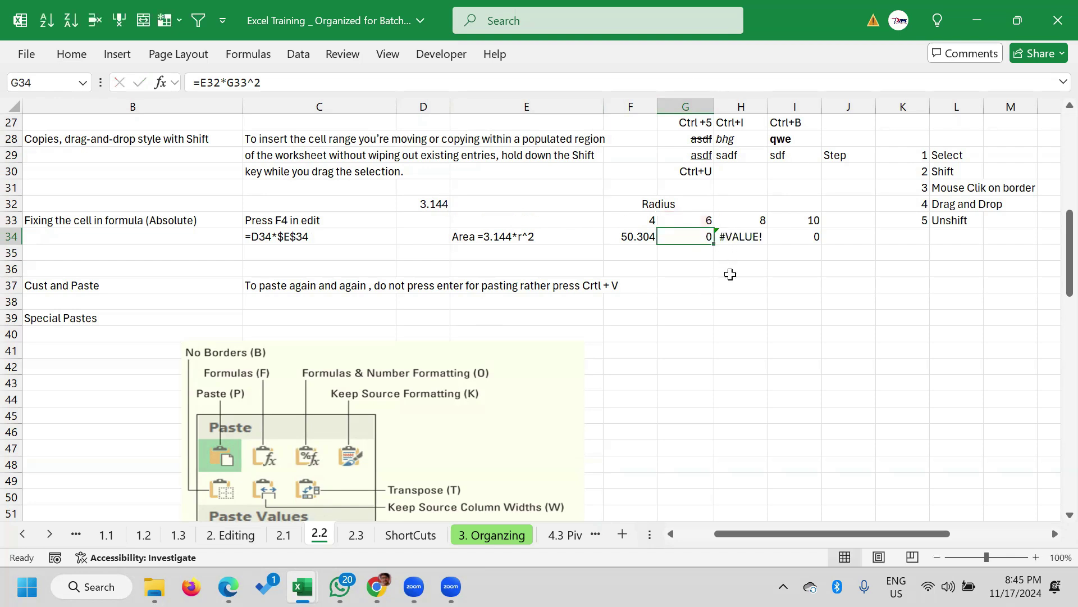
left_click(758, 218)
left_click(743, 236)
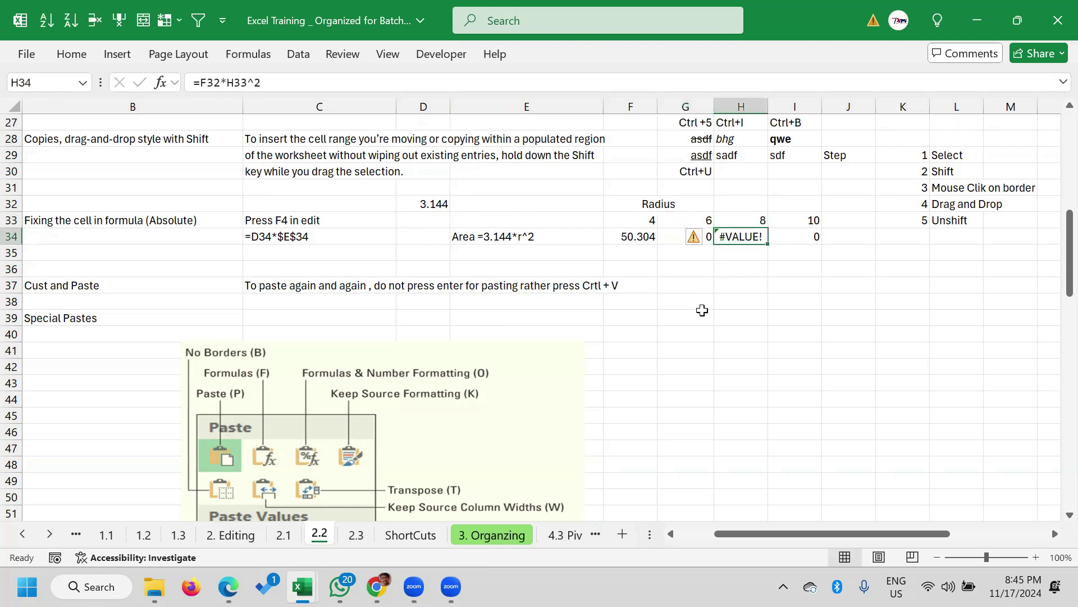
key("F2")
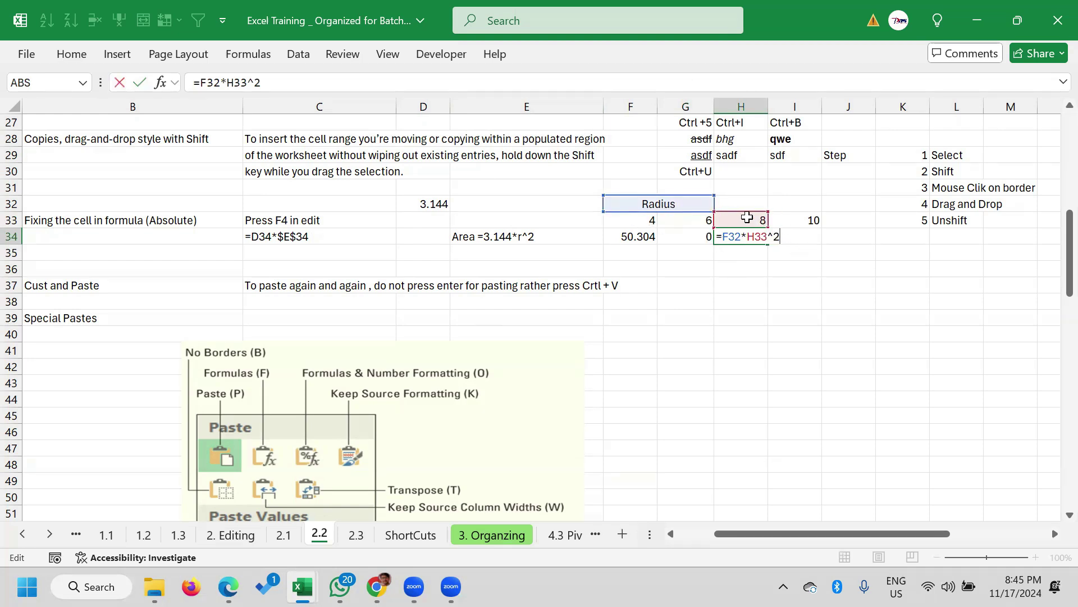
key("ctrl+Return")
double_click(800, 236)
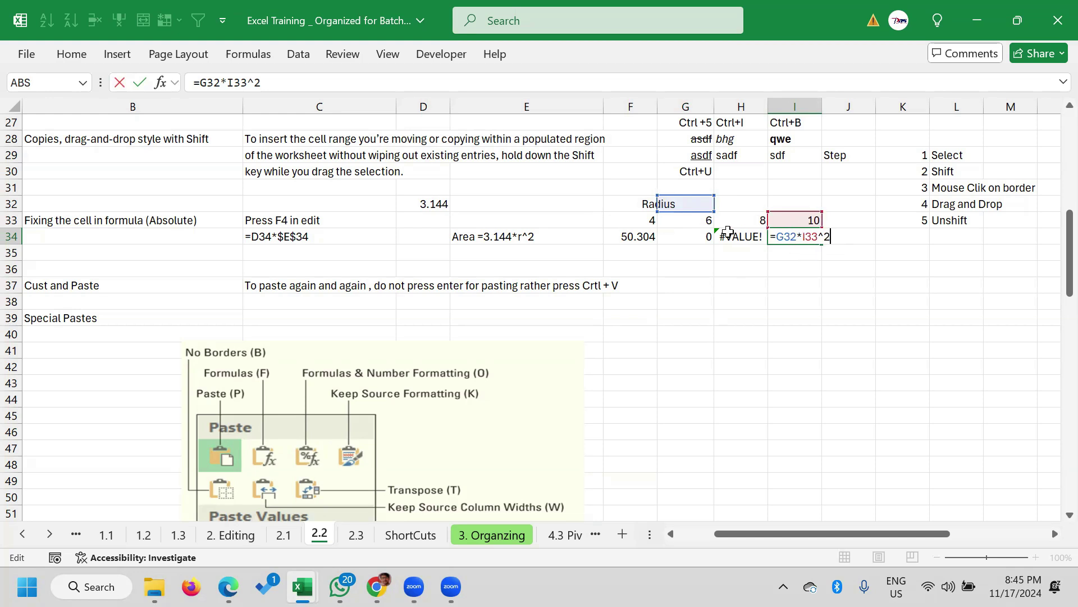
key("ctrl+Return")
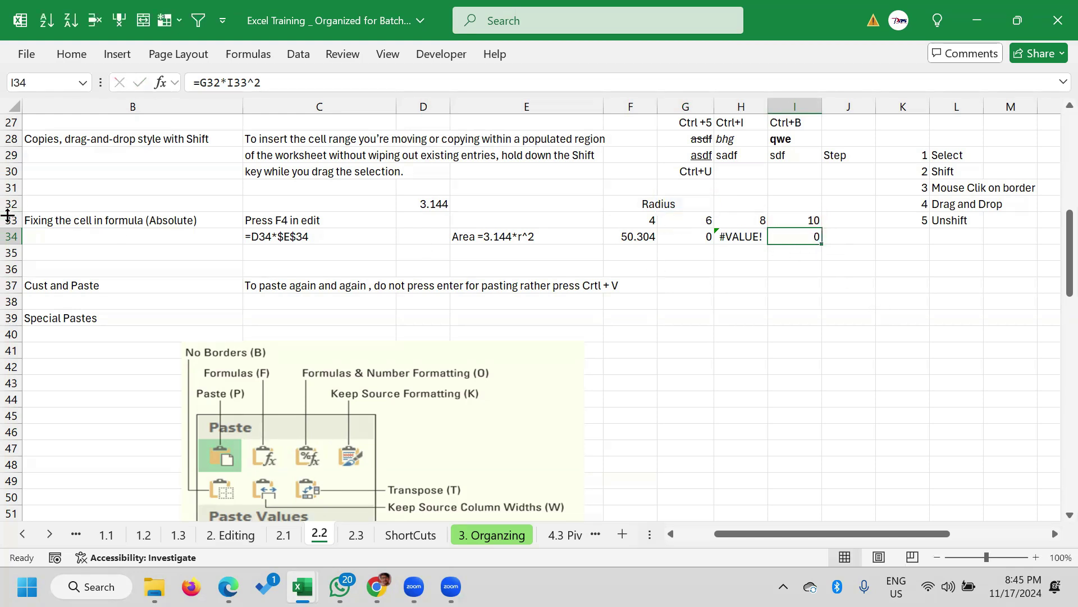
left_click(620, 220)
left_click(707, 219)
left_click(753, 220)
left_click(828, 220)
left_click(798, 220)
left_click(649, 218)
left_click(693, 219)
left_click(747, 219)
left_click(802, 219)
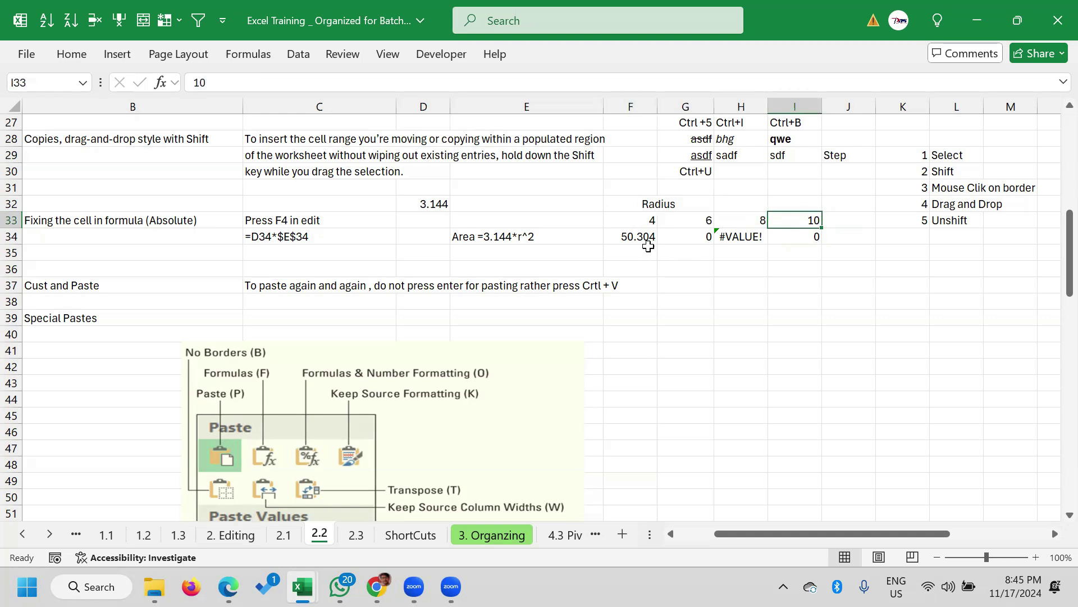
left_click(614, 235)
left_click(696, 236)
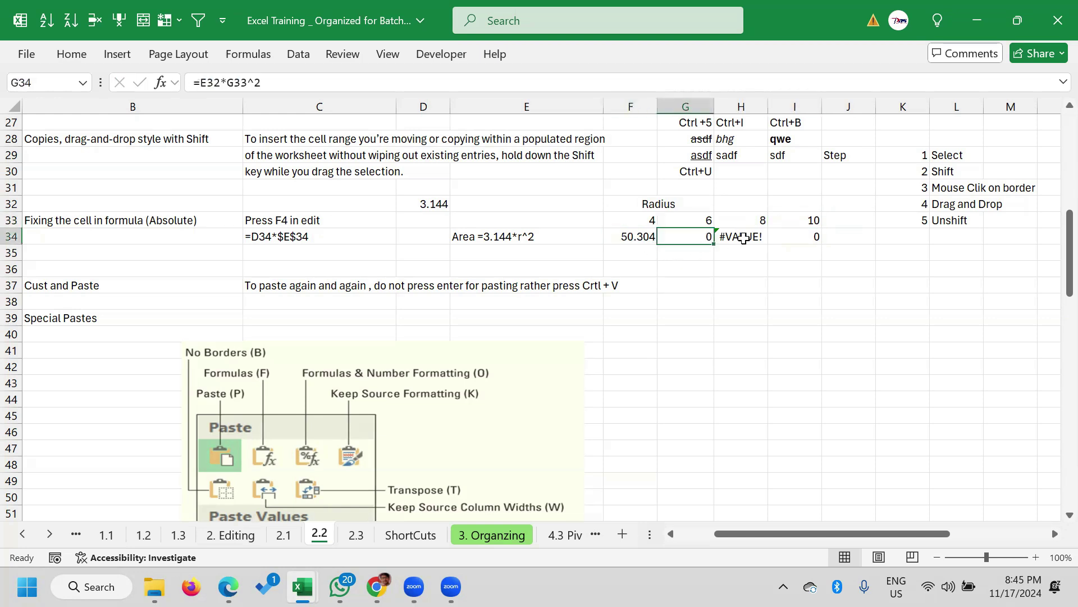
left_click(437, 207)
left_click(492, 208)
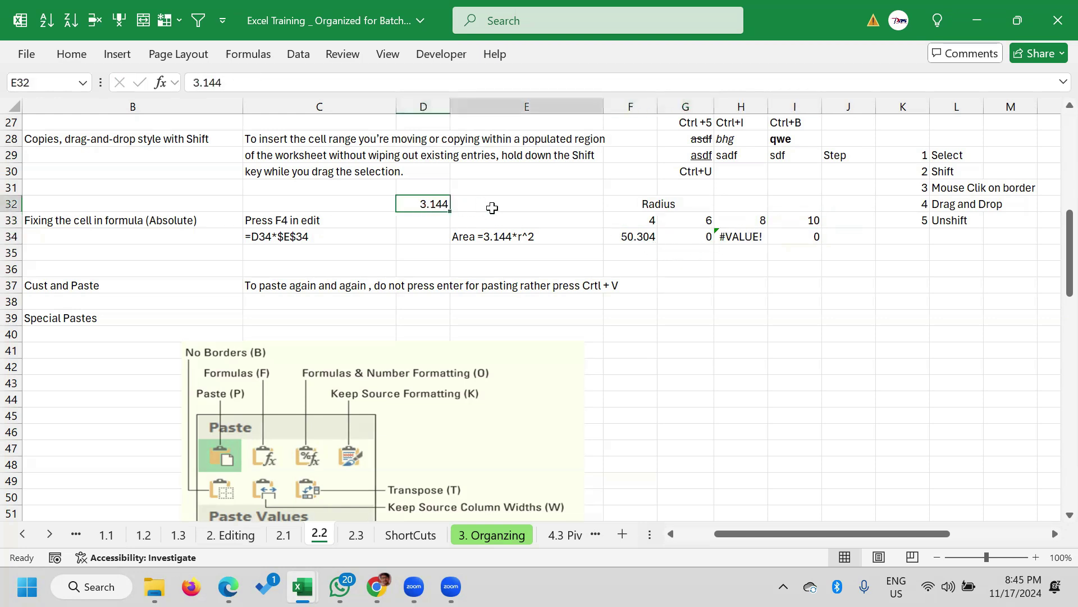
left_click(624, 207)
left_click(750, 207)
left_click(809, 208)
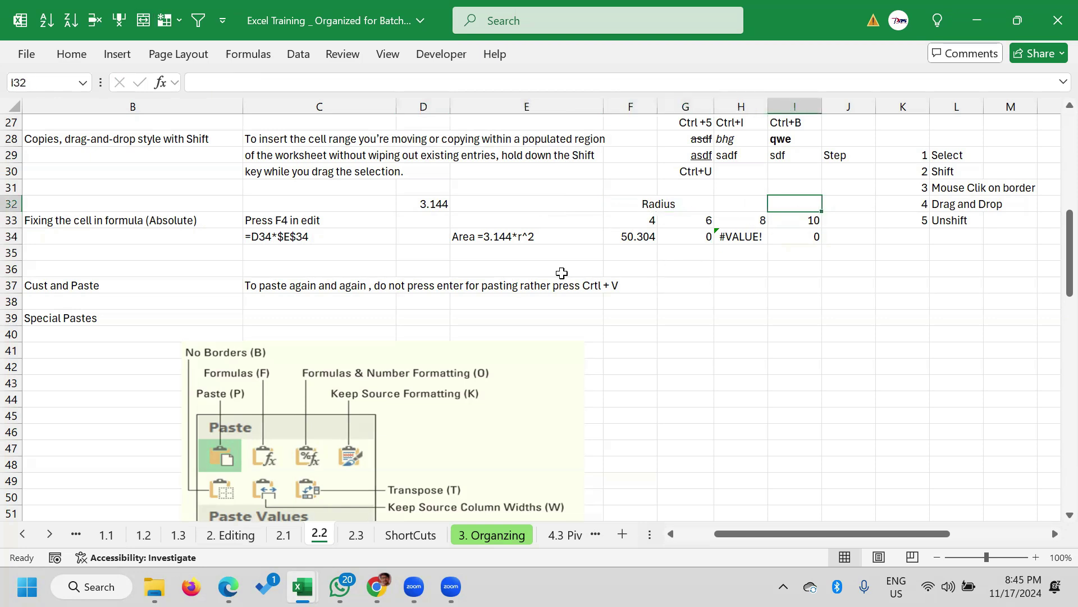
left_click(651, 266)
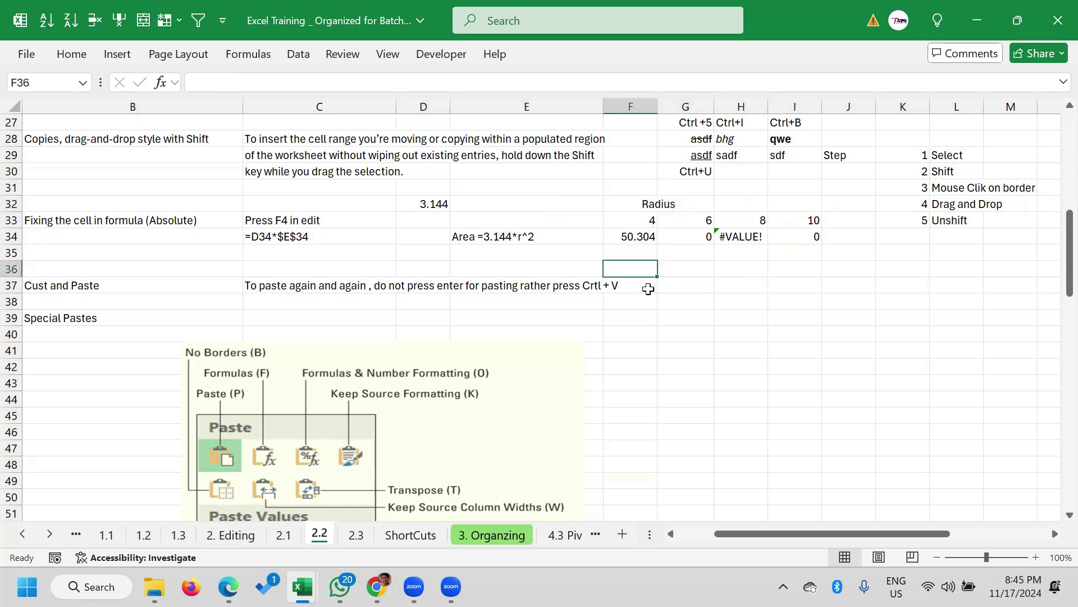
Inspect F34's =D32*F33^2 references, trying other radius cells, then cancel the edit
left_click(642, 240)
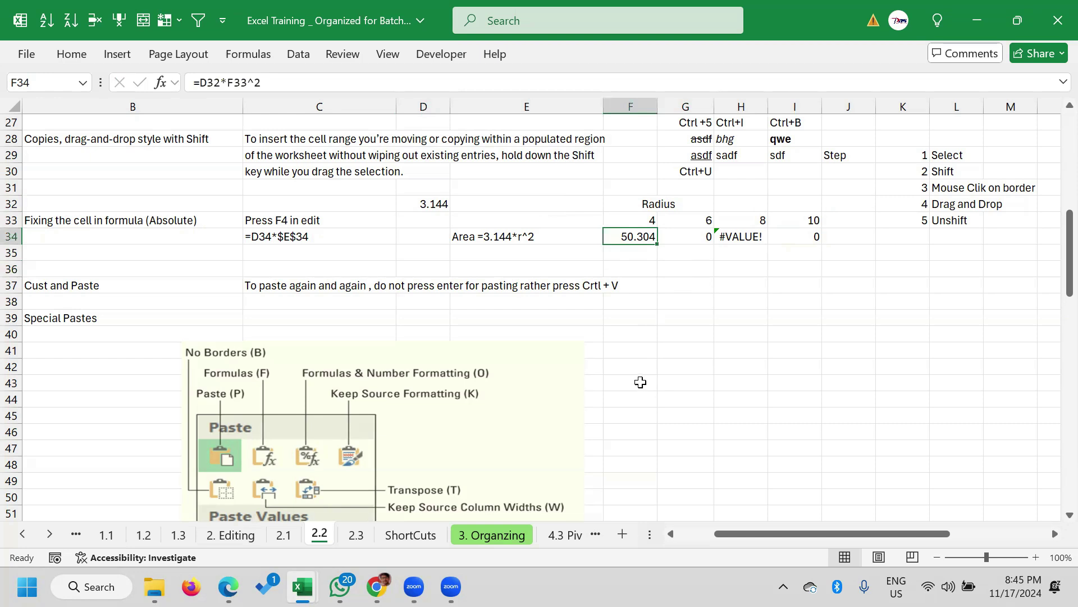
double_click(622, 237)
left_click_drag(609, 236, 675, 240)
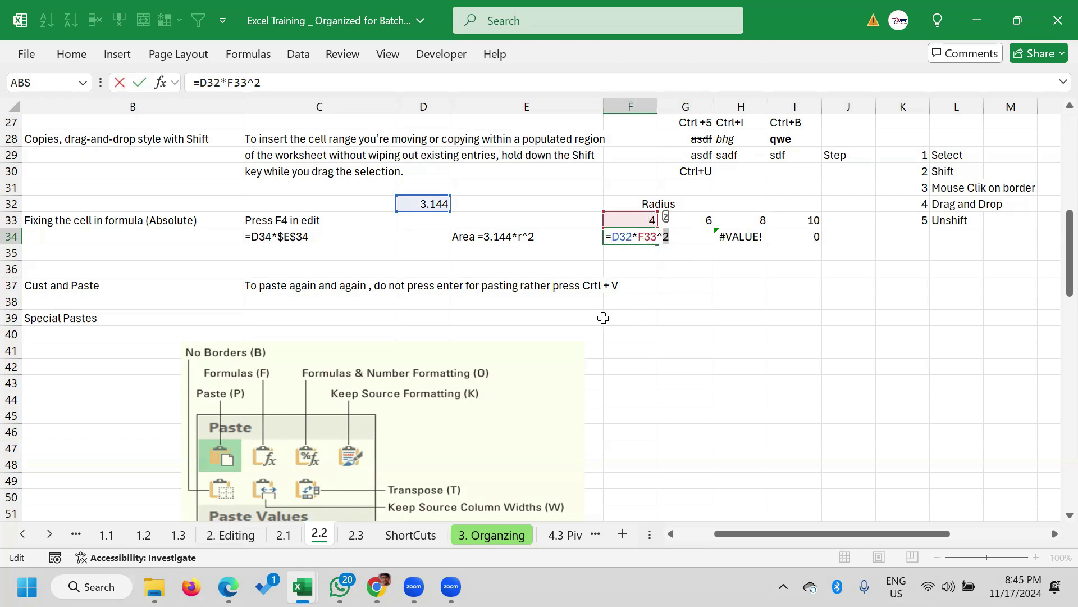
left_click_drag(611, 240, 657, 239)
left_click(647, 300)
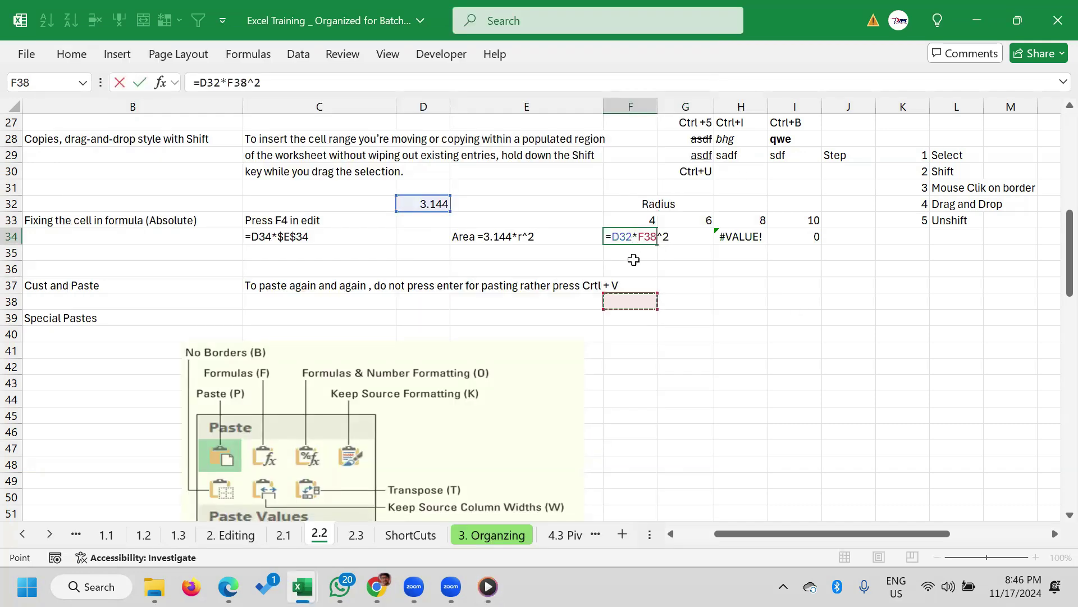
left_click(632, 253)
key("Escape")
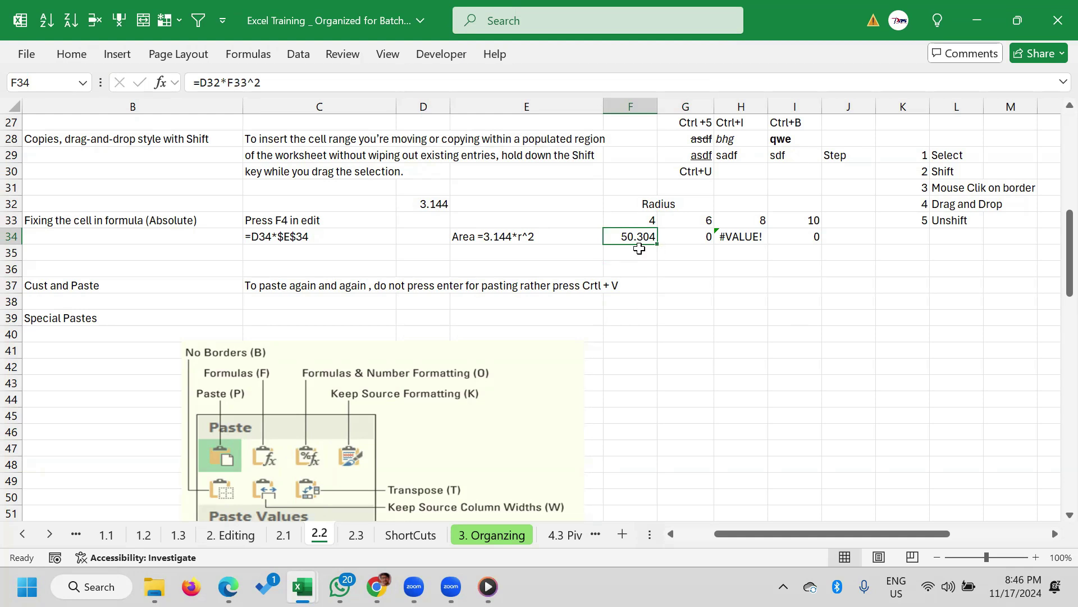
key("F2")
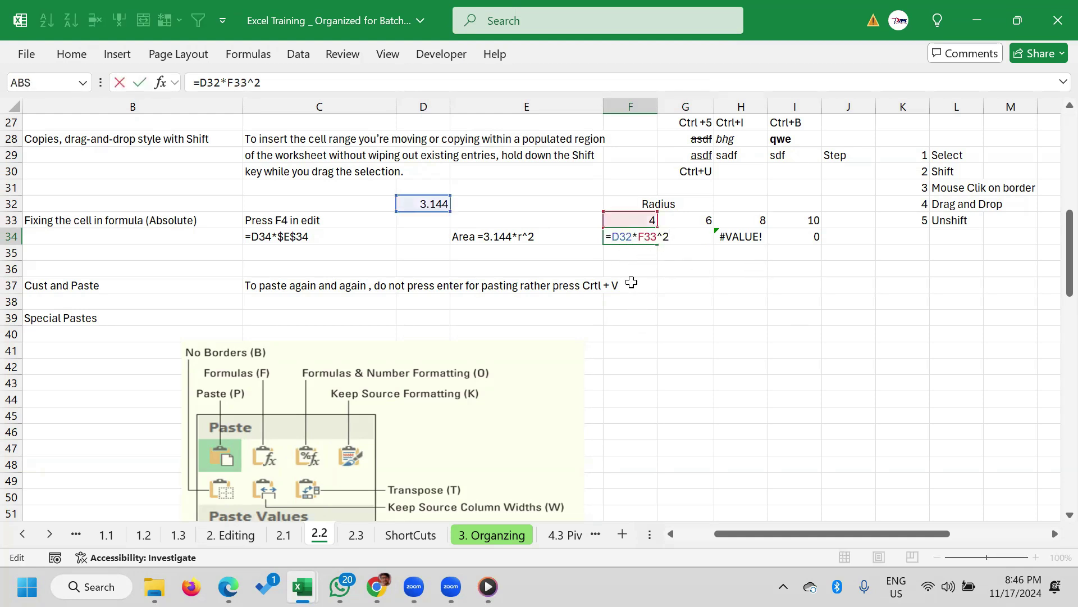
mouse_move(619, 230)
left_mouse_down()
mouse_move(632, 235)
mouse_move(625, 251)
mouse_move(628, 238)
left_mouse_up()
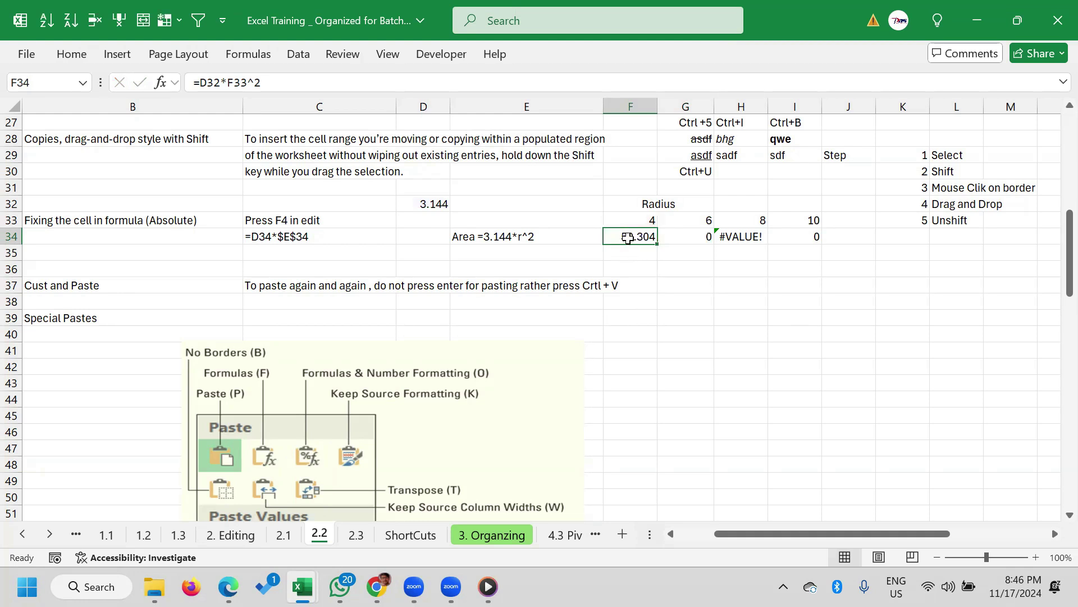
Copy the F34 area formula into F35 and inspect its shifted references
key("ctrl+c")
key("Down")
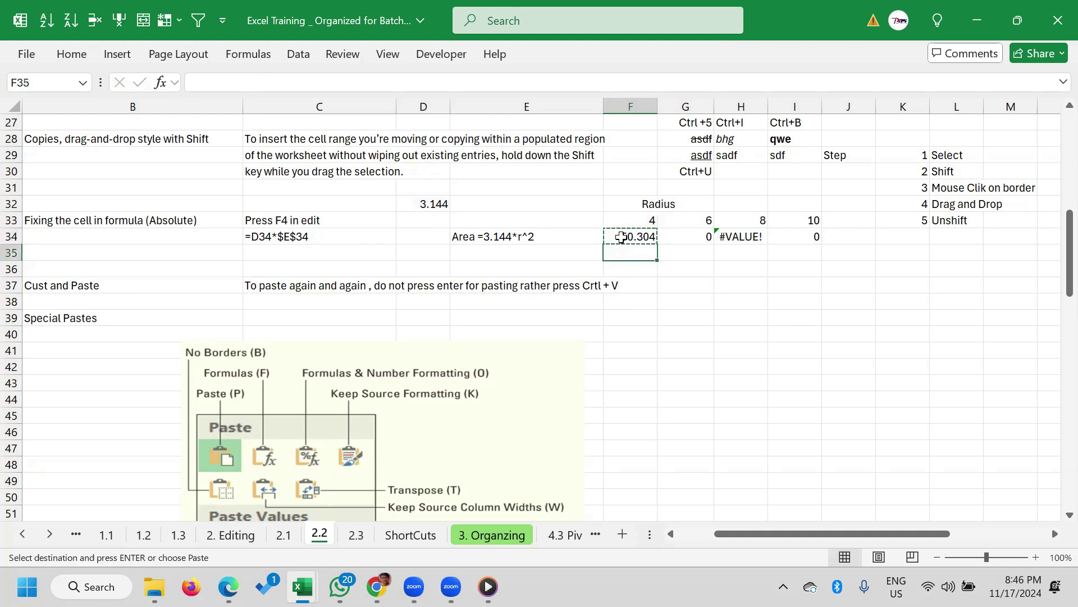
key("ctrl+v")
key("Escape")
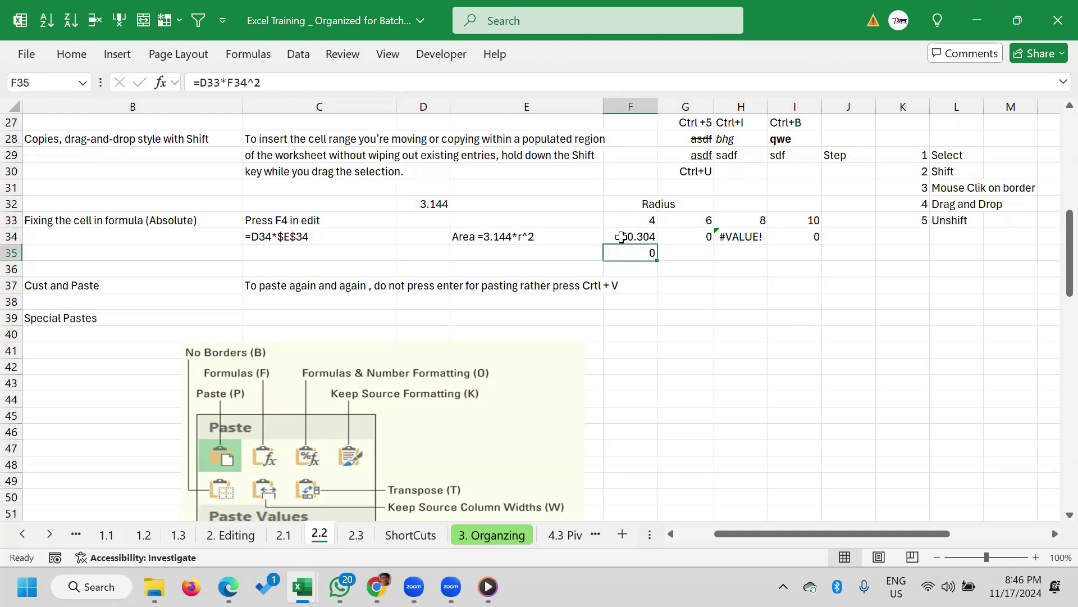
key("F2")
key("F2")
key("Escape")
key("Up")
key("F2")
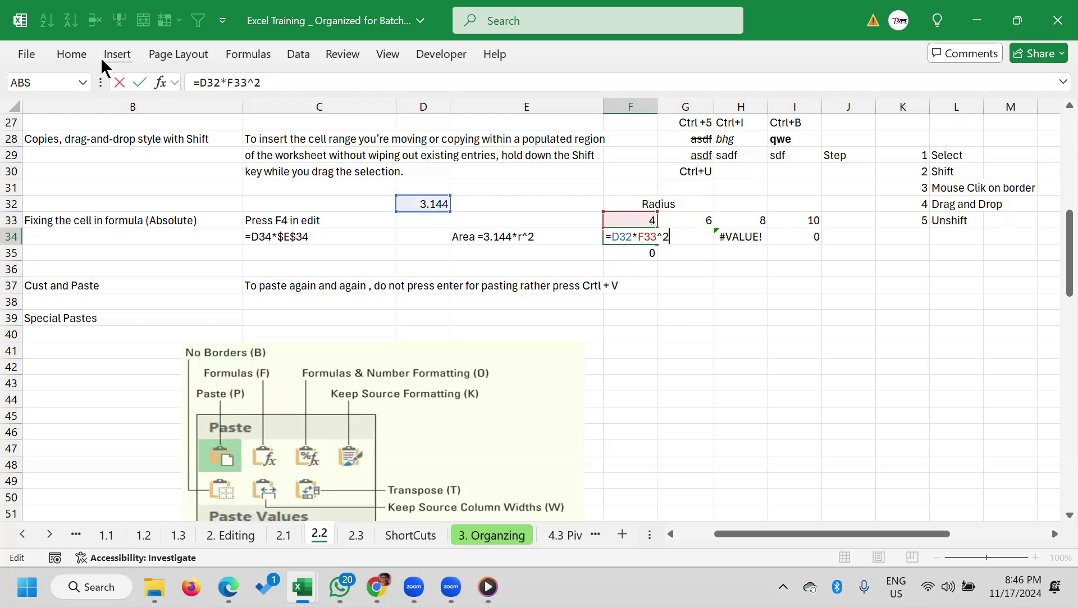
Commit F34's area 50.304 and confirm F35's shifted formula =D33*F34^2, returning 0
key("ctrl+Return")
key("Down")
key("F2")
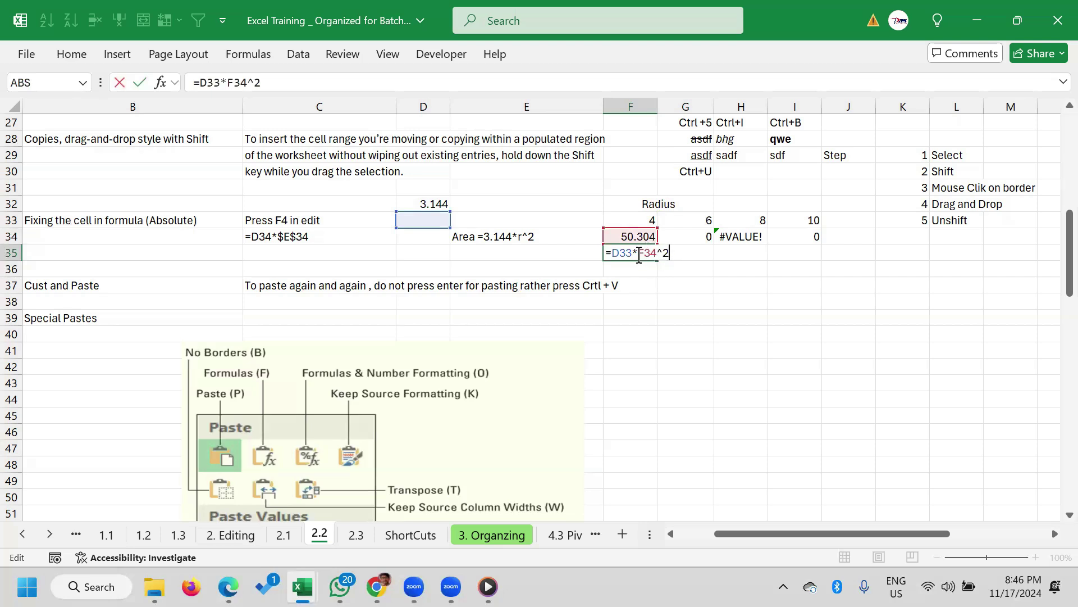
key("Return")
key("Up")
key("Up")
key("Down")
key("Down")
Copy the F35 formula into F39 and check its references
key("Down")
key("Down")
key("Up")
key("Up")
key("Up")
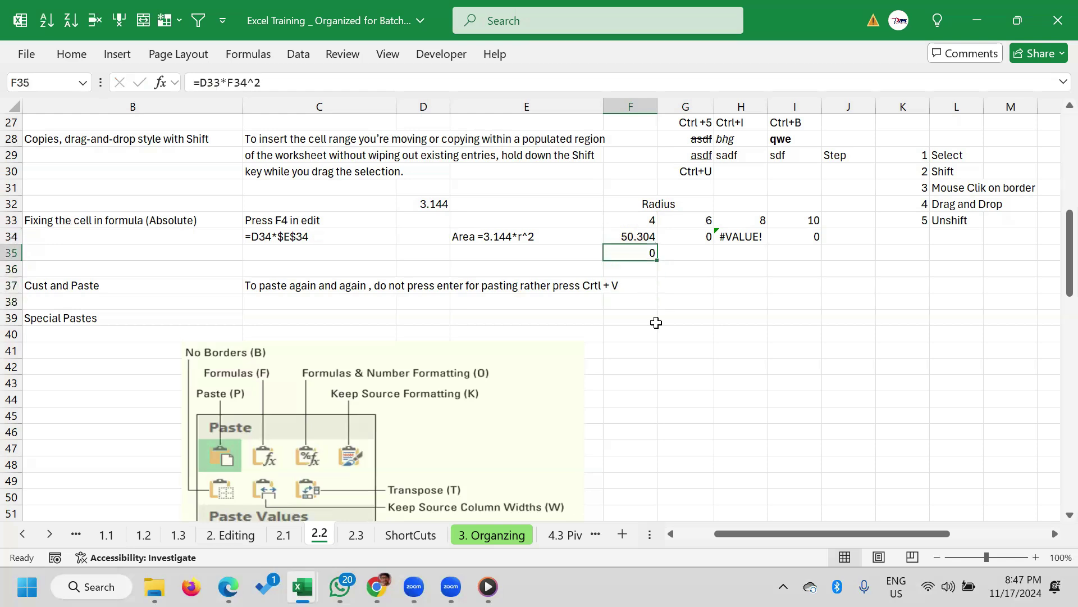
key("ctrl+c")
key("Down")
key("Down")
key("Down")
key("Down")
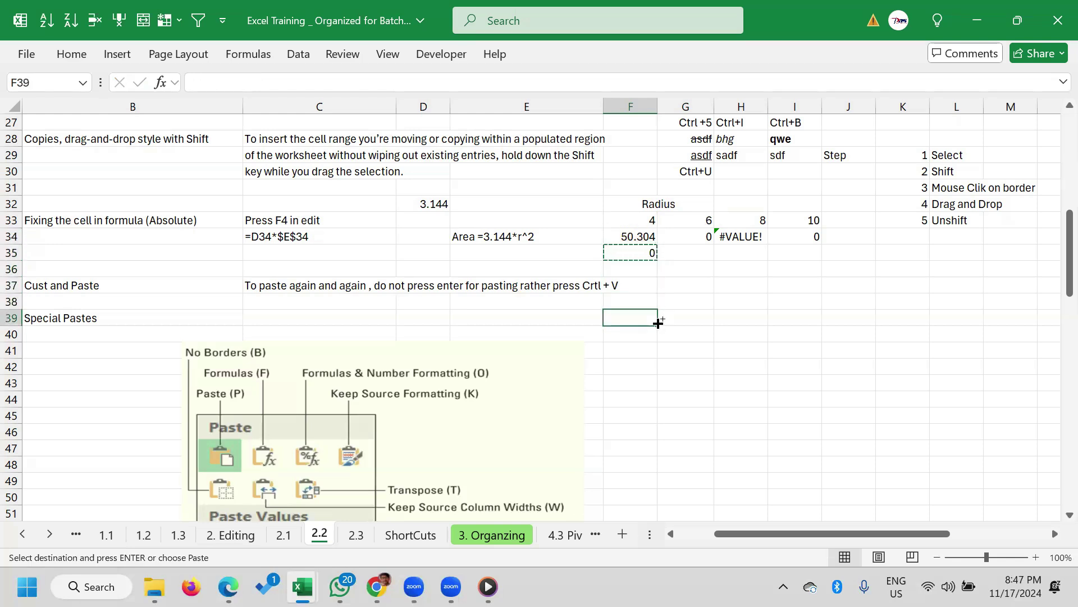
key("ctrl+v")
key("Escape")
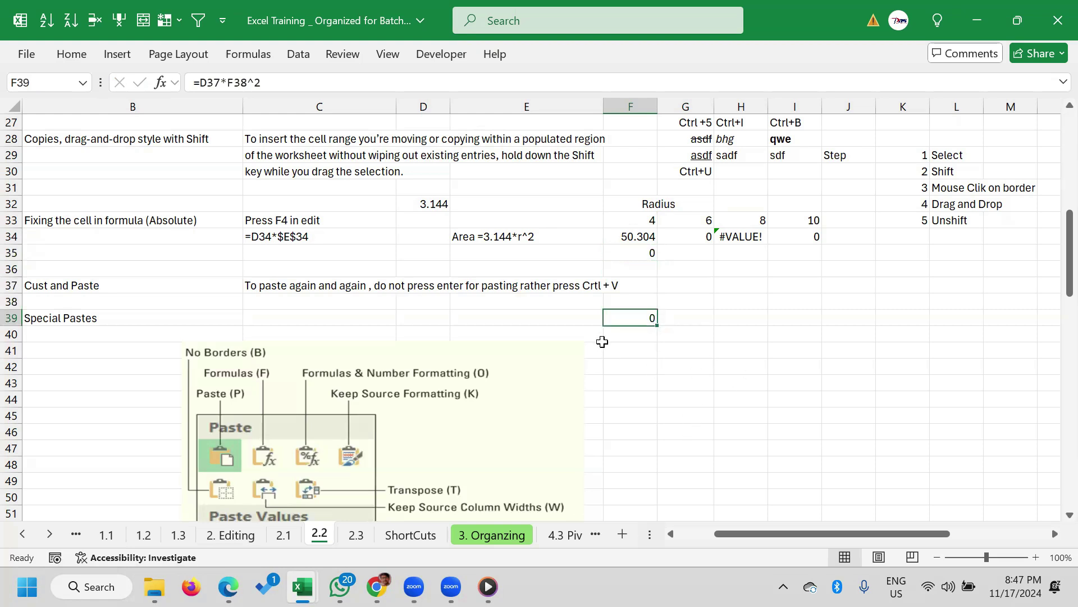
key("F2")
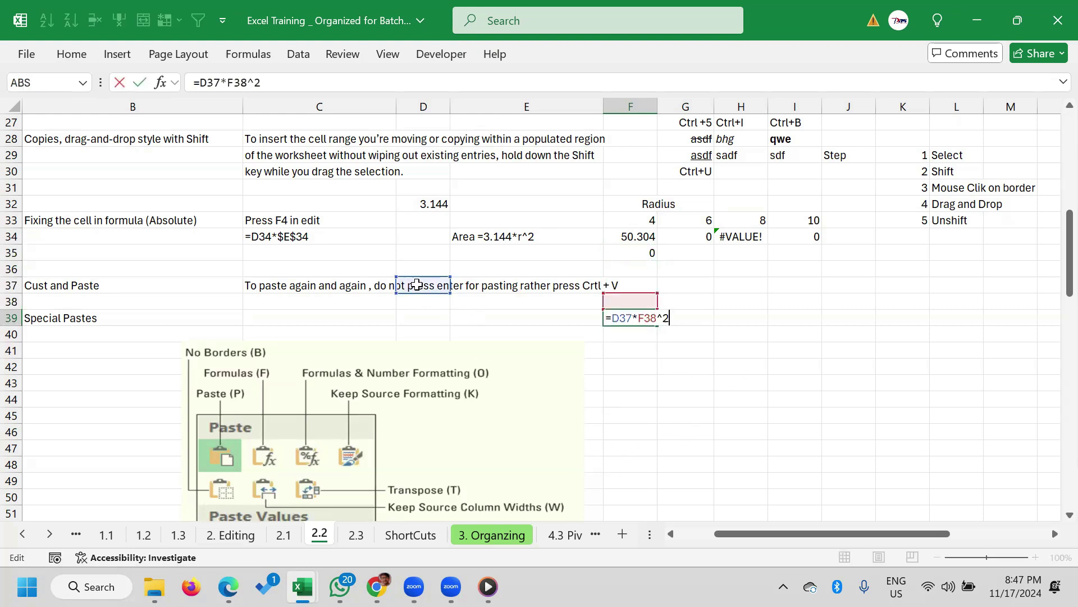
key("Escape")
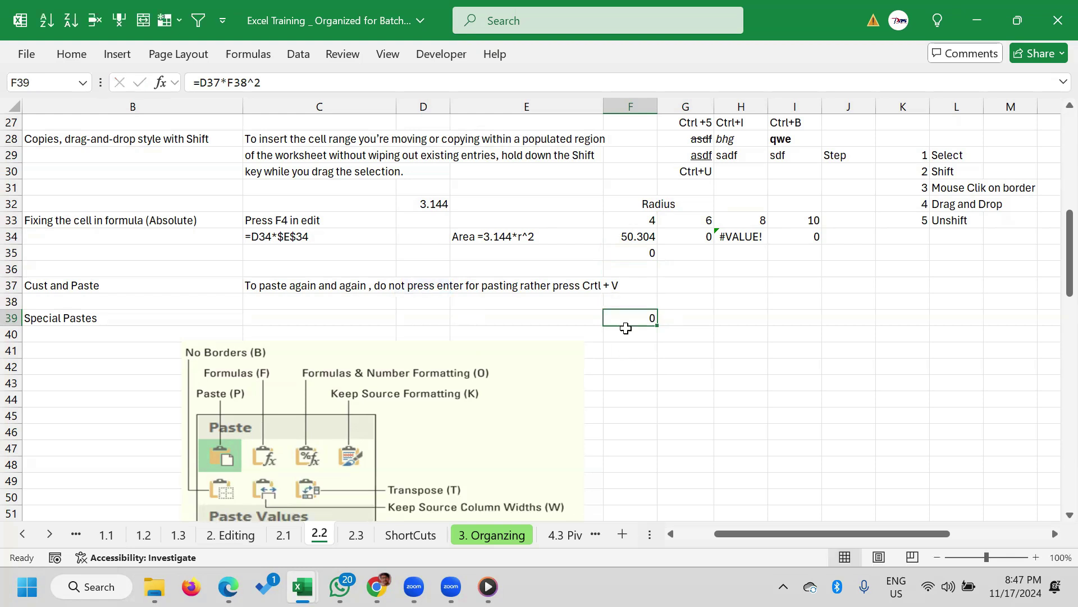
Clear the contents of F35 through F41
key("Up")
key("Up")
key("Up")
key("Up")
key("shift+Up")
key("shift+Down")
key("shift+Down")
key("shift+Down")
key("shift+Down")
key("shift+Down")
key("shift+Down")
key("shift+Down")
key("Delete")
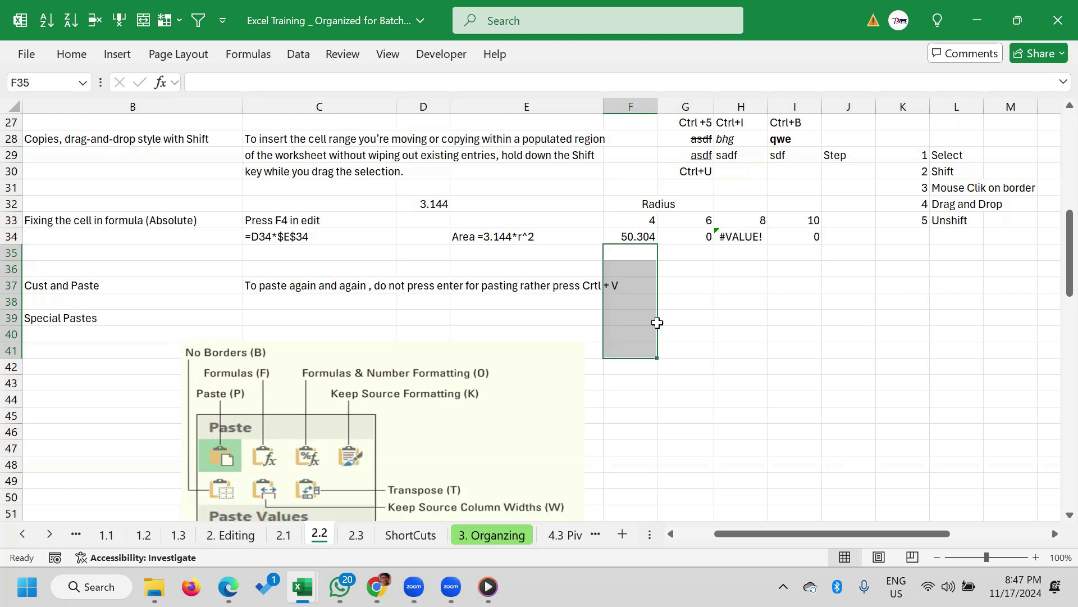
left_click(431, 203)
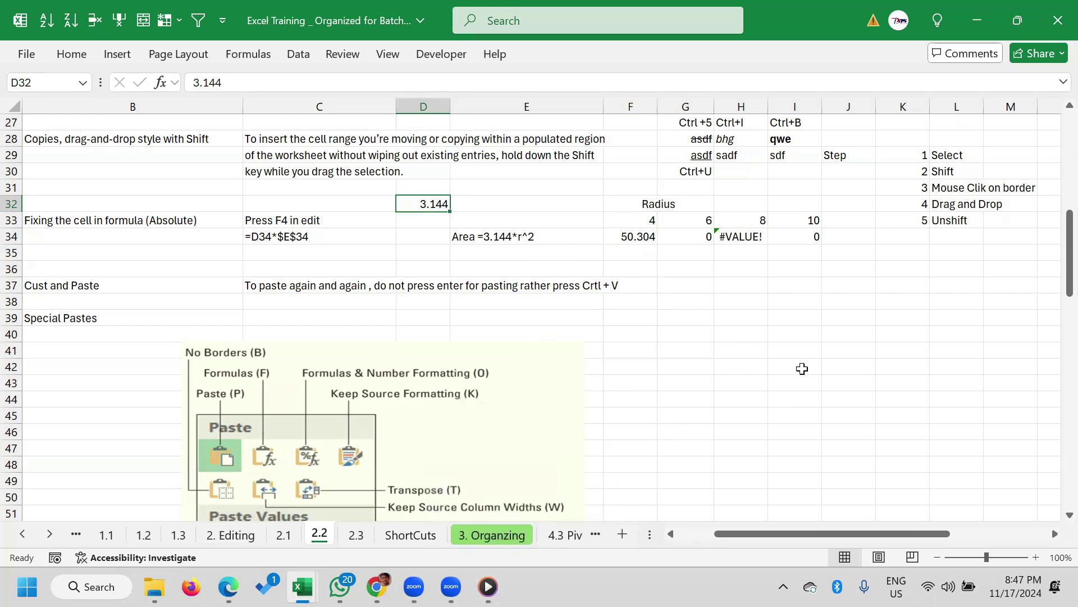
left_click(752, 322)
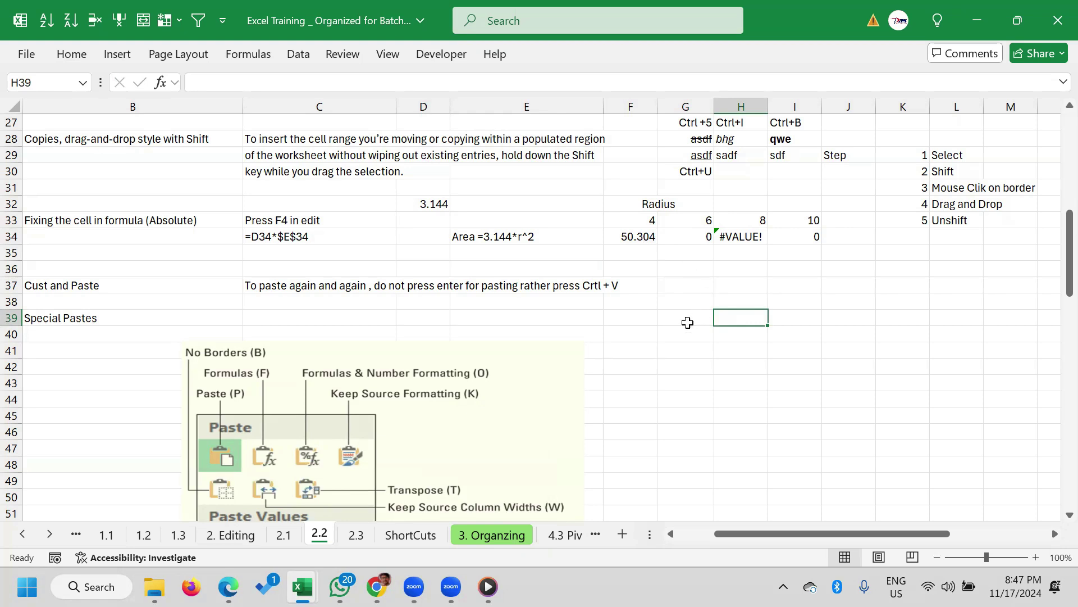
left_click(649, 256)
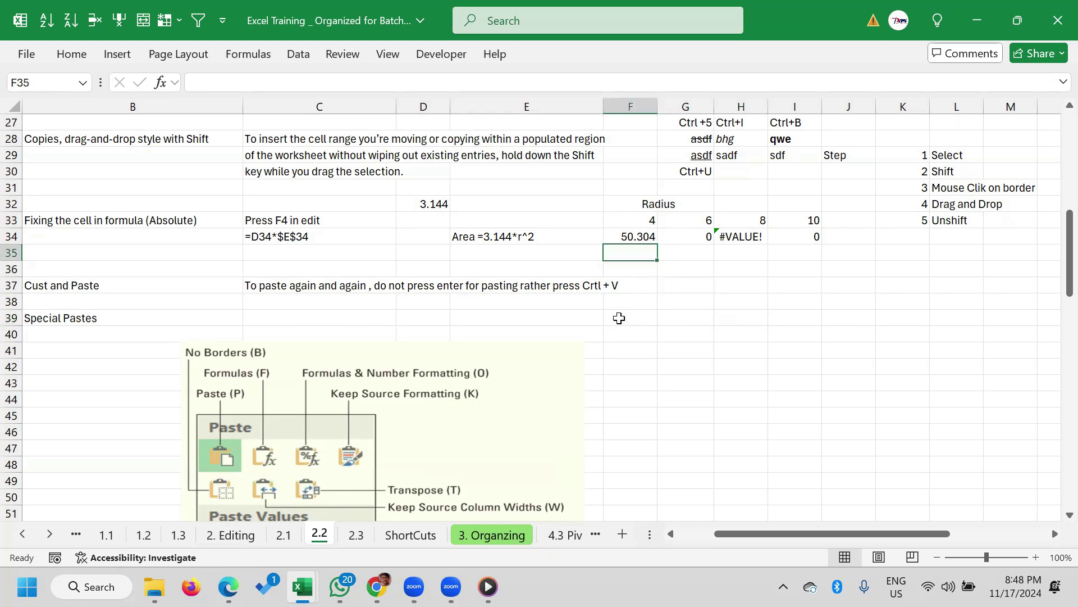
left_click(650, 317)
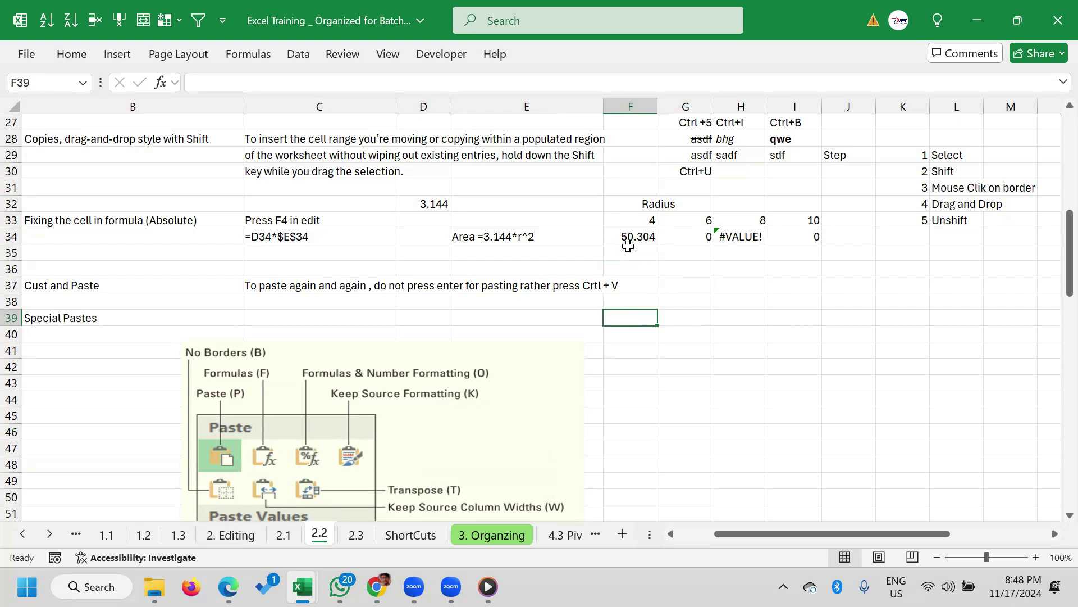
left_click(623, 268)
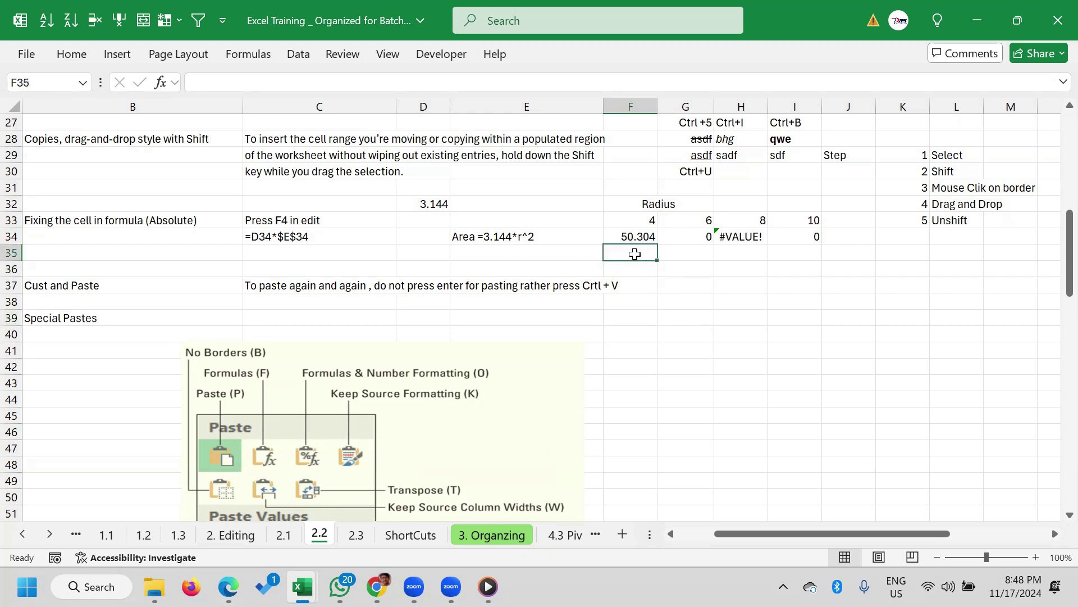
left_click(629, 236)
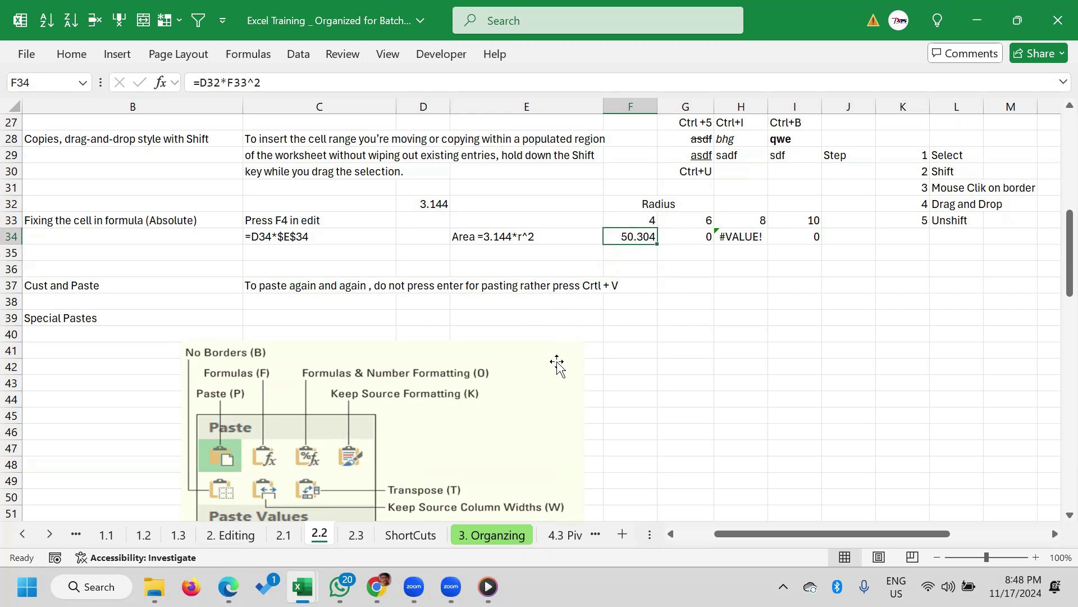
left_click(707, 238)
key("ctrl+r")
key("Right")
key("Right")
left_click_drag(678, 234, 797, 237)
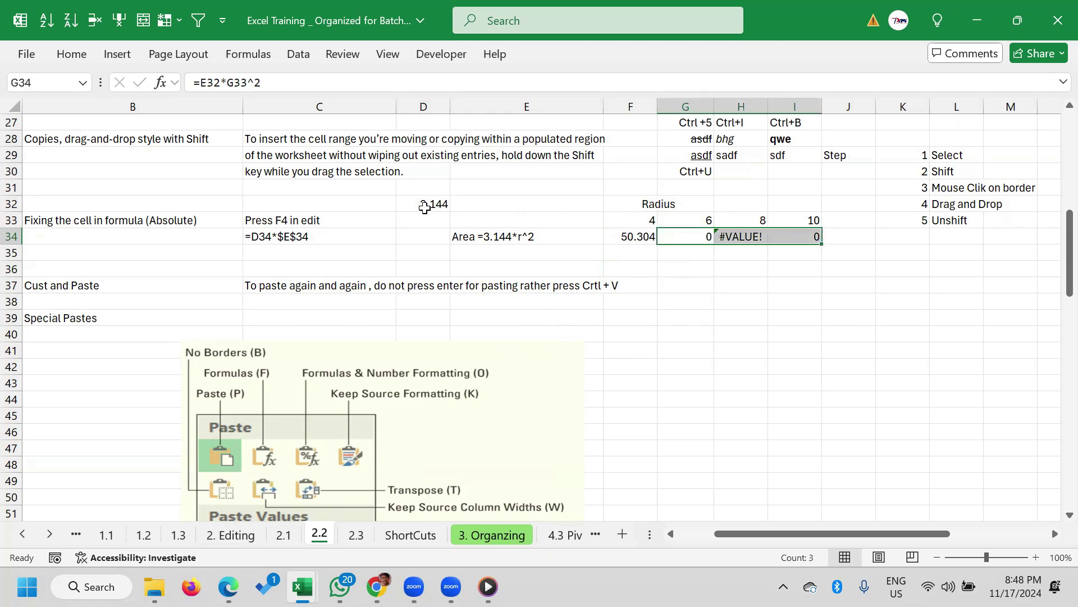
left_click(431, 207)
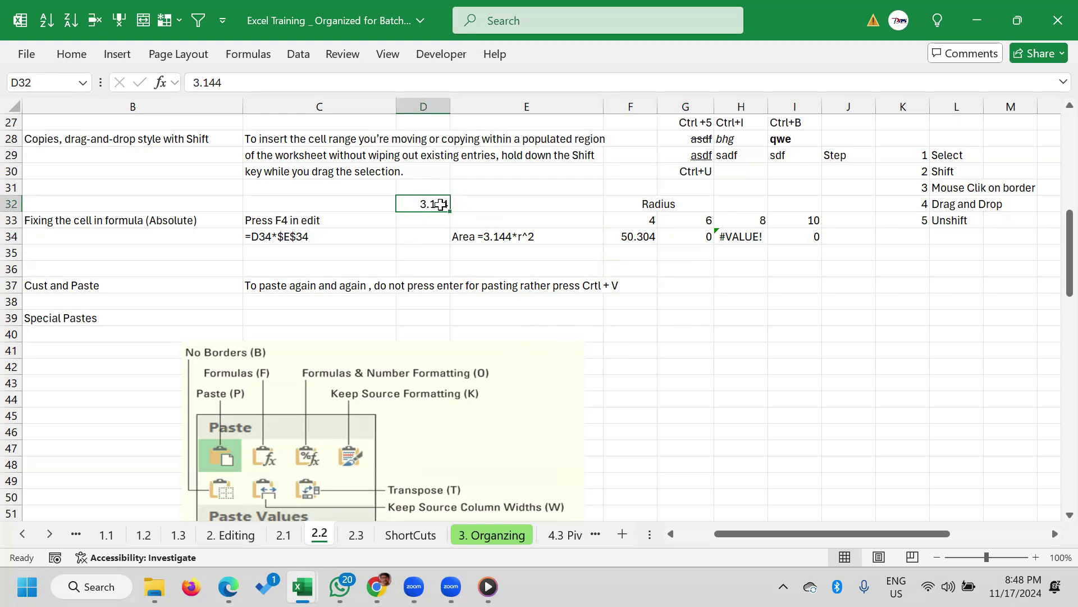
left_click(679, 233)
left_click(800, 234)
left_click(676, 239)
left_click(746, 236)
left_click(799, 235)
left_click(734, 238)
left_click(685, 240)
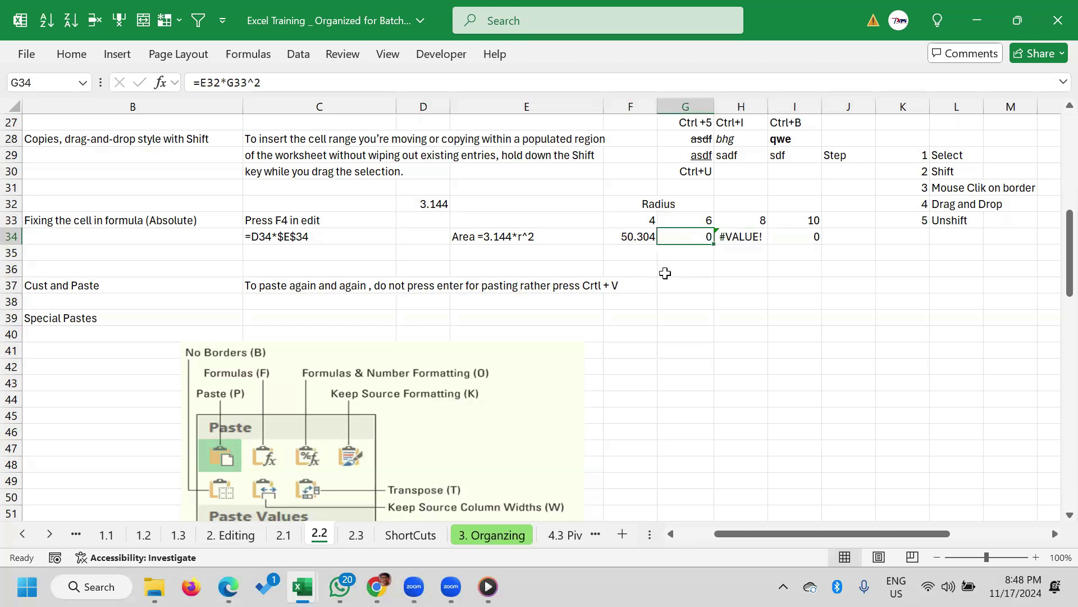
key("F2")
key("Escape")
left_click(750, 236)
key("F2")
key("Escape")
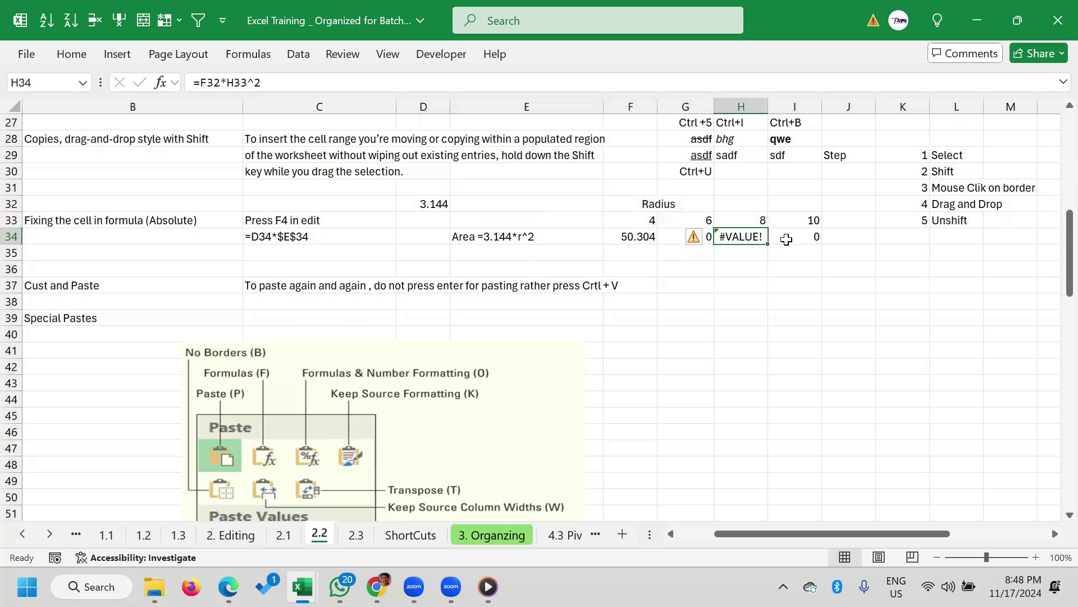
left_click(784, 236)
key("F2")
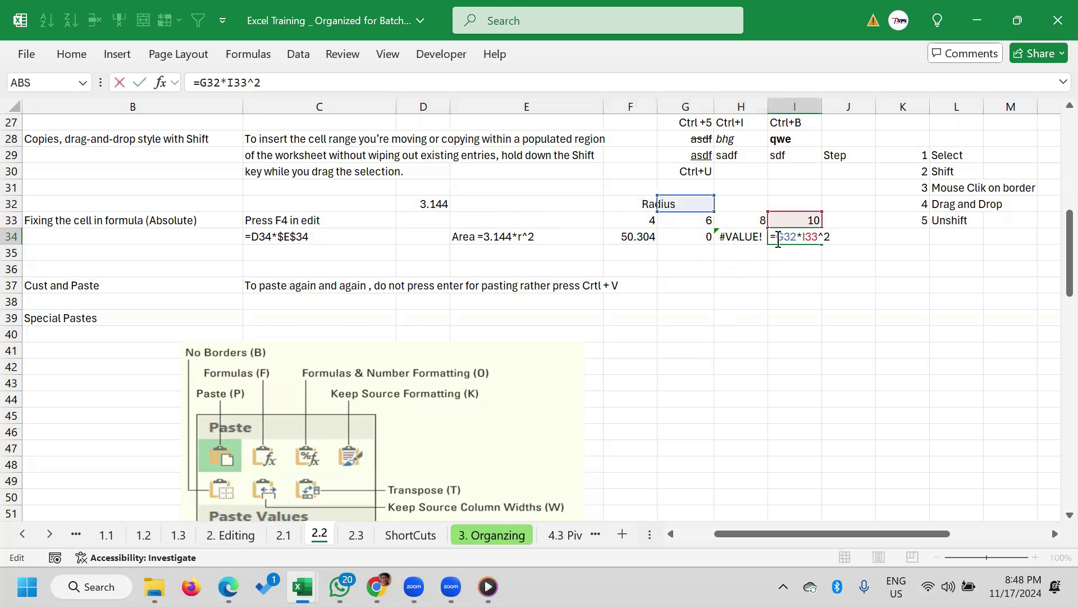
key("Escape")
left_click(730, 235)
key("F2")
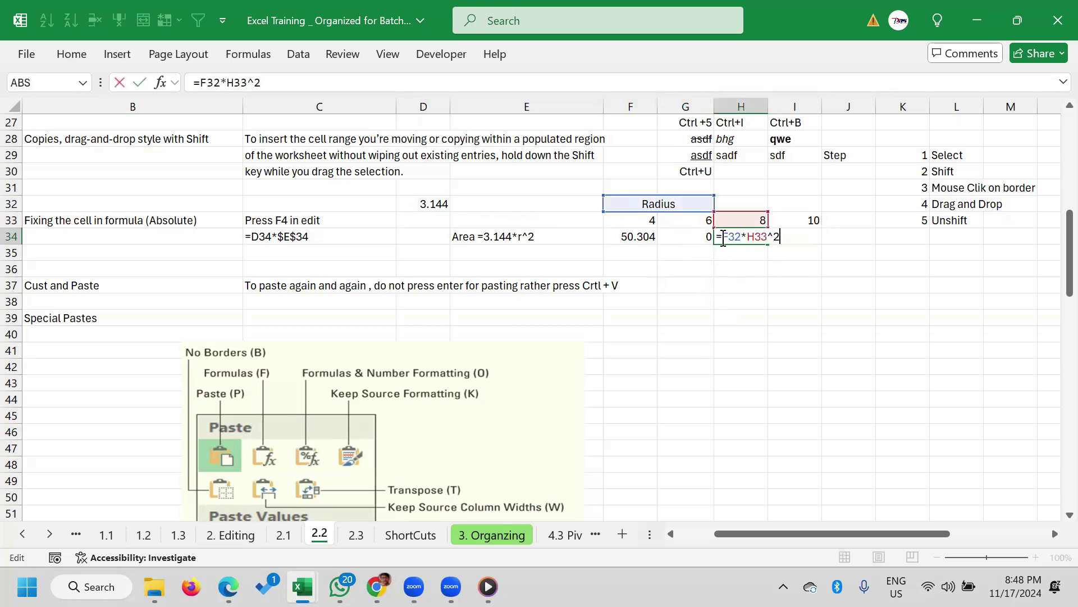
key("ctrl+Return")
left_click(695, 238)
key("Escape")
double_click(670, 238)
key("ctrl+Return")
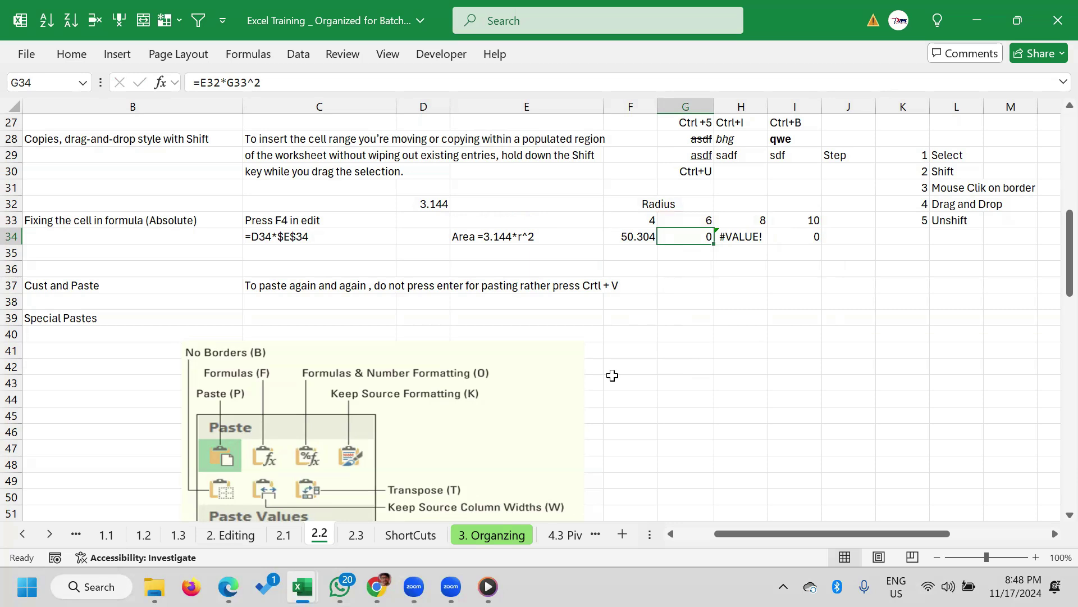
left_click(643, 235)
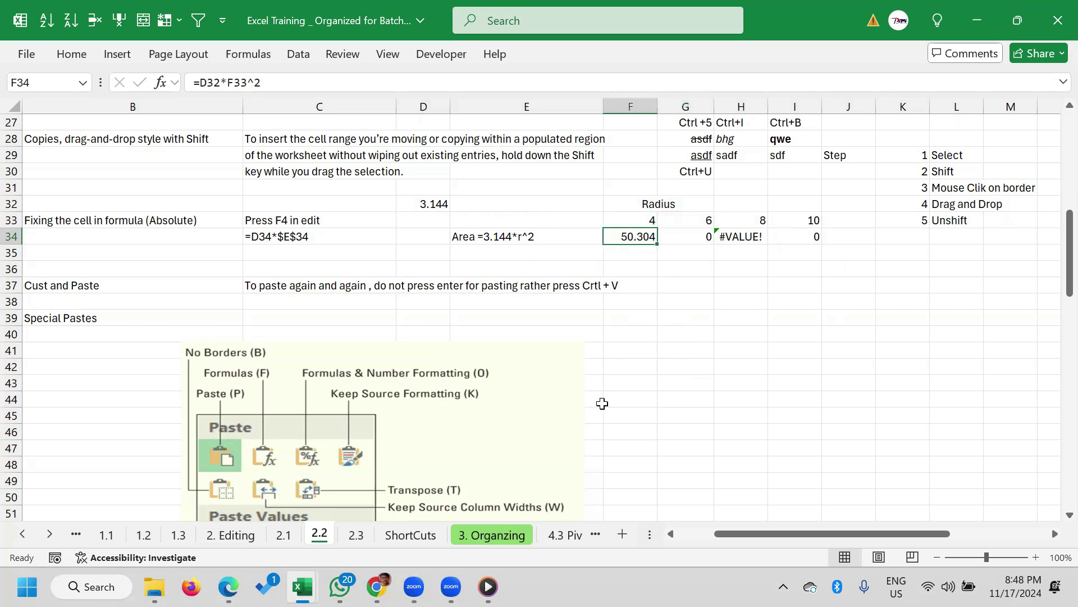
key("F2")
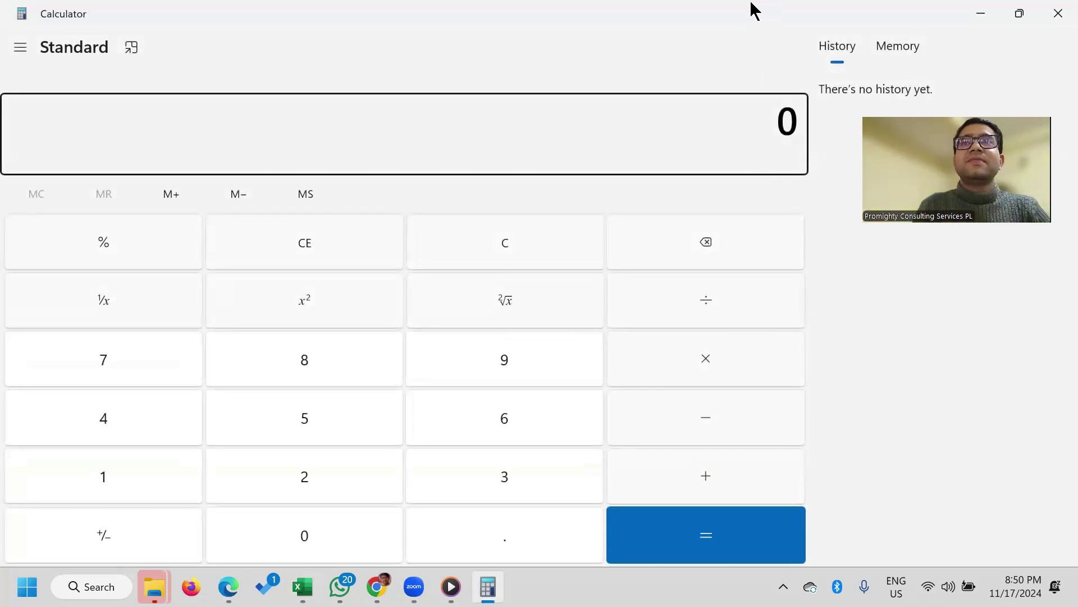
Close Calculator and return to the Excel workbook
left_click(1059, 13)
left_click(666, 388)
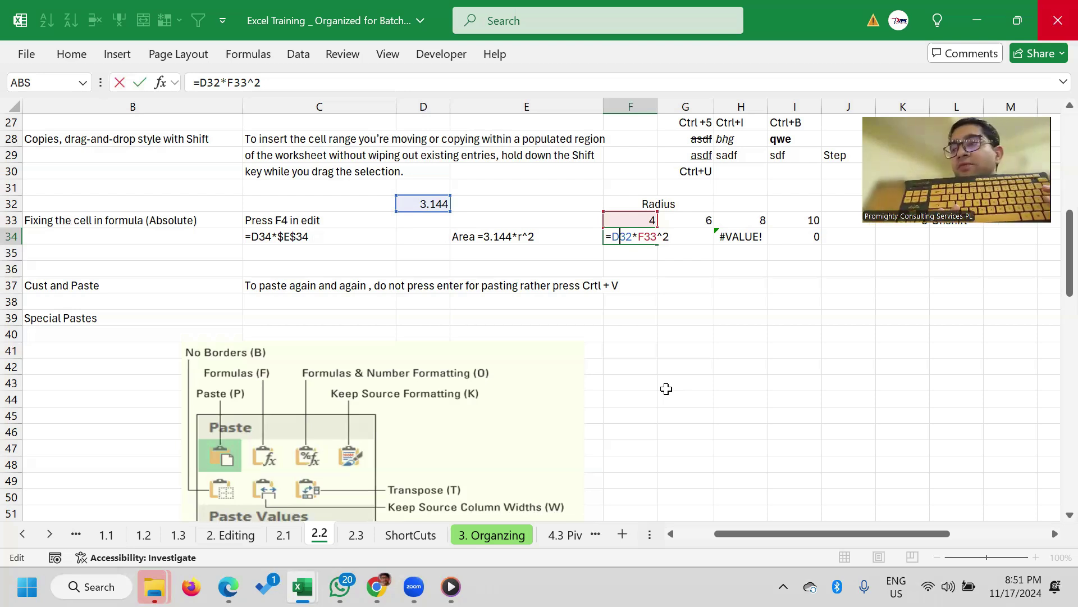
Have F34 hold =D32*F33^2, using pi 3.144 from D32 and radius 4
left_click(279, 581)
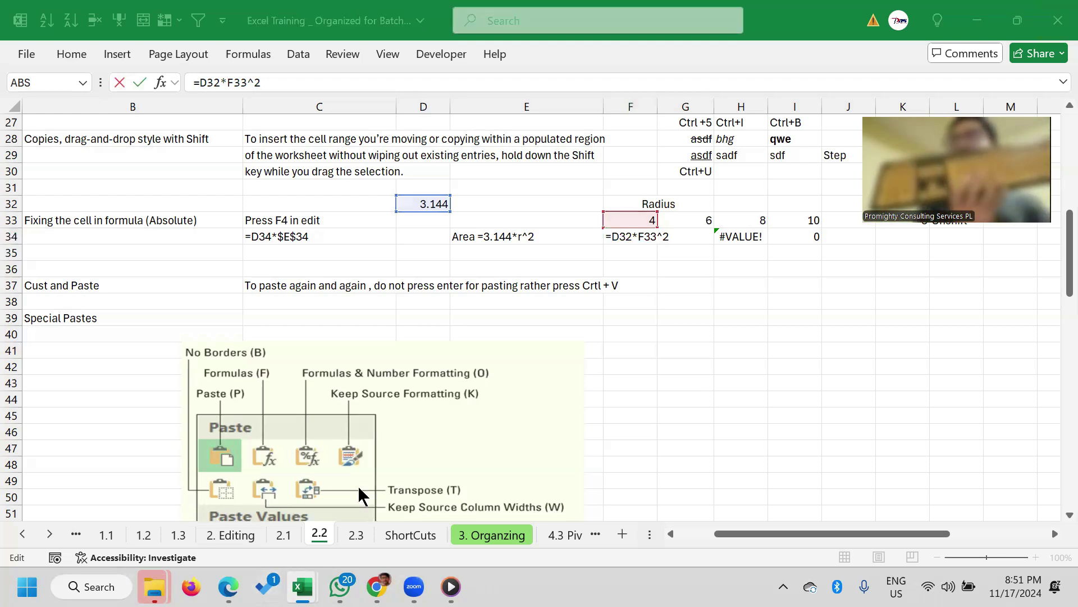
left_click(602, 95)
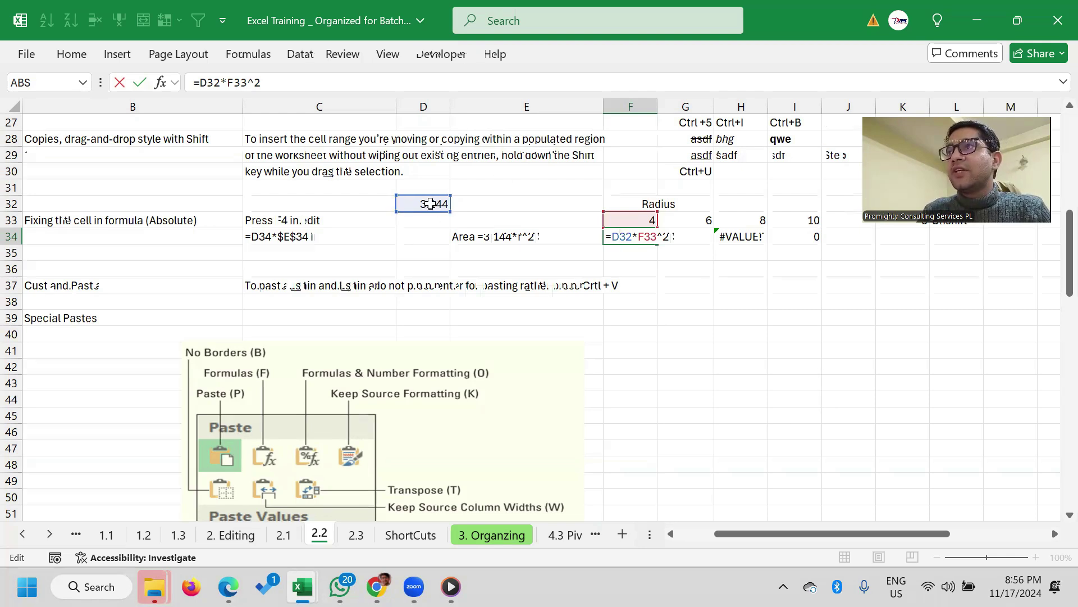
Make F34's formula =$D$32*F33^2 (still 50.304), copy it, and extend toward I34
key("F4")
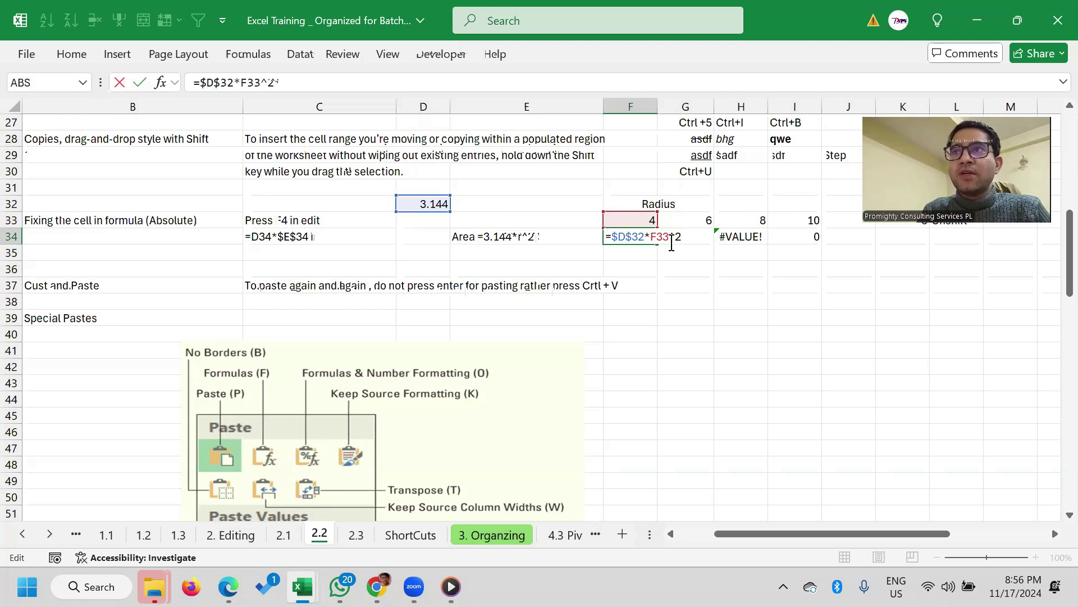
left_click_drag(669, 239, 650, 239)
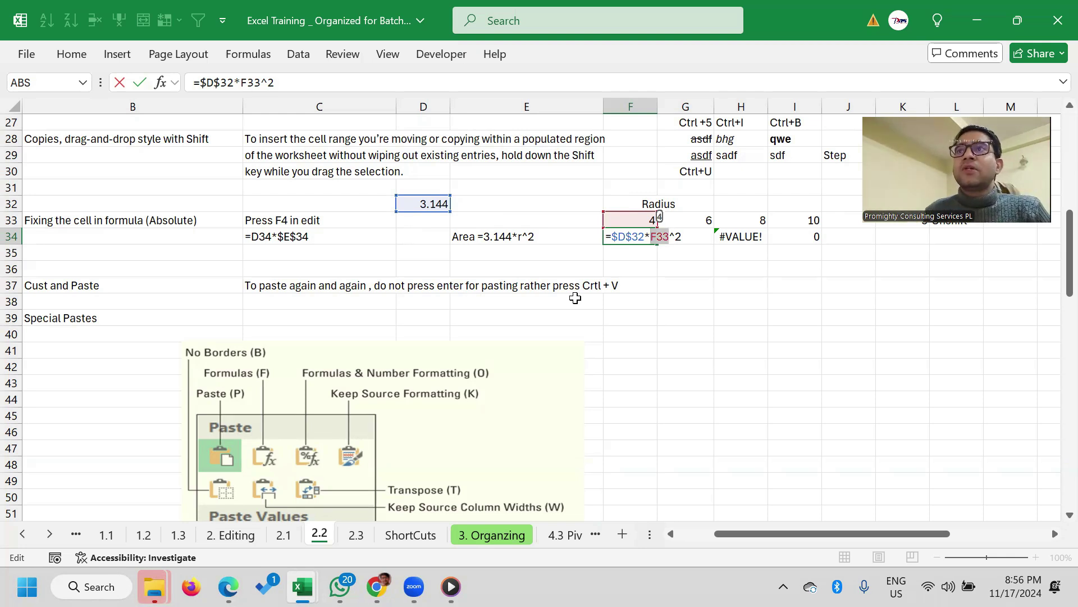
key("Return")
key("Up")
key("F2")
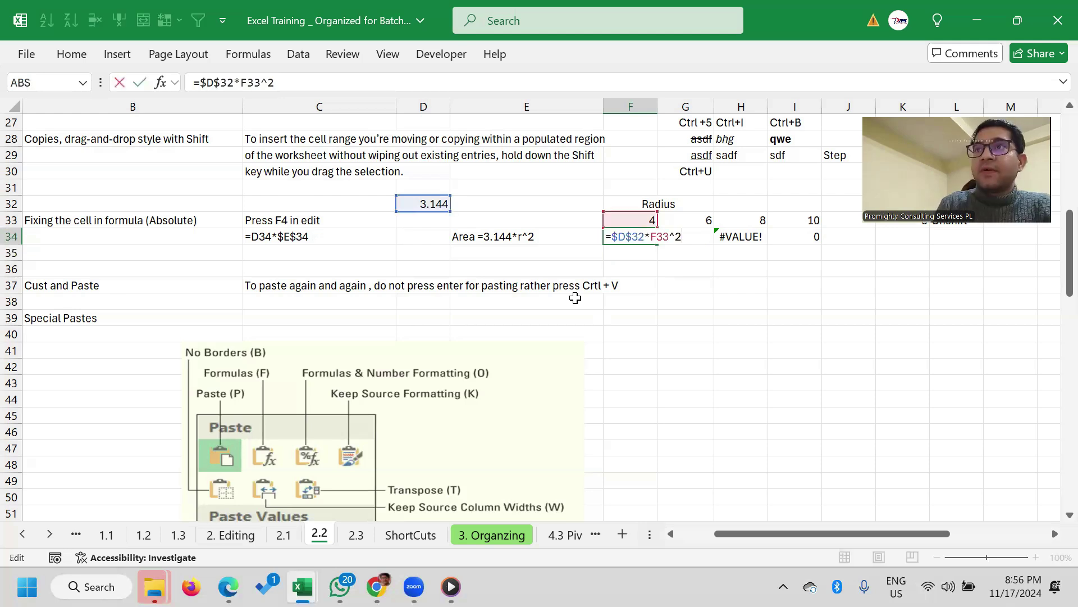
key("Escape")
key("ctrl+c")
key("shift+Right")
key("shift+Right")
key("shift+Right")
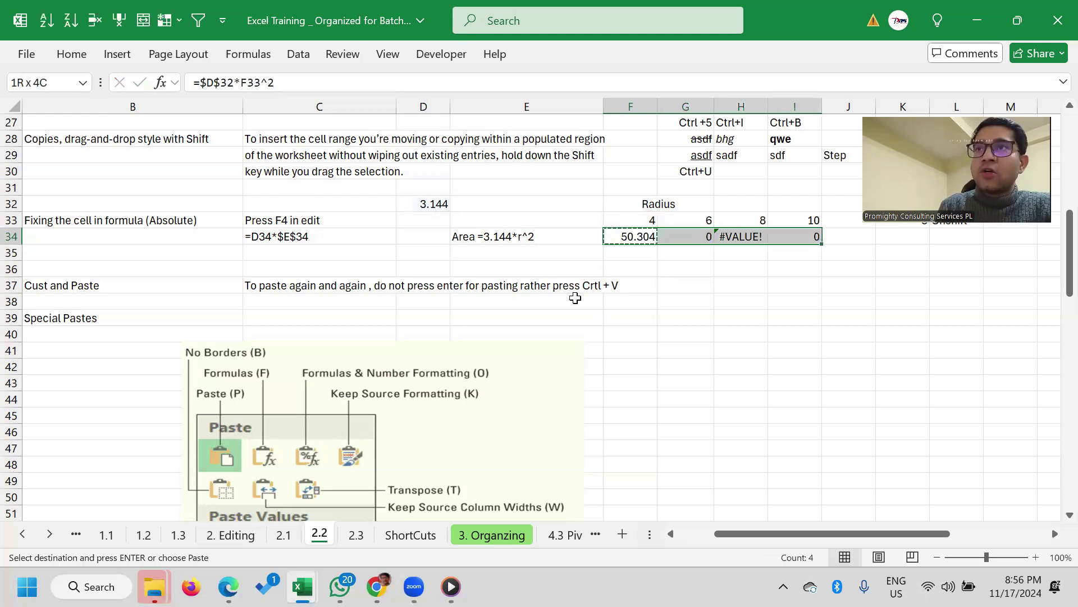
key("Return")
key("Right")
key("F2")
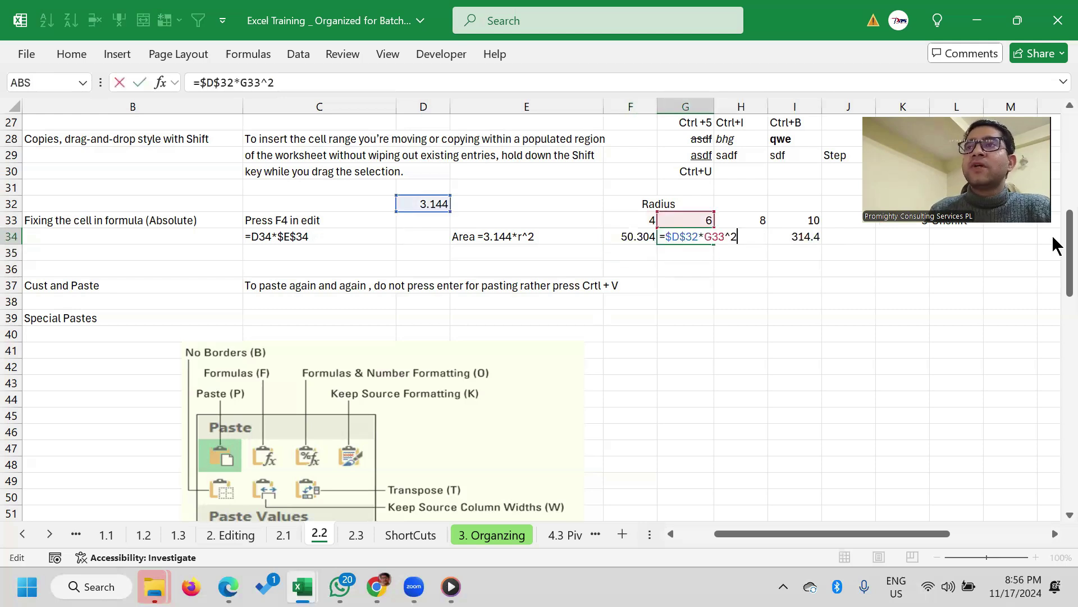
key("Escape")
key("Right")
key("F2")
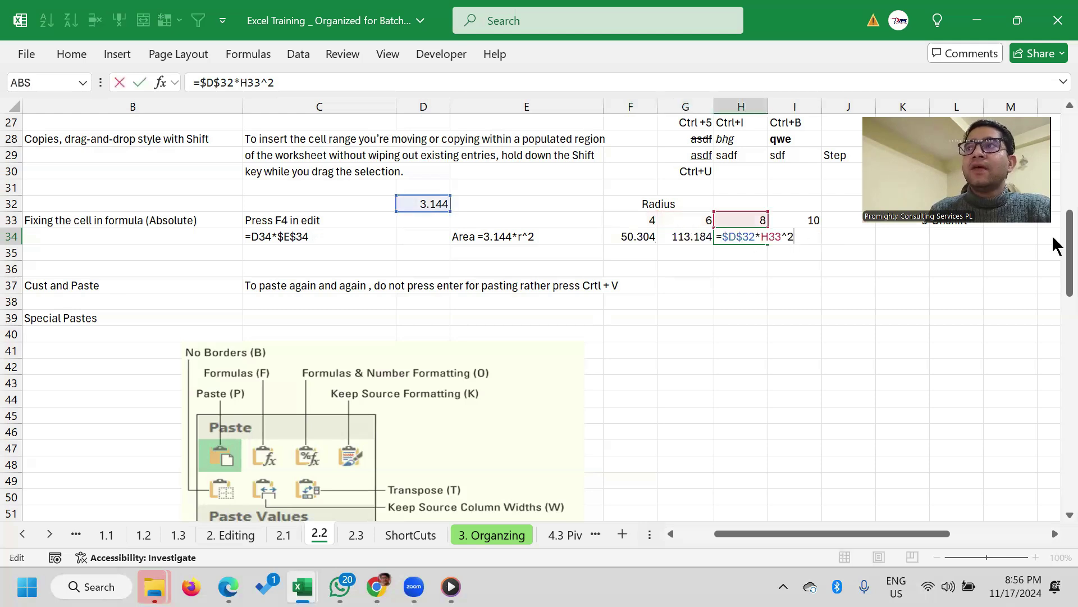
key("Escape")
key("Right")
key("F2")
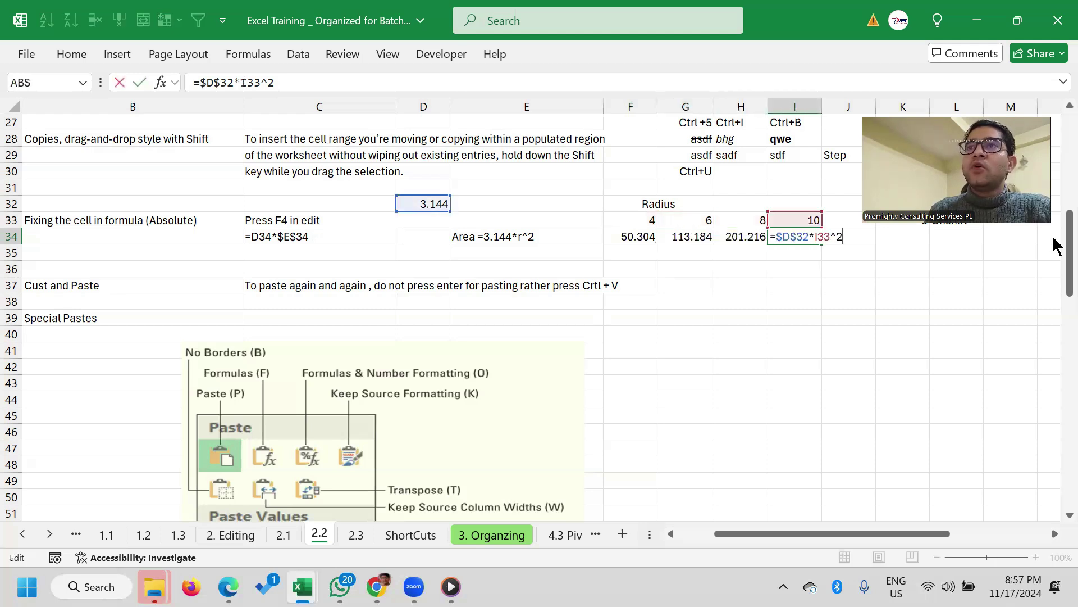
key("Return")
key("Up")
key("Left")
key("Left")
key("Left")
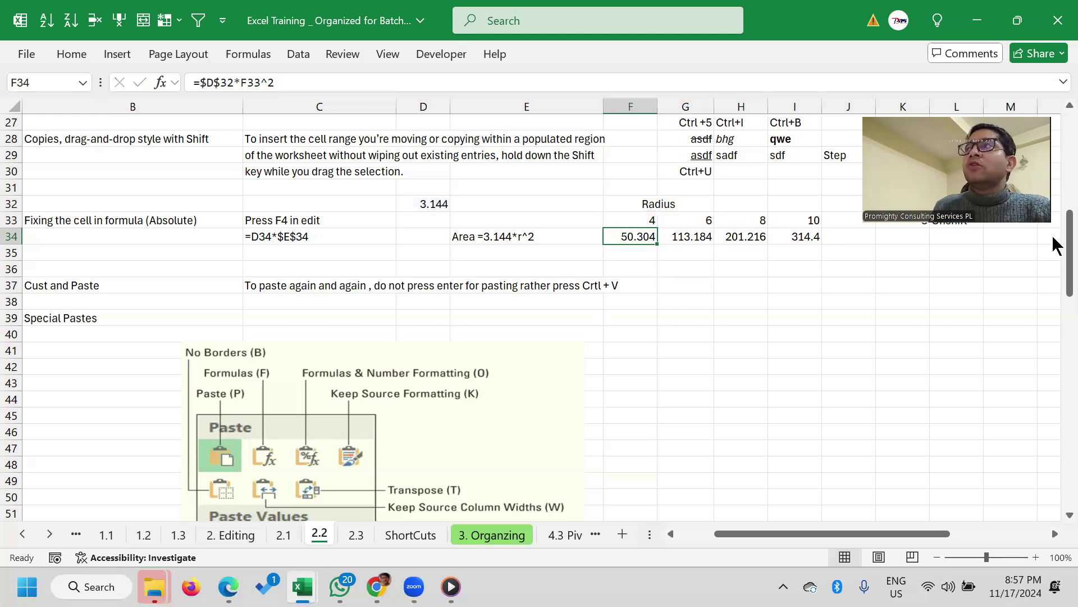
key("F2")
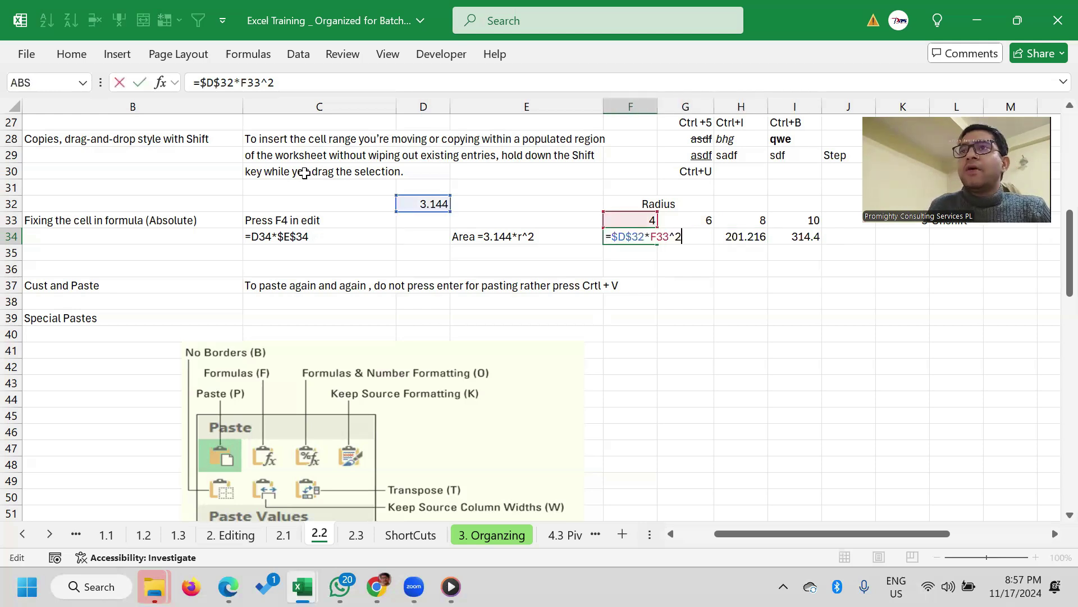
left_click(645, 264)
key("Up")
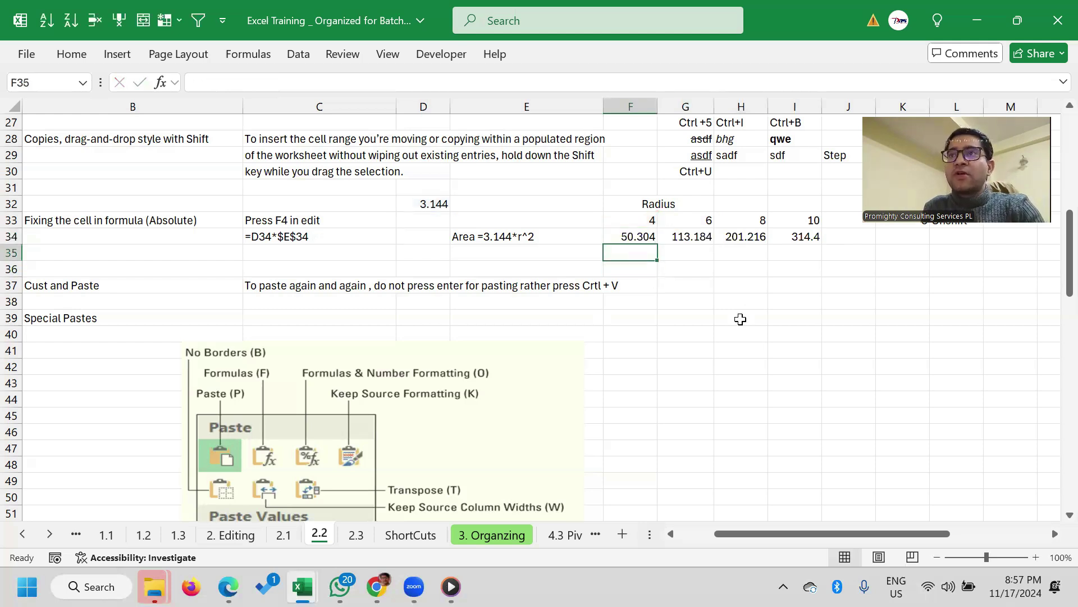
type("=d31")
Enter =$D$32*F33^2 in F35, giving area 50.304
key("BackSpace")
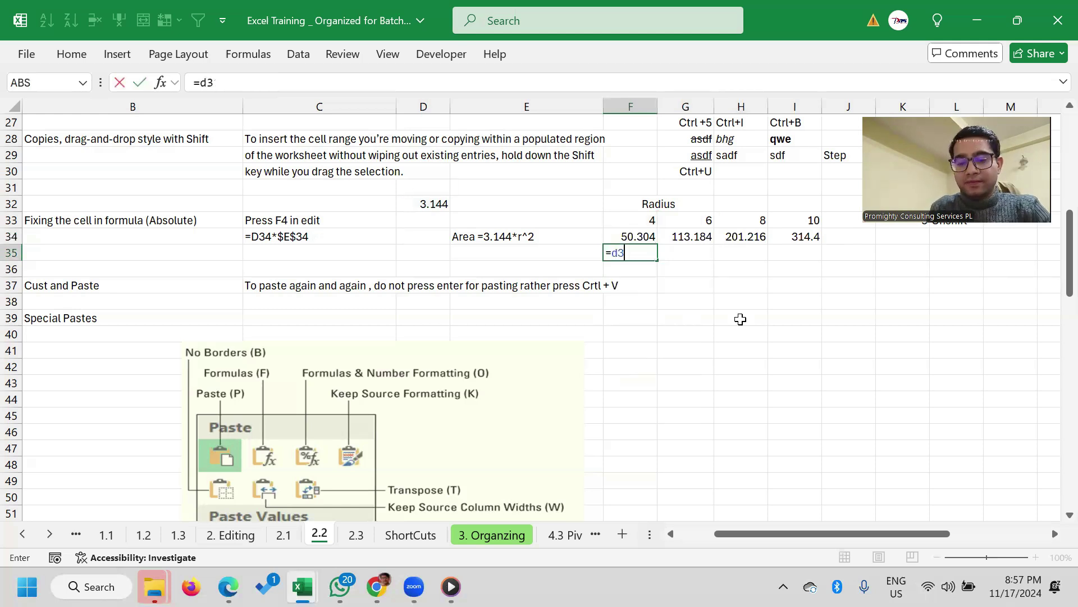
type("2")
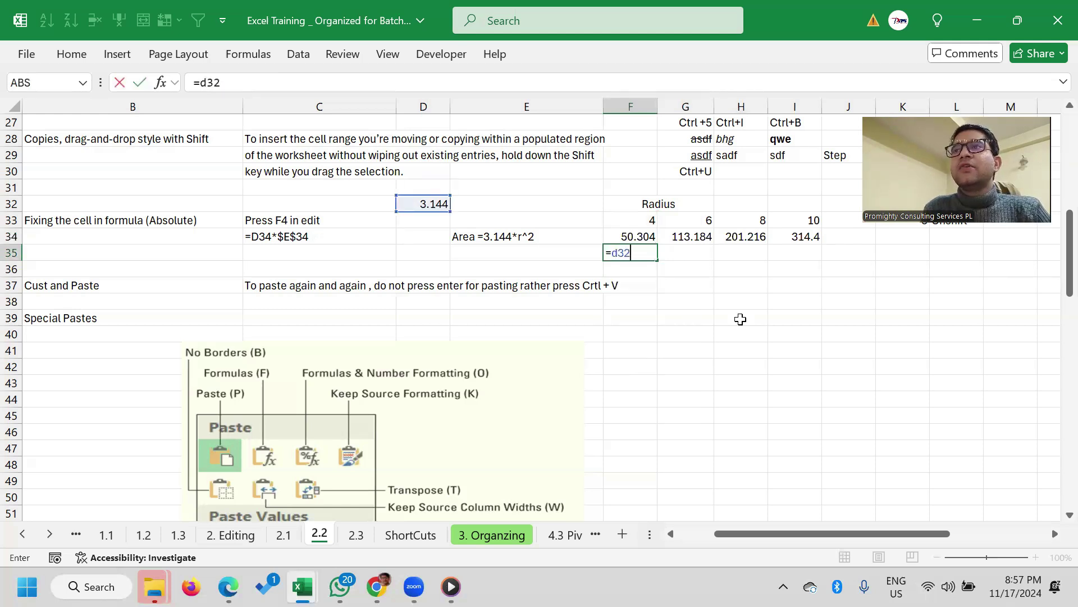
key("F4")
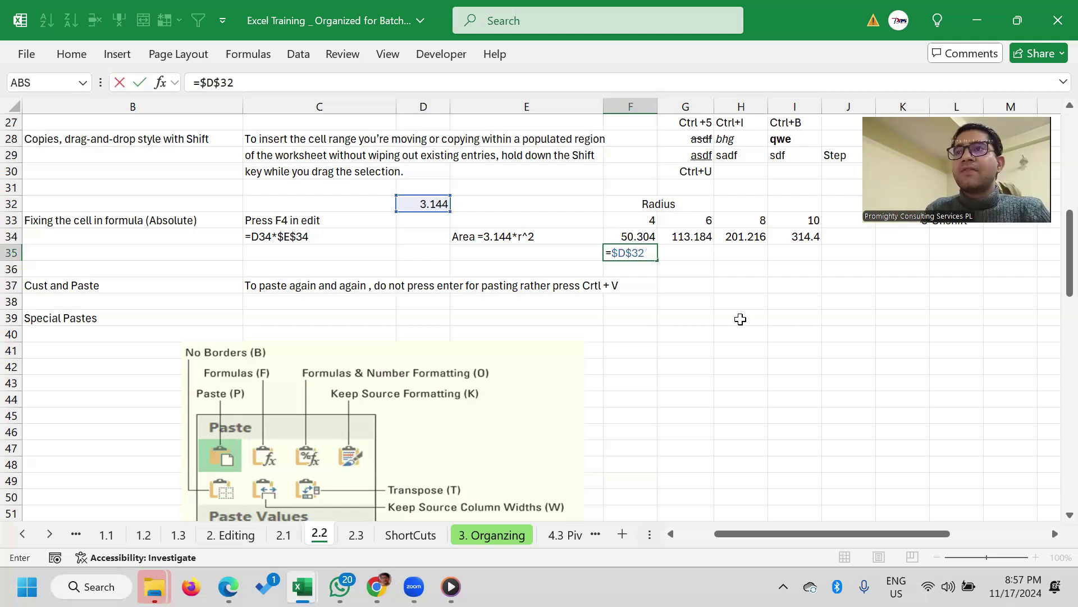
type("*")
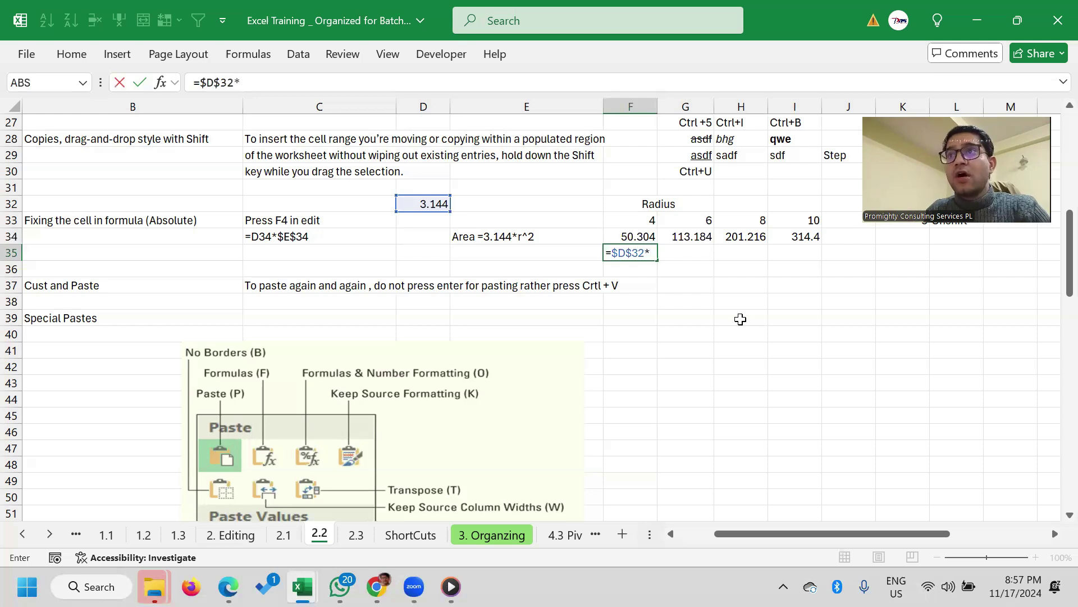
left_click(646, 220)
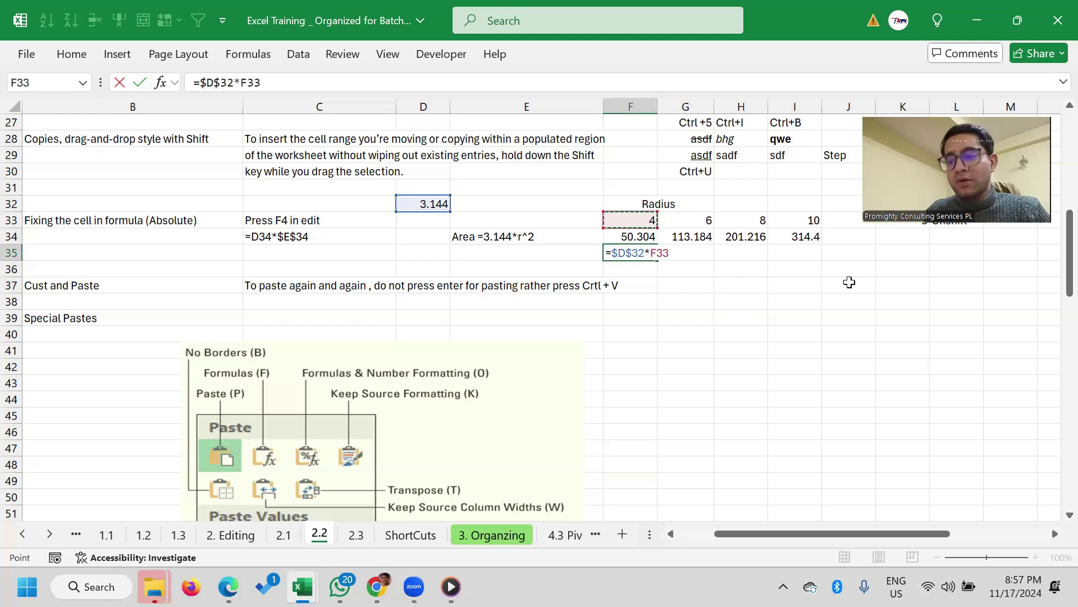
type("^2")
key("Return")
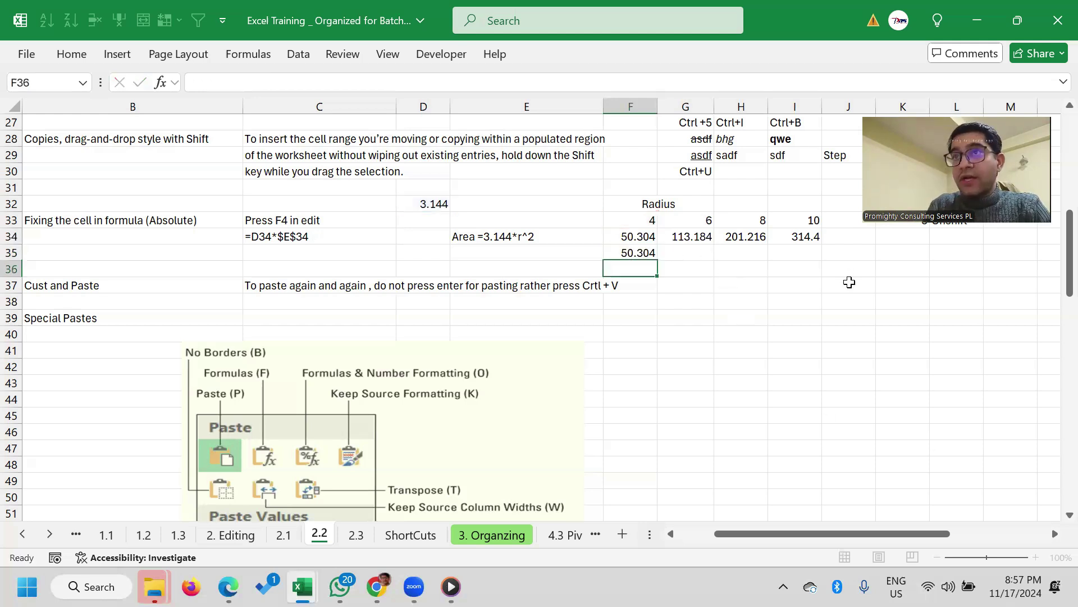
key("Up")
Copy F35 across G35:I35, giving 113.184, 201.216 and 314.4
key("ctrl+c")
key("shift+Right")
key("shift+Right")
key("shift+Right")
key("ctrl+v")
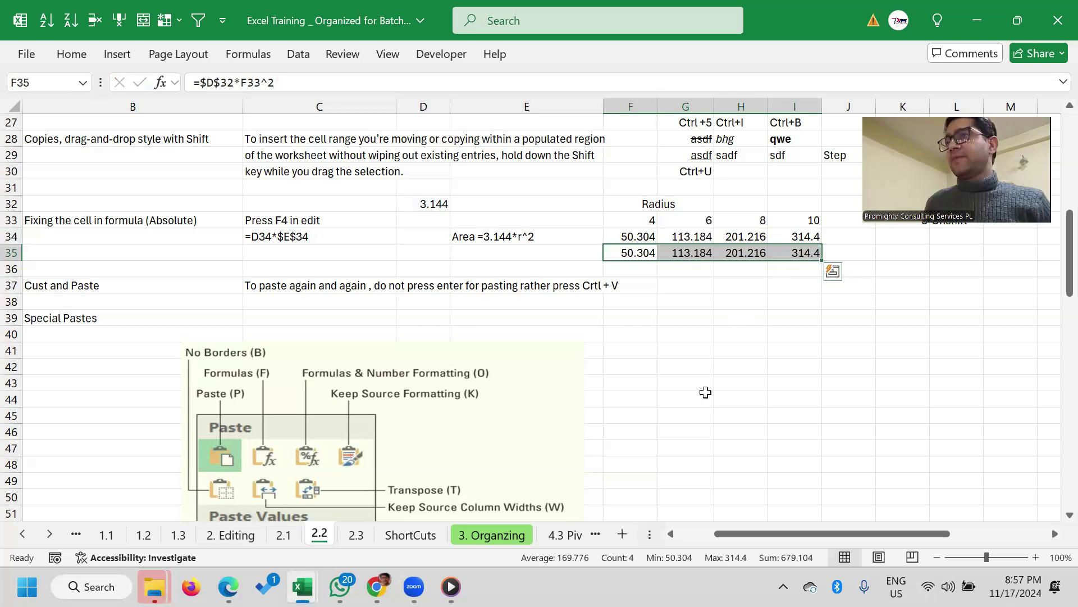
key("Escape")
scroll(115, 267, "down", 1)
Type the sample text 'fsadhfsdh' into cell H47
scroll(185, 356, "down", 3)
scroll(222, 325, "up", 4)
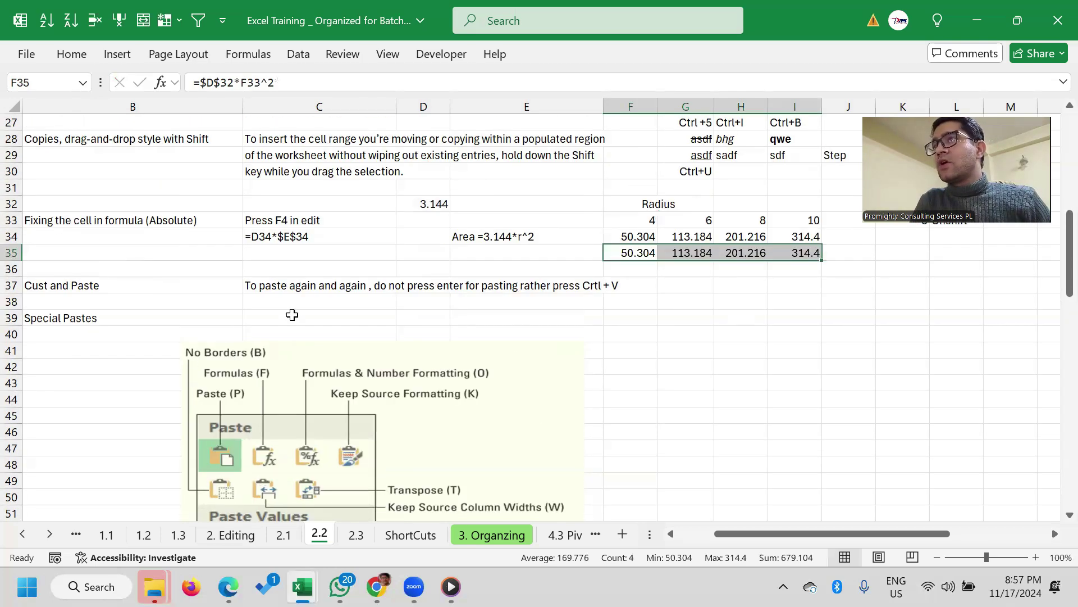
left_click(409, 298)
scroll(241, 382, "down", 6)
scroll(253, 351, "up", 2)
scroll(231, 358, "down", 3)
scroll(230, 358, "up", 3)
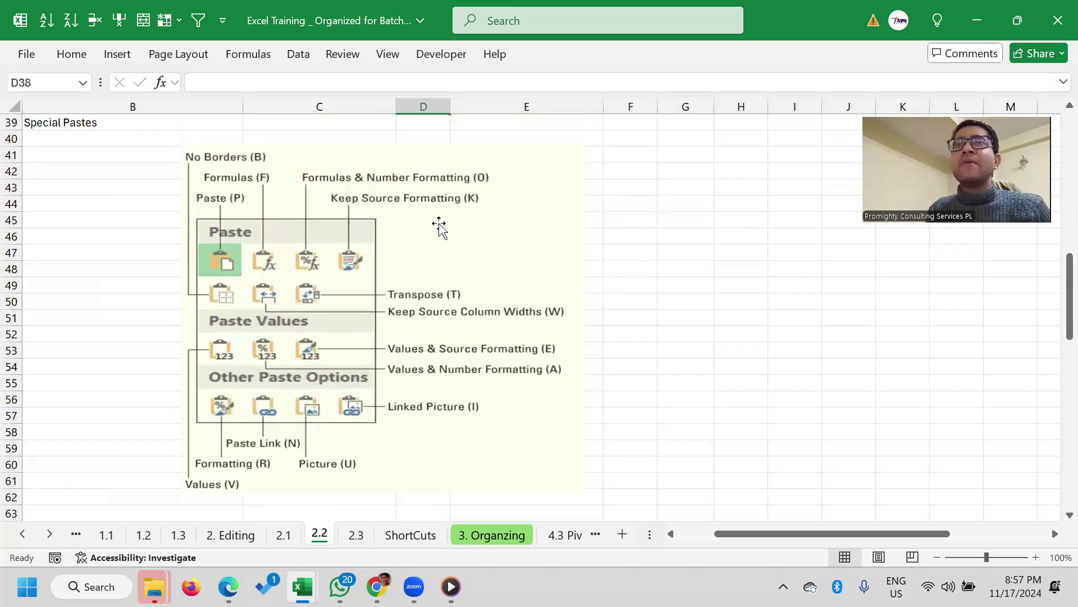
left_click(70, 54)
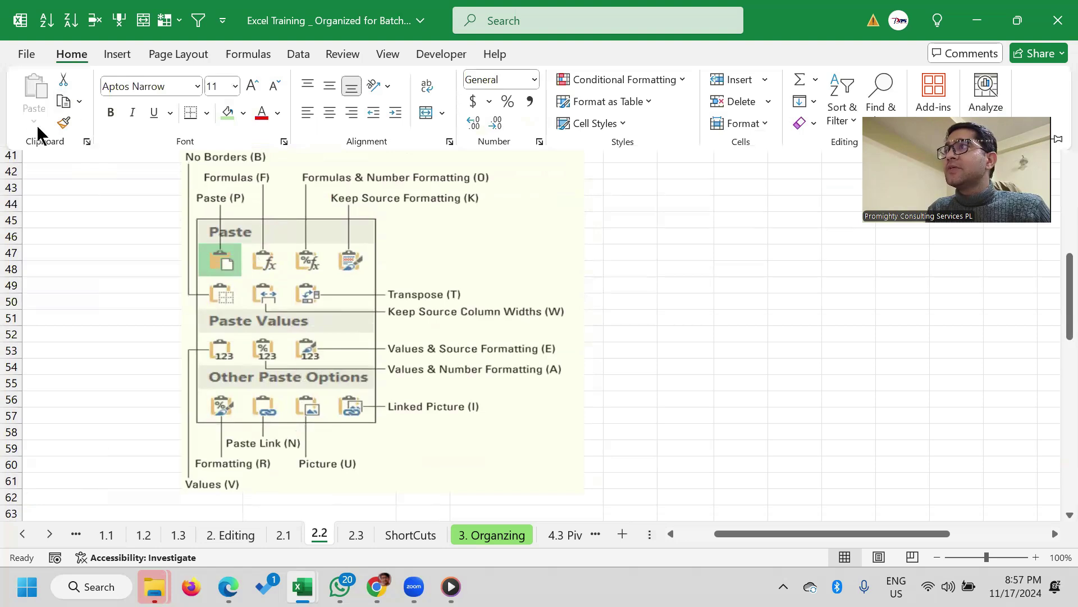
left_click(740, 256)
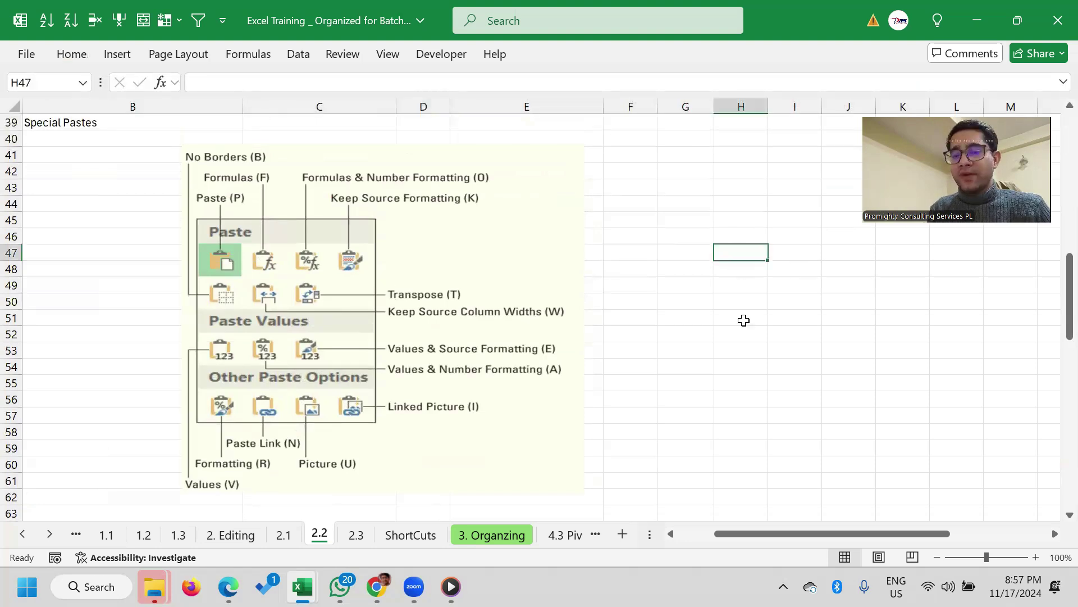
type("fsadhfsdh")
key("Return")
Correct H48 to =SUM(5,8) showing 13, then copy H47:H48
type("=")
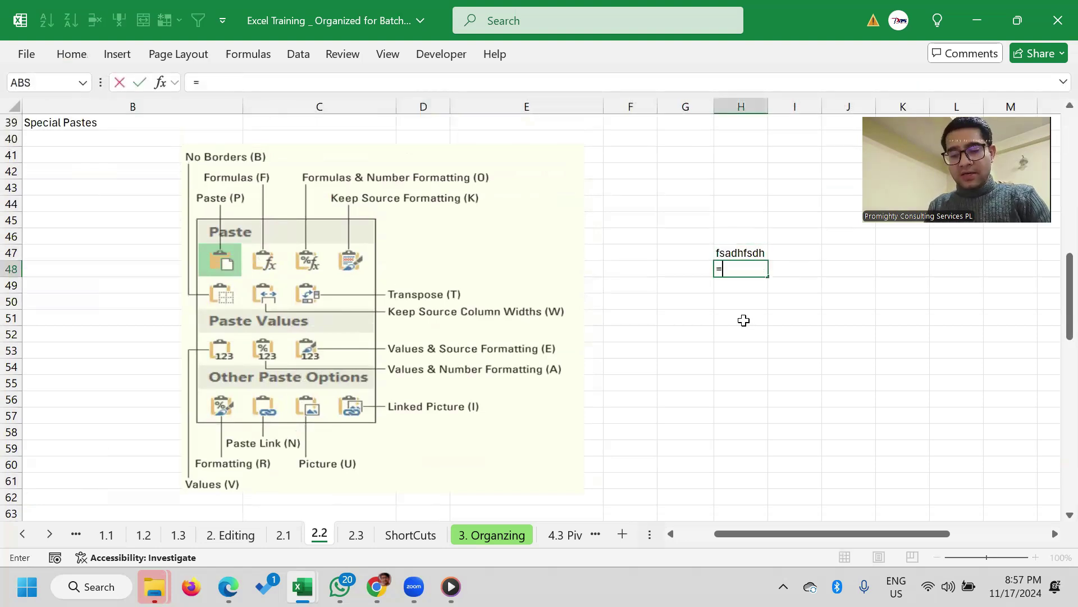
type("ksjdflj")
key("Return")
key("Up")
key("F2")
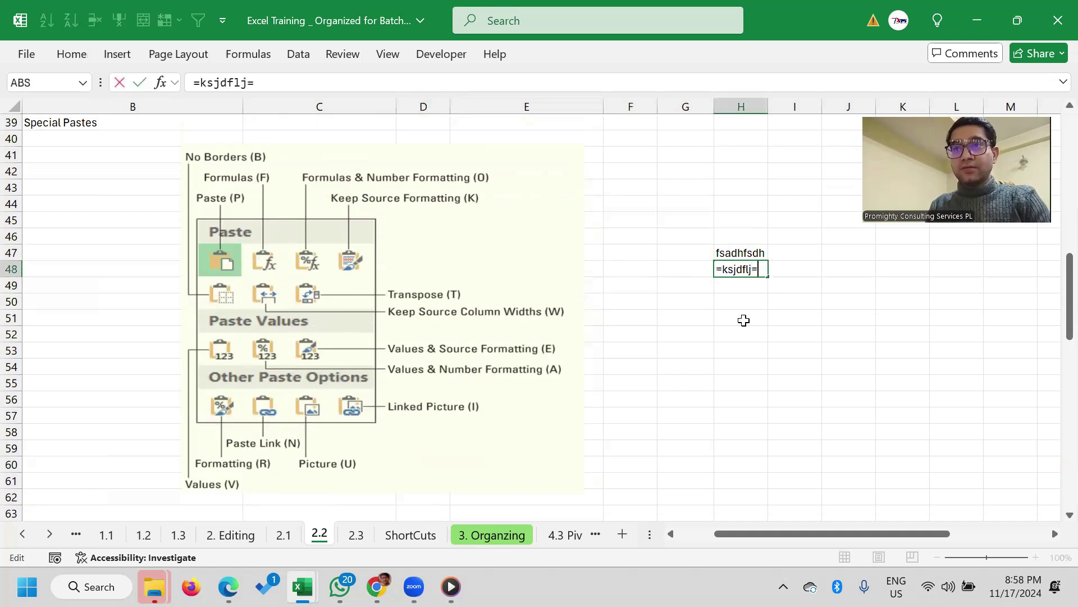
key("BackSpace")
key("BackSpace")
key("BackSpace")
key("BackSpace")
key("BackSpace")
key("BackSpace")
key("BackSpace")
key("BackSpace")
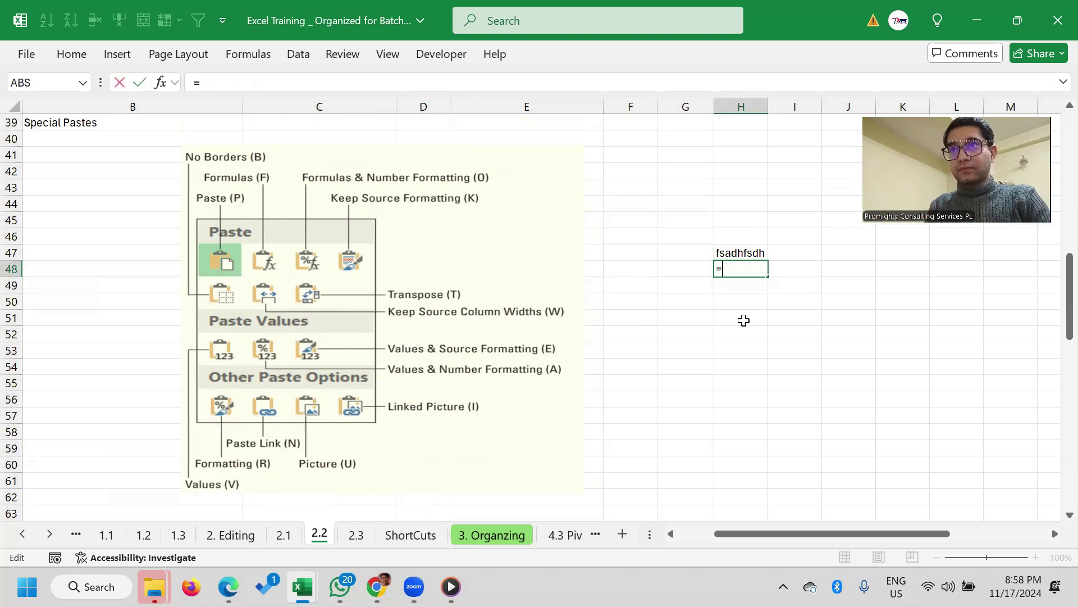
type("SUM(5,8")
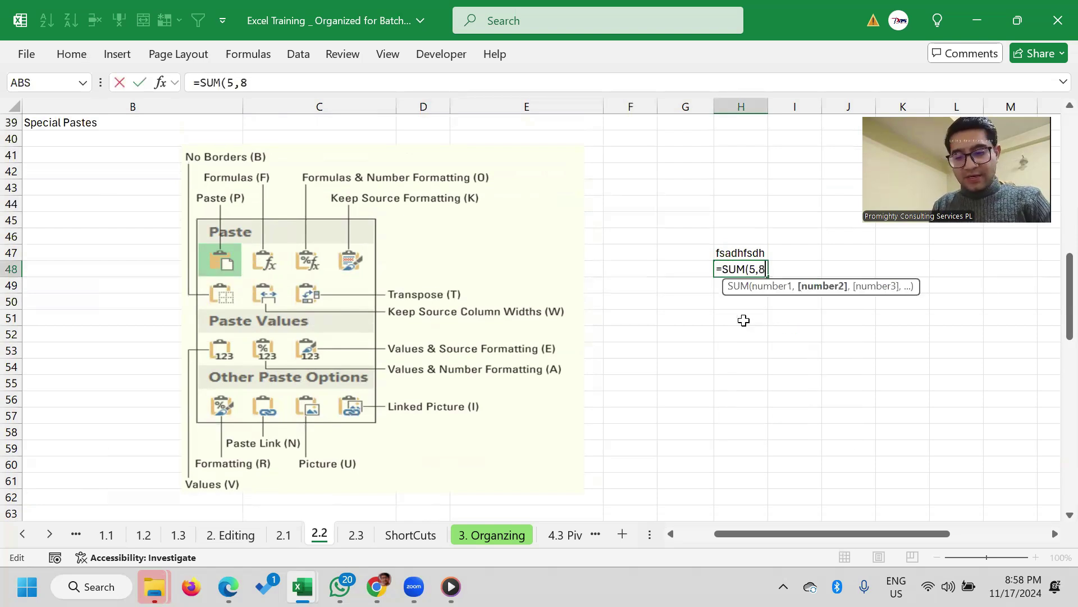
key("Return")
key("Up")
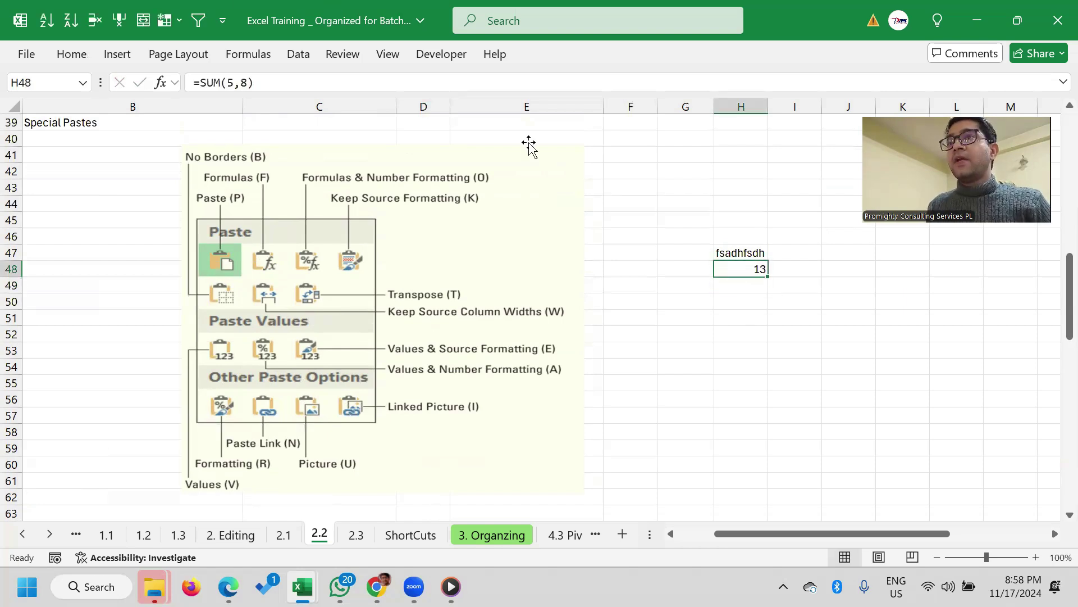
left_click_drag(726, 249, 740, 263)
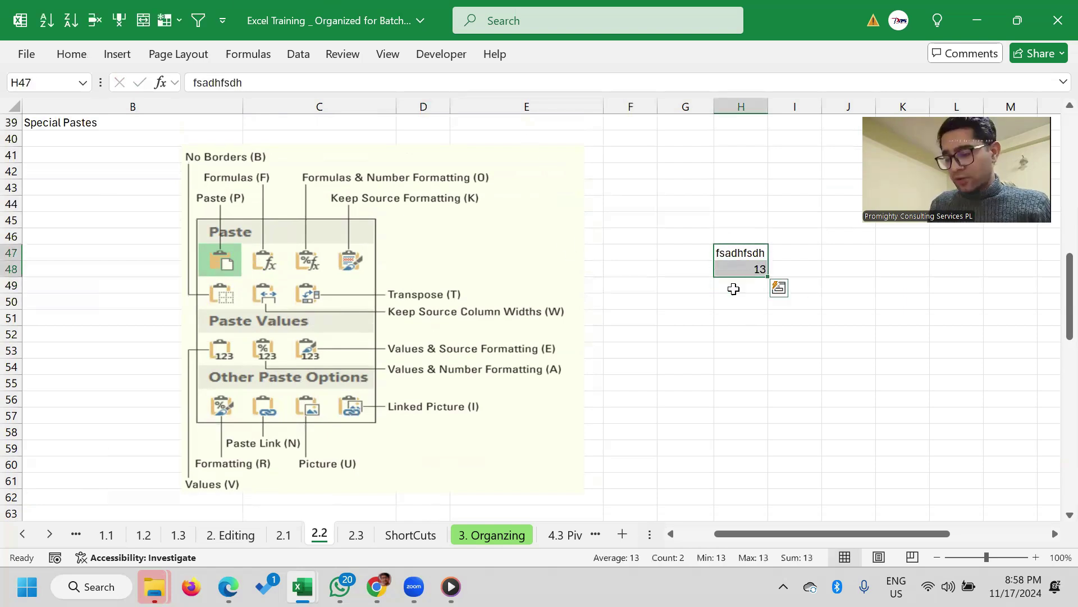
key("ctrl+c")
left_click(642, 319)
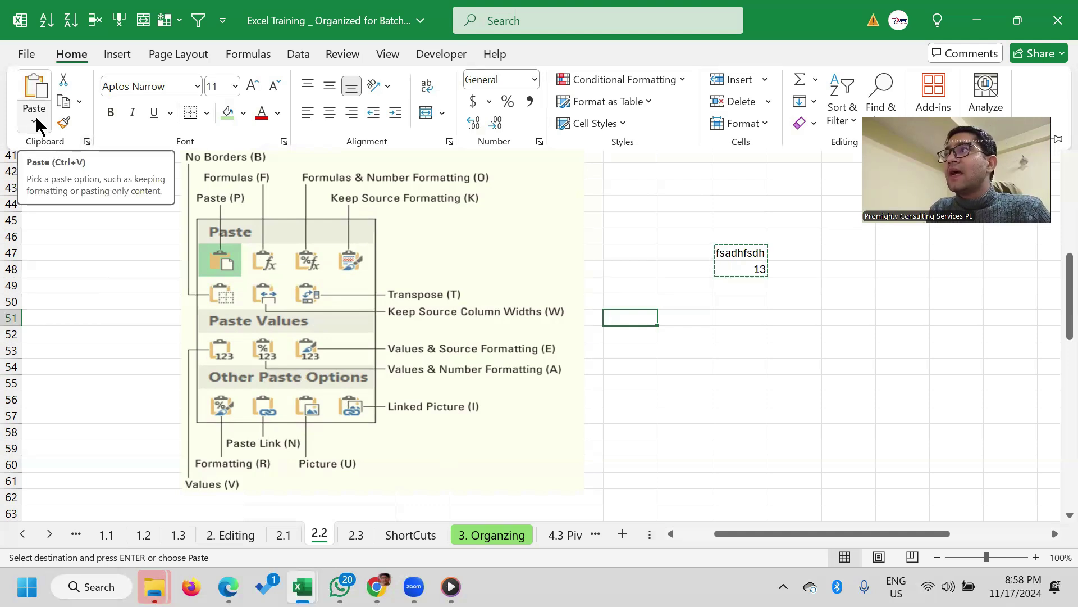
left_click(35, 119)
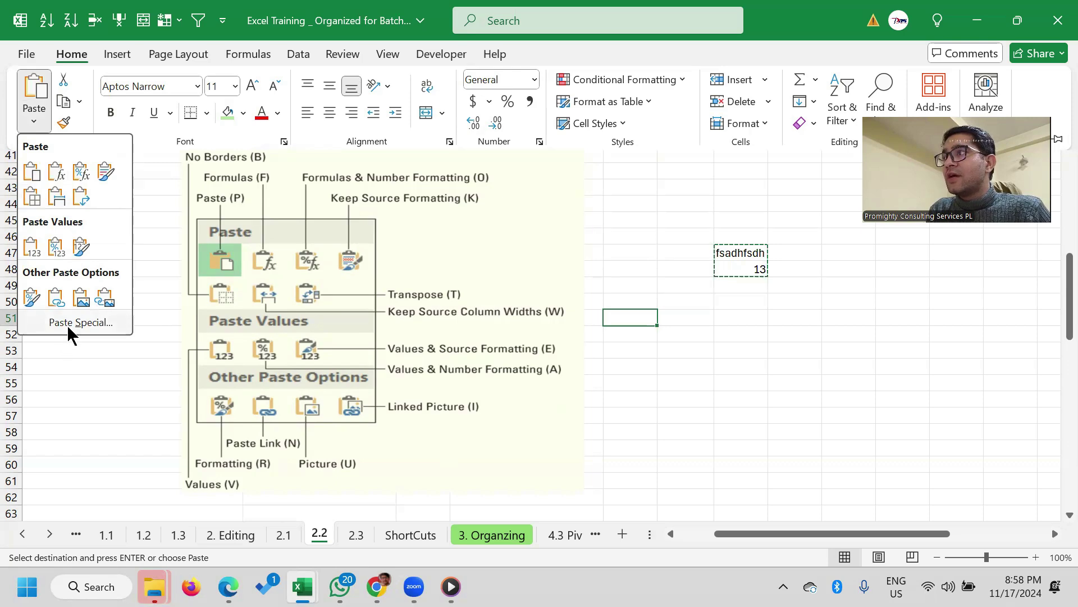
left_click(69, 324)
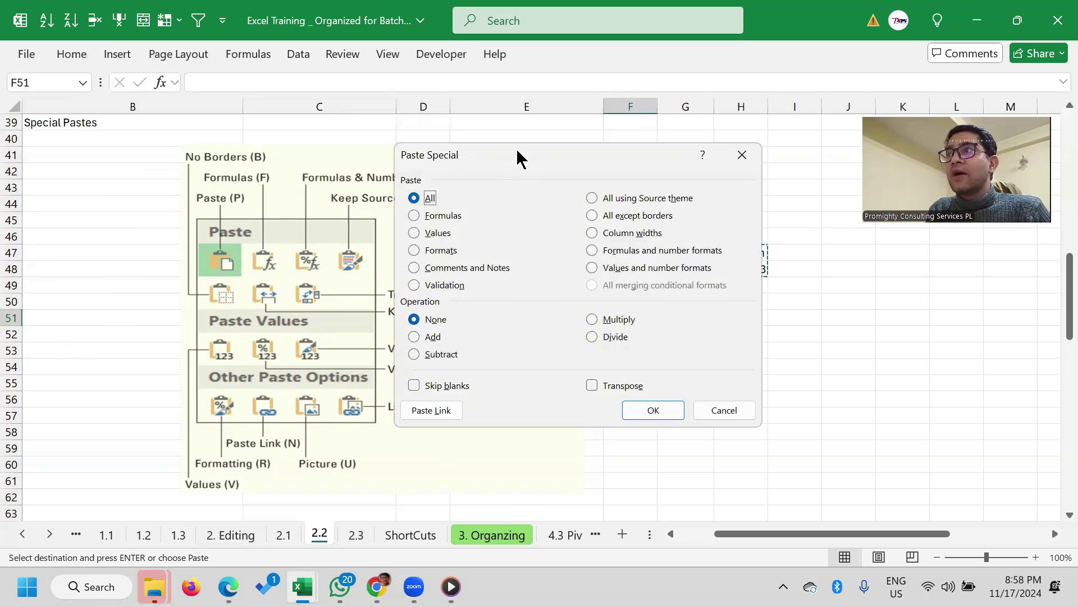
left_click_drag(517, 148, 660, 142)
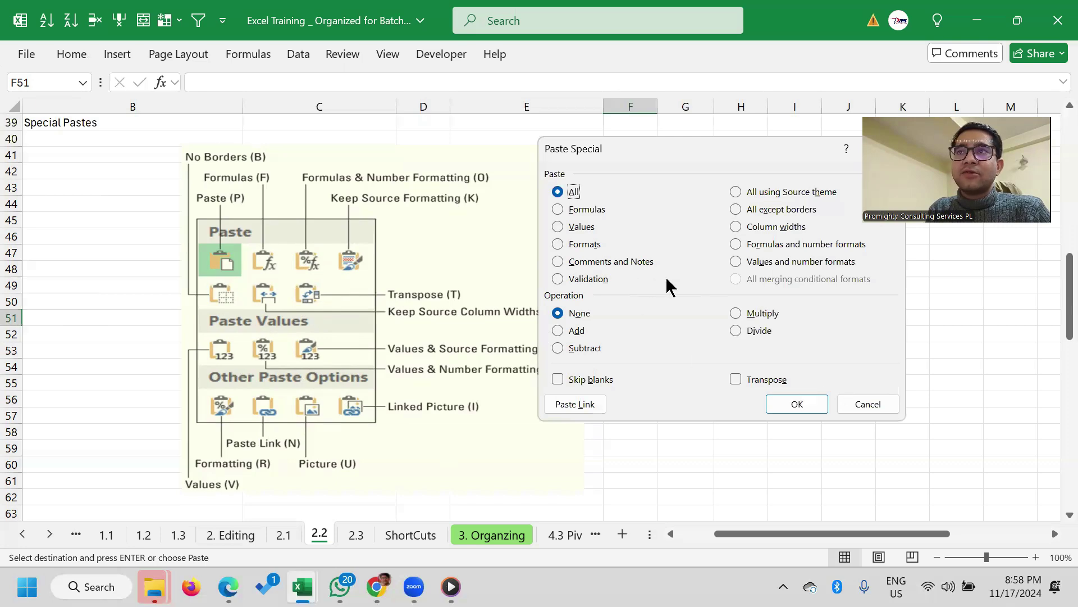
left_click(868, 404)
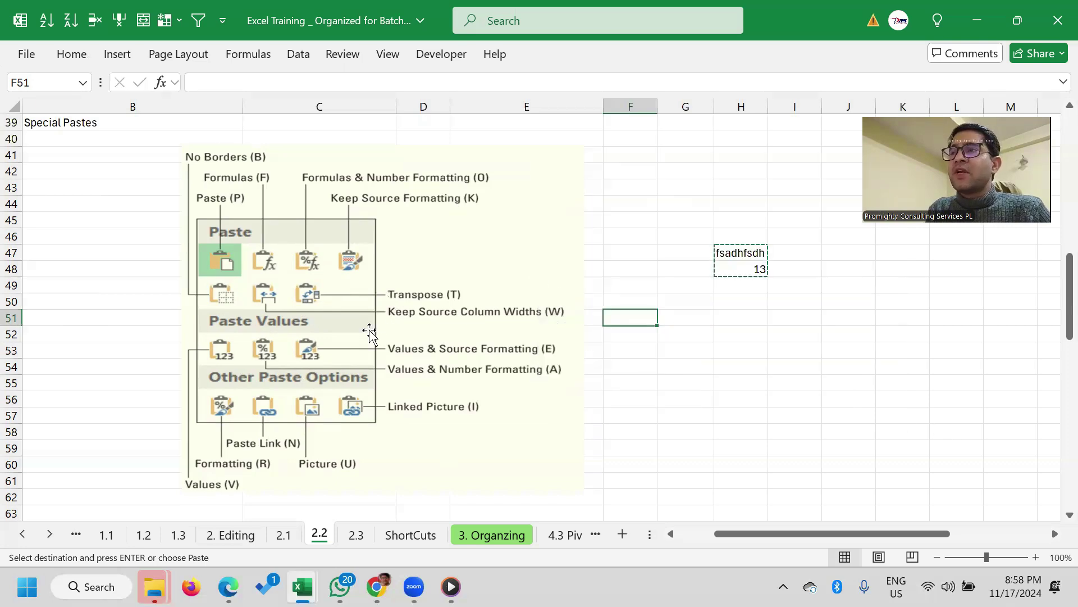
Scroll through the sheet and select cells around F67 near the sample area
scroll(369, 329, "down", 1)
scroll(317, 348, "down", 2)
scroll(303, 355, "down", 1)
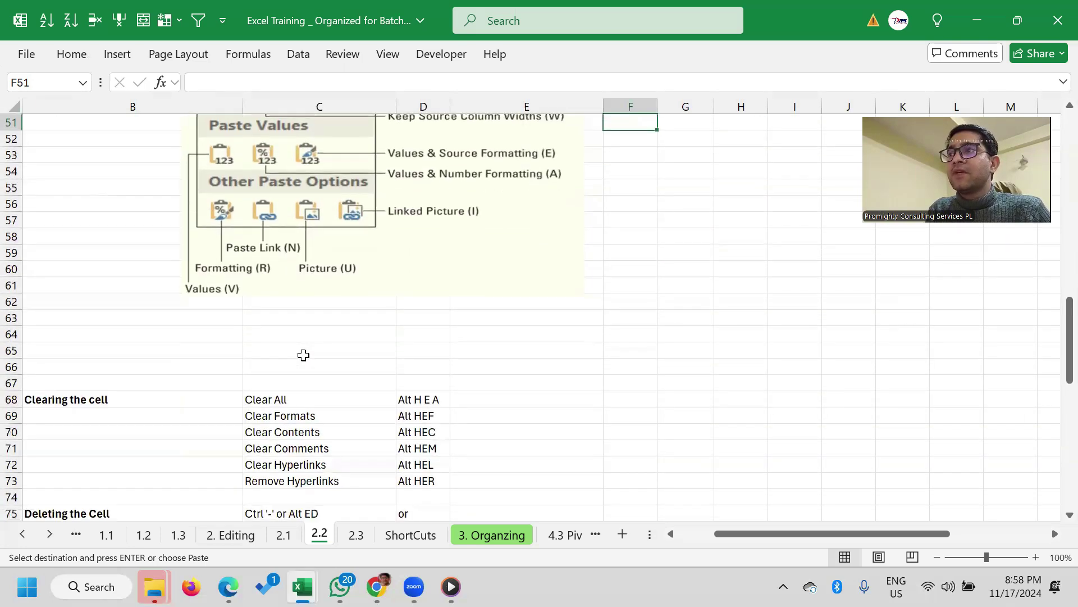
scroll(491, 354, "up", 1)
scroll(491, 354, "up", 5)
scroll(491, 354, "down", 5)
scroll(494, 359, "up", 5)
scroll(493, 358, "up", 1)
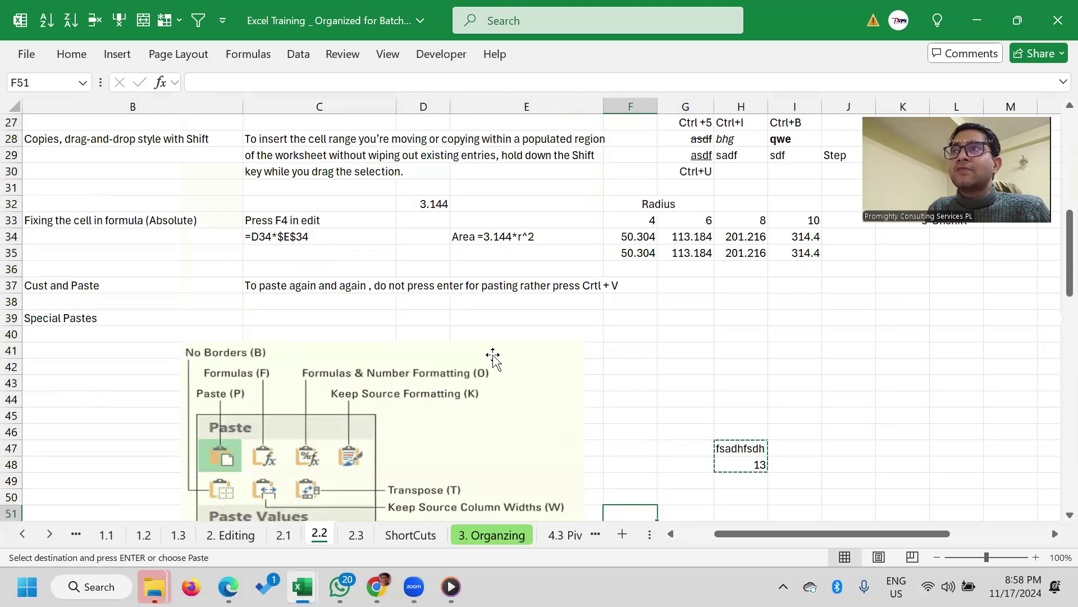
scroll(493, 359, "up", 5)
scroll(493, 358, "up", 2)
scroll(493, 359, "up", 2)
scroll(493, 359, "down", 6)
scroll(489, 357, "down", 1)
scroll(489, 358, "down", 1)
scroll(489, 358, "down", 5)
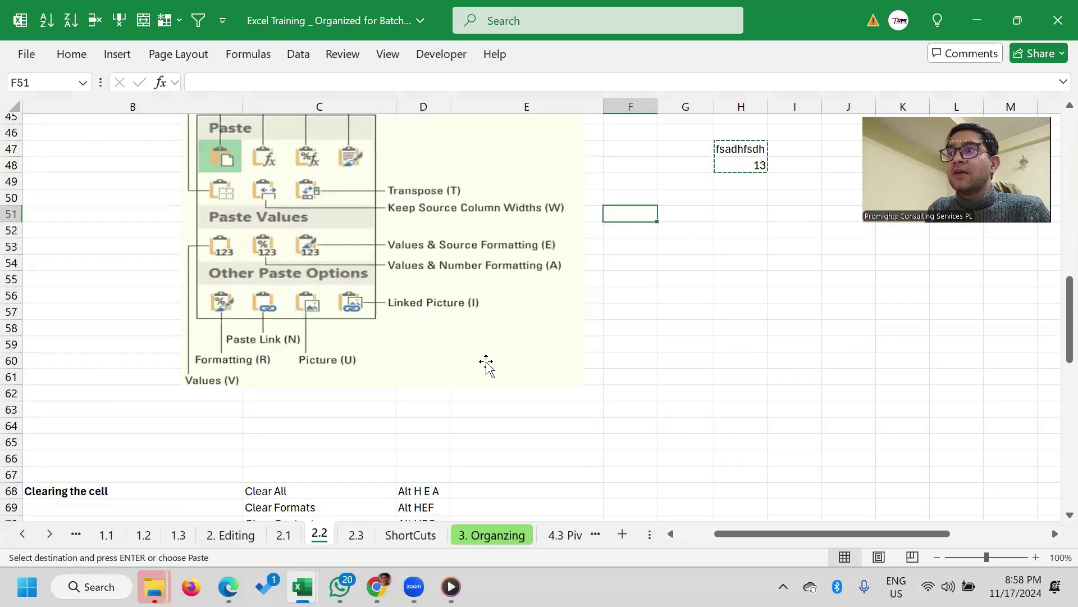
scroll(487, 364, "down", 5)
scroll(481, 362, "down", 5)
scroll(482, 362, "up", 5)
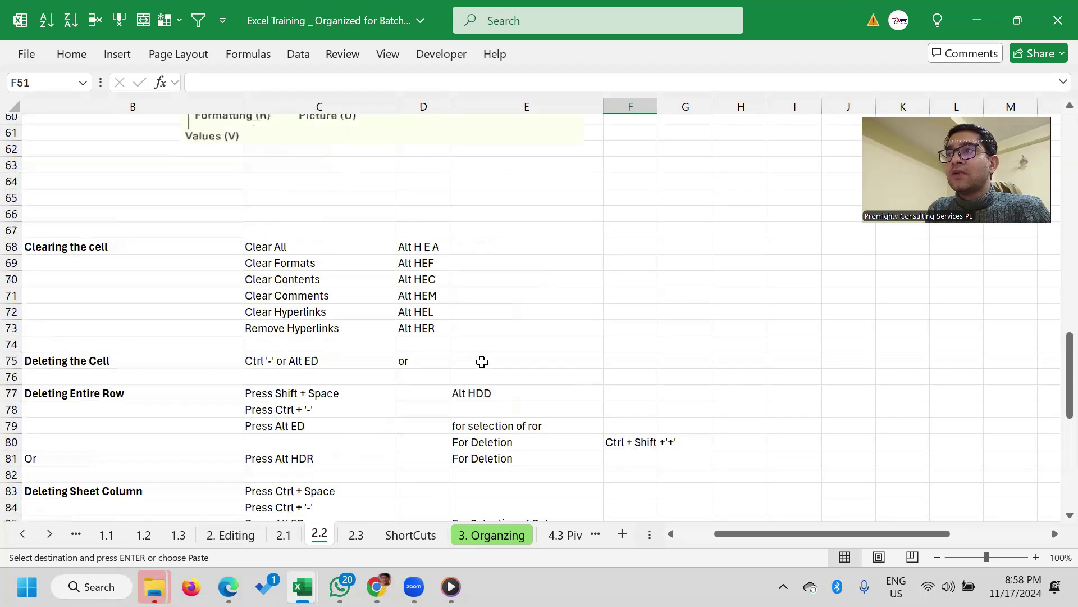
scroll(645, 281, "up", 2)
left_click(628, 325)
scroll(628, 325, "up", 2)
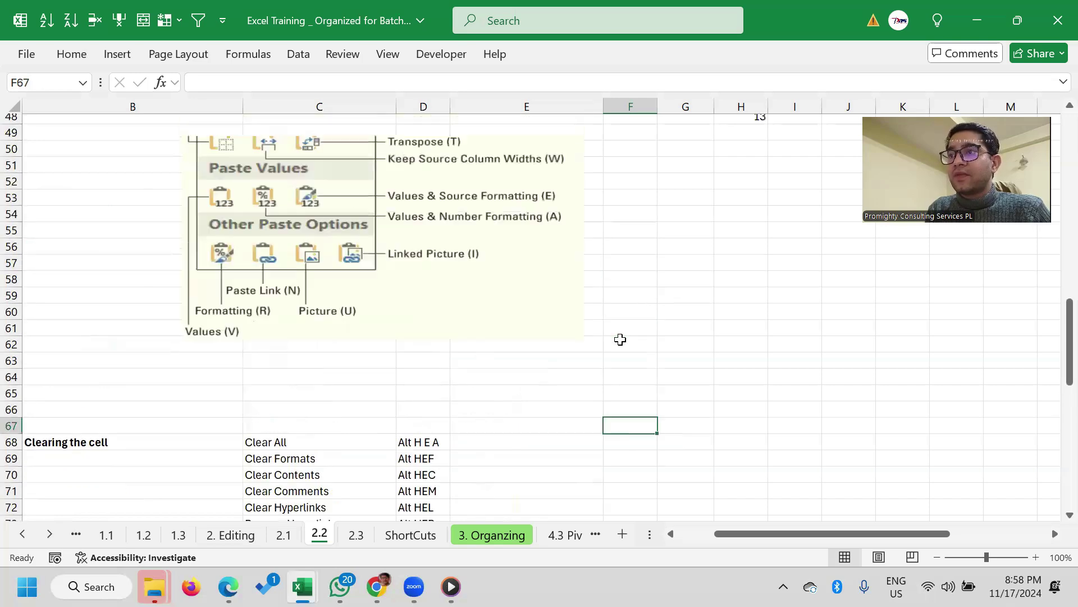
scroll(619, 340, "up", 5)
scroll(620, 340, "down", 3)
left_click_drag(709, 198, 769, 341)
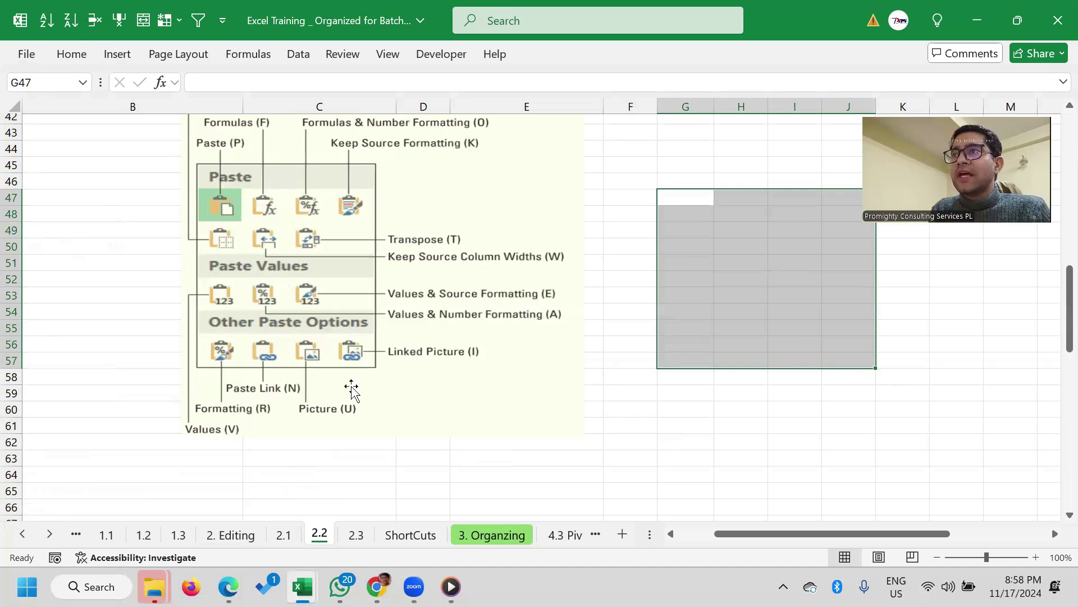
Start typing the heading 'Clearing the' in cell G64 above the Clearing the cell list
scroll(340, 382, "down", 6)
scroll(337, 379, "down", 1)
scroll(277, 365, "up", 1)
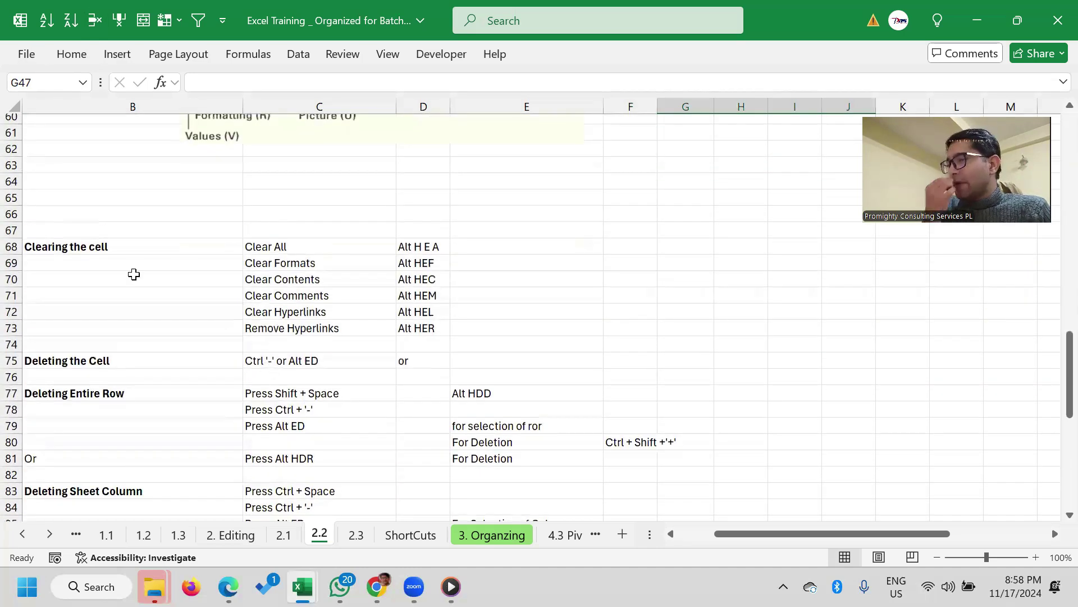
left_click(78, 251)
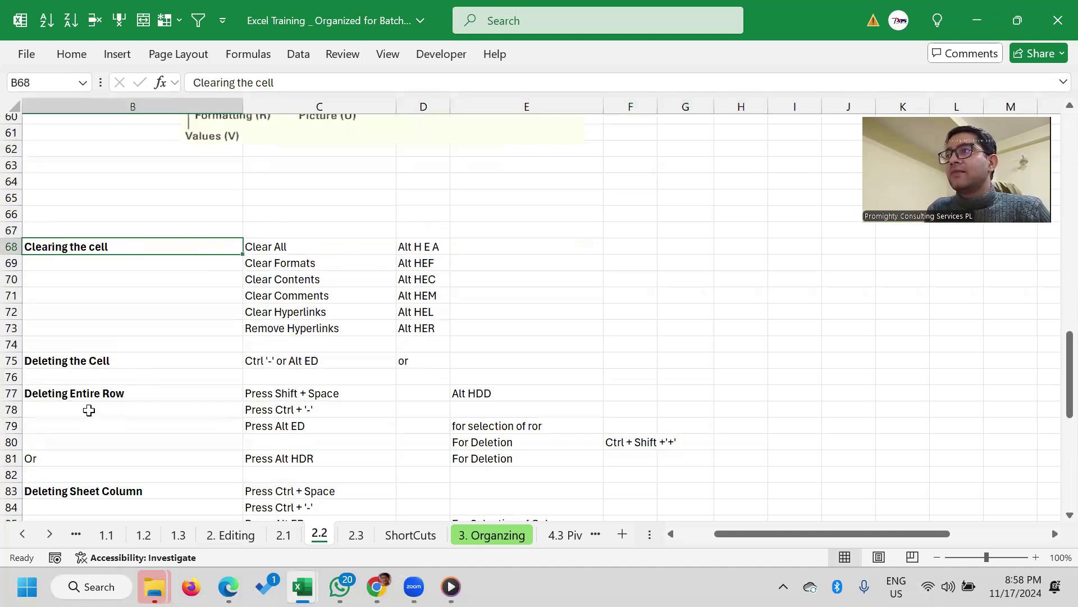
left_click(680, 181)
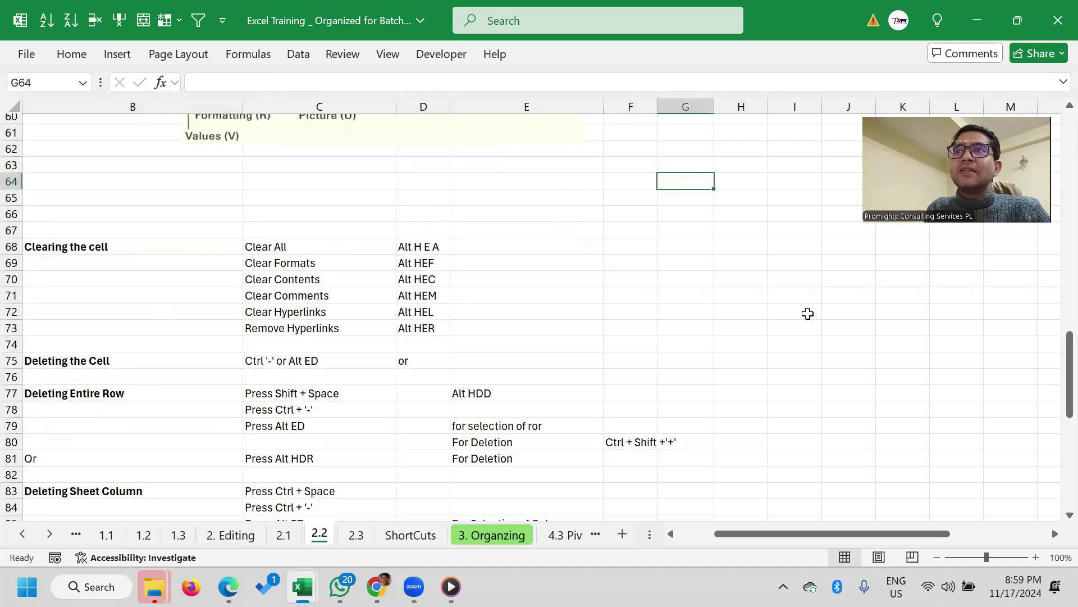
type("Clearing the")
key("BackSpace")
Complete and confirm the G64 heading 'Clearing the cell and Deleting the cell'
type("he cell and Deleting")
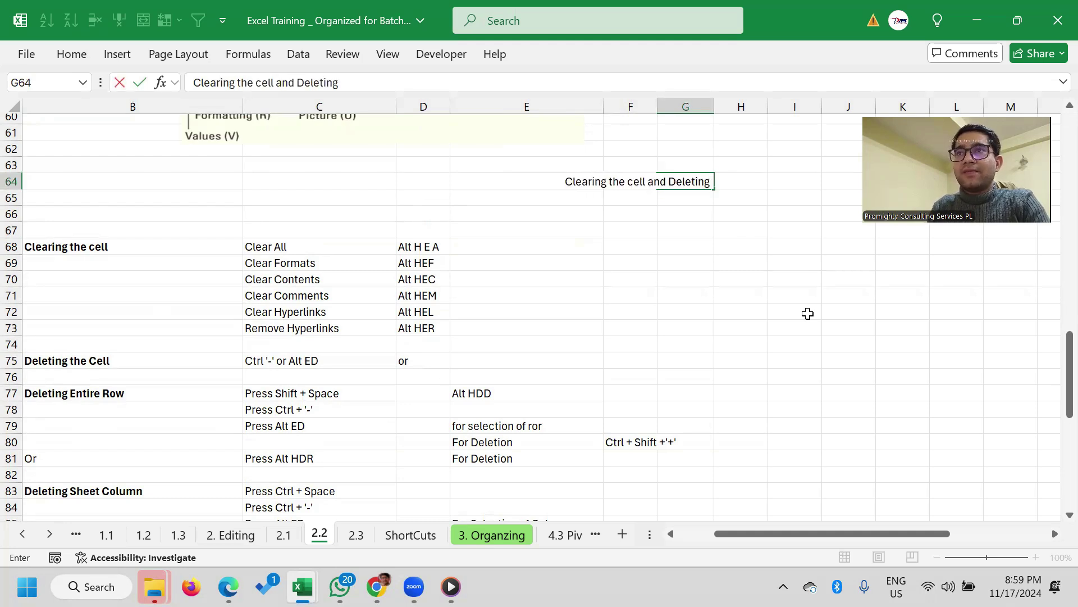
key("BackSpace")
key("BackSpace")
key("BackSpace")
type("eleting the c")
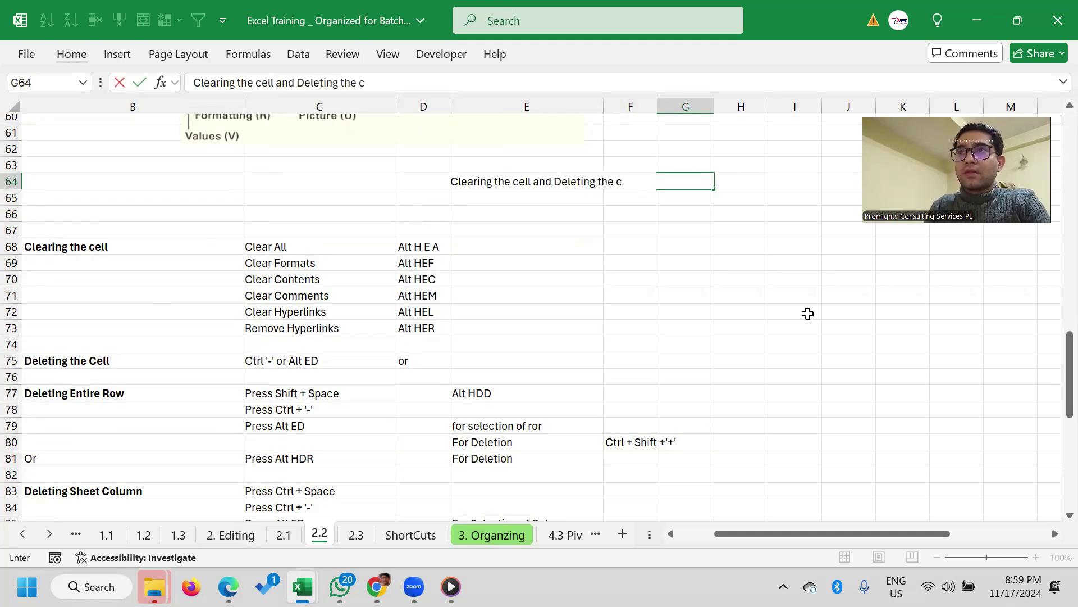
key("Return")
key("Up")
key("Left")
key("Left")
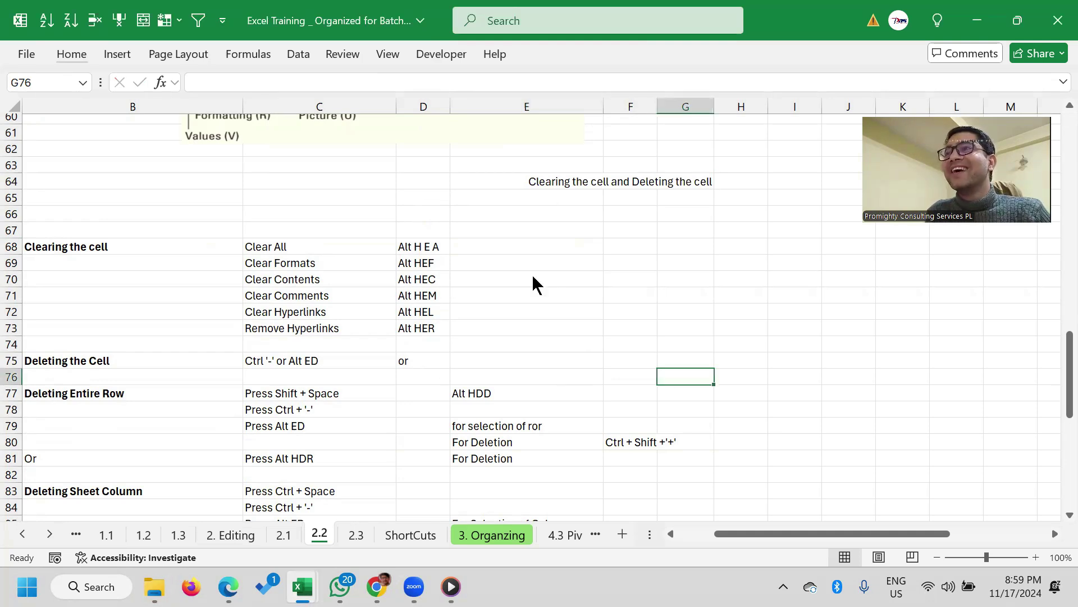
left_click(525, 165)
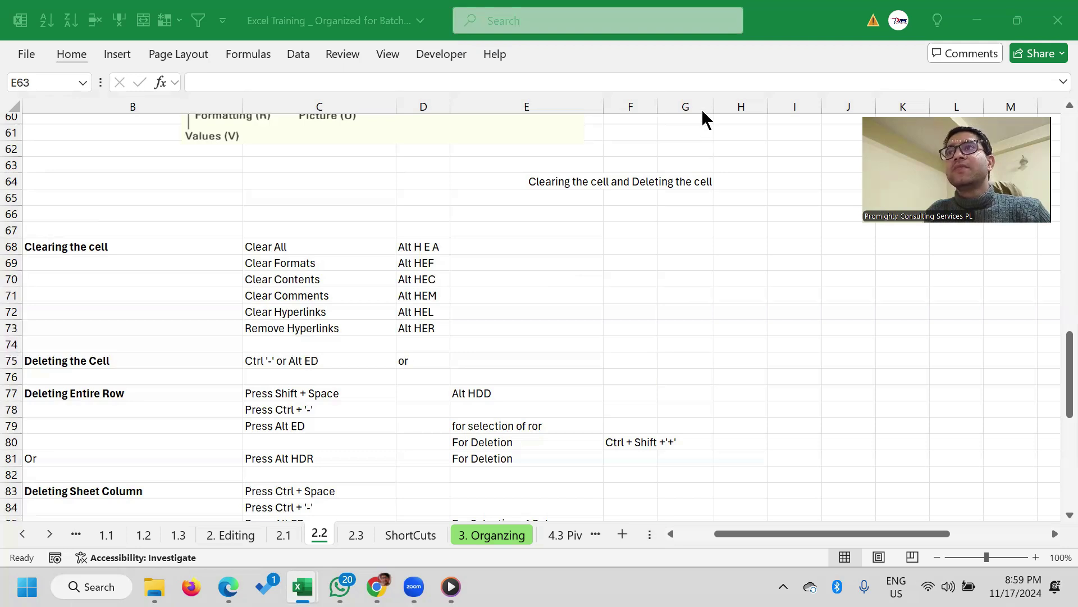
left_click(492, 247)
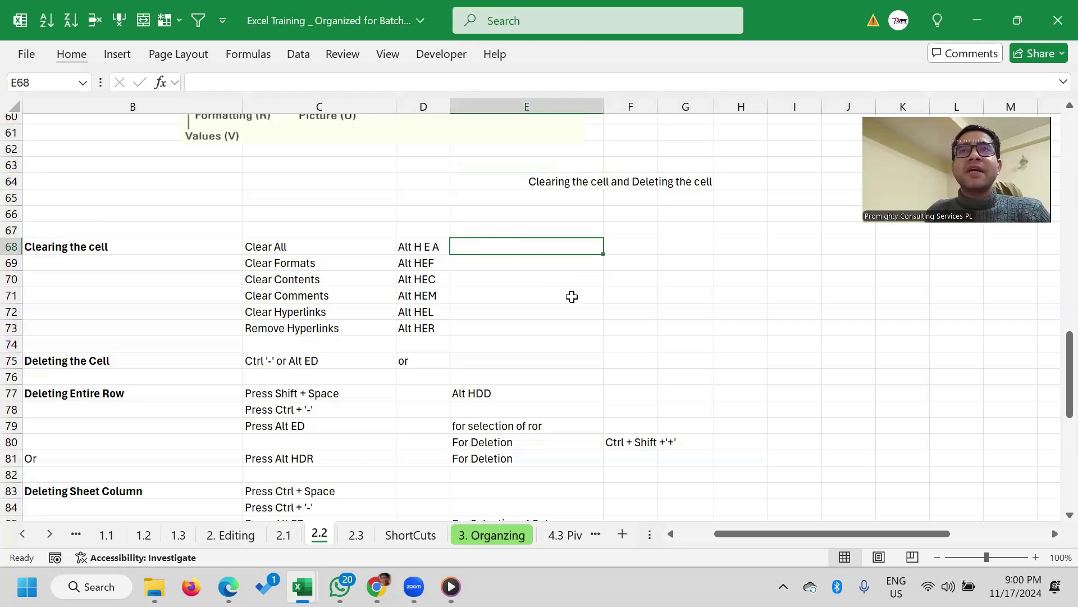
left_click(523, 220)
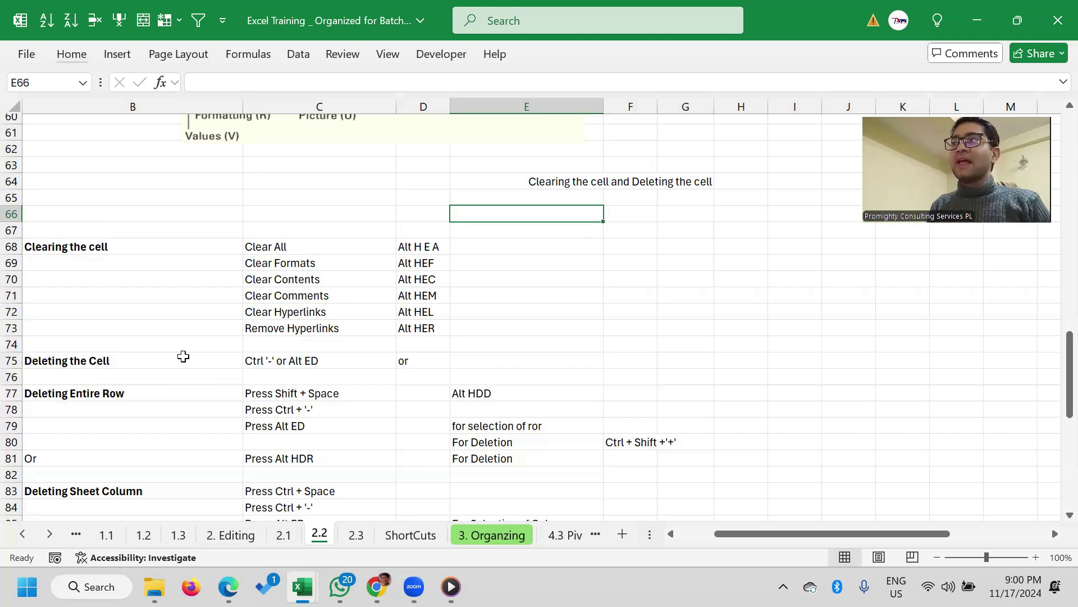
key("Down")
key("Left")
key("Down")
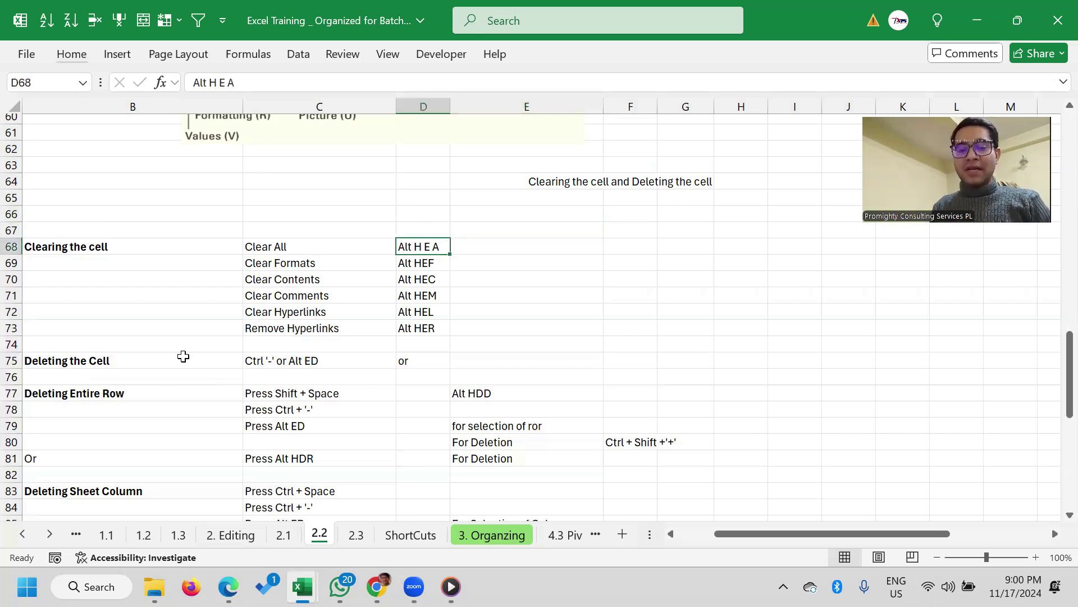
key("Delete")
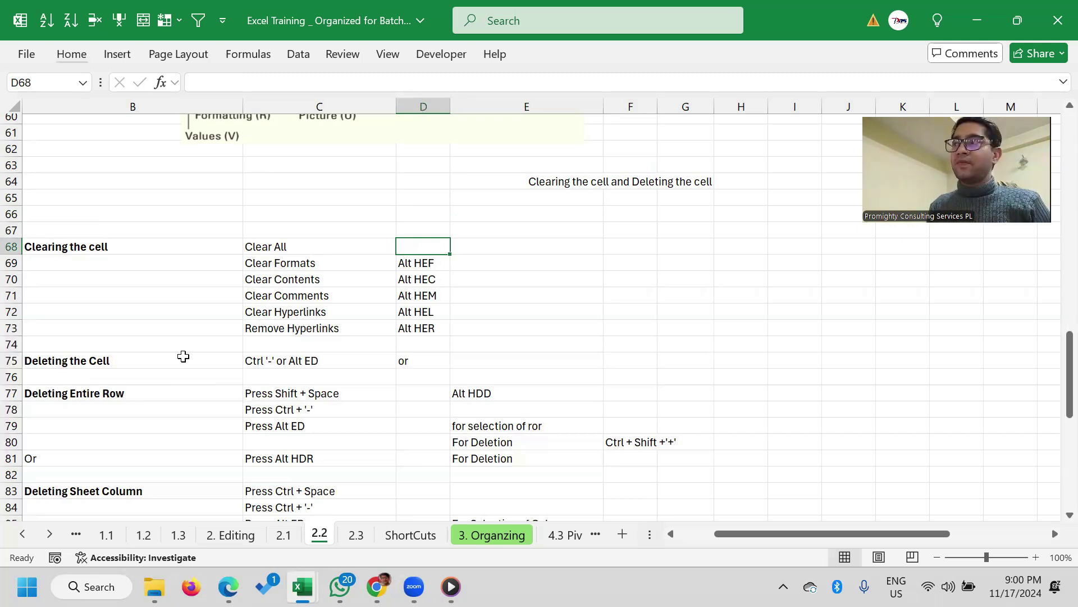
key("ctrl+z")
key("Down")
key("Up")
key("shift+Down")
key("shift+Down")
key("shift+Down")
key("shift+Down")
key("shift+Down")
key("Up")
key("Down")
key("shift+Down")
key("shift+Down")
key("shift+Down")
key("shift+Down")
key("shift+Down")
key("shift+Up")
key("shift+Up")
key("shift+Up")
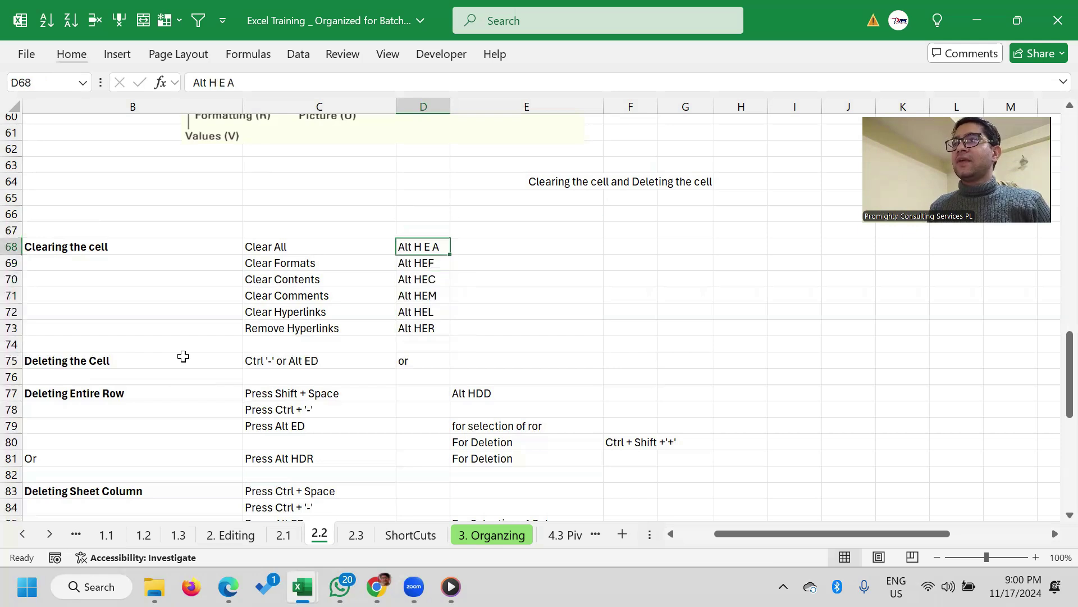
key("Down")
key("Up")
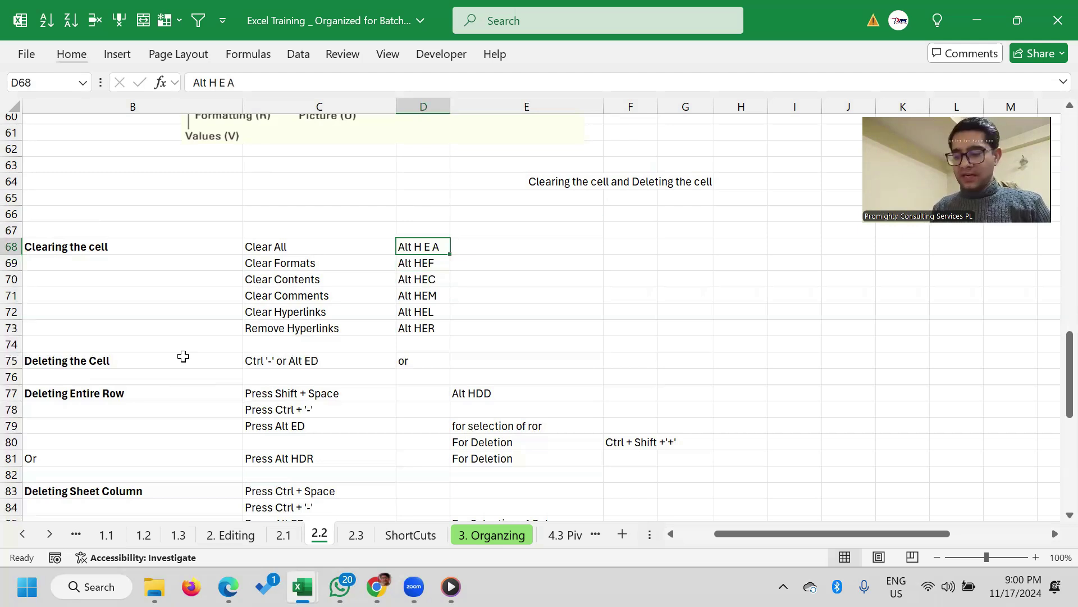
key("alt+h")
key("e")
key("a")
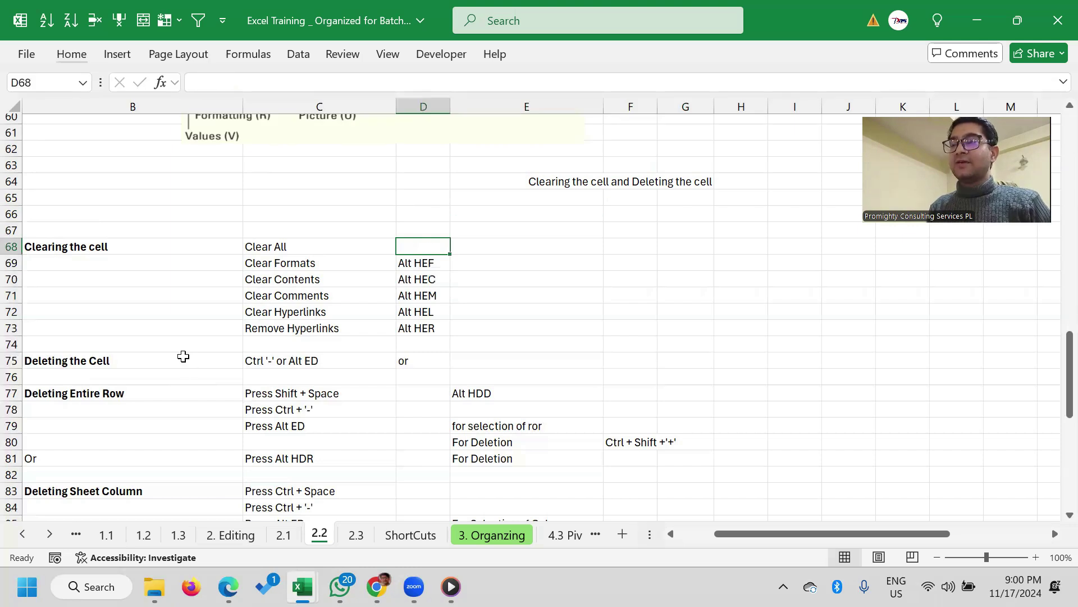
key("ctrl+z")
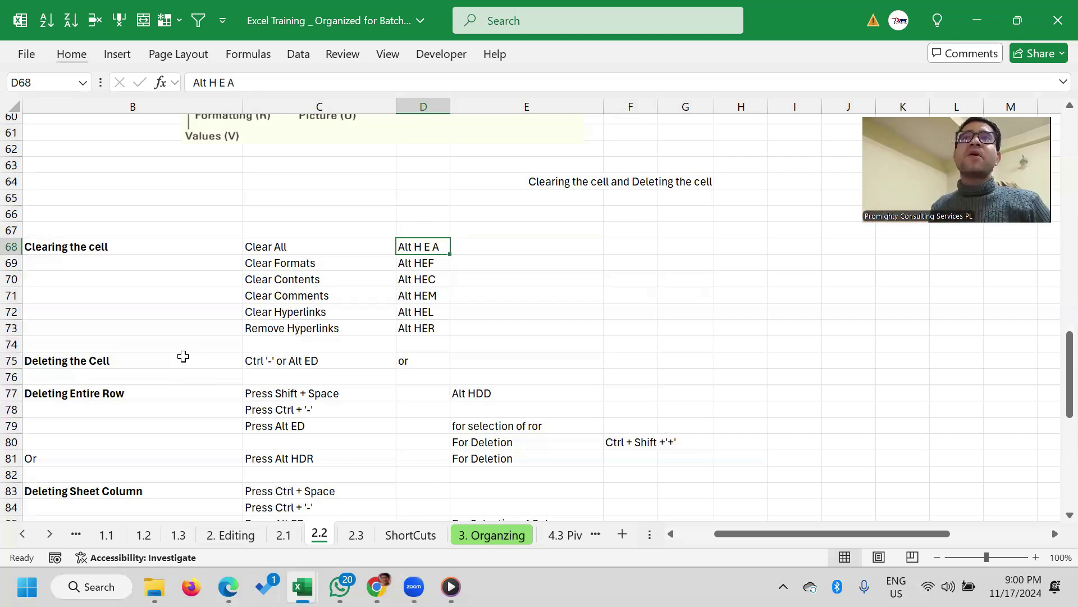
key("Right")
key("Right")
key("Right")
key("Left")
key("Up")
key("shift+Down")
key("shift+Down")
key("shift+Down")
key("shift+Down")
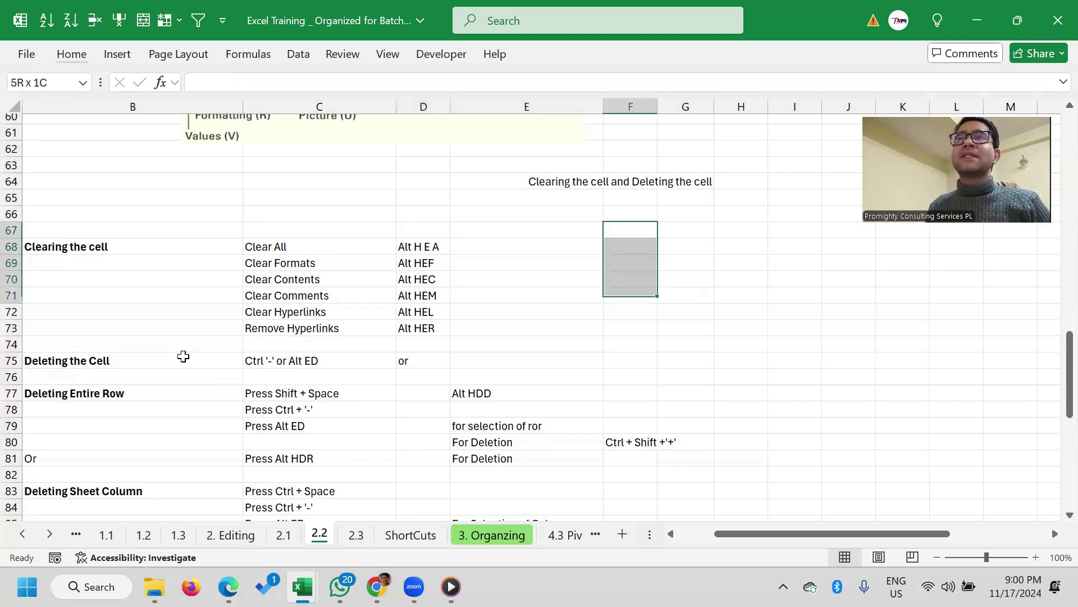
Select F67:G69 and clear everything from it with Alt H E A
key("shift+Right")
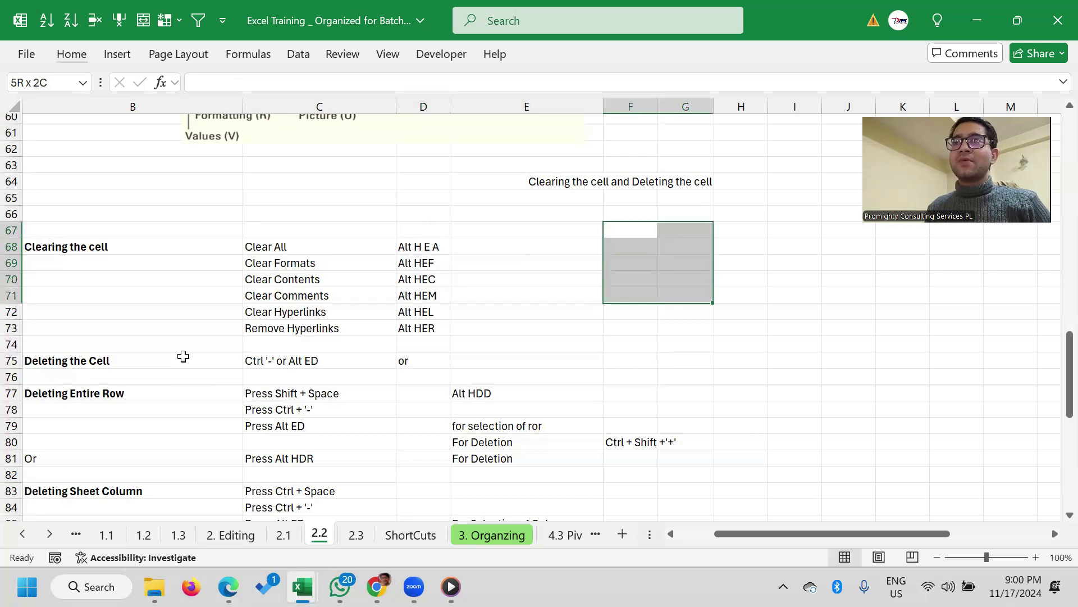
key("shift+Up")
key("shift+Up")
key("alt+h")
key("e")
key("a")
Fill the F67:G69 block with placeholder text such as asdf, sdf and sadf
key("Down")
type("sdf")
key("Tab")
type("sadf")
key("Up")
key("Left")
type("asdf")
key("Return")
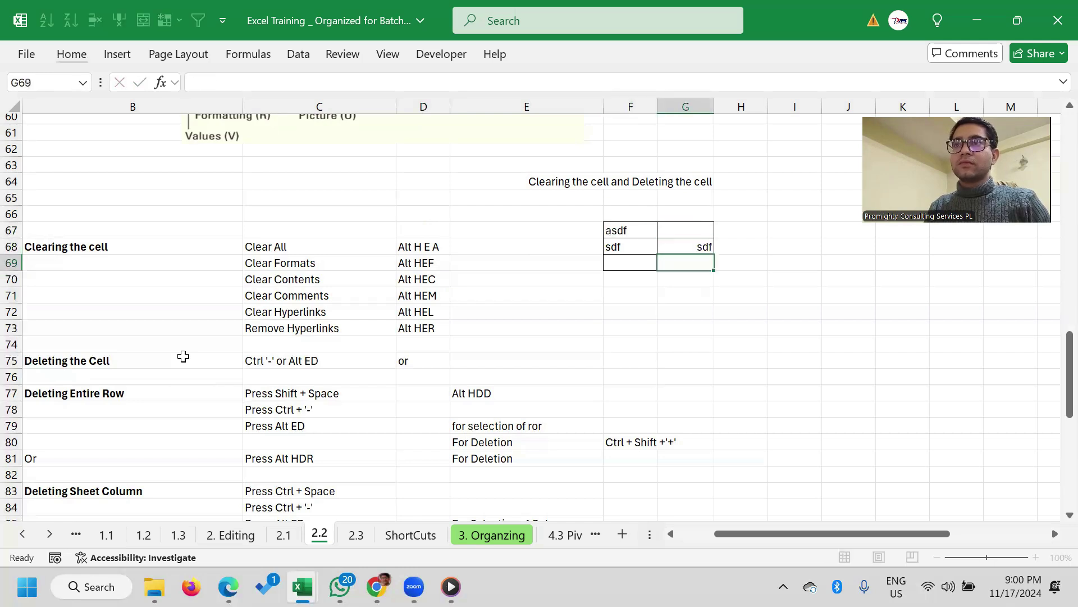
type("asdf")
key("Left")
type("asdf")
key("Up")
key("Right")
key("Up")
type("asdf")
key("Return")
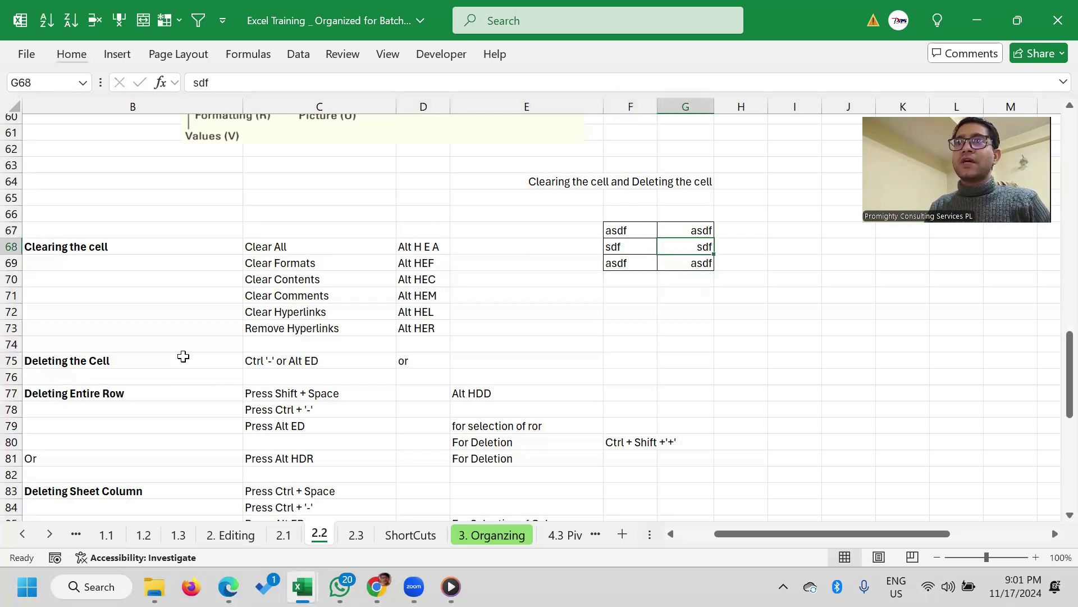
Clear the block's contents with Delete, then restore them with Ctrl+Z
key("Up")
key("Left")
key("shift+Down")
key("shift+Down")
key("shift+Right")
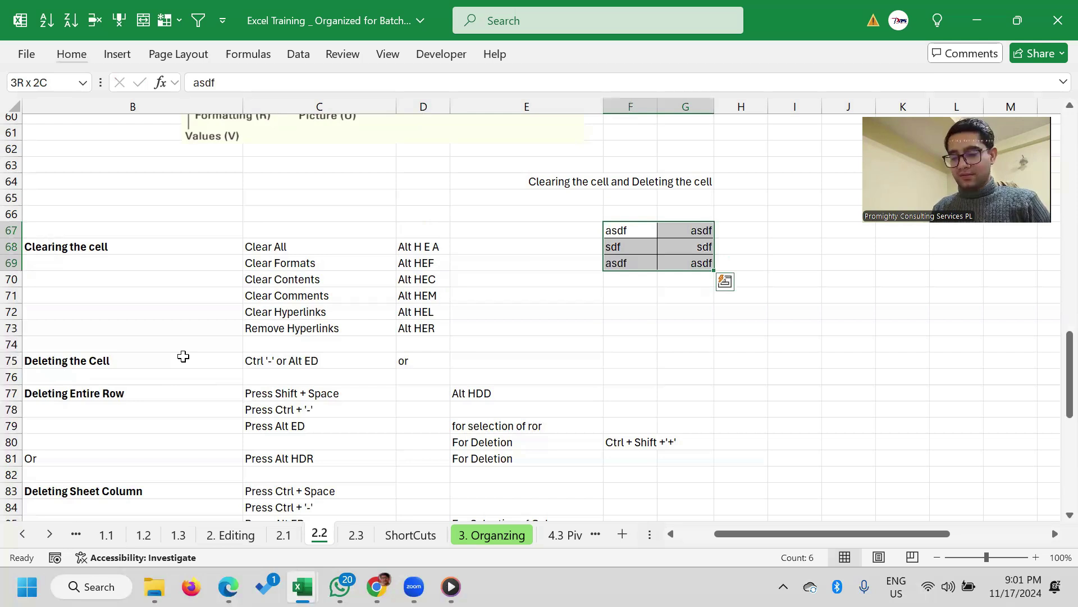
key("Delete")
key("Down")
key("Up")
key("ctrl+z")
Delete cell F68 with Ctrl+minus, shifting the cells below up
key("Down")
key("Down")
key("Down")
key("Up")
key("Up")
key("Up")
key("Down")
key("Down")
Reselect F67:G69, clear everything with Alt H E A, then undo to restore the block
key("Up")
key("Up")
key("shift+Right")
key("Down")
key("ctrl+minus")
key("Return")
key("Up")
key("shift+Right")
key("shift+Down")
key("shift+Down")
key("Down")
key("Down")
key("Down")
key("Up")
key("Up")
key("Up")
key("shift+Down")
key("shift+Down")
key("shift+Right")
key("shift+Down")
key("shift+Up")
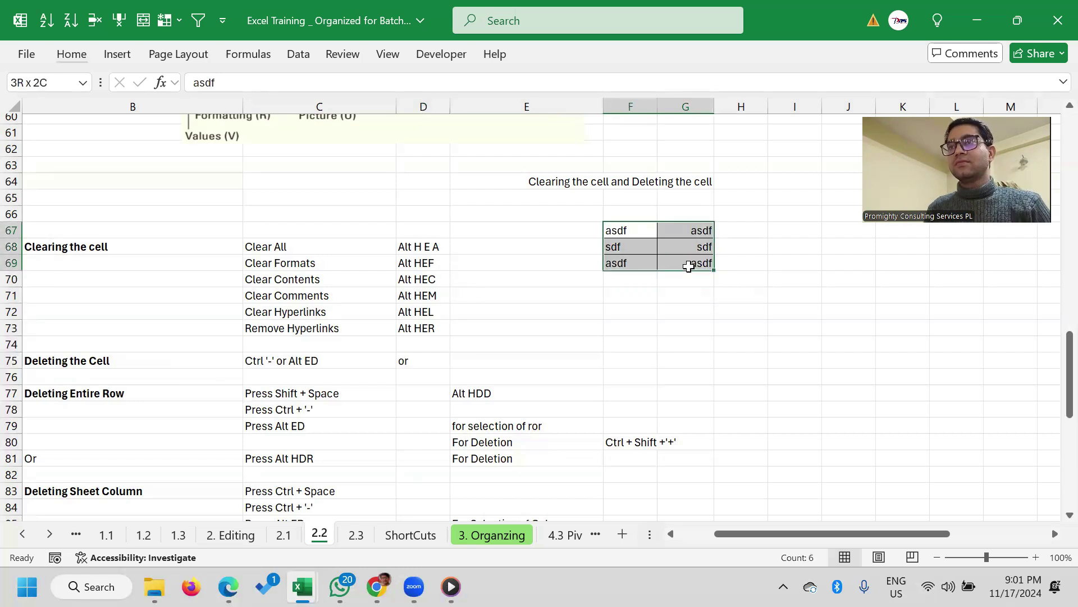
key("alt")
key("h")
key("e")
key("a")
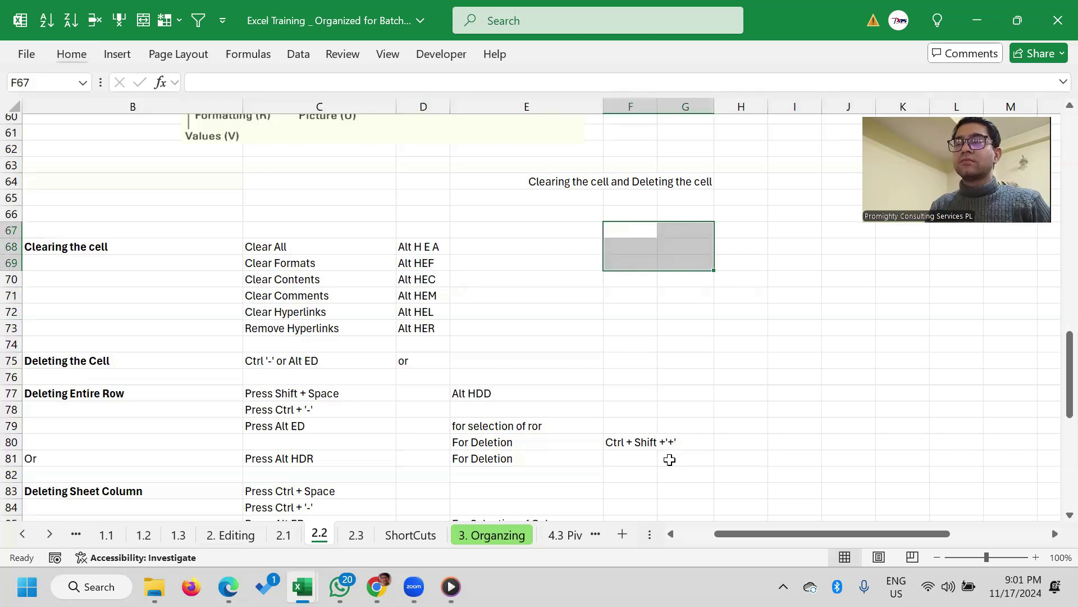
key("ctrl+z")
key("Down")
key("Down")
key("Down")
key("Down")
key("Down")
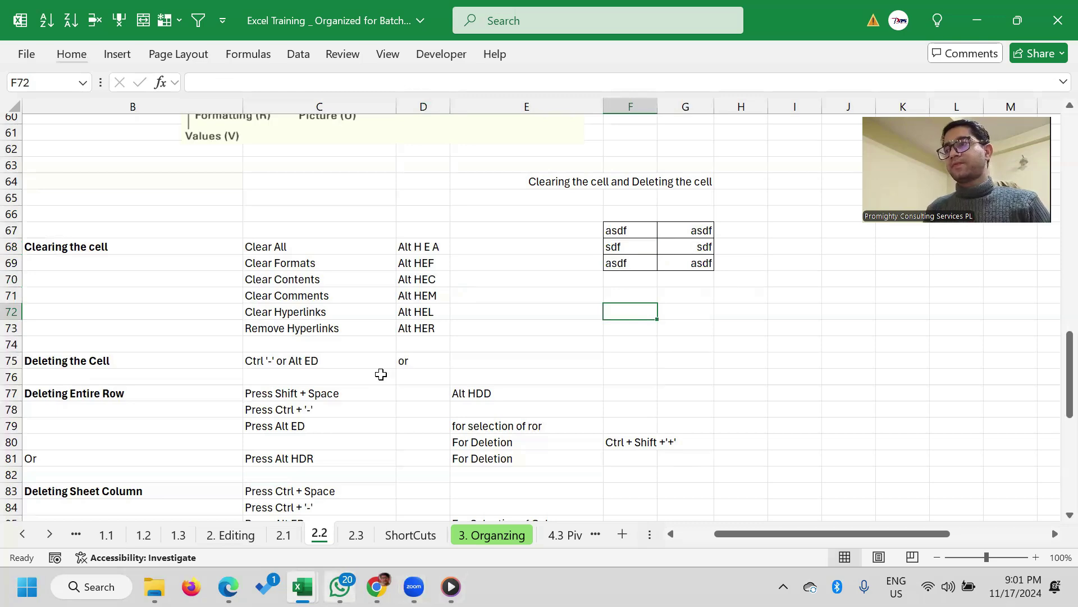
scroll(384, 470, "up", 2)
left_click(384, 470)
scroll(385, 470, "down", 13)
scroll(380, 468, "up", 5)
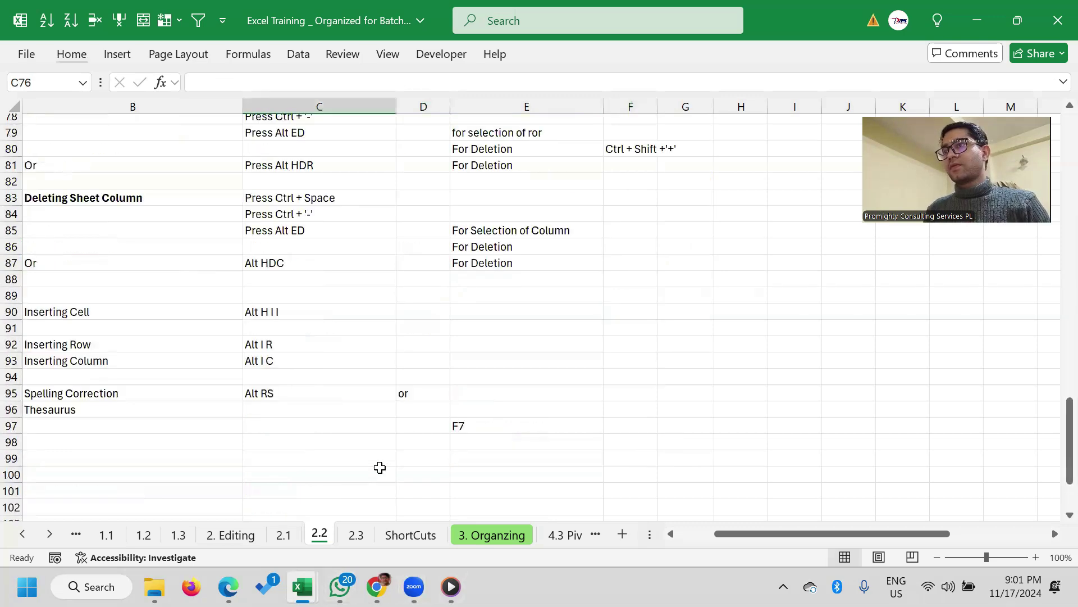
scroll(379, 468, "up", 10)
scroll(379, 468, "down", 3)
scroll(373, 464, "down", 1)
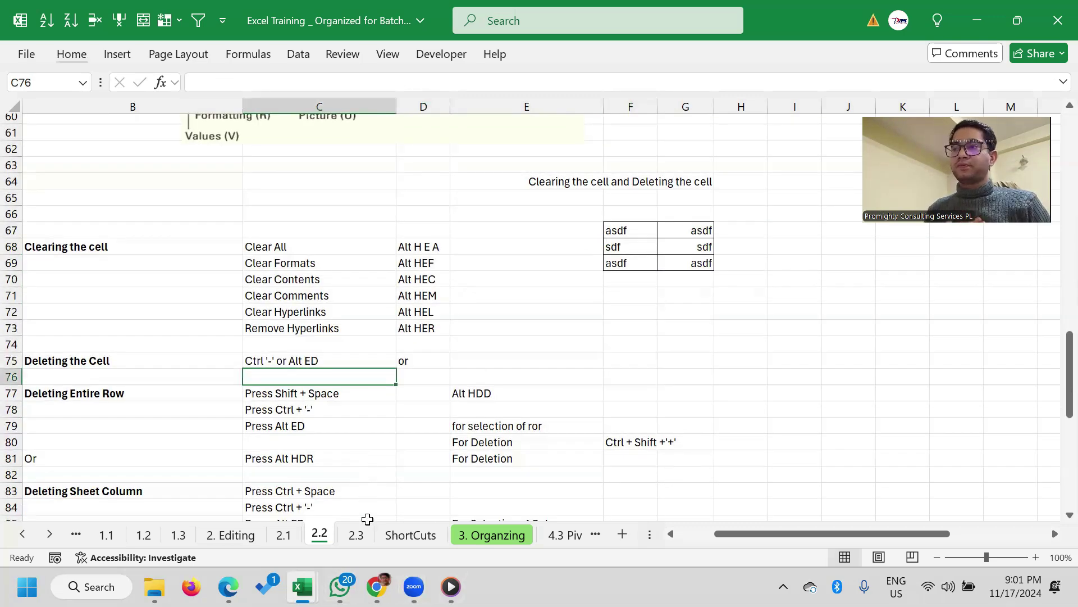
left_click(358, 535)
scroll(393, 413, "down", 15)
scroll(391, 416, "up", 13)
scroll(392, 418, "up", 3)
scroll(392, 421, "down", 4)
scroll(391, 423, "up", 3)
scroll(391, 423, "up", 2)
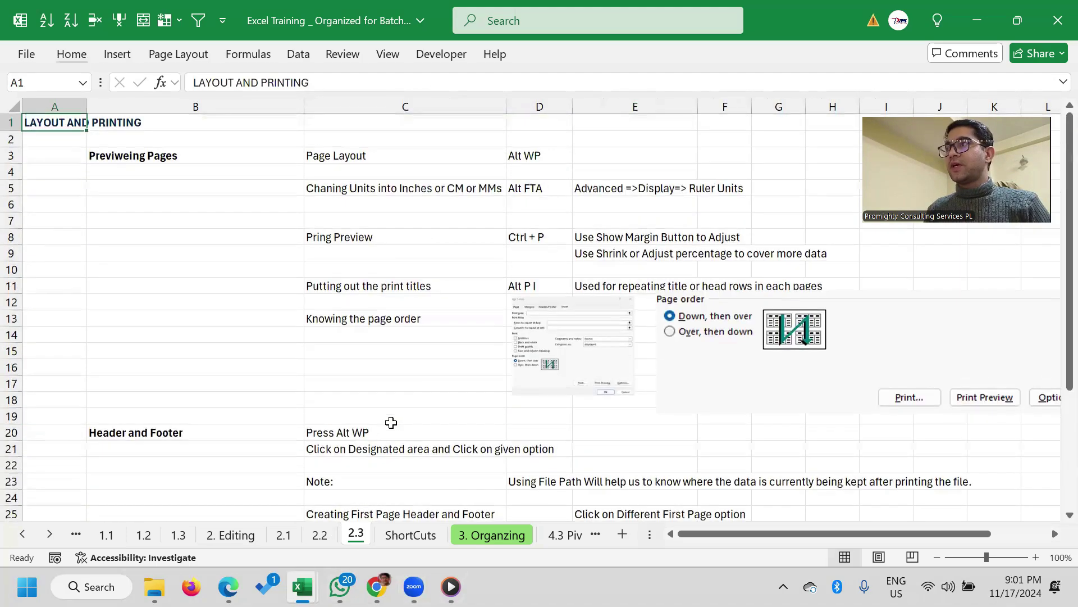
scroll(392, 422, "down", 4)
scroll(392, 422, "down", 3)
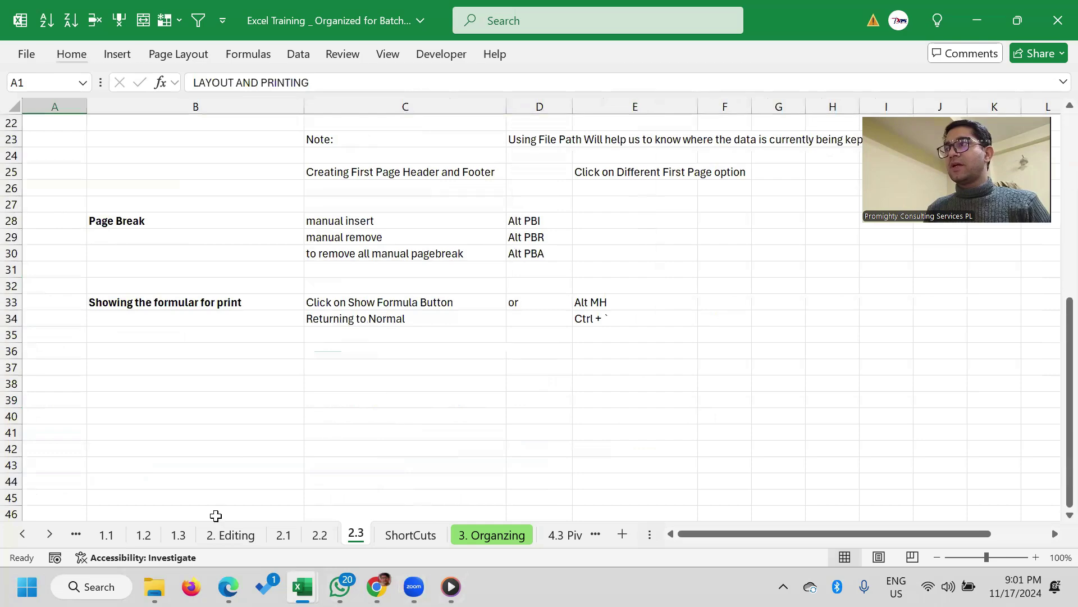
left_click(320, 534)
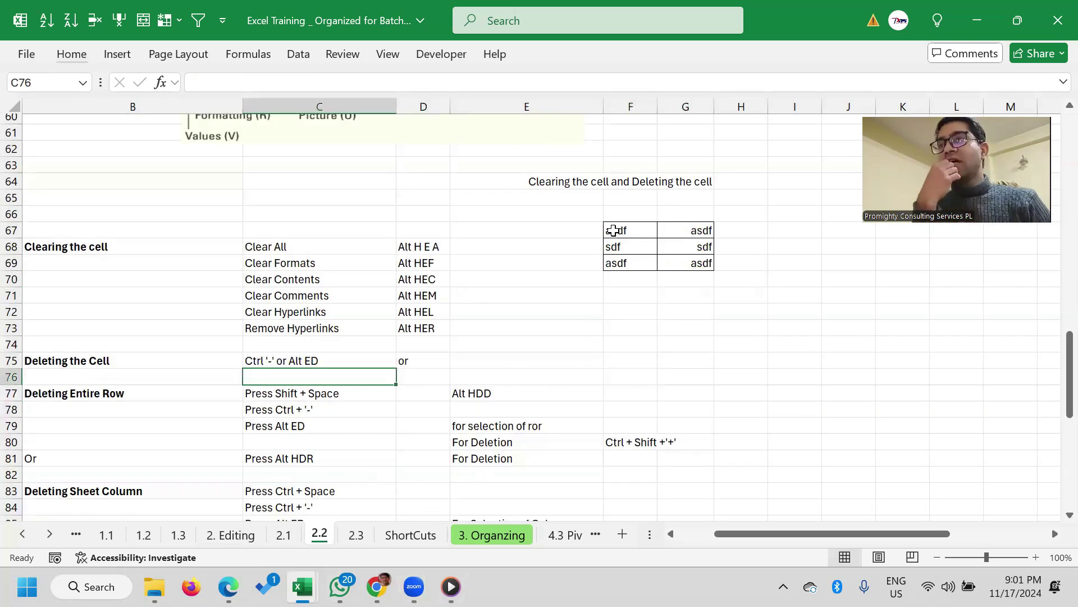
Give cell G68 a green fill colour
left_click_drag(613, 230, 699, 263)
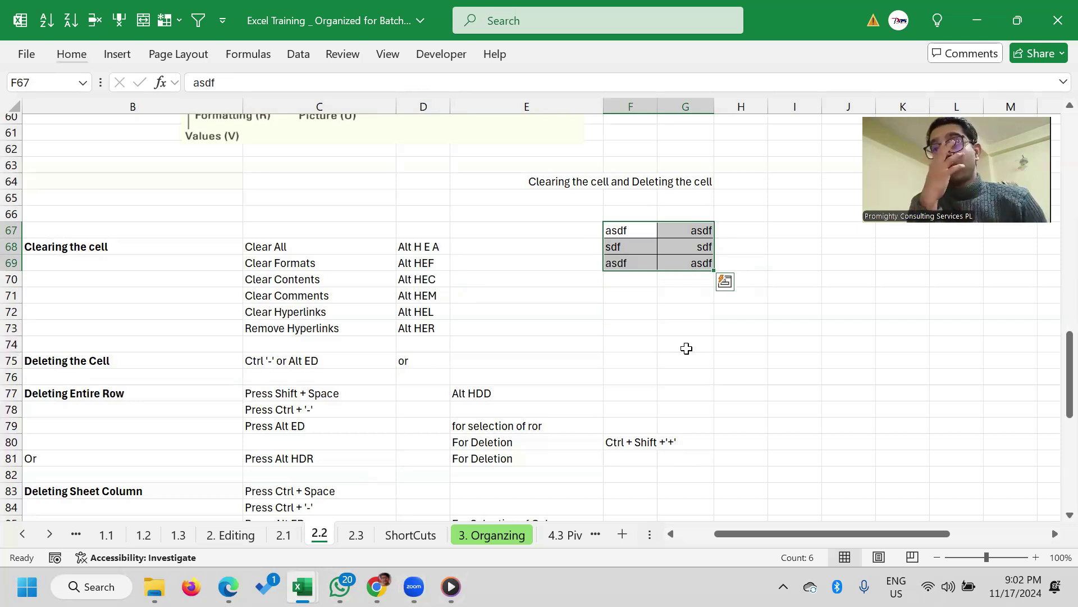
left_click(615, 325)
left_click(677, 246)
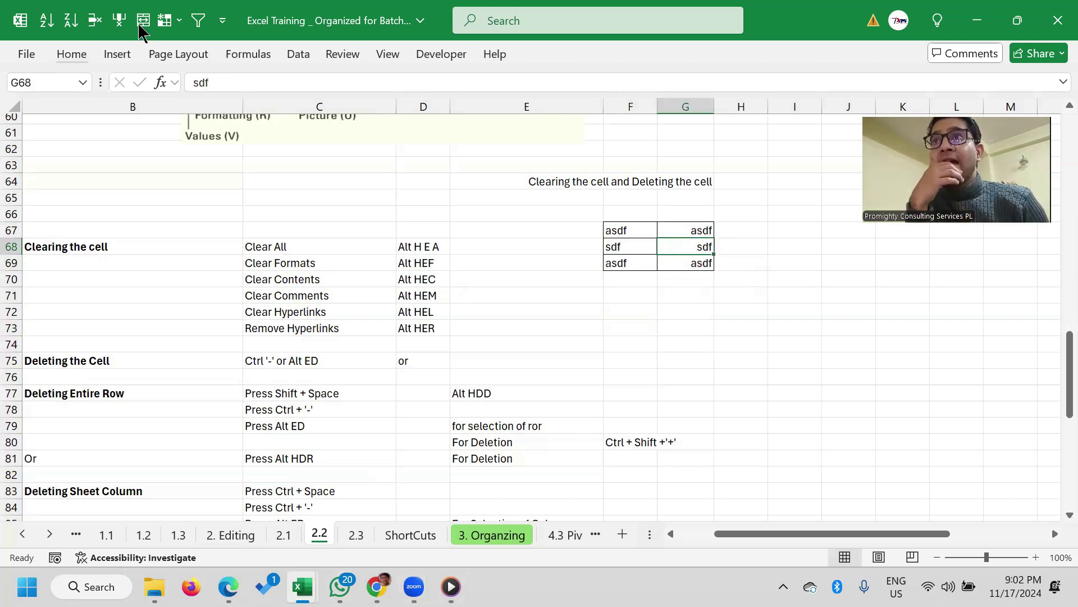
left_click(78, 57)
left_click(228, 113)
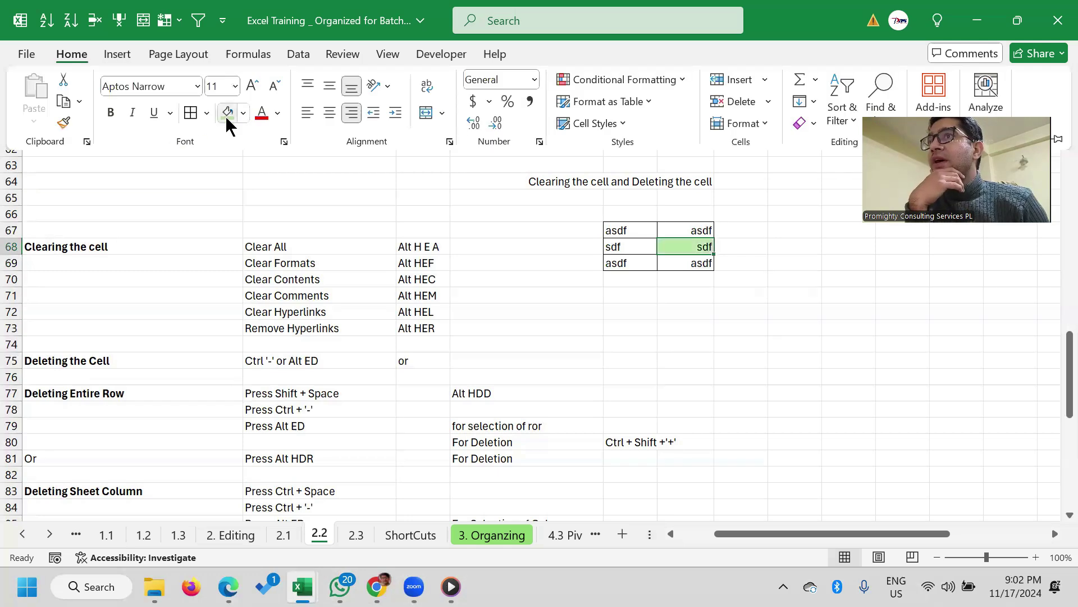
left_click(637, 264)
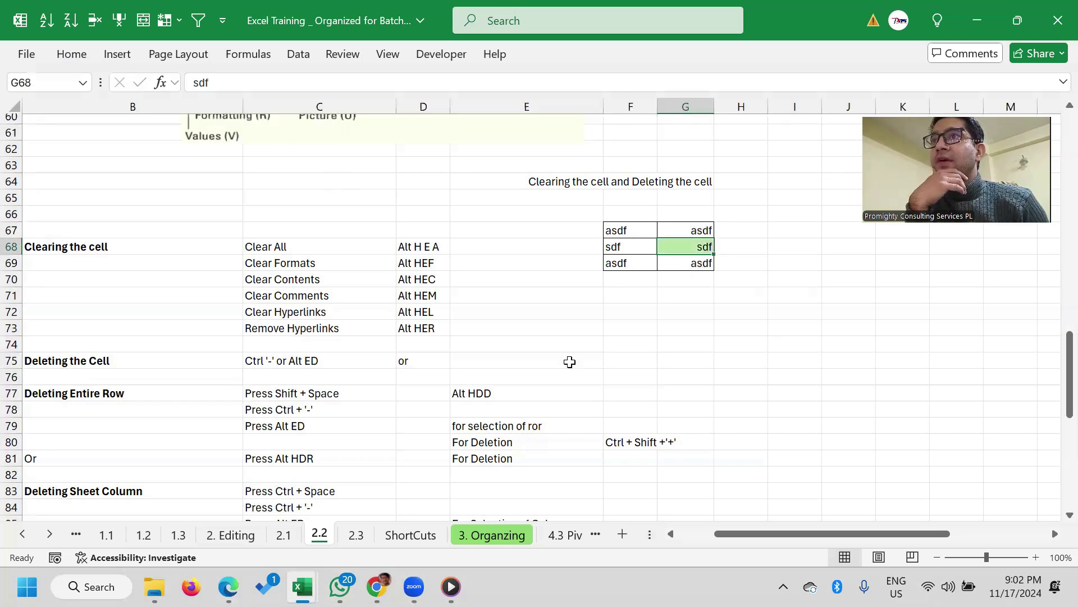
Give cell F67 a light orange fill colour
left_click(610, 331)
left_click(619, 230)
left_click(70, 54)
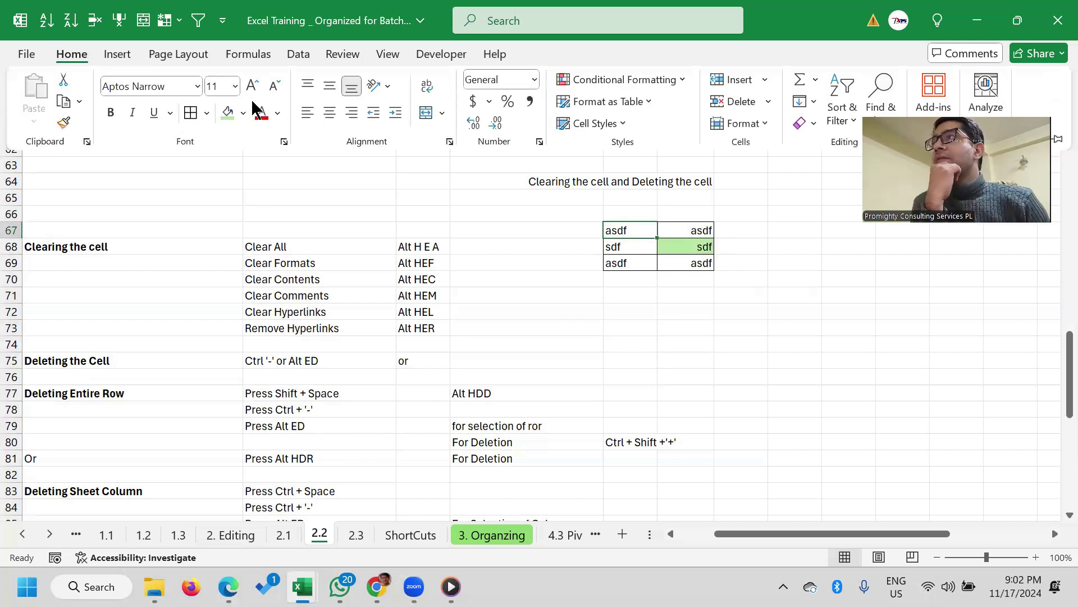
left_click(243, 113)
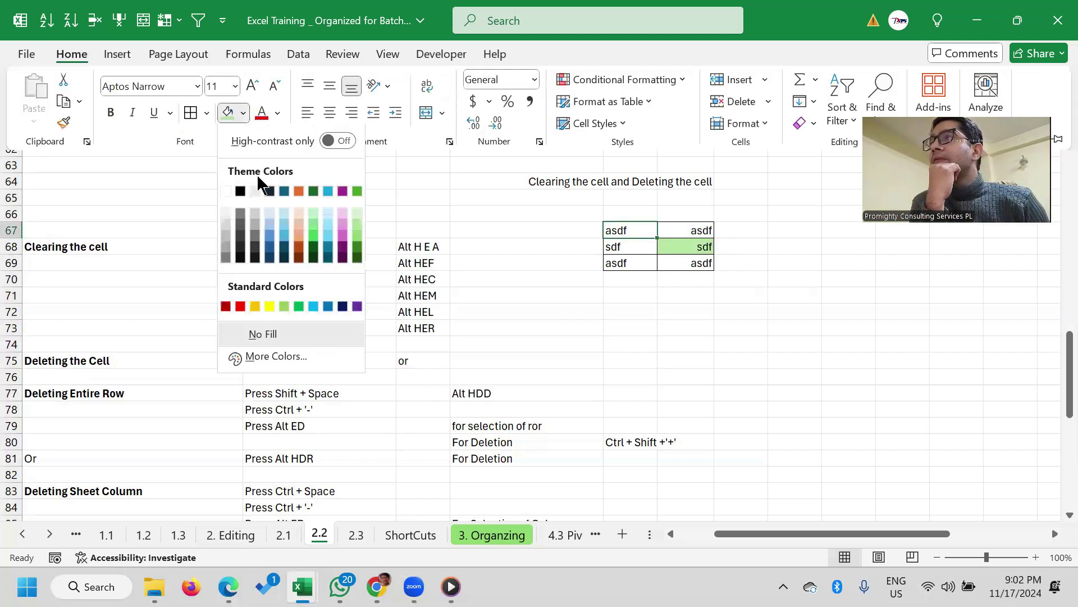
left_click(299, 223)
Make cell F69 red text on a purple fill, then select the whole block
left_click(640, 262)
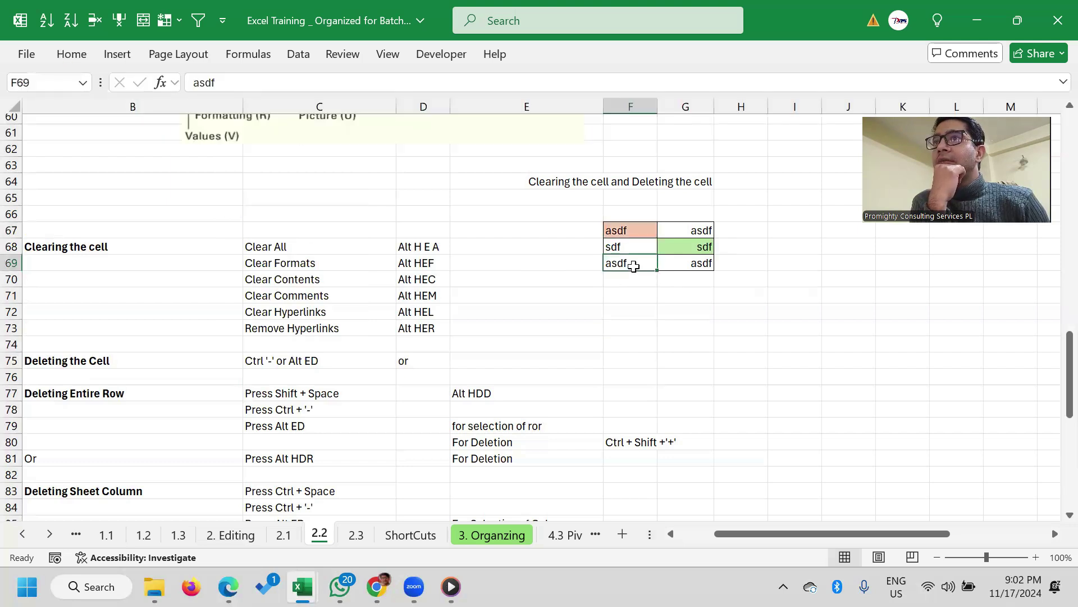
left_click(82, 56)
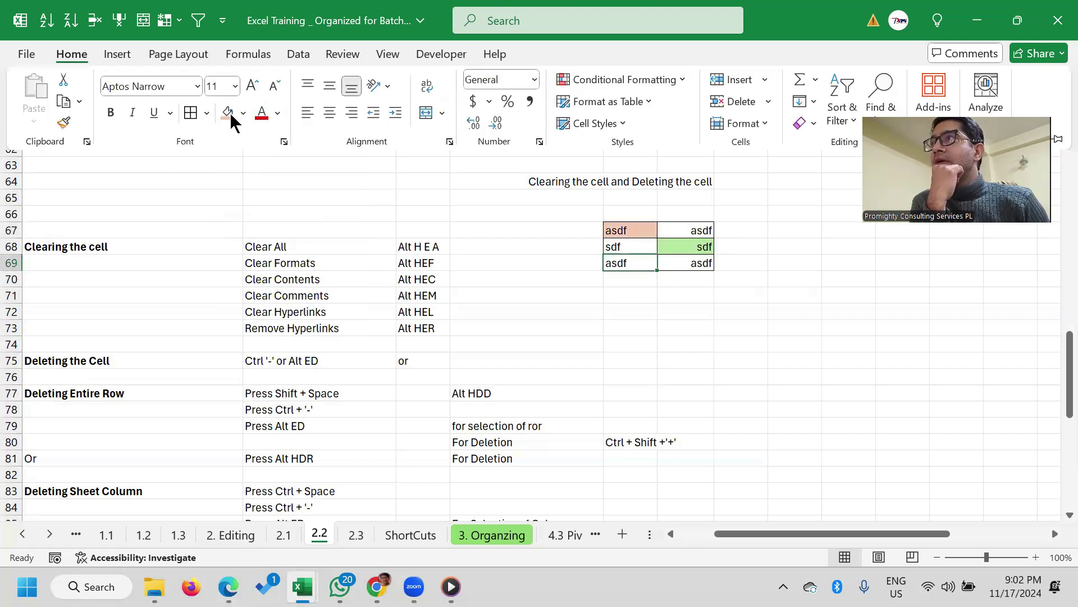
left_click(262, 114)
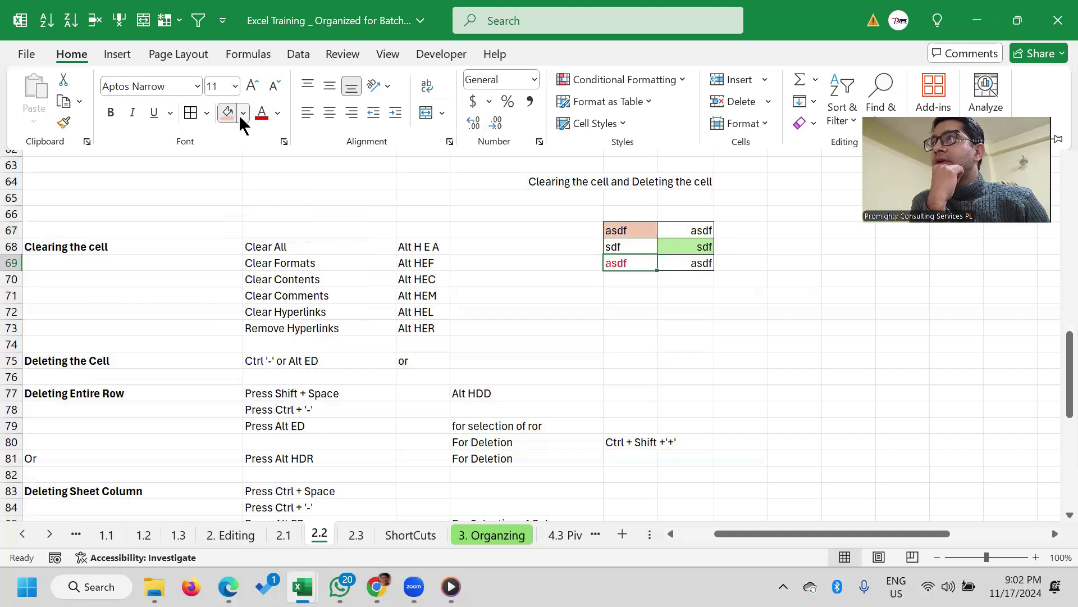
left_click(243, 112)
left_click(343, 192)
left_click(646, 345)
left_click(646, 345)
left_click_drag(635, 232, 700, 264)
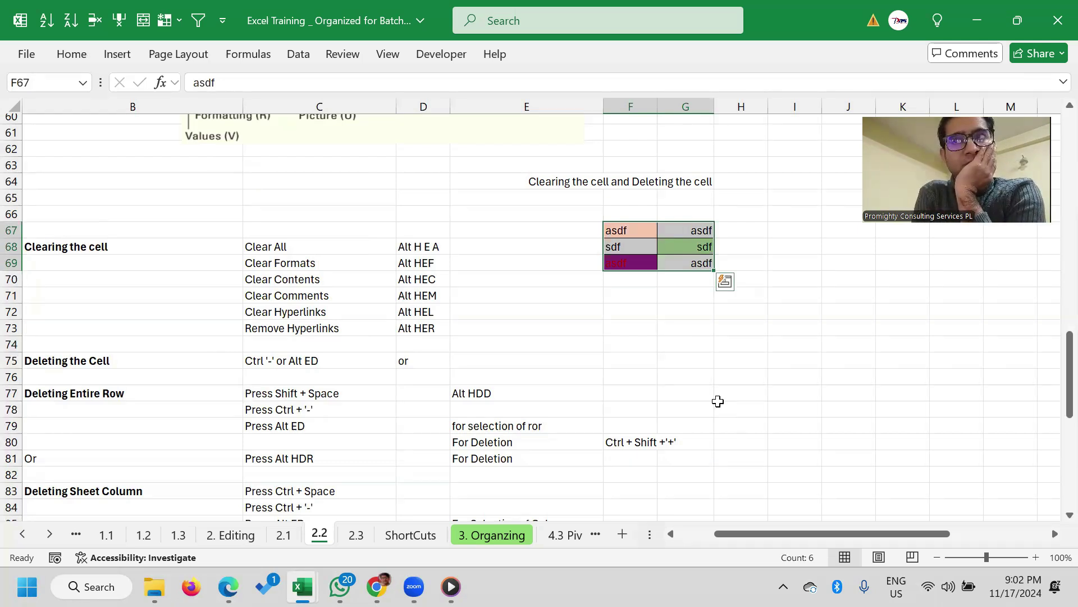
left_click(592, 360)
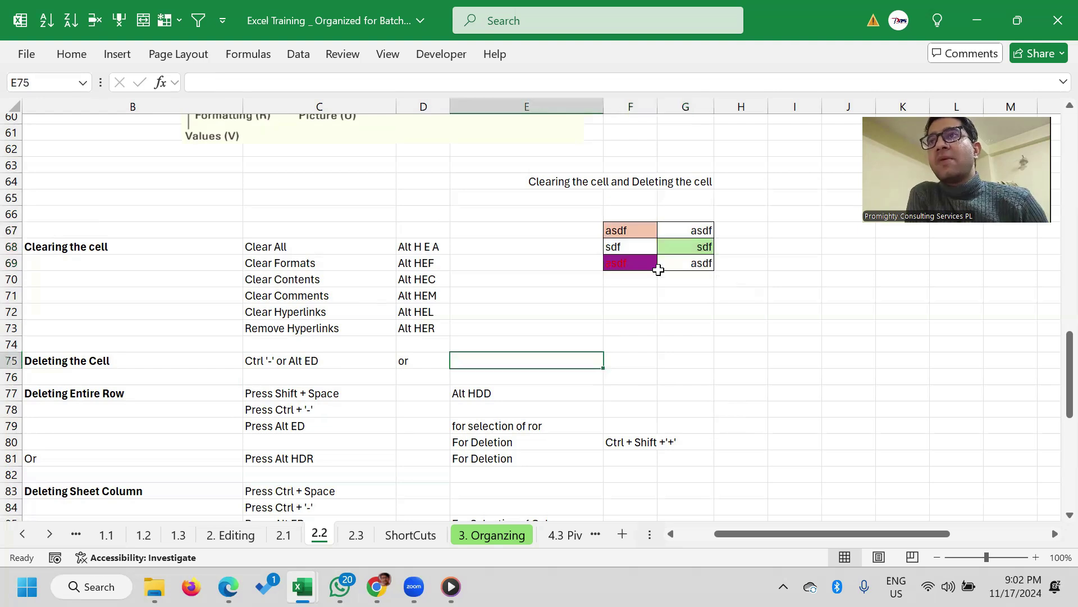
mouse_move(638, 228)
left_mouse_down()
mouse_move(693, 247)
mouse_move(698, 262)
left_mouse_up()
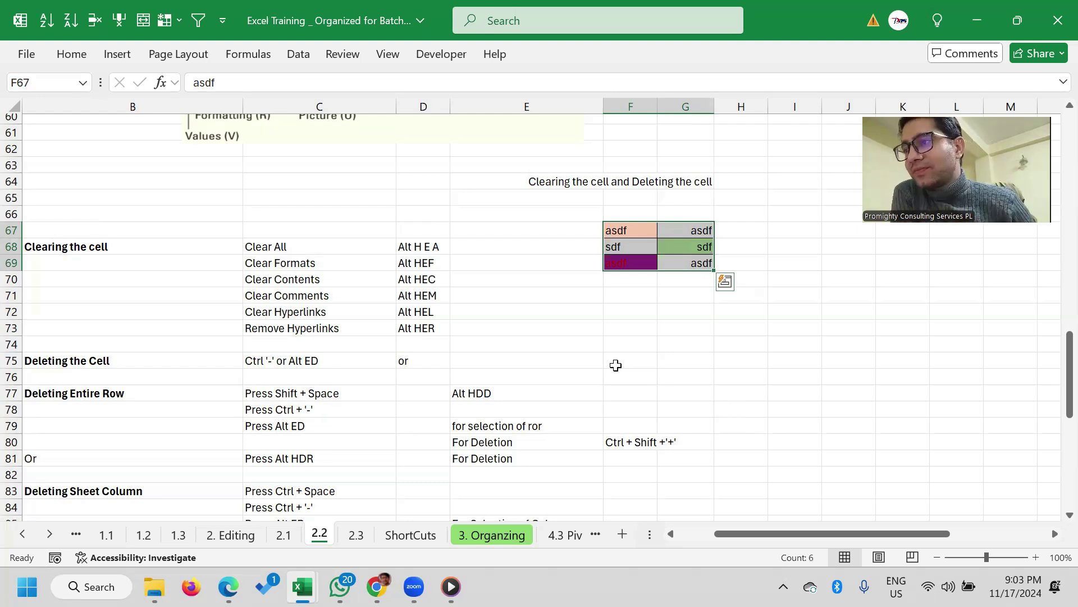
key("Escape")
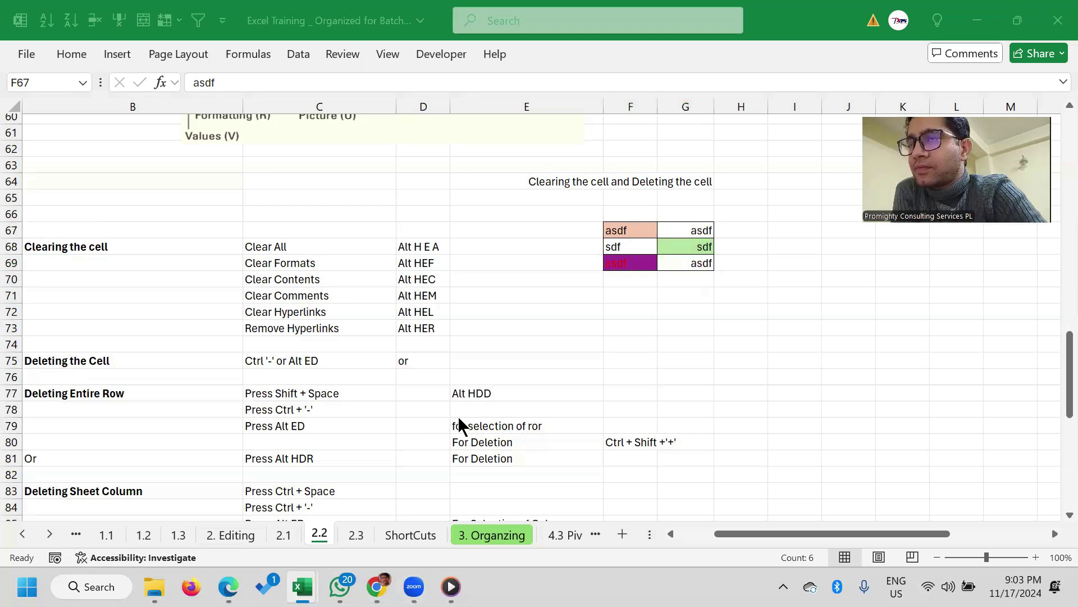
left_click(686, 345)
left_click_drag(629, 230, 691, 263)
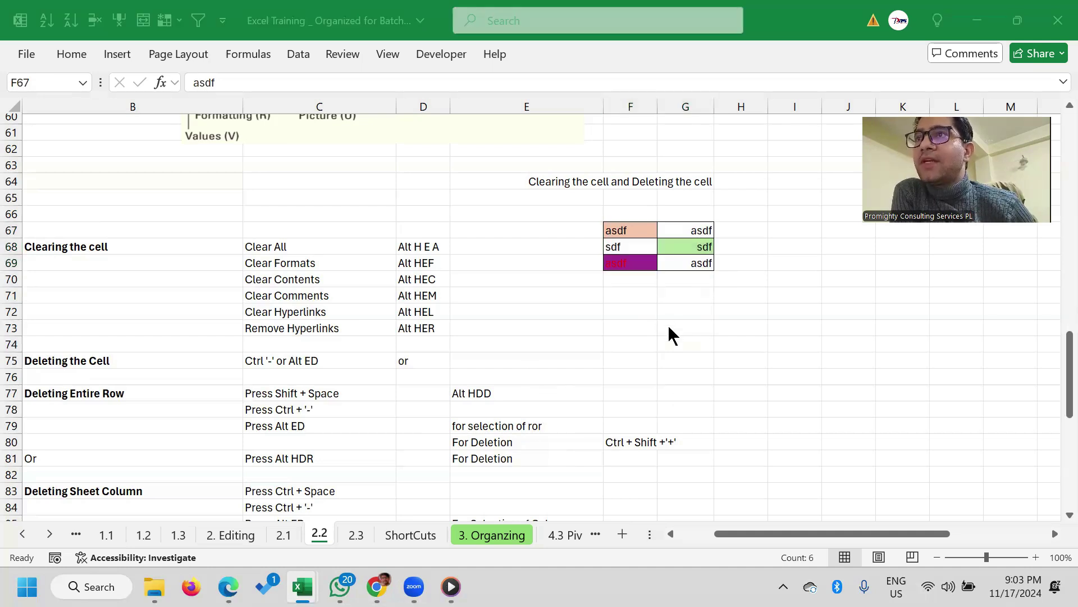
left_click(625, 345)
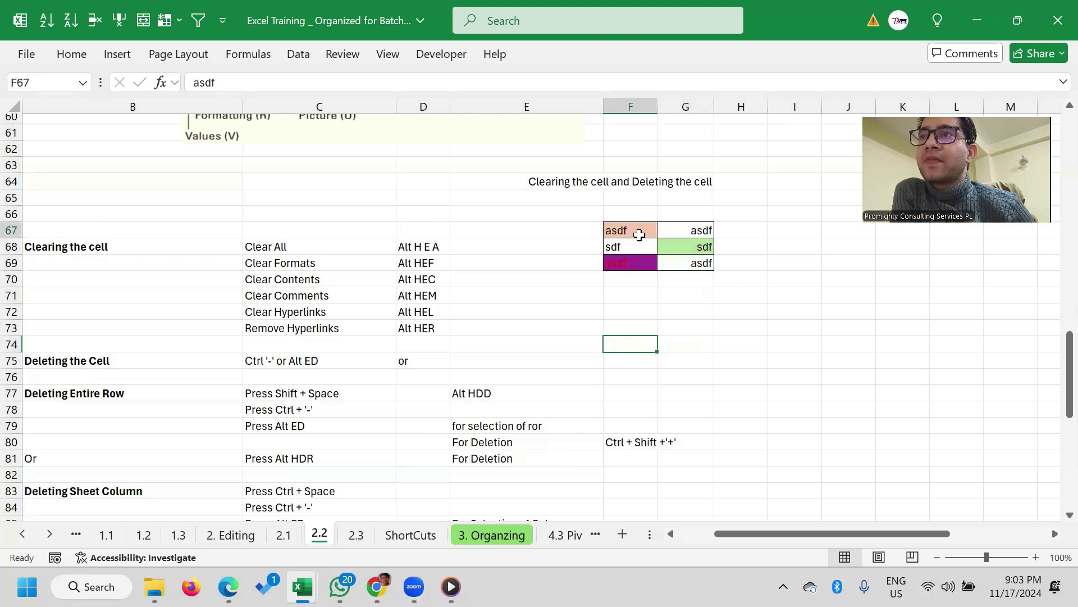
left_click_drag(635, 230, 688, 262)
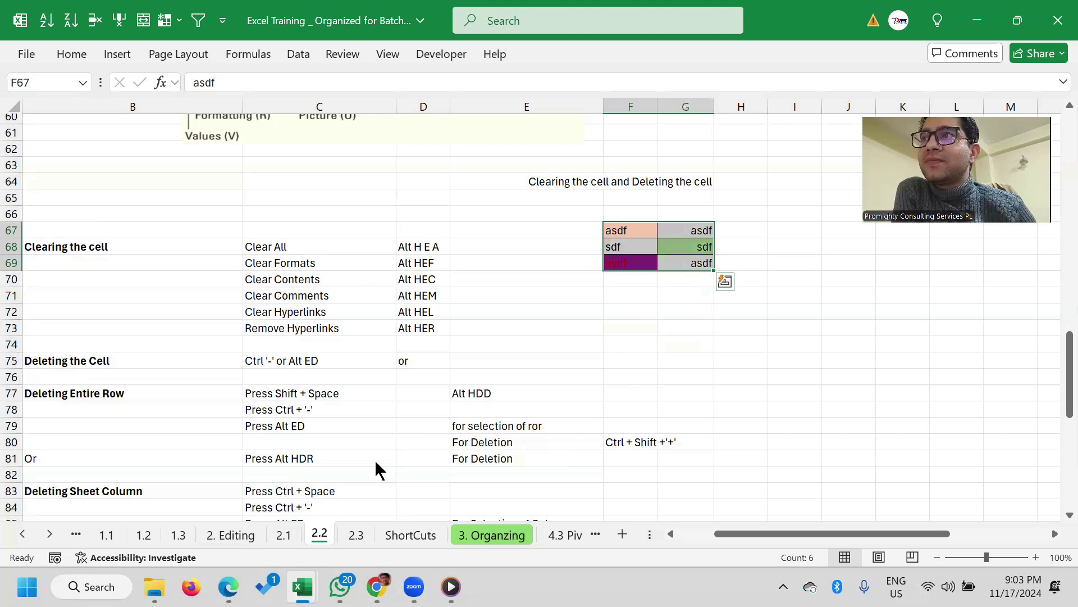
left_click(641, 343)
left_click_drag(618, 230, 655, 279)
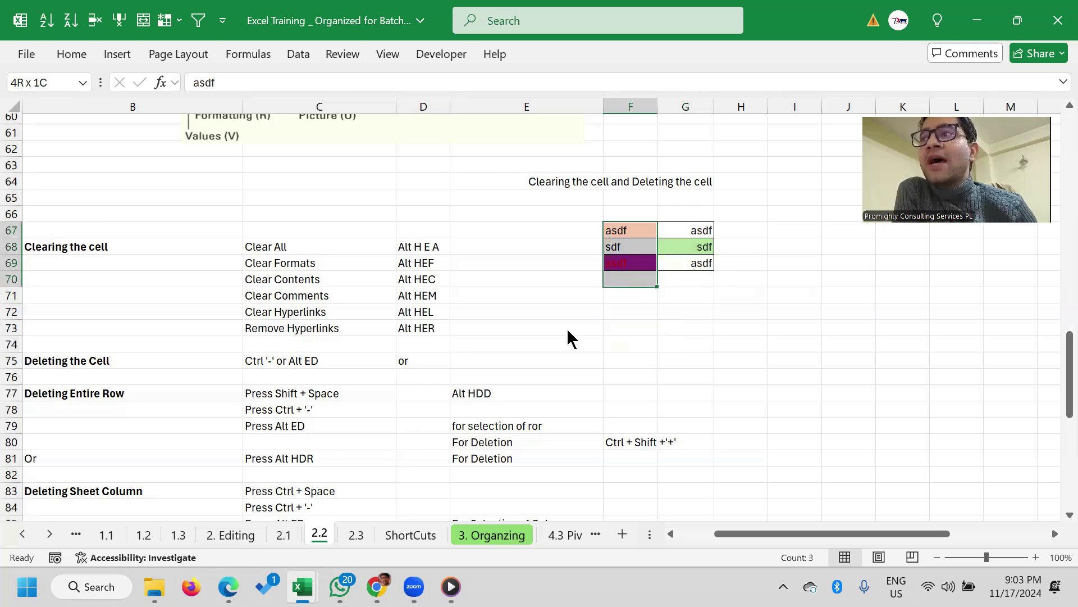
left_click_drag(631, 278, 784, 335)
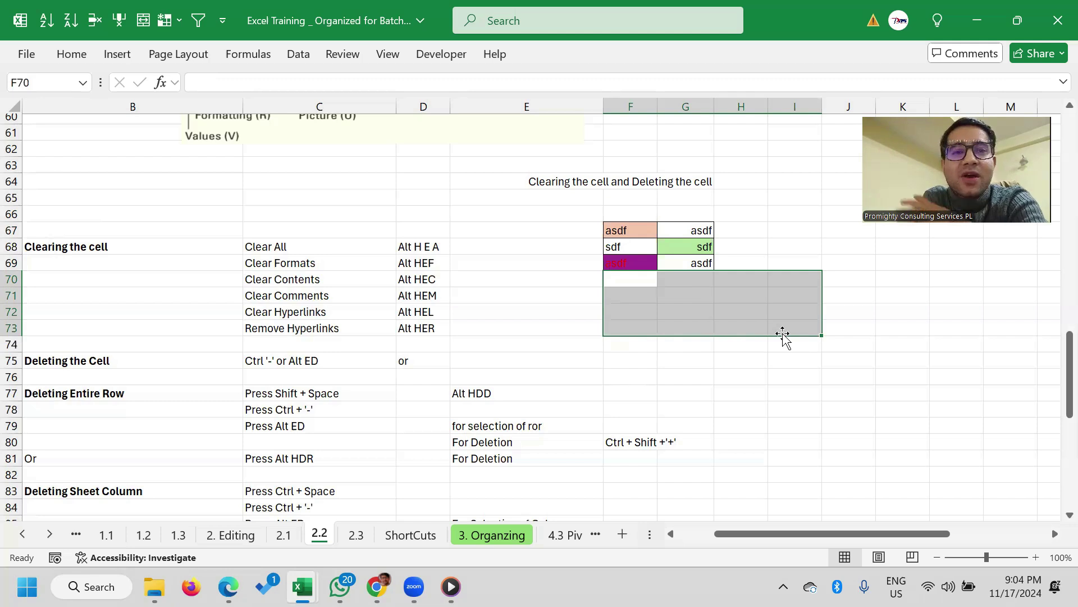
key("Up")
key("Up")
key("Up")
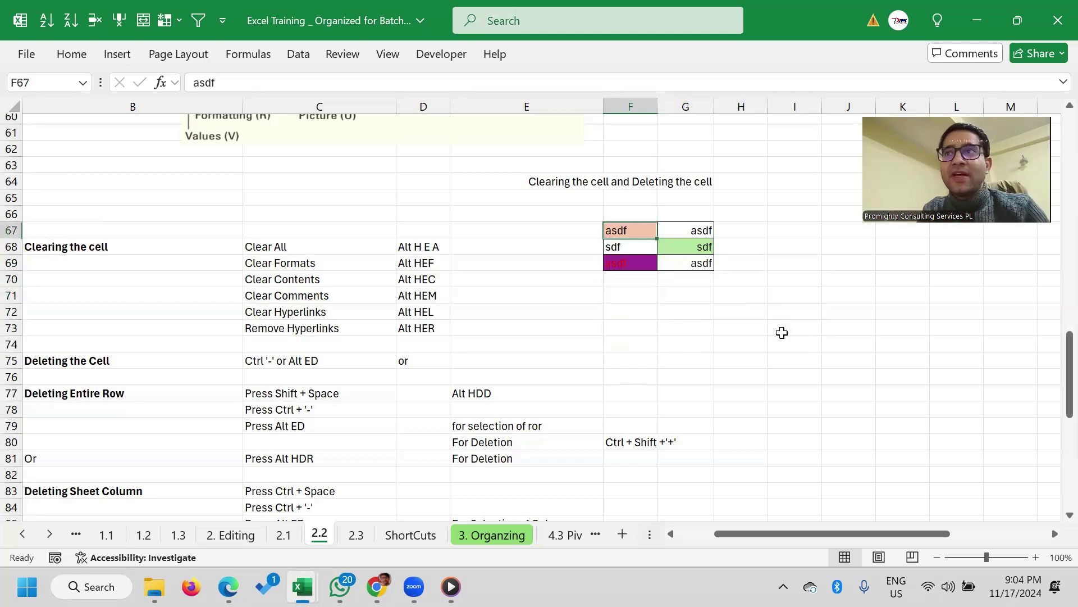
Bold the Clear All entry and its shortcut in C68:D68
key("Left")
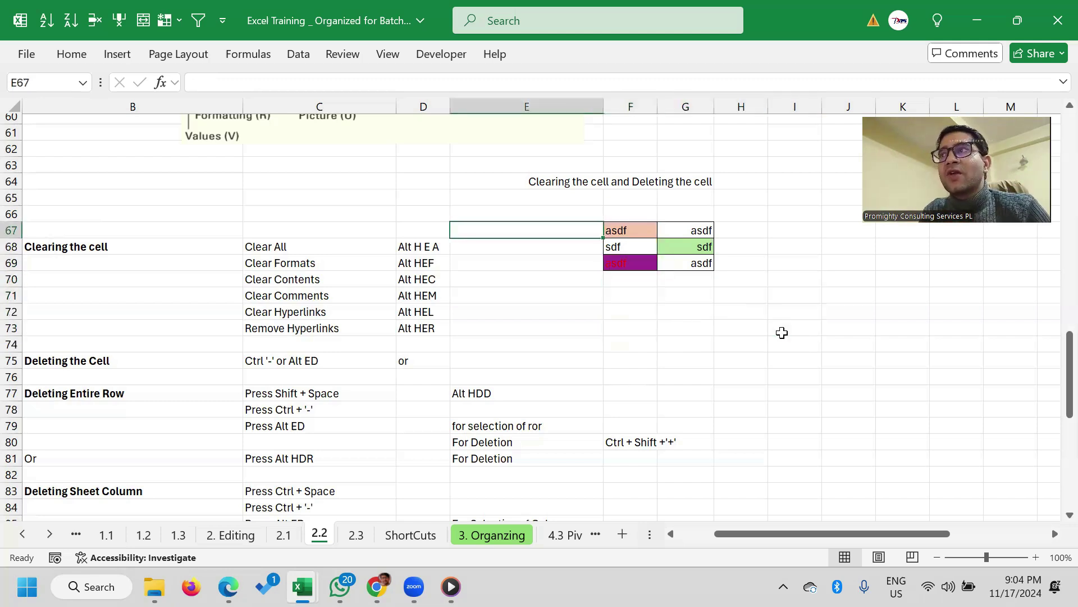
key("Left")
key("Left")
key("Down")
key("shift+Right")
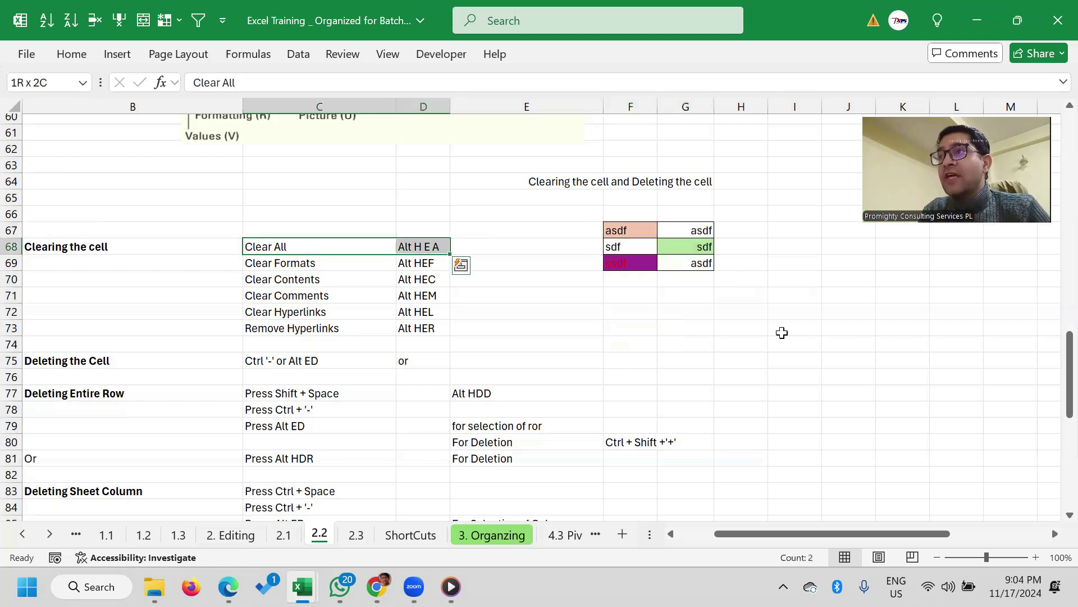
key("ctrl+b")
Select the F67:G69 sample block, then select shortcut cell D68 and bring up formatting options
key("Right")
key("Right")
key("Left")
key("Right")
key("Right")
key("Left")
key("Left")
key("Right")
key("Right")
key("Up")
key("Down")
key("Down")
key("Right")
key("Up")
key("Up")
key("Left")
key("shift+Down")
key("shift+Down")
key("shift+Right")
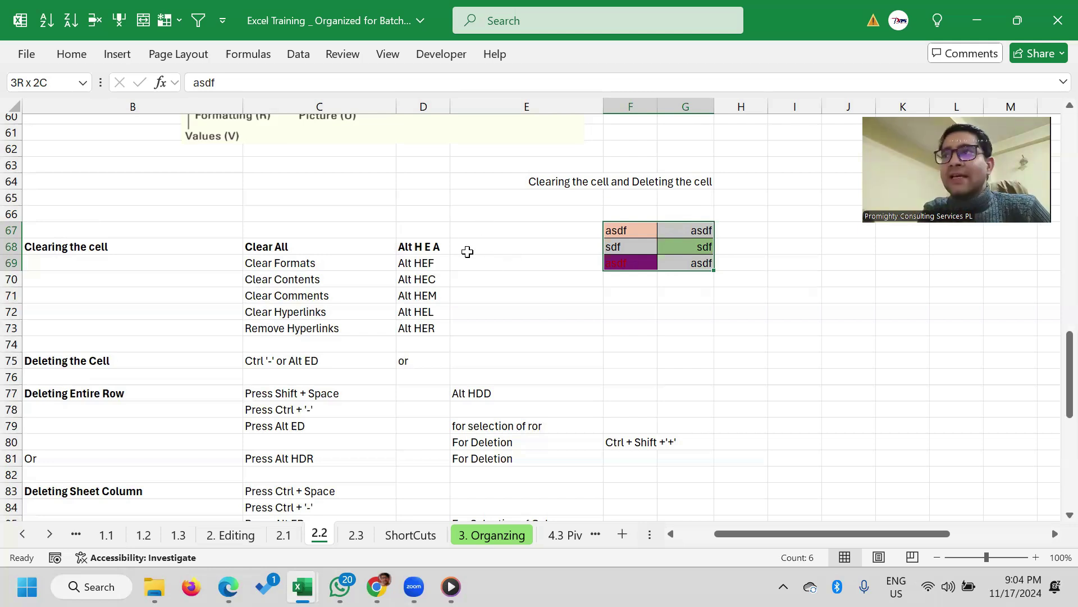
left_click(419, 247)
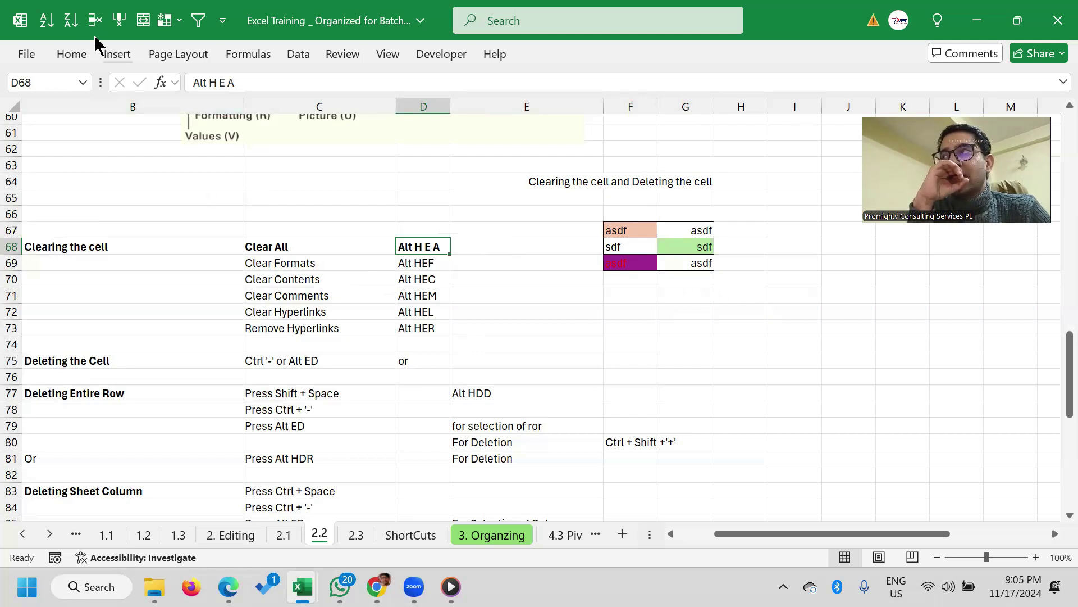
left_click(83, 50)
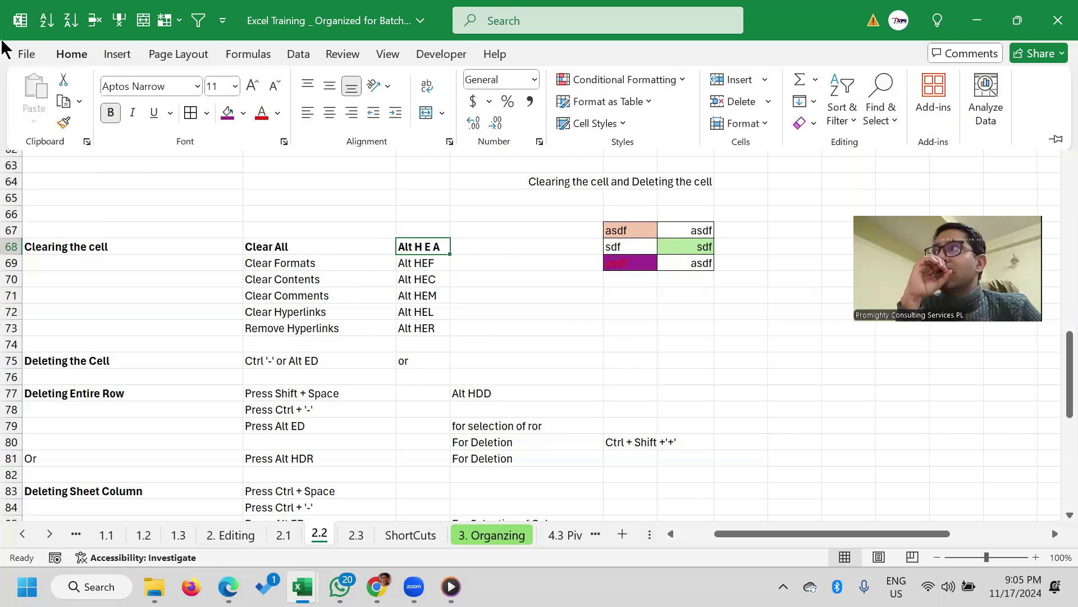
left_click(62, 223)
left_click(554, 281)
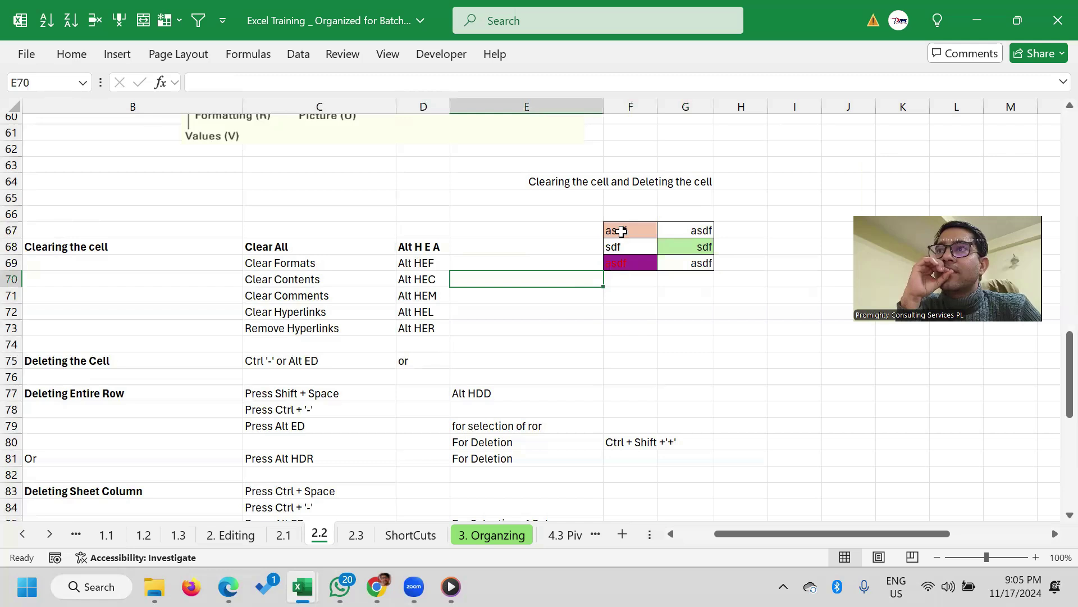
left_click_drag(618, 231, 696, 257)
left_click(618, 313)
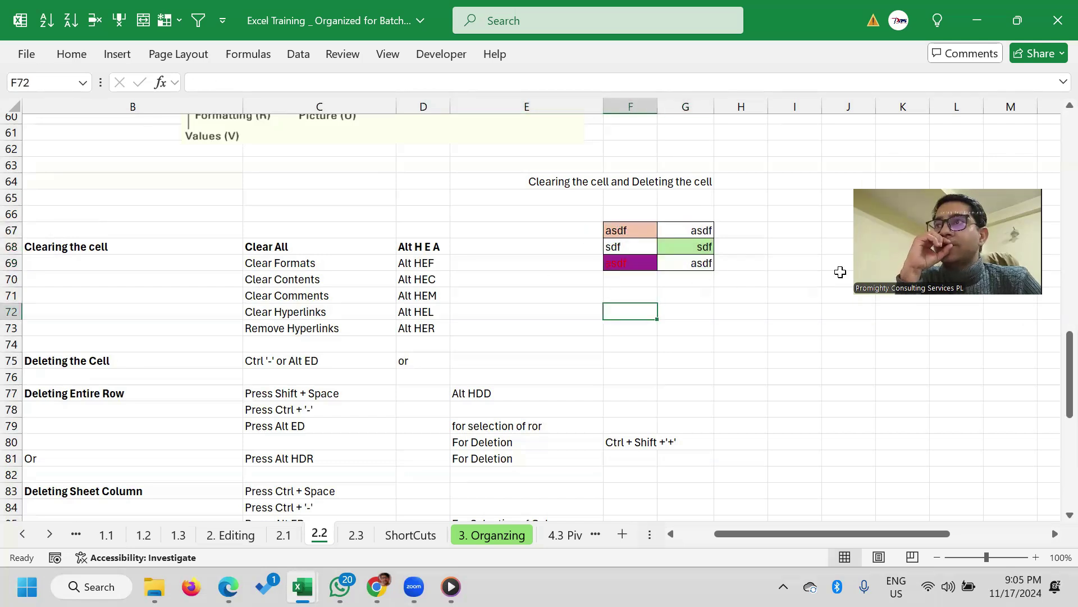
left_click(64, 57)
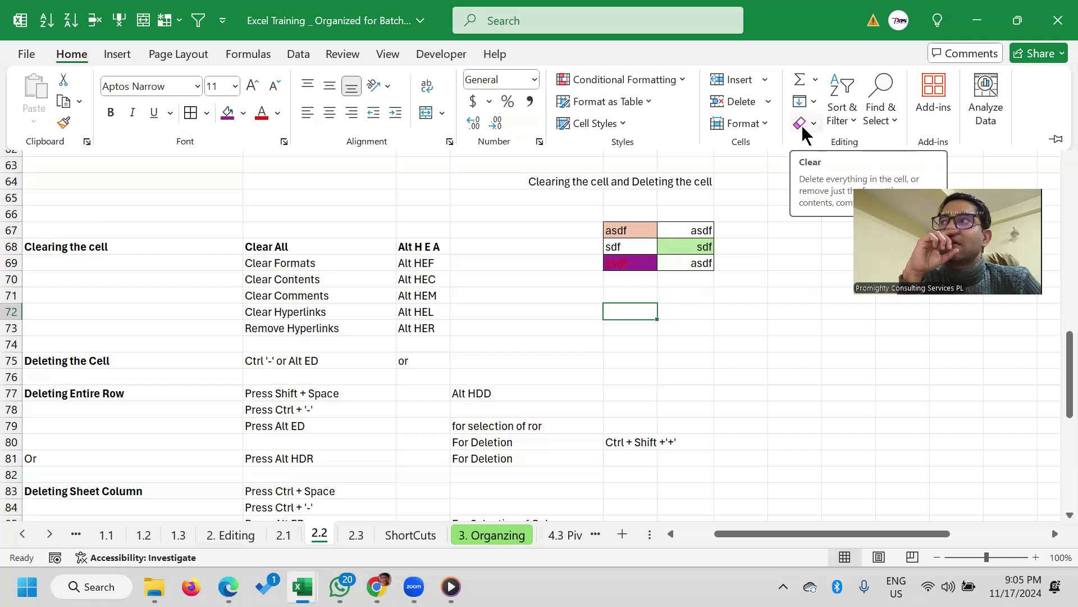
left_click(806, 124)
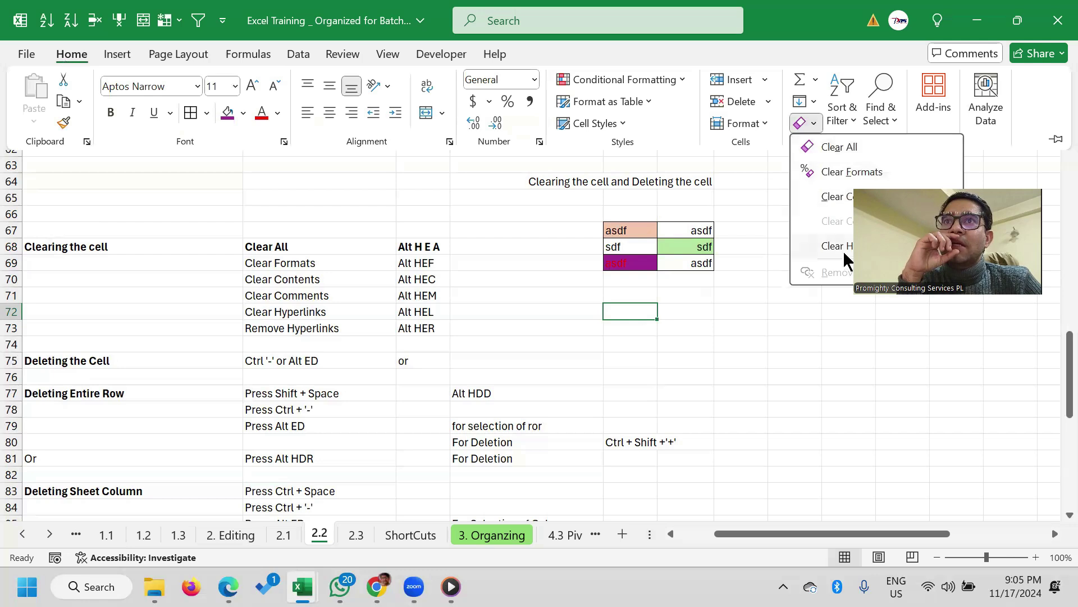
key("Escape")
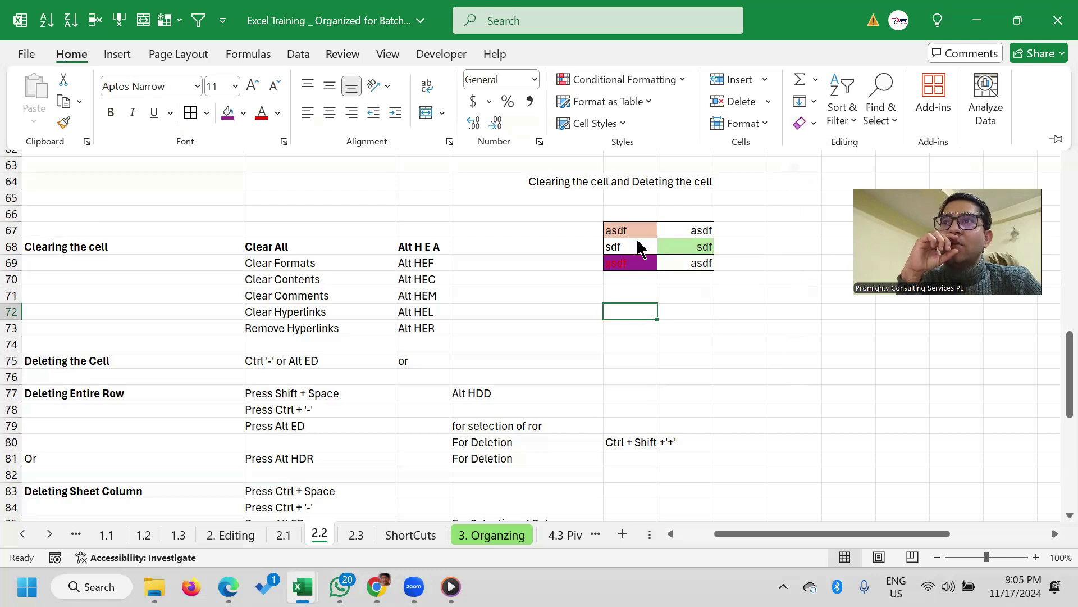
key("Escape")
left_click_drag(629, 232, 707, 267)
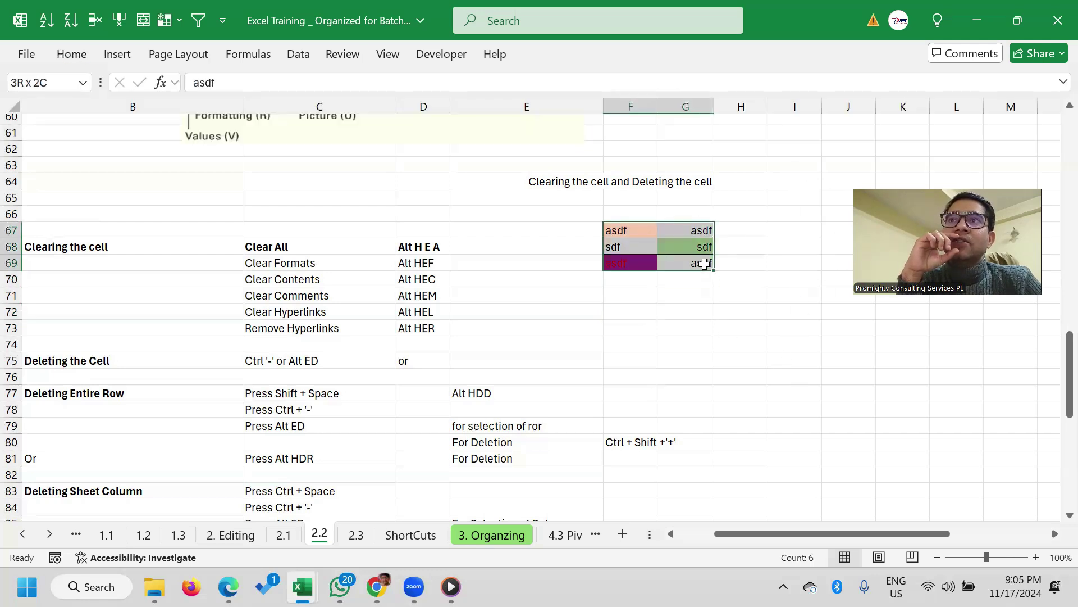
left_click(687, 229)
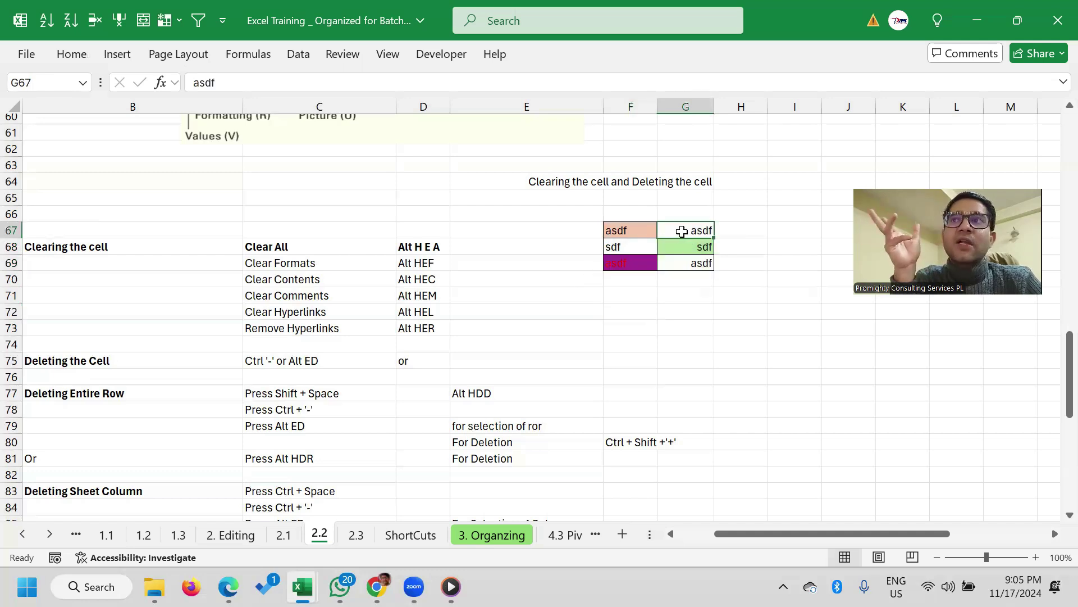
right_click(682, 232)
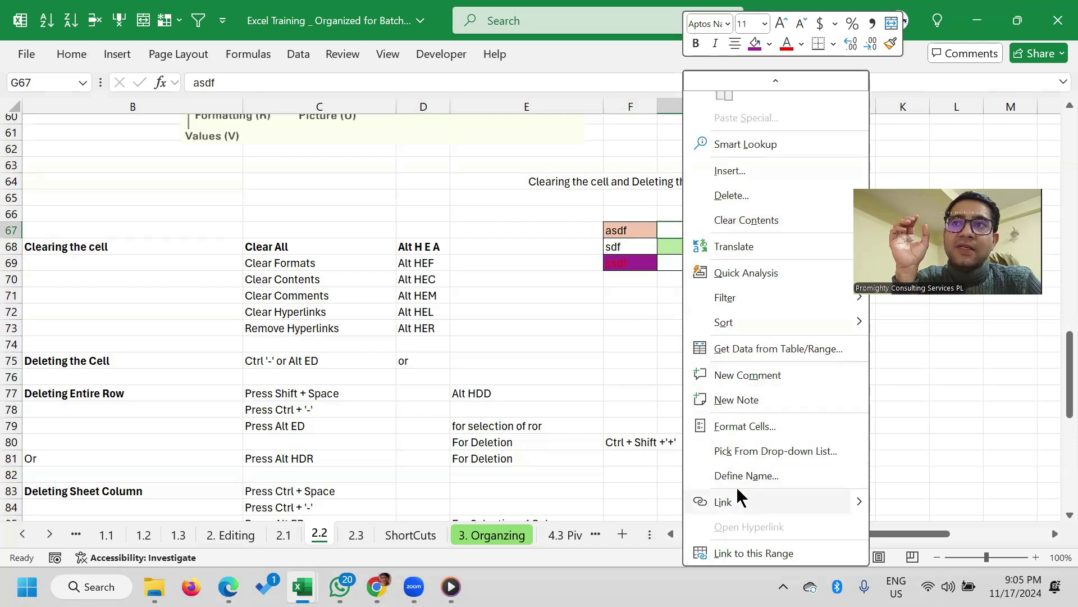
Dismiss the cell options menu without choosing anything
scroll(800, 286, "up", 2)
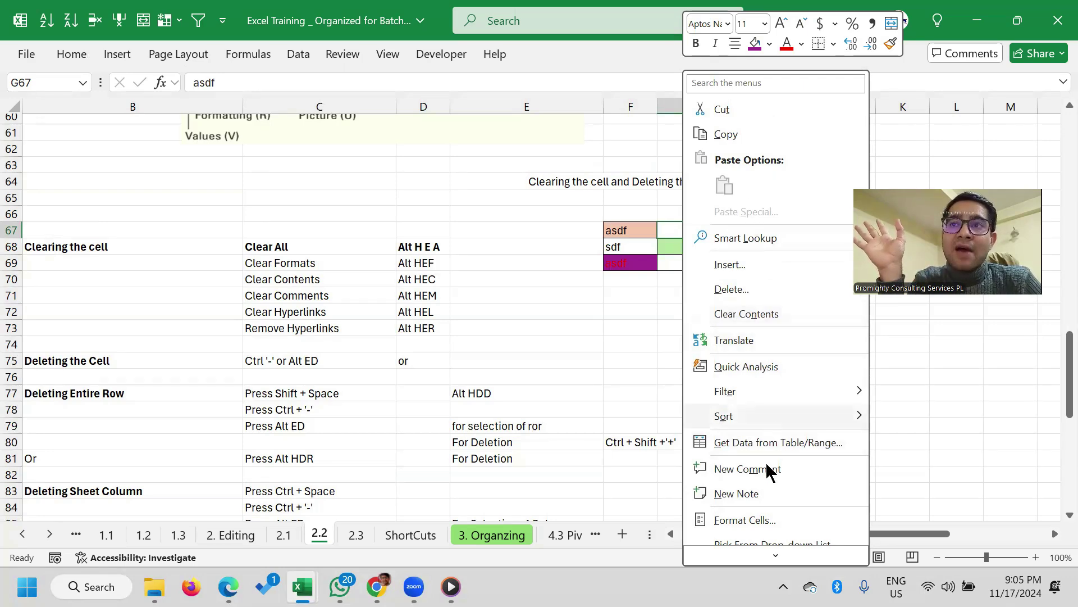
scroll(729, 532, "down", 2)
scroll(727, 532, "up", 2)
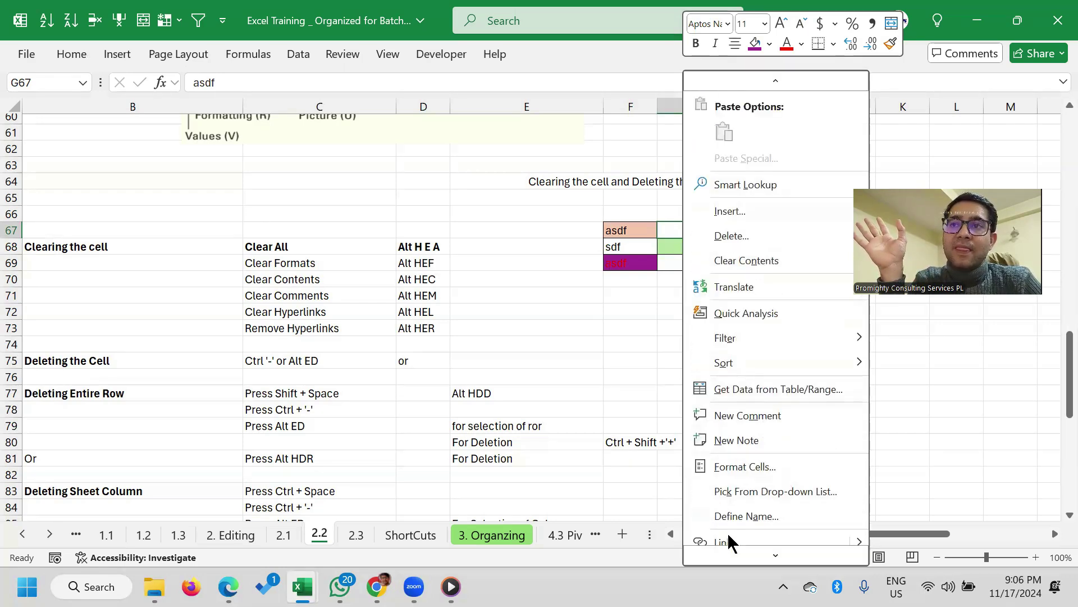
scroll(726, 532, "up", 2)
key("Escape")
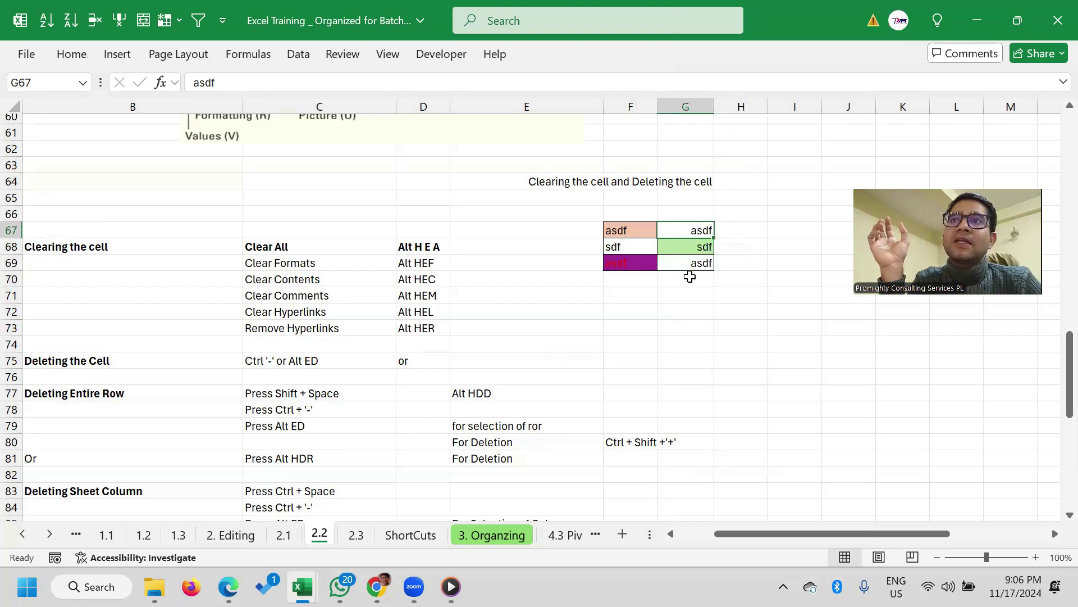
Select the Clear command entries and their shortcuts in C68:D73, highlighting Clear Contents
left_click_drag(253, 246, 413, 247)
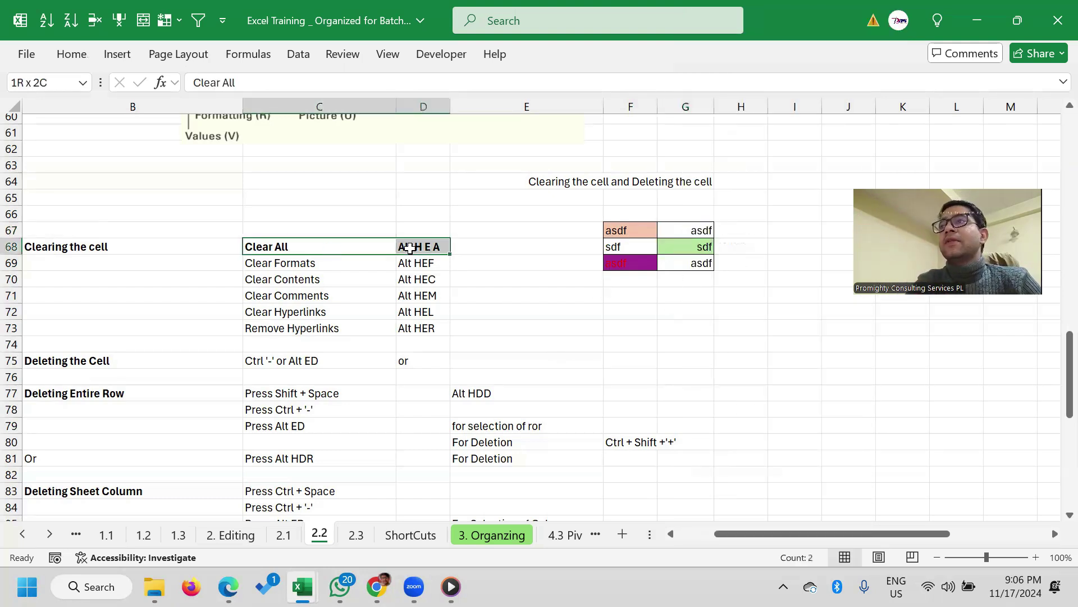
left_click_drag(284, 261, 418, 328)
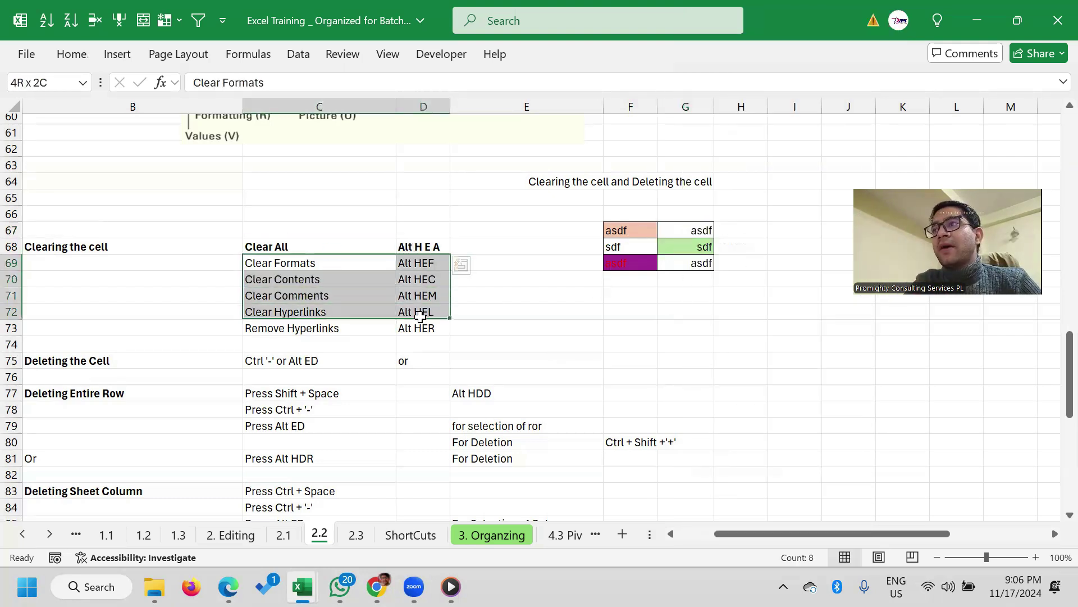
left_click(285, 278)
scroll(303, 359, "down", 1)
scroll(275, 349, "down", 1)
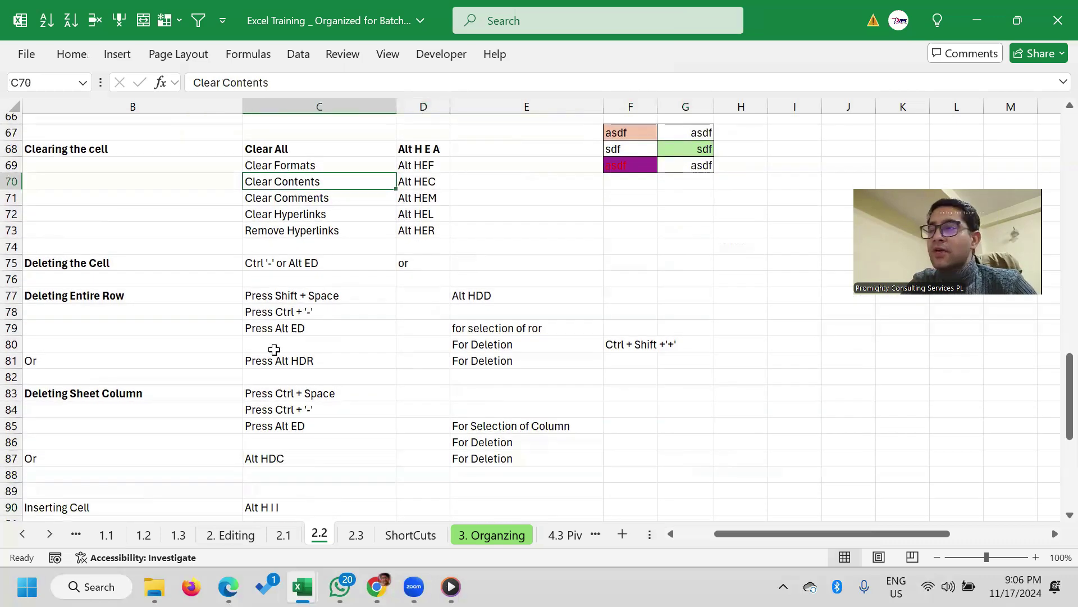
Select the Deleting the Cell entries, then empty cell F74 and open the Delete options
left_click(51, 263)
left_click(294, 262)
left_click(642, 244)
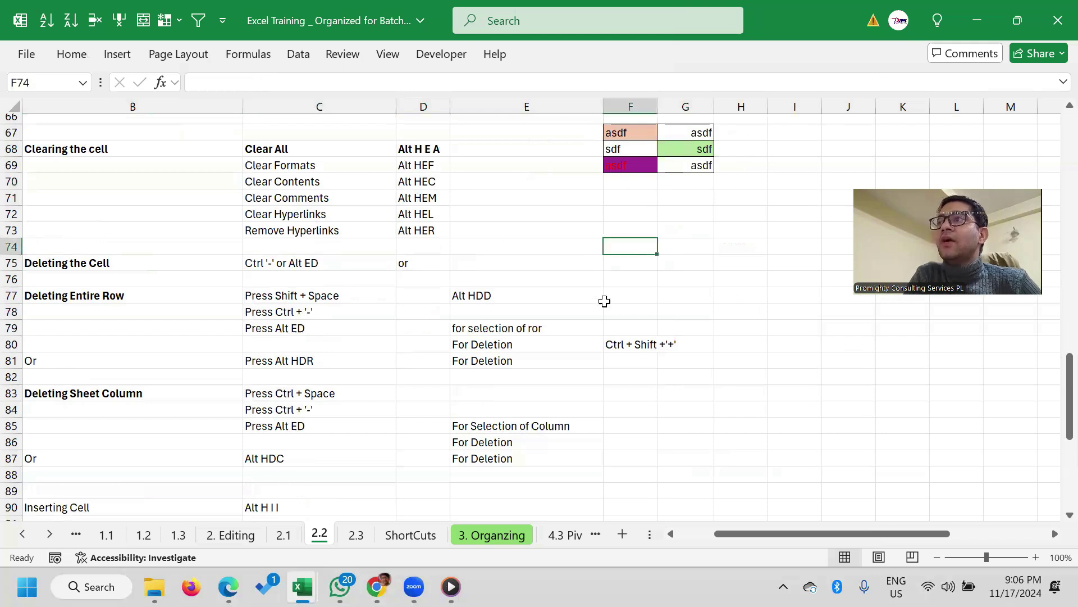
key("alt+e")
key("d")
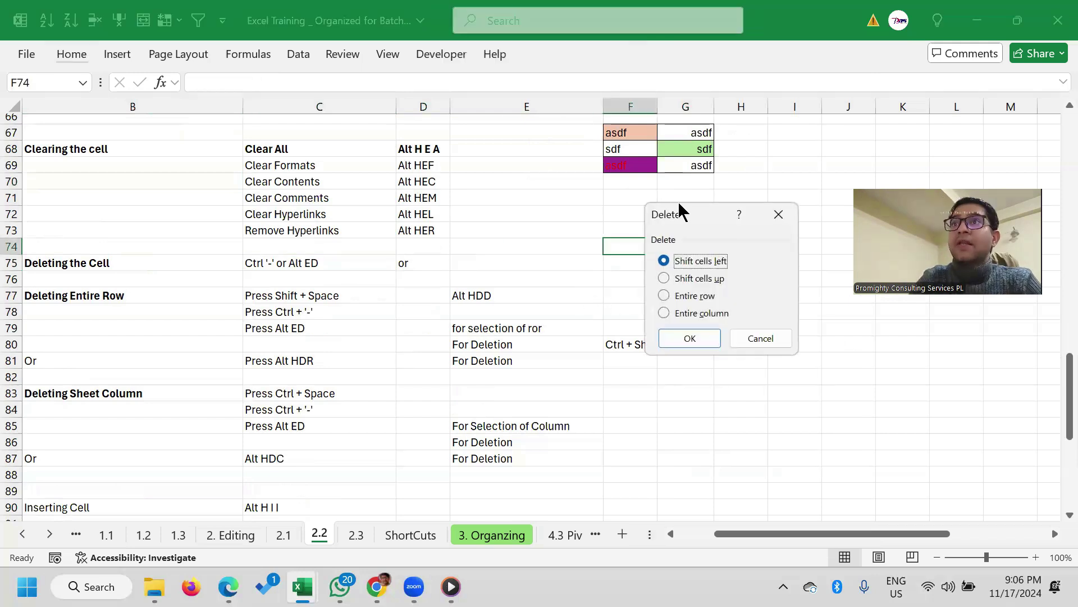
mouse_move(698, 215)
left_mouse_down()
mouse_move(666, 225)
mouse_move(526, 208)
left_mouse_up()
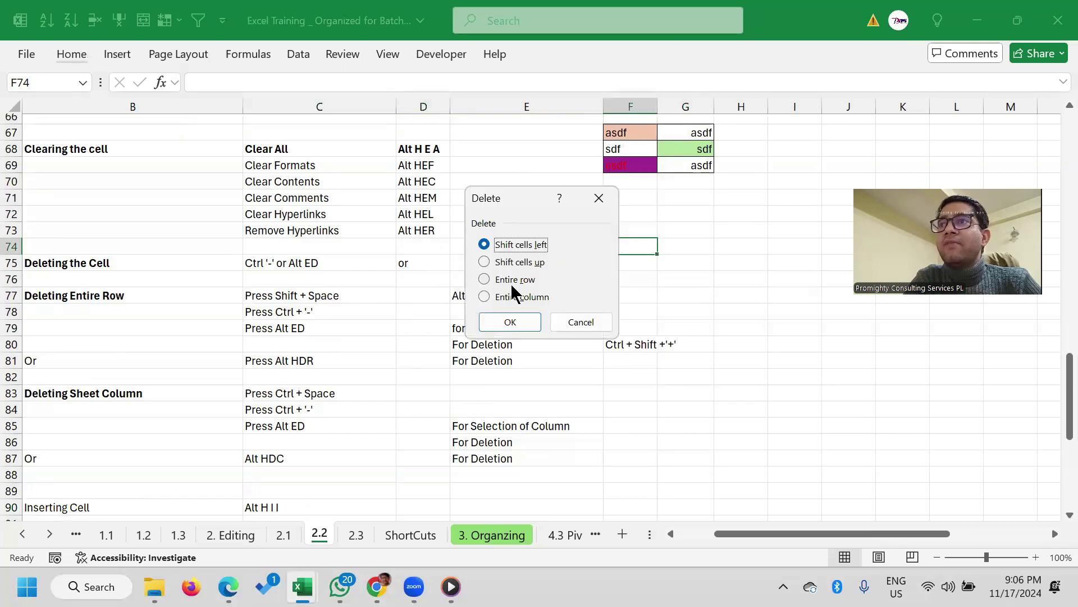
left_click(486, 296)
left_click(484, 279)
left_click(485, 262)
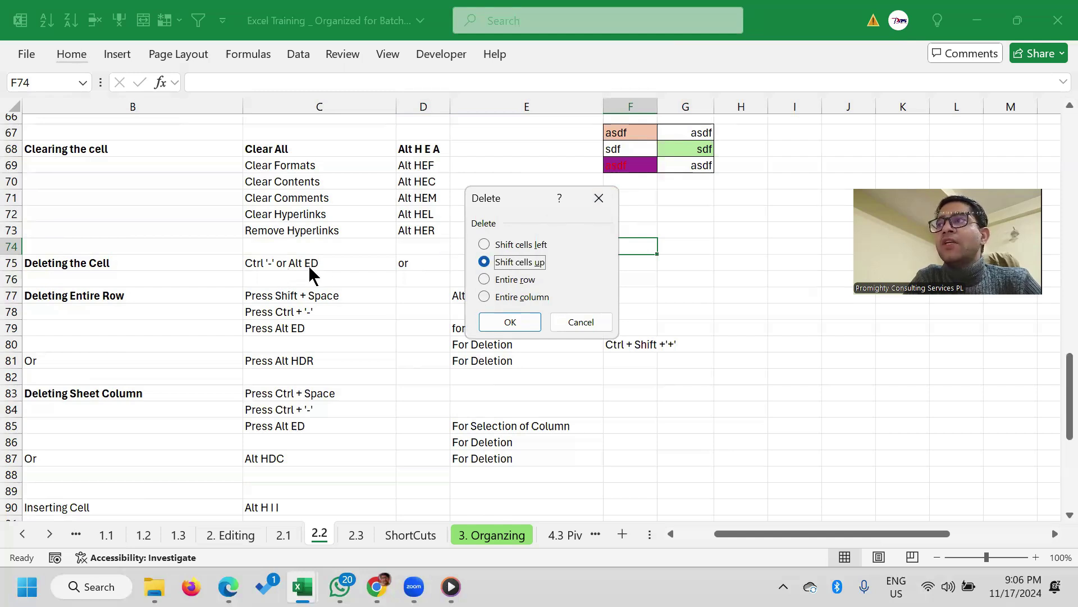
left_click(607, 206)
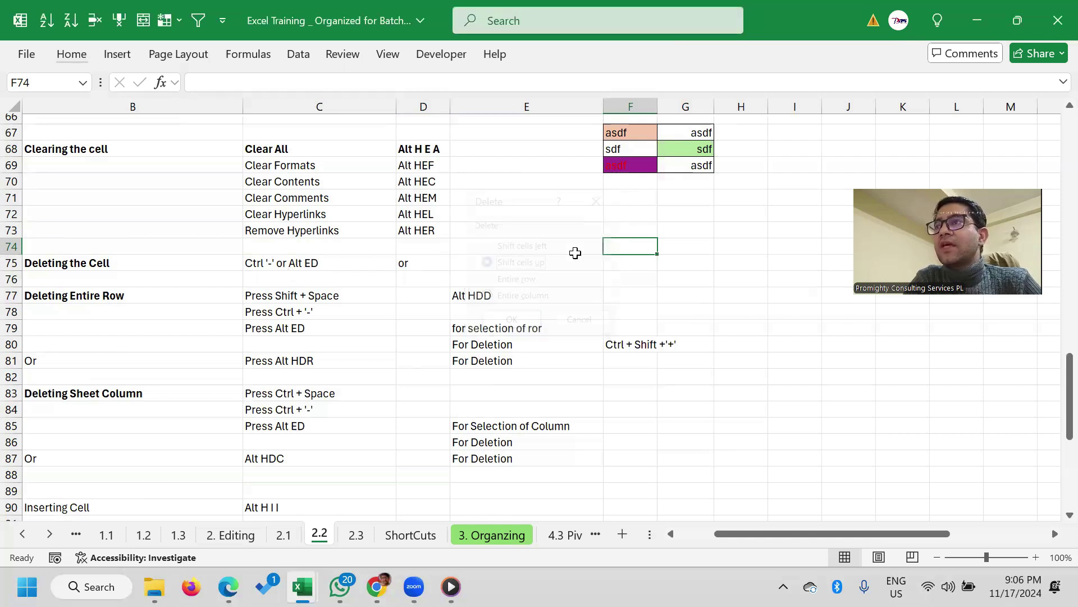
left_click(12, 245)
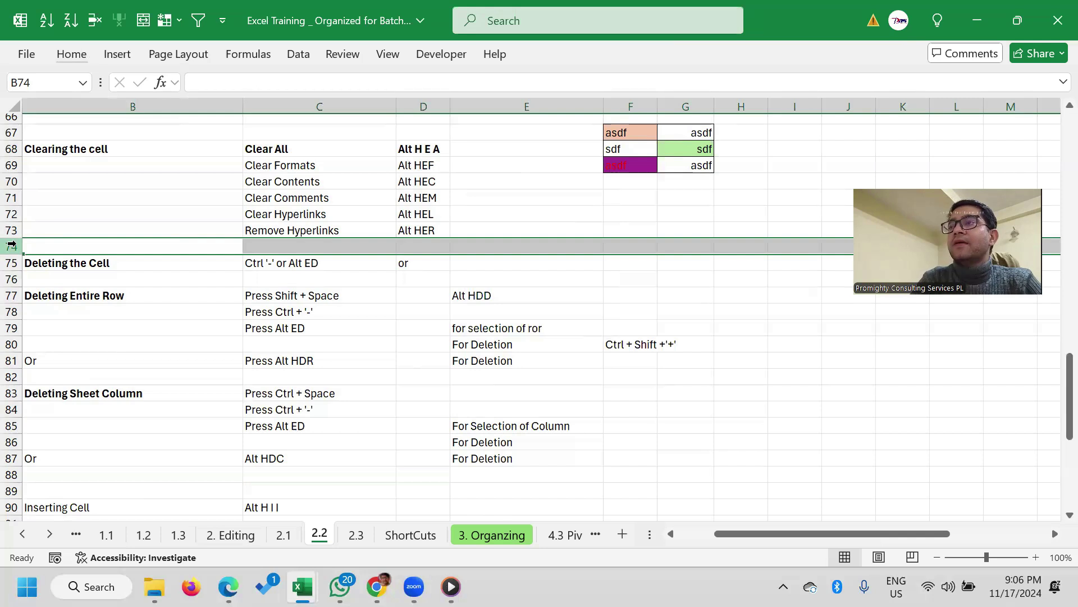
left_click(203, 281)
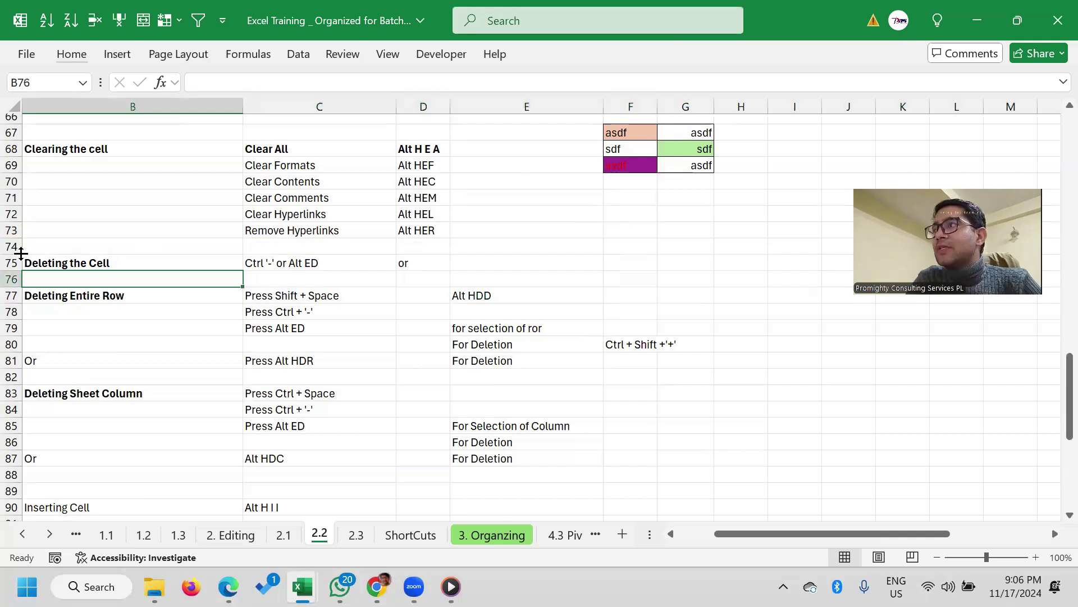
left_click(190, 234)
left_click(224, 243)
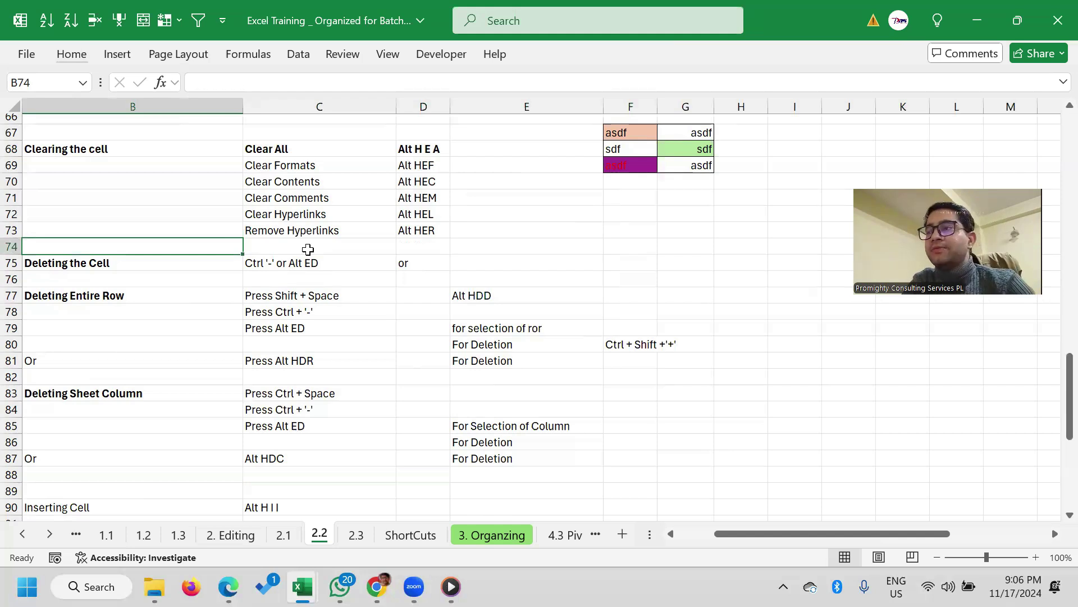
key("shift+Right")
key("shift+Right")
key("shift+Right")
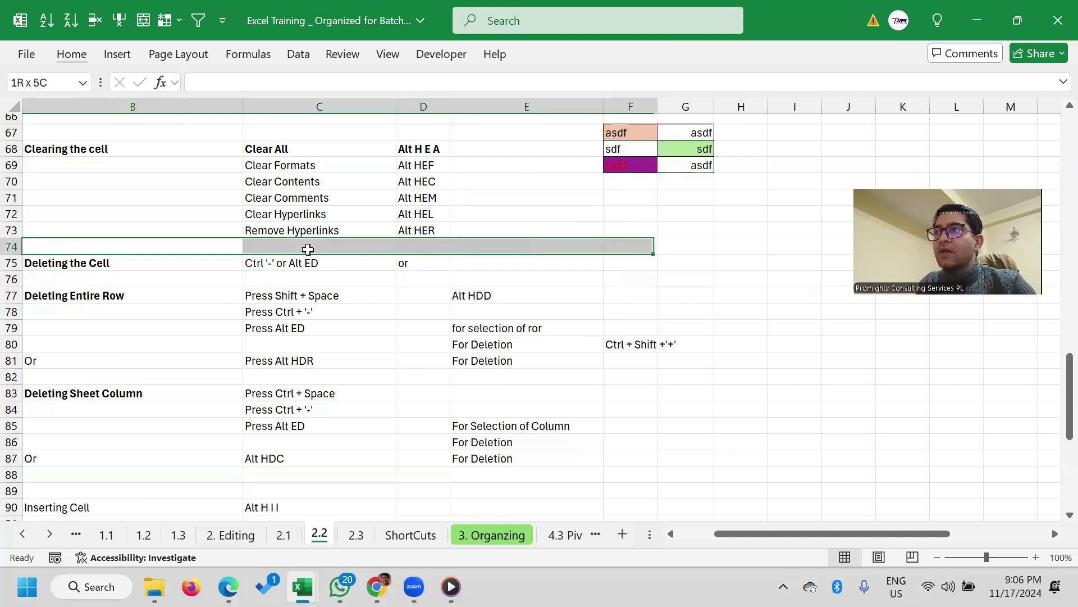
key("shift+Right")
key("shift+Right")
key("shift+Right")
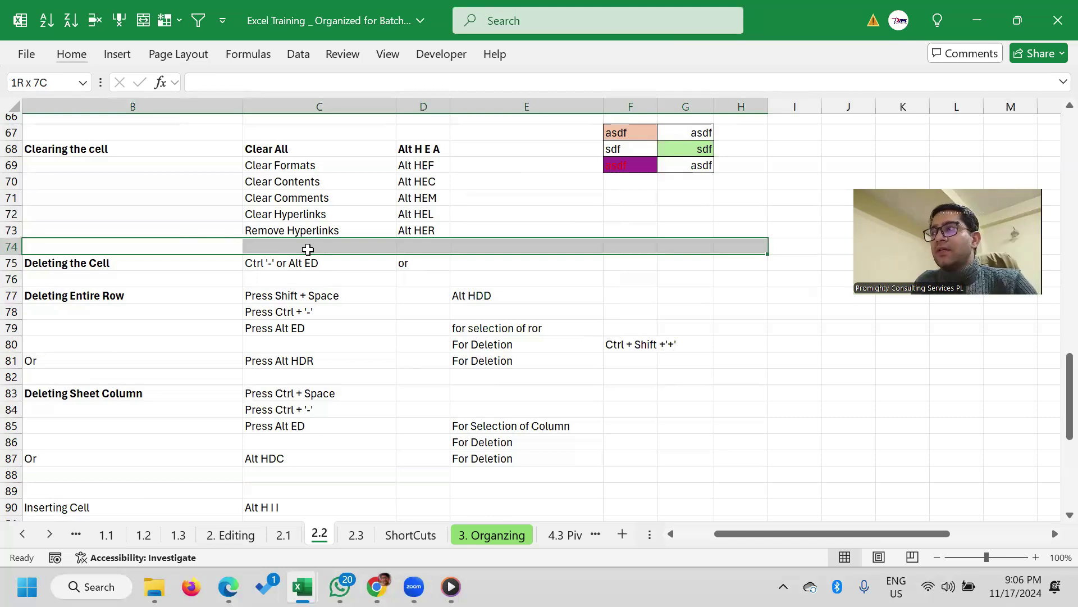
key("Home")
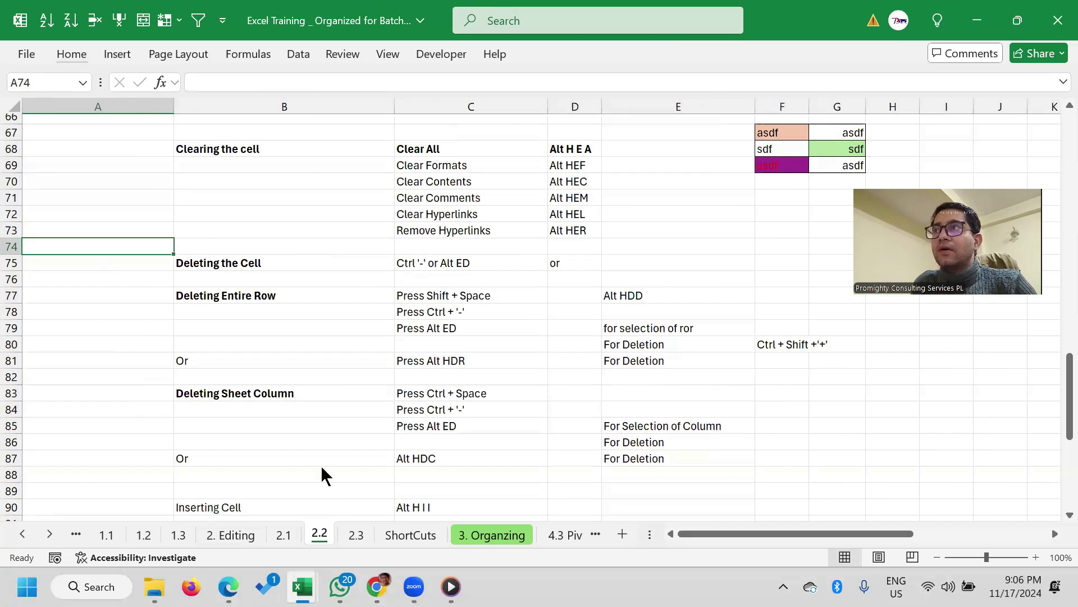
left_click(467, 246)
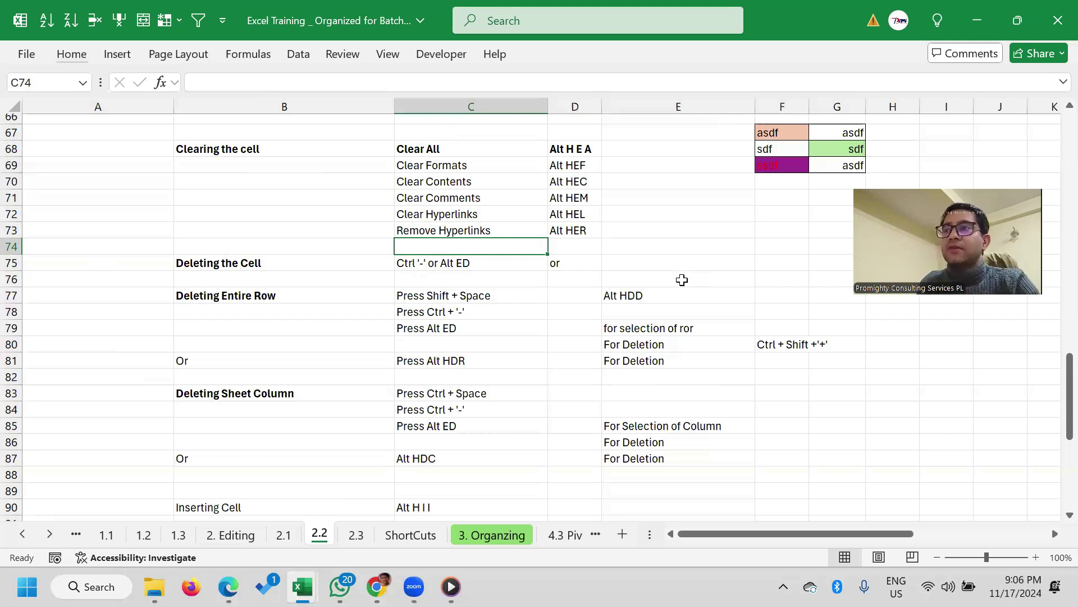
left_click(575, 248)
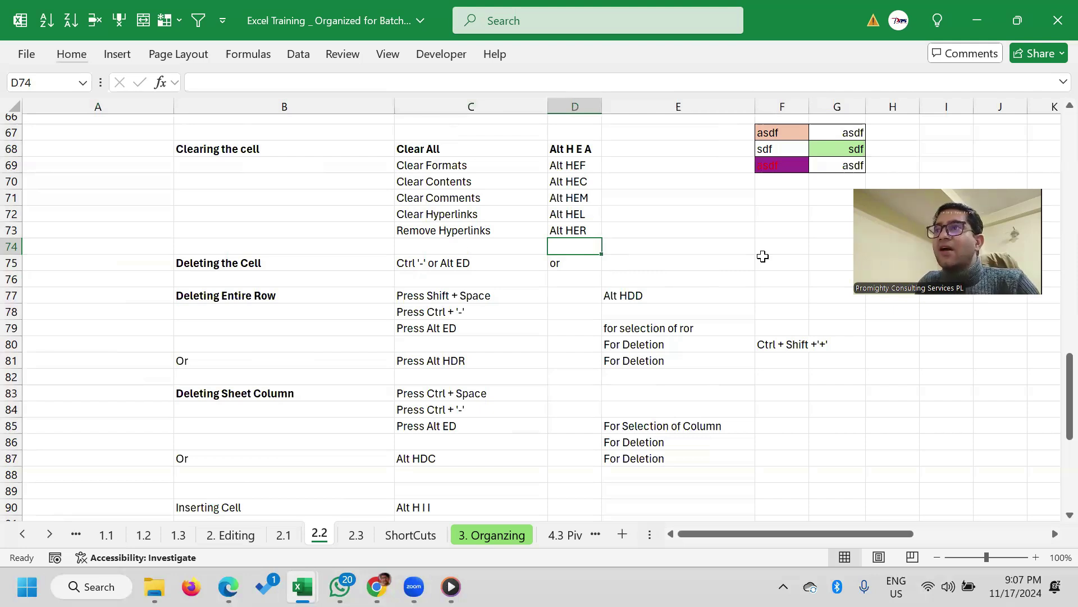
key("Left")
key("Left")
key("Left")
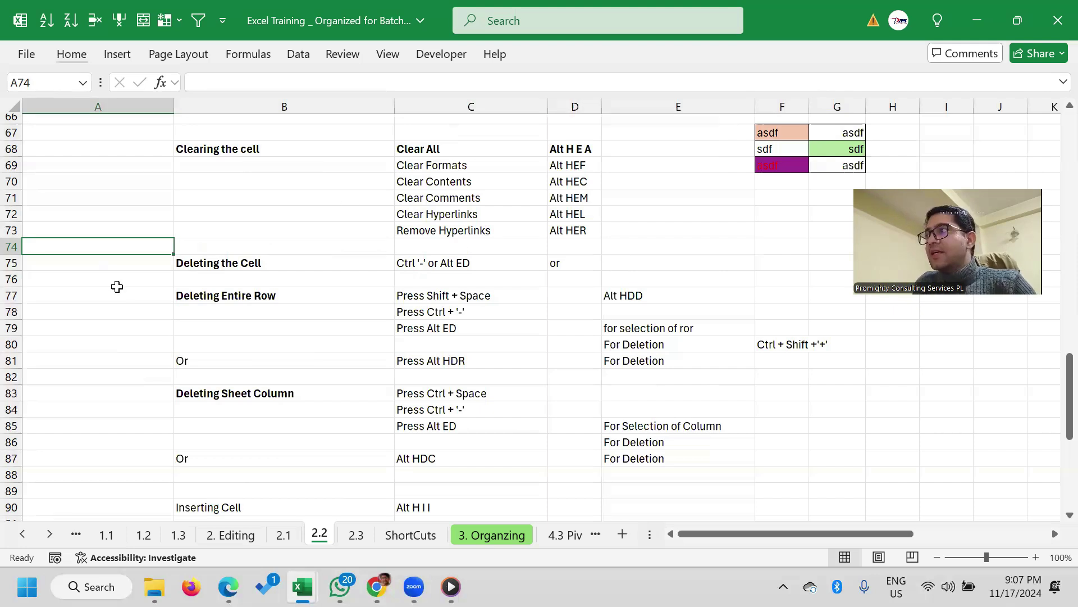
left_click(11, 246)
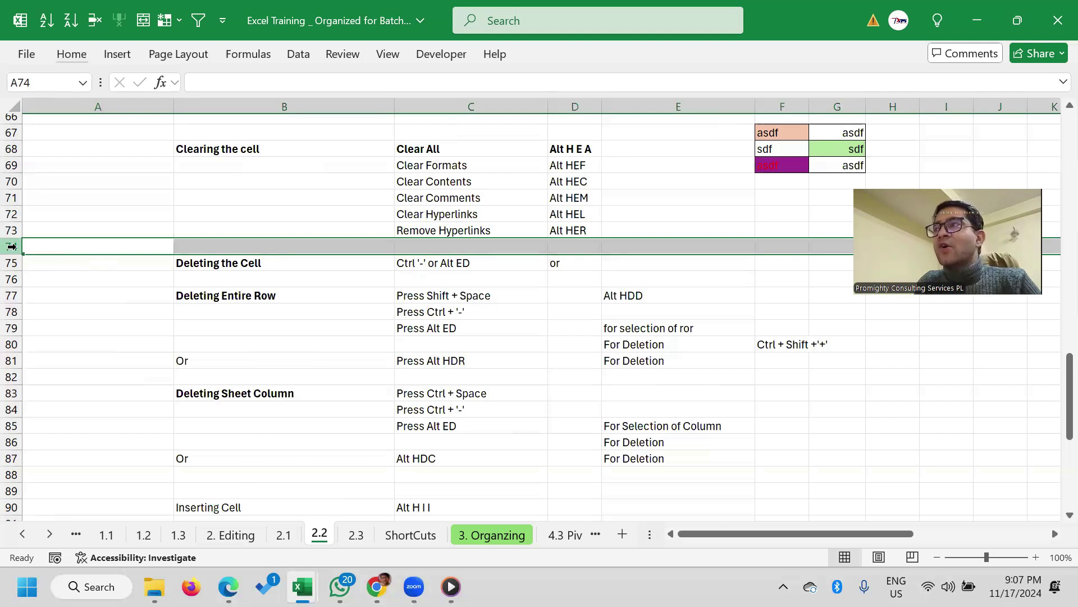
left_click(95, 247)
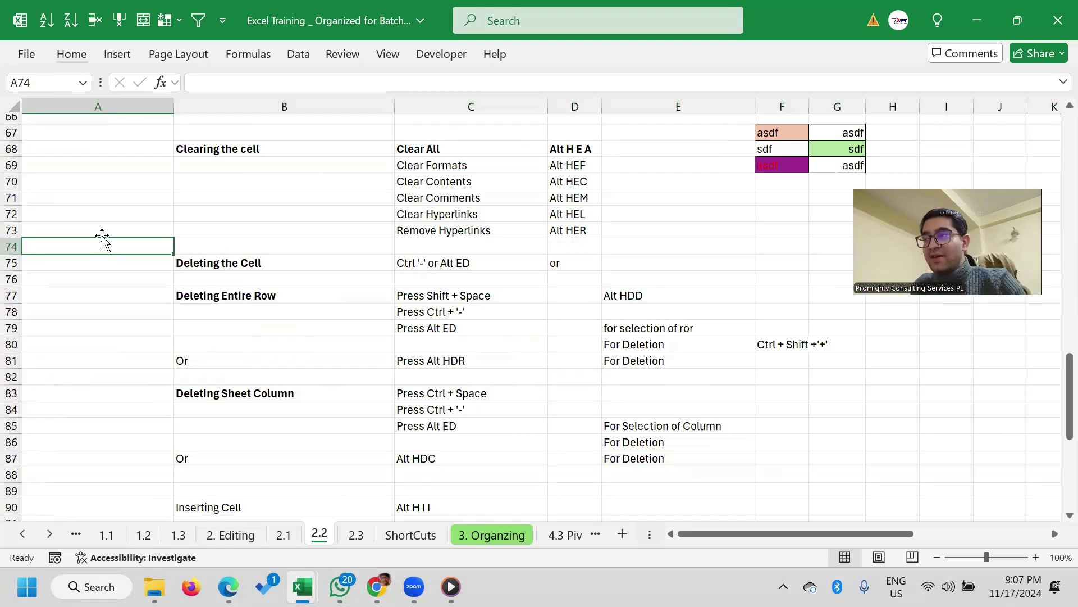
key("shift+space")
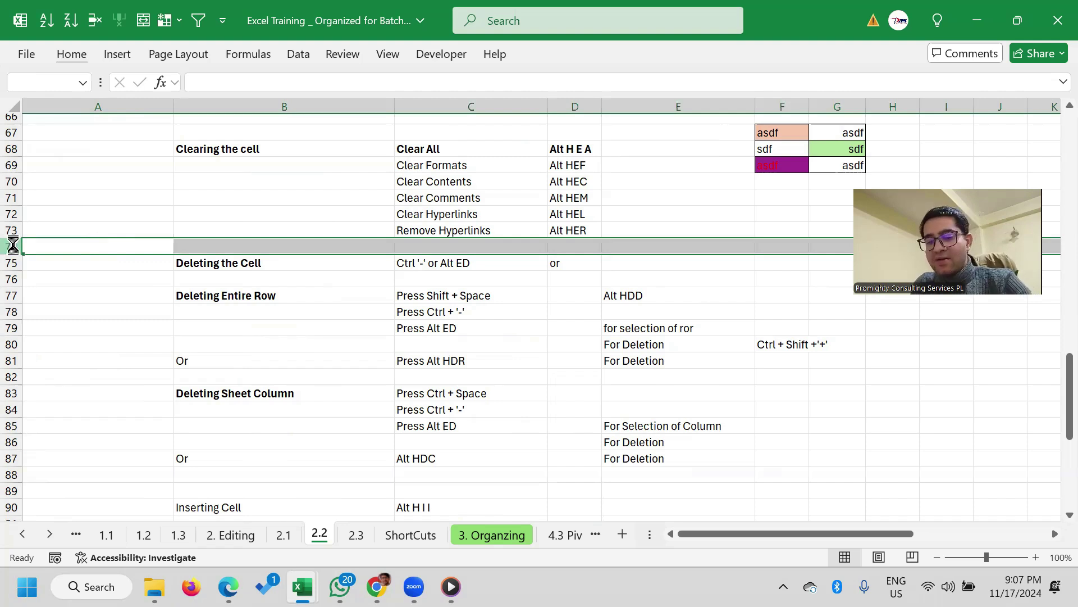
key("ctrl+shift+plus")
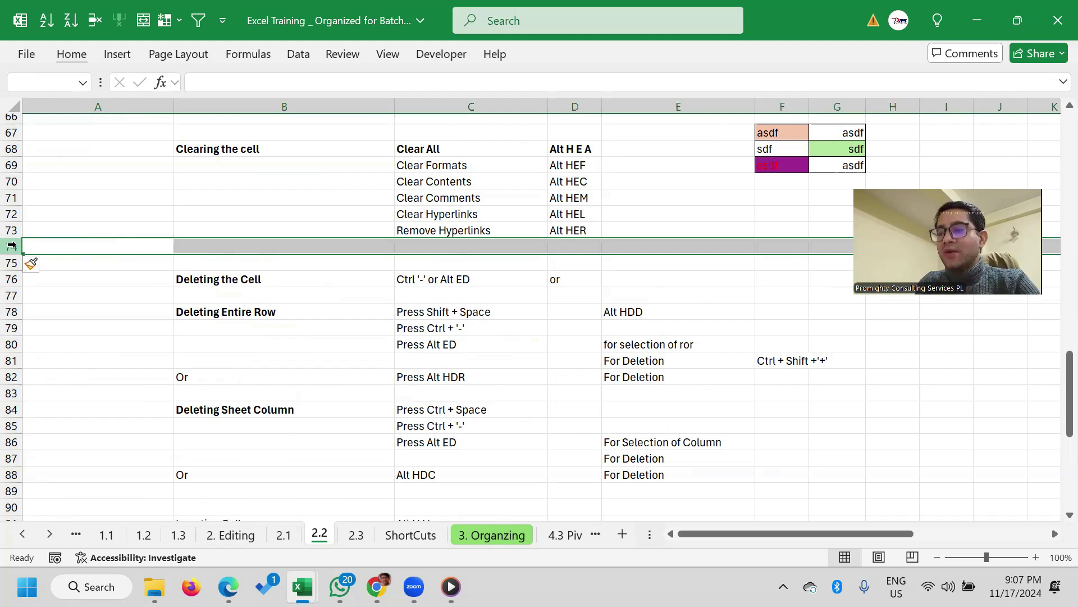
key("ctrl+minus")
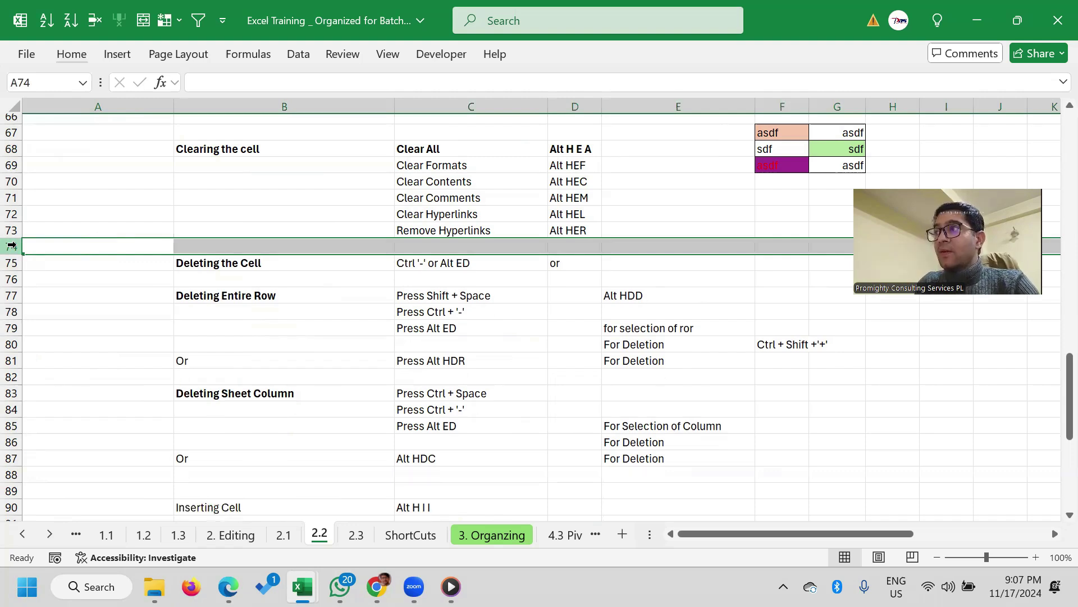
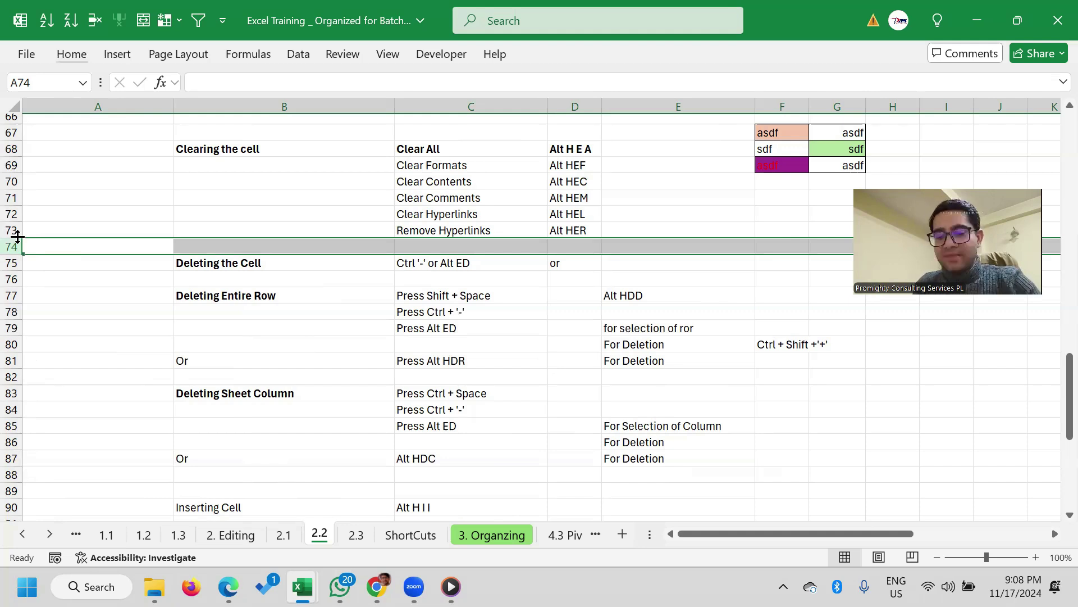
Insert one more blank row at row 74, above Deleting the Cell
key("ctrl+minus")
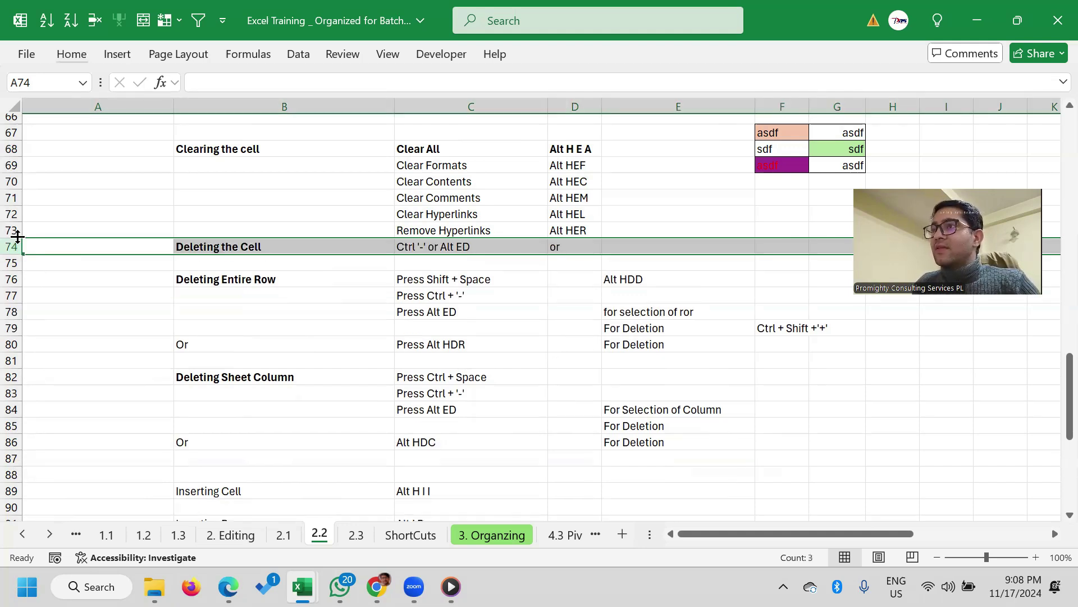
key("ctrl+z")
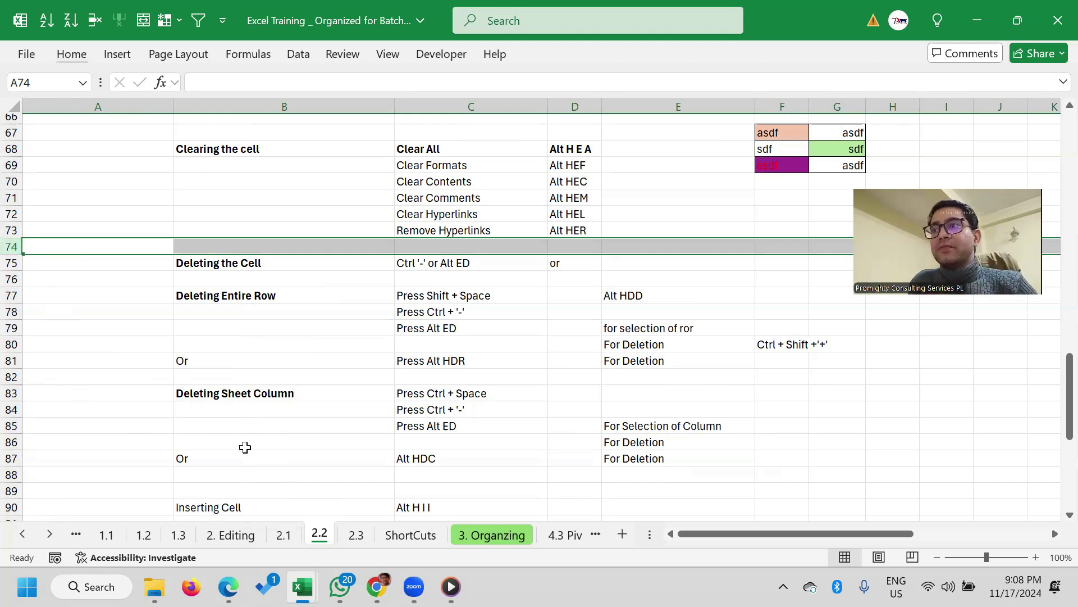
scroll(245, 446, "down", 2)
scroll(244, 447, "up", 3)
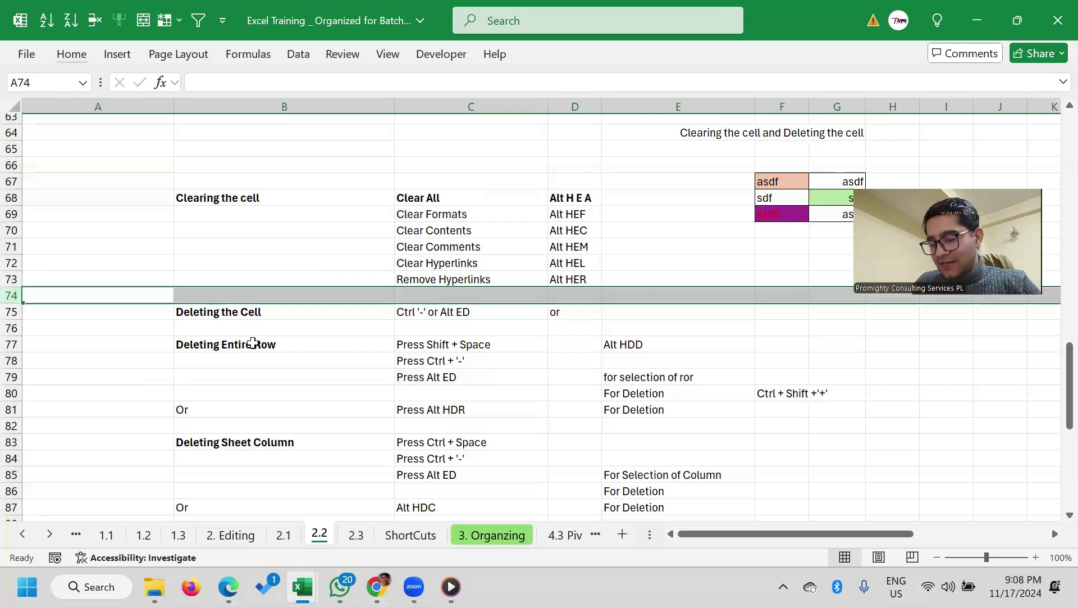
key("ctrl+shift+plus")
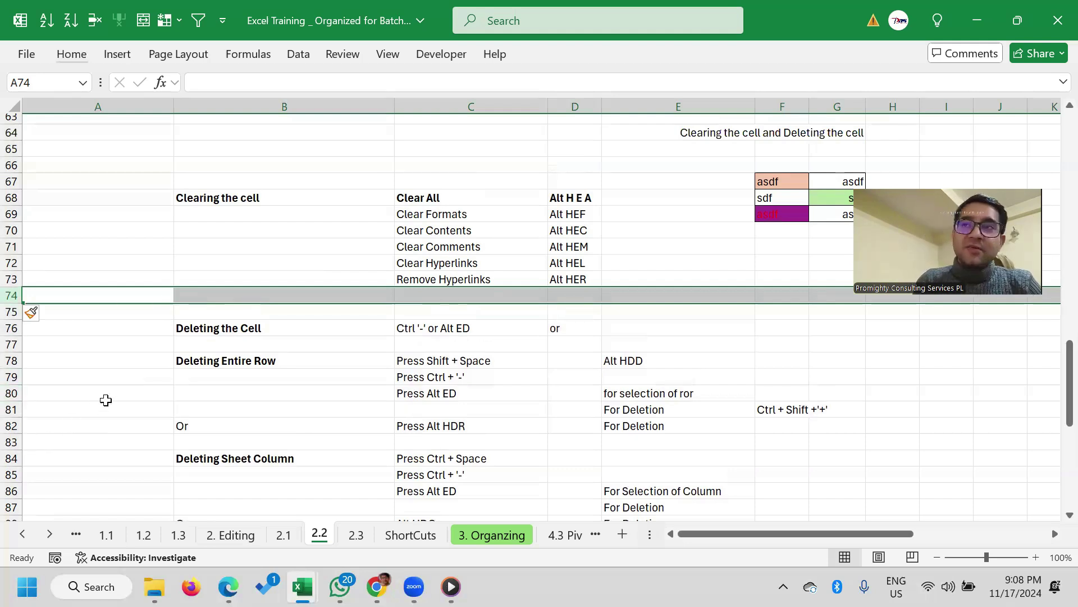
Check the Inserting Cell entry in B91, then return to cell A74
scroll(323, 459, "down", 5)
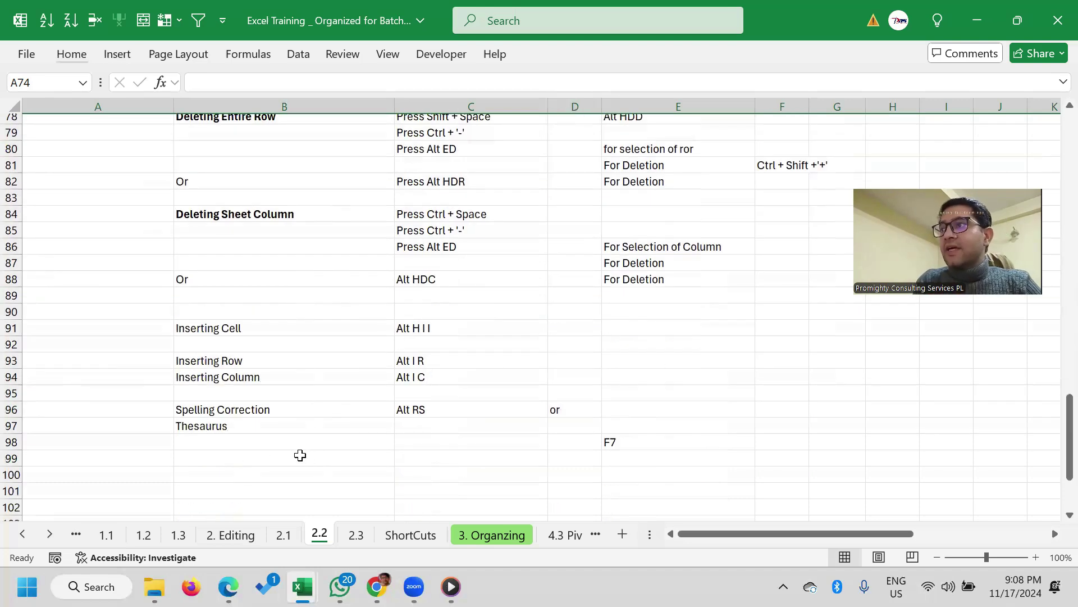
left_click(221, 315)
left_click(247, 328)
scroll(258, 421, "up", 4)
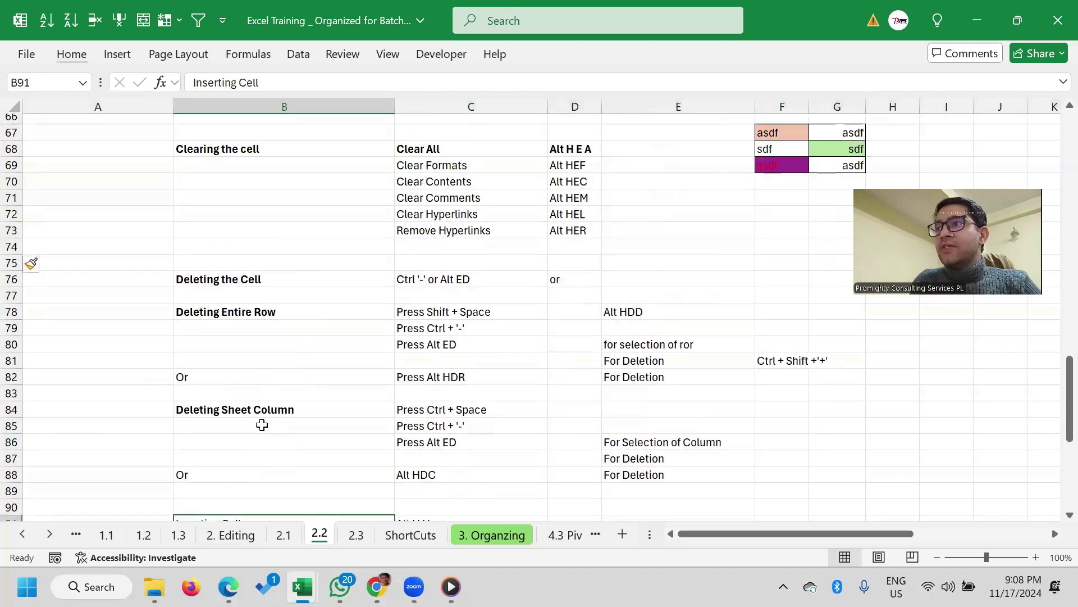
scroll(259, 421, "down", 1)
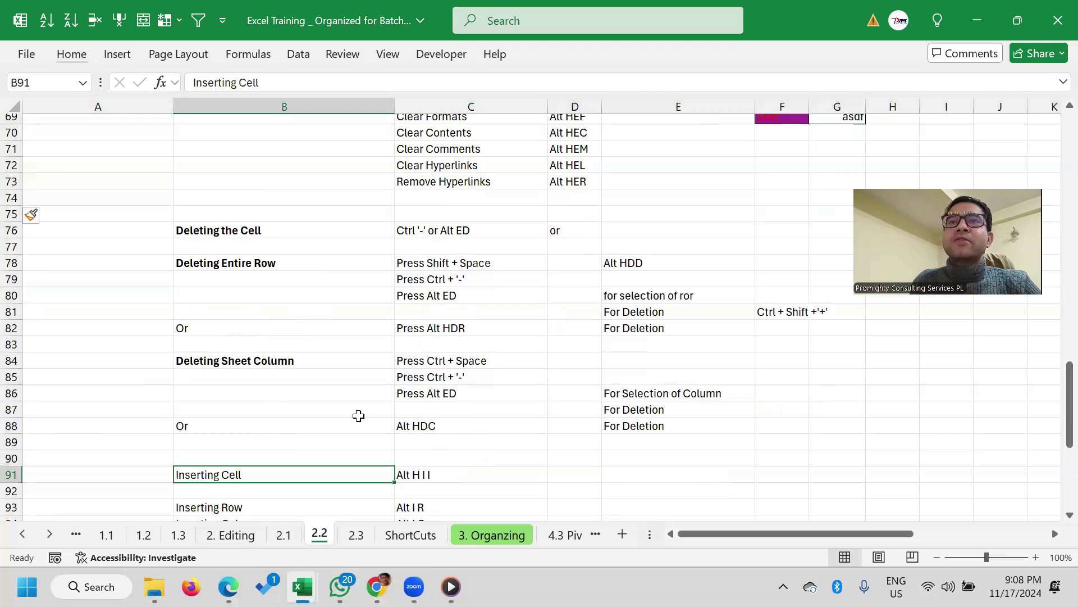
scroll(382, 452, "up", 1)
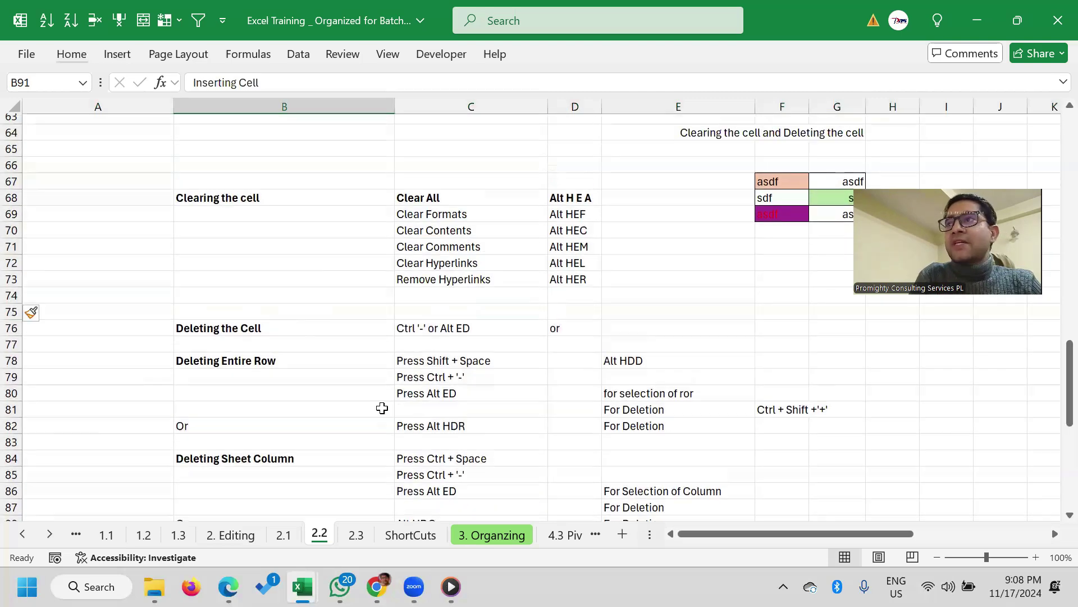
scroll(183, 409, "down", 2)
scroll(187, 411, "down", 5)
scroll(186, 412, "down", 1)
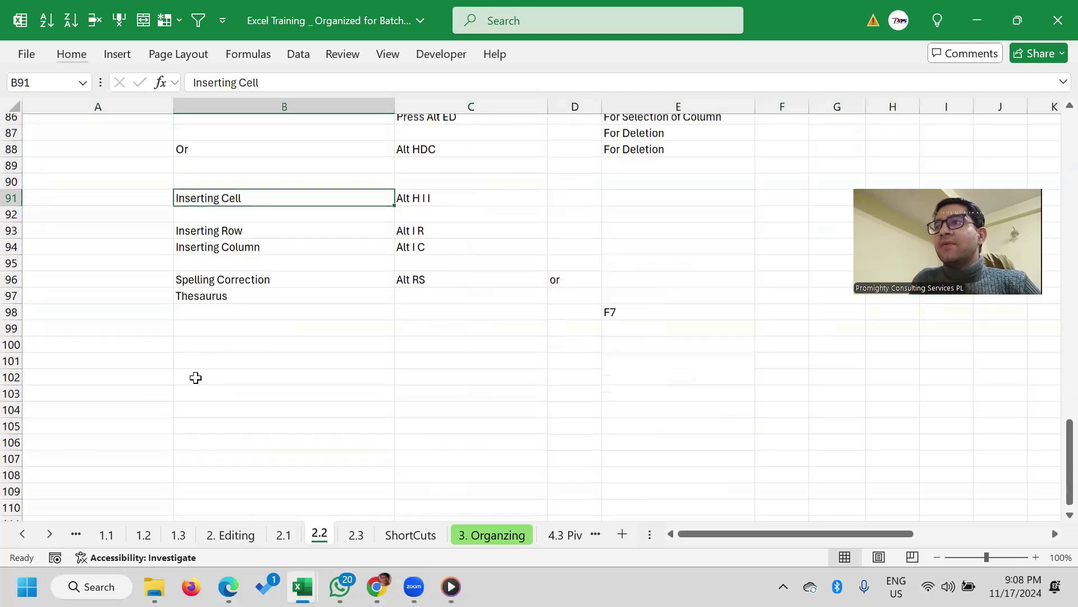
scroll(225, 338, "up", 2)
scroll(168, 316, "up", 5)
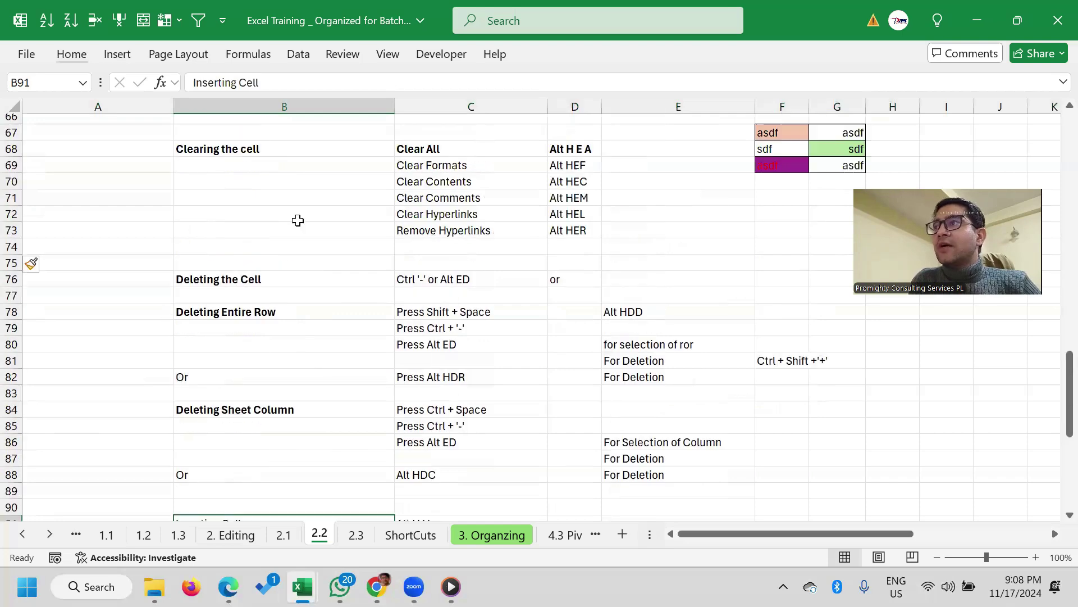
left_click(101, 249)
Insert a blank row at row 74 with Alt, I, R
key("Right")
key("Right")
key("Left")
key("Left")
key("Right")
key("Right")
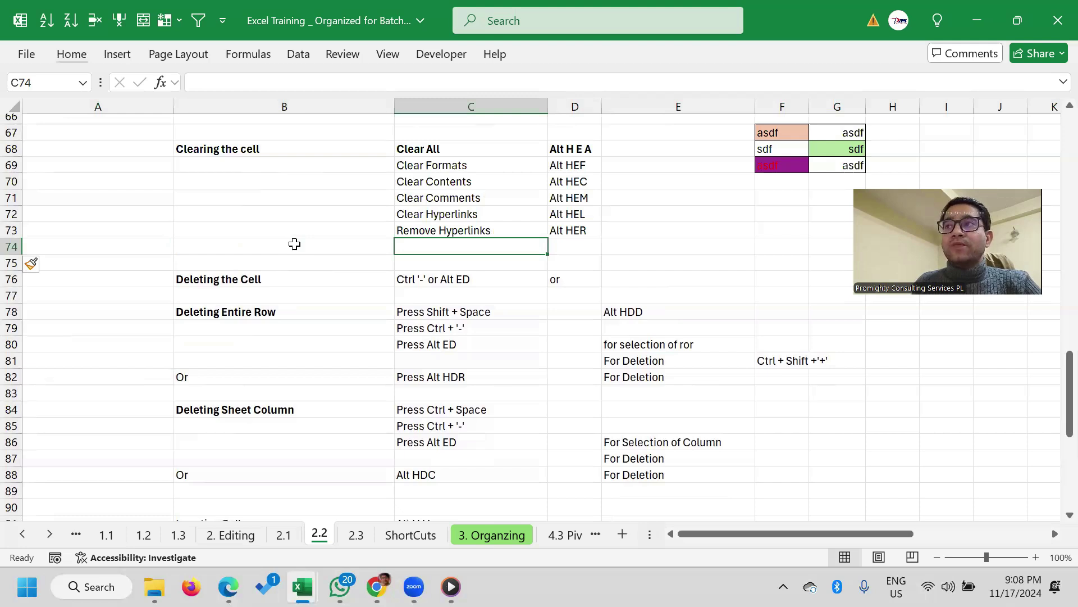
key("Left")
key("Right")
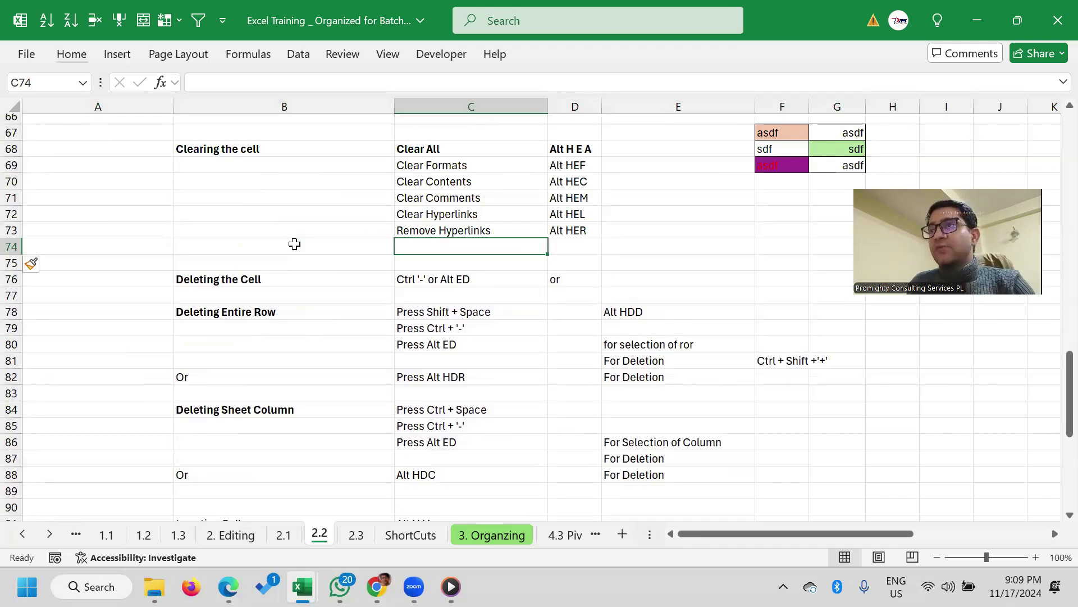
key("shift+space")
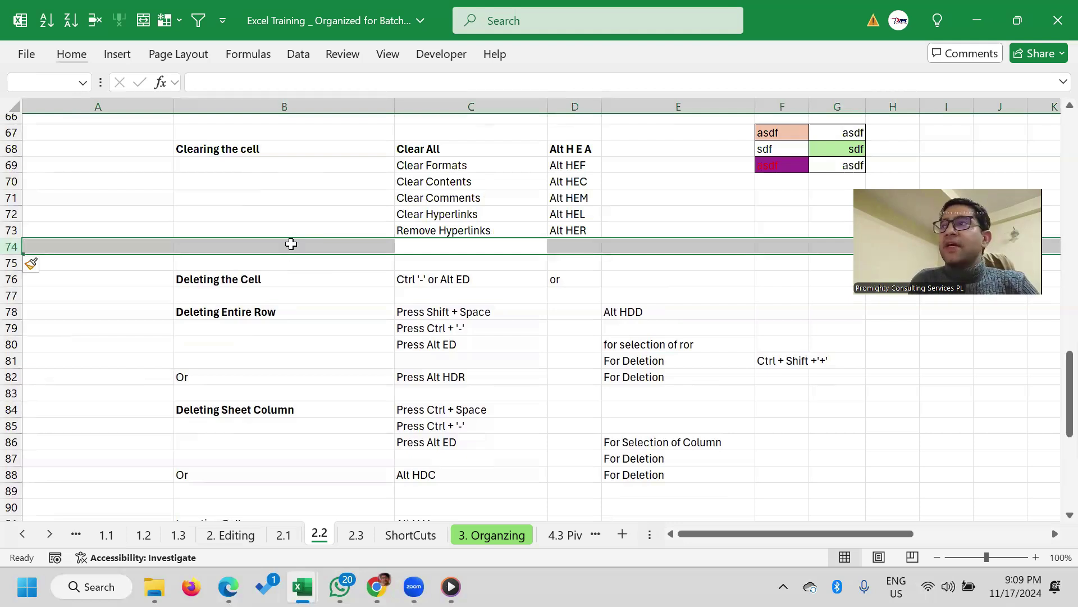
left_click(294, 244)
left_click(489, 250)
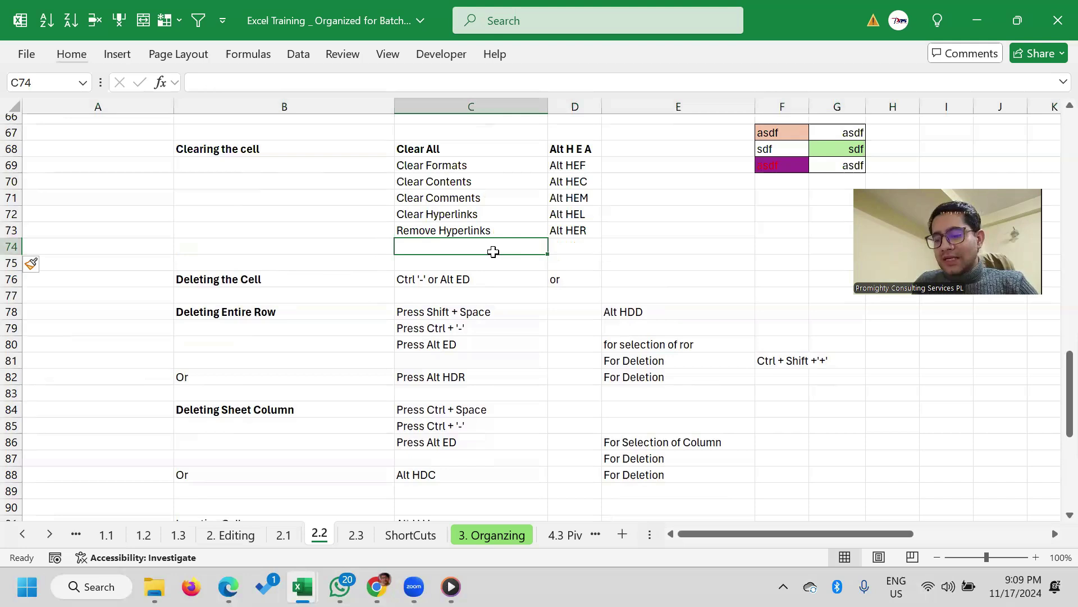
key("shift+space")
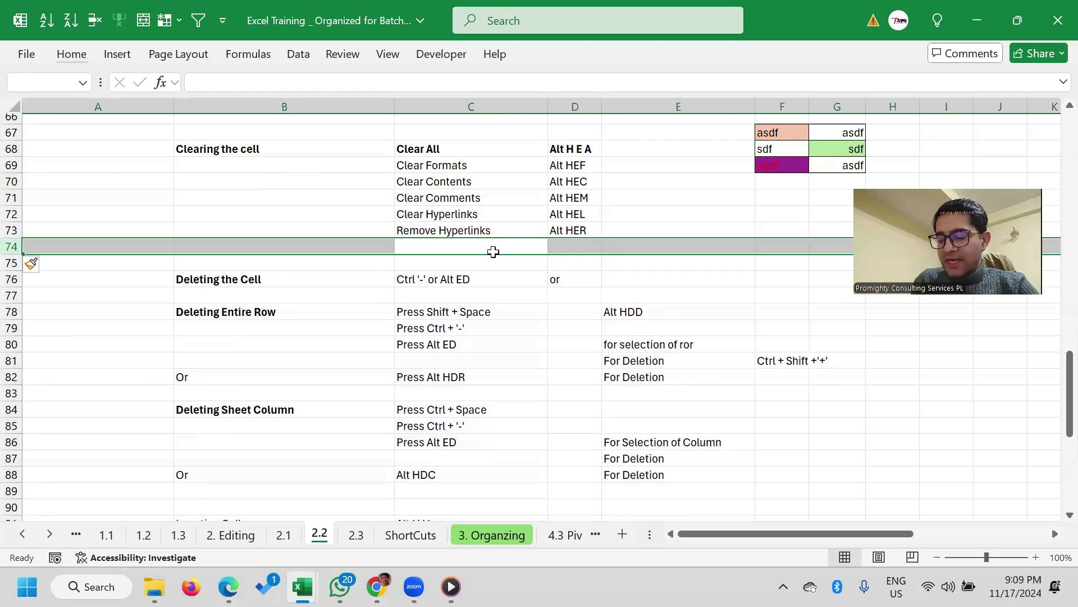
key("alt+i")
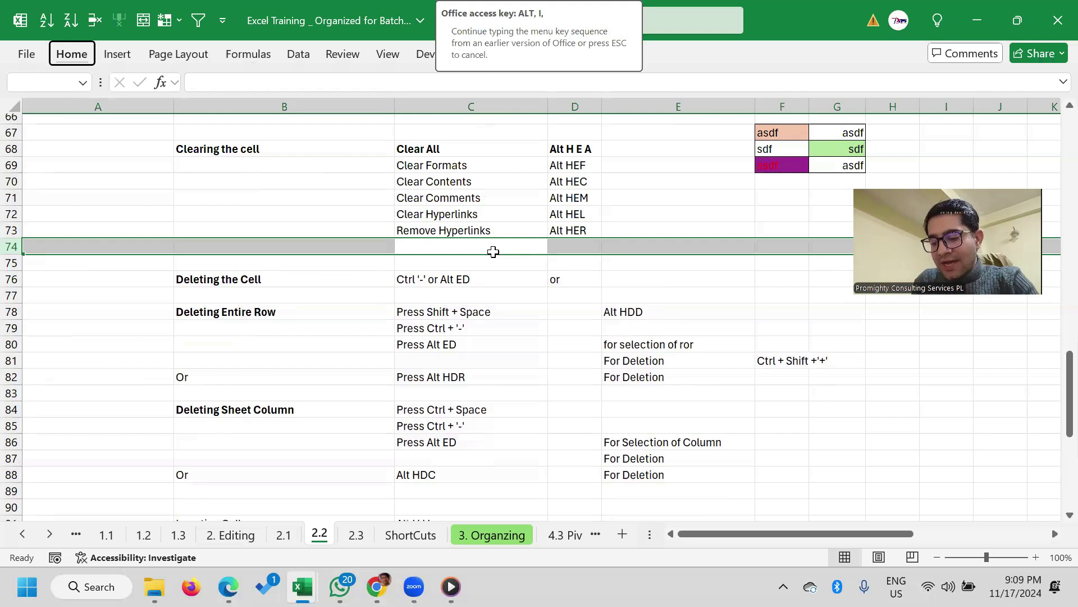
key("r")
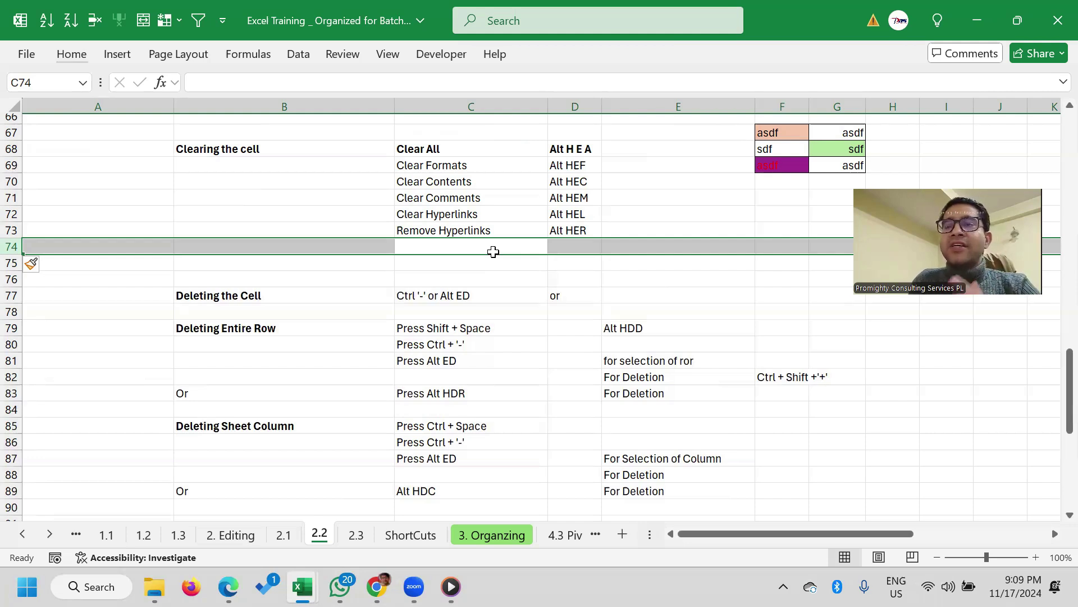
Insert another blank row at row 75, then select B75:B77
key("Down")
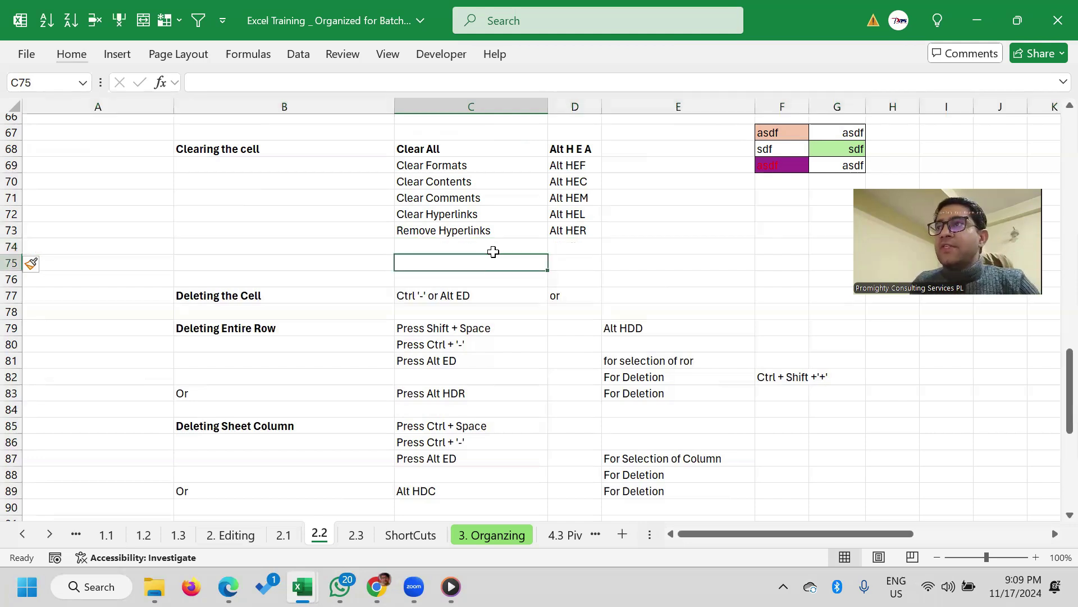
key("Left")
key("Right")
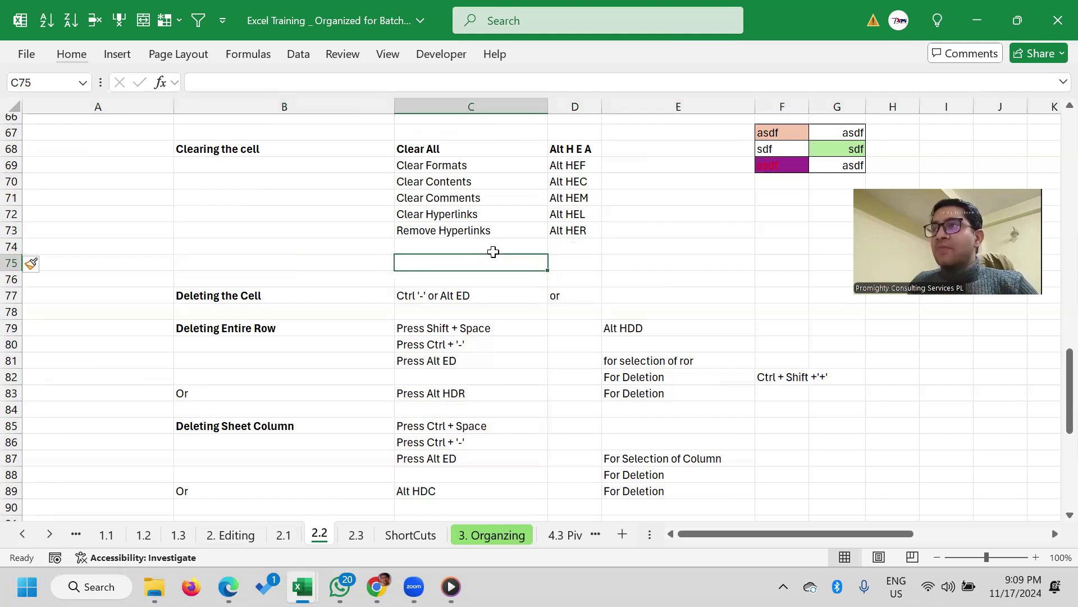
key("shift+space")
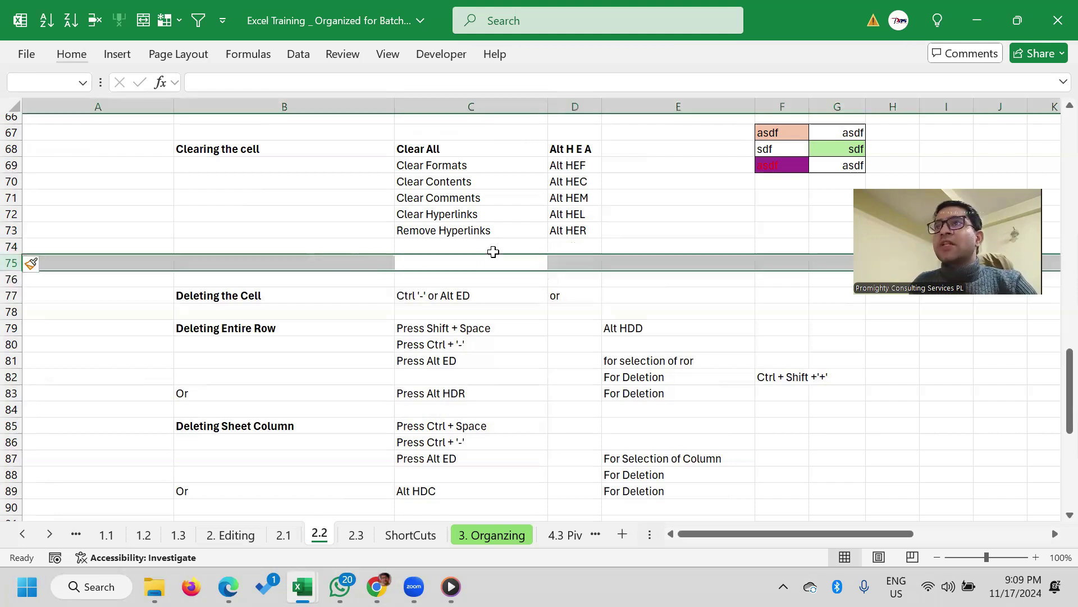
key("i")
key("r")
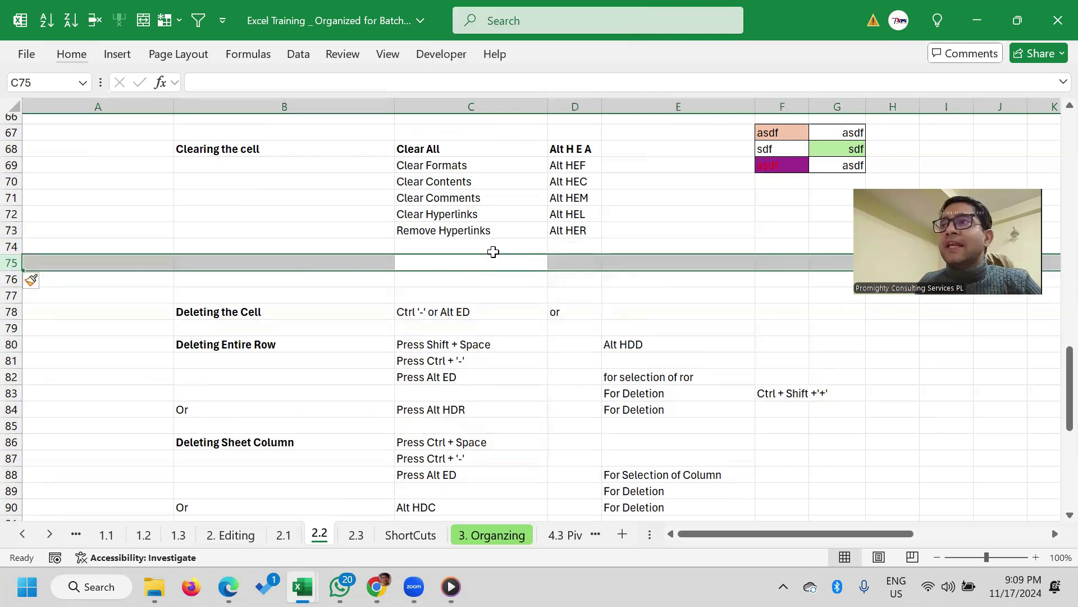
key("Left")
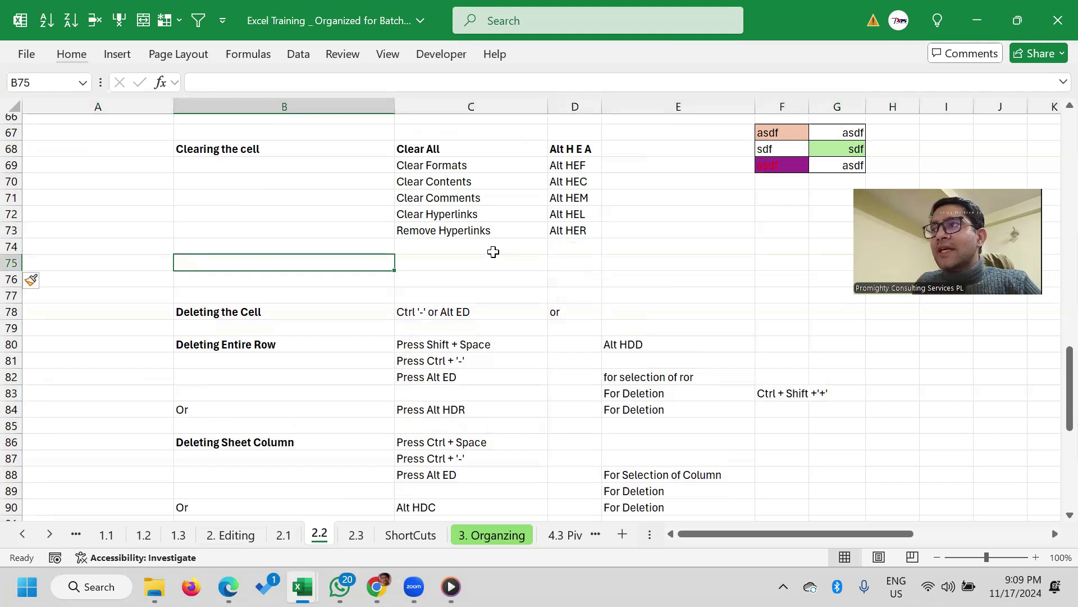
key("shift+Down")
key("shift+Down")
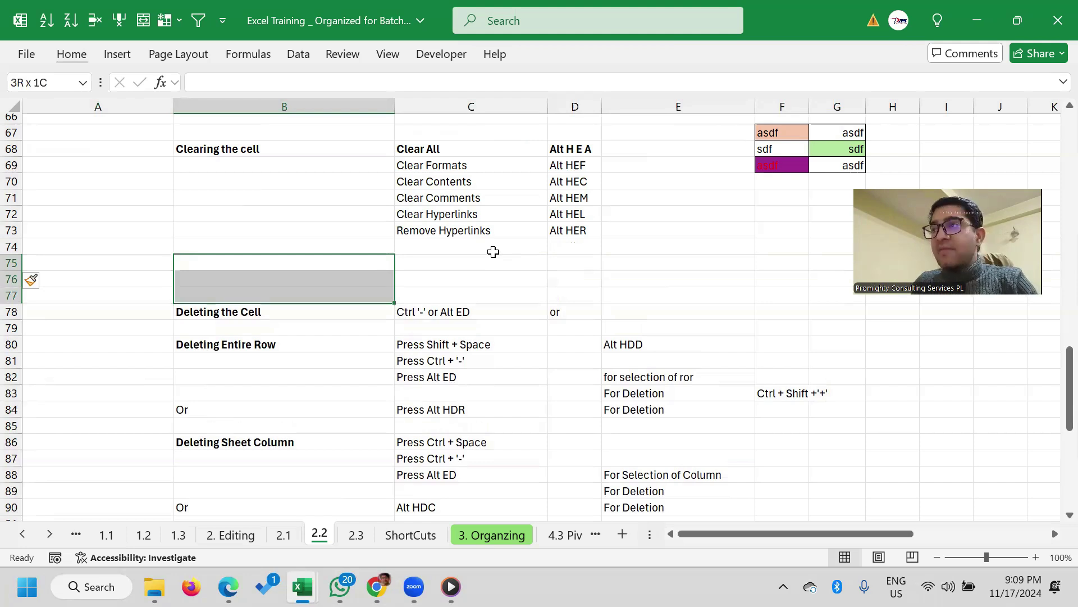
key("shift+space")
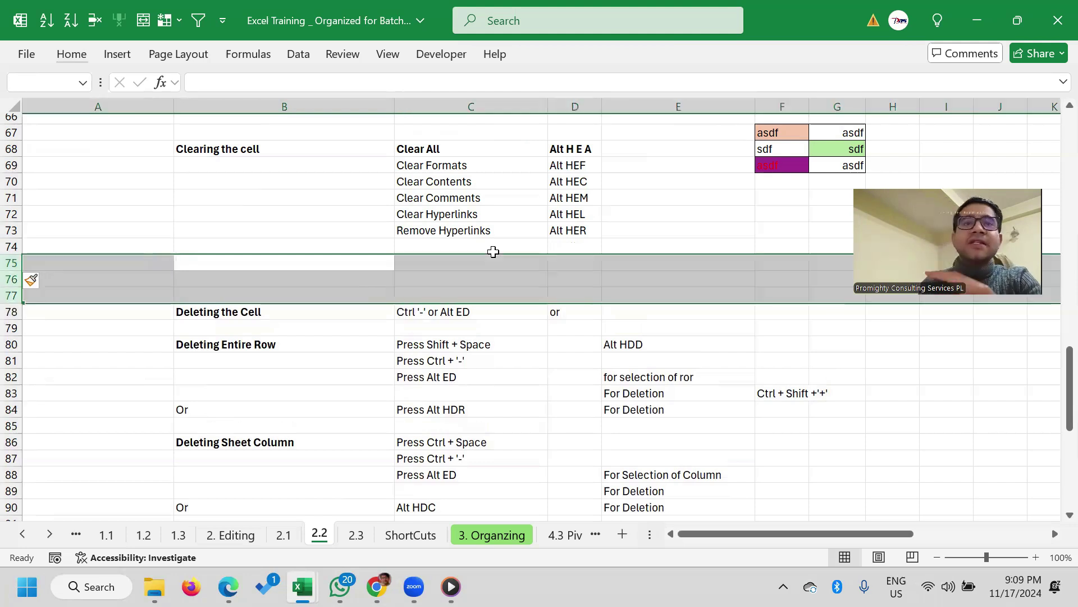
key("shift+BackSpace")
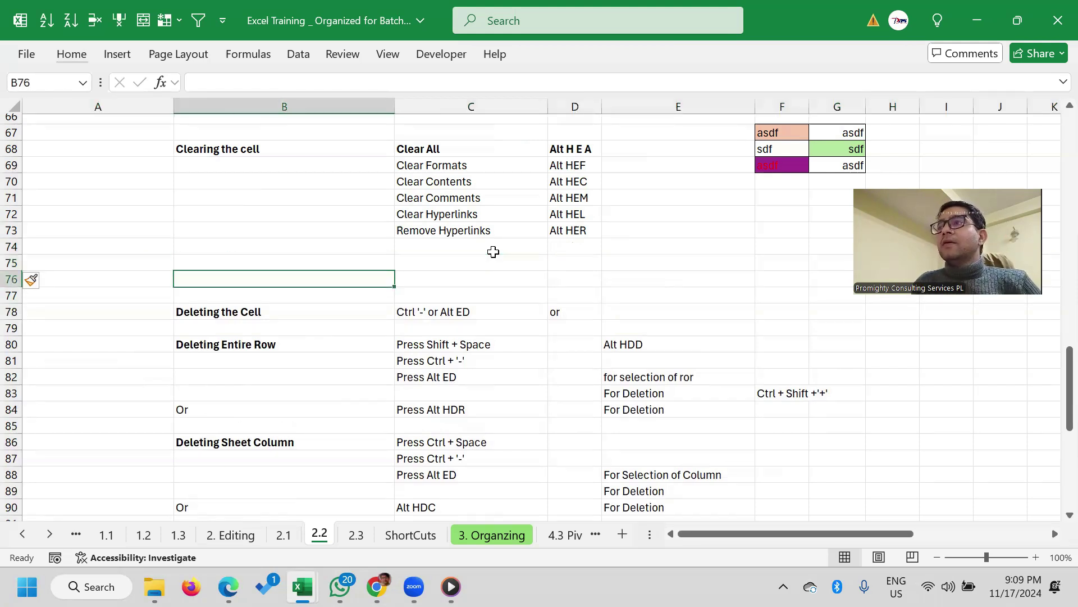
key("shift+Down")
key("shift+Down")
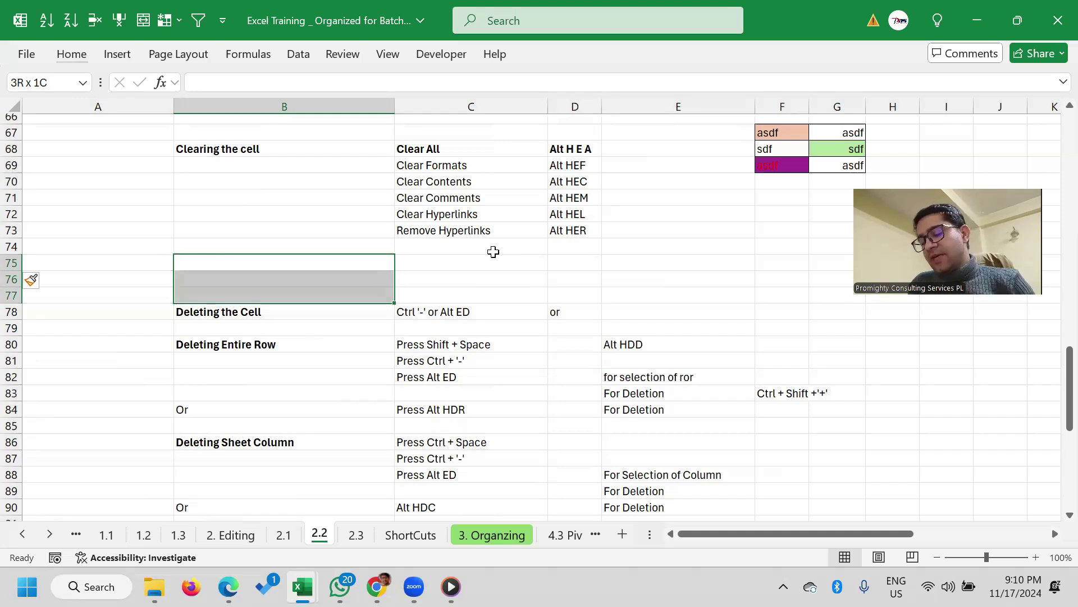
key("shift+space")
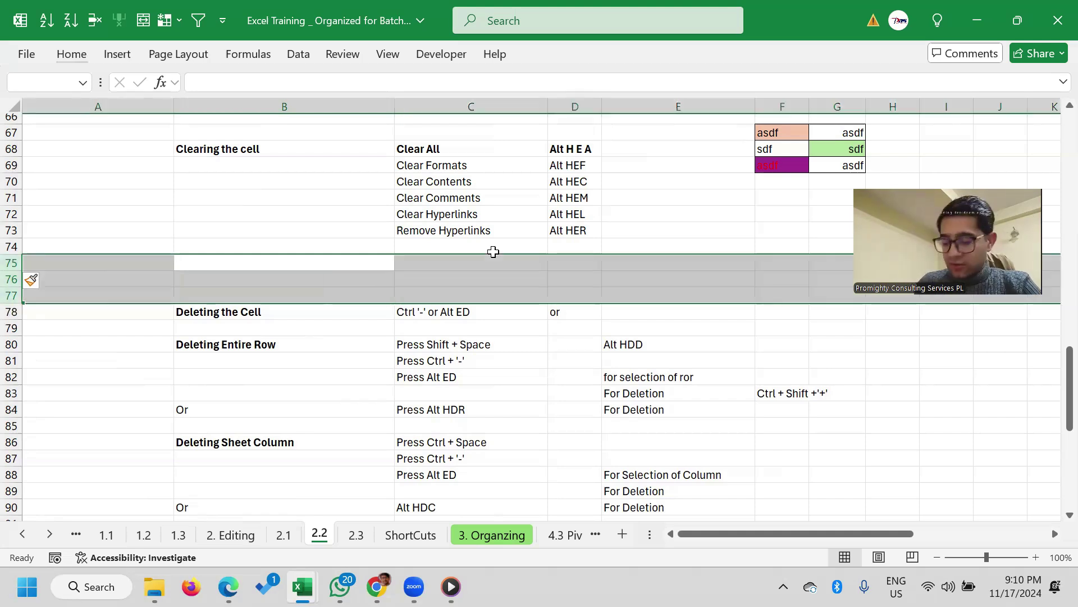
key("alt+i")
key("r")
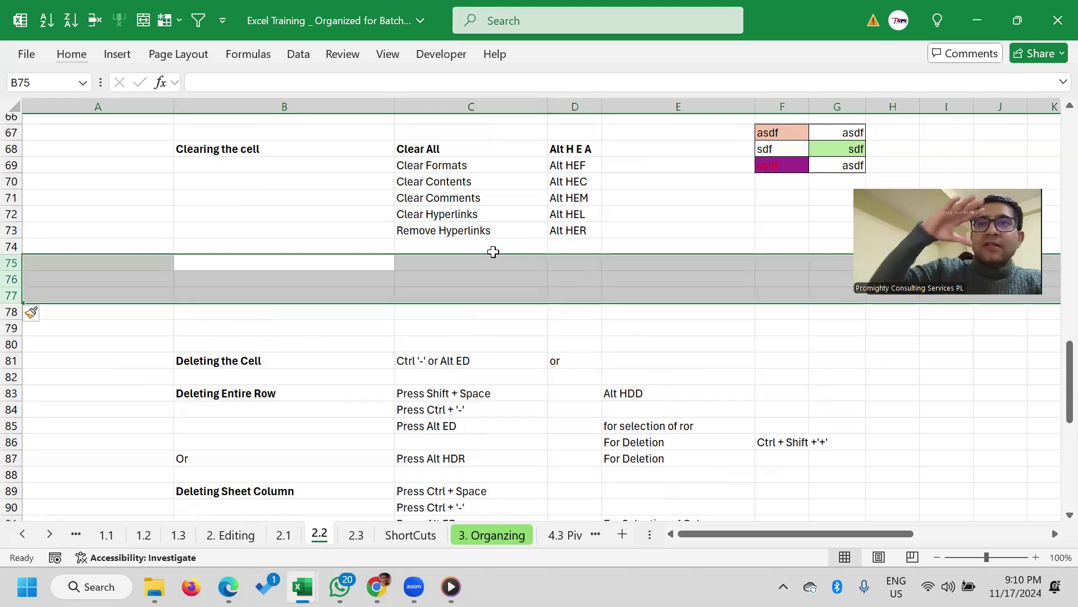
key("Down")
key("Down")
key("shift+Down")
key("shift+Down")
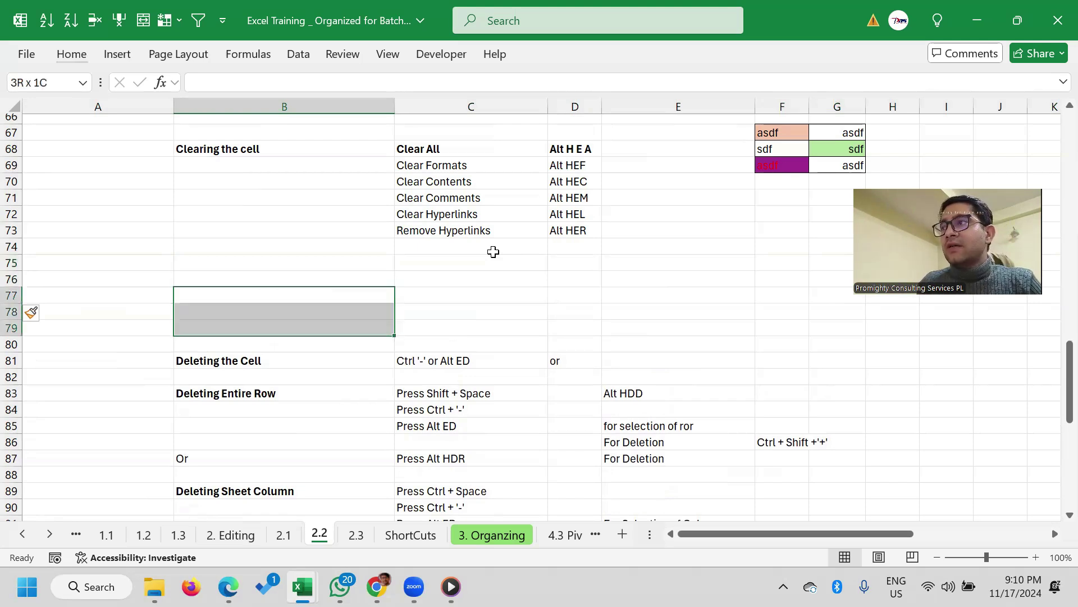
key("Up")
key("Up")
key("shift+Up")
key("shift+Up")
key("Up")
key("Up")
key("Right")
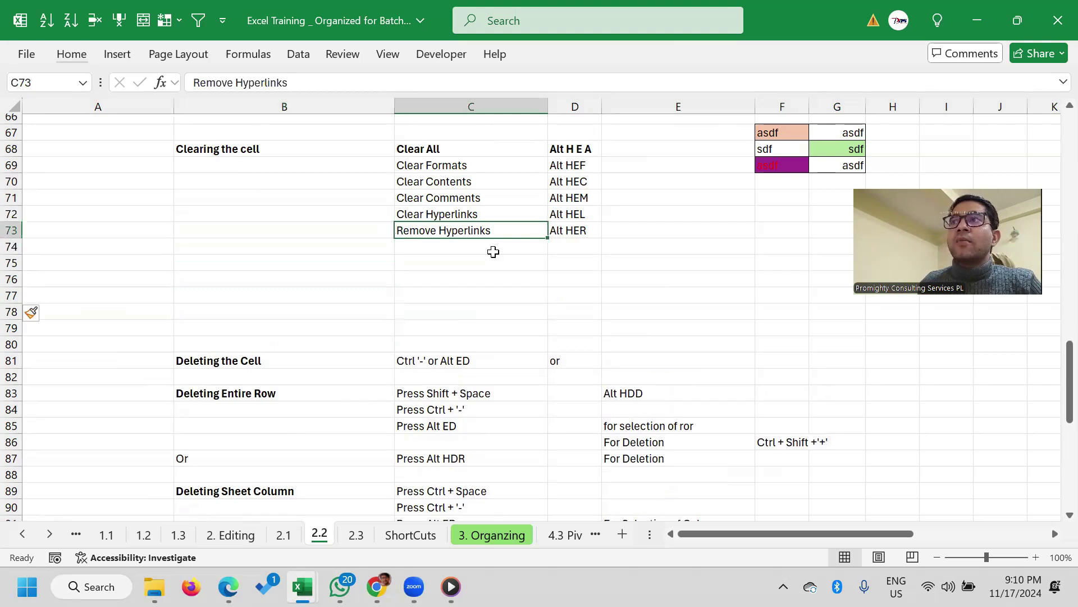
key("Left")
key("Right")
key("Left")
key("Right")
key("Left")
key("Right")
key("Down")
key("Left")
key("Right")
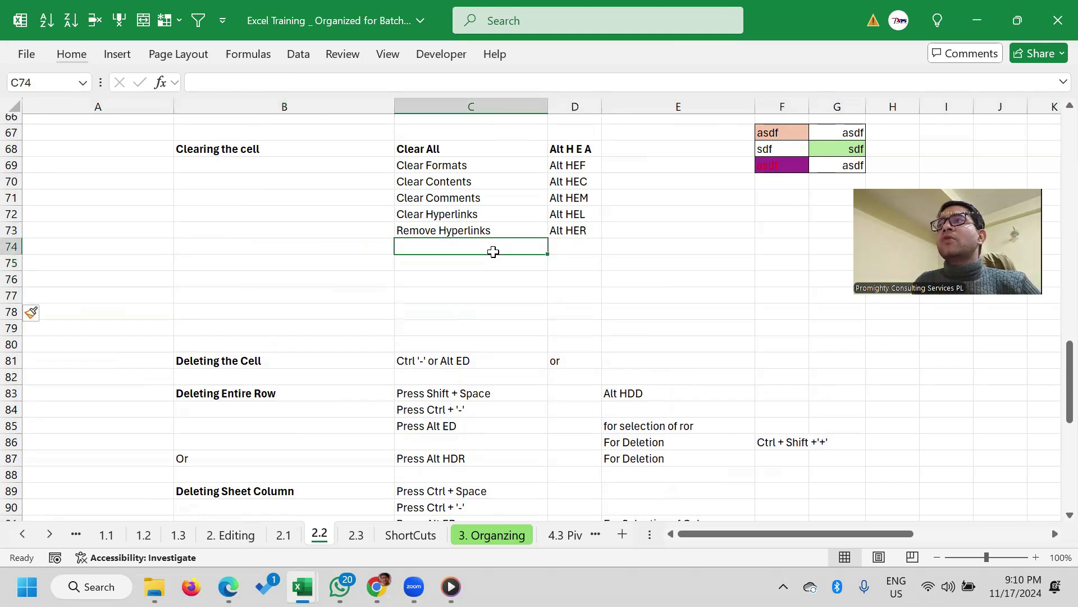
key("Up")
key("Left")
key("Right")
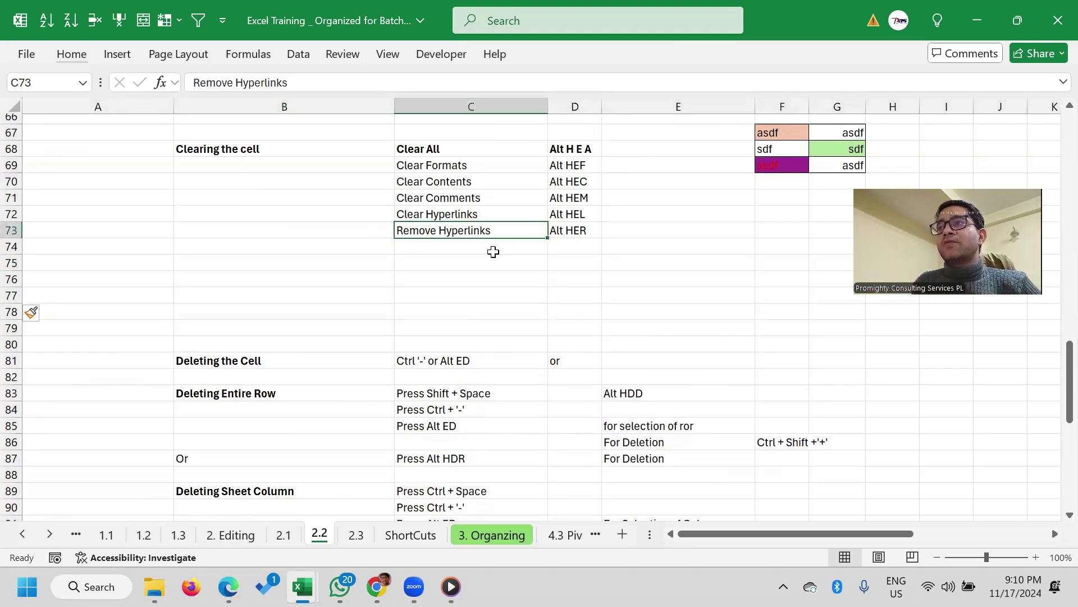
key("shift+space")
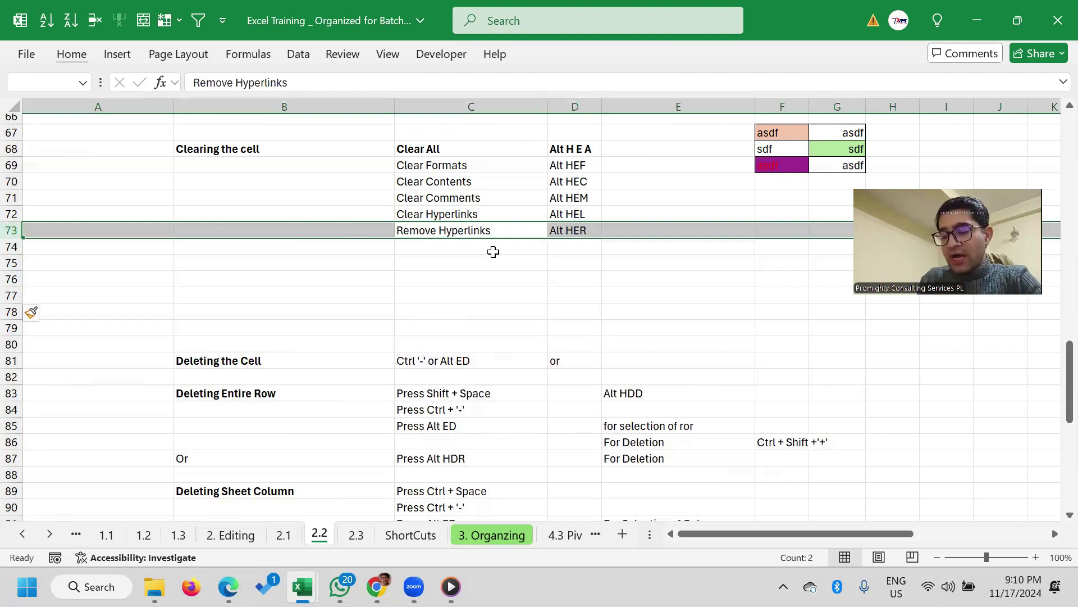
key("ctrl+shift+plus")
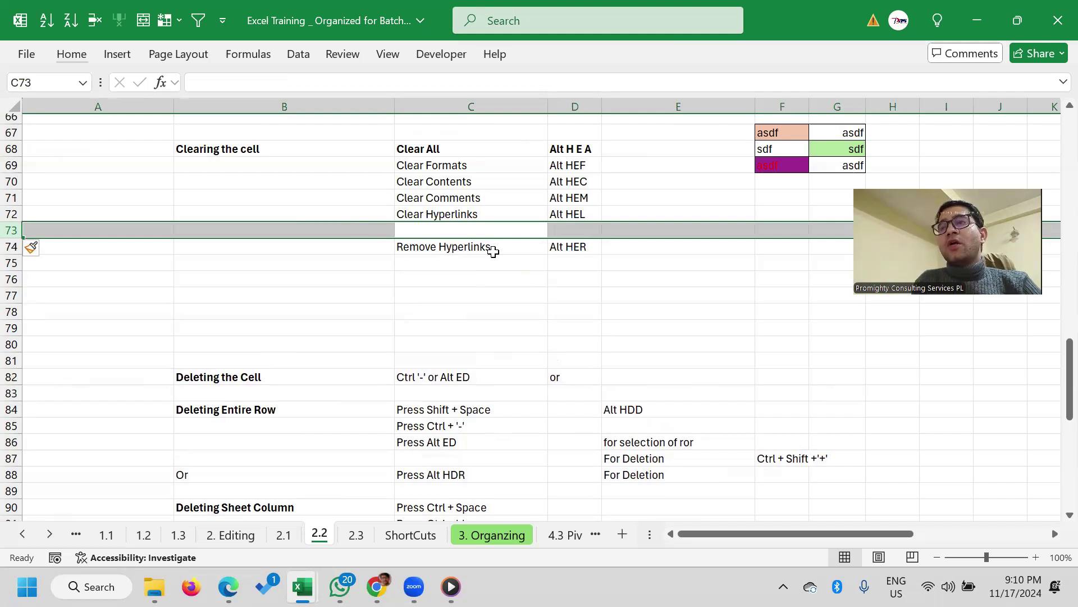
left_click(494, 251)
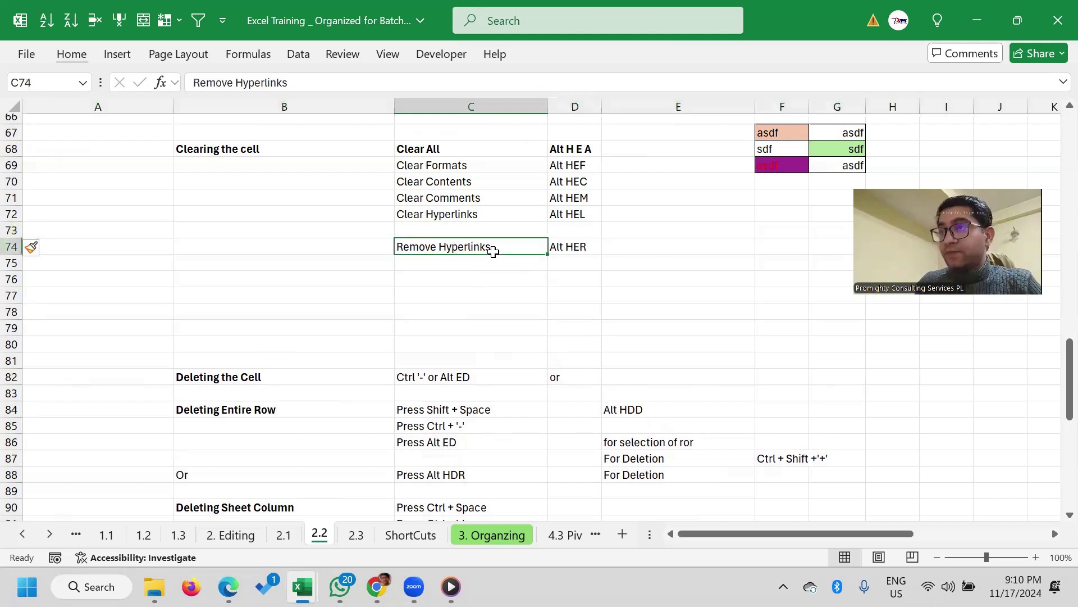
key("Up")
key("shift+space")
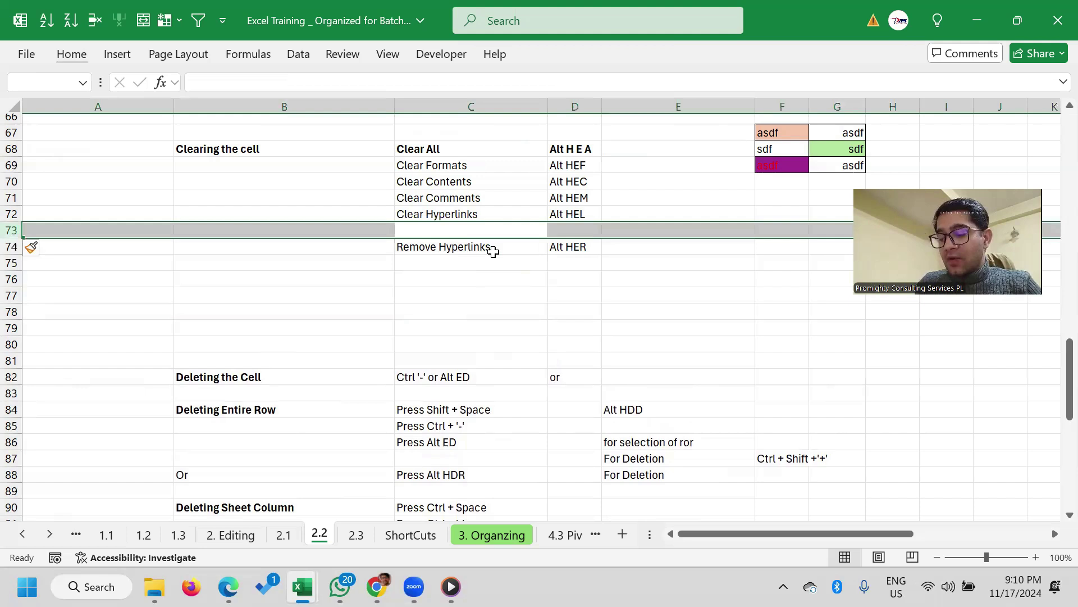
key("alt+e")
key("d")
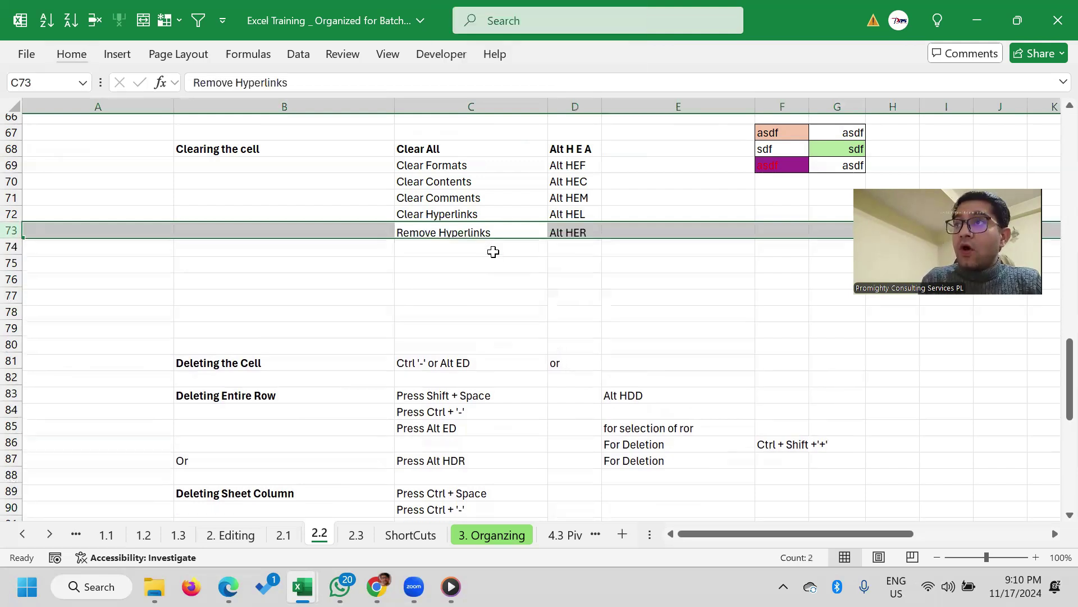
left_click(493, 251)
key("Up")
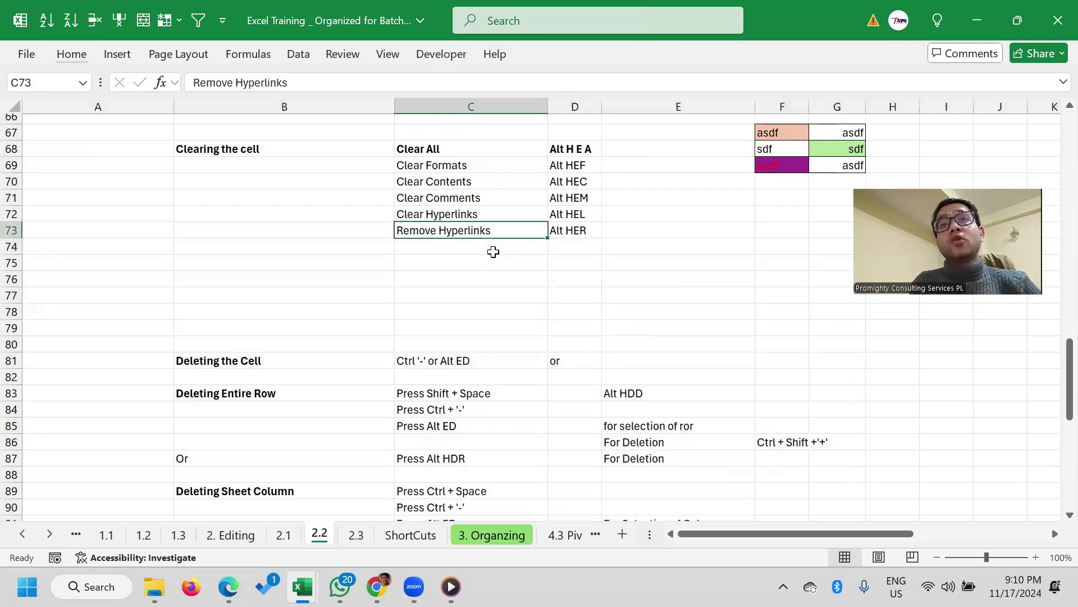
left_click(493, 252)
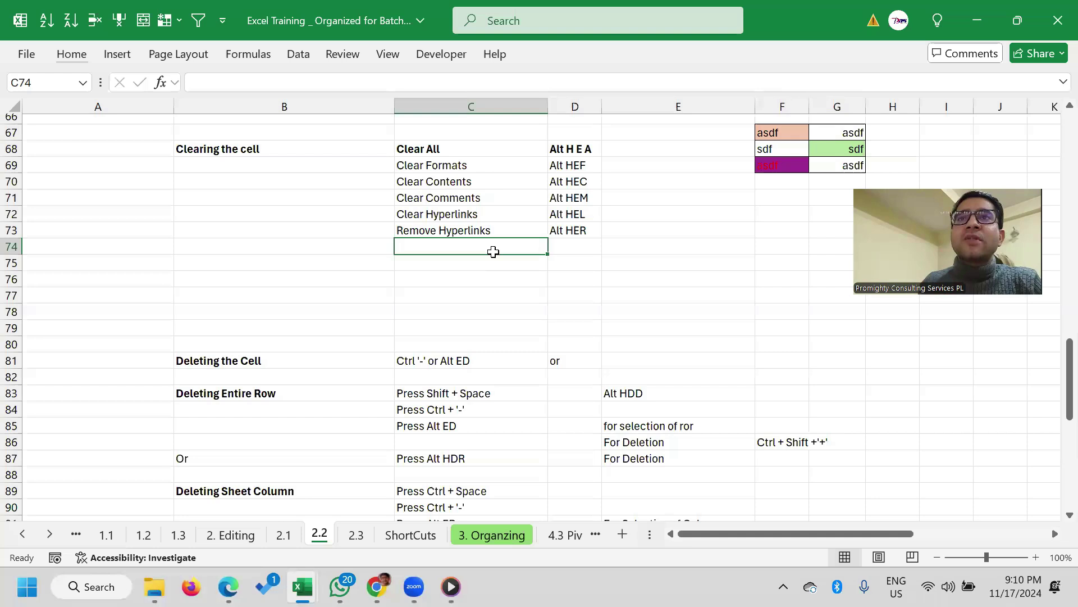
Delete the empty rows 74–79 below Remove Hyperlinks, then go to cell B74
key("shift+Down")
key("shift+Down")
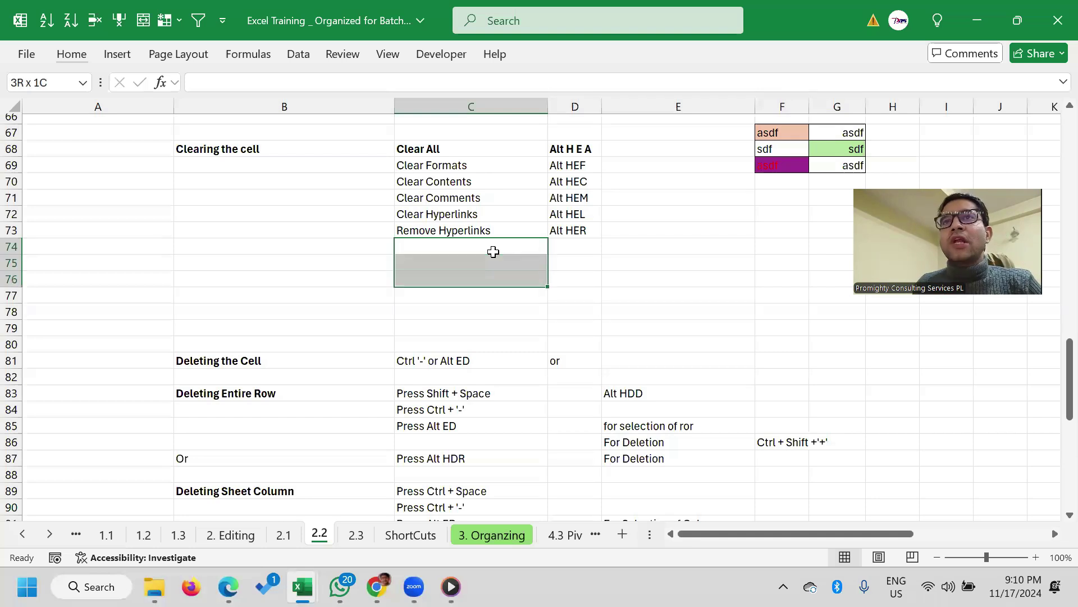
key("shift+Down")
key("shift+Down")
key("shift+Down")
key("Up")
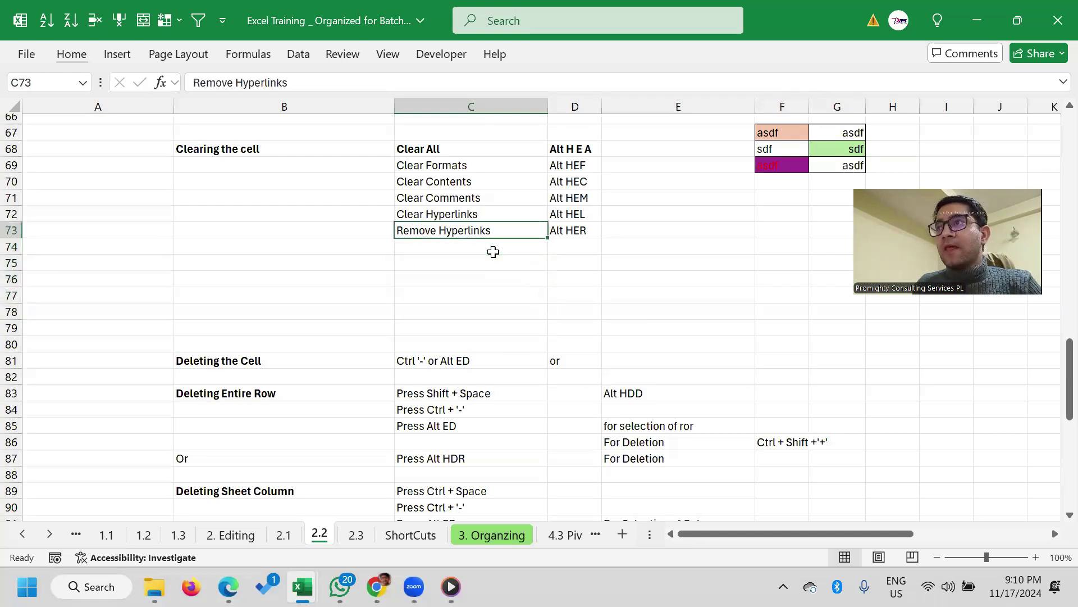
key("Down")
key("shift+Down")
key("shift+Down")
key("shift+Down")
key("shift+Down")
key("shift+Down")
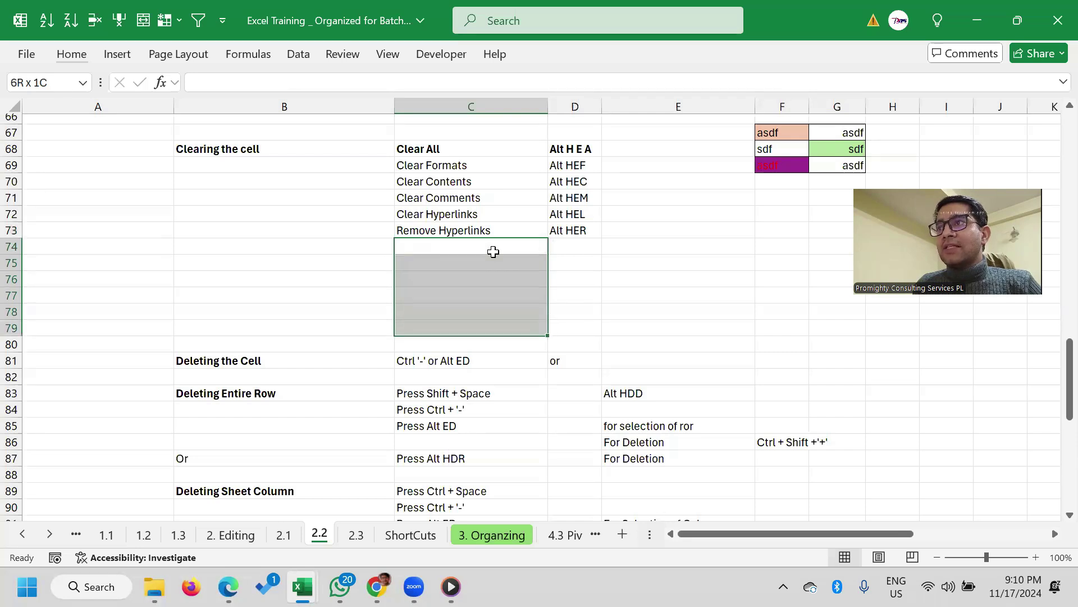
key("shift+space")
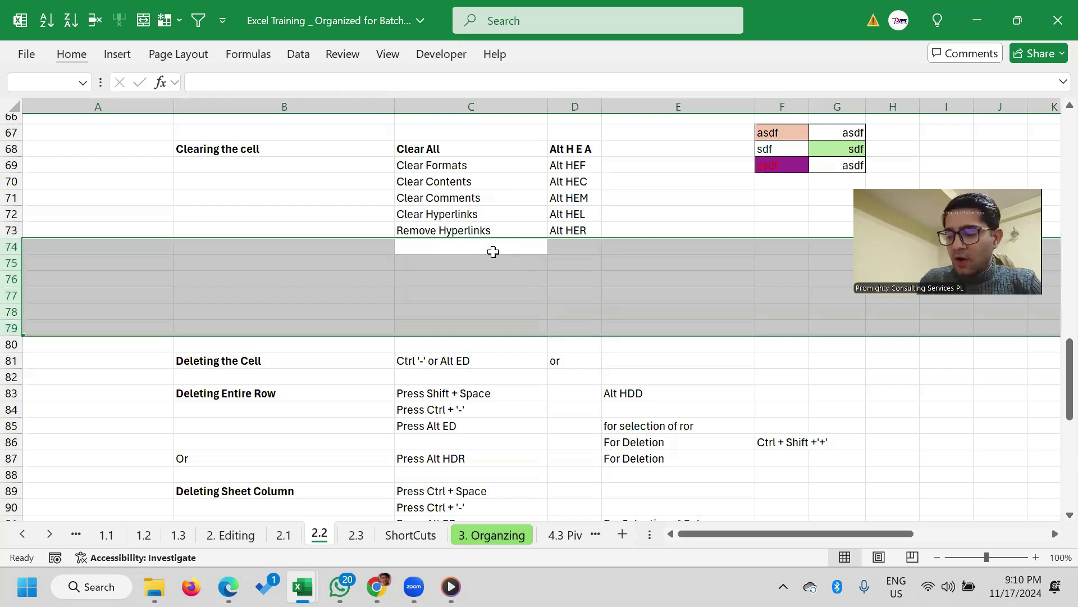
key("ctrl+minus")
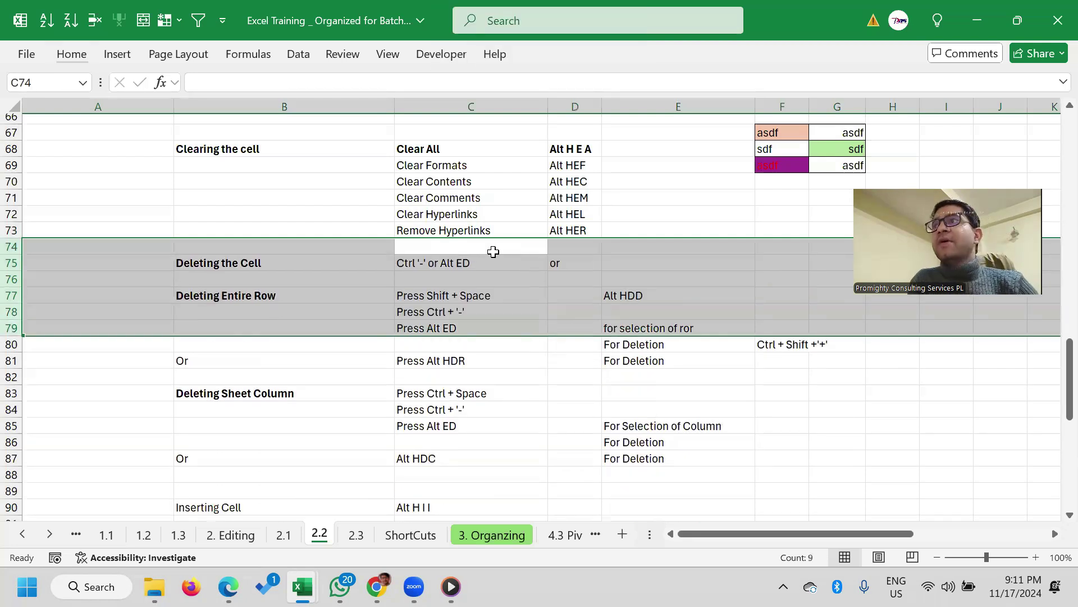
key("Down")
key("Down")
key("Up")
key("Up")
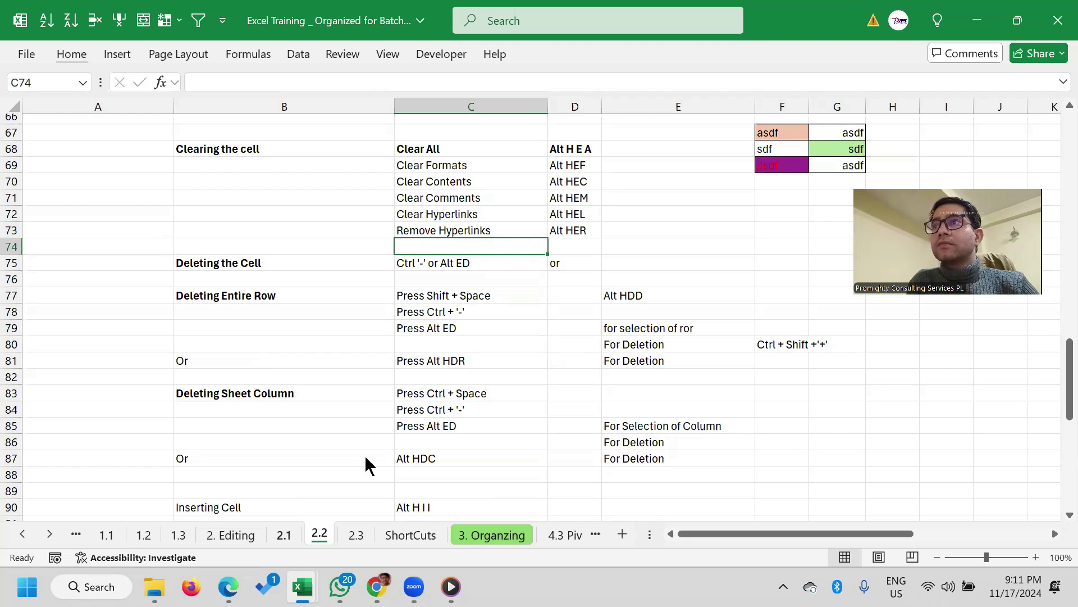
left_click(331, 247)
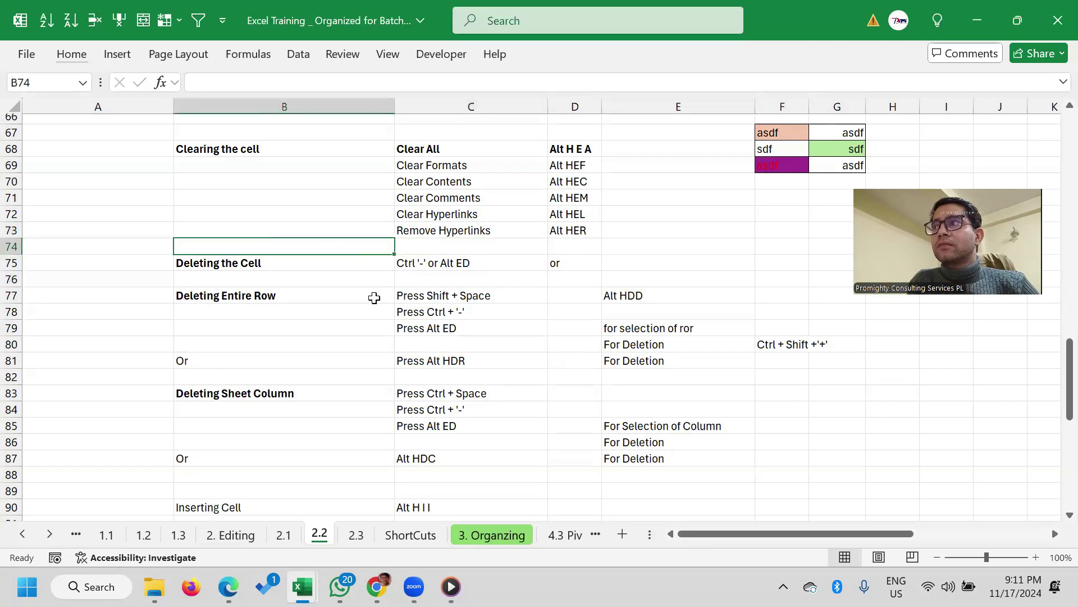
Insert a blank row at row 75 above Deleting the Cell
key("alt+h")
key("i")
key("r")
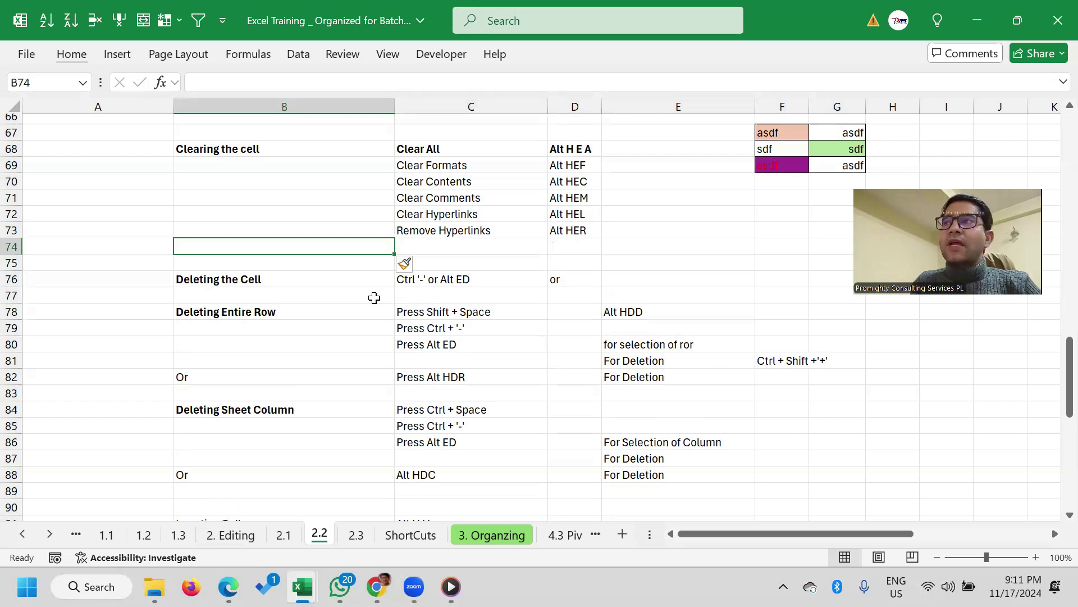
key("Right")
key("Up")
key("Down")
key("Down")
key("Down")
key("Left")
key("Up")
key("Up")
key("Up")
key("Down")
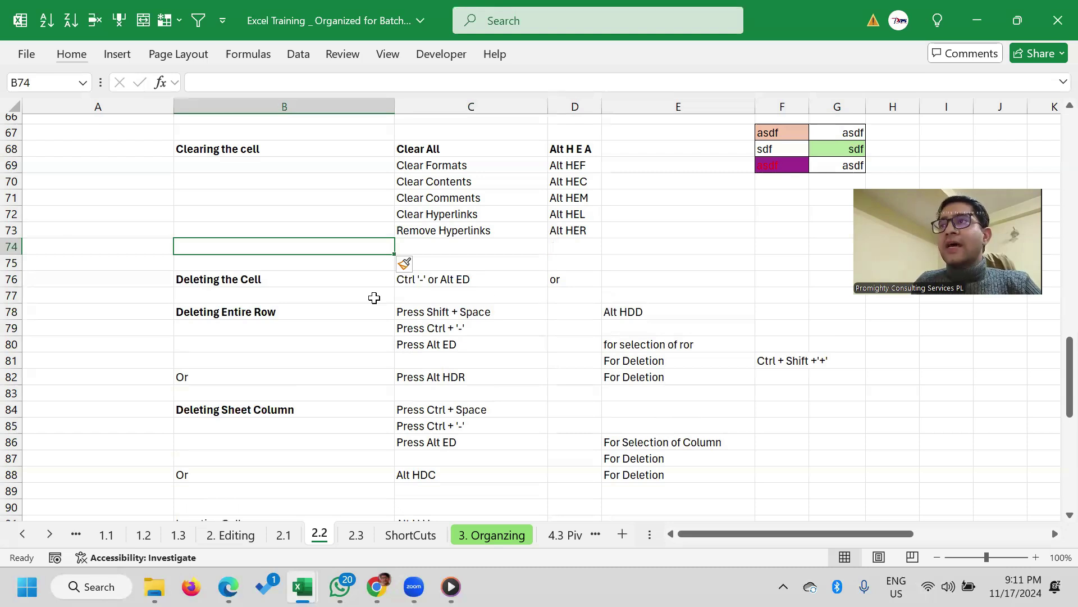
Insert a blank row above Remove Hyperlinks at row 73, then undo it
key("Up")
key("Right")
key("Left")
key("Right")
key("Left")
key("Right")
key("Right")
key("Left")
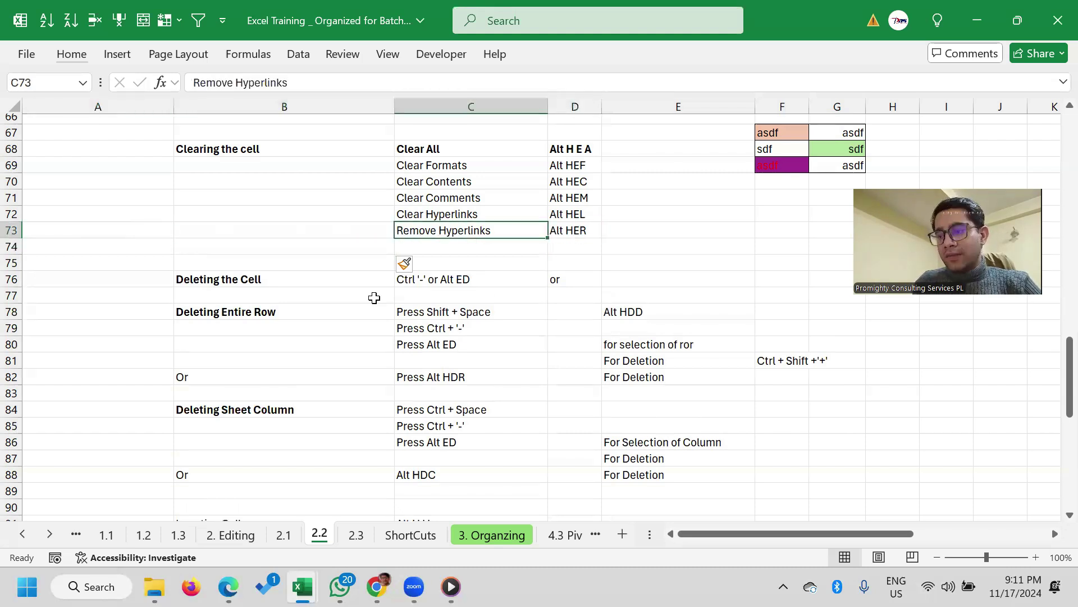
key("alt+h")
key("i")
key("r")
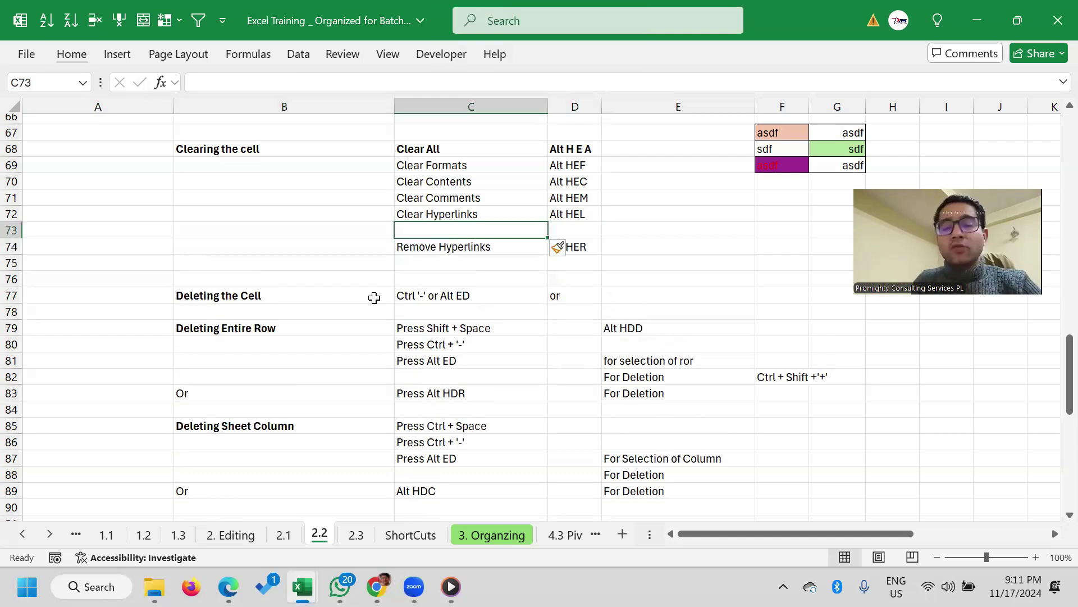
key("ctrl+z")
key("Down")
key("Up")
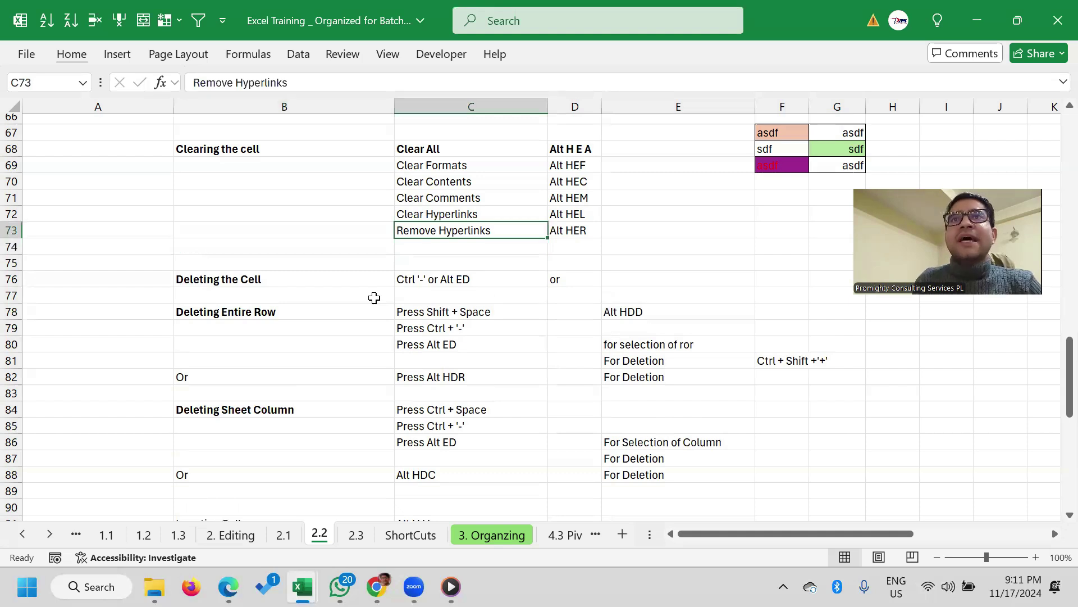
Bring up the Delete dialog for the Remove Hyperlinks cell
key("Down")
key("Up")
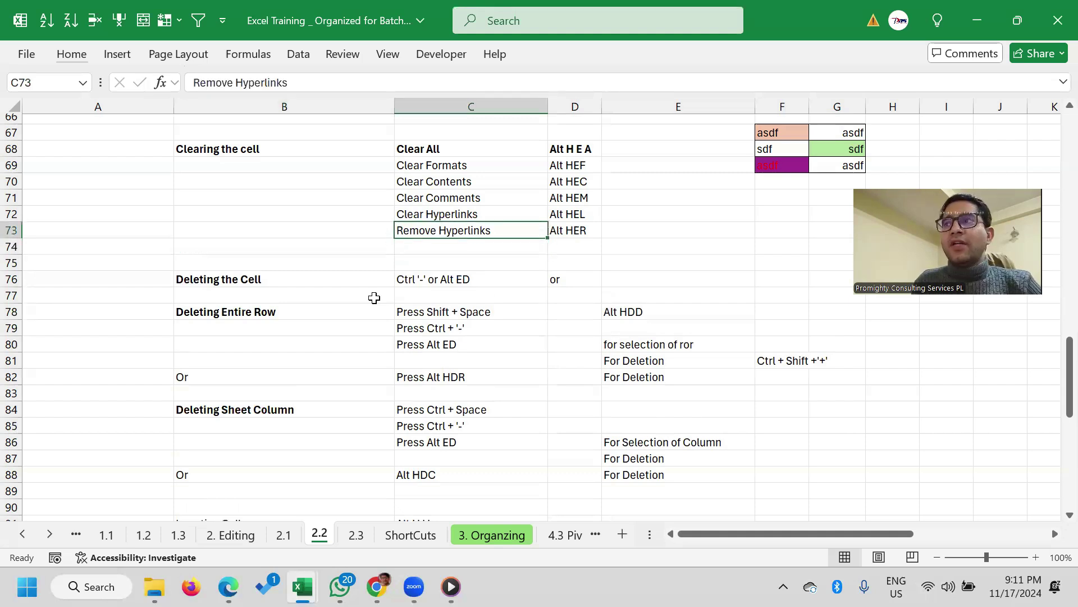
key("ctrl+minus")
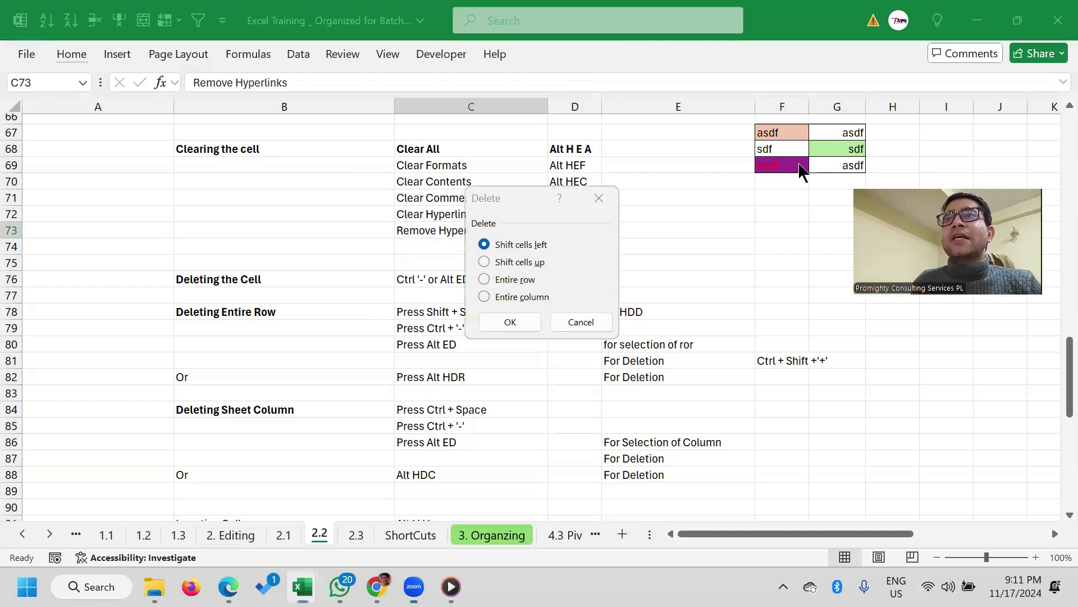
Dismiss the Delete dialog and delete blank row 74
left_click(598, 198)
left_click(458, 246)
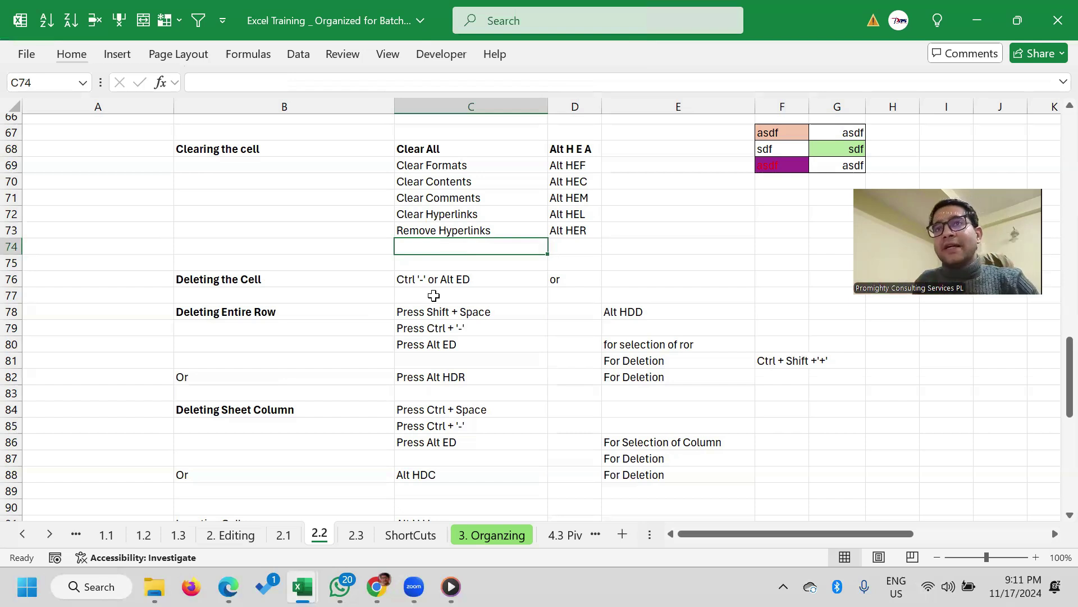
key("shift+space")
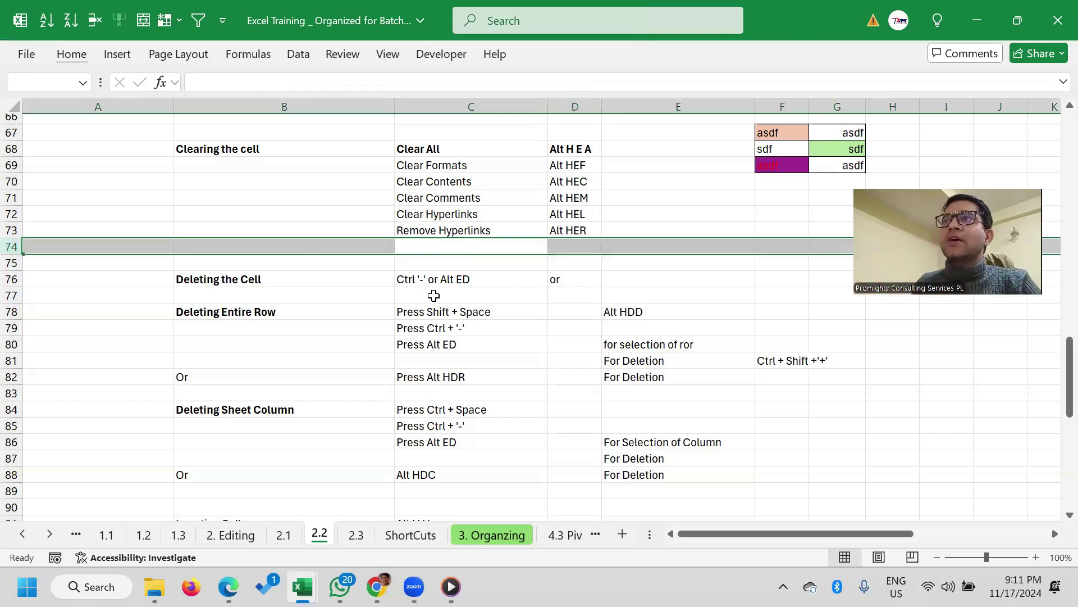
key("ctrl+minus")
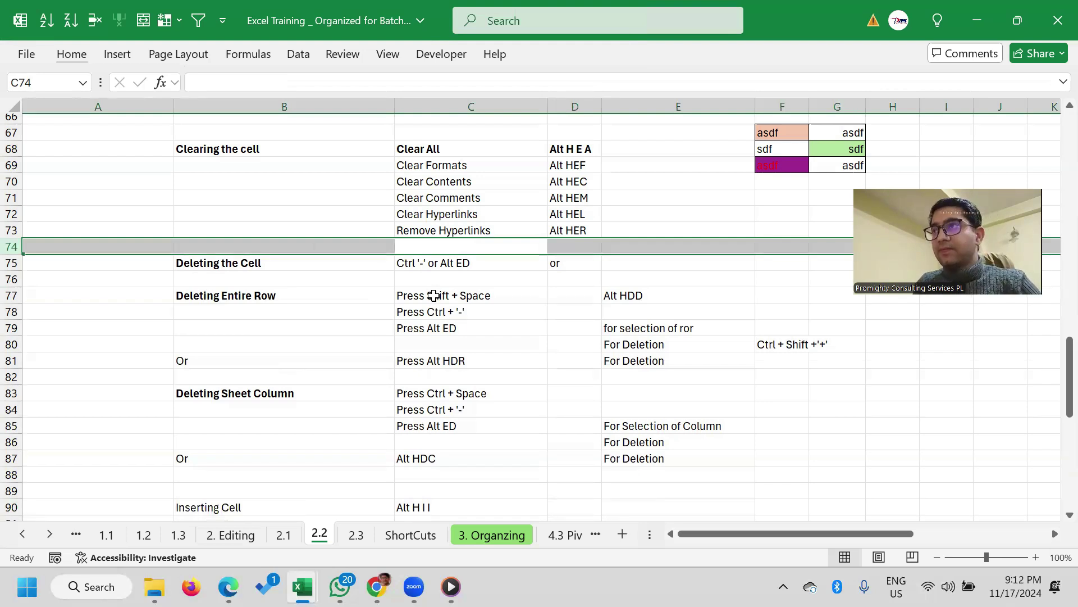
Bring up the Delete dialog for C75, then close it without deleting
key("Down")
key("Up")
key("ctrl+minus")
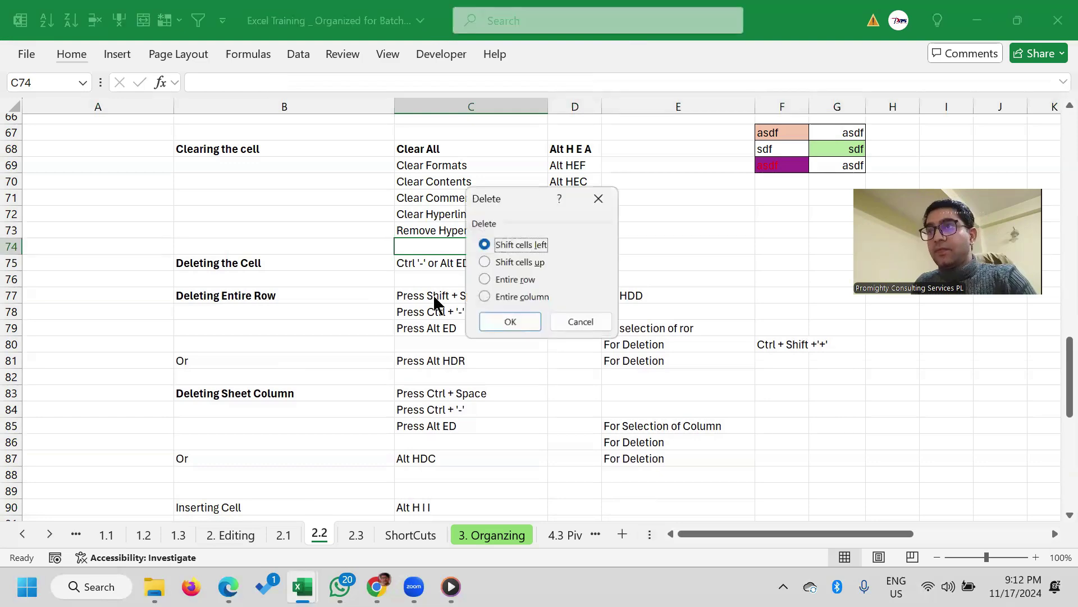
left_click(613, 191)
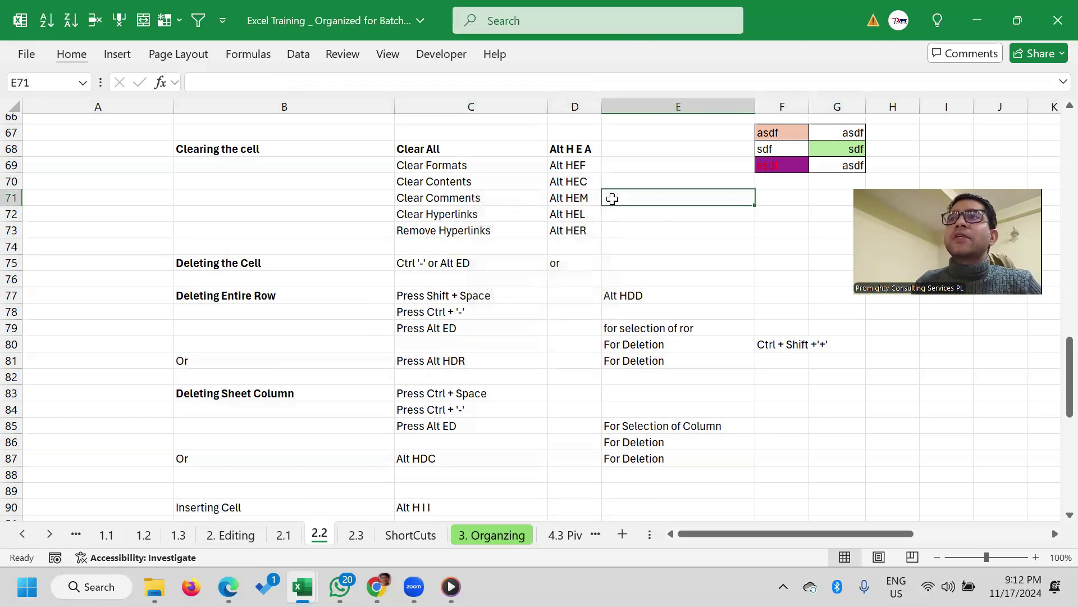
Insert two blank rows above Deleting the Cell using Alt+H, I, R and F4
scroll(412, 353, "up", 1)
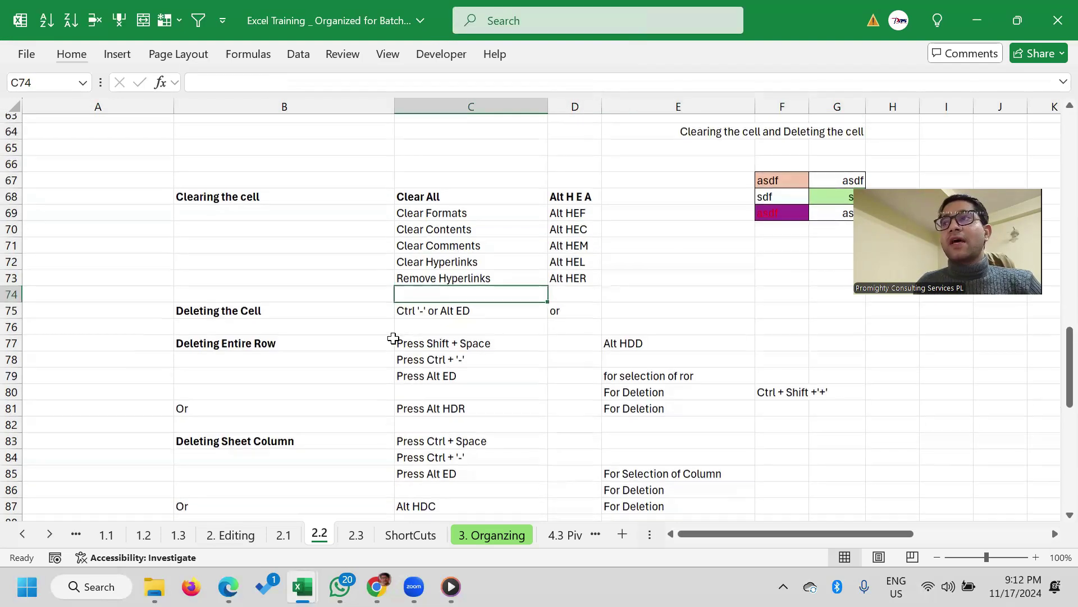
key("alt+h")
key("i")
key("r")
key("F4")
Bring up the Delete dialog for blank cell C75
key("Down")
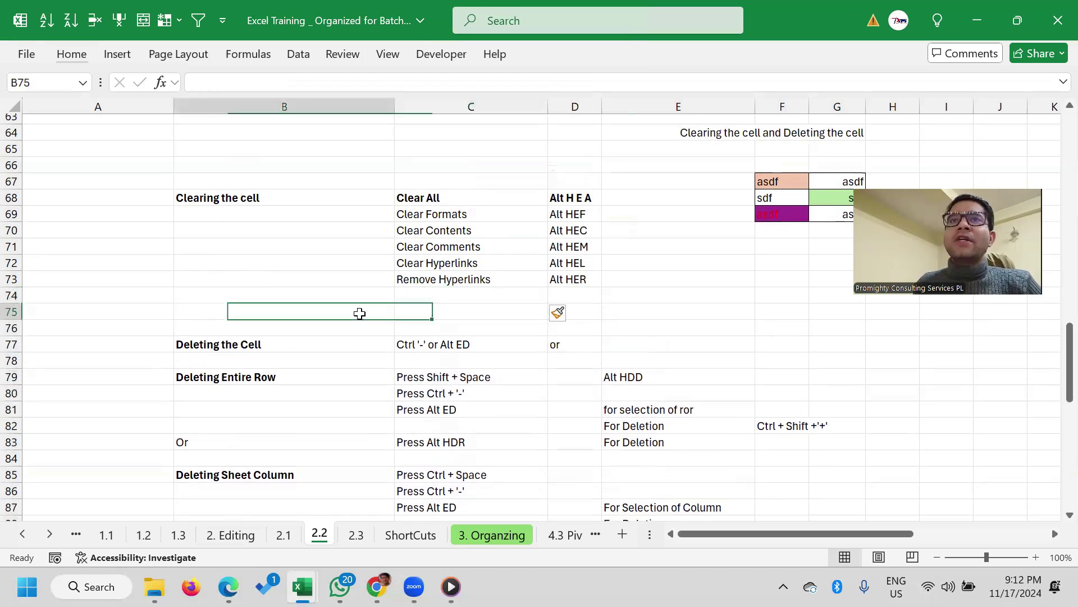
left_click(360, 313)
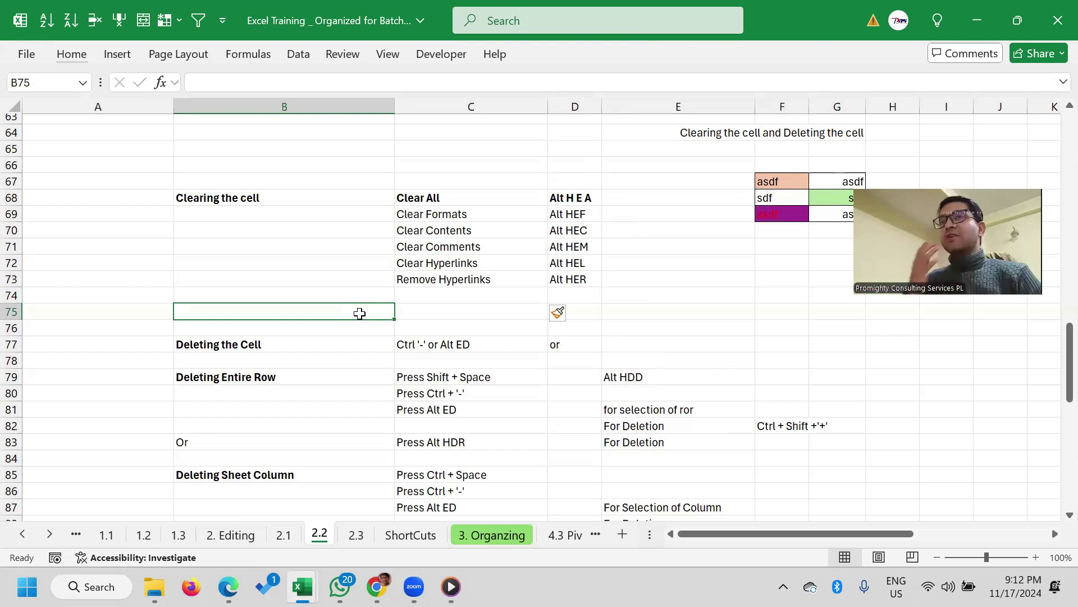
key("Right")
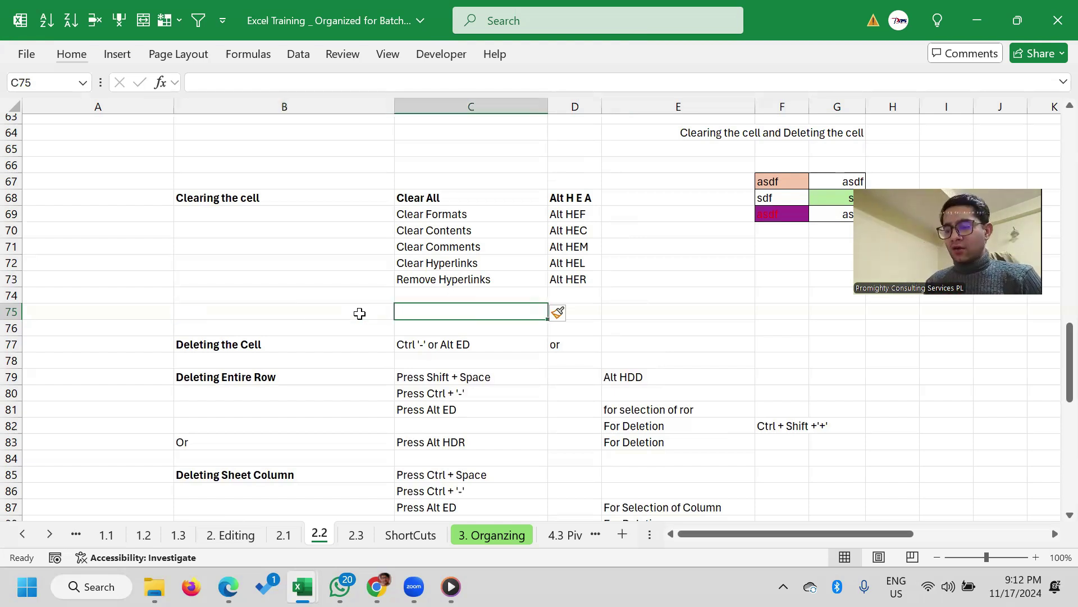
key("ctrl+minus")
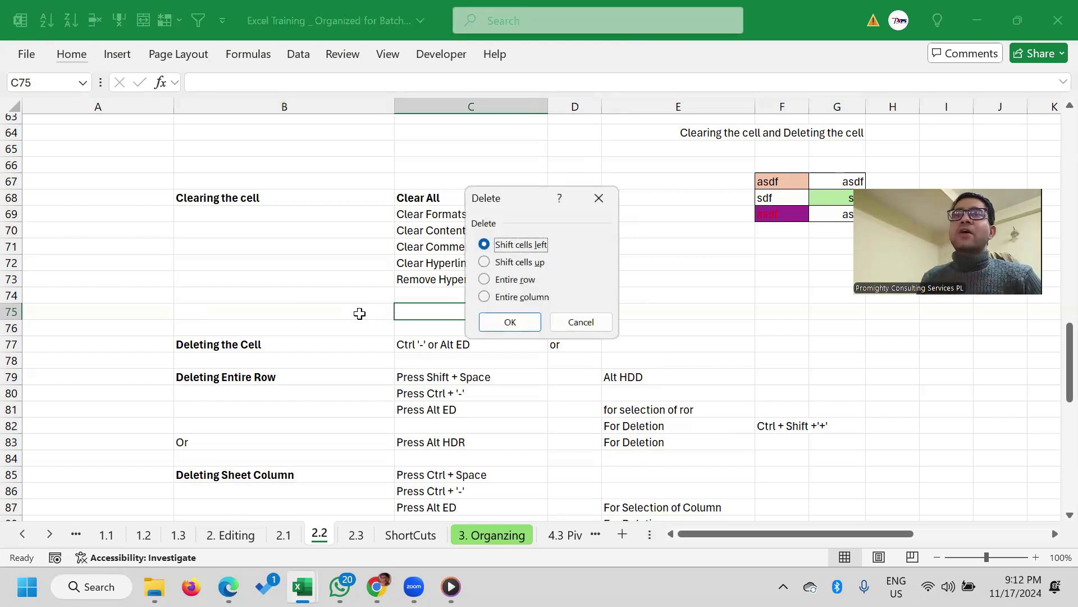
Close the Delete dialog and delete blank row 75
key("Escape")
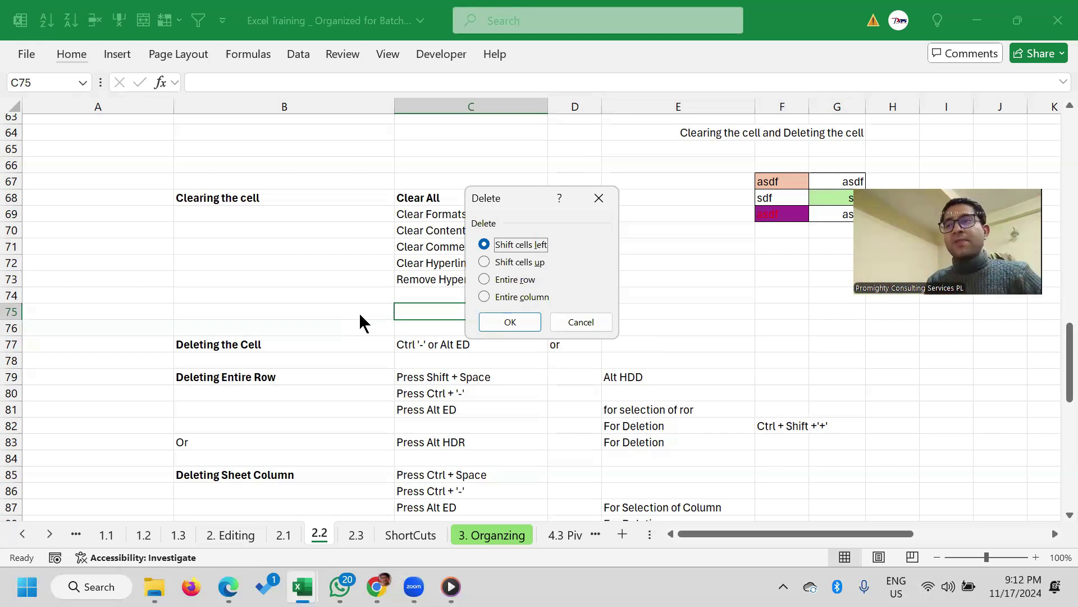
left_click(599, 198)
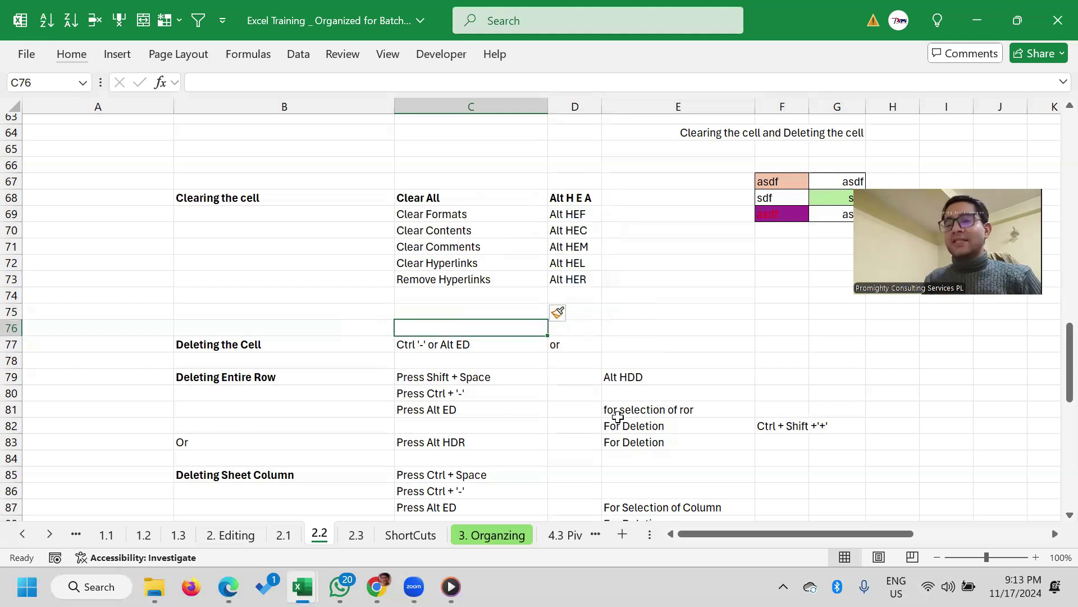
key("shift+space")
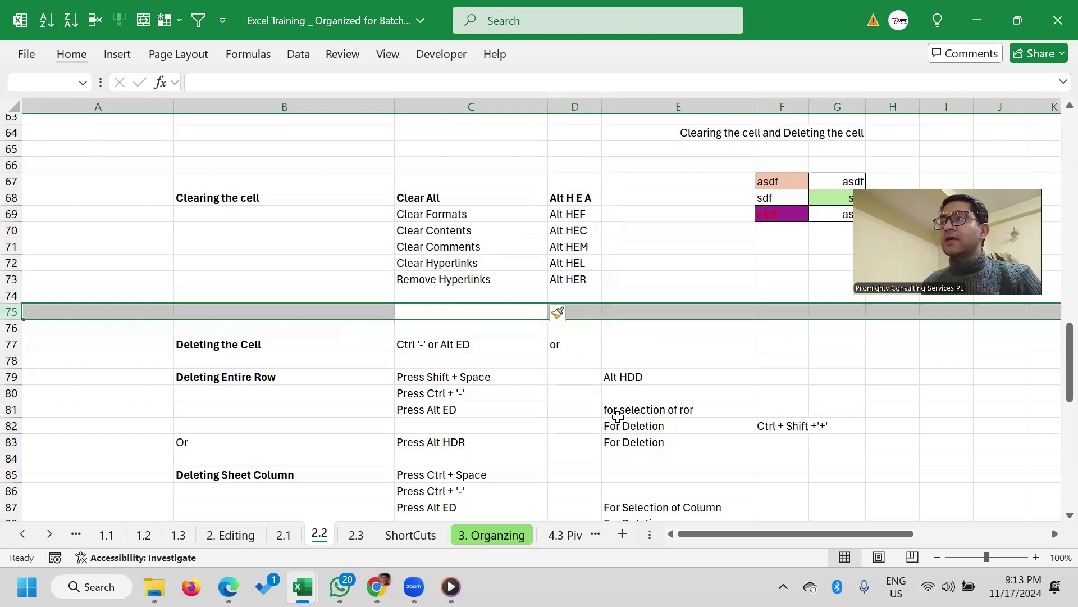
key("ctrl+minus")
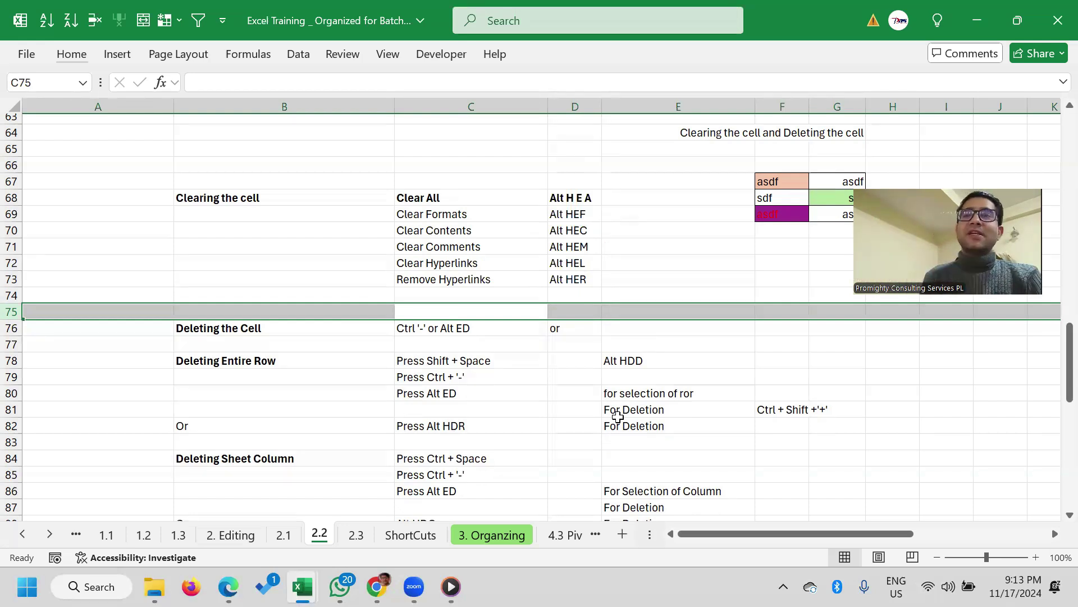
Delete blank row 74 with Alt+E, D so Deleting the Cell returns to row 75
key("Up")
key("shift+Down")
key("shift+Left")
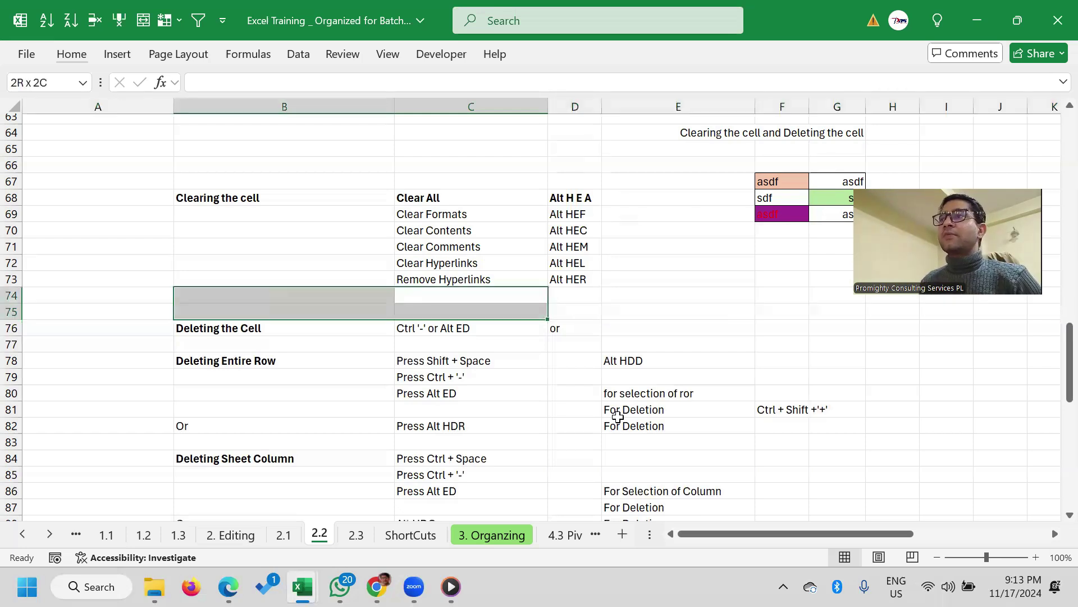
key("shift+Up")
key("shift+Right")
key("shift+Left")
key("Right")
key("Left")
key("Left")
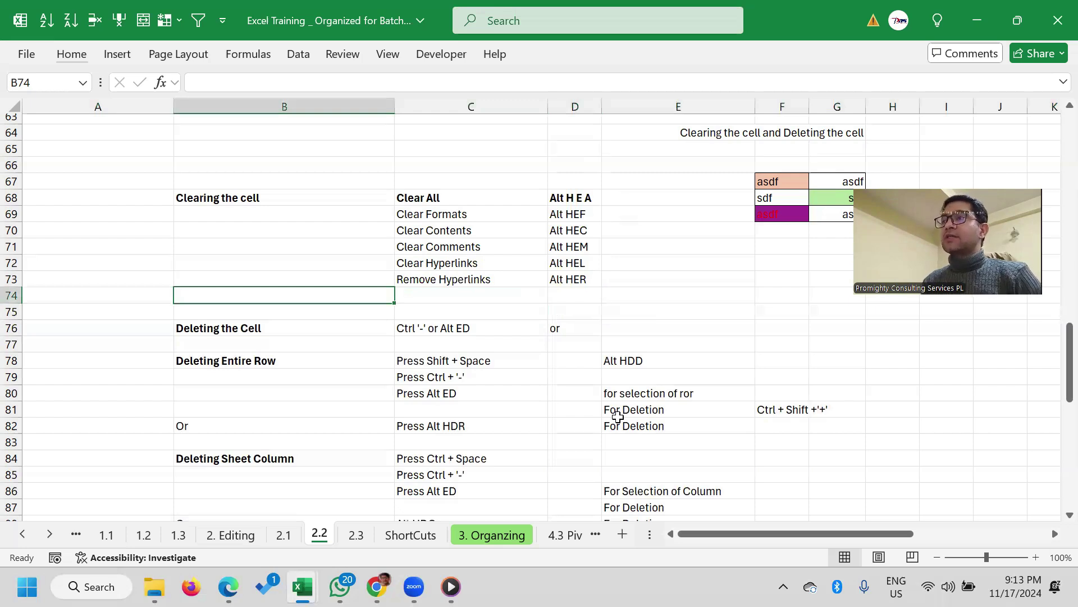
key("shift+space")
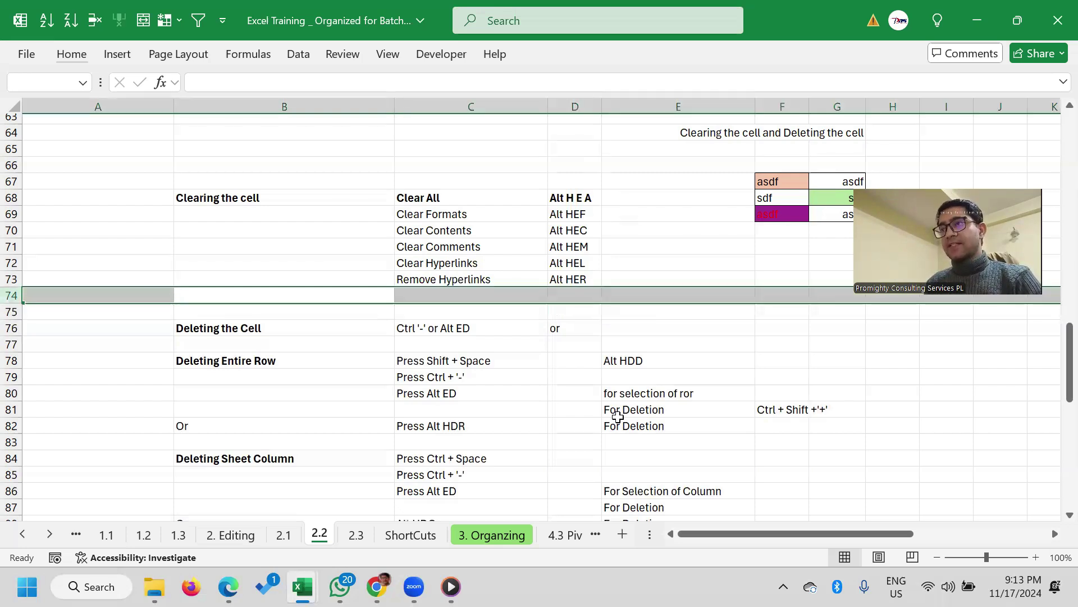
key("alt+e")
key("d")
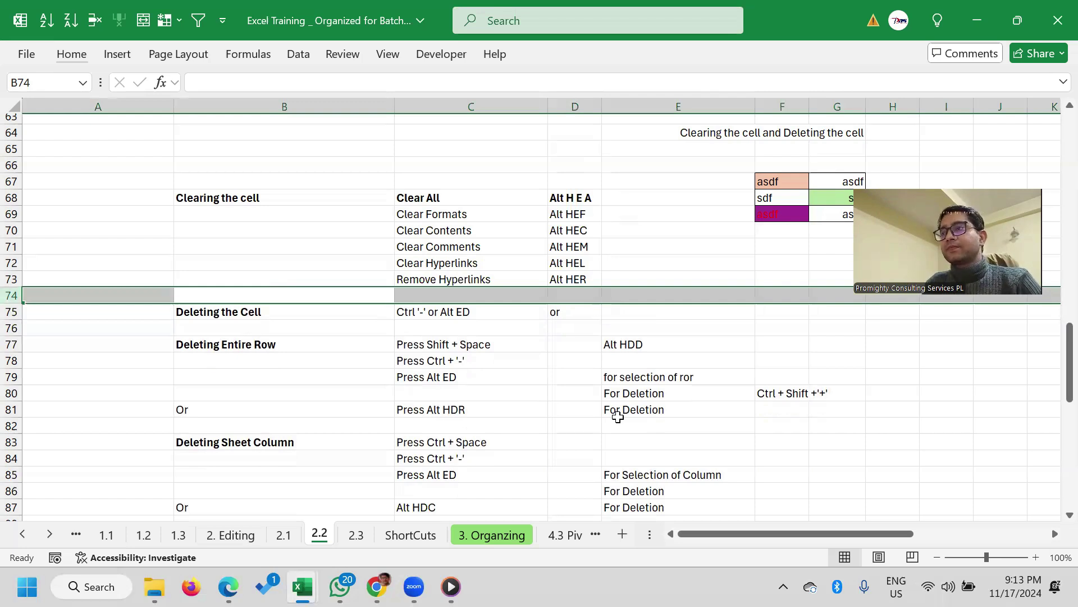
key("Down")
key("Down")
key("Down")
key("Down")
key("Down")
key("Down")
key("Up")
key("Up")
key("Up")
key("Down")
key("Down")
key("Down")
key("Down")
key("Down")
key("Down")
key("Down")
key("Down")
key("Down")
Look over the shortcut entries in cells C85, B89 and C87
scroll(589, 413, "down", 2)
scroll(560, 409, "down", 2)
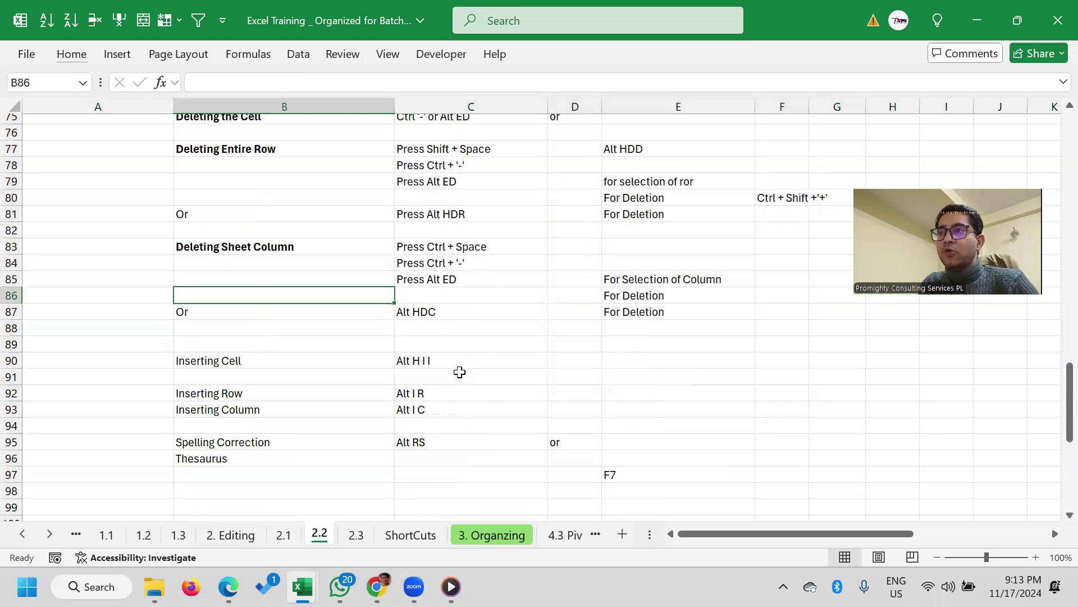
left_click(419, 308)
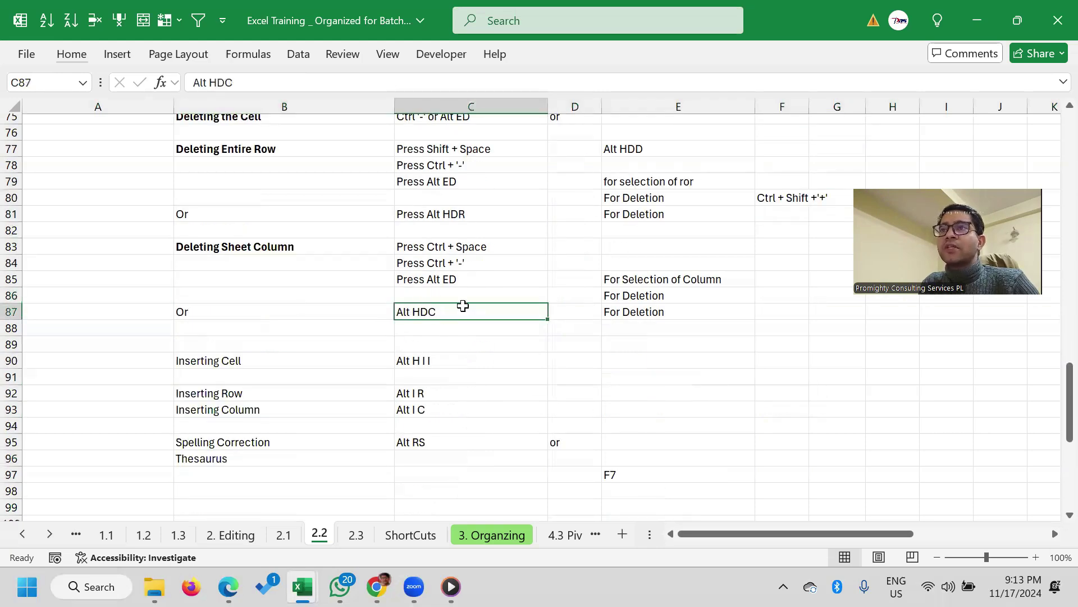
left_click(382, 343)
left_click(433, 275)
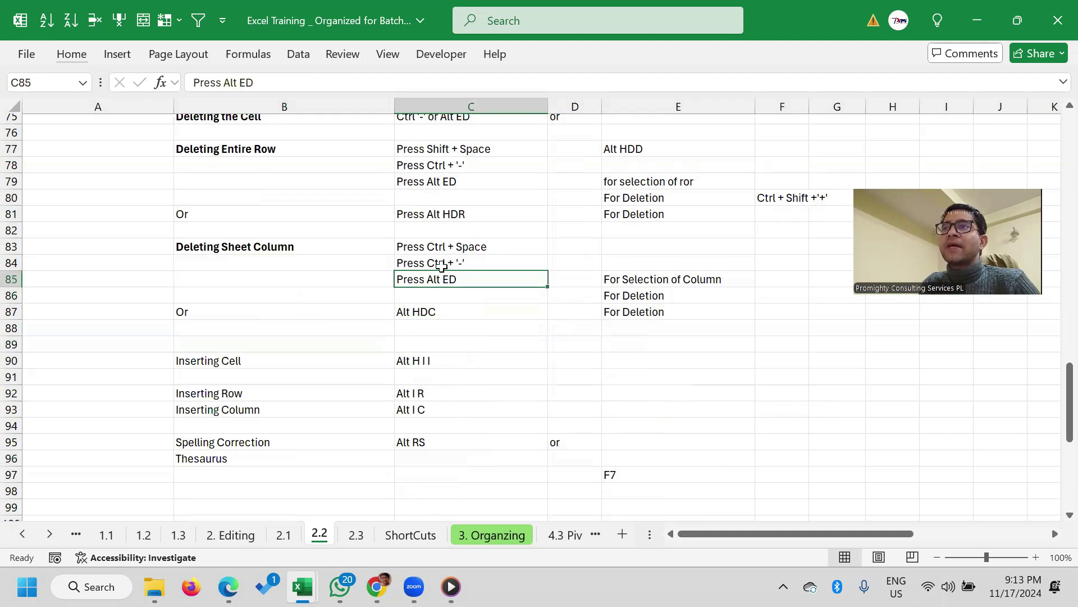
scroll(385, 316, "down", 2)
scroll(376, 323, "up", 2)
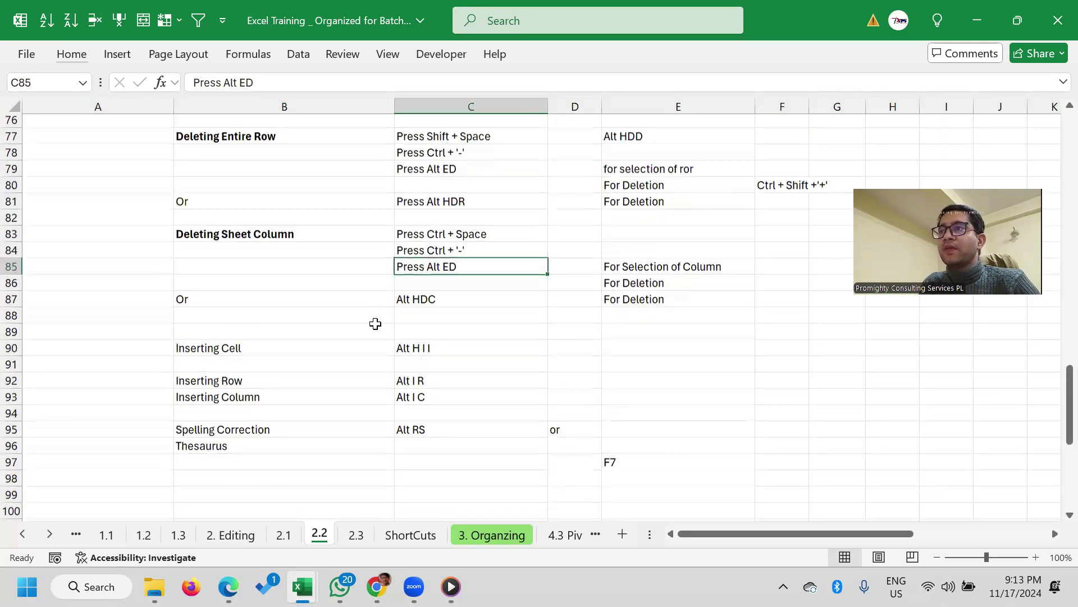
scroll(505, 348, "up", 1)
scroll(474, 374, "up", 5)
scroll(472, 373, "down", 3)
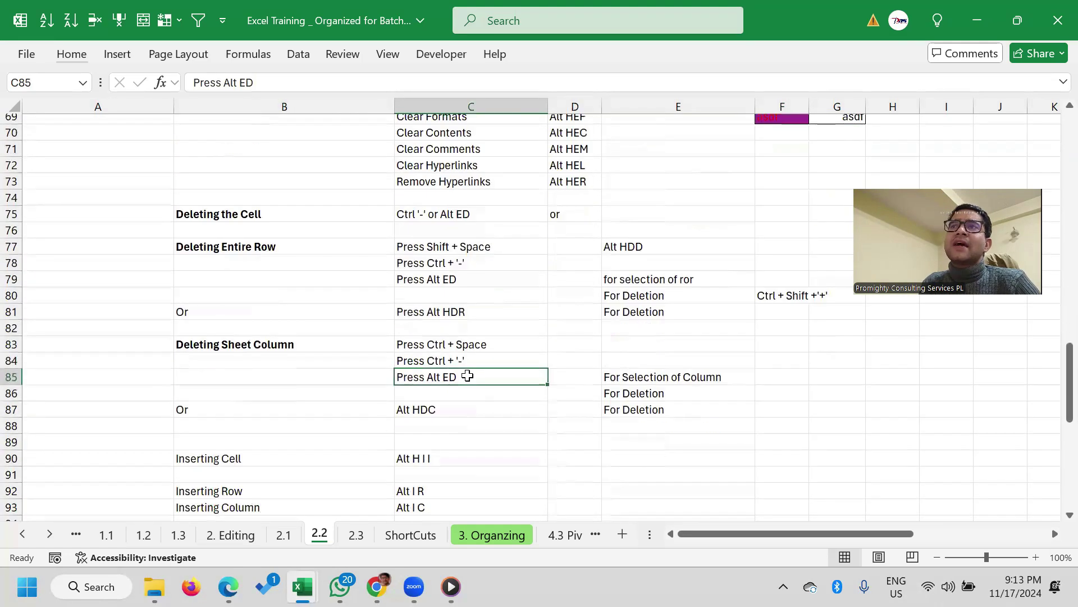
scroll(550, 275, "down", 3)
scroll(461, 301, "down", 3)
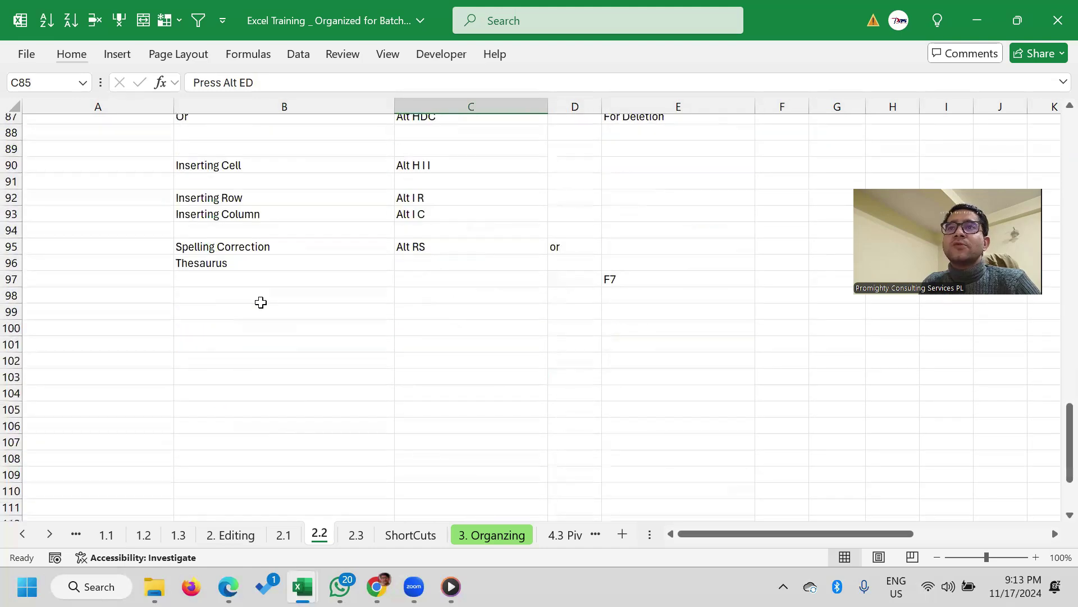
Select row 99 from B99, then select all of column D from D99
left_click(241, 311)
key("shift+space")
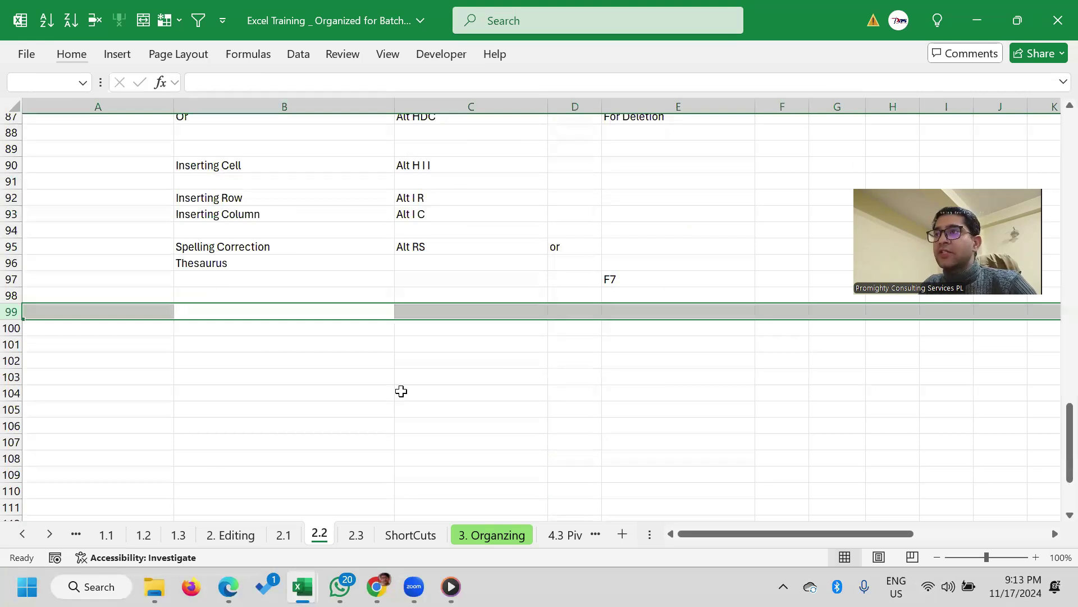
key("Right")
key("Right")
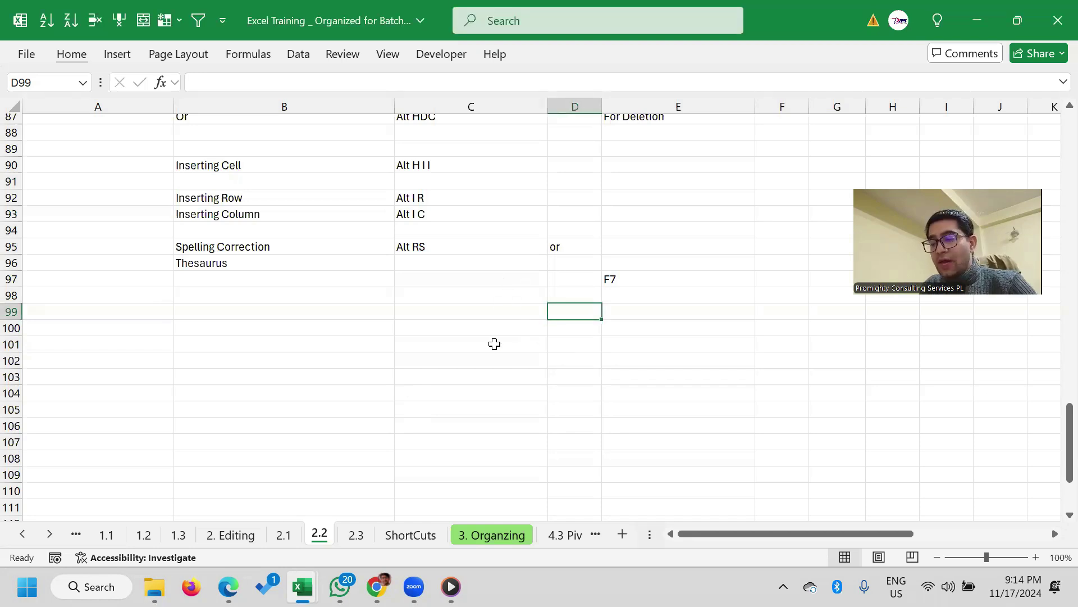
key("ctrl+space")
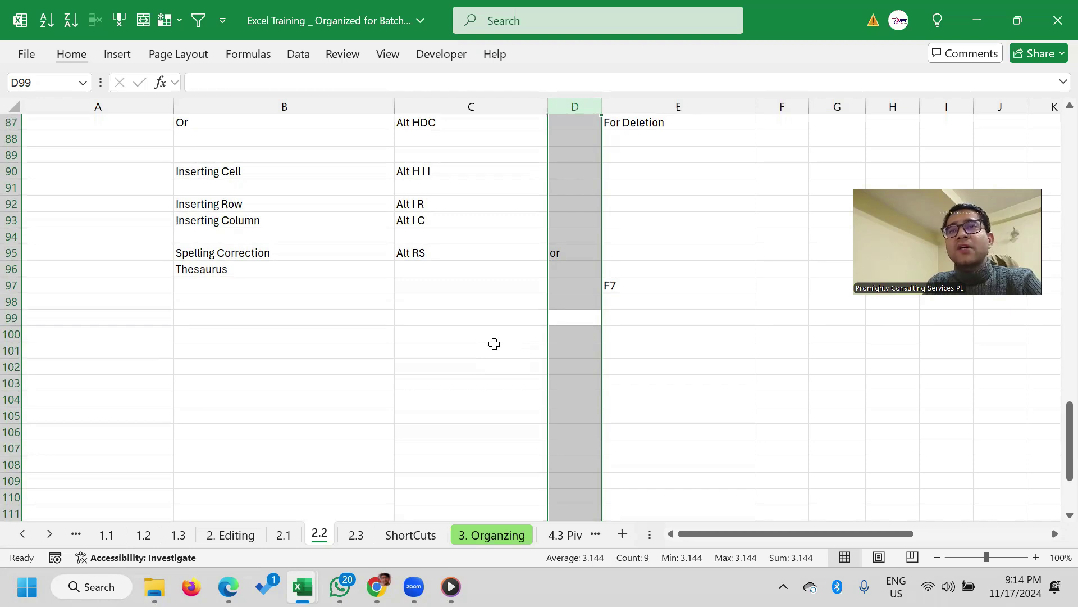
key("Up")
key("Up")
key("Up")
key("Up")
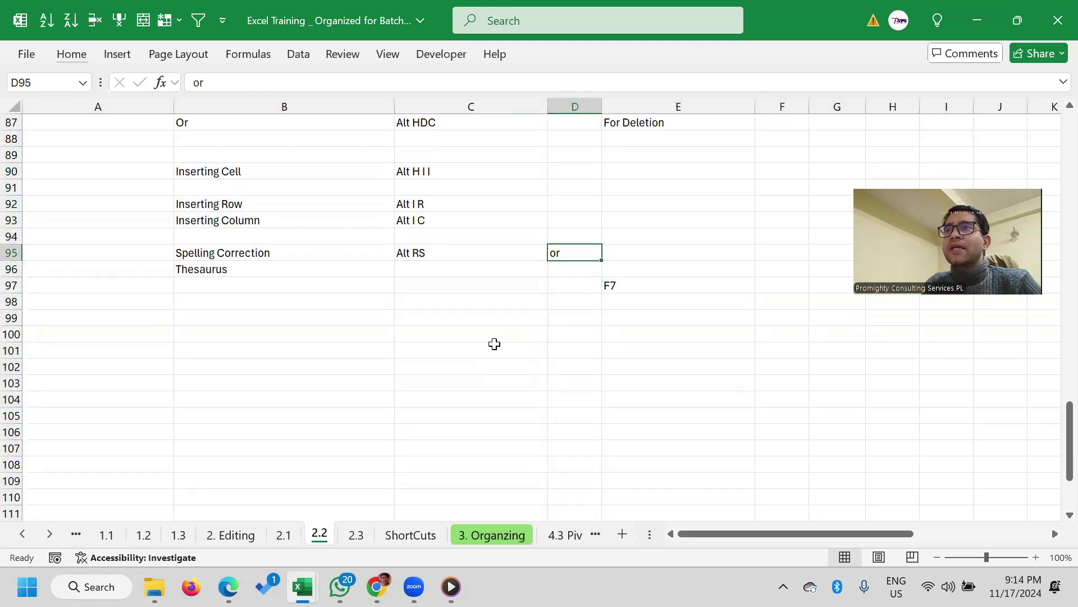
key("alt")
key("i")
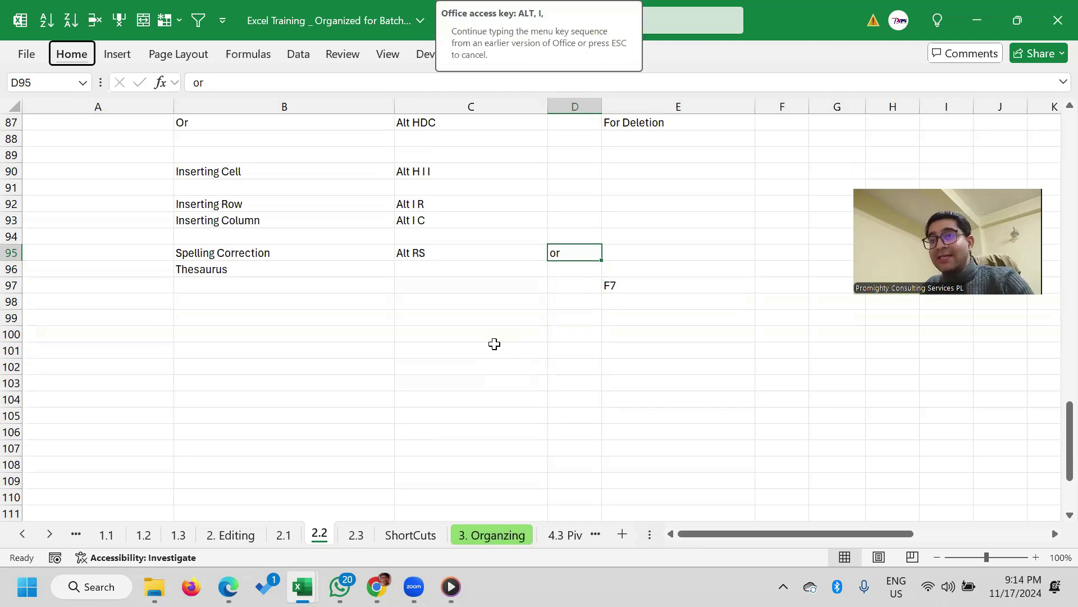
key("c")
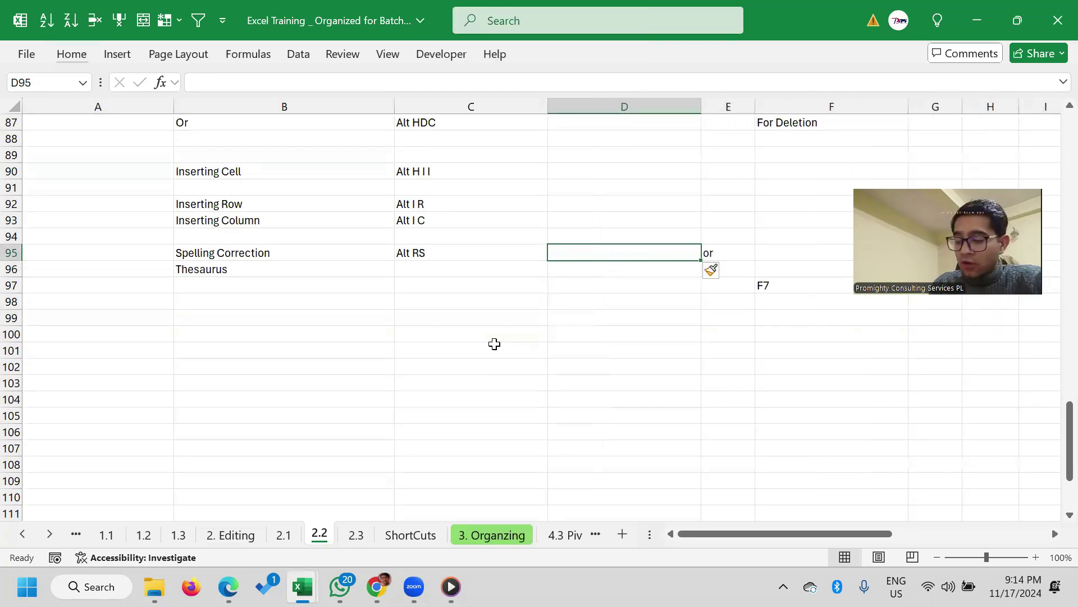
key("ctrl+z")
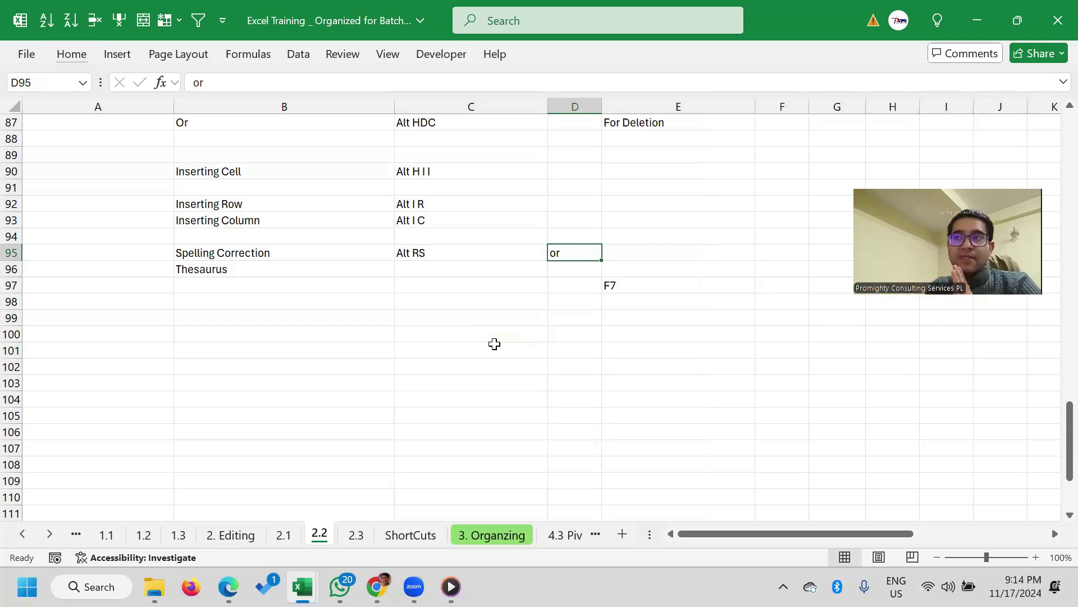
key("Down")
key("Down")
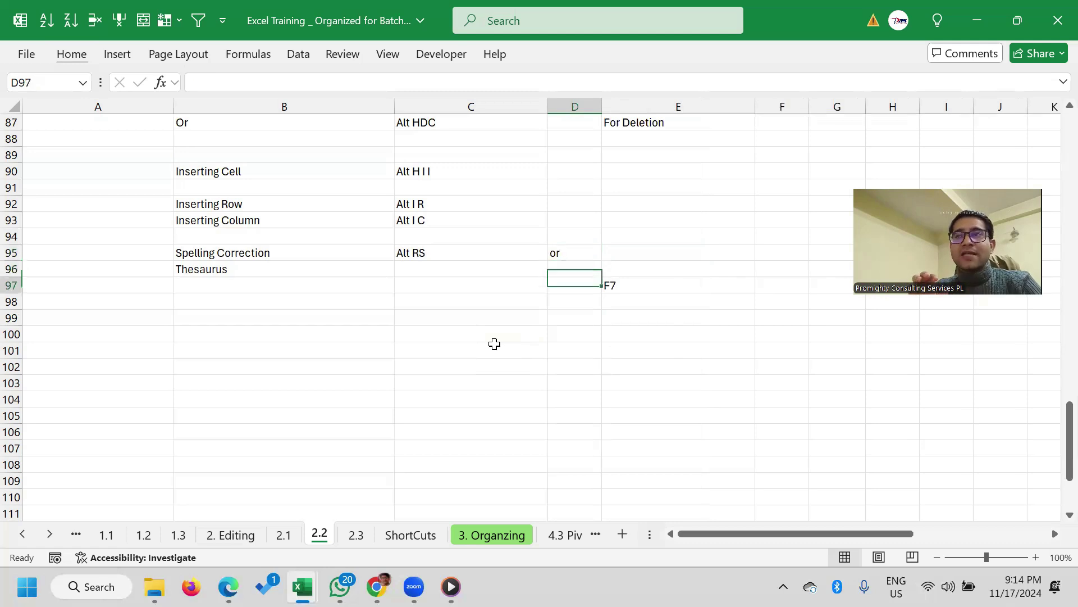
key("Right")
key("Right")
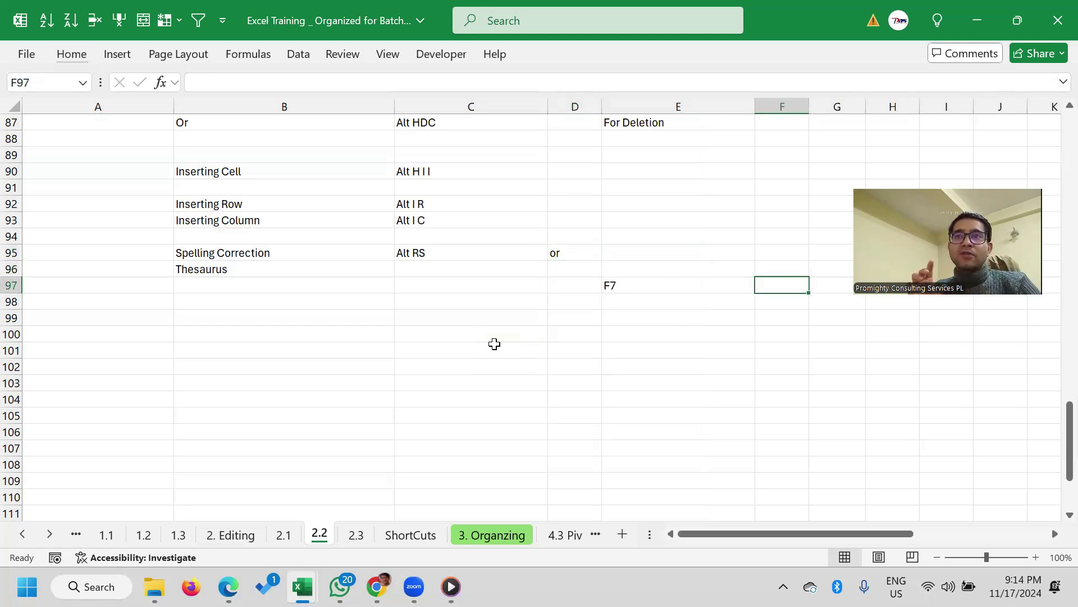
key("Left")
key("Right")
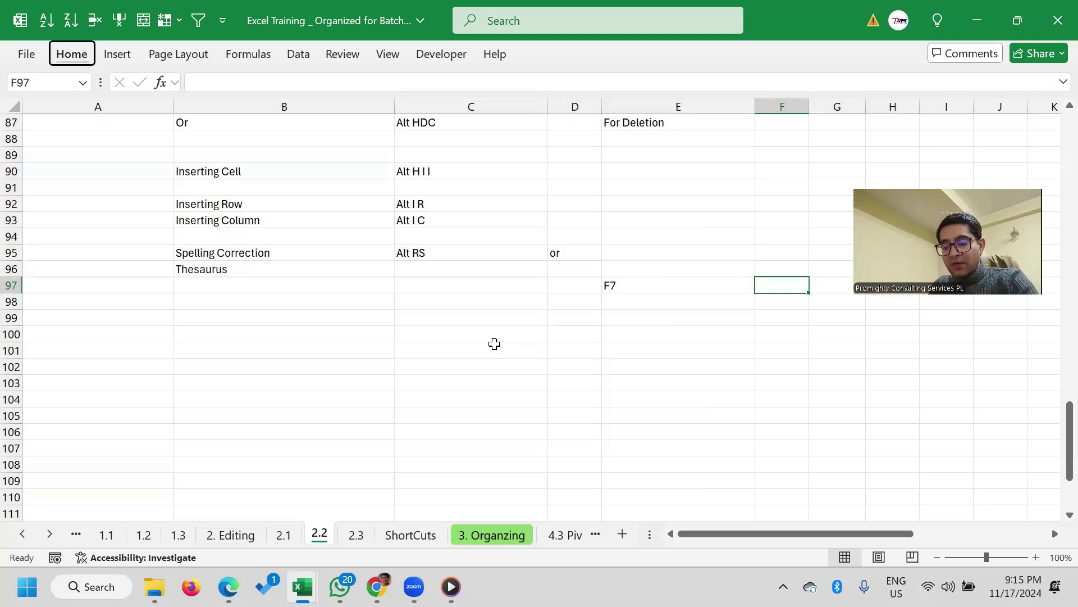
key("alt")
key("i")
key("c")
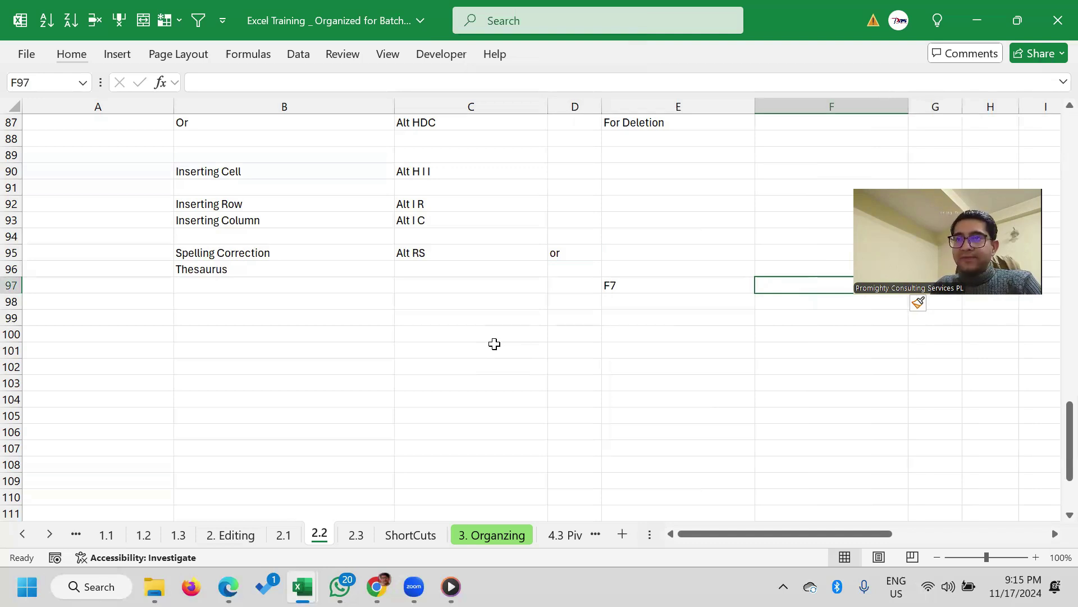
key("ctrl+z")
key("Left")
key("Left")
key("Left")
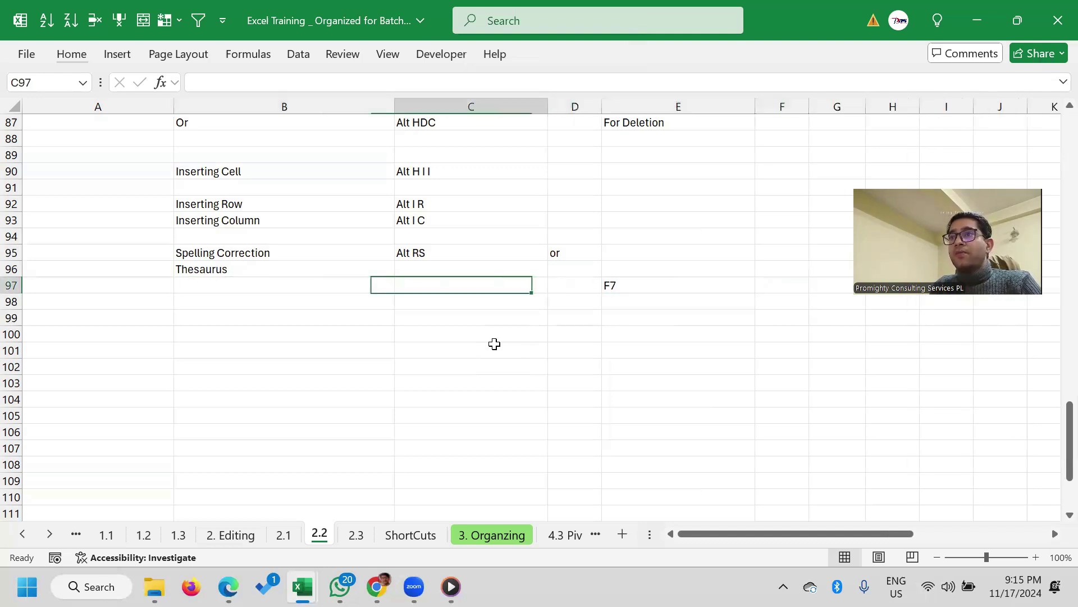
key("Right")
key("Right")
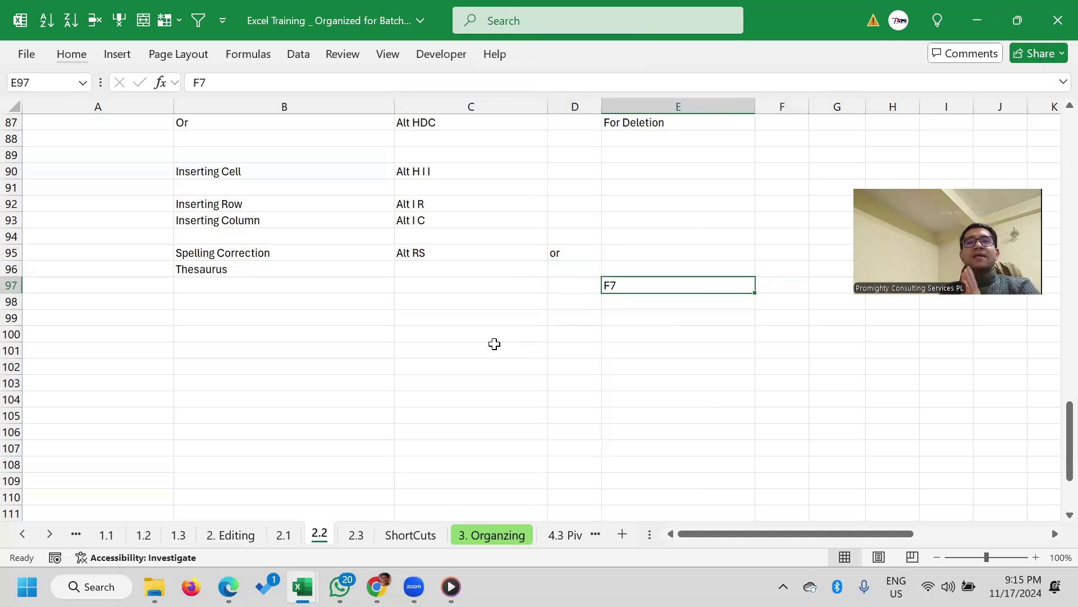
scroll(430, 400, "down", 3)
scroll(431, 400, "down", 1)
scroll(373, 419, "up", 6)
scroll(373, 419, "up", 3)
scroll(460, 386, "down", 2)
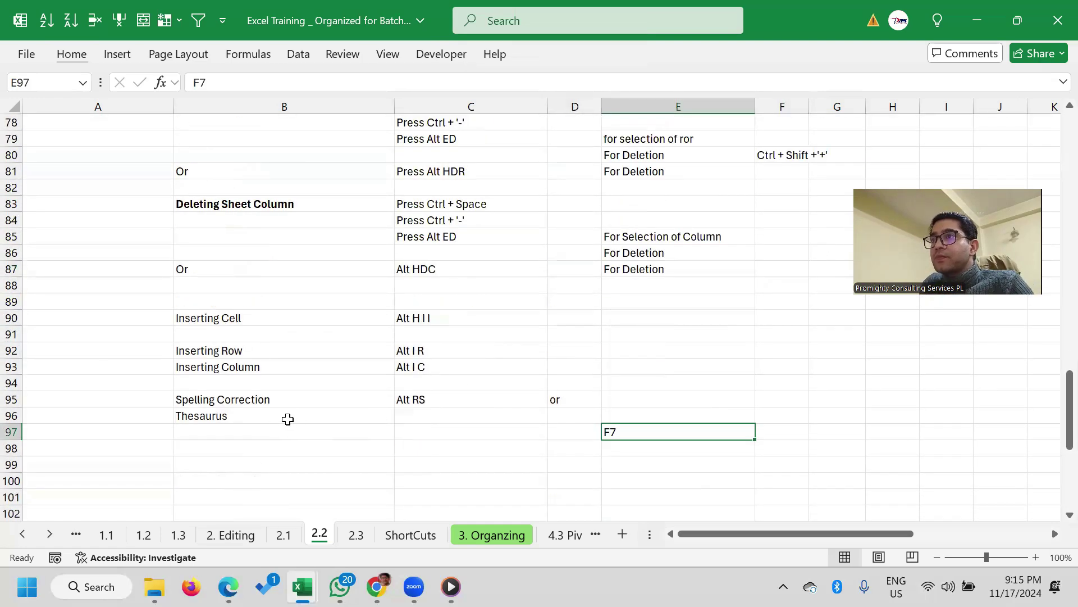
mouse_move(209, 316)
left_mouse_down()
mouse_move(362, 345)
mouse_move(441, 381)
mouse_move(412, 412)
mouse_move(436, 398)
left_mouse_up()
left_click(594, 397)
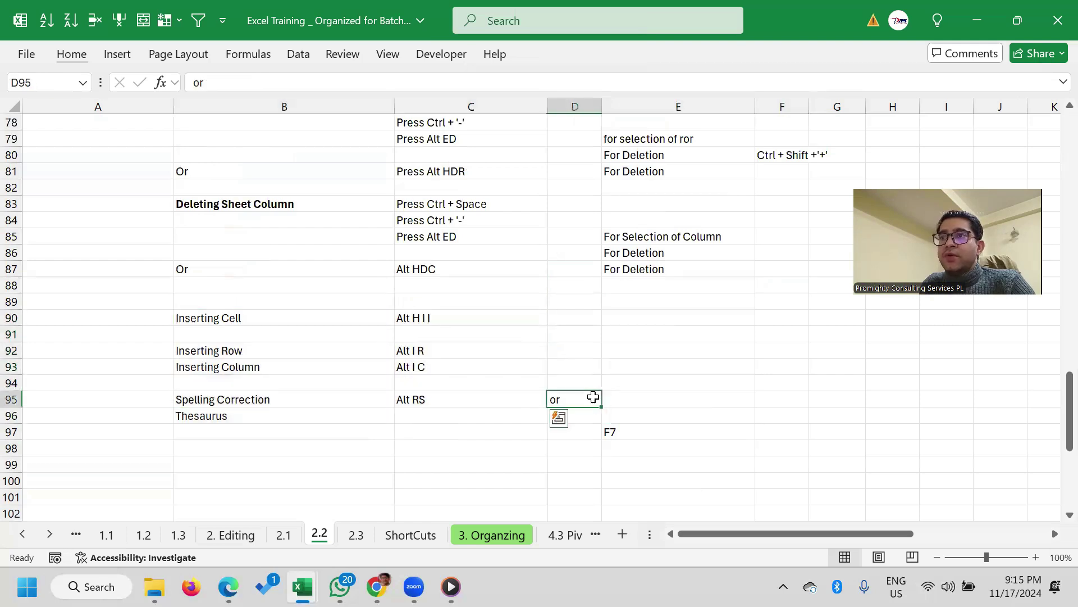
mouse_move(215, 319)
left_mouse_down()
mouse_move(413, 356)
mouse_move(414, 368)
left_mouse_up()
left_click(399, 397)
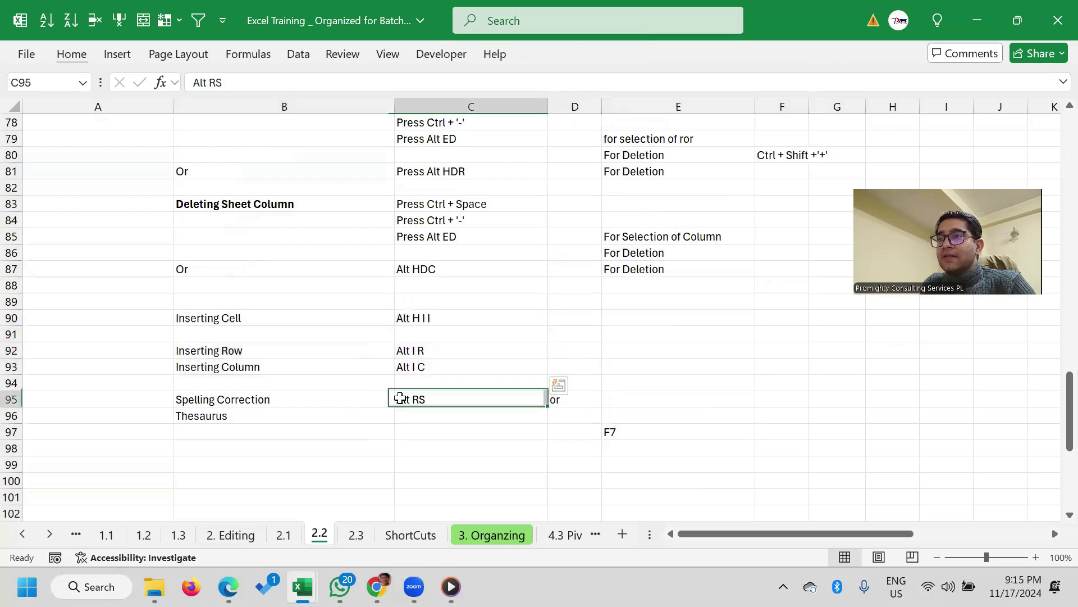
left_click_drag(188, 400, 428, 399)
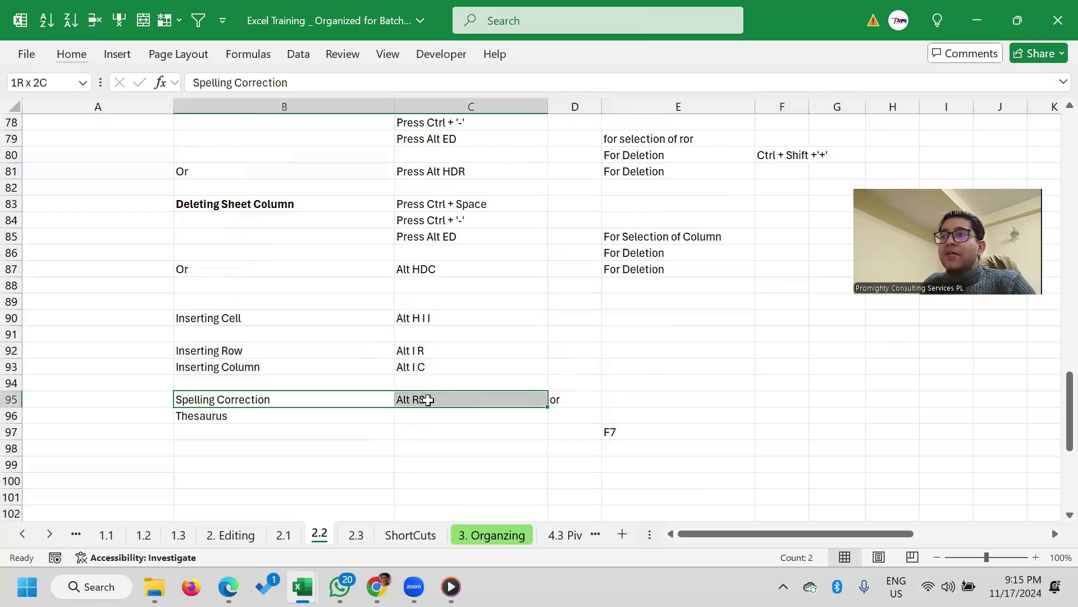
left_click(260, 402)
left_click_drag(231, 401, 434, 402)
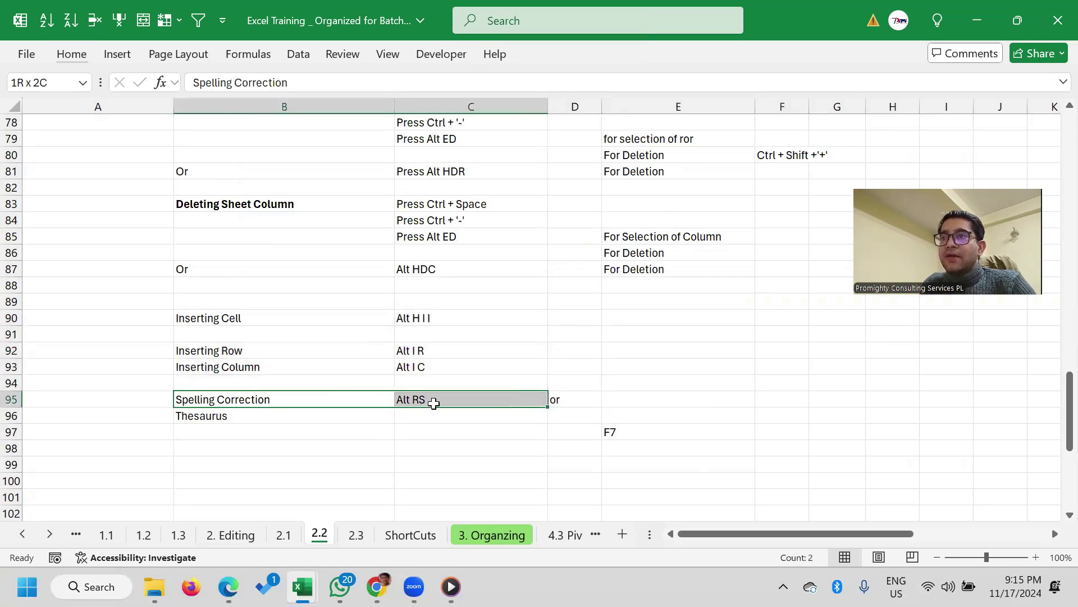
left_click(241, 399)
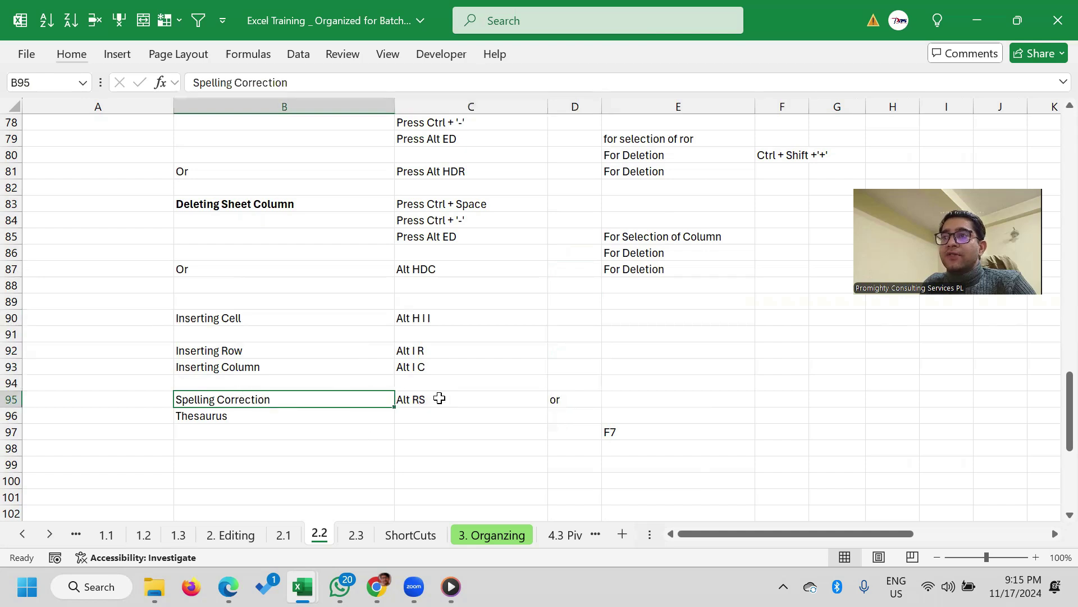
left_click(438, 398)
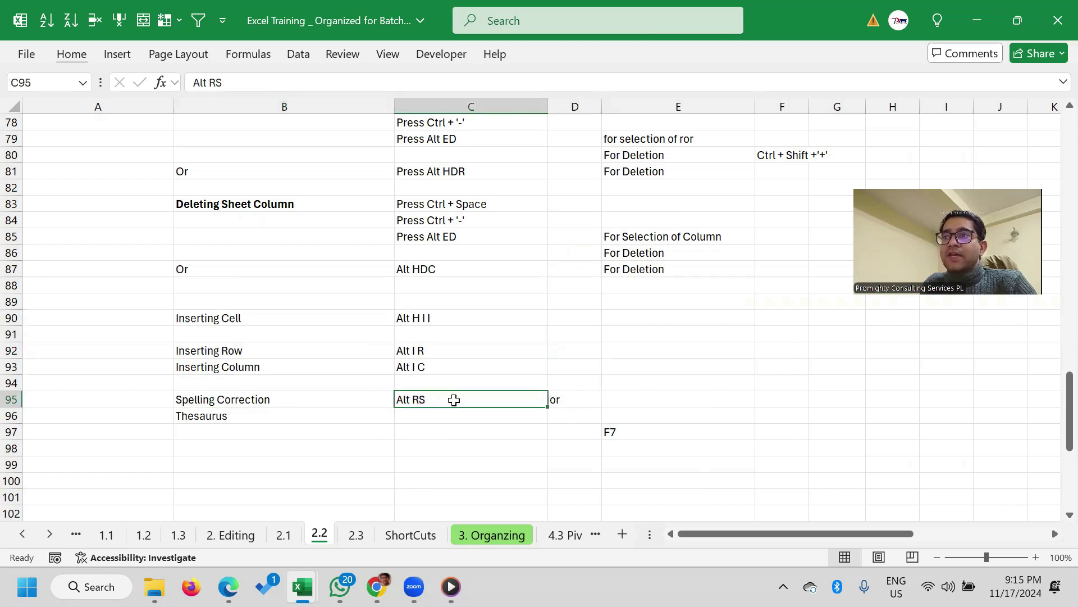
left_click(607, 432)
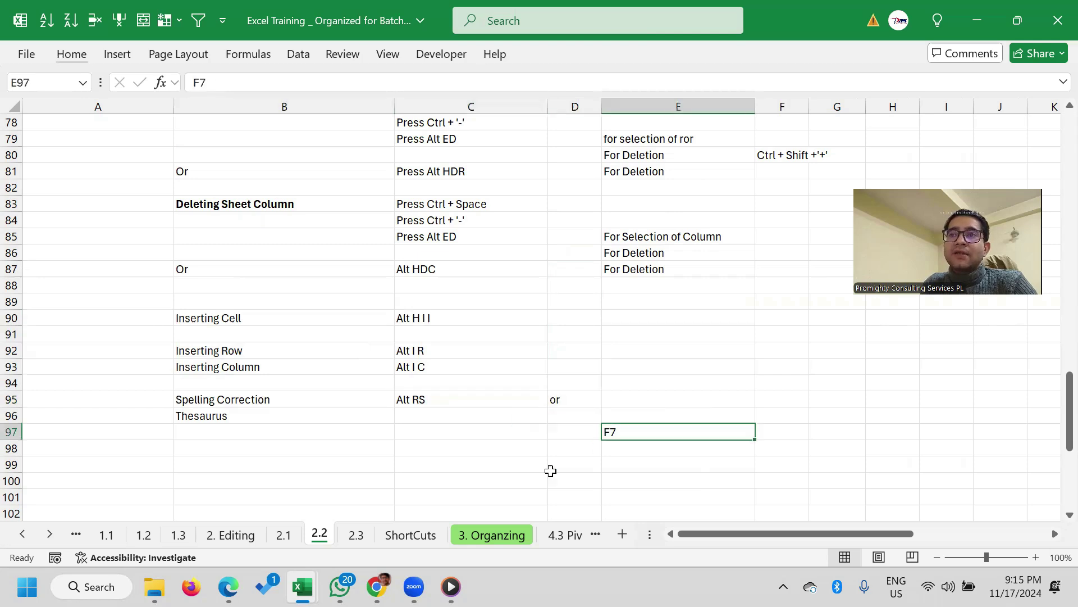
scroll(373, 441, "down", 2)
left_click(338, 417)
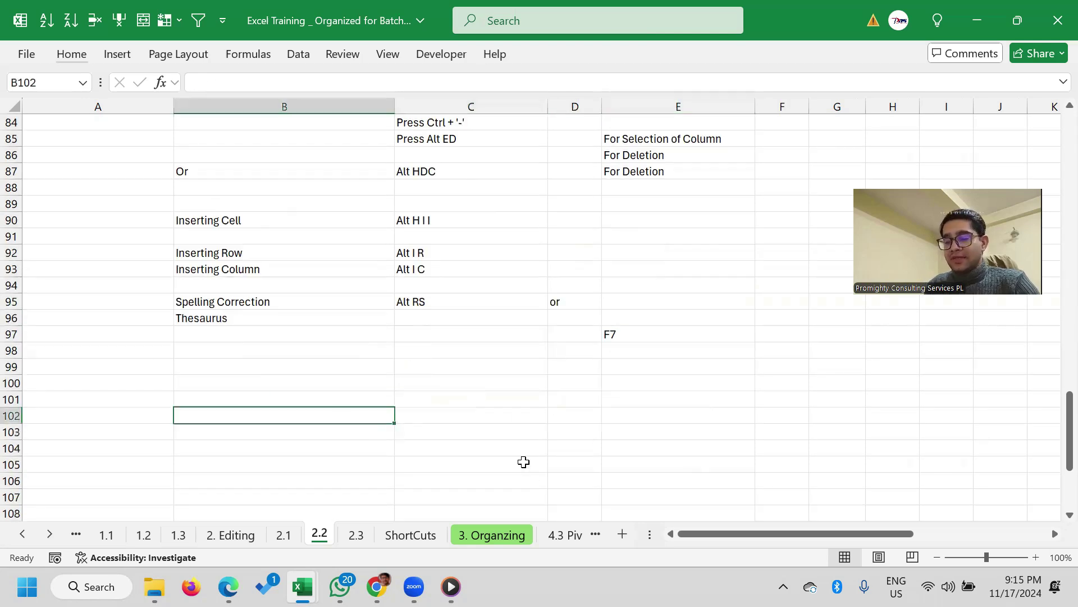
Enter the word Boundaries in cell B102
type("bOUNDARIES")
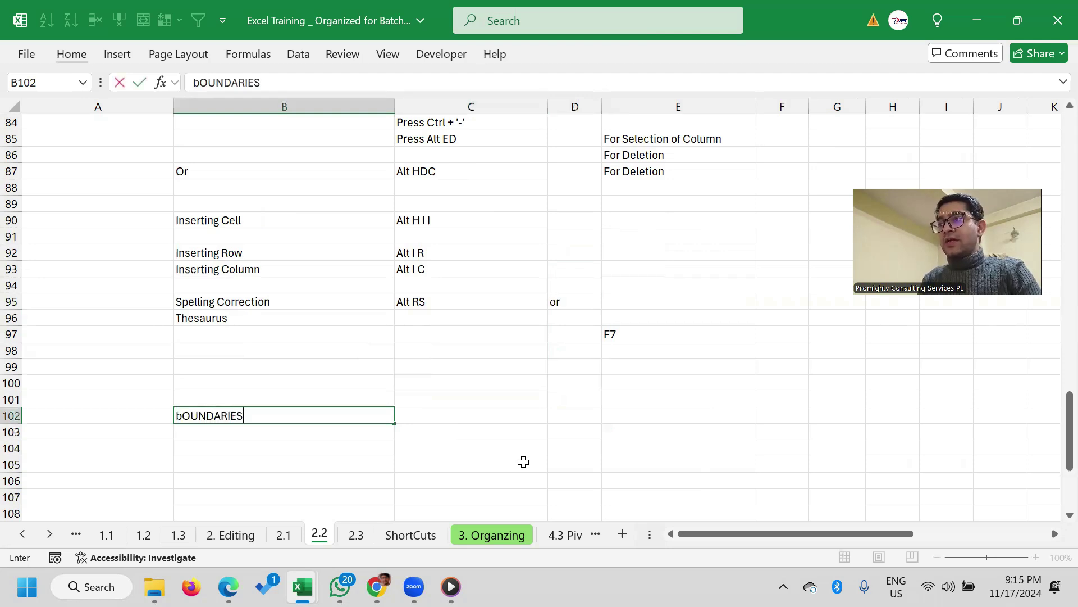
key("Return")
key("Up")
key("Down")
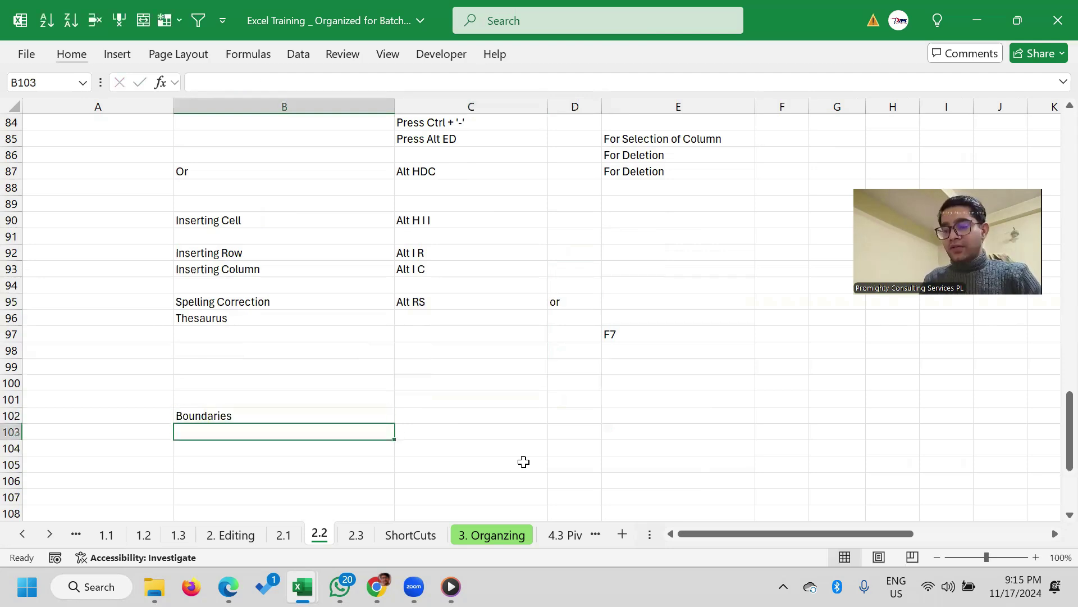
Enter the misspelled word Bondries in cell B103
type("Bond")
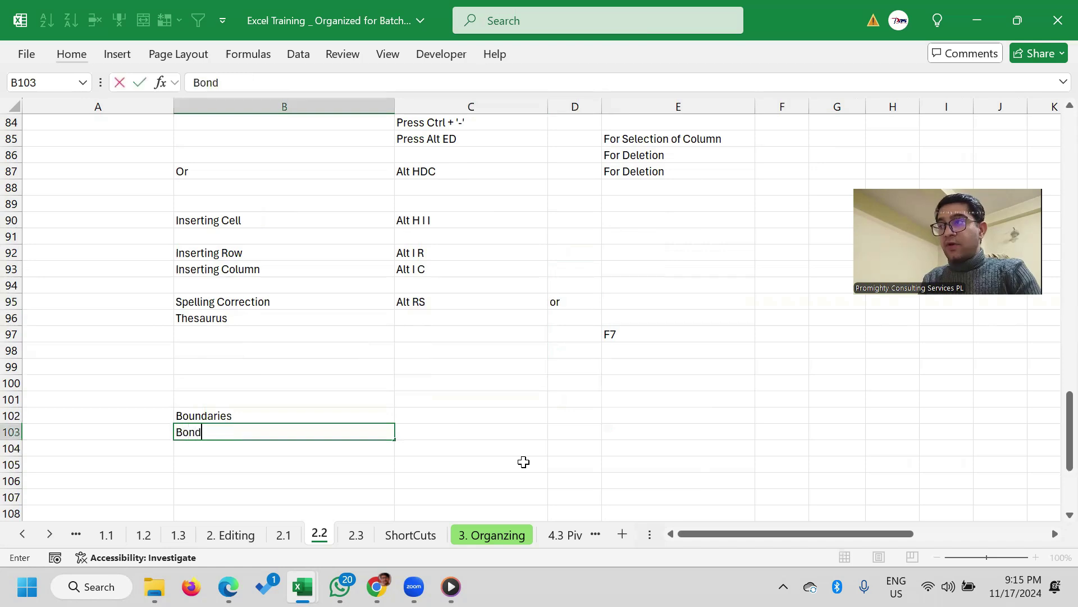
type("e")
key("BackSpace")
key("BackSpace")
type("ris")
key("Return")
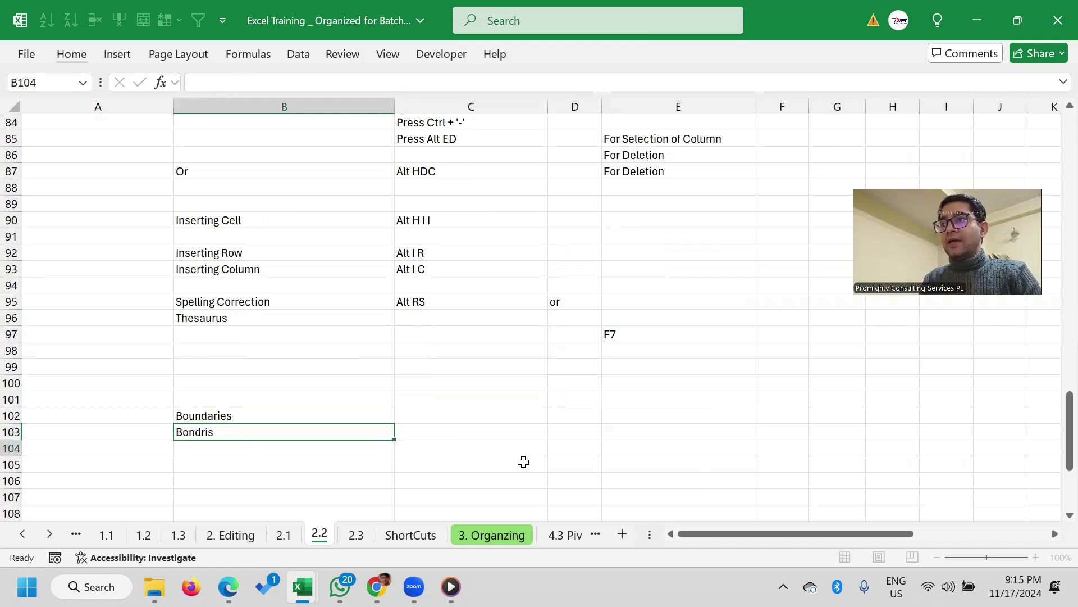
key("Up")
key("F2")
key("Left")
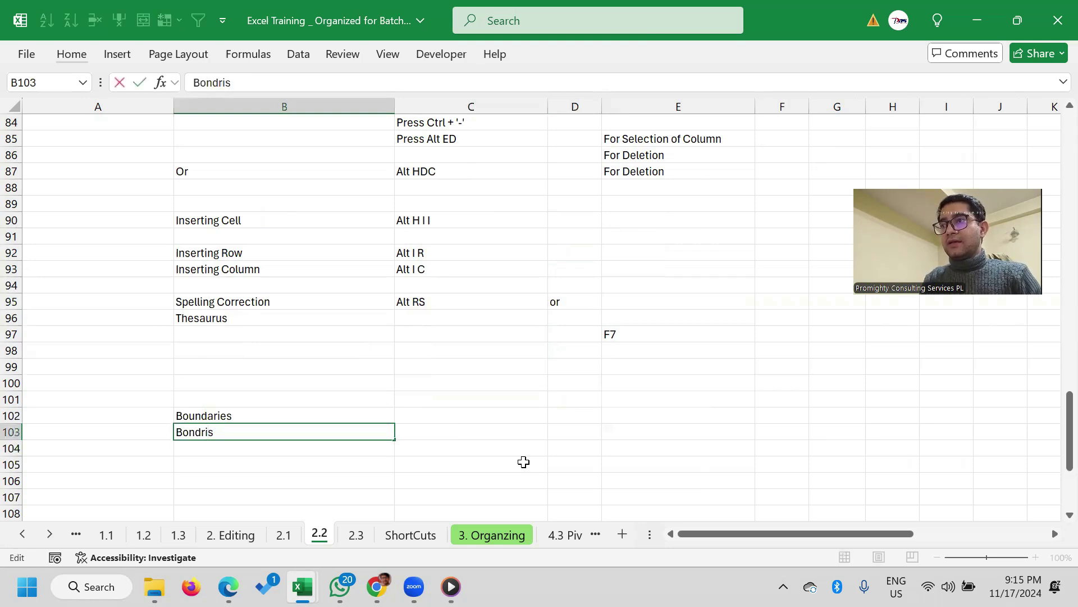
type("e")
key("Return")
key("Up")
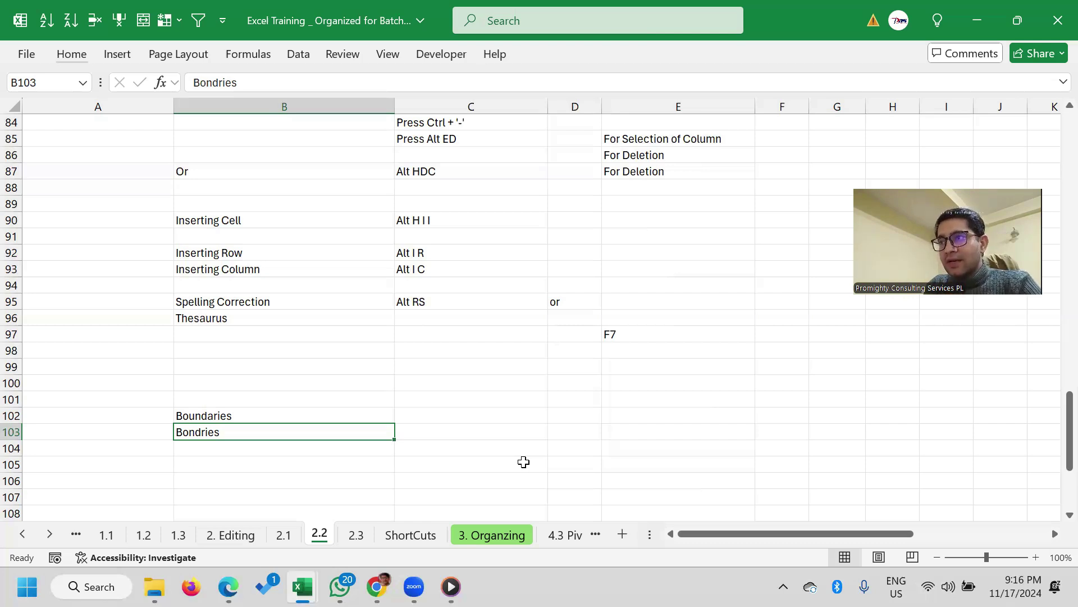
key("alt")
key("r")
key("a")
key("1")
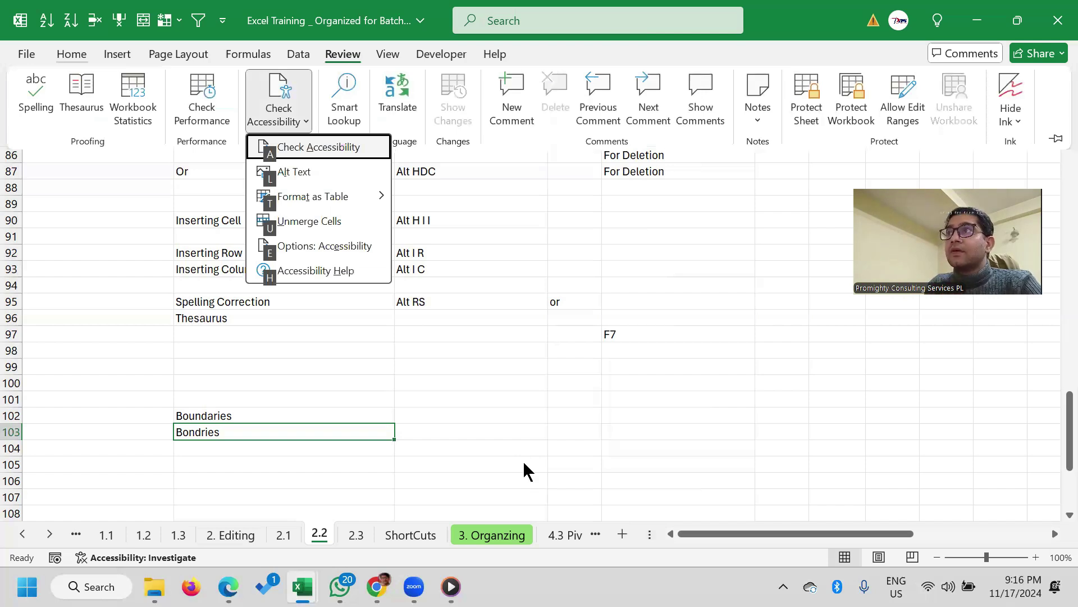
key("Down")
key("Down")
key("Down")
key("Down")
key("Down")
key("Down")
key("Up")
key("Up")
key("Up")
key("Up")
key("Up")
key("Up")
key("Escape")
key("Escape")
key("Escape")
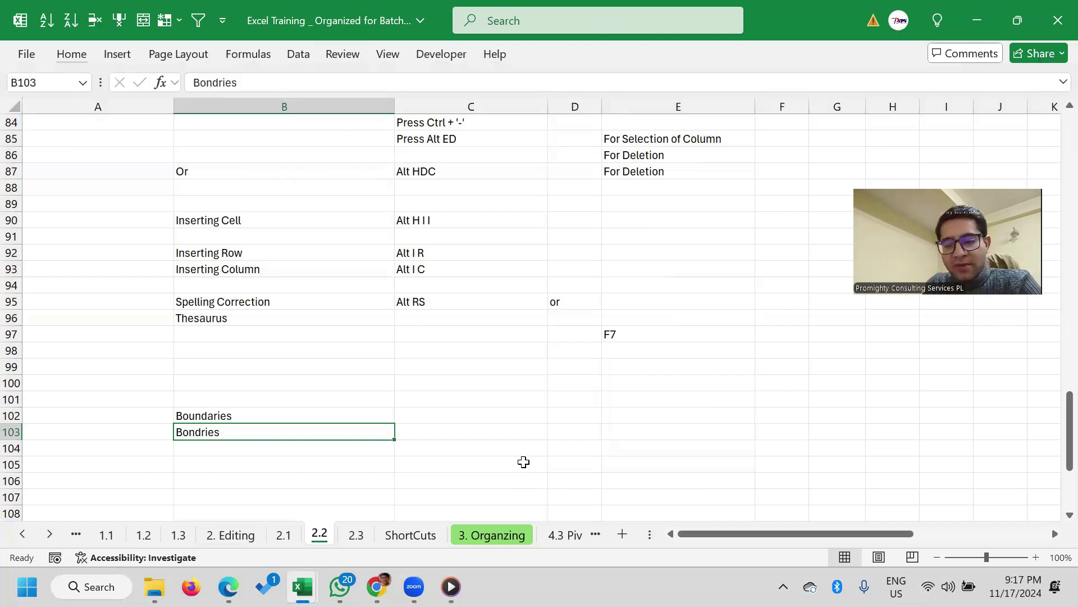
key("F7")
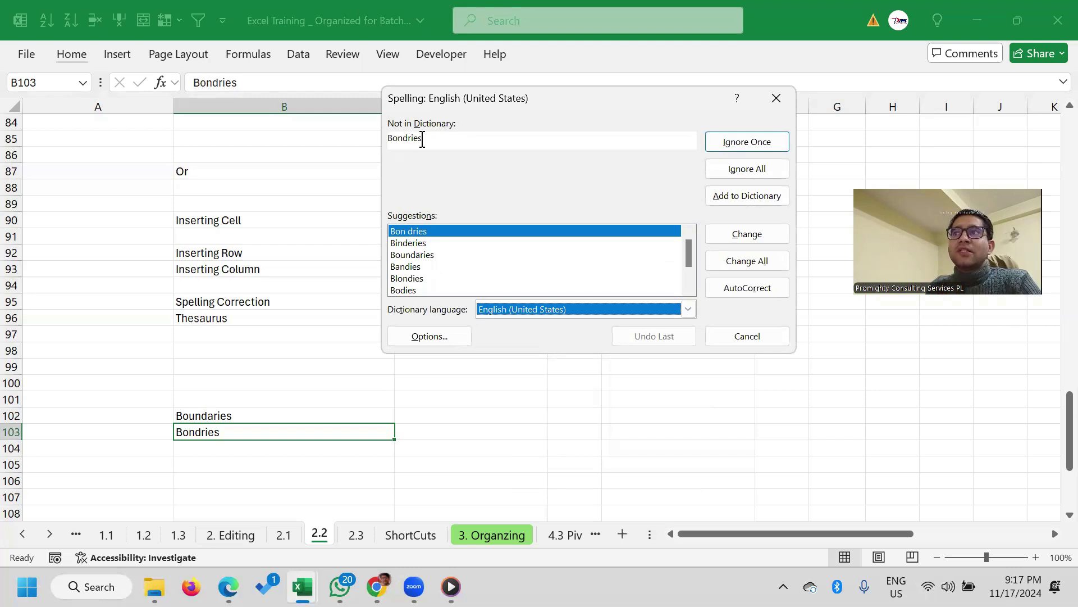
mouse_move(689, 253)
left_mouse_down()
mouse_move(688, 289)
mouse_move(689, 234)
left_mouse_up()
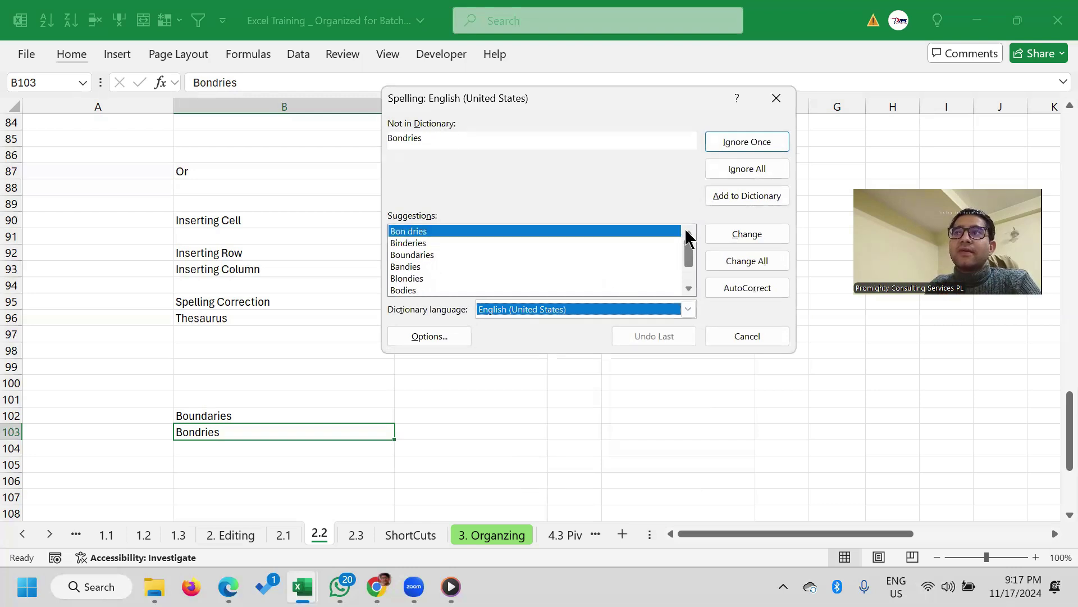
left_click(410, 255)
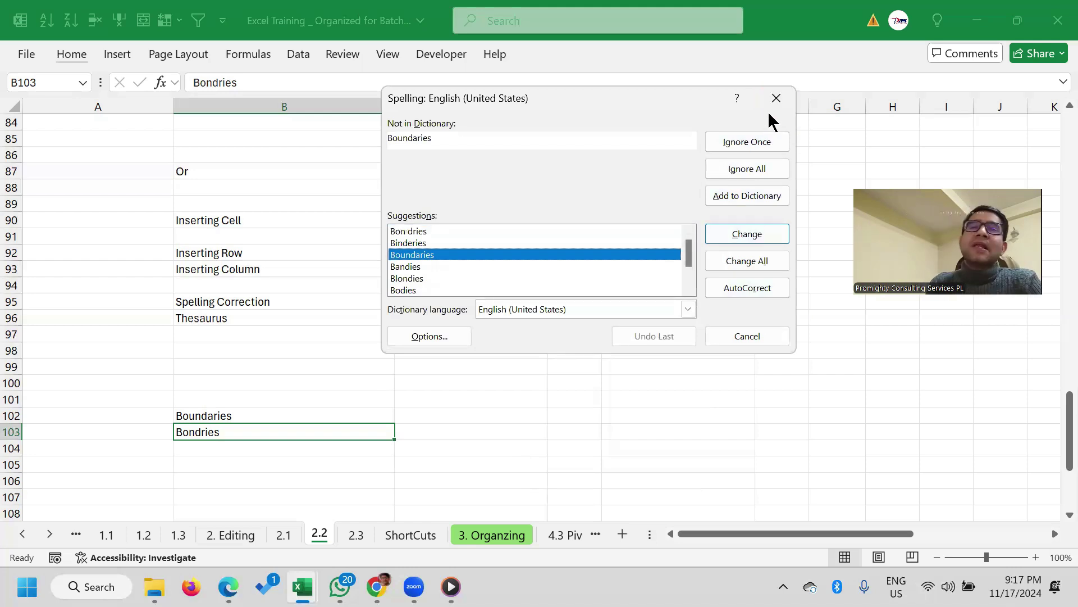
left_click(776, 99)
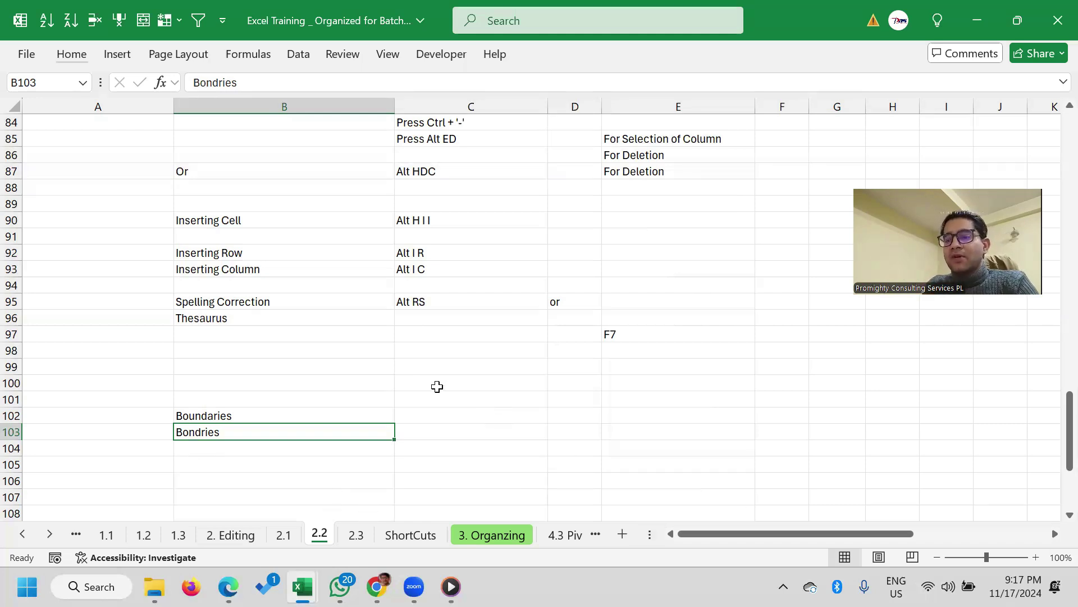
key("F7")
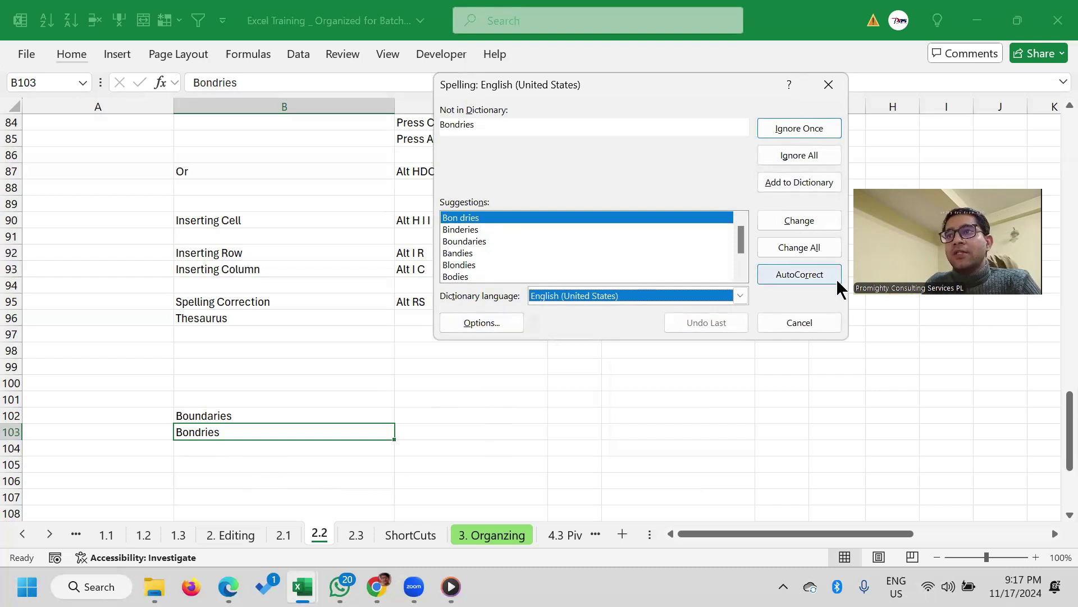
Enter a person's name into cell C102 and return to that cell
left_click(799, 322)
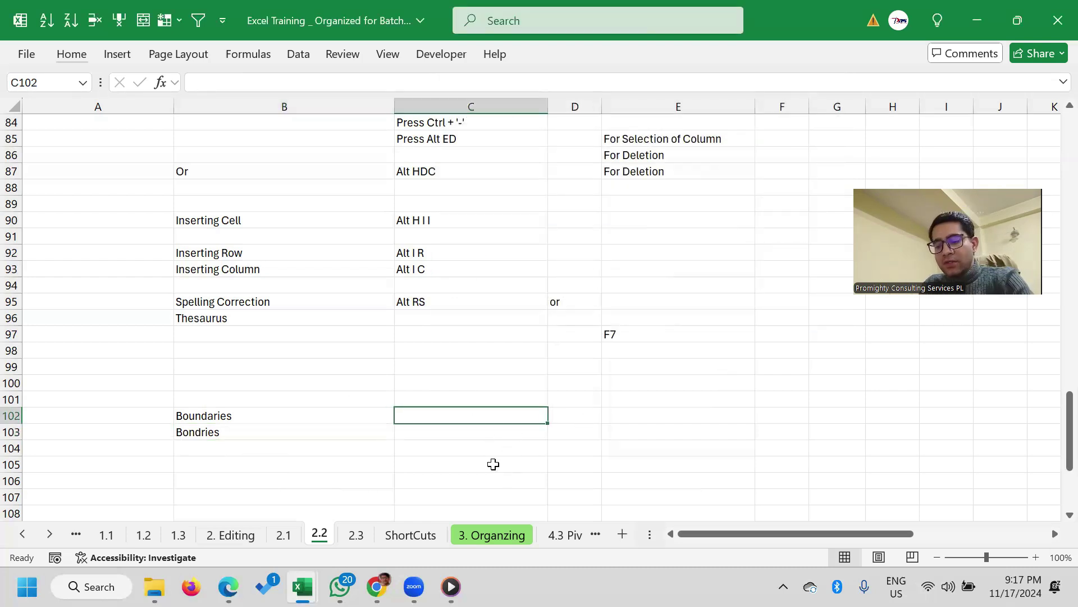
type("Hari Shara")
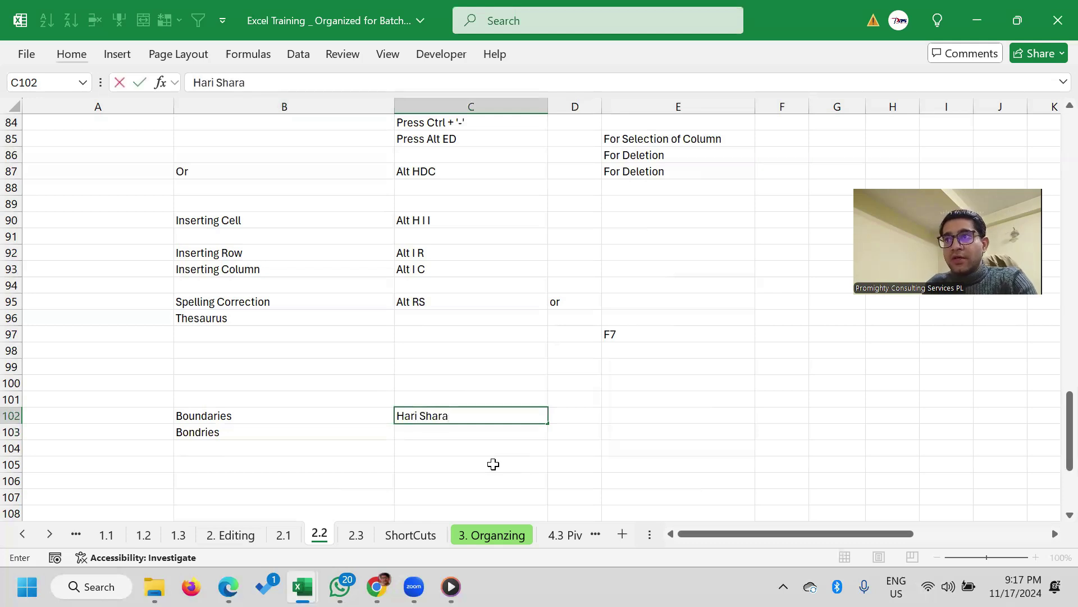
type("n")
key("Return")
key("Up")
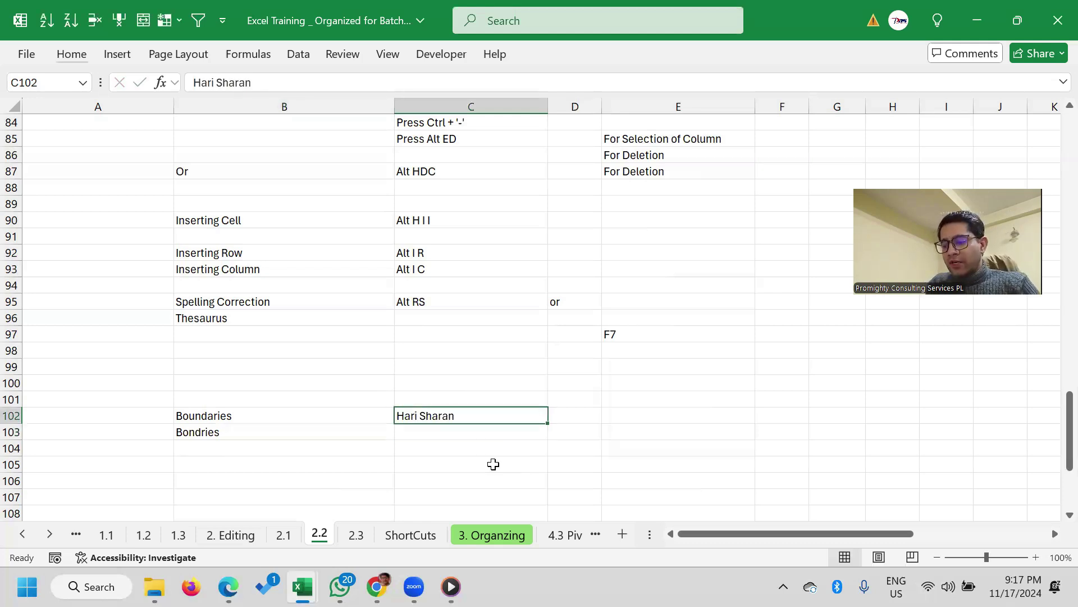
Start the F7 spell check twice and close it each time, leaving Bondries uncorrected
key("F7")
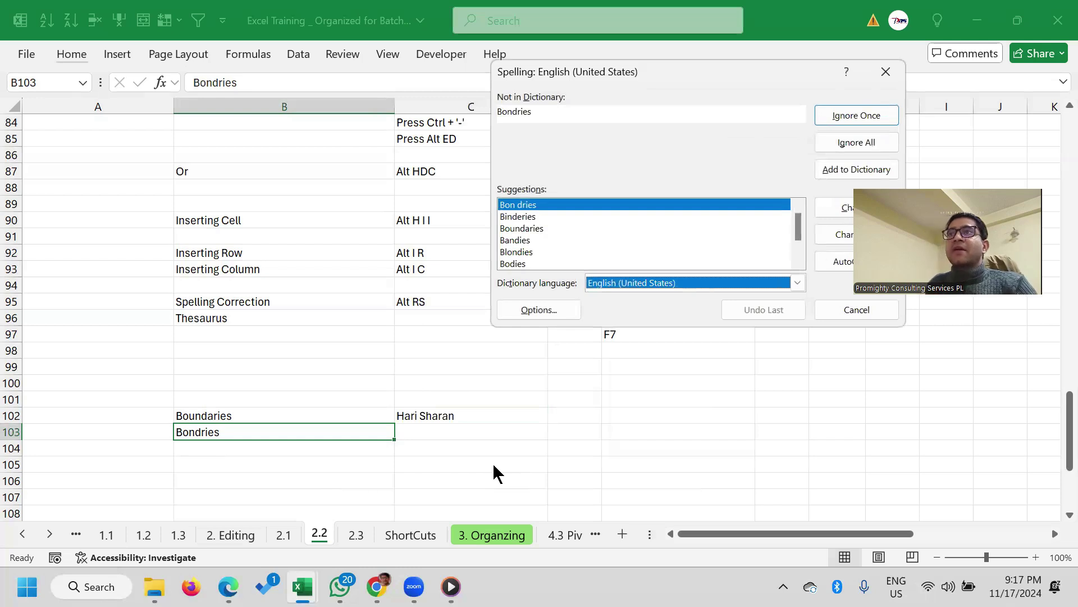
left_click(886, 72)
left_click(460, 410)
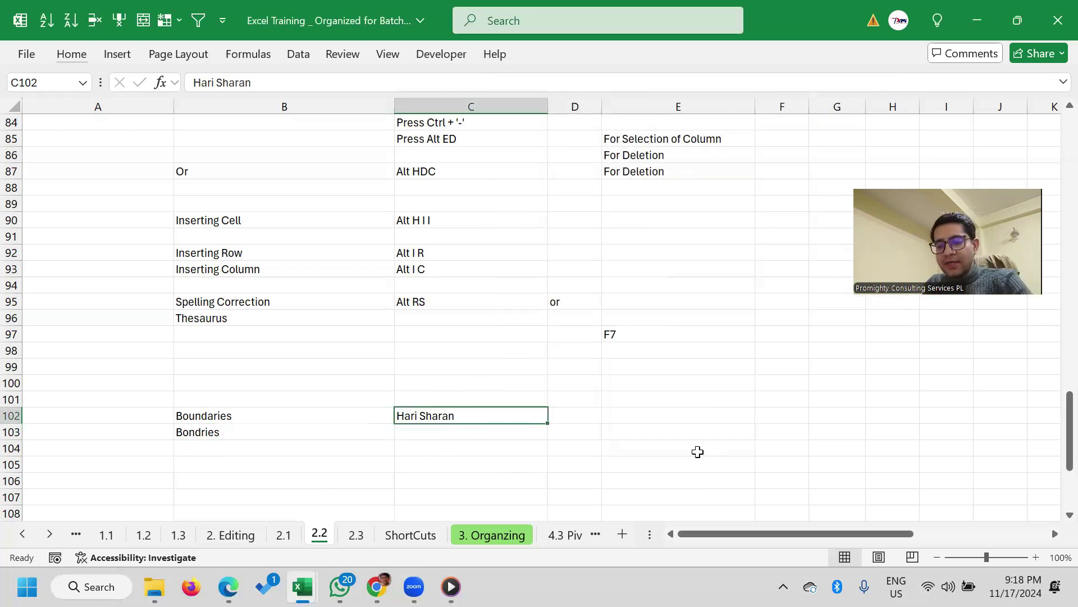
key("F7")
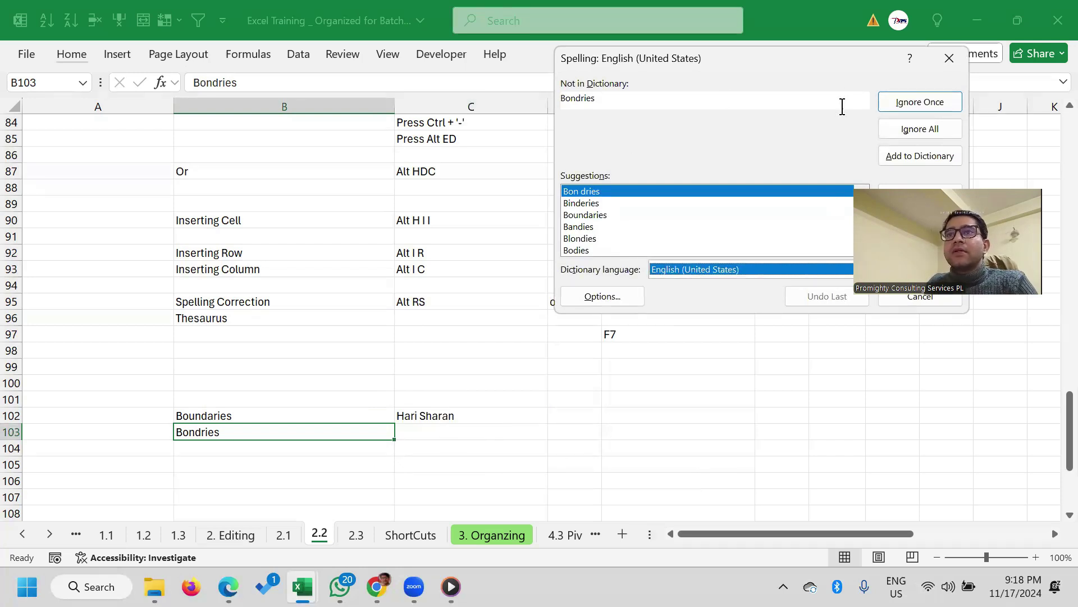
left_click_drag(730, 65, 214, 134)
left_click(394, 368)
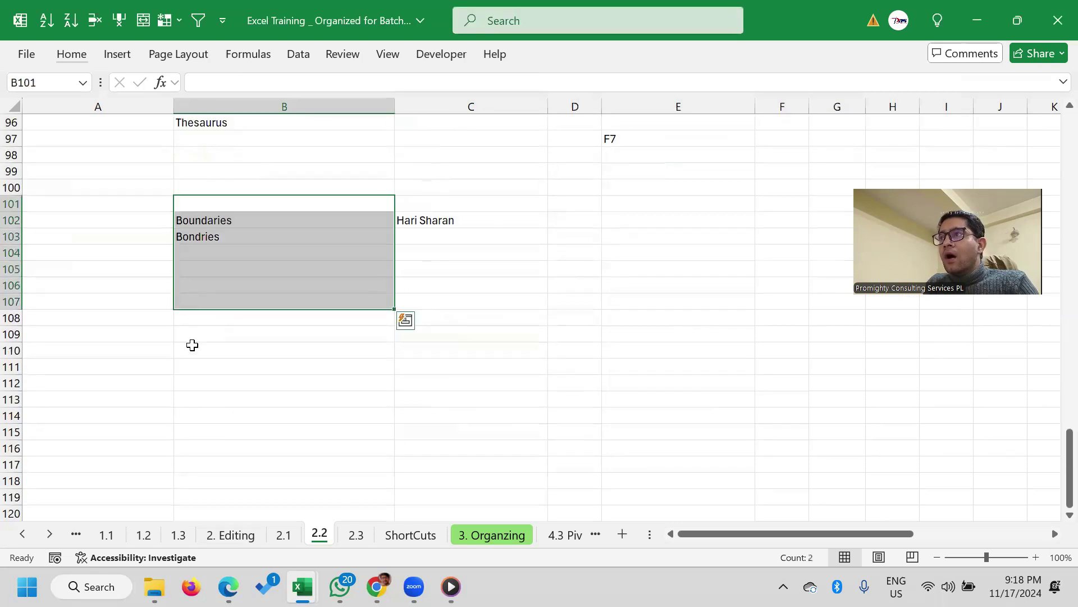
Delete Boundaries and Bondries from column B, then try a spell check from C102
key("Delete")
left_click(421, 217)
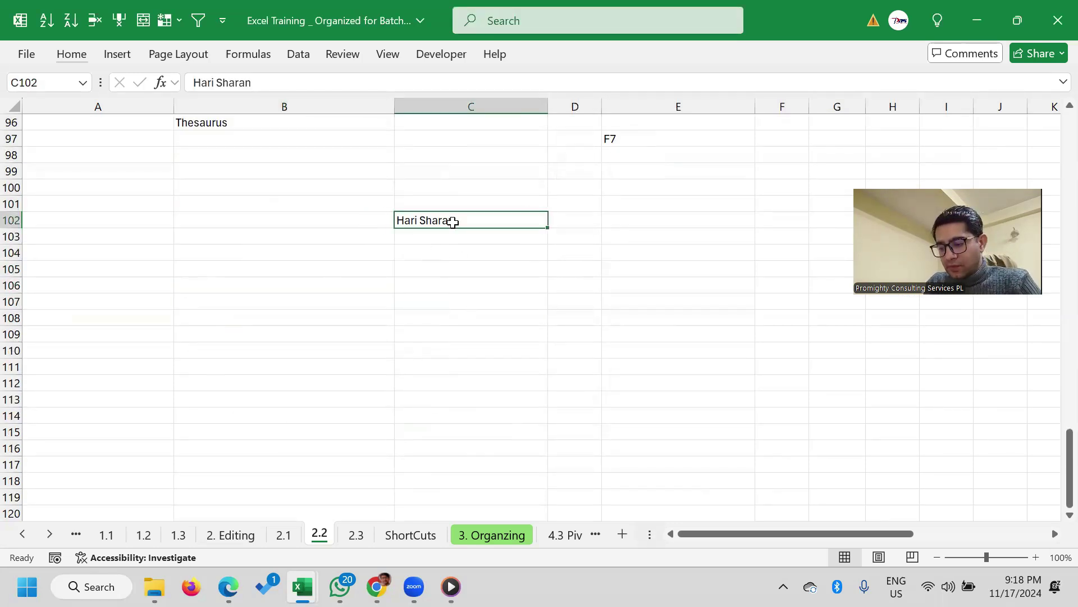
key("F7")
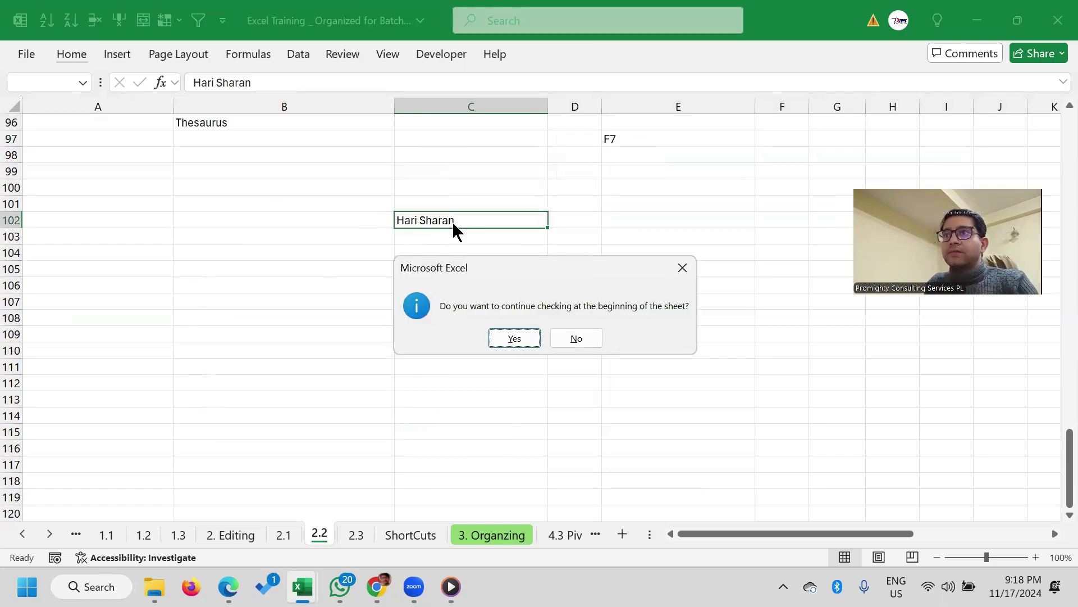
key("Return")
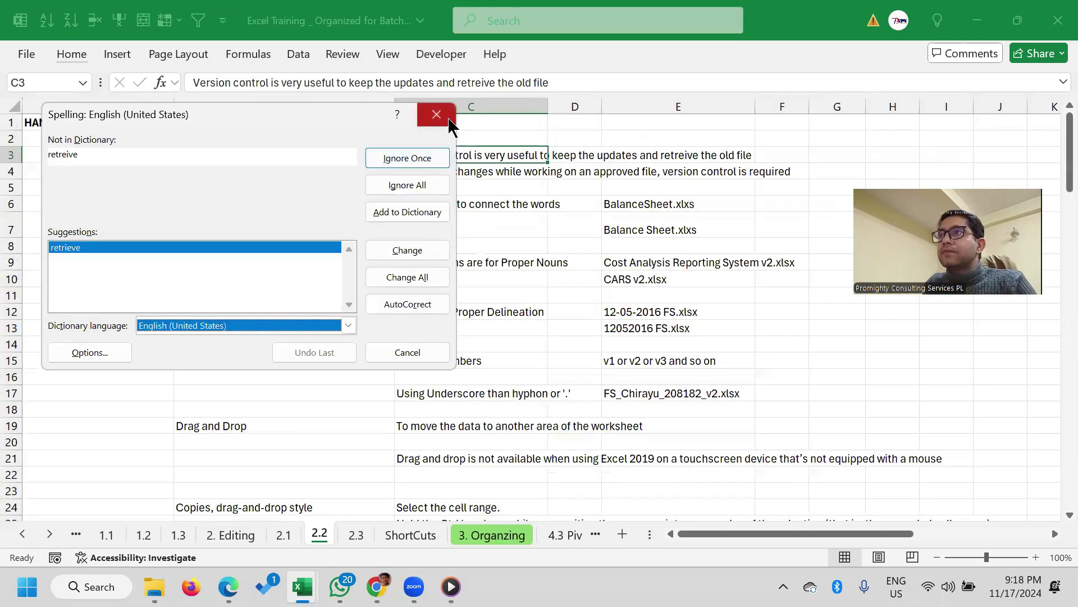
left_click(437, 115)
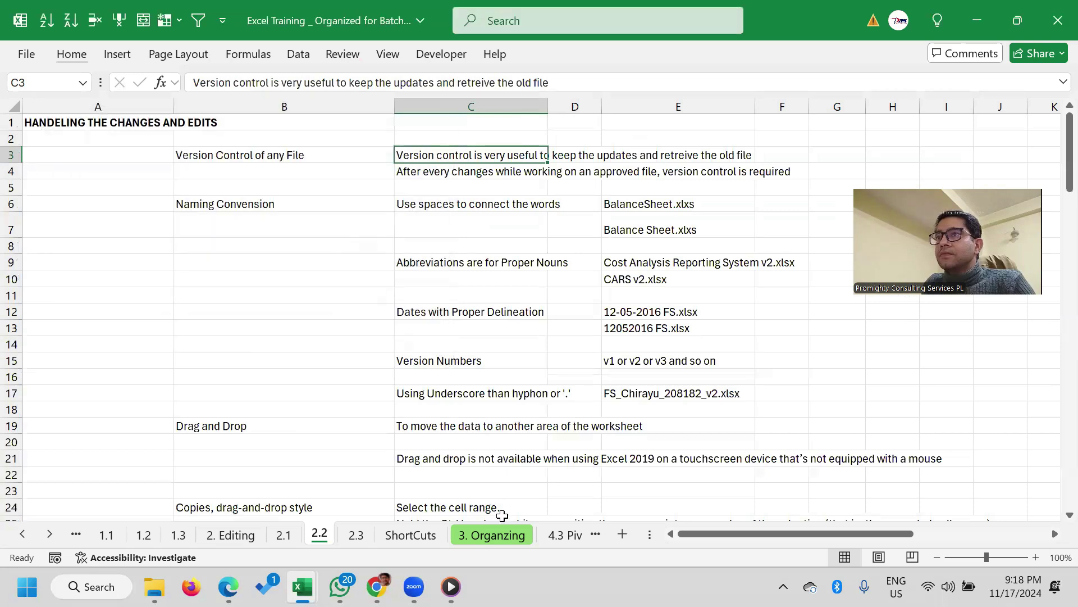
scroll(501, 430, "down", 6)
scroll(501, 430, "down", 6)
scroll(497, 431, "down", 9)
scroll(492, 433, "down", 11)
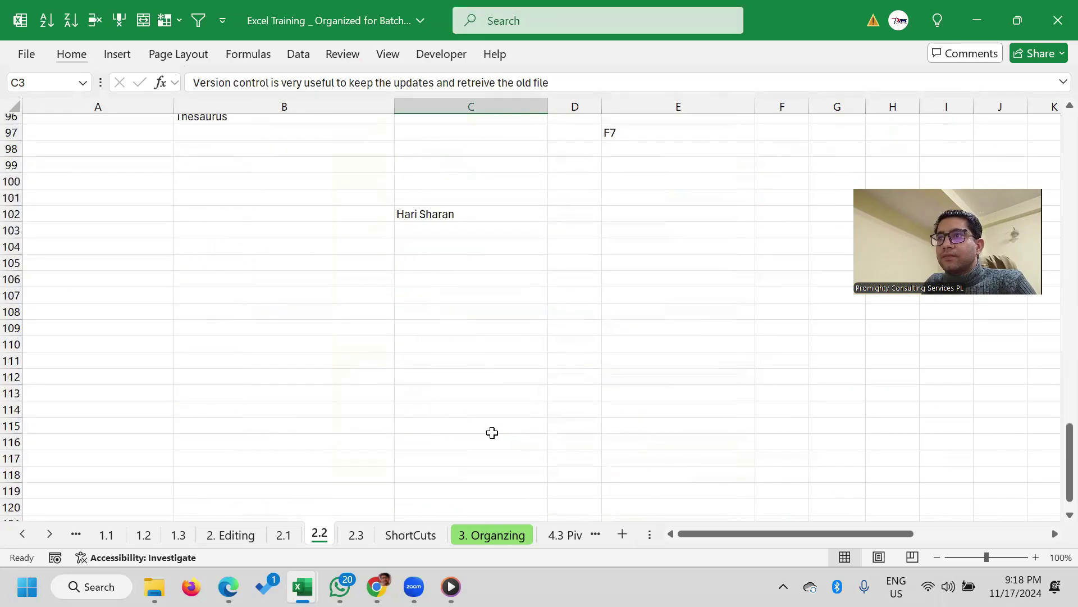
scroll(492, 432, "down", 1)
Rerun the spell check from C102, continuing from the sheet top until retreive is flagged
left_click(426, 164)
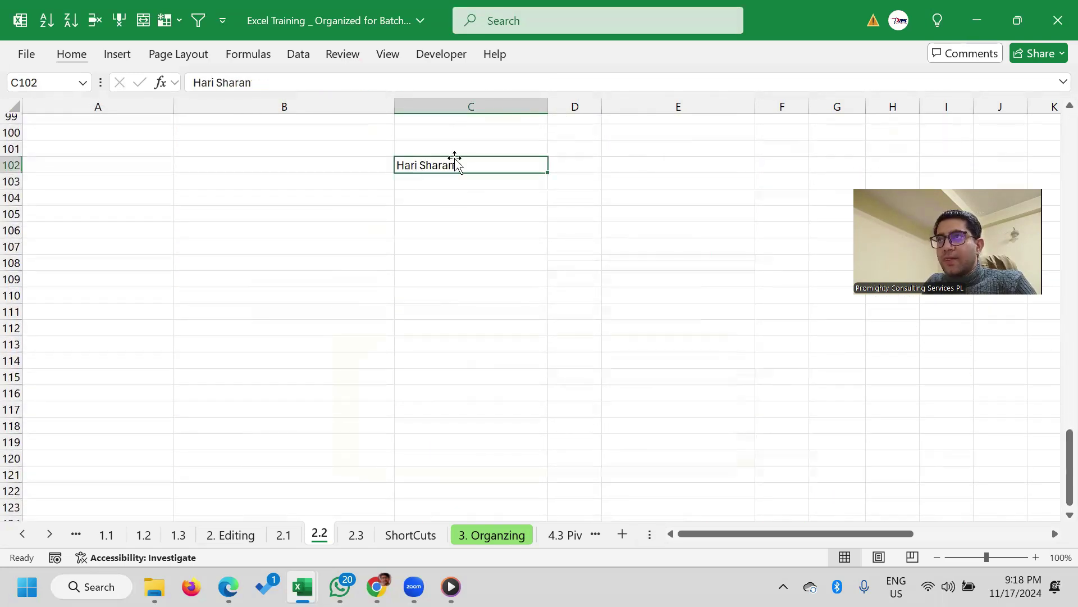
key("F7")
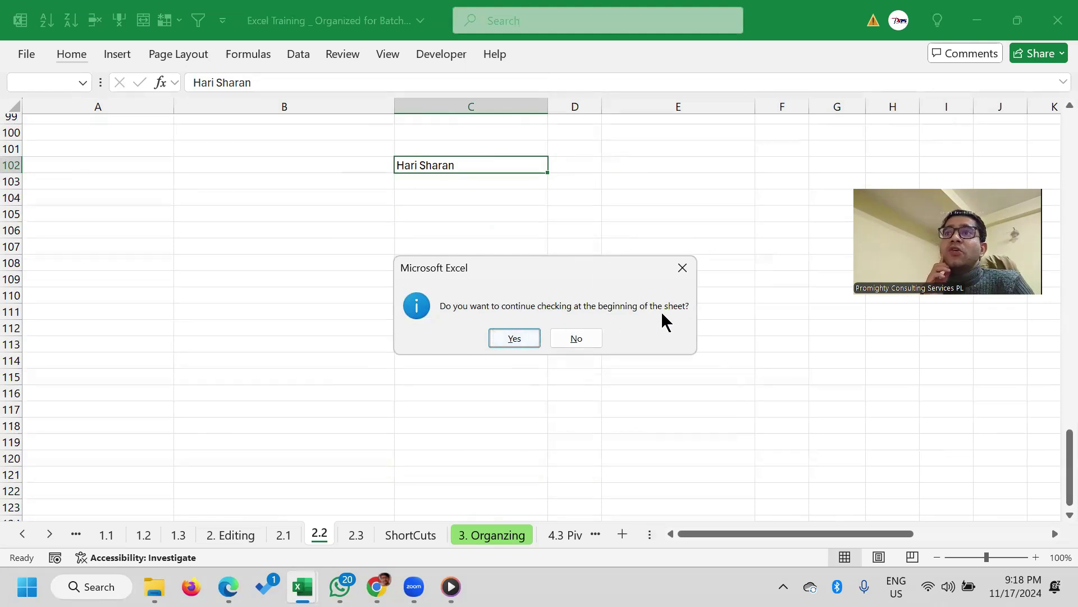
left_click(504, 336)
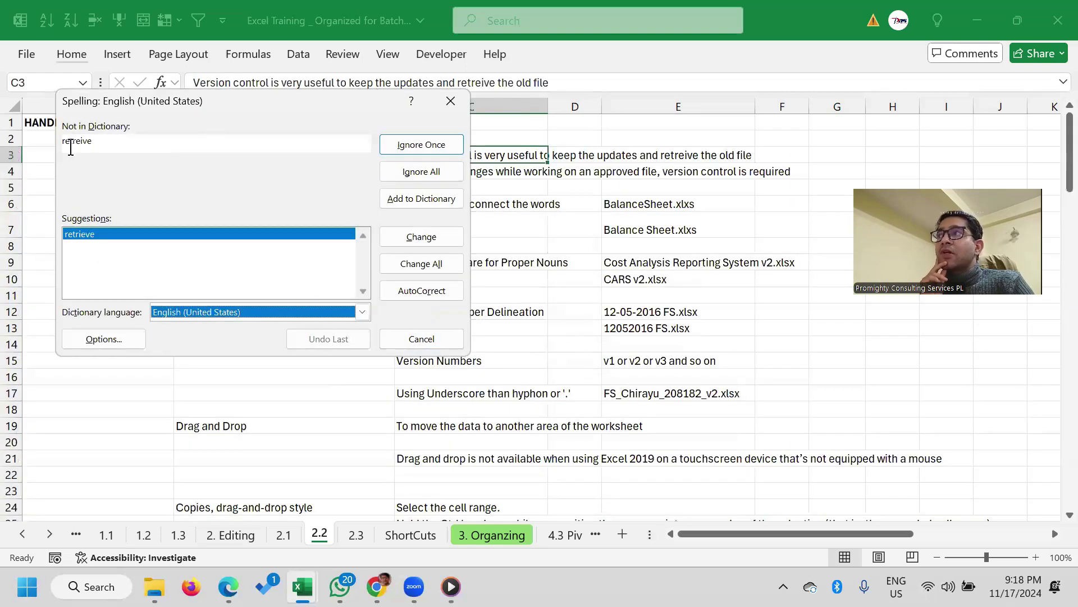
left_click_drag(66, 145, 98, 139)
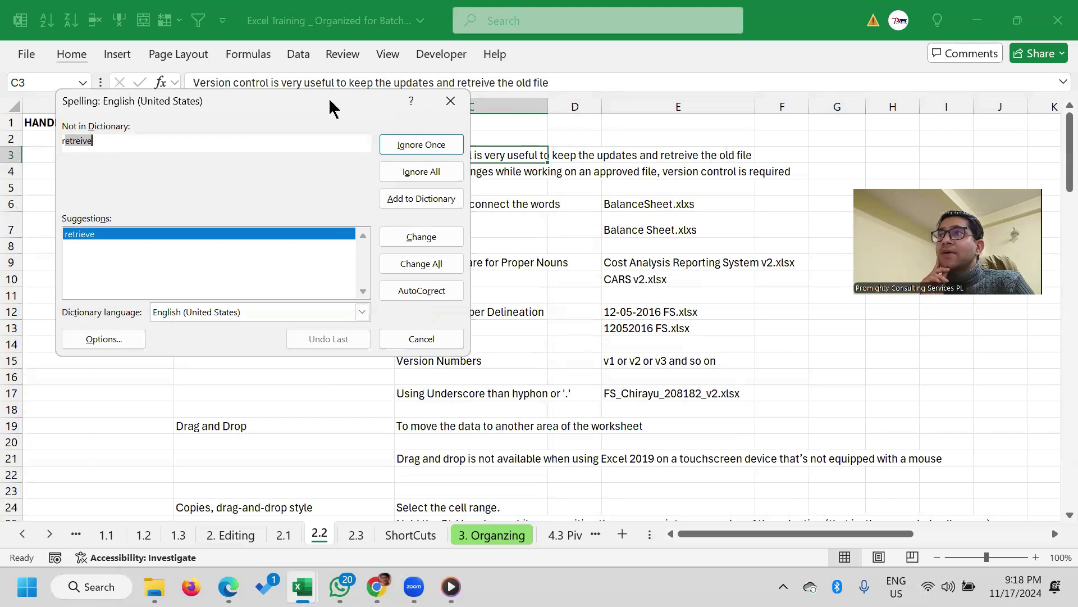
left_click_drag(330, 101, 513, 164)
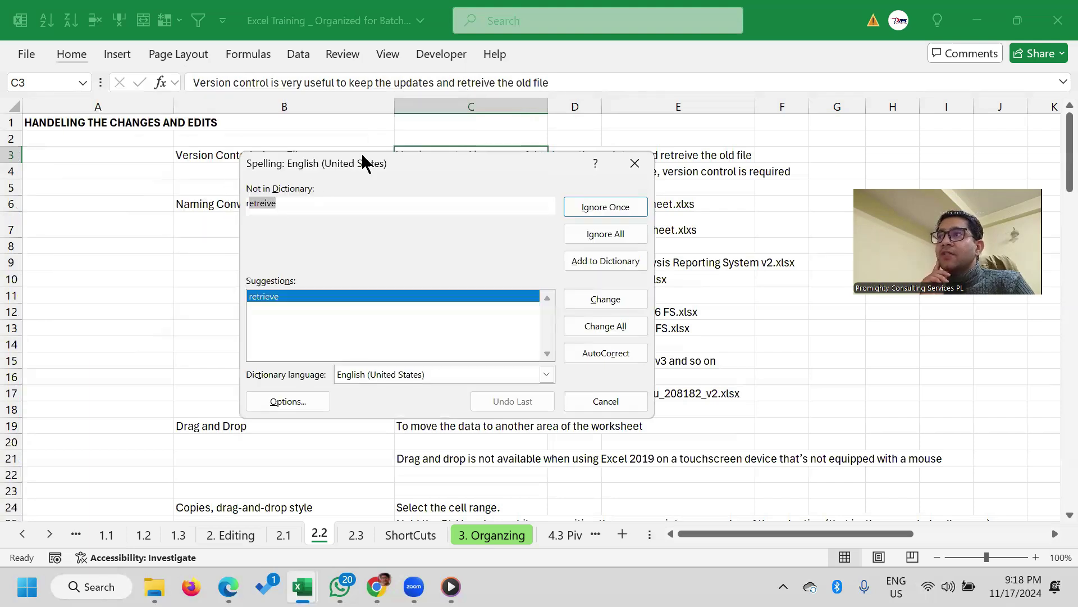
Correct retreive to retrieve and every Convension to Convention, ignoring BalanceSheet.xlxs, and finish checking
left_click(258, 296)
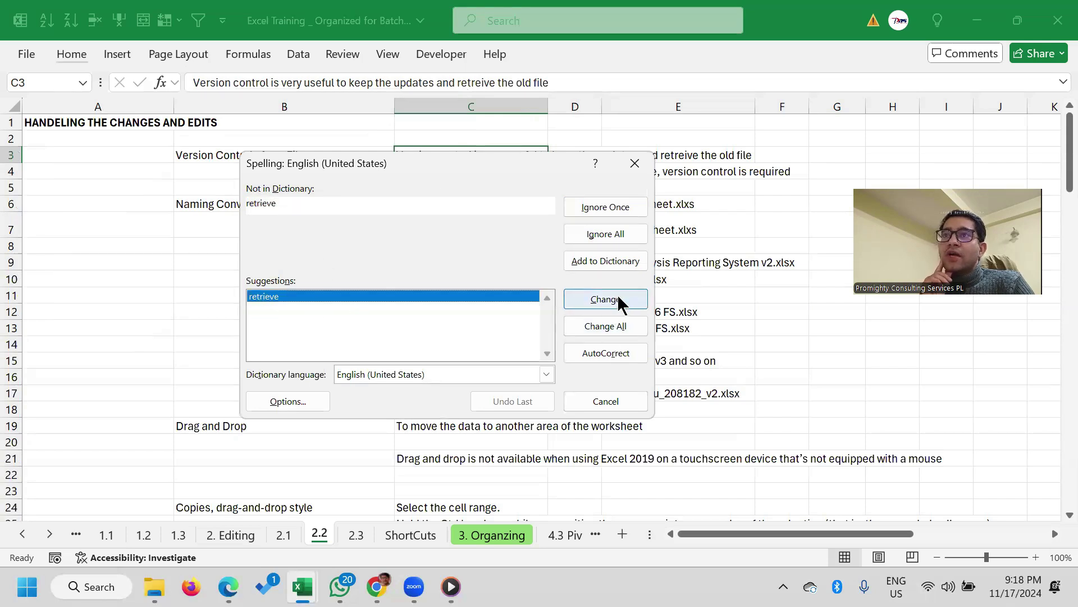
left_click(612, 327)
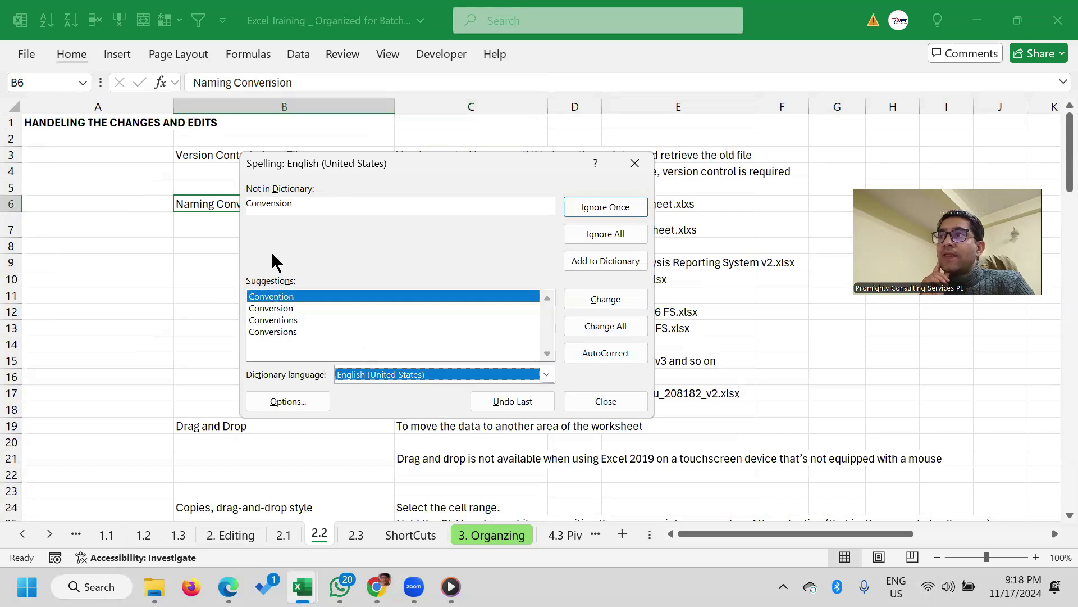
left_click(278, 296)
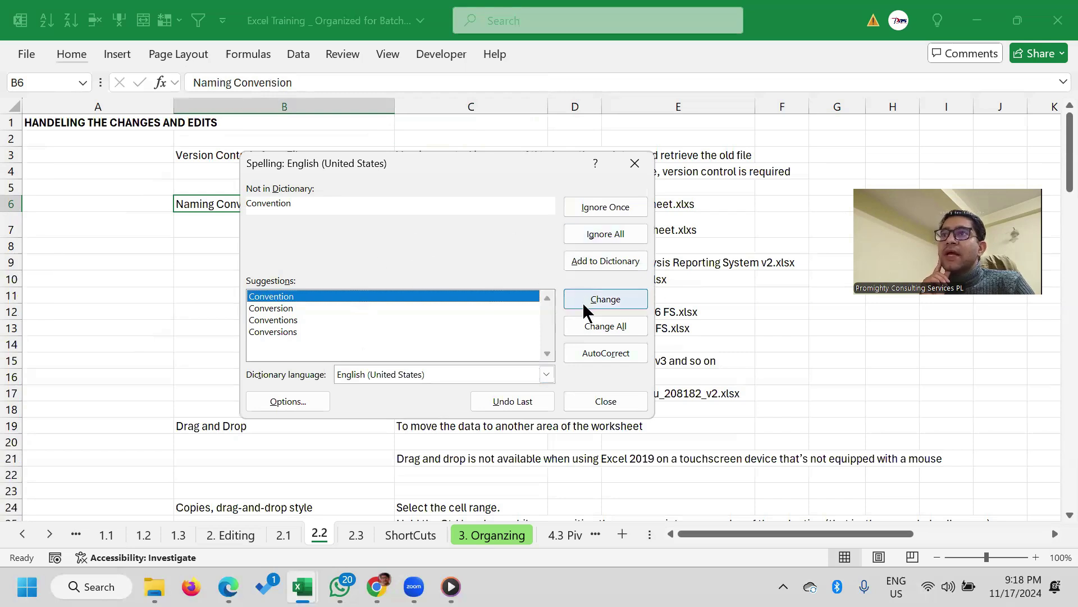
left_click(614, 325)
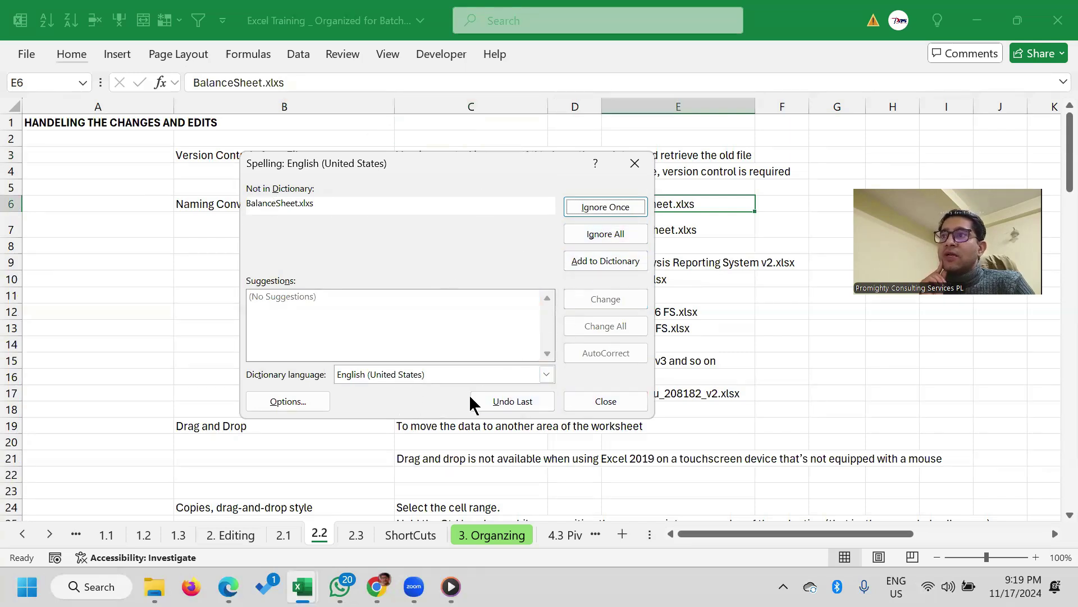
left_click(609, 401)
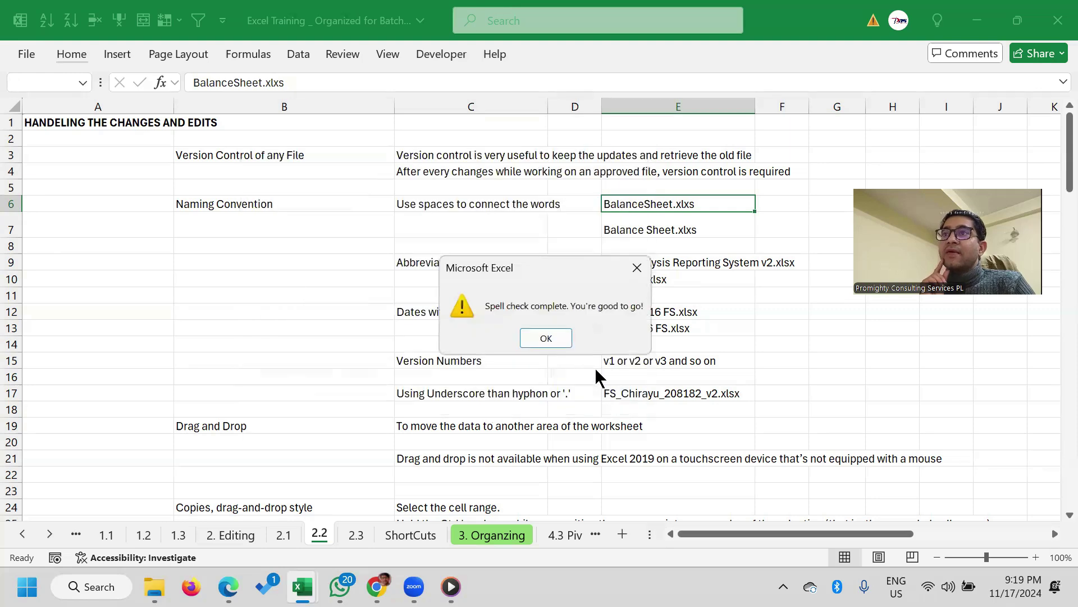
left_click(556, 338)
Delete the person's name from cell C102
scroll(568, 371, "down", 14)
scroll(569, 377, "down", 7)
scroll(561, 378, "down", 8)
scroll(559, 378, "down", 5)
scroll(558, 378, "up", 4)
left_click_drag(433, 295, 430, 315)
left_click(444, 298)
left_click(424, 314)
key("Delete")
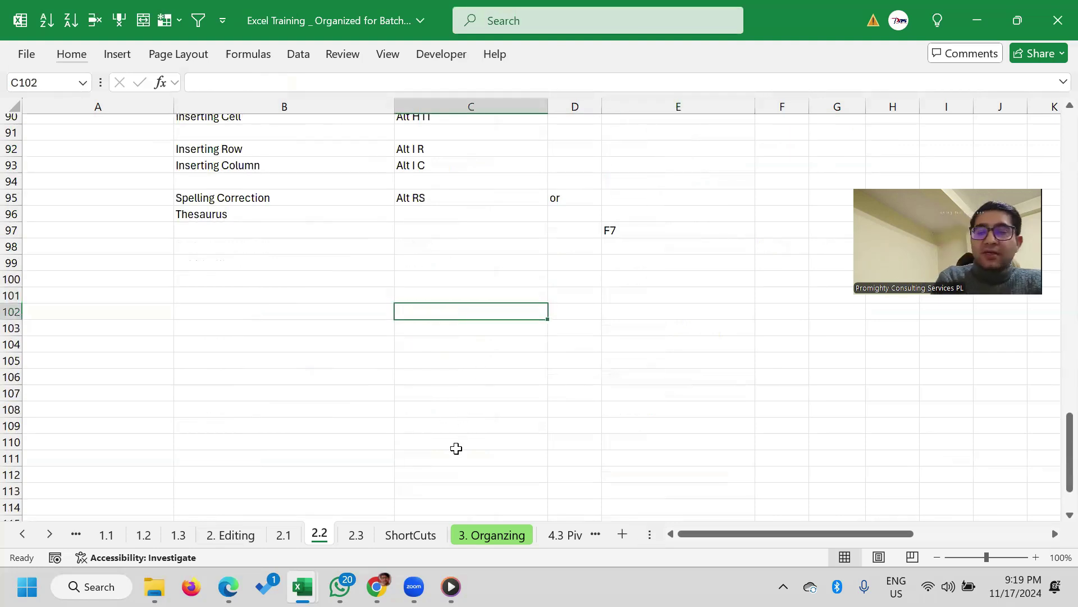
left_click(345, 309)
left_click(437, 310)
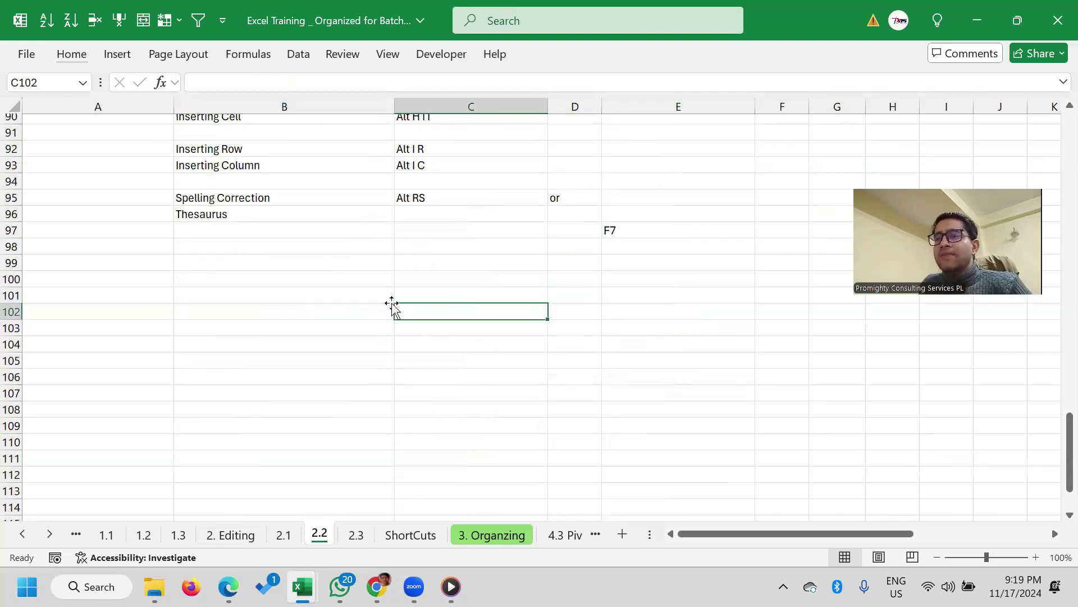
left_click(289, 291)
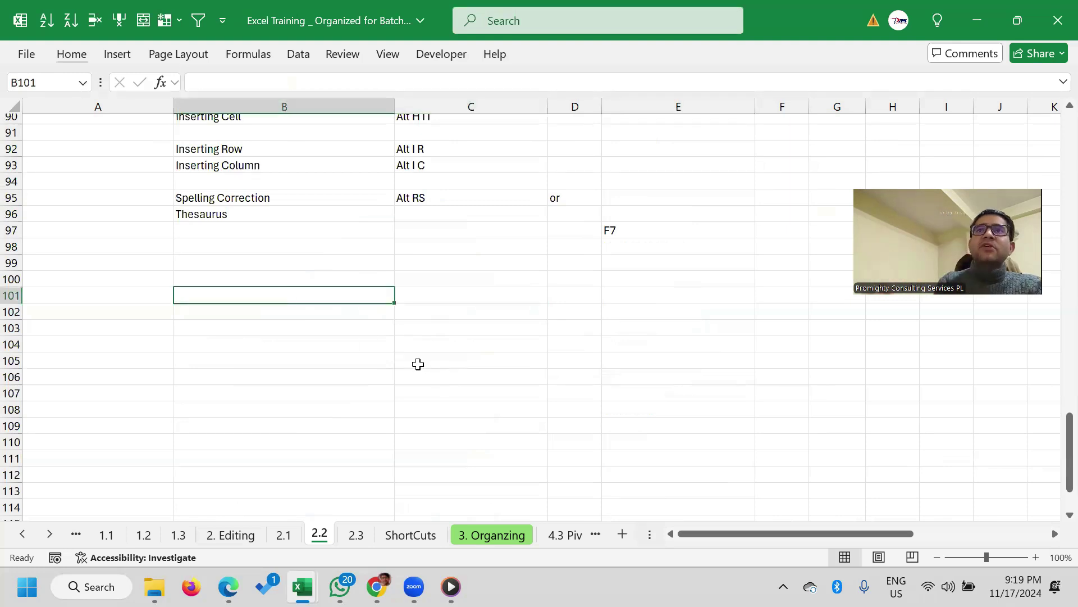
scroll(303, 328, "down", 1)
scroll(302, 326, "up", 1)
scroll(302, 325, "up", 3)
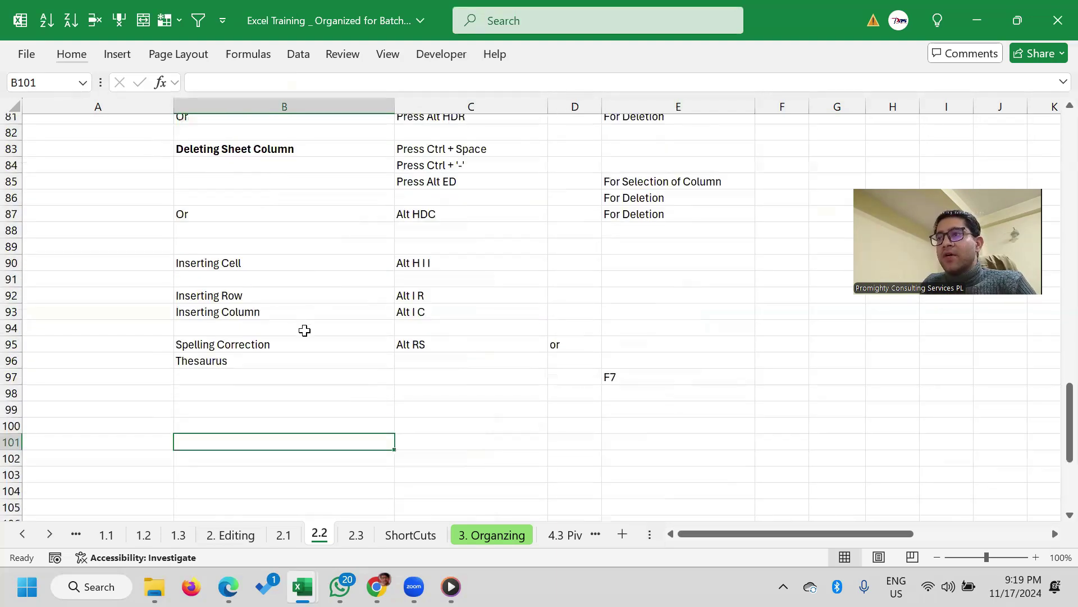
scroll(517, 376, "up", 3)
scroll(517, 376, "up", 2)
scroll(440, 414, "down", 5)
scroll(442, 416, "up", 3)
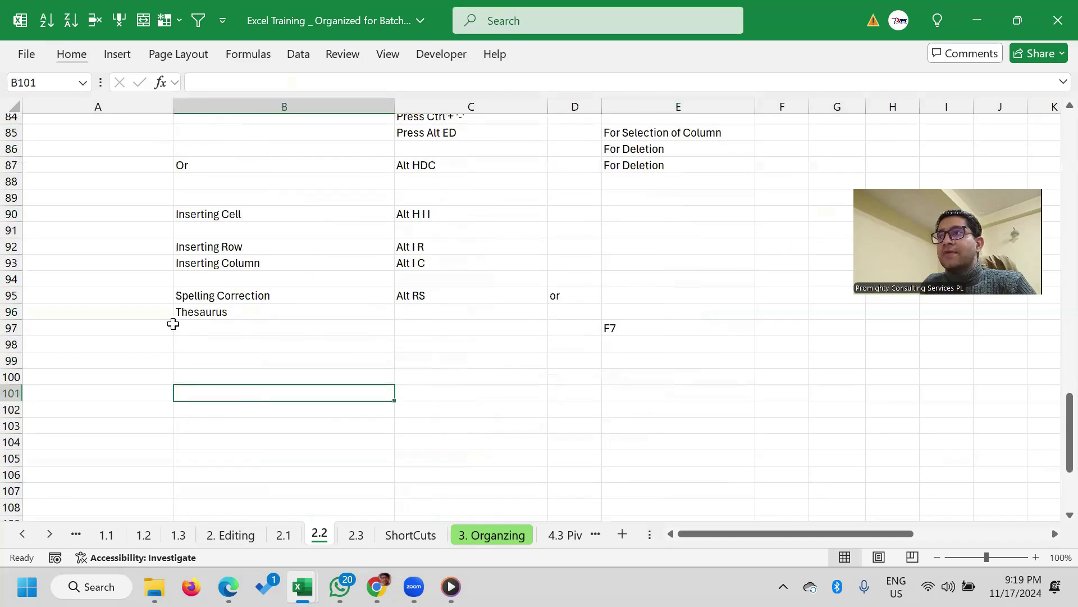
left_click(11, 311)
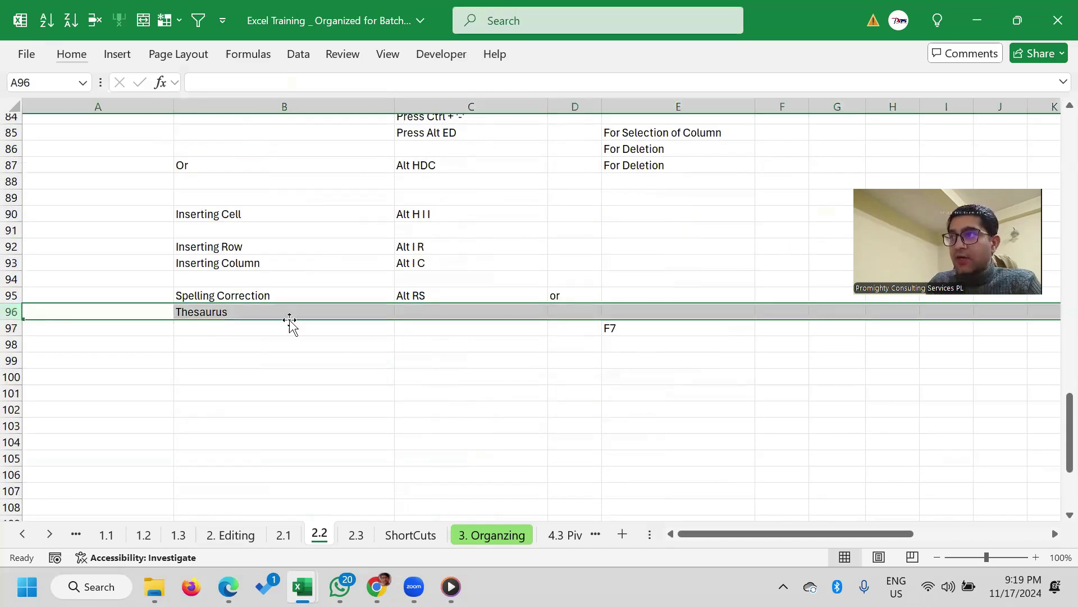
left_click(608, 326)
key("ctrl+x")
key("Up")
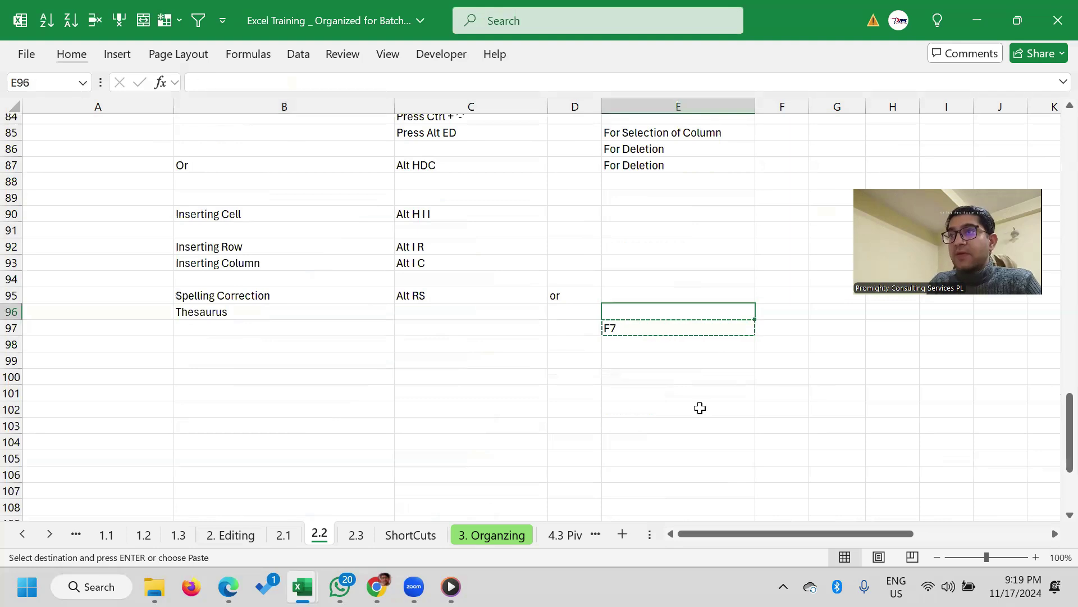
key("Left")
key("ctrl+v")
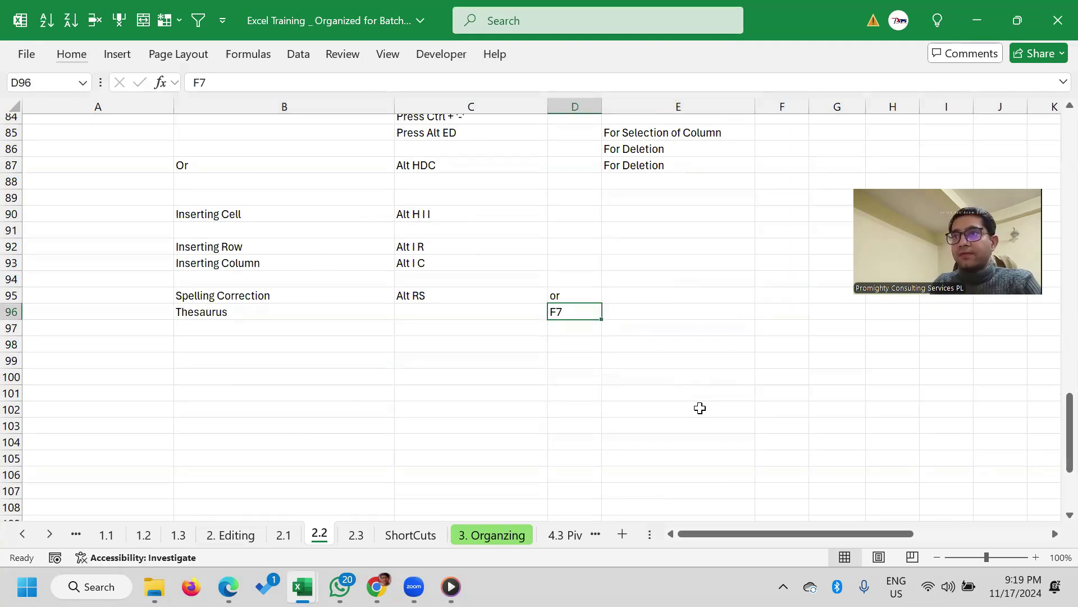
key("shift+Left")
key("shift+Left")
key("shift+Left")
key("ctrl+b")
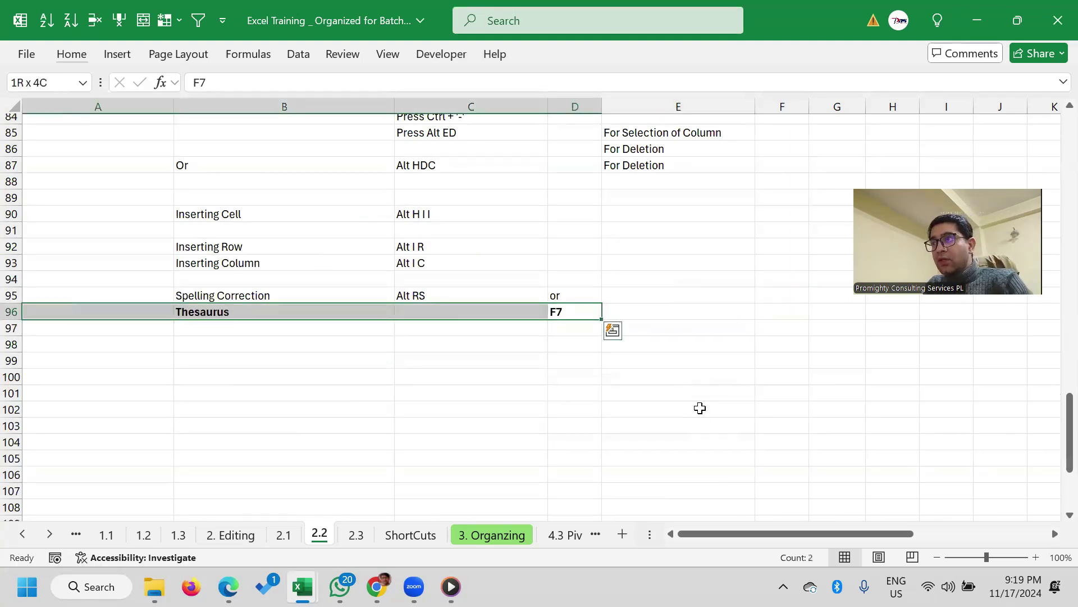
left_click(458, 409)
scroll(345, 421, "down", 1)
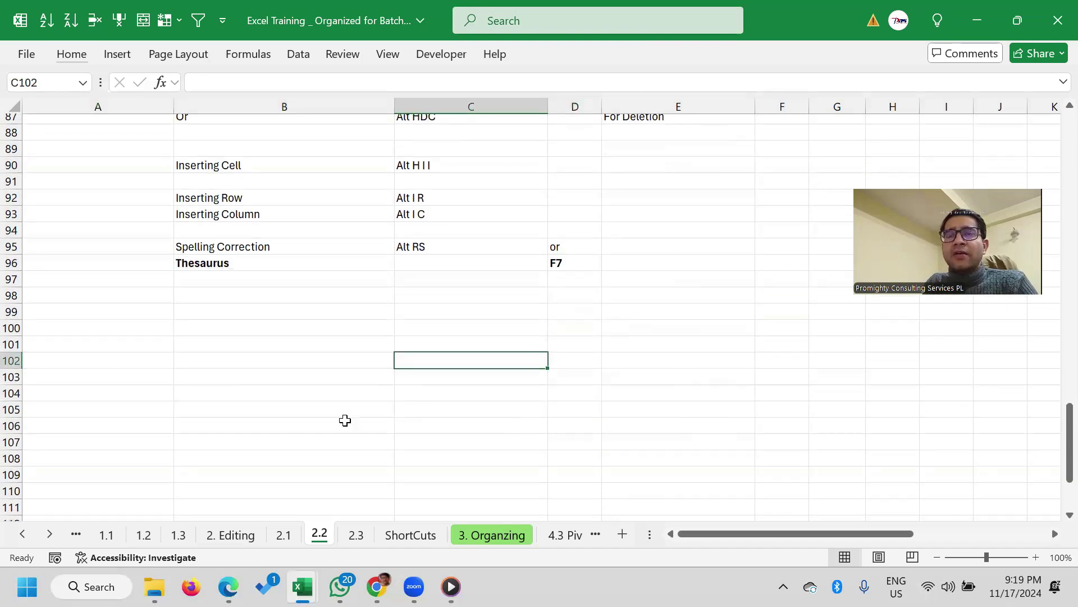
left_click(462, 406)
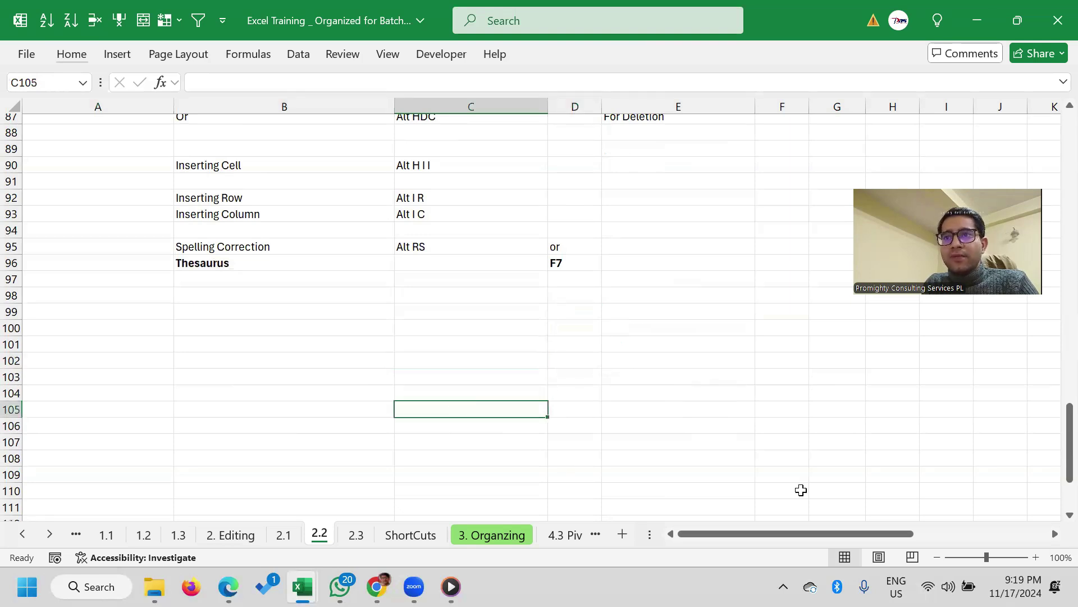
Switch to sheet 2.3 and review its Layout and Printing notes from row 1
left_click(353, 534)
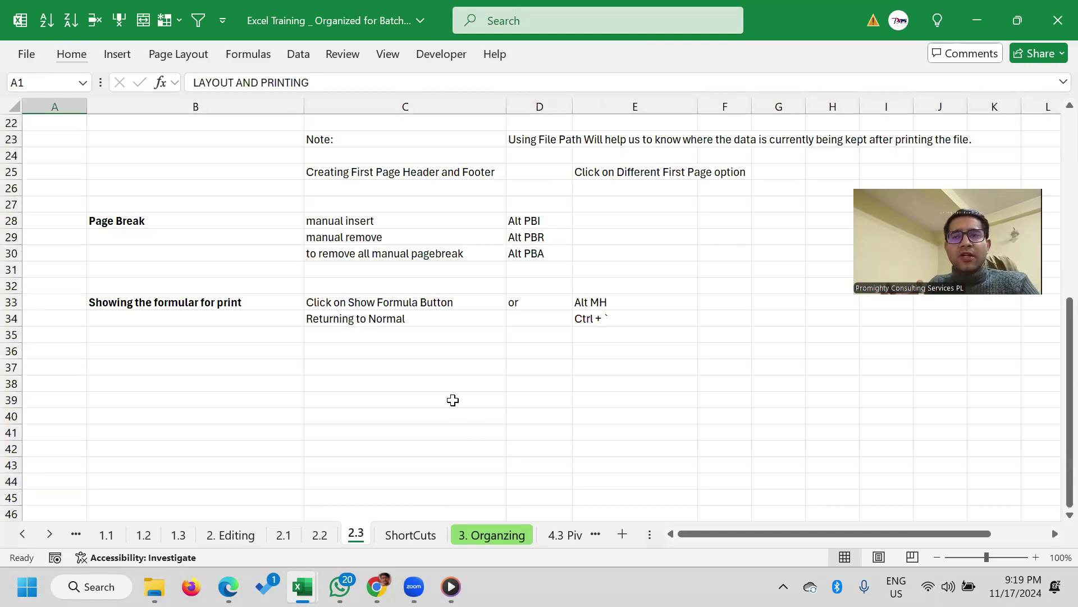
scroll(403, 424, "up", 3)
scroll(403, 424, "up", 4)
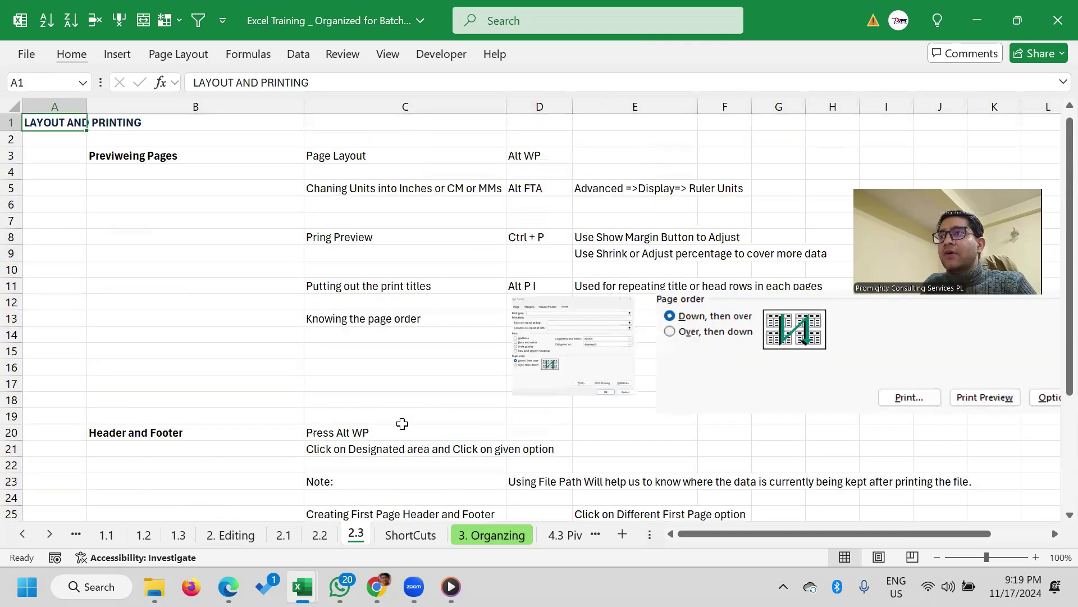
left_click(151, 156)
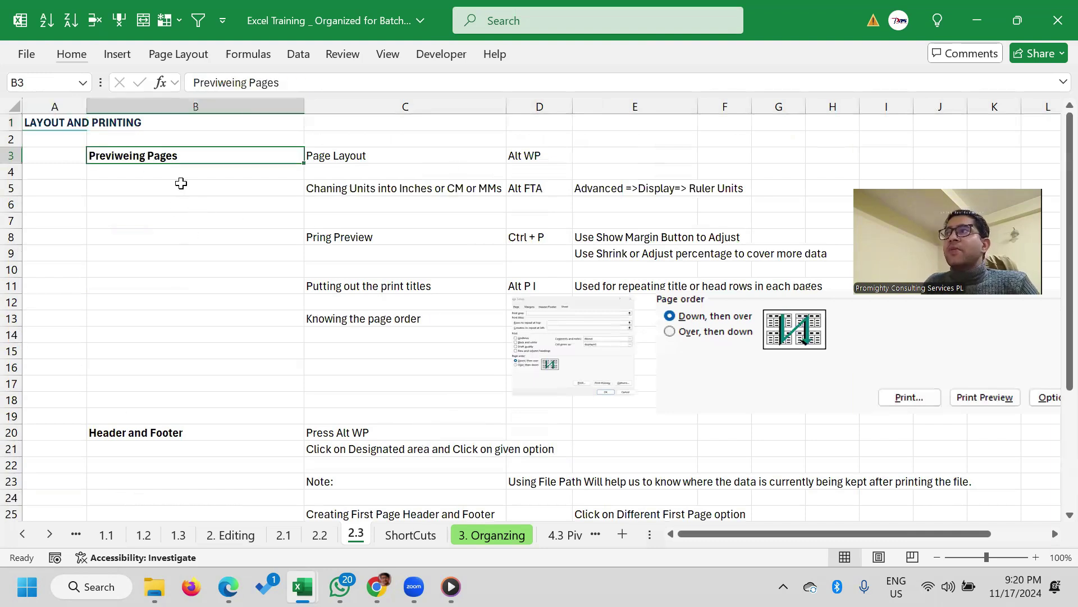
left_click(46, 119)
scroll(205, 356, "down", 1)
scroll(205, 357, "up", 1)
scroll(204, 357, "down", 7)
scroll(203, 359, "up", 6)
scroll(204, 359, "up", 1)
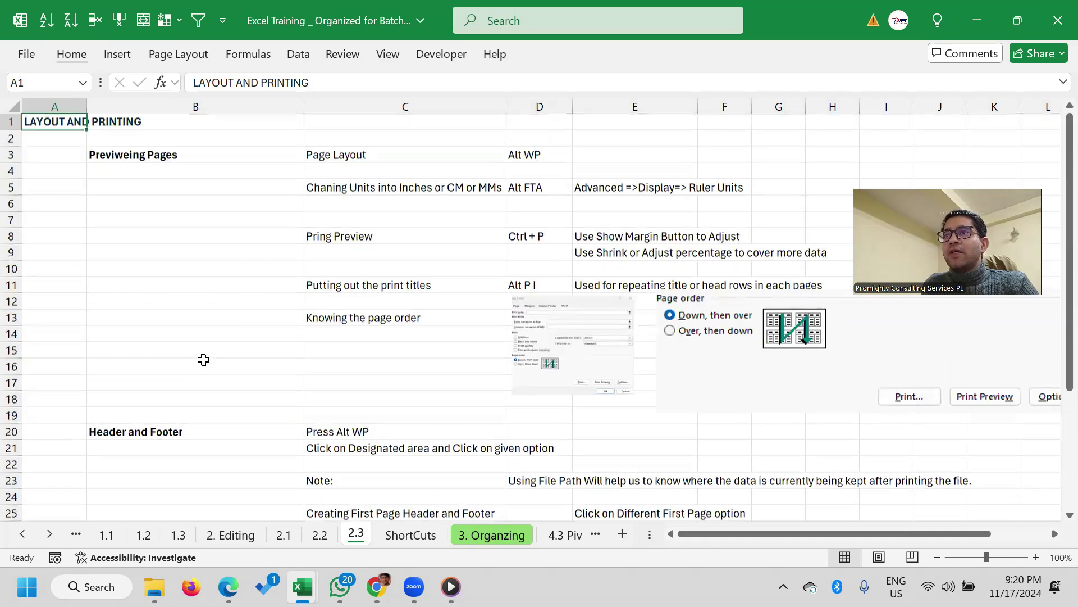
scroll(498, 411, "down", 3)
scroll(499, 411, "down", 1)
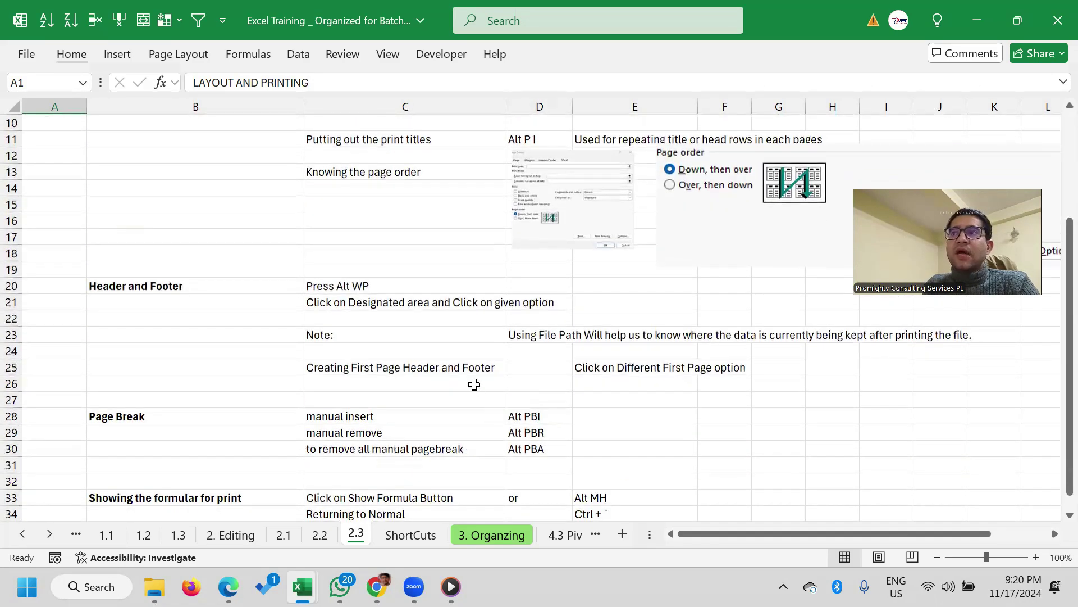
scroll(480, 401, "up", 4)
left_click(125, 159)
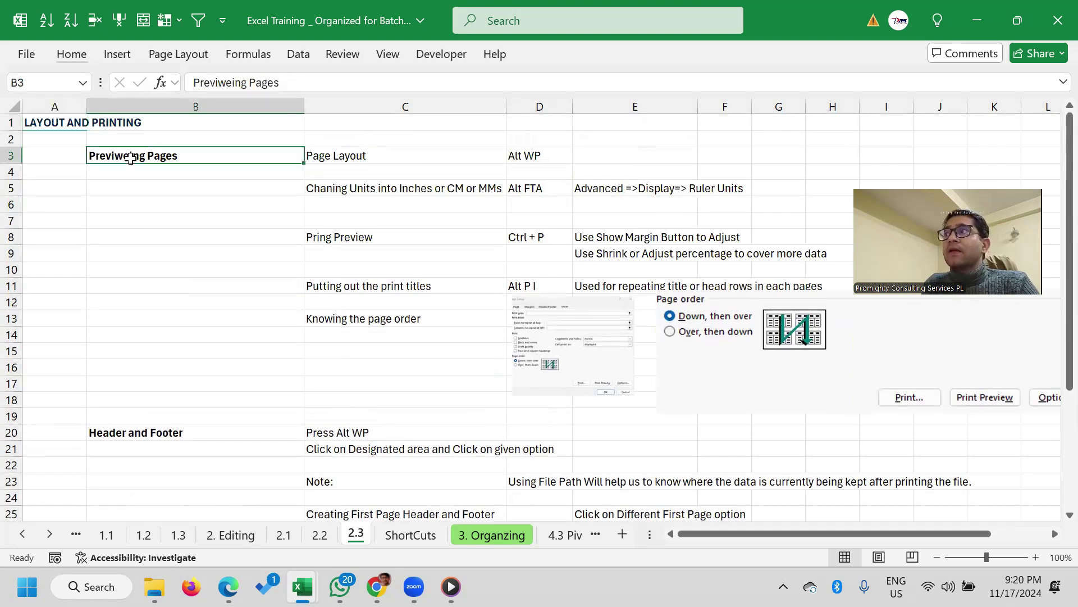
Briefly show the Page Layout ribbon tab, then select cells C3 and D3
left_click(177, 55)
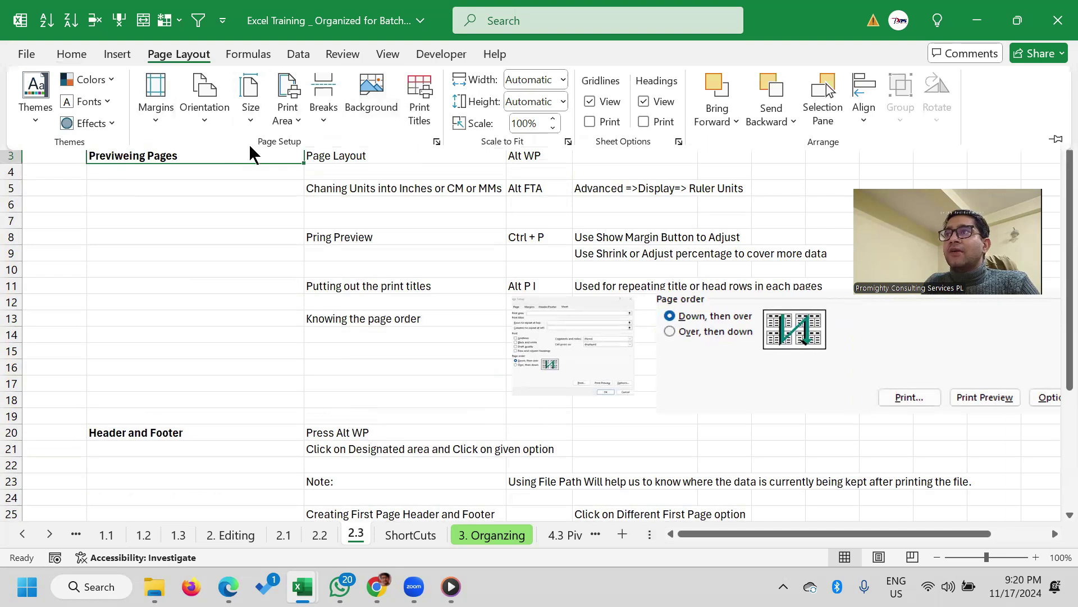
left_click(223, 260)
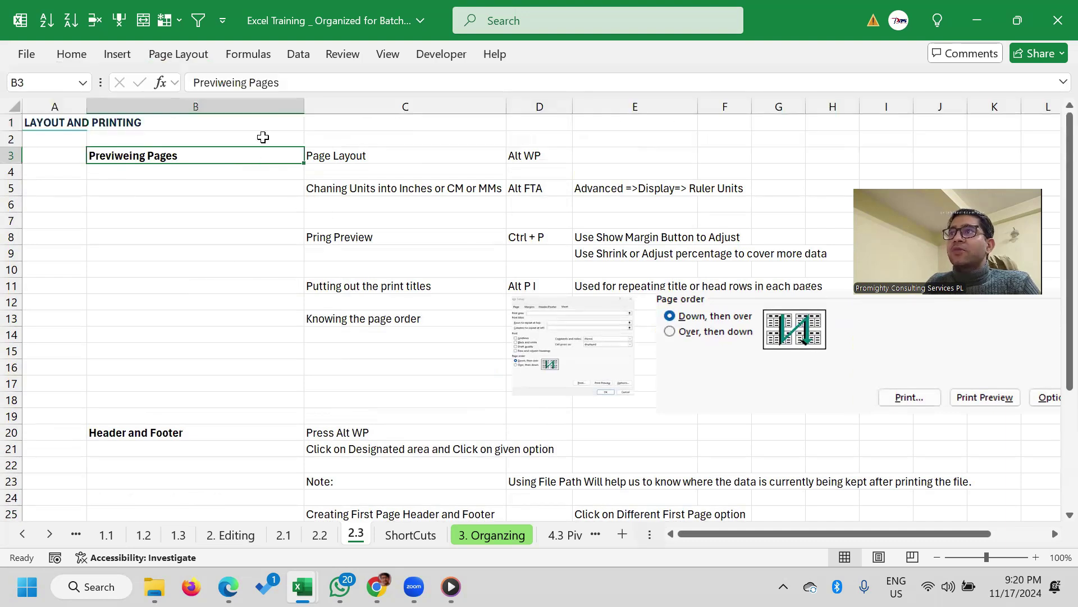
left_click(342, 155)
left_click(545, 160)
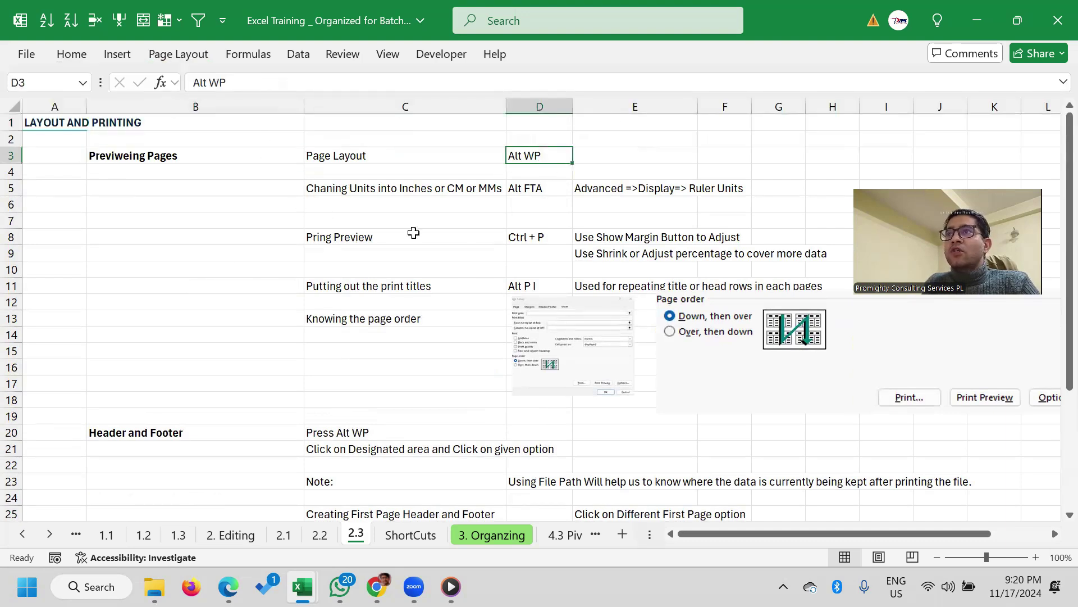
Switch sheet 2.3 to Page Layout view with the Alt, W, P shortcut
key("alt")
key("w")
key("p")
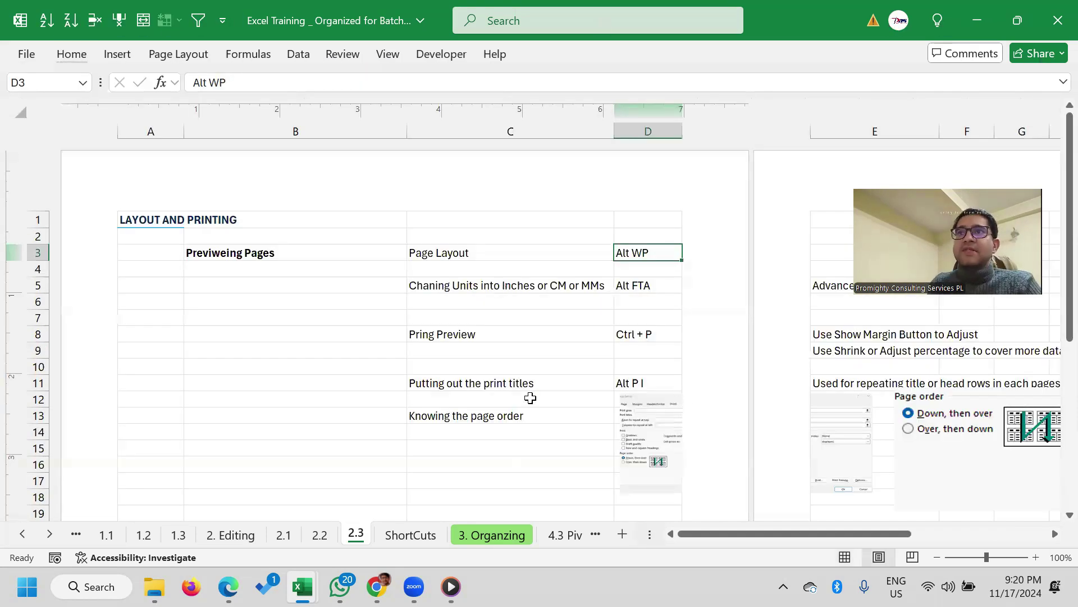
scroll(530, 398, "down", 5)
scroll(529, 397, "down", 6)
scroll(529, 397, "up", 11)
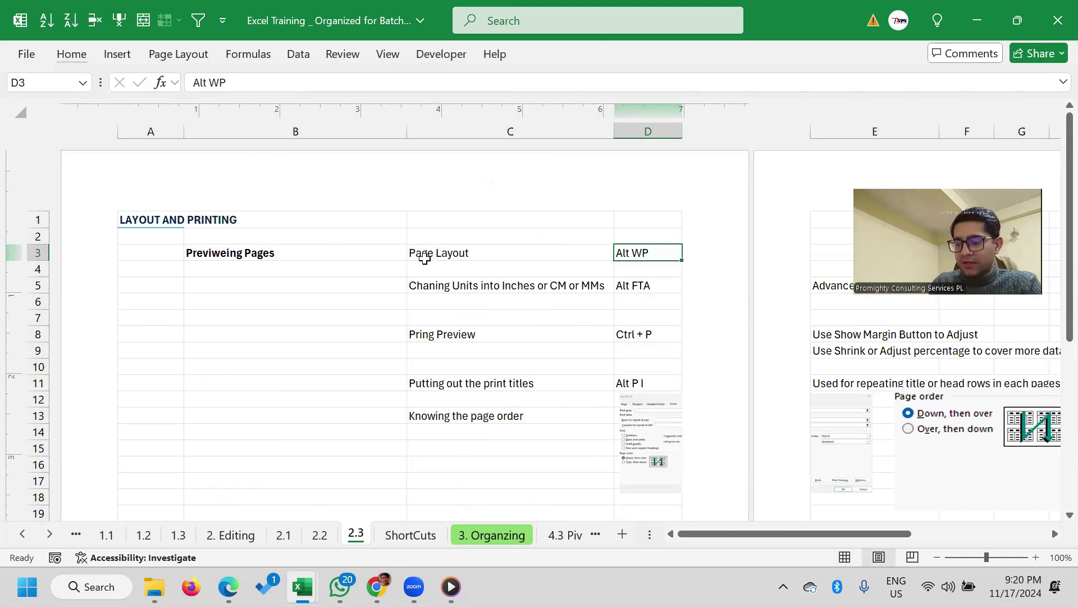
Dismiss the stray Data and View ribbon key tips with Escape
key("alt")
key("a")
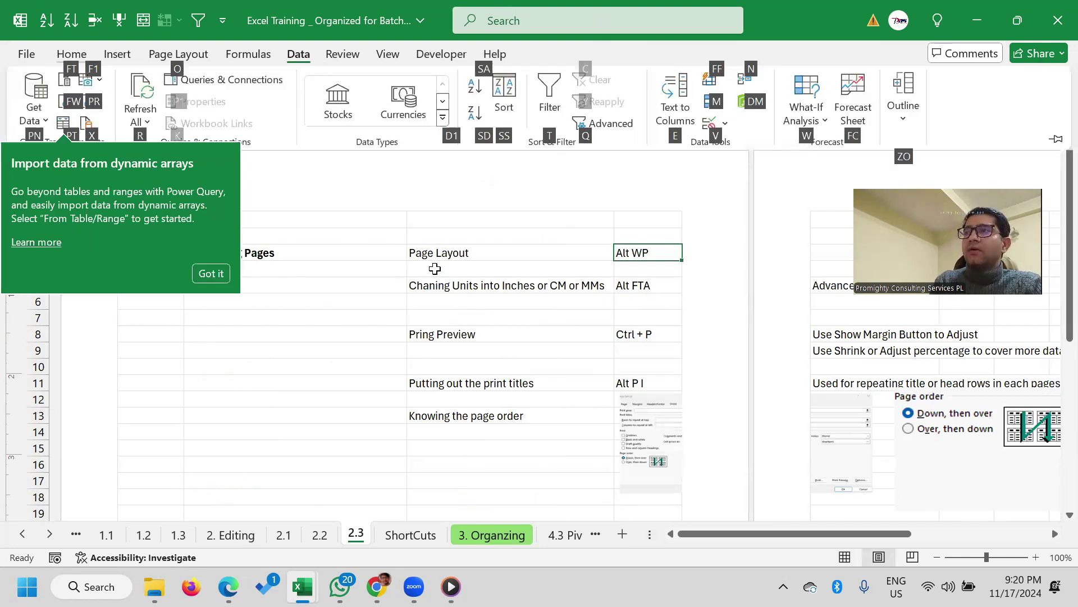
key("Escape")
key("alt")
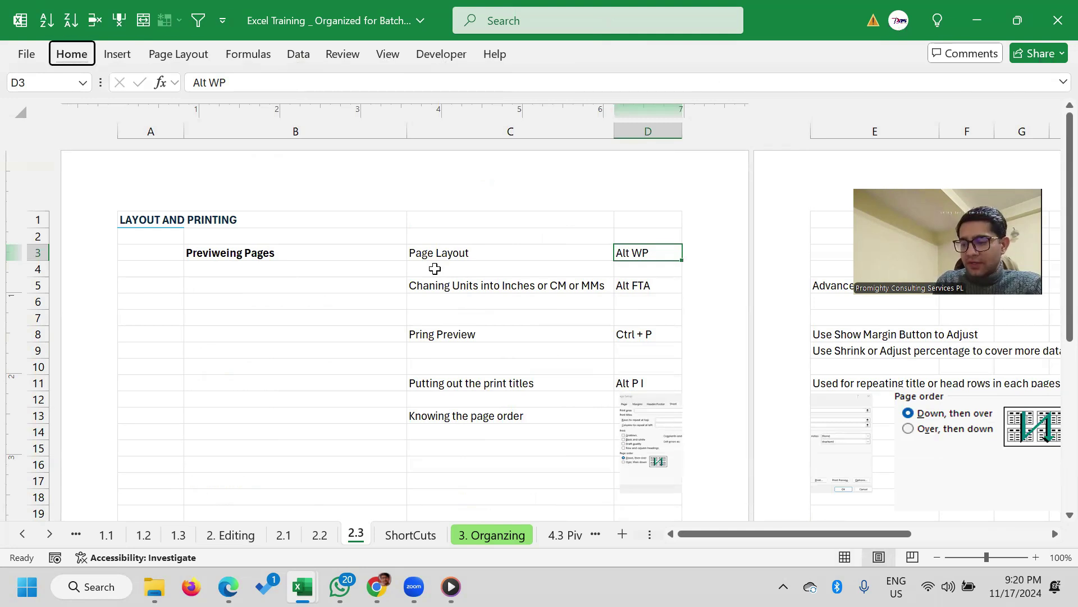
key("w")
key("Escape")
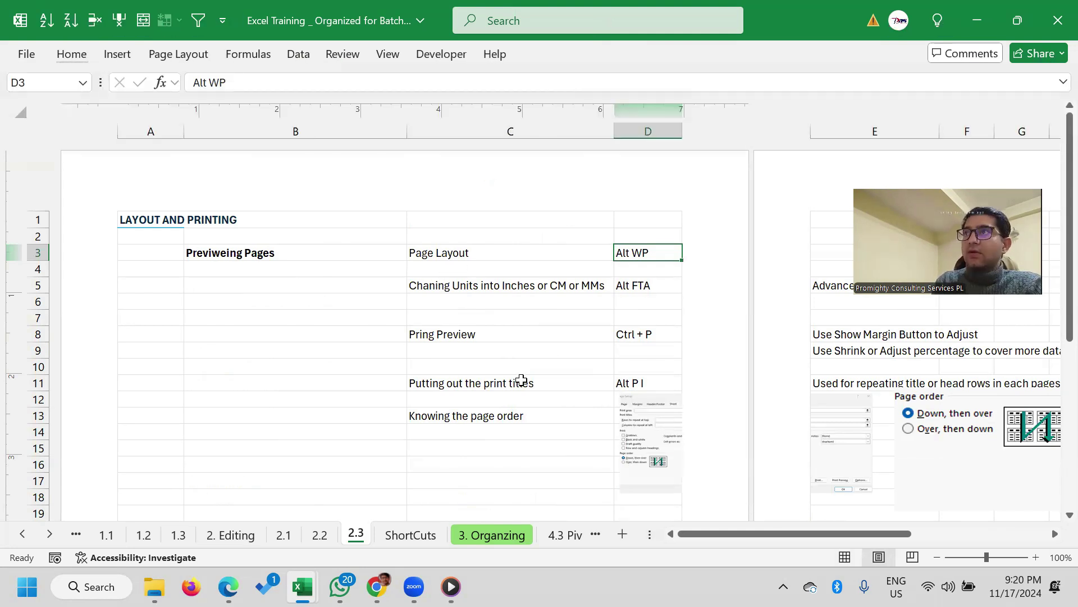
Cycle sheet 2.3 through Page Layout and Page Break Preview, ending in Normal view at D3
left_click(845, 558)
left_click(539, 417)
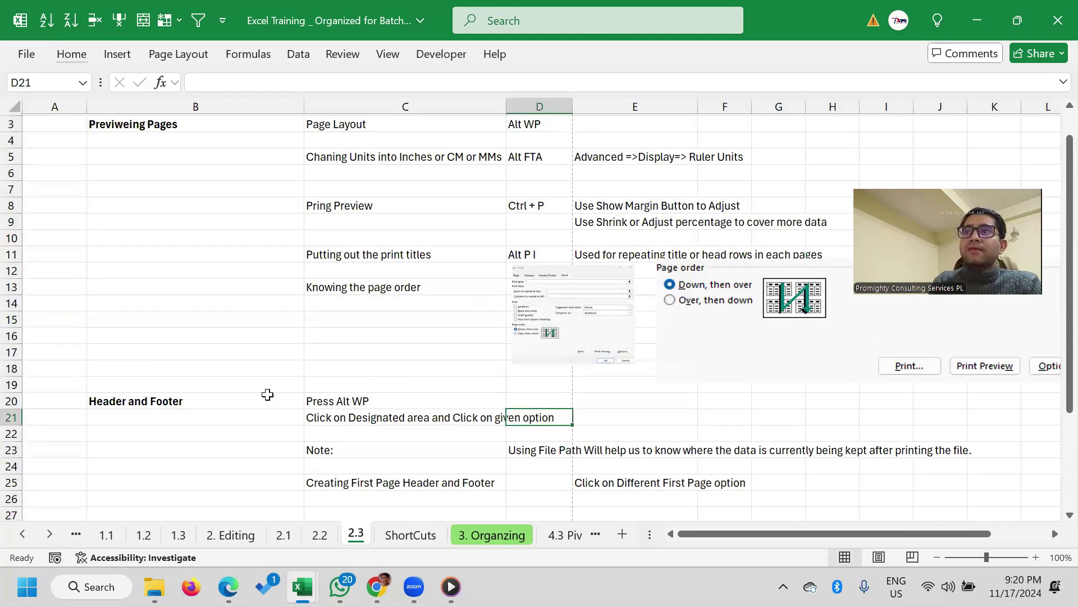
scroll(268, 394, "up", 1)
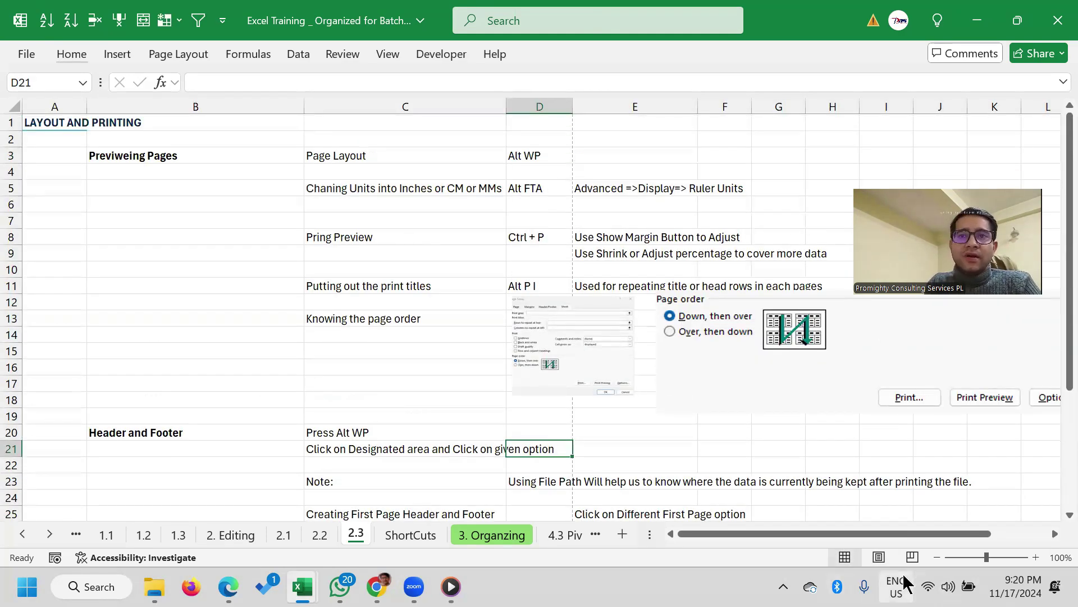
left_click(878, 557)
left_click(913, 559)
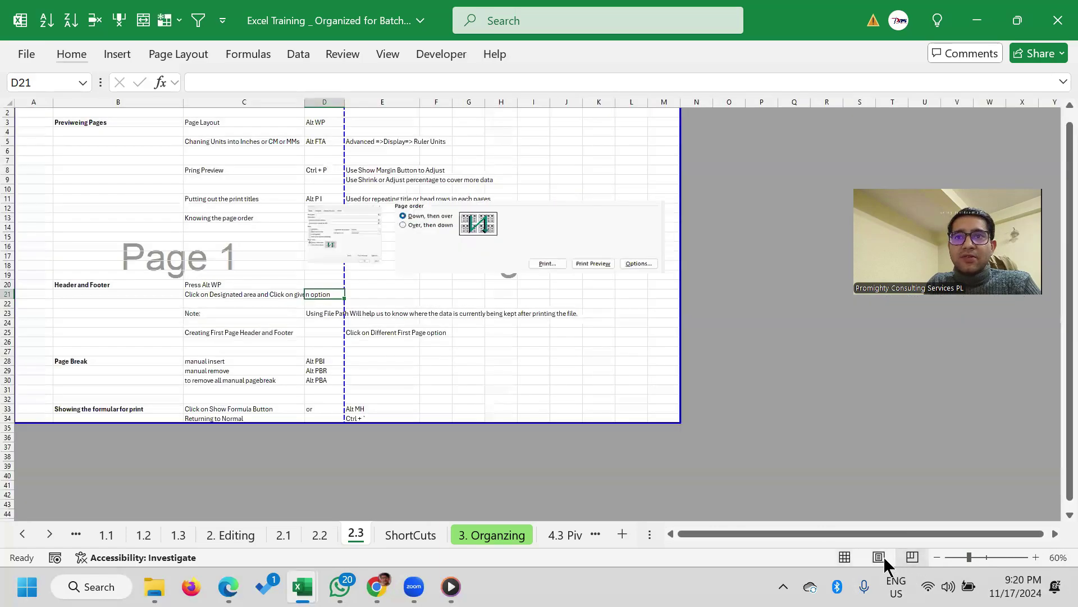
left_click(879, 559)
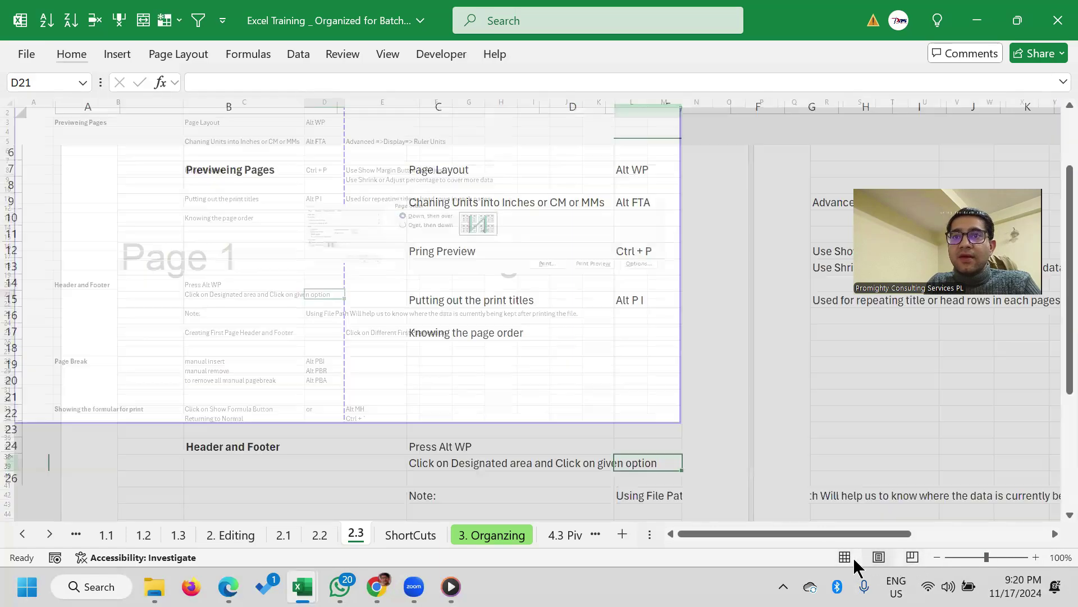
left_click(845, 557)
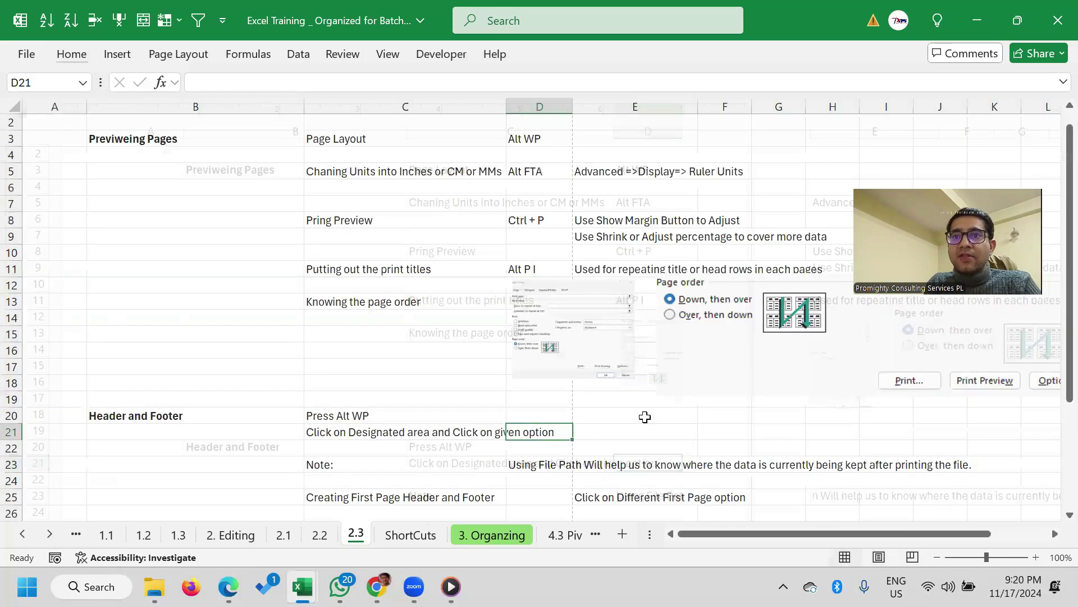
left_click_drag(531, 156, 538, 152)
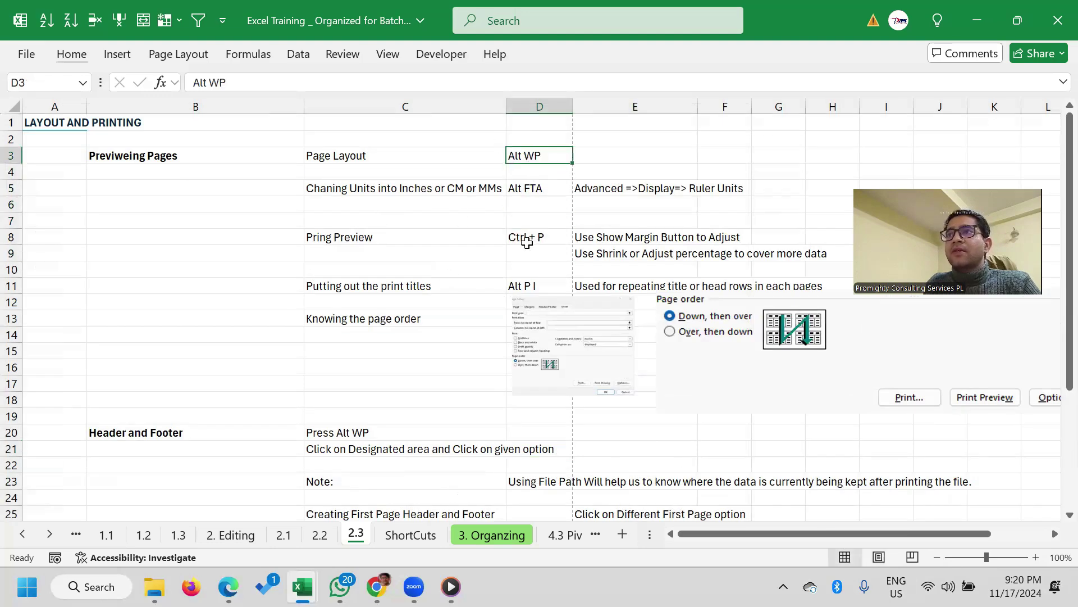
key("ctrl+p")
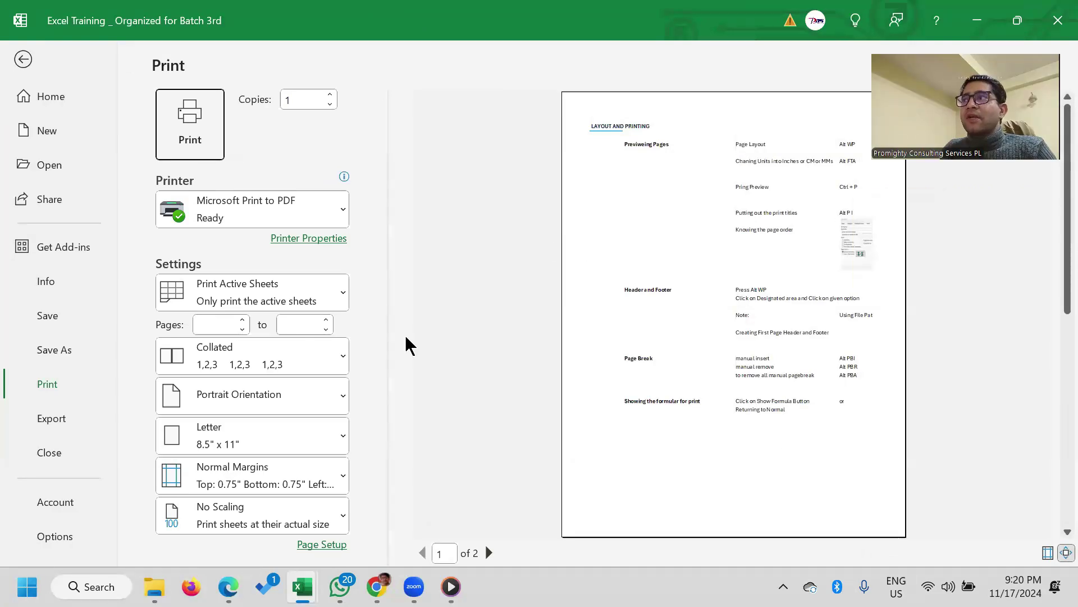
key("Escape")
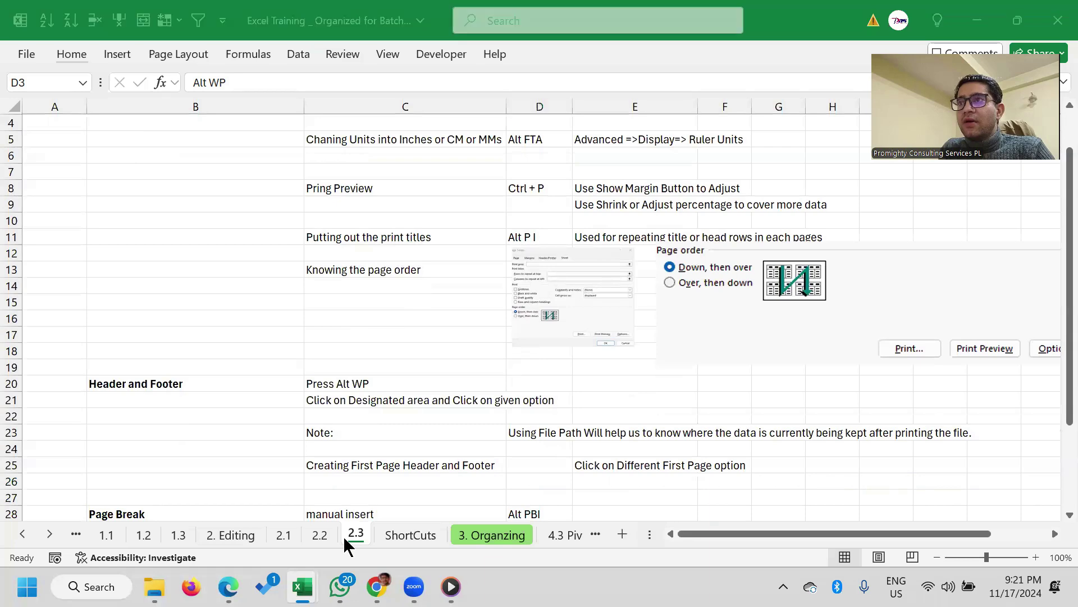
scroll(531, 383, "up", 1)
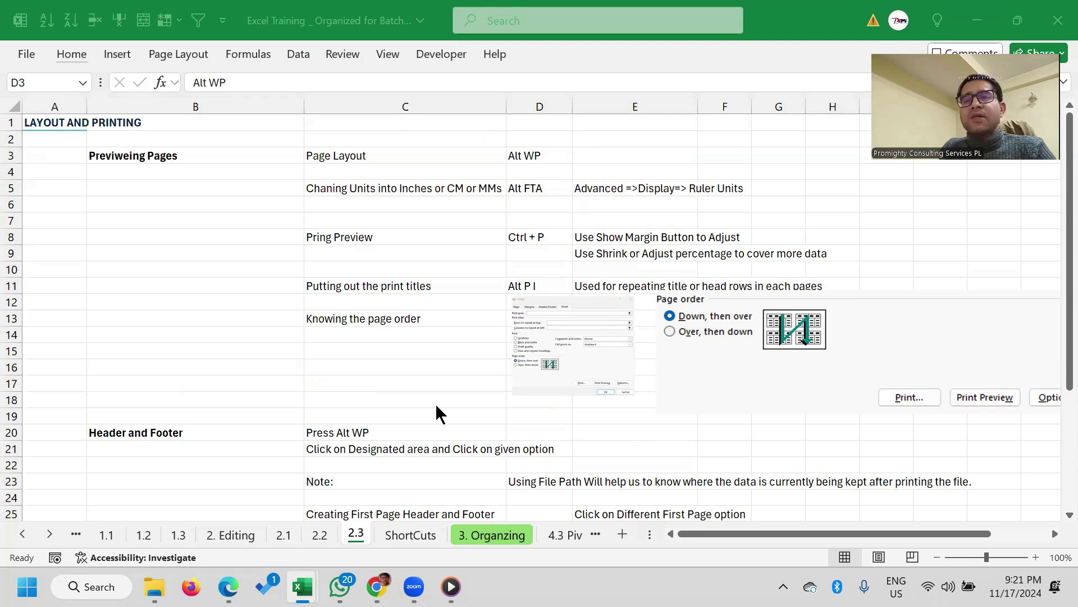
scroll(436, 404, "down", 2)
scroll(433, 406, "down", 4)
scroll(429, 408, "down", 2)
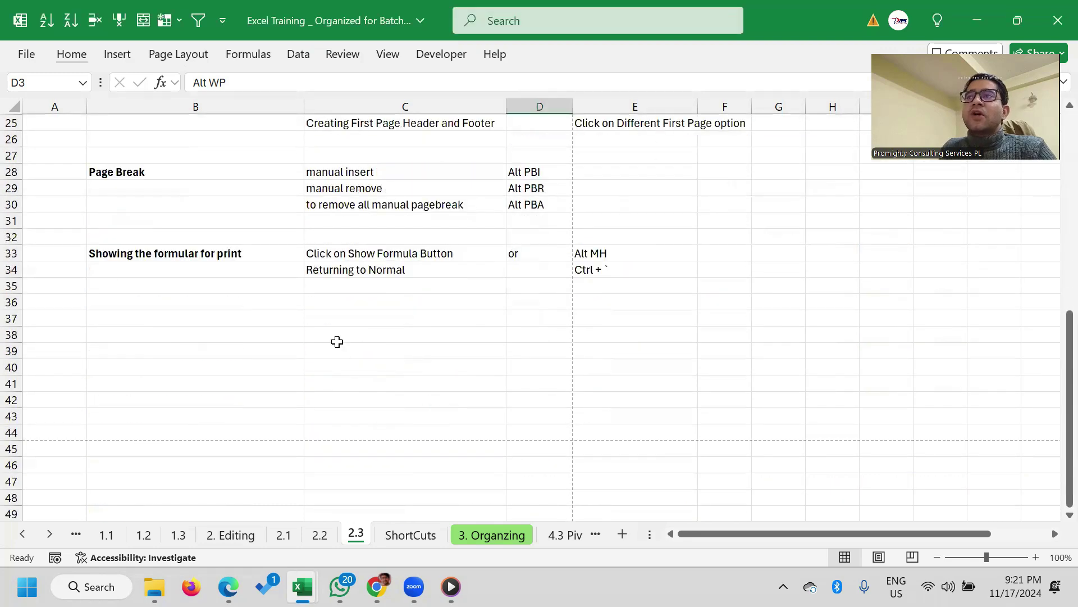
left_click(347, 354)
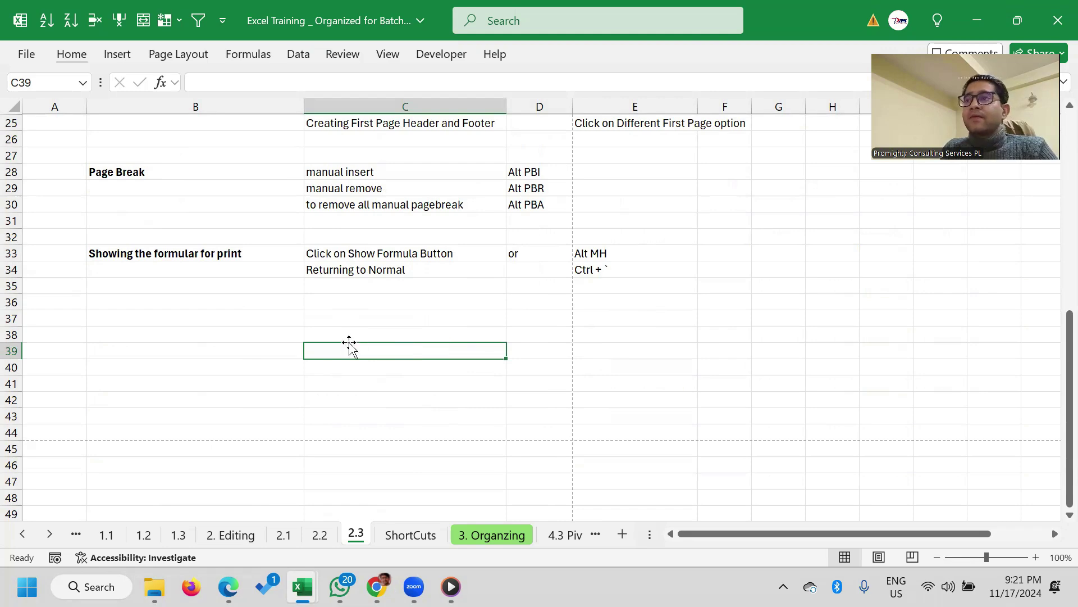
scroll(315, 419, "up", 4)
scroll(299, 423, "up", 4)
left_click(355, 351)
scroll(348, 413, "down", 7)
left_click(341, 355)
left_click(201, 399)
left_click(356, 383)
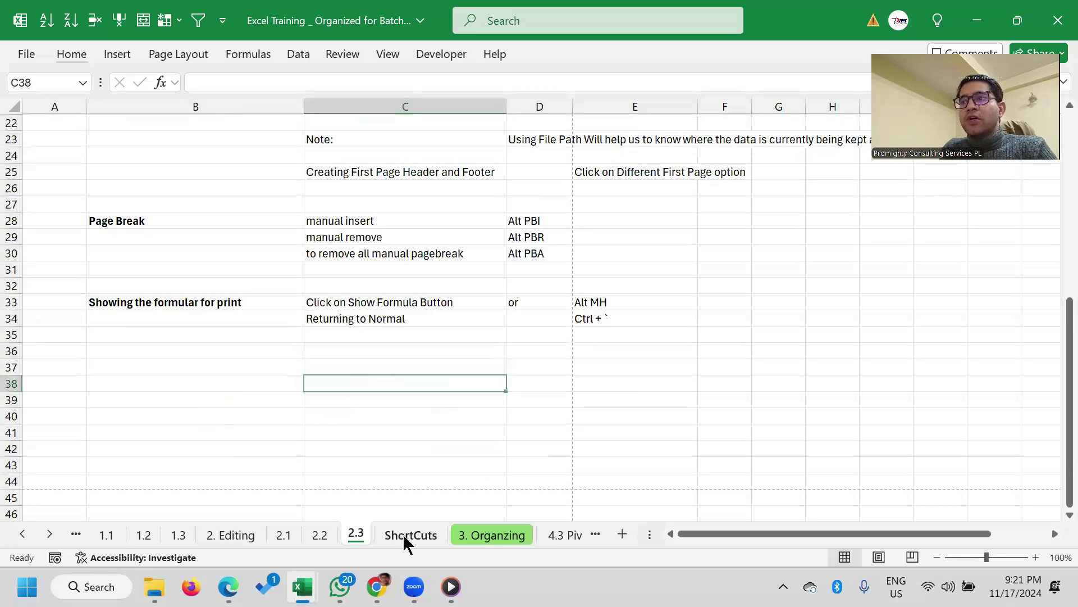
left_click(403, 533)
left_click(356, 534)
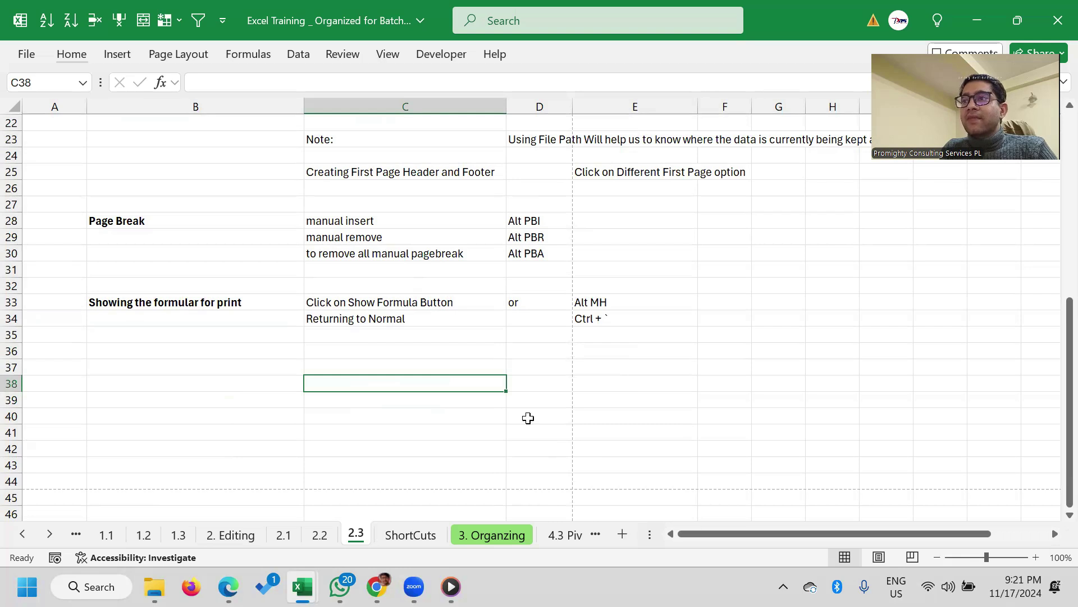
left_click(555, 413)
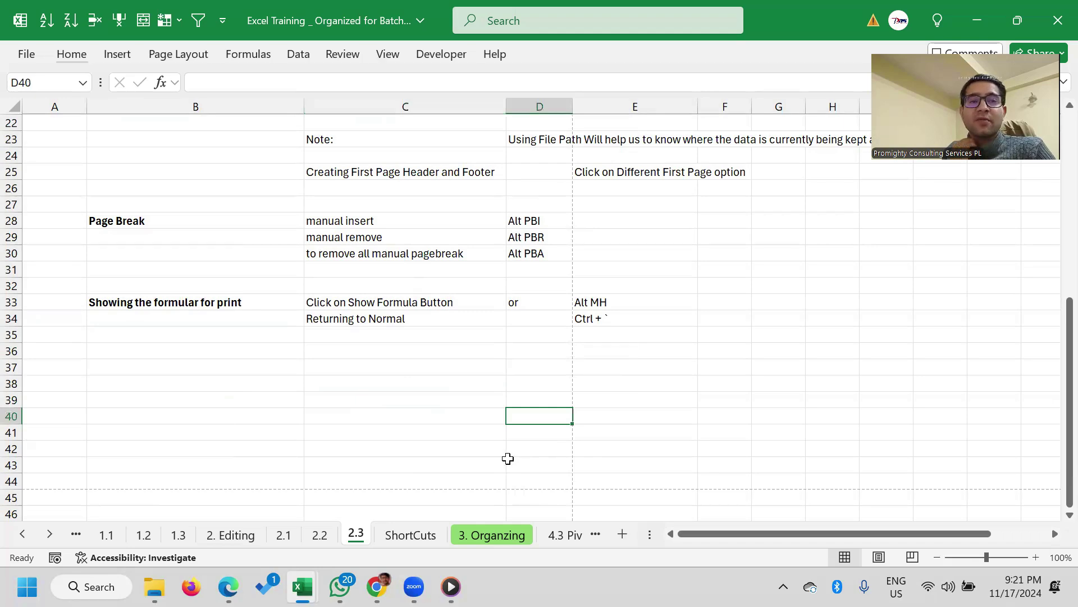
scroll(487, 421, "up", 6)
scroll(484, 418, "up", 1)
scroll(479, 417, "down", 1)
scroll(427, 419, "down", 3)
scroll(373, 421, "down", 2)
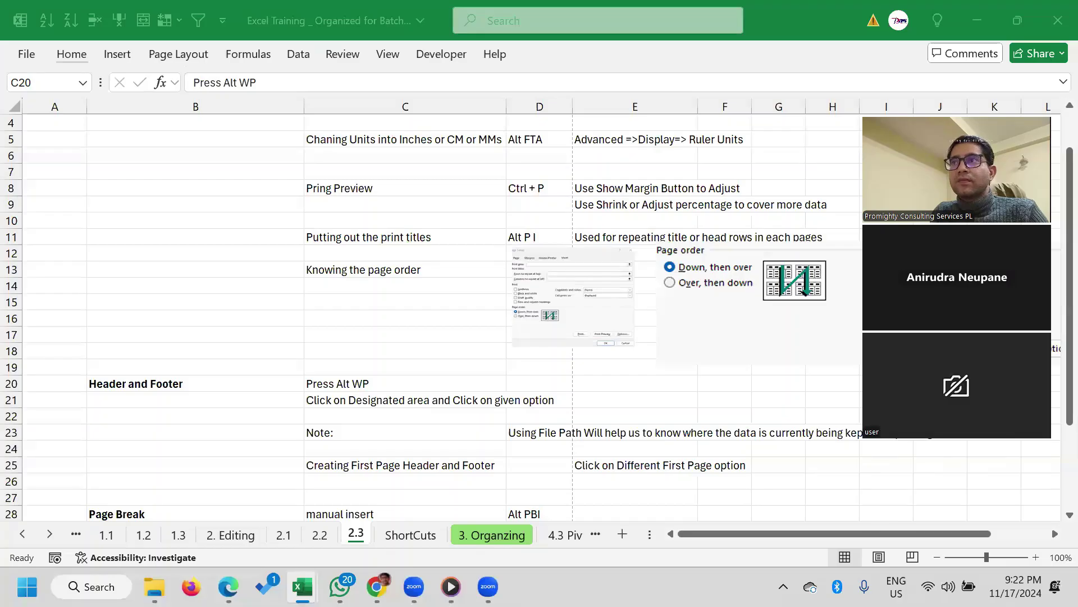
scroll(775, 339, "up", 1)
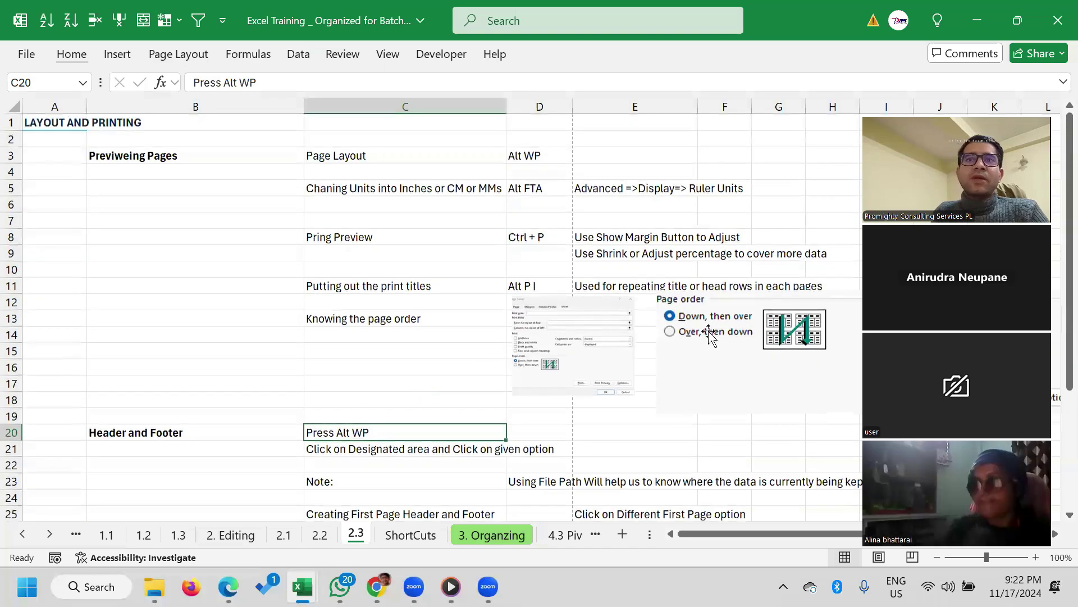
scroll(500, 352, "down", 2)
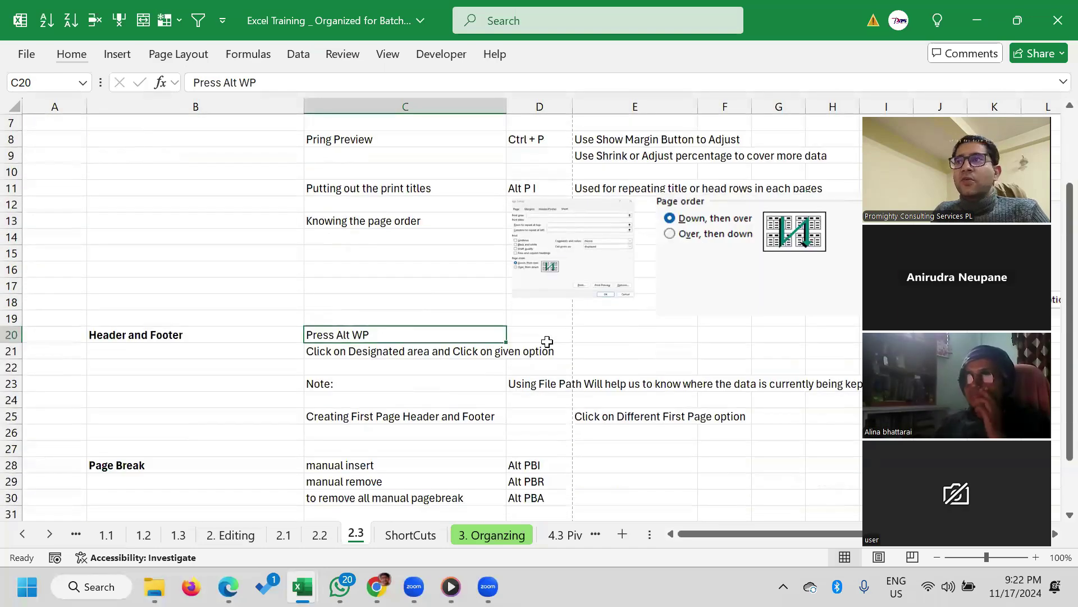
scroll(181, 309, "down", 2)
scroll(356, 493, "up", 4)
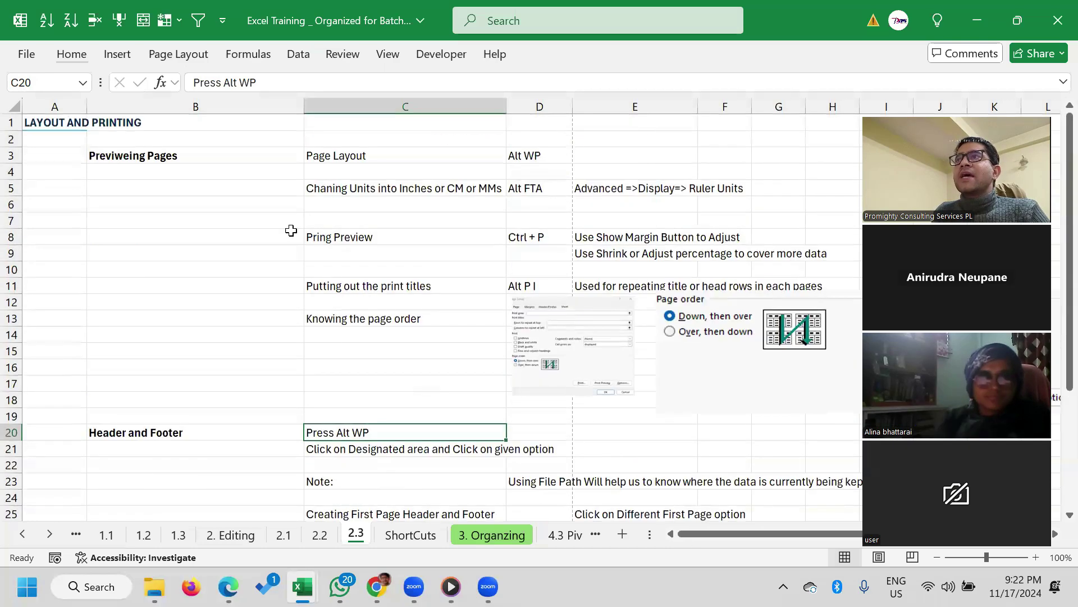
mouse_move(92, 156)
left_mouse_down()
mouse_move(223, 223)
mouse_move(224, 373)
mouse_move(718, 373)
mouse_move(787, 400)
mouse_move(808, 420)
left_mouse_up()
scroll(556, 293, "down", 2)
scroll(345, 291, "down", 2)
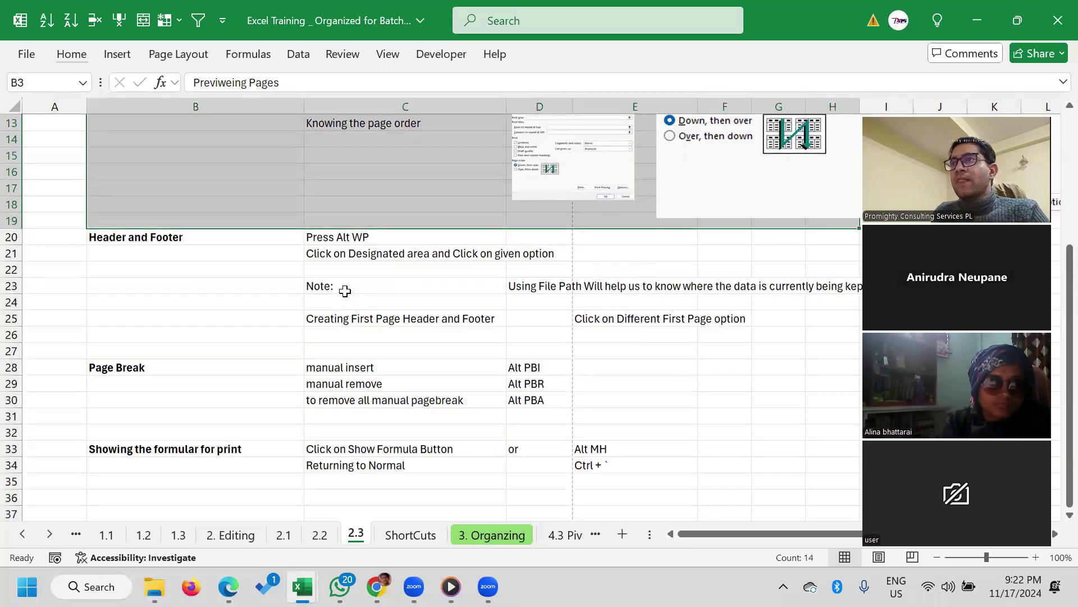
left_click(100, 240)
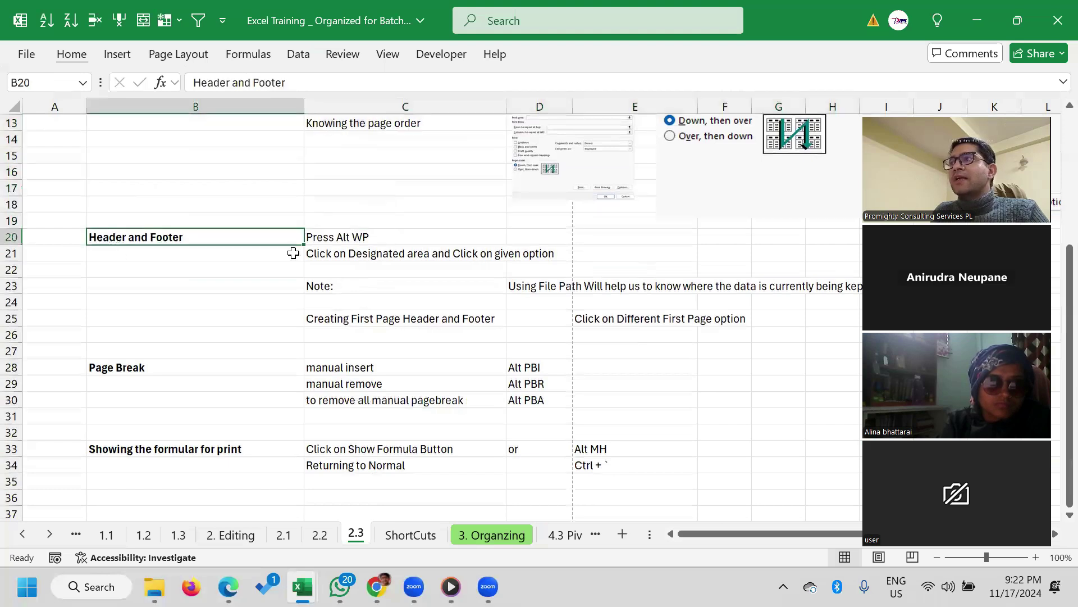
left_click(362, 253)
mouse_move(440, 270)
left_mouse_down()
mouse_move(467, 352)
mouse_move(786, 334)
left_mouse_up()
mouse_move(359, 233)
left_mouse_down()
mouse_move(562, 320)
mouse_move(861, 350)
left_mouse_up()
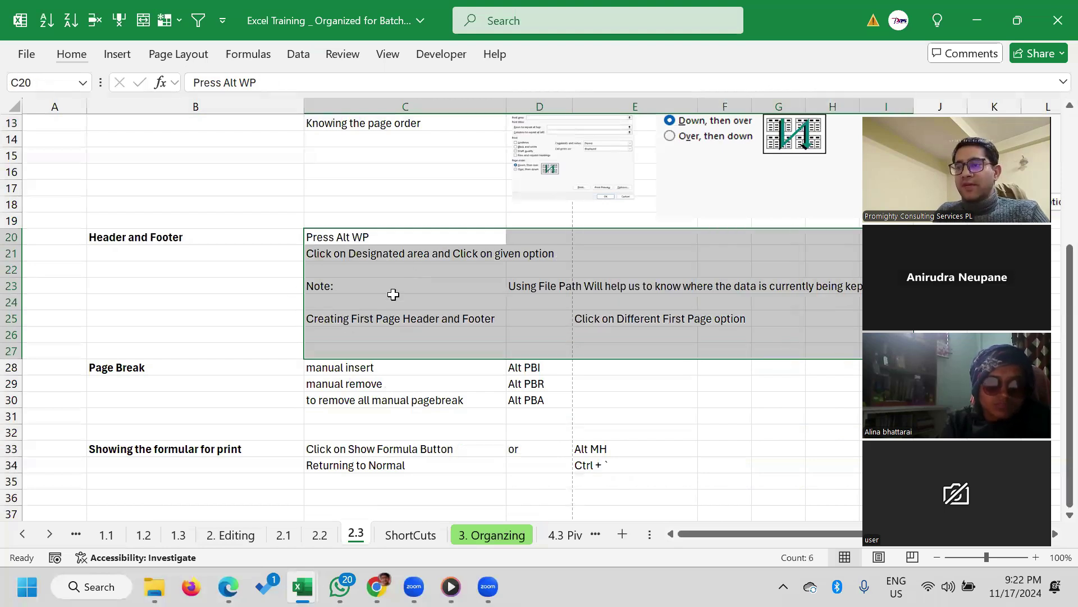
key("alt")
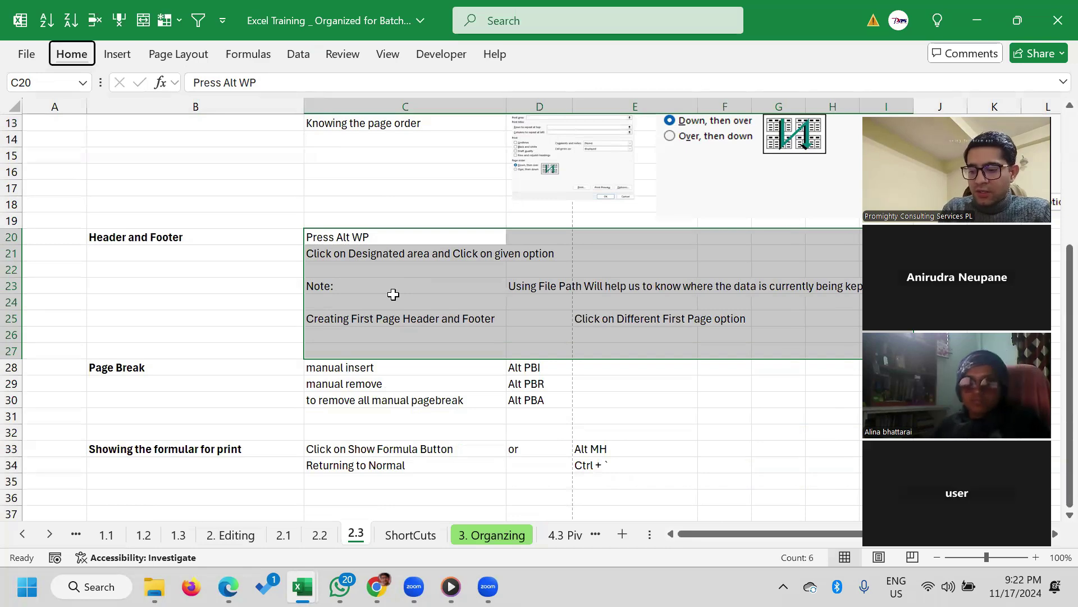
Switch to Page Layout view and step through the header's left, centre and right sections
key("w")
key("p")
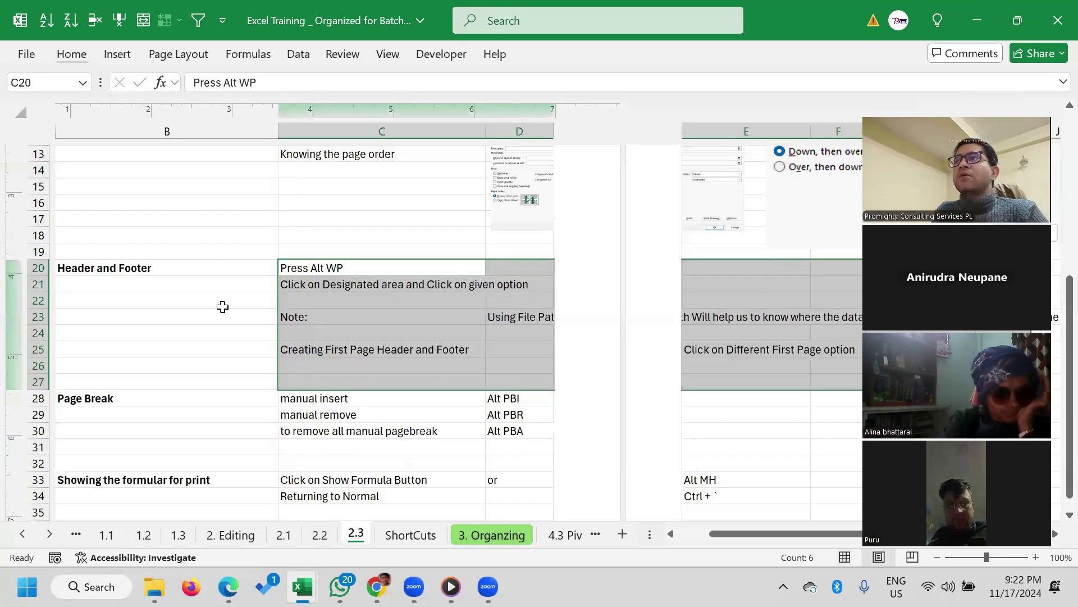
scroll(222, 306, "up", 5)
left_click(234, 185)
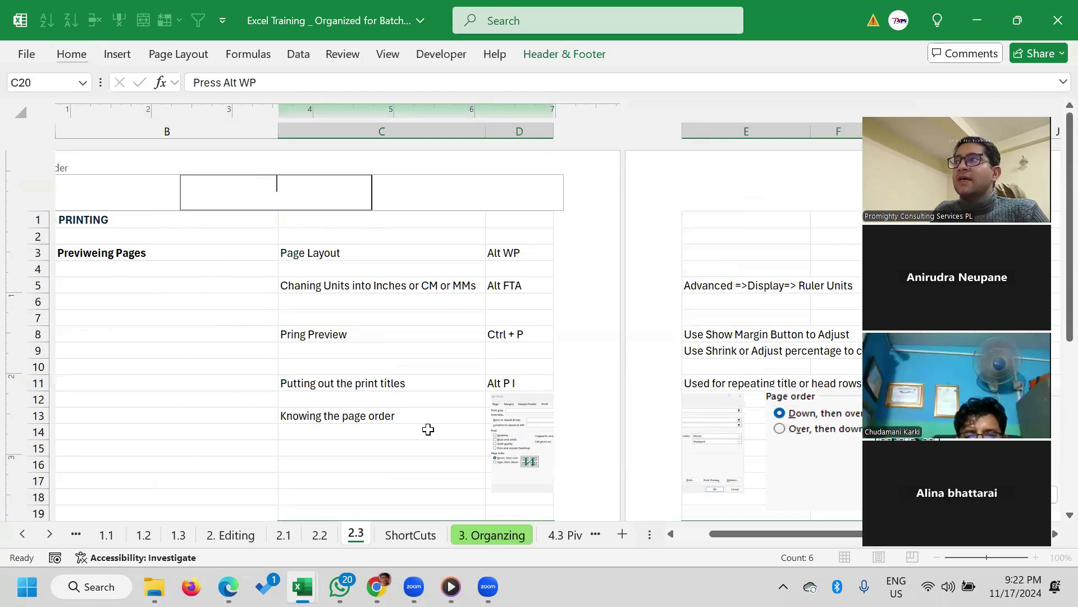
left_click_drag(754, 533, 720, 534)
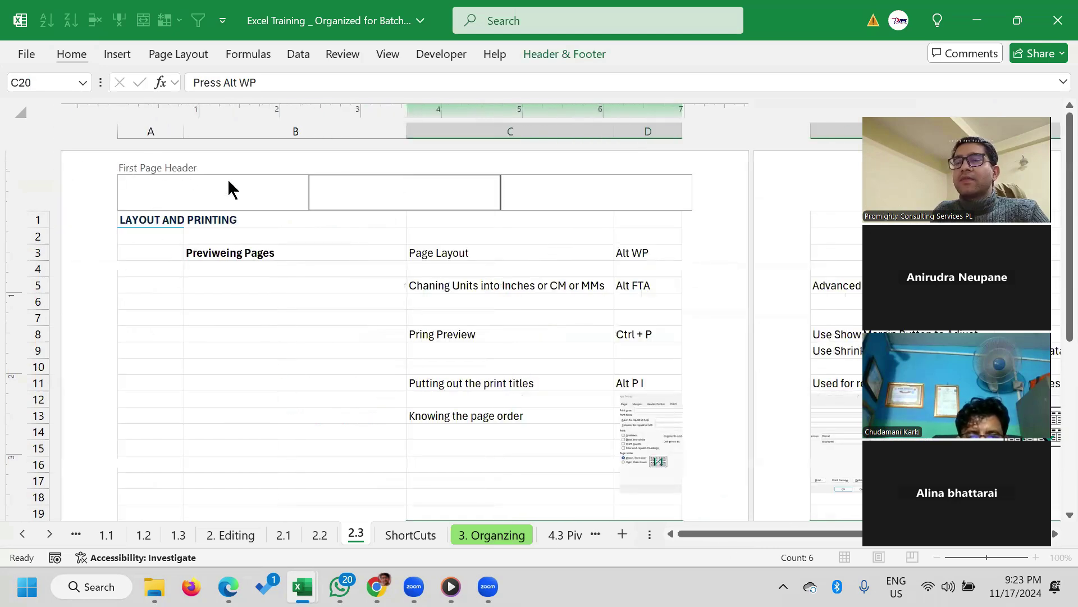
left_click(622, 189)
key("Tab")
key("Tab")
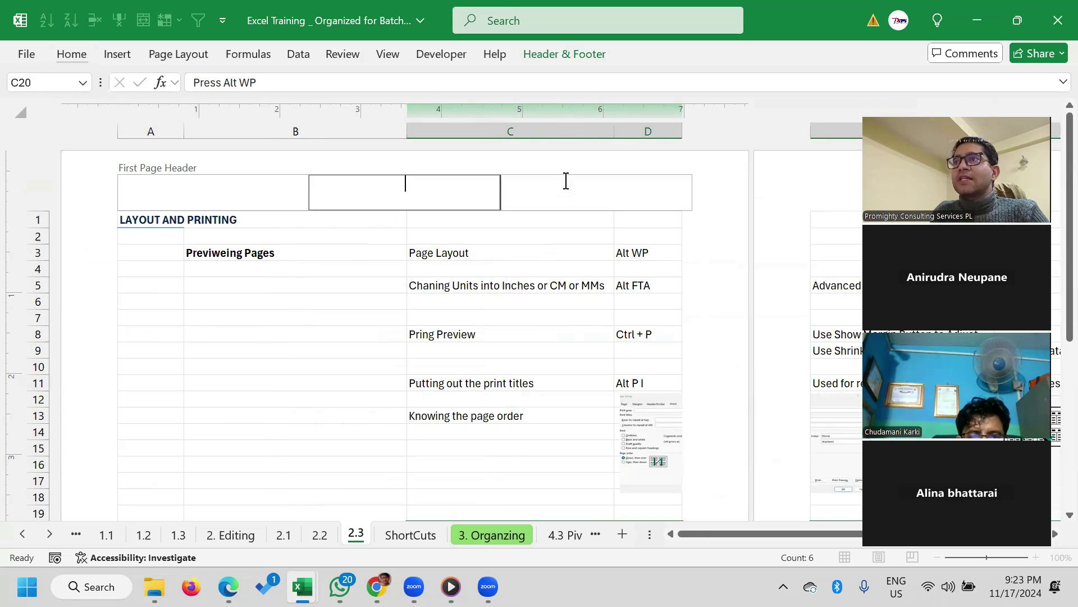
key("Tab")
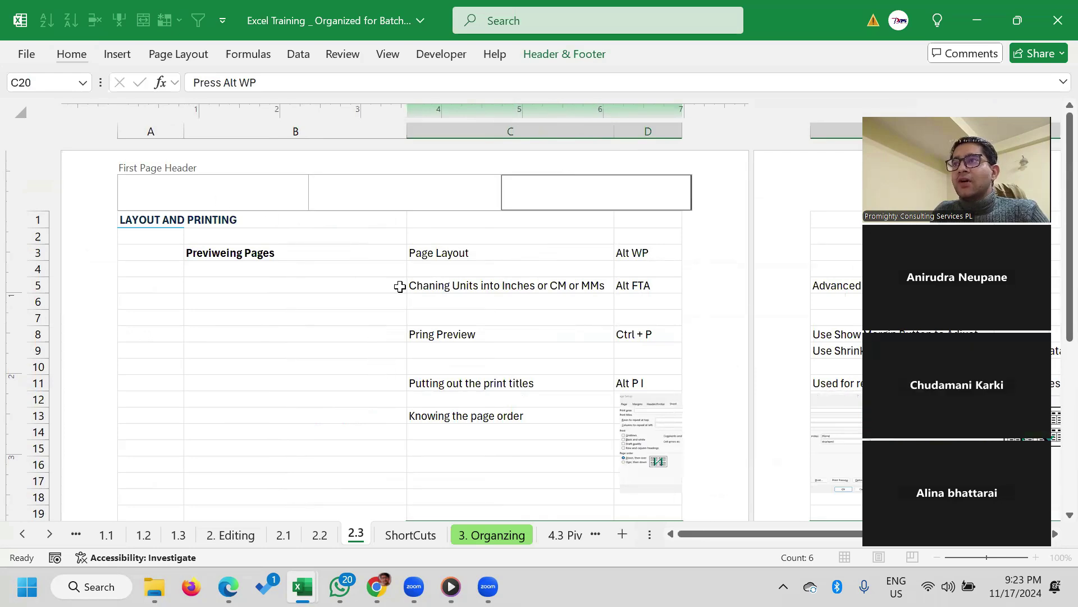
Inspect the footer area, then place the cursor in the First Page Header's left section
scroll(1054, 262, "down", 3)
scroll(1055, 326, "down", 4)
scroll(254, 445, "down", 6)
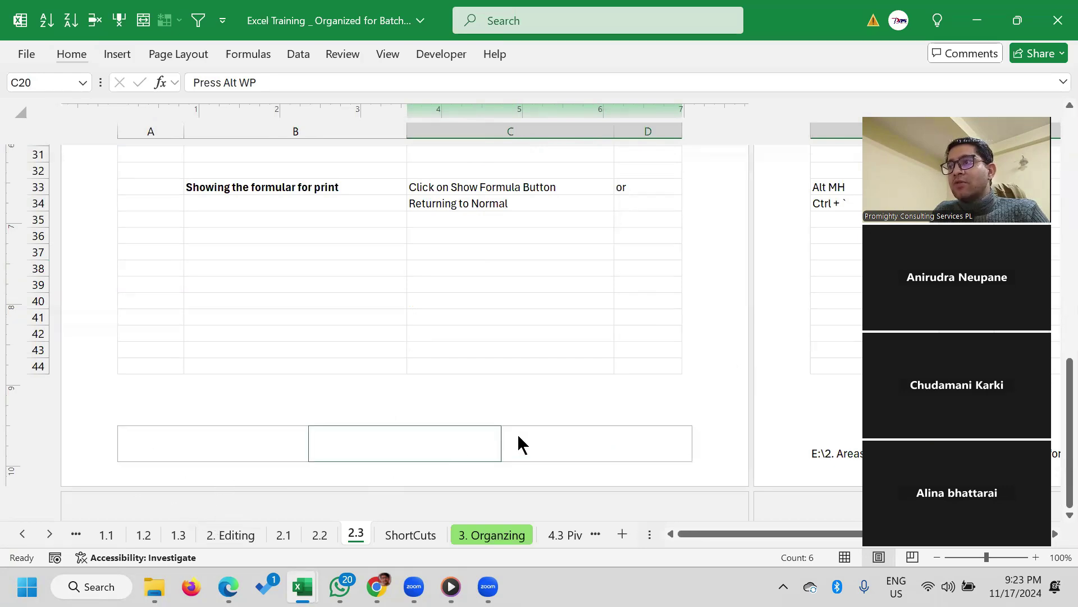
scroll(408, 467, "up", 3)
scroll(369, 418, "up", 8)
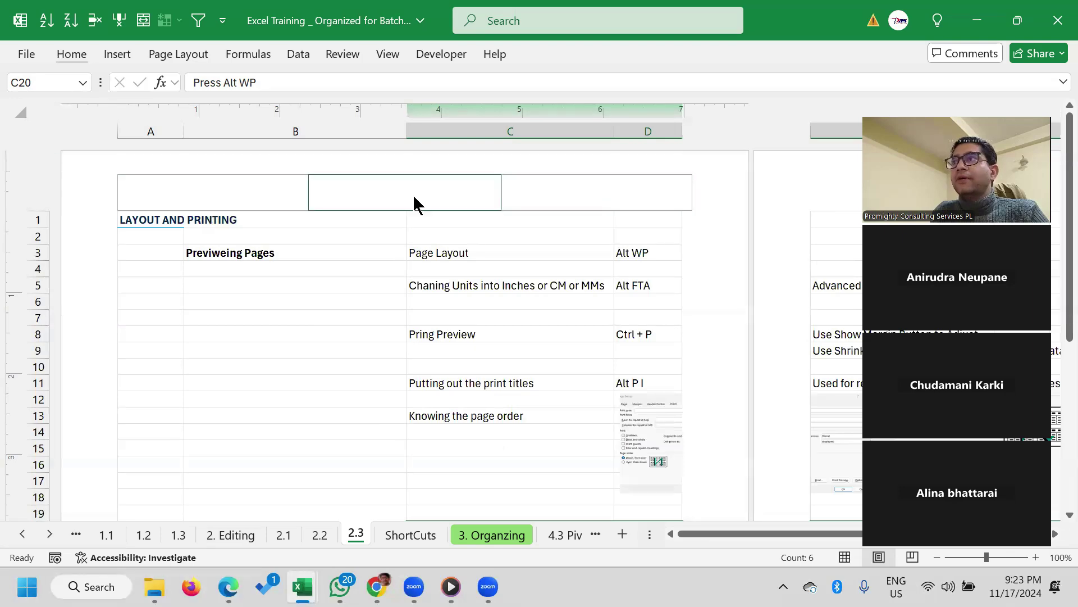
scroll(415, 205, "down", 2)
scroll(409, 423, "down", 8)
scroll(383, 411, "down", 5)
scroll(381, 408, "up", 4)
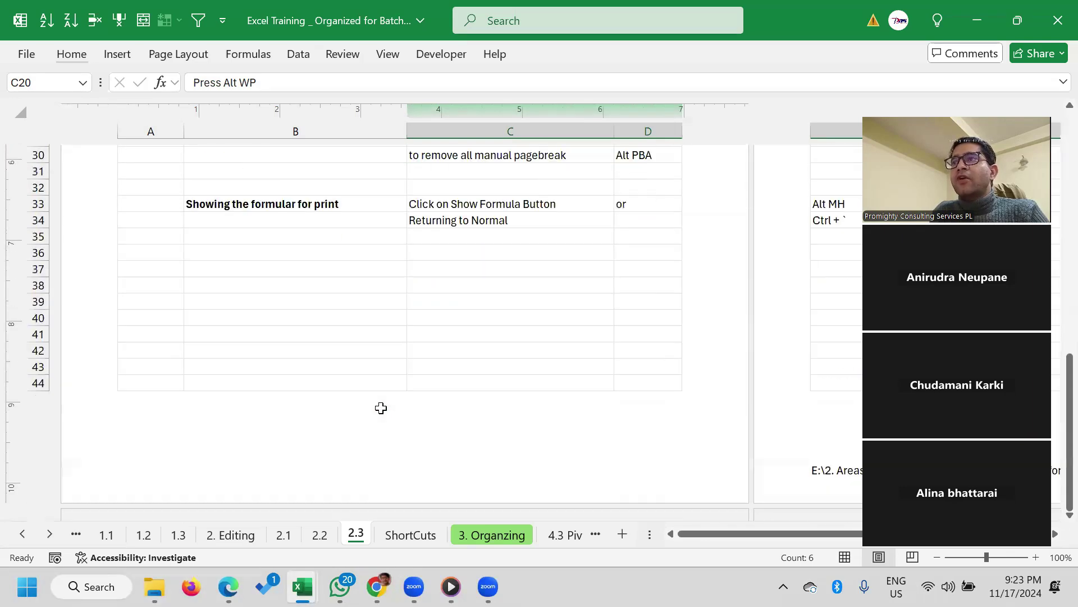
scroll(461, 404, "up", 5)
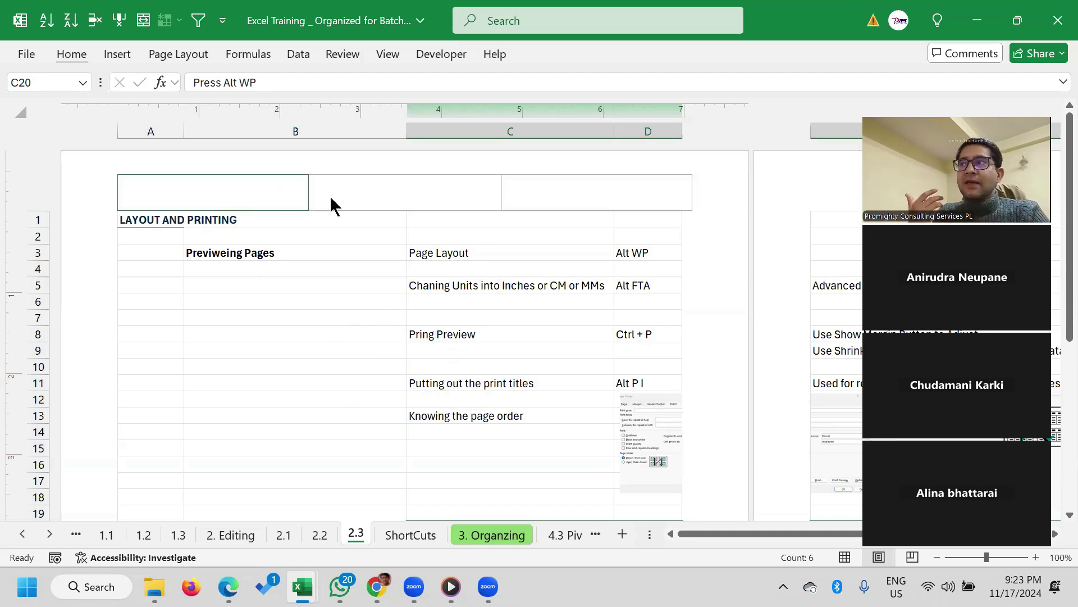
scroll(466, 297, "down", 8)
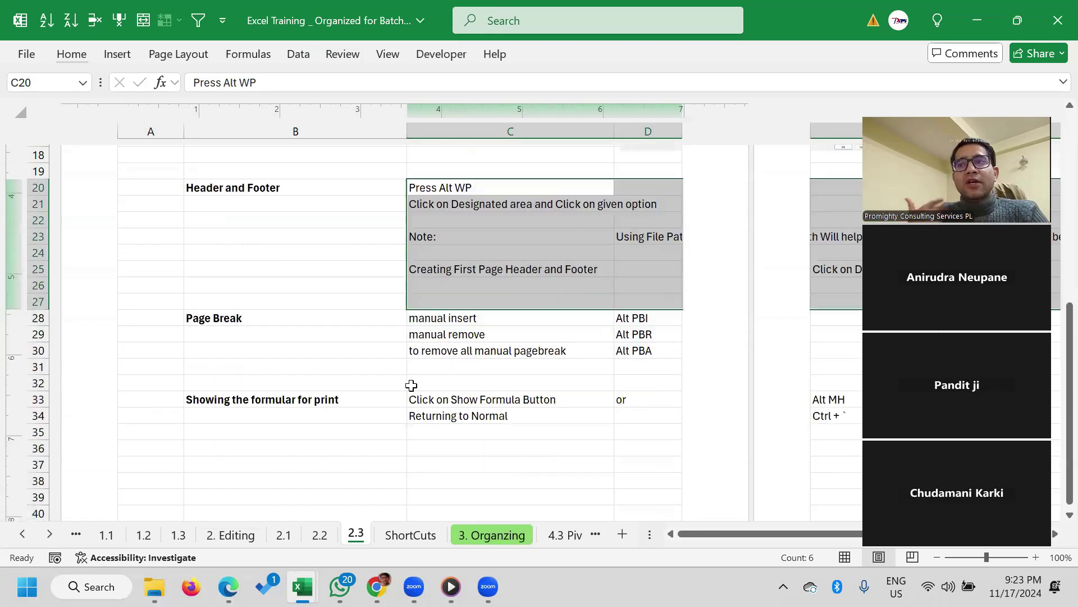
scroll(412, 385, "down", 5)
scroll(506, 382, "up", 2)
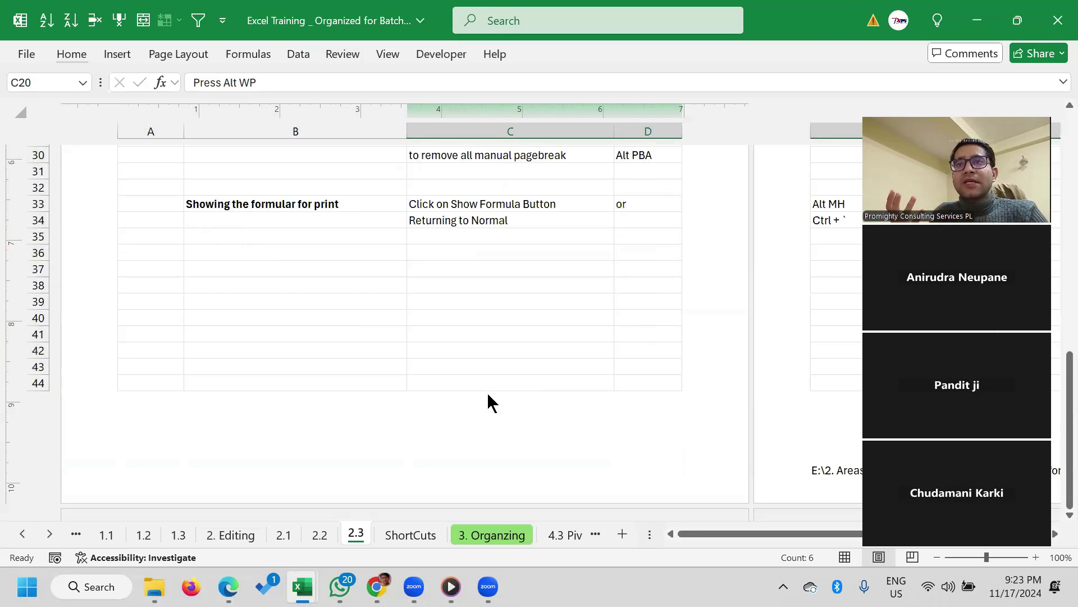
scroll(472, 388, "down", 3)
scroll(471, 384, "up", 1)
scroll(471, 384, "up", 5)
scroll(470, 387, "up", 7)
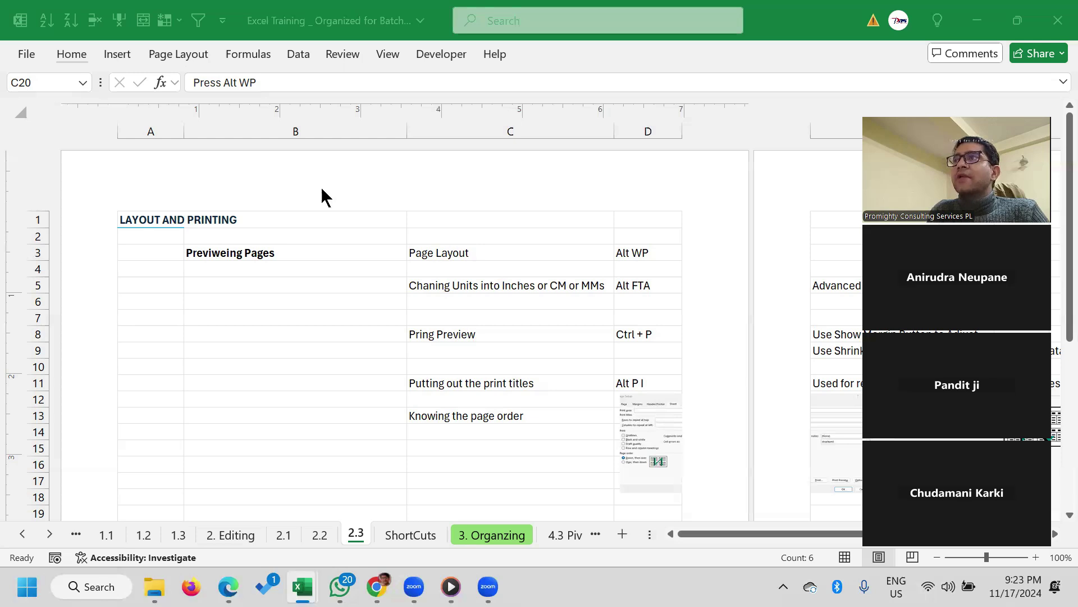
left_click(170, 191)
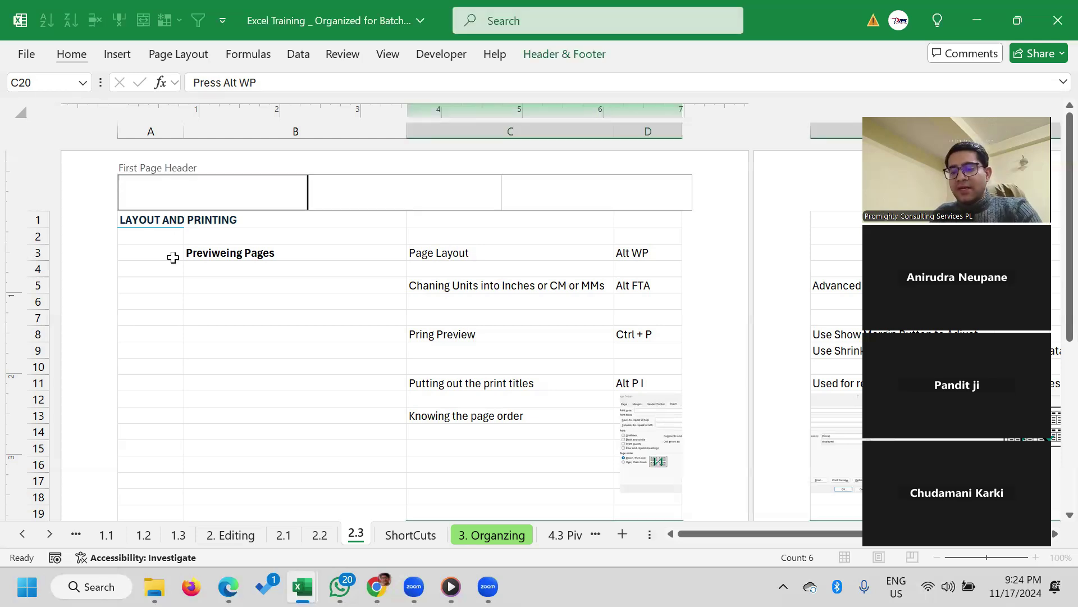
Type Excel-Training, Evening and the trainer's name into the first page header's three sections
type("E")
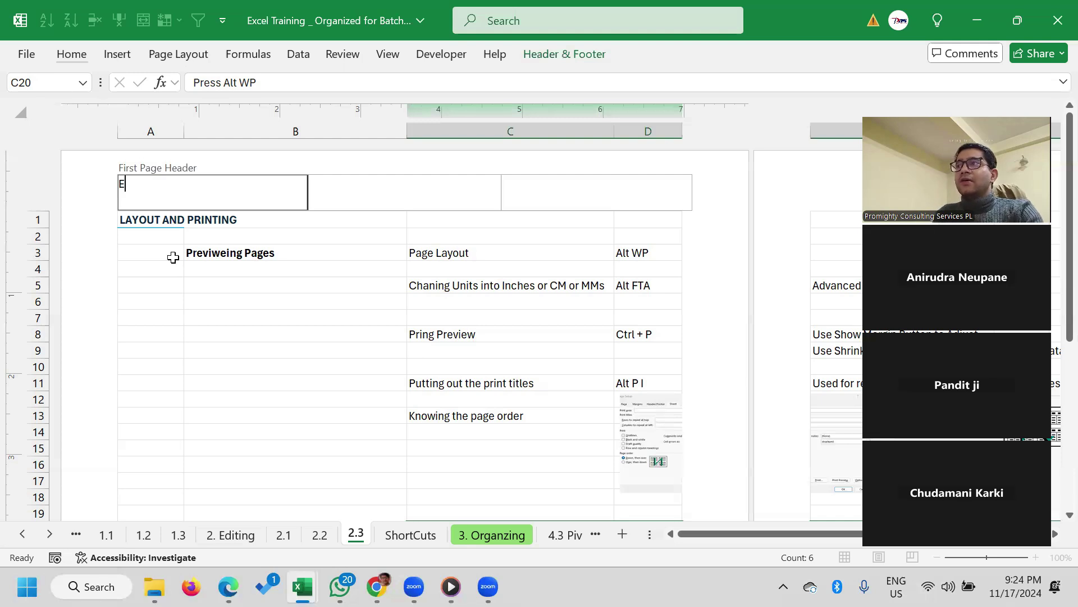
type("xcel-Training")
left_click(377, 196)
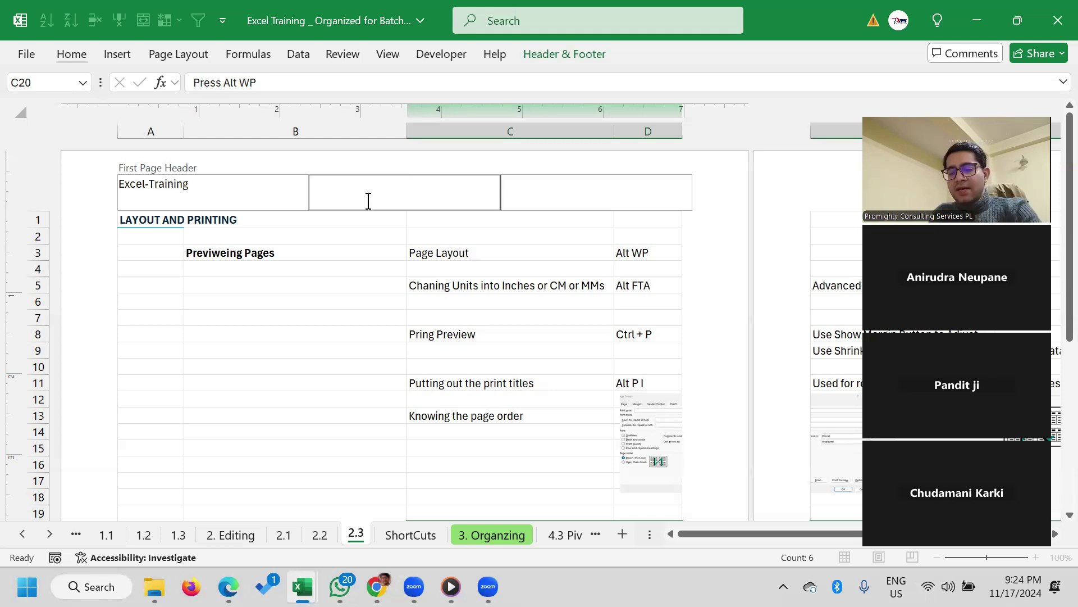
type("Evening")
key("Tab")
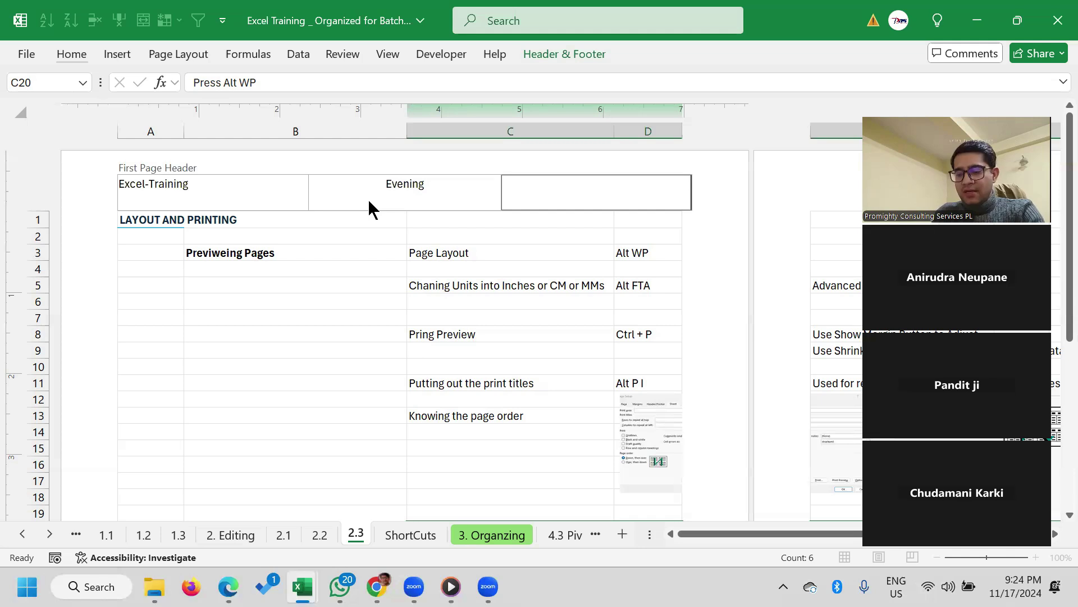
type("CA Pravesh")
left_click(709, 297)
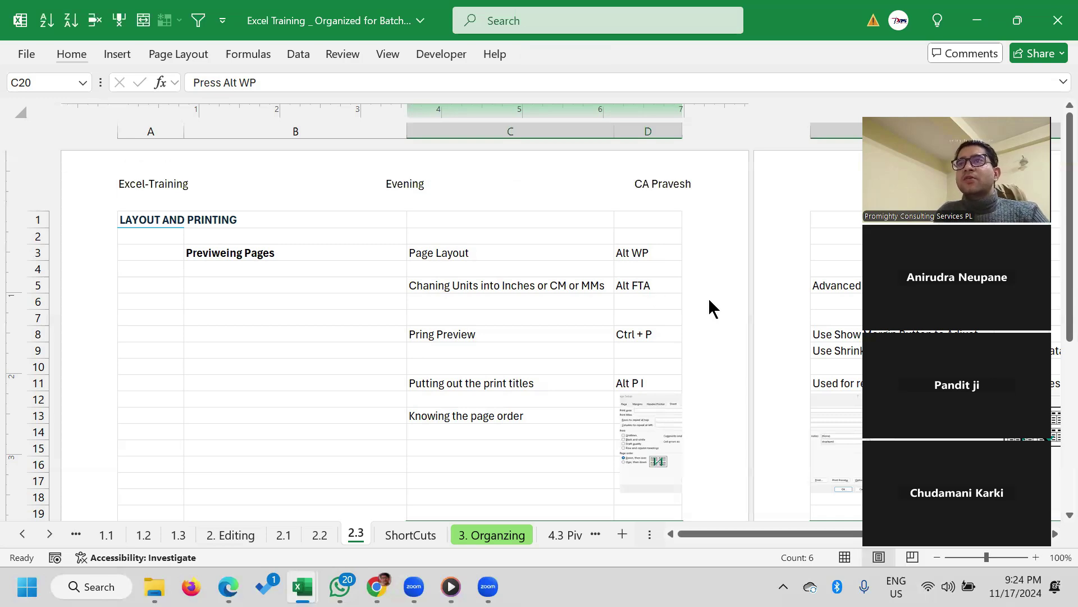
scroll(686, 281, "down", 5)
Review the pages with the new header, then switch sheet 2.3 back to Normal view
scroll(618, 352, "down", 10)
scroll(617, 354, "up", 5)
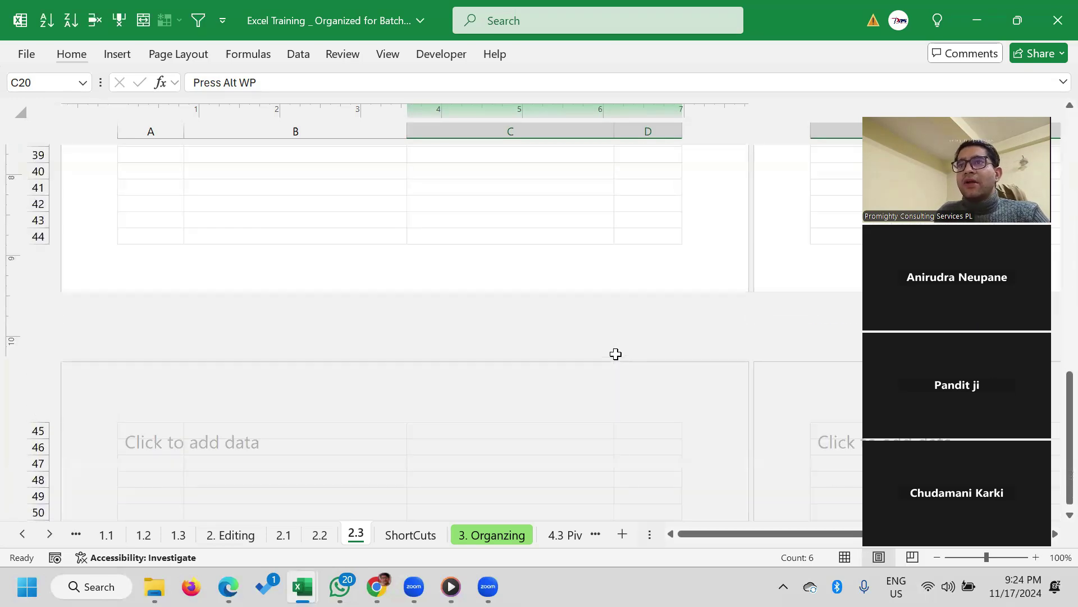
scroll(617, 354, "up", 6)
scroll(609, 337, "up", 7)
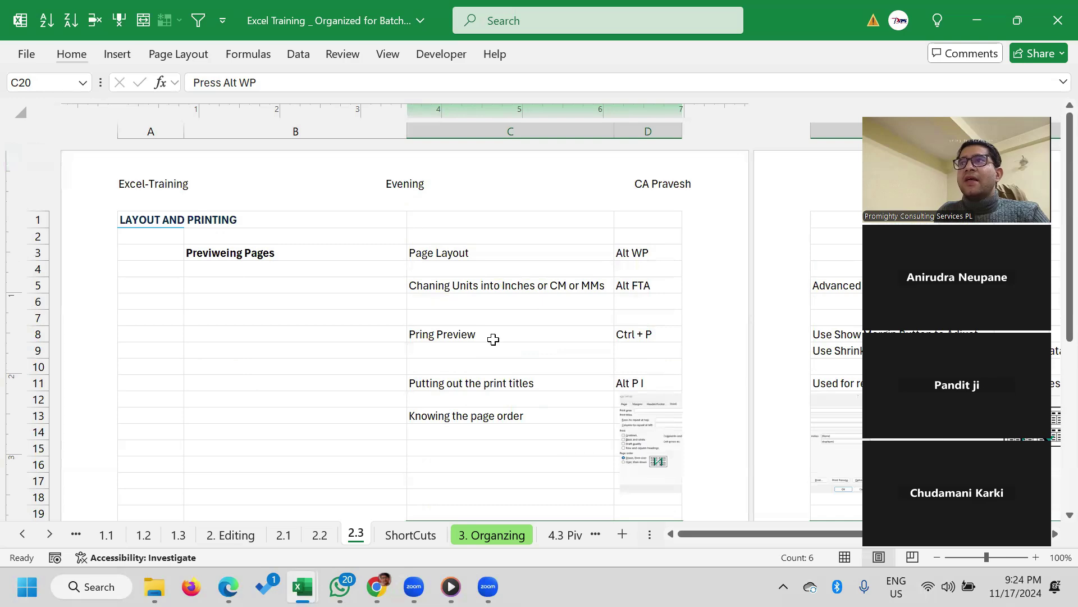
scroll(426, 374, "down", 2)
scroll(427, 374, "up", 2)
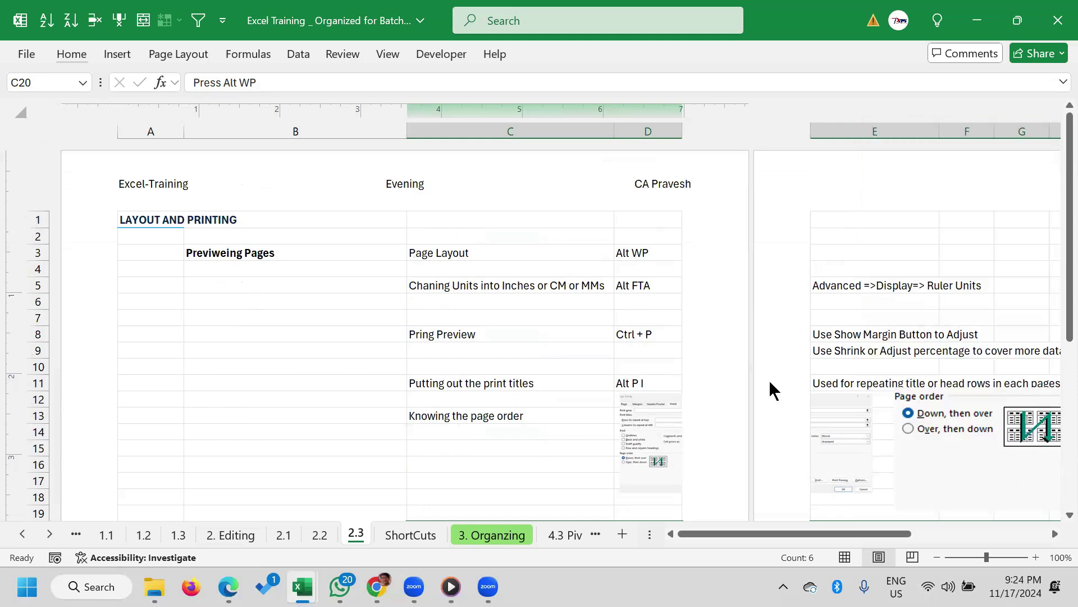
scroll(770, 380, "down", 8)
scroll(758, 427, "down", 3)
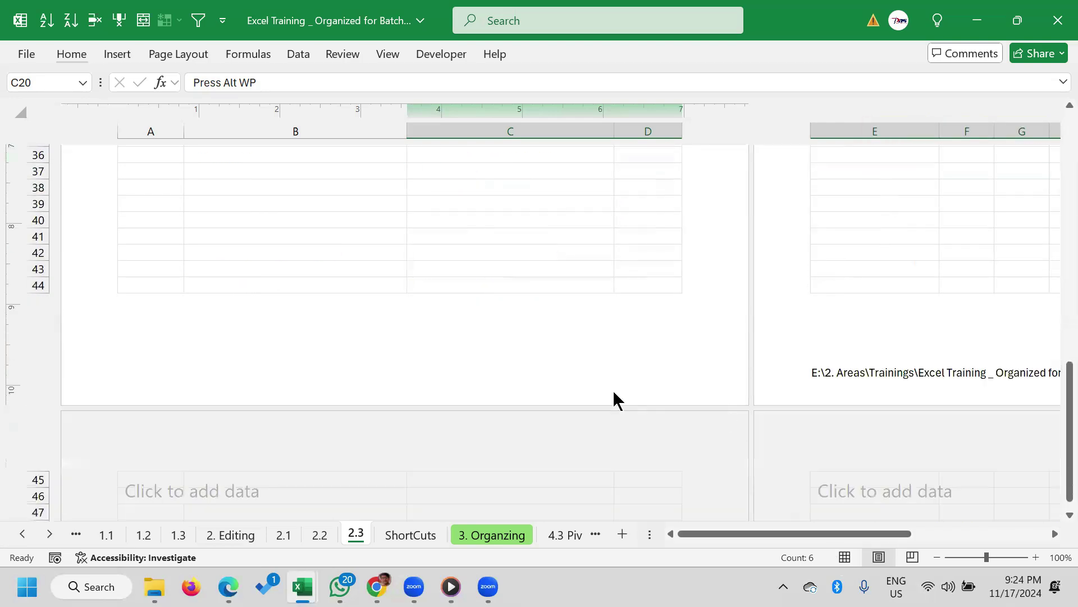
scroll(607, 393, "up", 10)
scroll(341, 224, "up", 1)
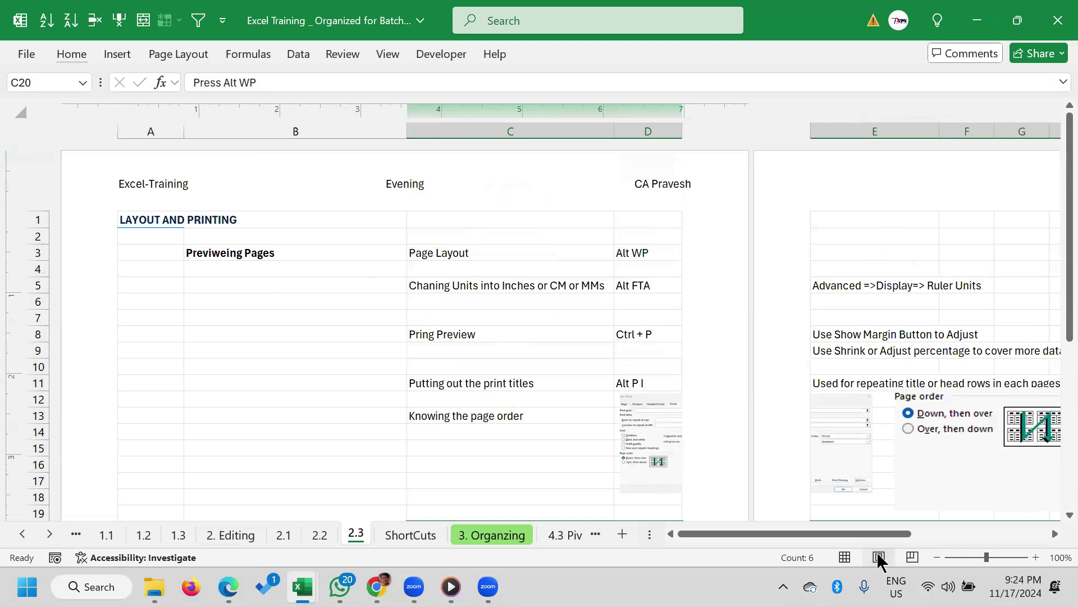
left_click(844, 558)
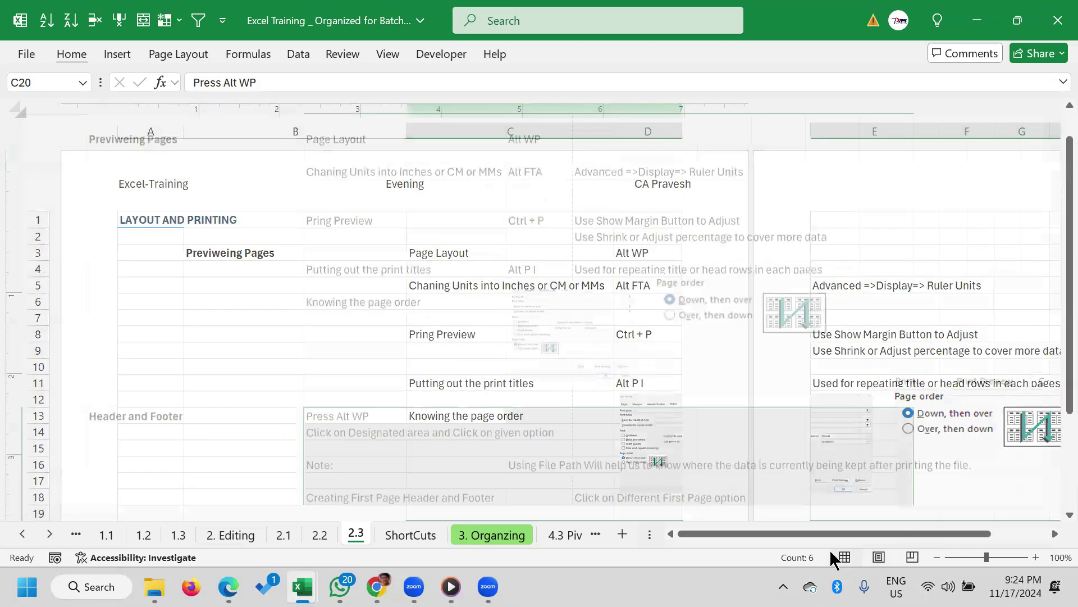
Select empty cell B48 below the notes
scroll(607, 438, "down", 3)
scroll(607, 438, "down", 5)
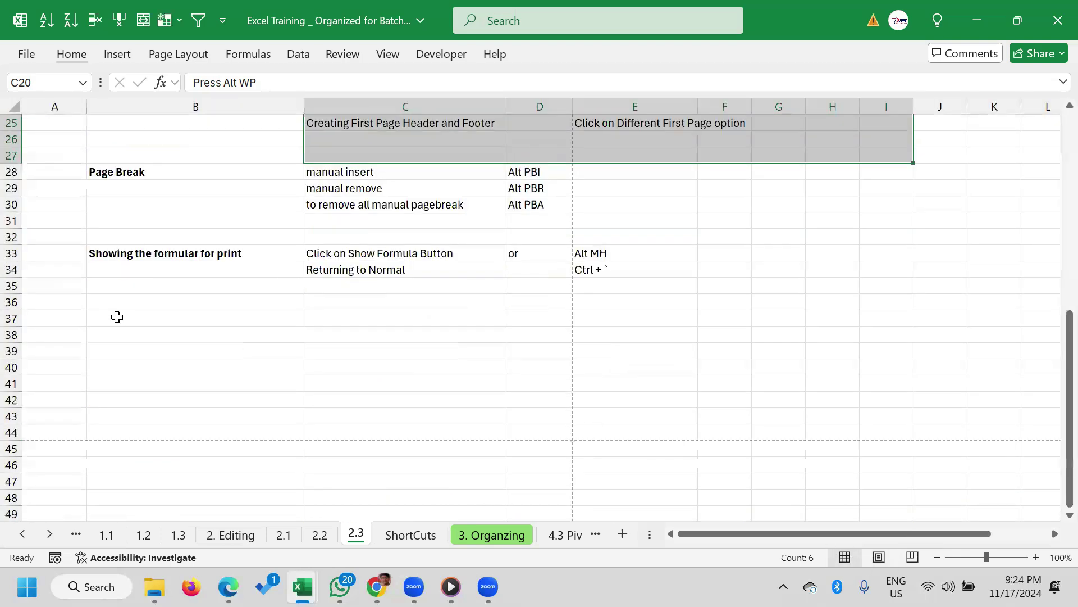
left_click(226, 340)
scroll(225, 340, "down", 5)
left_click(222, 253)
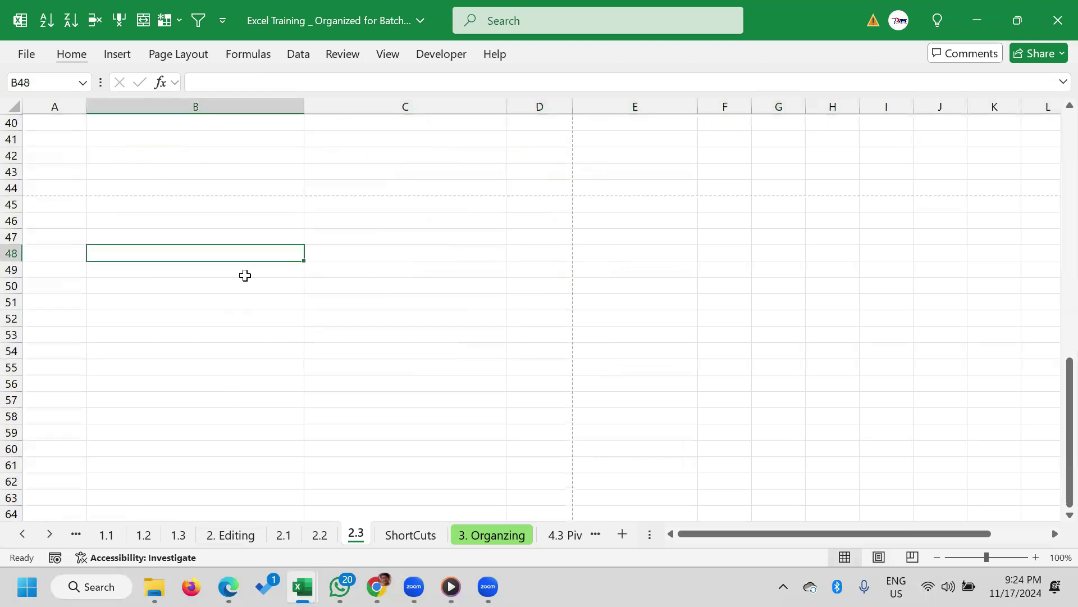
Type placeholder text into several empty column B cells around rows 48–56
type("sfsadfsdf")
left_click(202, 337)
type("sdafsdf")
left_click(207, 435)
type("asdfasdf")
left_click(230, 384)
type("sdfsdf")
Further down the sheet, fill B94 and nearby empty cells with dummy text
scroll(214, 452, "down", 8)
scroll(210, 446, "down", 5)
scroll(209, 445, "down", 4)
left_click(214, 255)
type("asdfsdaf")
double_click(281, 172)
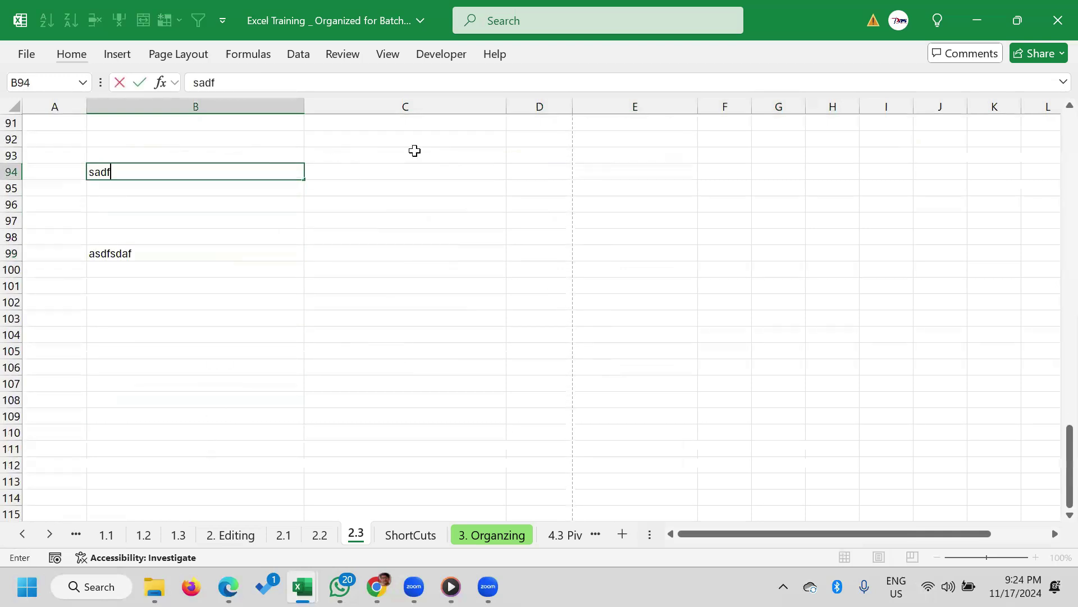
type("sadfsadf")
left_click(387, 140)
type("sdfasdf")
left_click(334, 256)
type("asdfasdf")
Add filler text to C95 and B92, then open the print preview with Ctrl+P
left_click(202, 188)
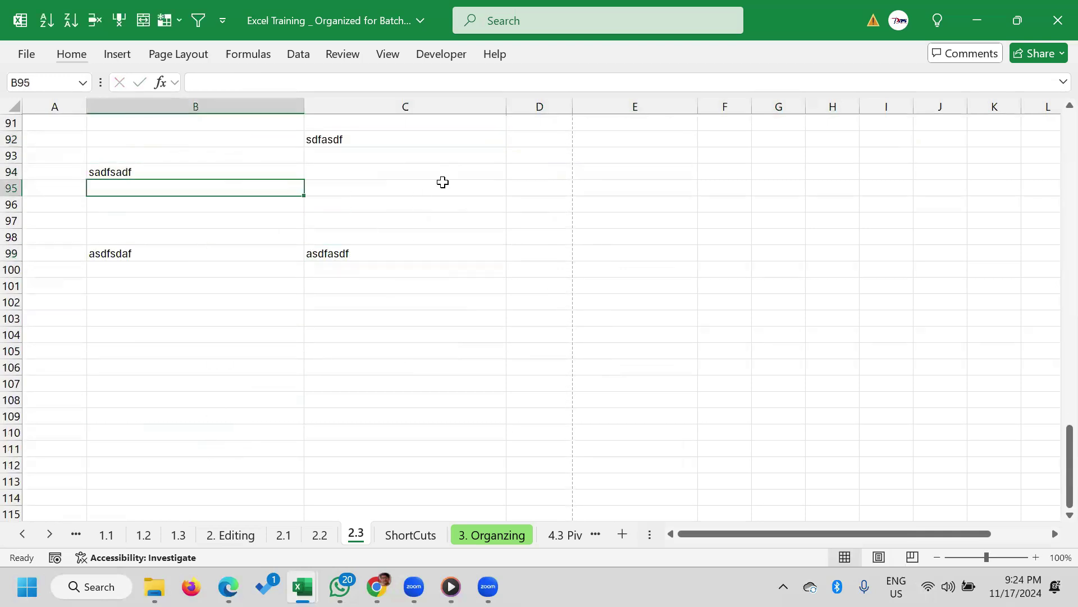
left_click(443, 182)
type("dfasdf")
left_click(214, 142)
type("asdfasdf")
scroll(354, 404, "down", 3)
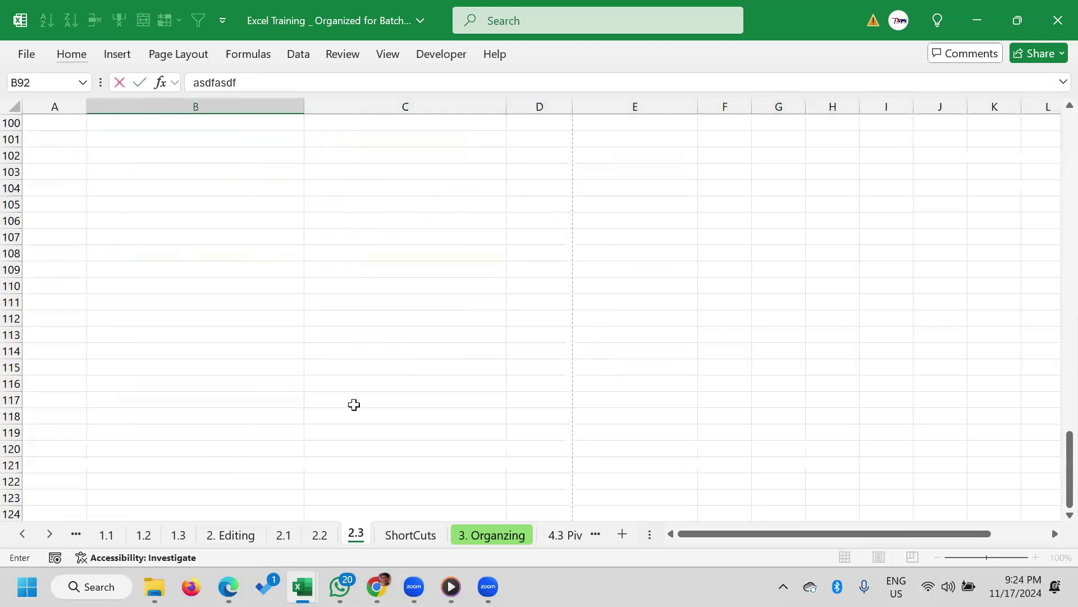
scroll(353, 382, "up", 6)
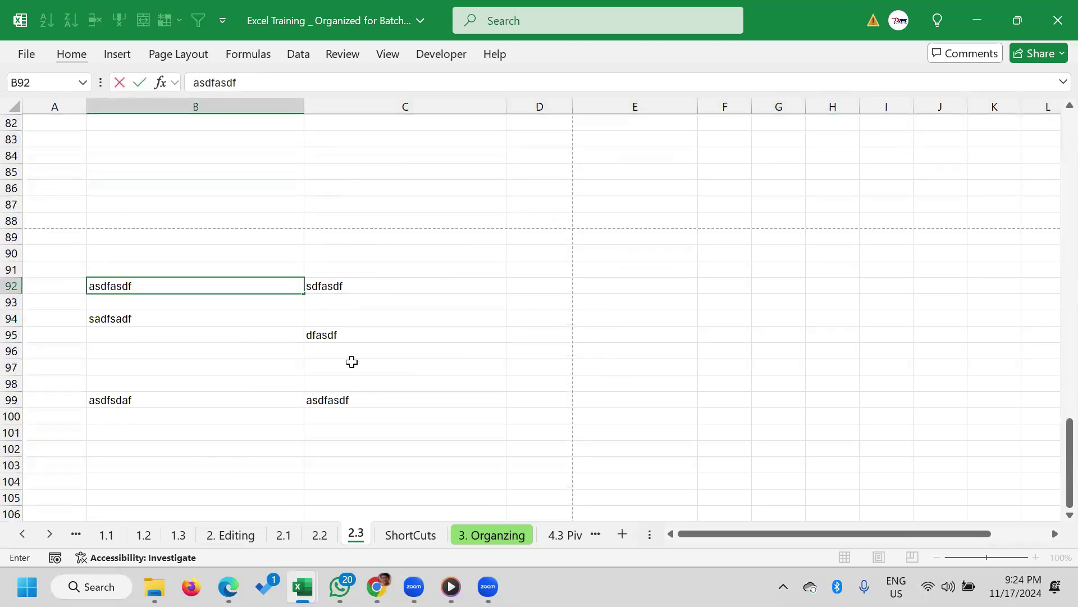
left_click(393, 351)
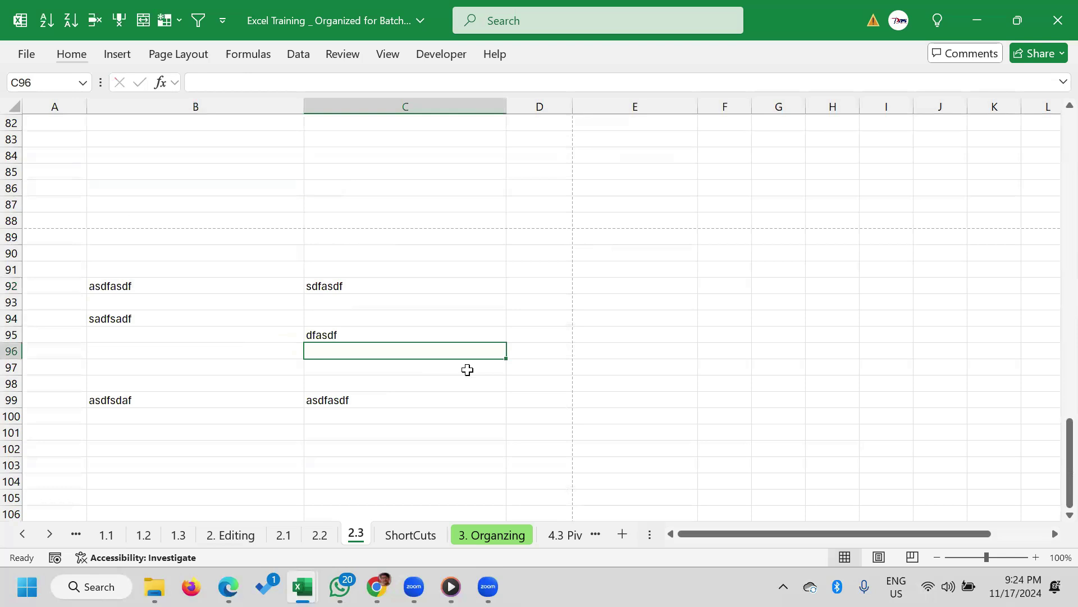
key("ctrl+p")
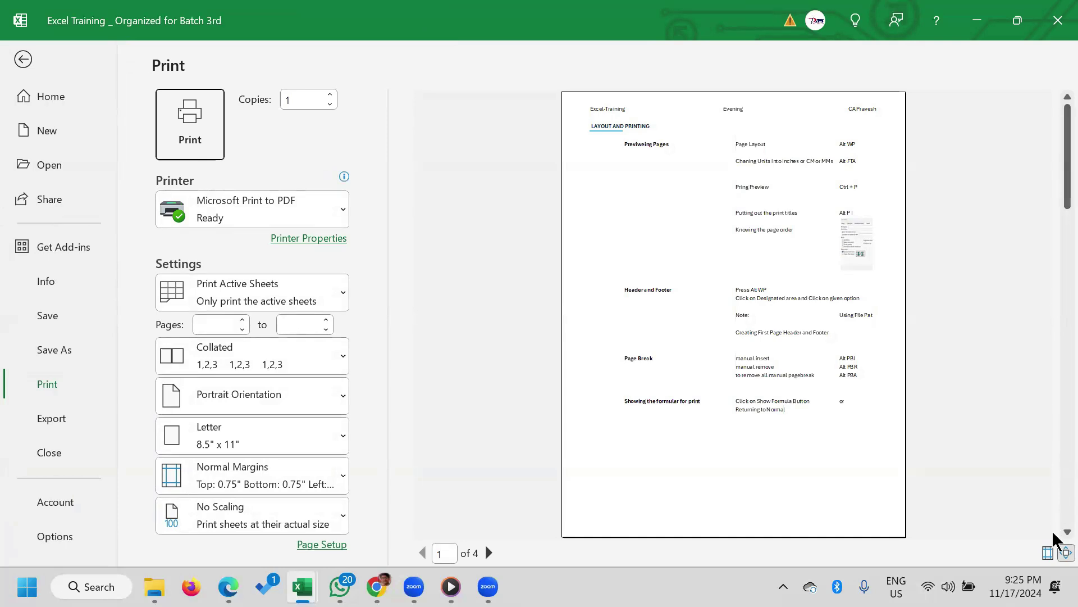
Scroll through print preview pages 1–4 checking each header and footer, then exit to the grid
scroll(1055, 534, "down", 1)
scroll(1055, 535, "down", 1)
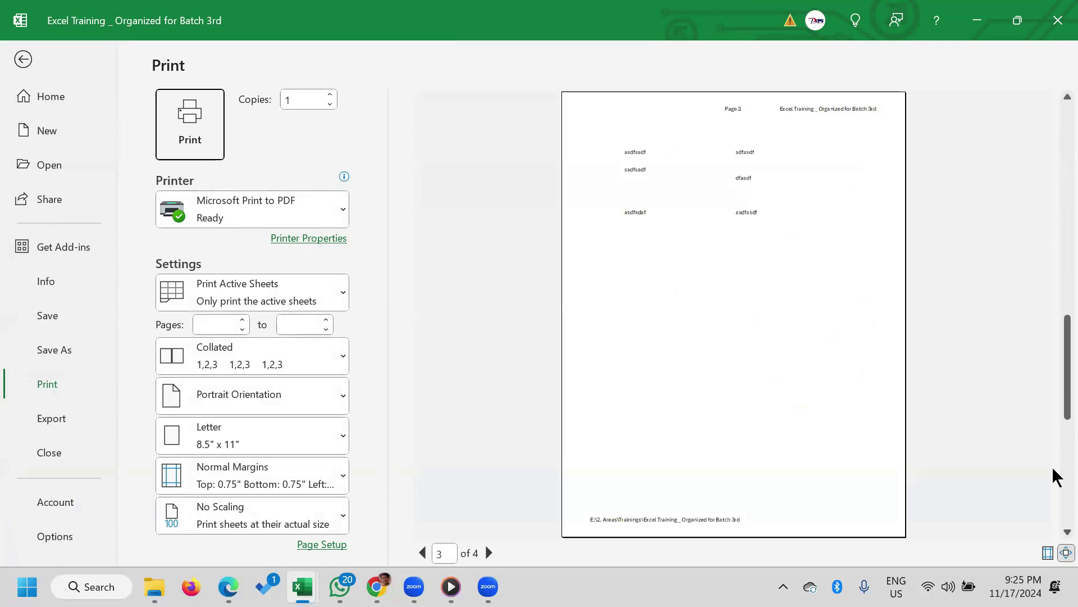
scroll(1054, 337, "up", 1)
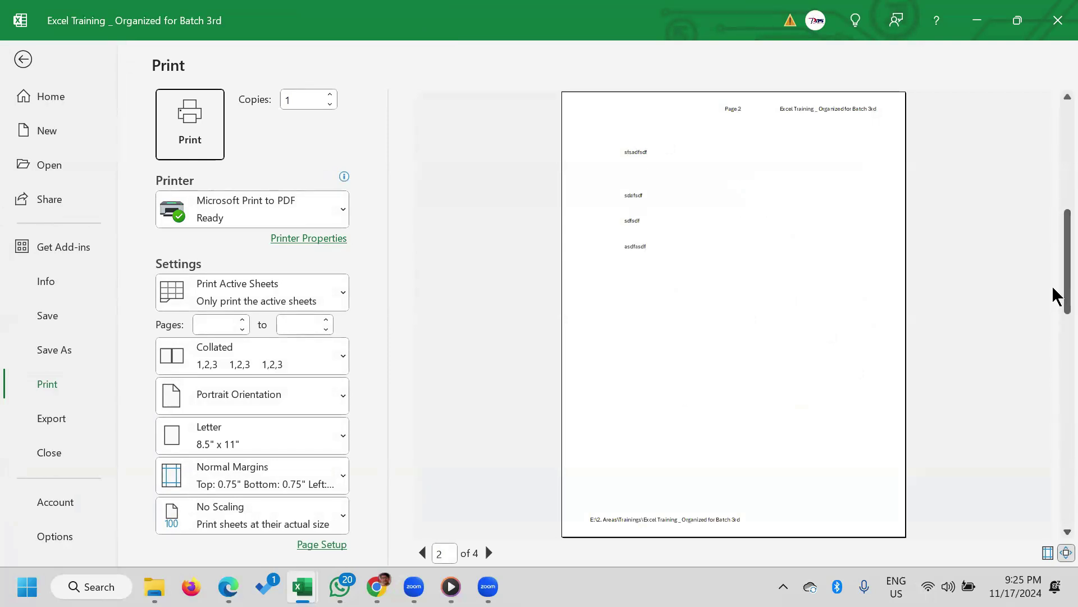
scroll(1054, 94, "up", 1)
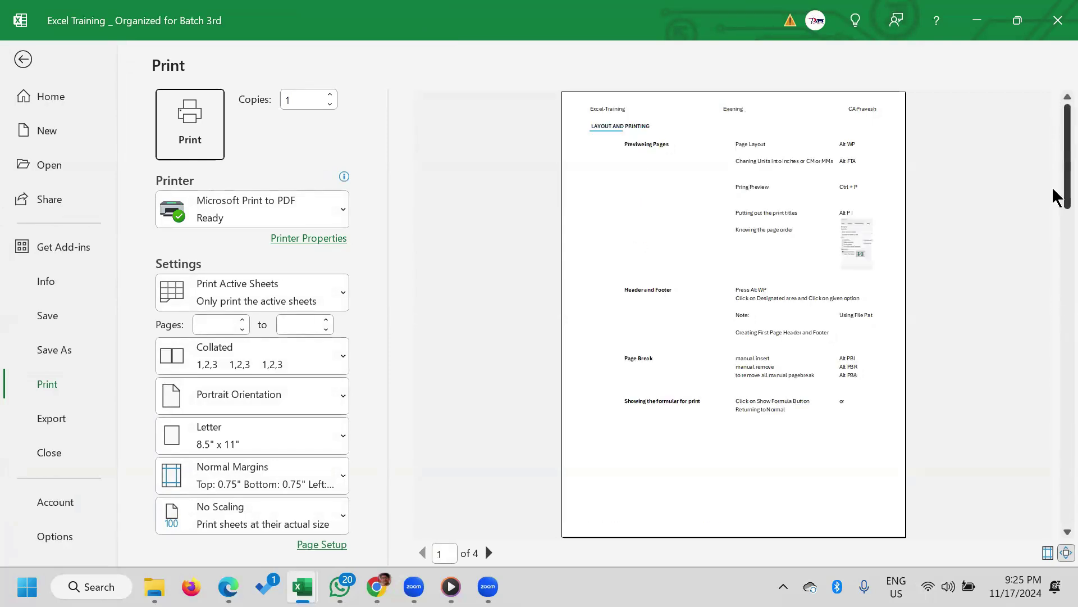
scroll(1053, 315, "down", 1)
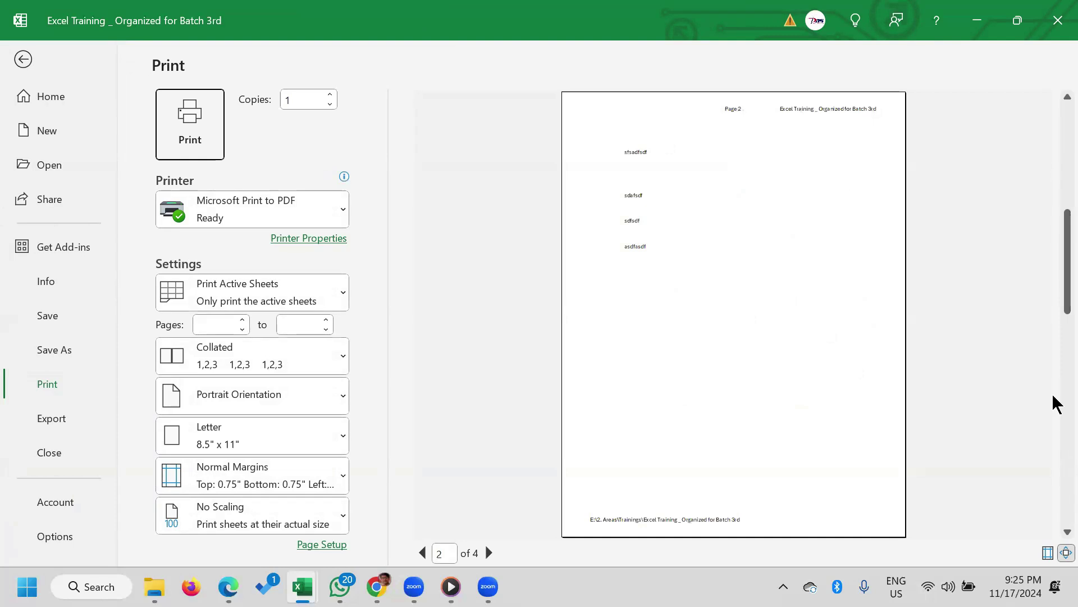
scroll(1054, 415, "down", 1)
scroll(1055, 505, "down", 1)
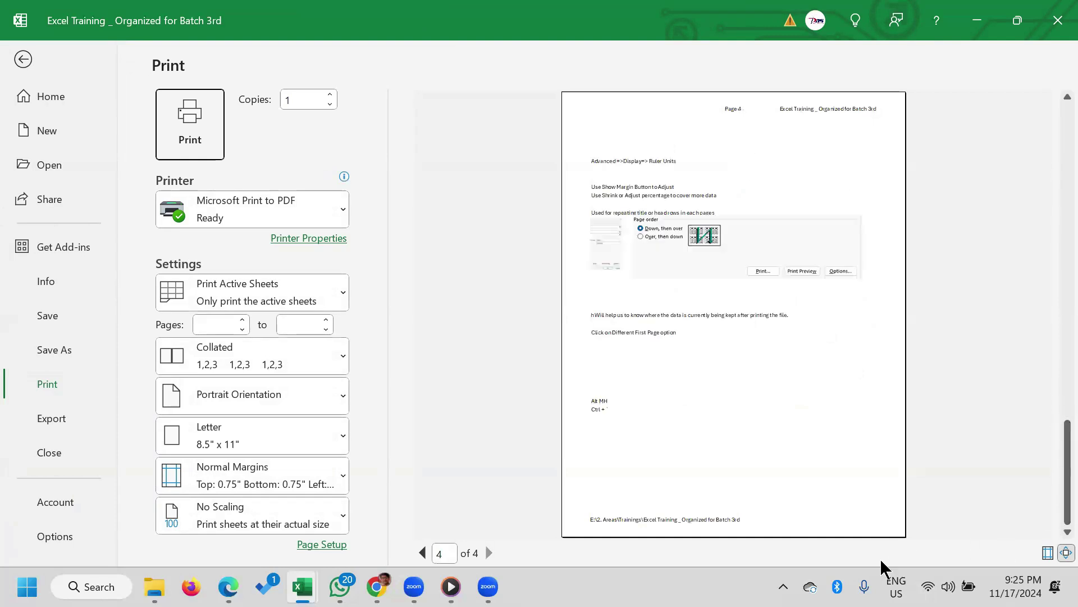
scroll(1054, 359, "up", 1)
scroll(1052, 224, "up", 2)
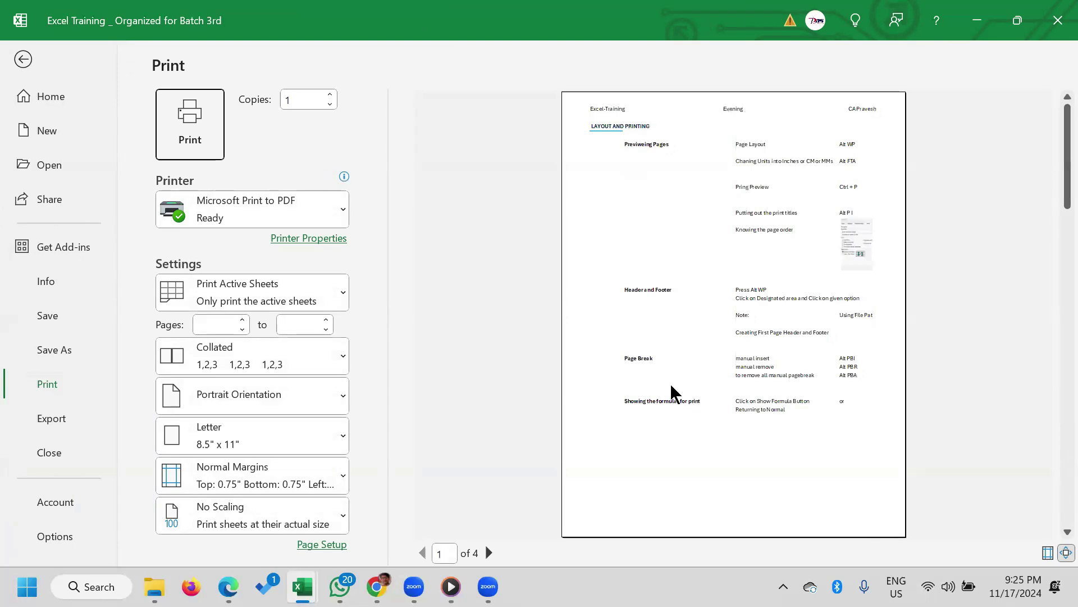
key("Escape")
scroll(287, 337, "up", 4)
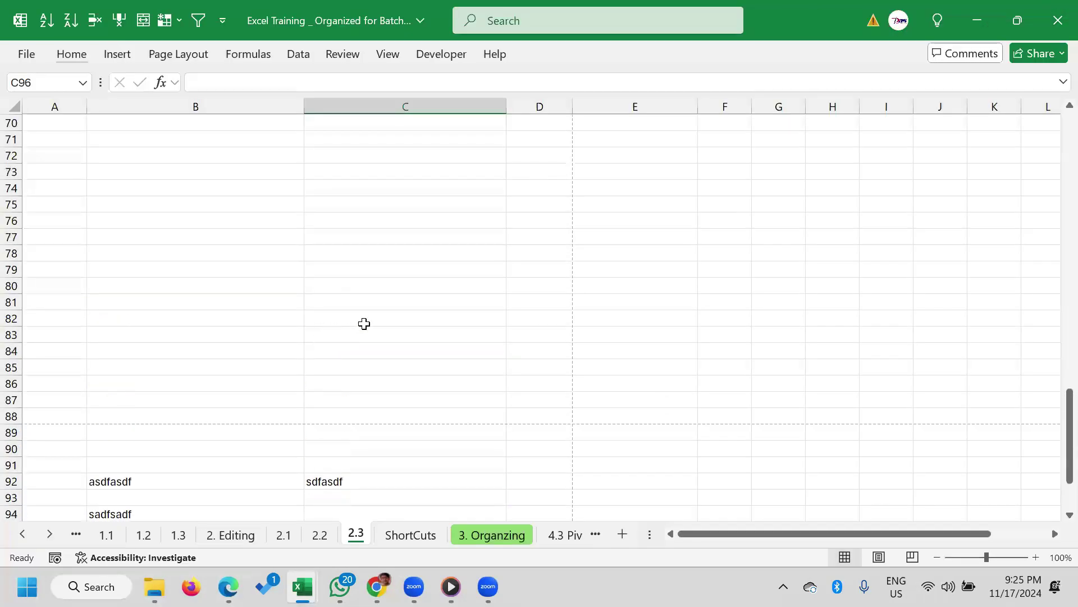
Switch sheet 2.3 to Page Layout view and review the first-page header at the top
key("alt")
key("w")
key("p")
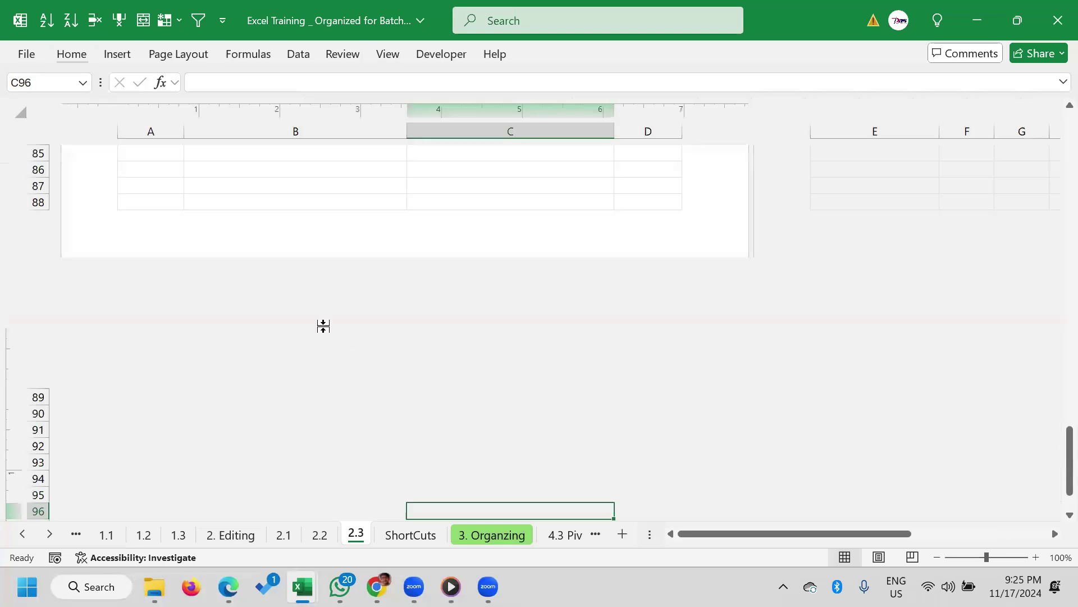
scroll(258, 392, "up", 7)
scroll(264, 365, "up", 10)
scroll(264, 366, "up", 7)
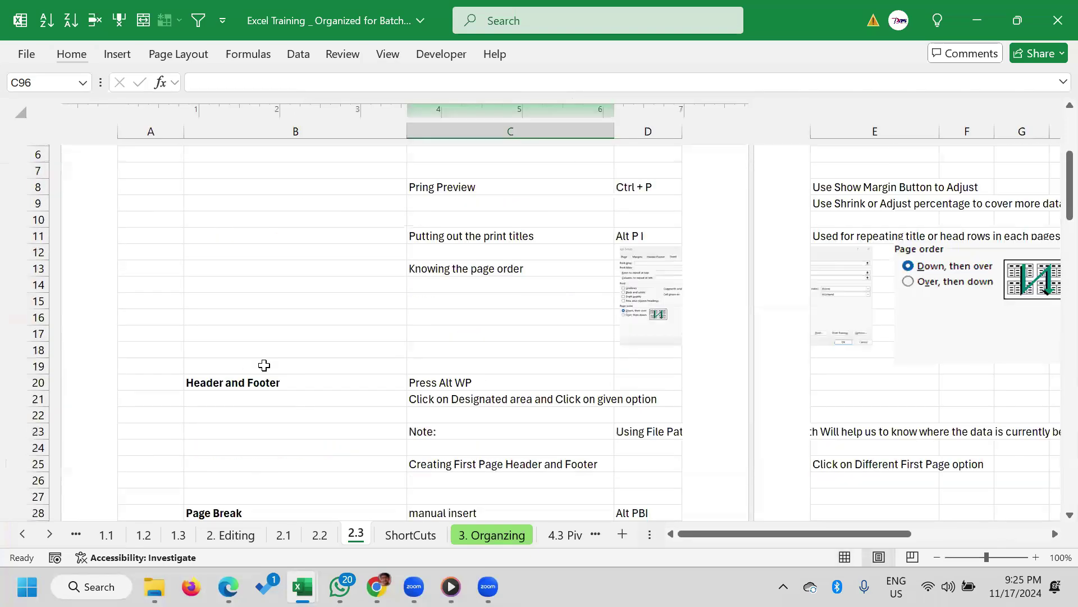
scroll(264, 364, "up", 3)
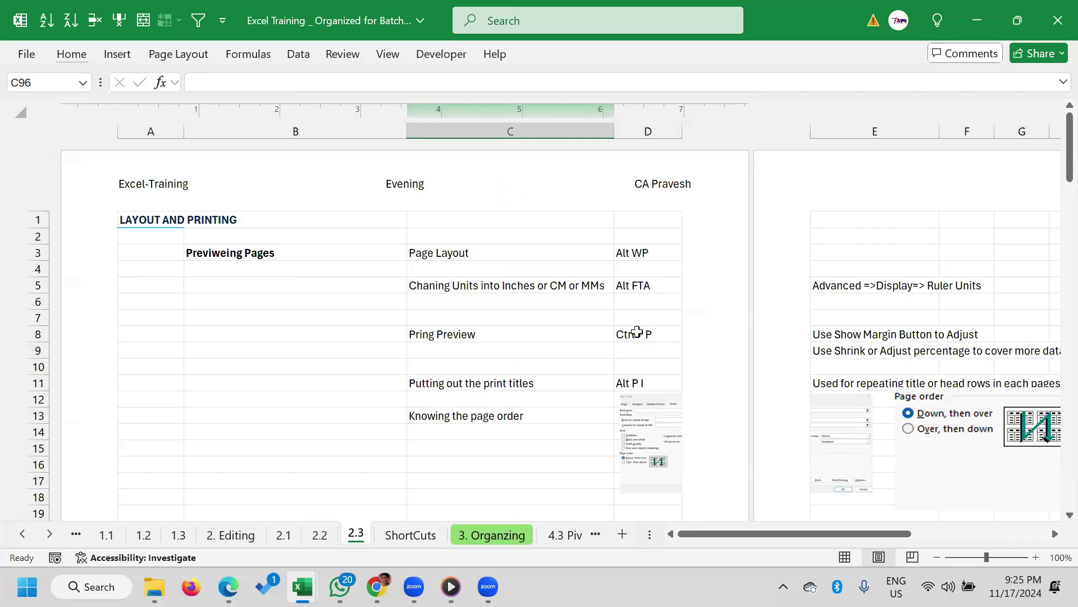
scroll(630, 332, "down", 5)
scroll(613, 337, "down", 5)
scroll(613, 338, "down", 4)
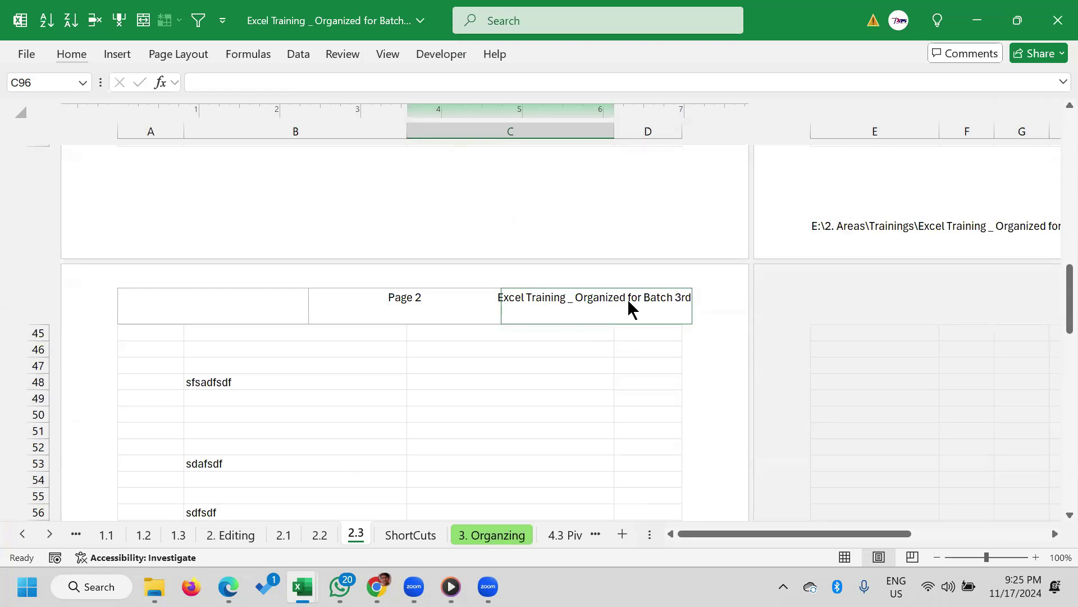
Scroll through the later pages to inspect the page-number headers and file-path footers
scroll(503, 396, "down", 8)
scroll(502, 397, "down", 9)
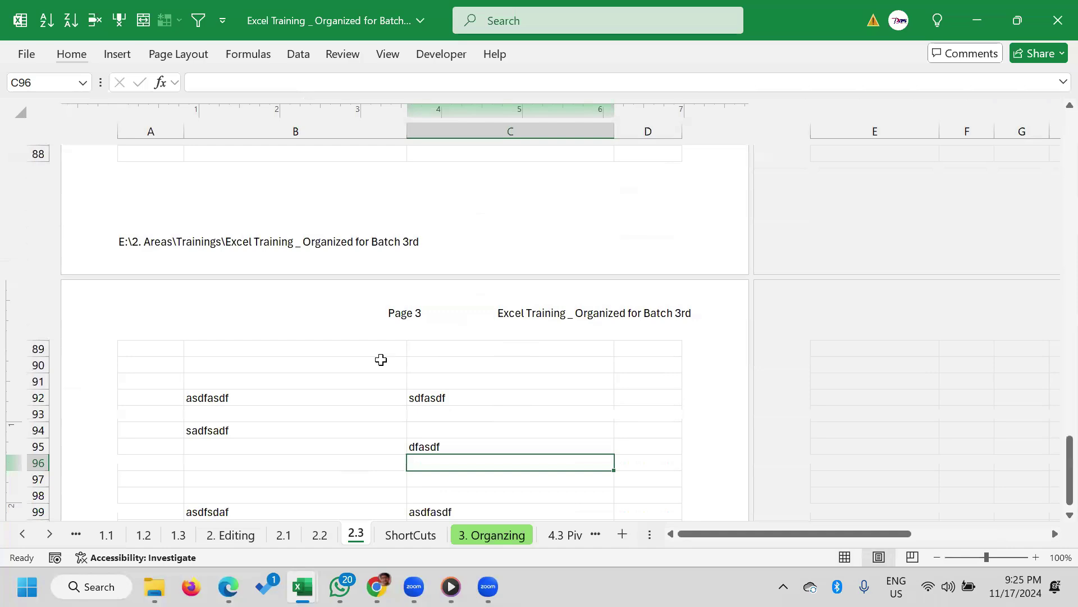
scroll(380, 357, "up", 10)
scroll(380, 357, "up", 8)
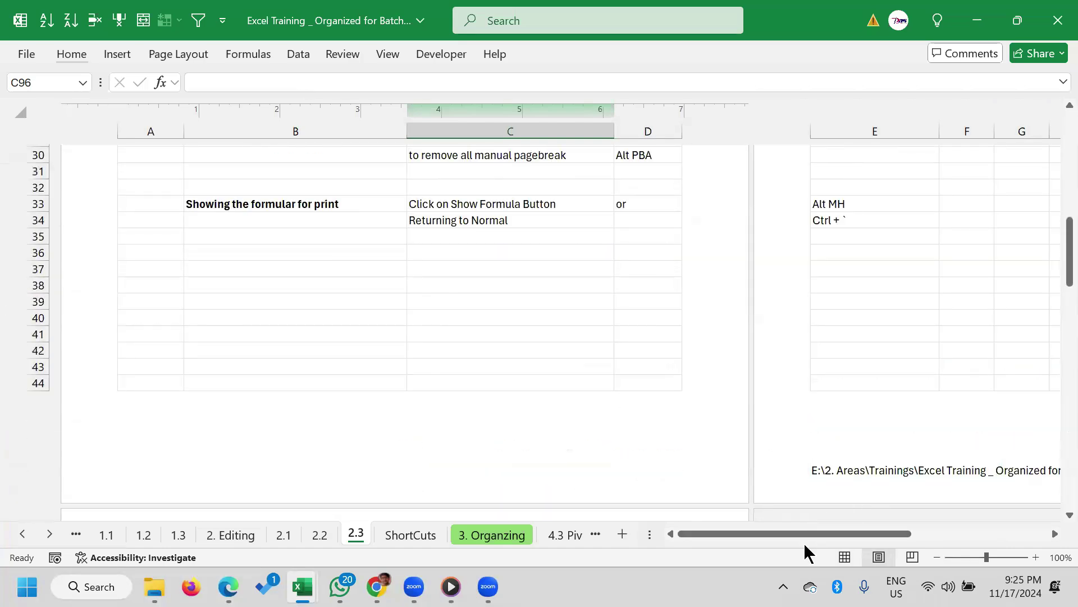
mouse_move(807, 536)
left_mouse_down()
mouse_move(1000, 542)
mouse_move(943, 543)
left_mouse_up()
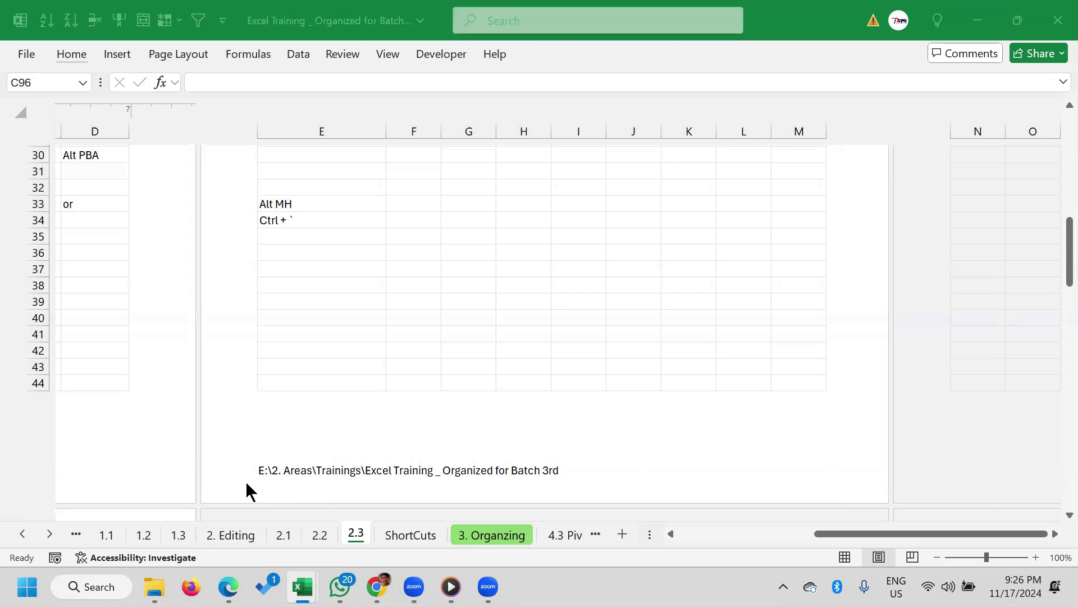
left_click(815, 543)
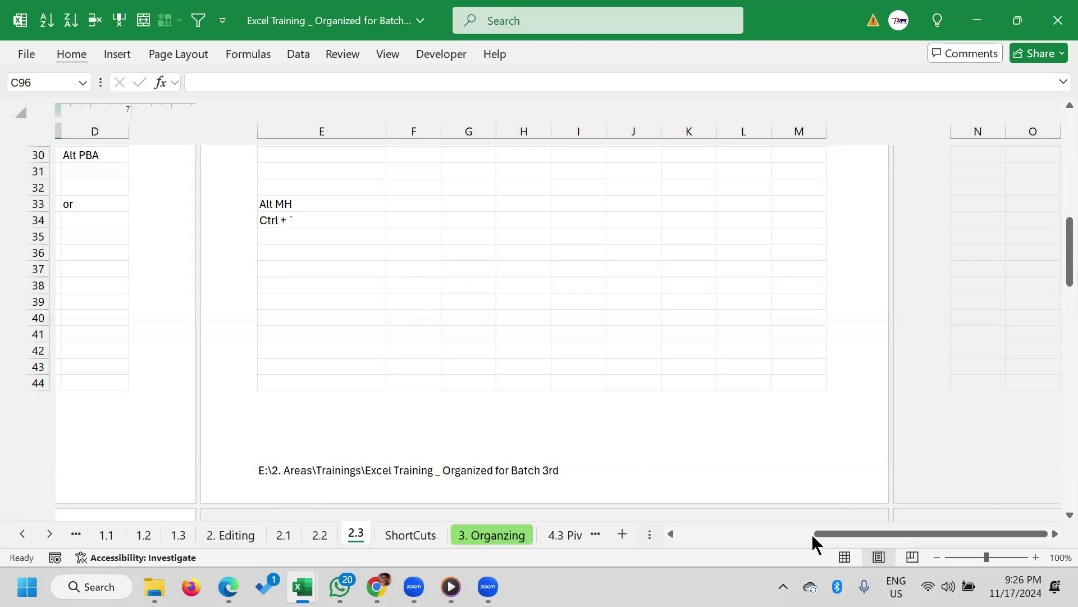
left_click_drag(820, 532, 810, 532)
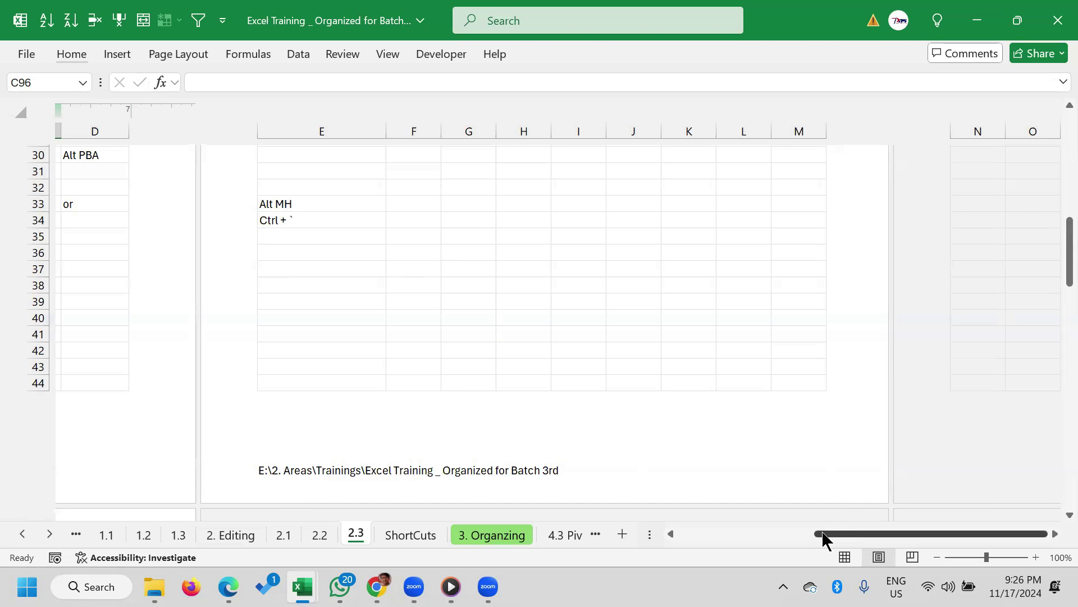
scroll(484, 409, "down", 1)
scroll(366, 385, "down", 2)
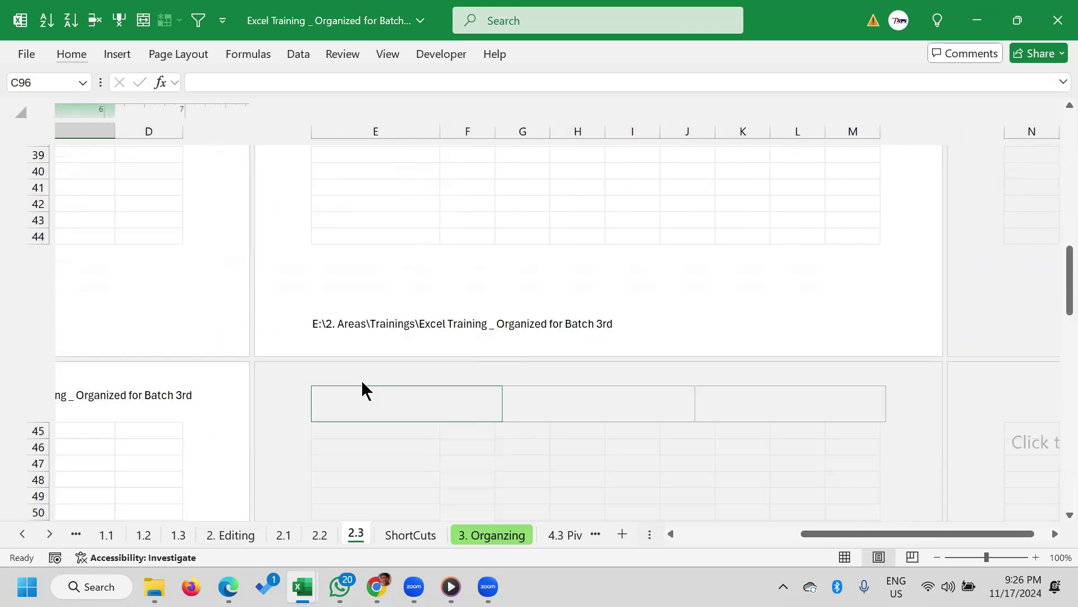
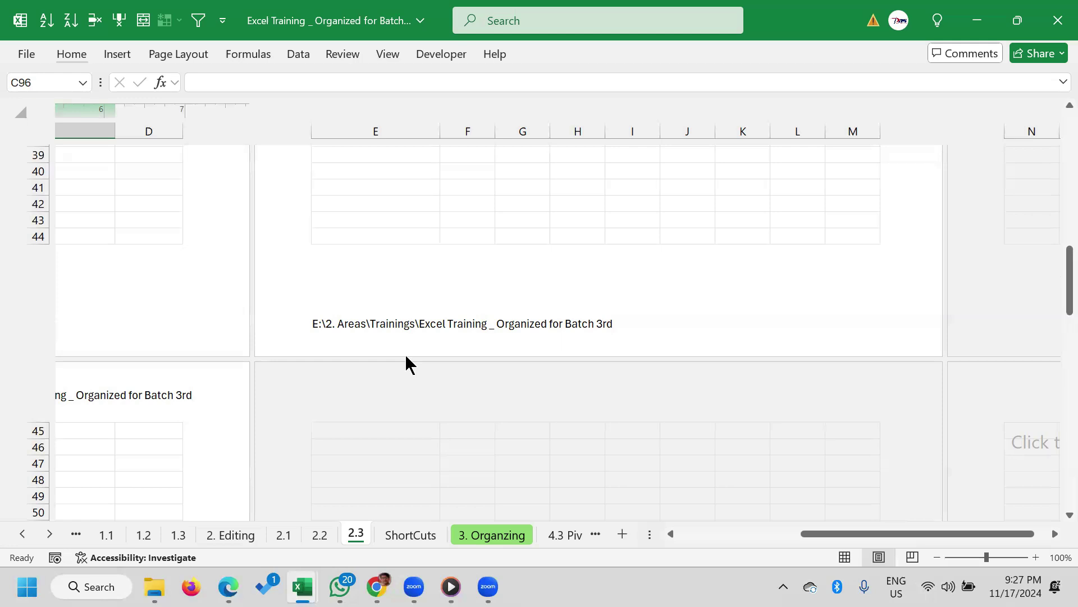
Return sheet 2.3 to Normal view and briefly show the Data tab's shortcut letters
left_click(845, 558)
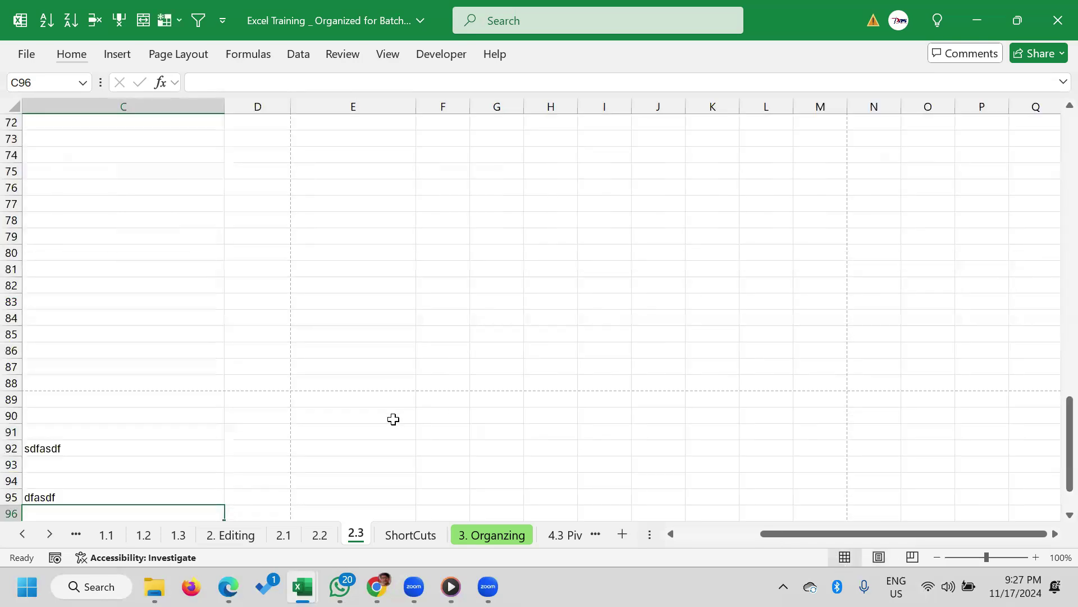
scroll(367, 442, "down", 1)
scroll(837, 533, "left", 2)
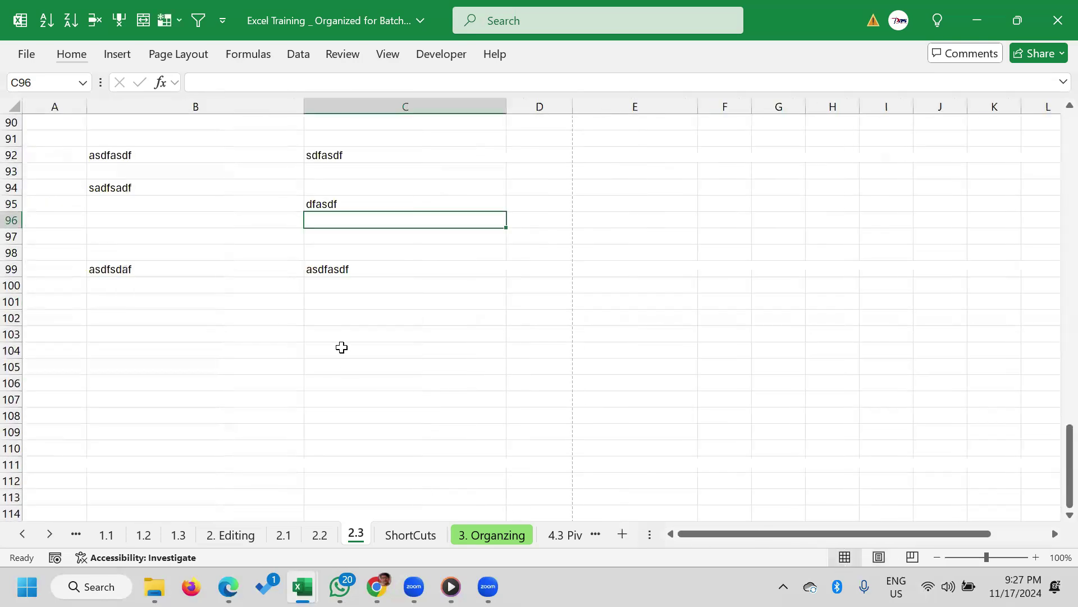
scroll(348, 360, "up", 8)
scroll(337, 355, "up", 5)
scroll(337, 355, "up", 12)
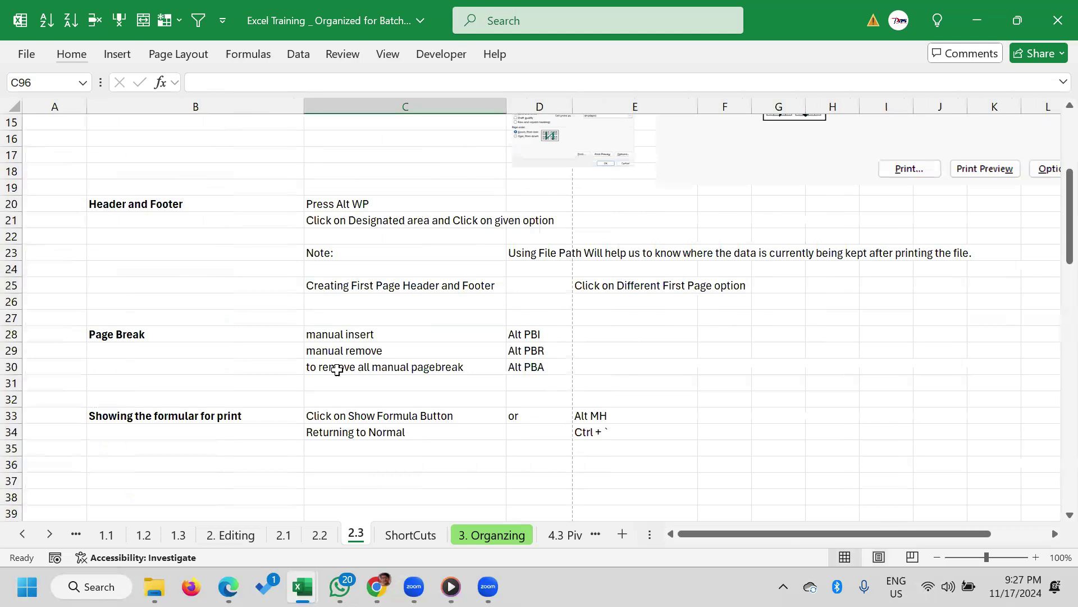
scroll(337, 359, "down", 6)
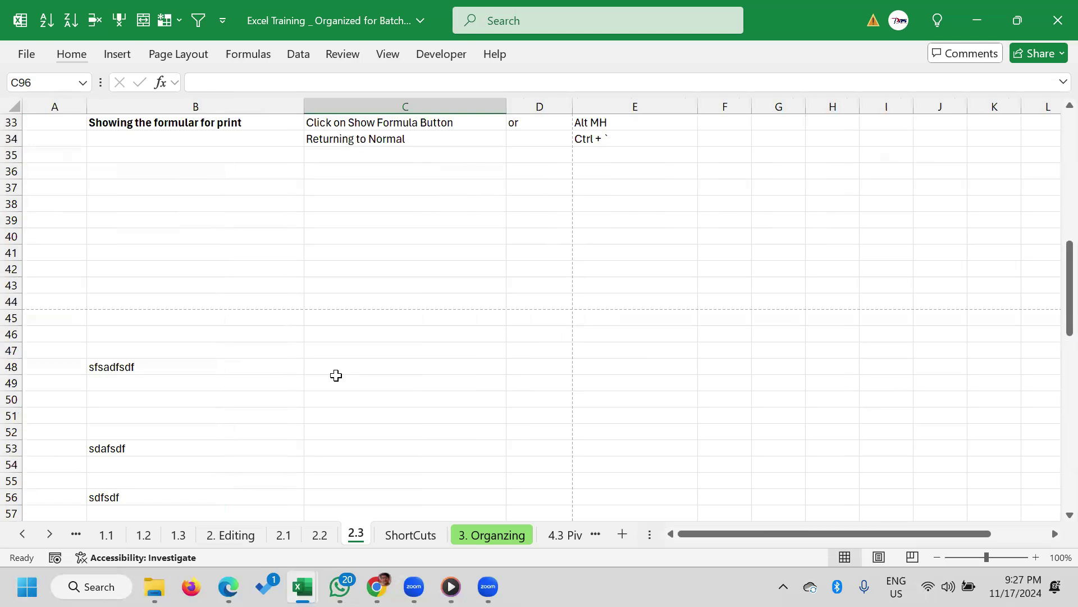
key("alt+a")
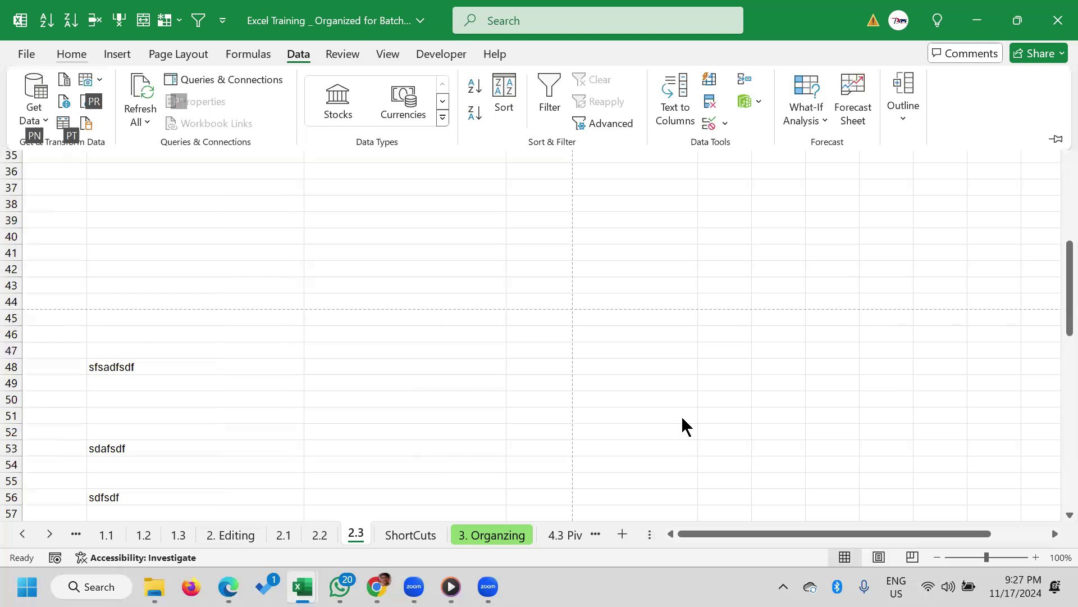
key("Escape")
key("alt+a")
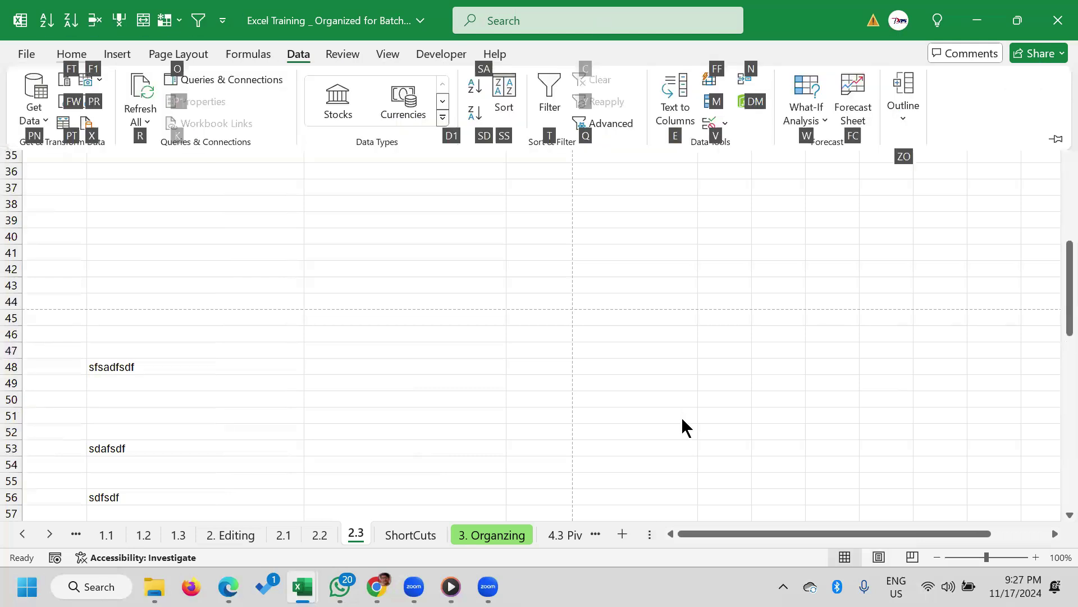
key("Escape")
Switch to Page Layout view and inspect the left footer's &[Path]&[File] code
key("alt")
key("w")
key("p")
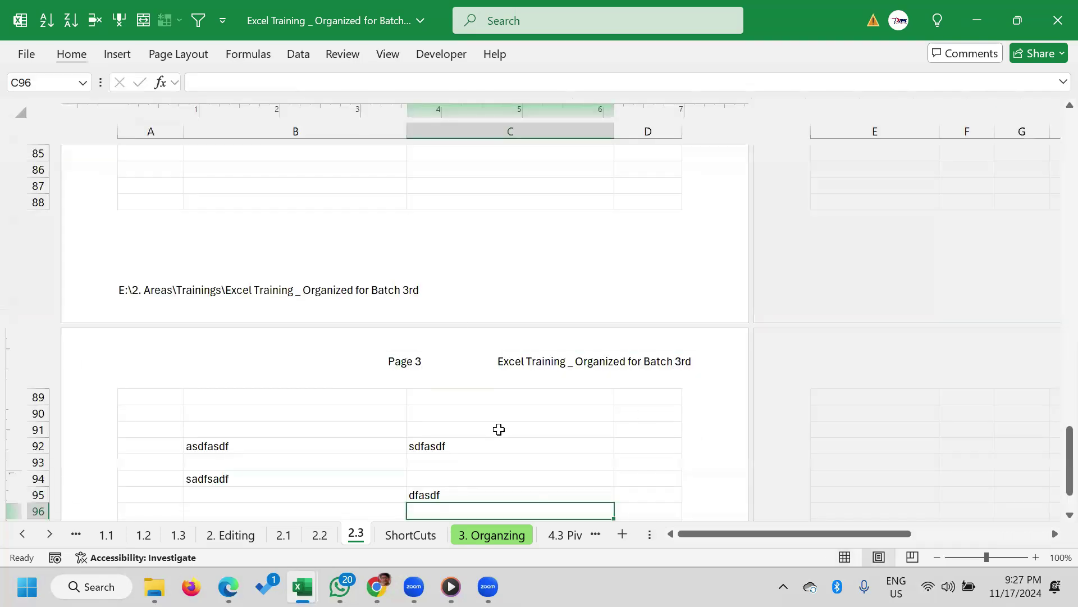
scroll(511, 412, "down", 3)
scroll(506, 412, "down", 10)
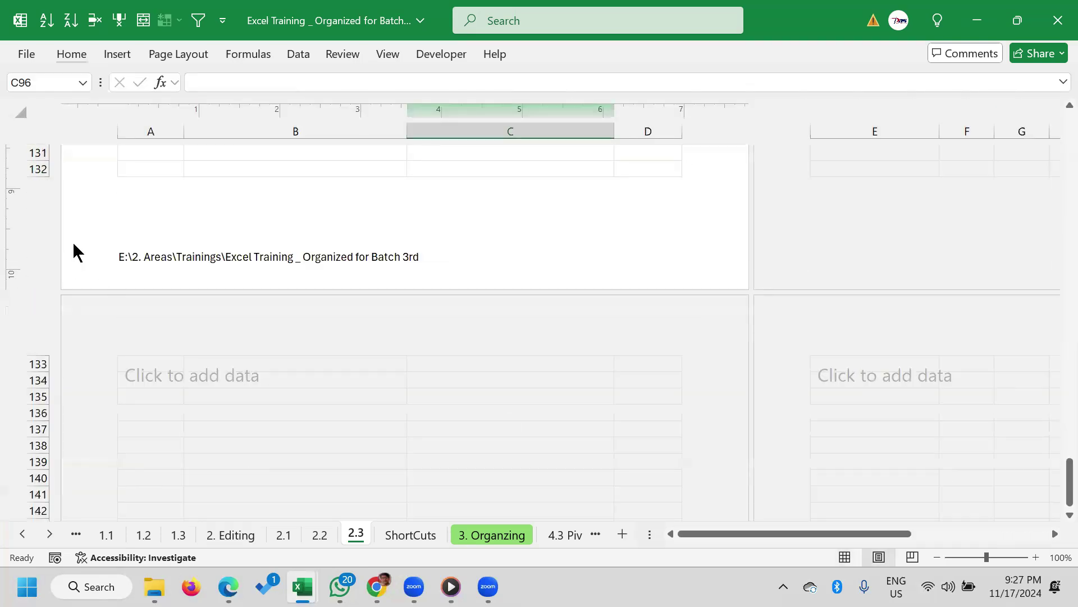
left_click(152, 257)
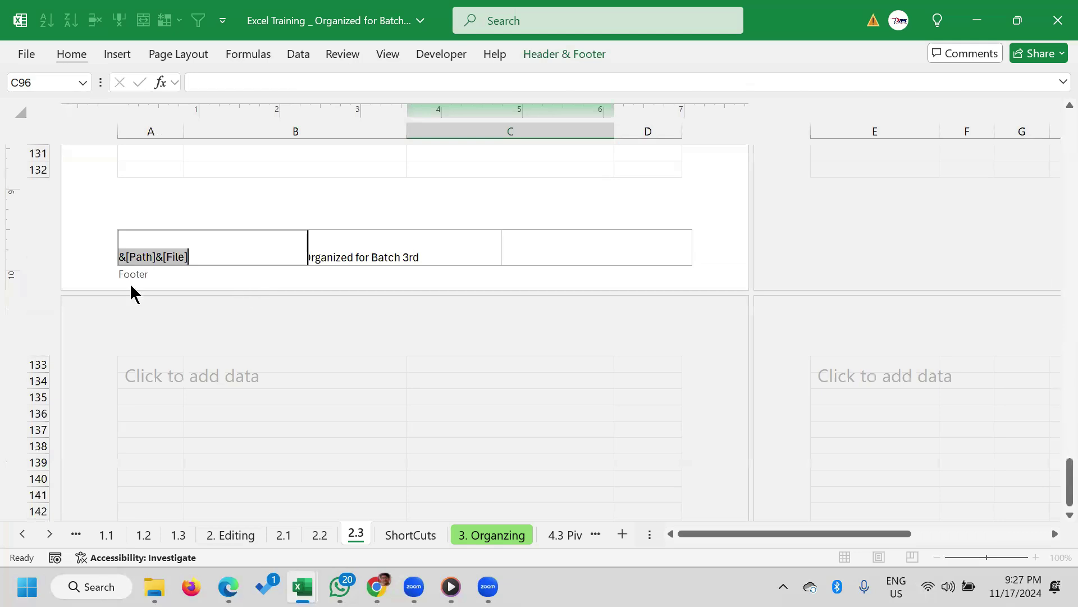
left_click(366, 260)
key("Escape")
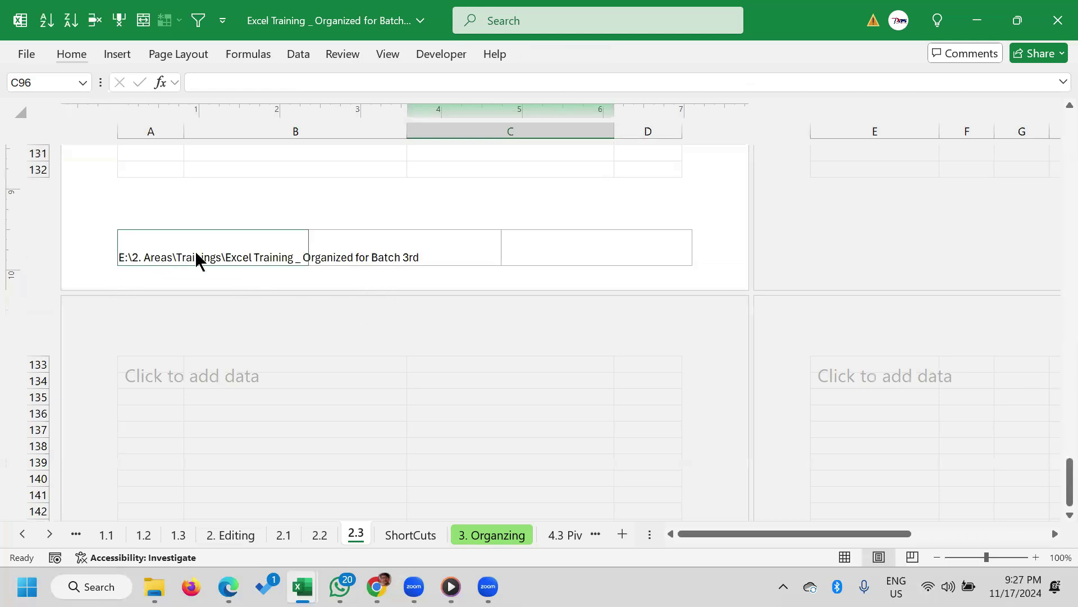
Check page 2's left footer code, then leave it so the file path shows
scroll(581, 354, "up", 4)
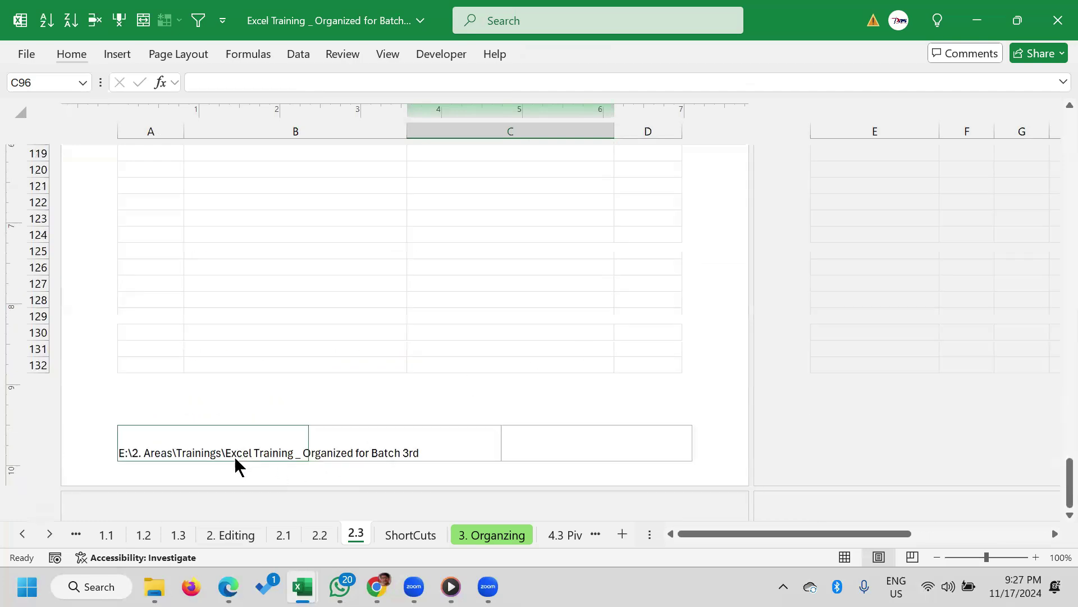
scroll(618, 468, "up", 10)
scroll(619, 467, "up", 5)
scroll(609, 455, "down", 2)
scroll(607, 453, "down", 3)
scroll(605, 450, "up", 5)
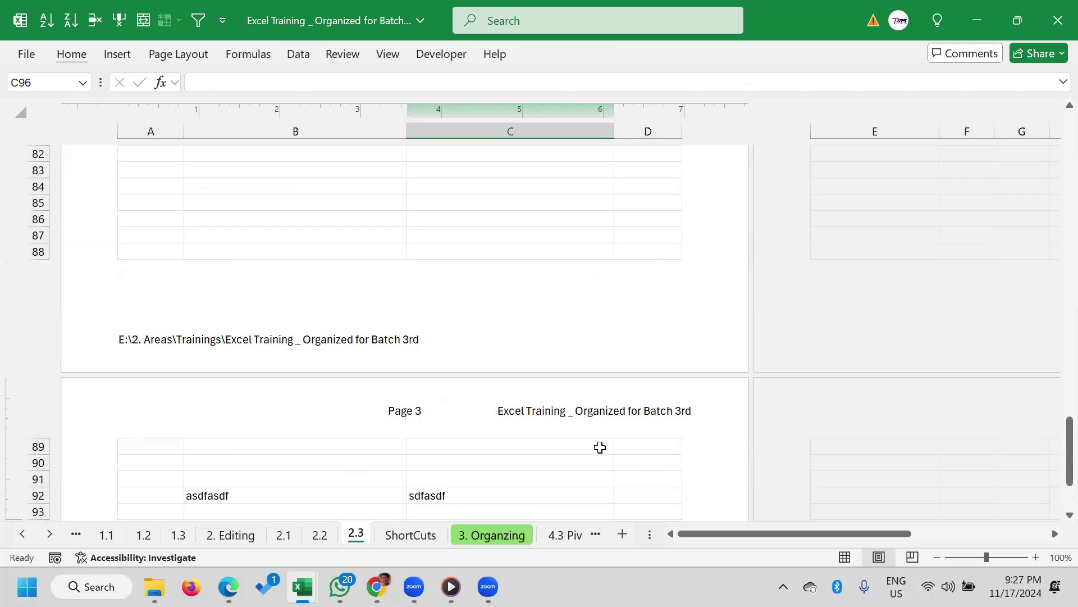
scroll(600, 448, "up", 6)
scroll(600, 447, "up", 6)
scroll(597, 448, "up", 6)
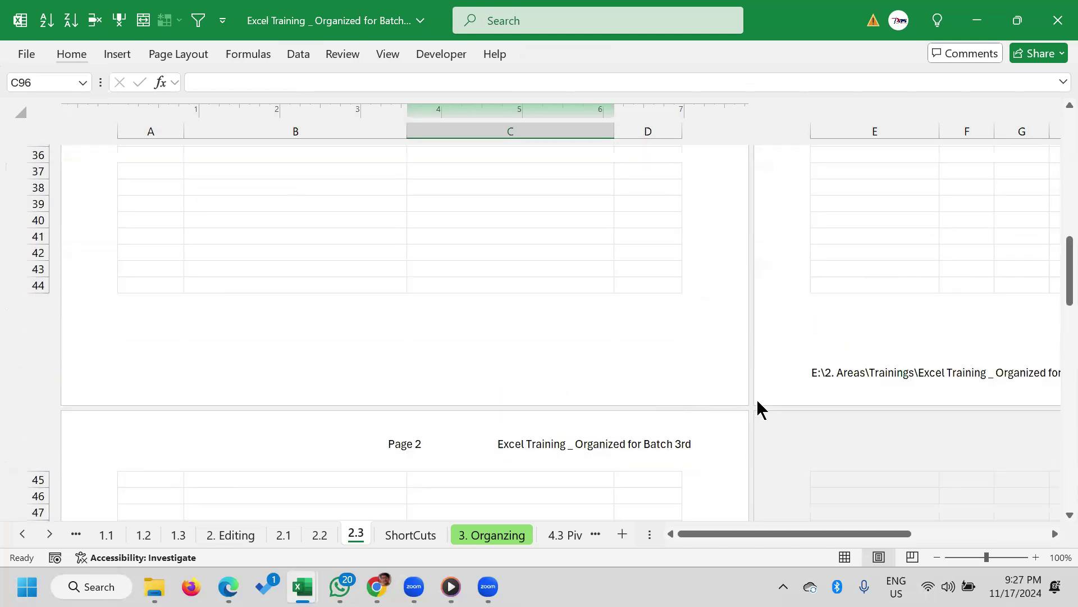
scroll(760, 402, "down", 3)
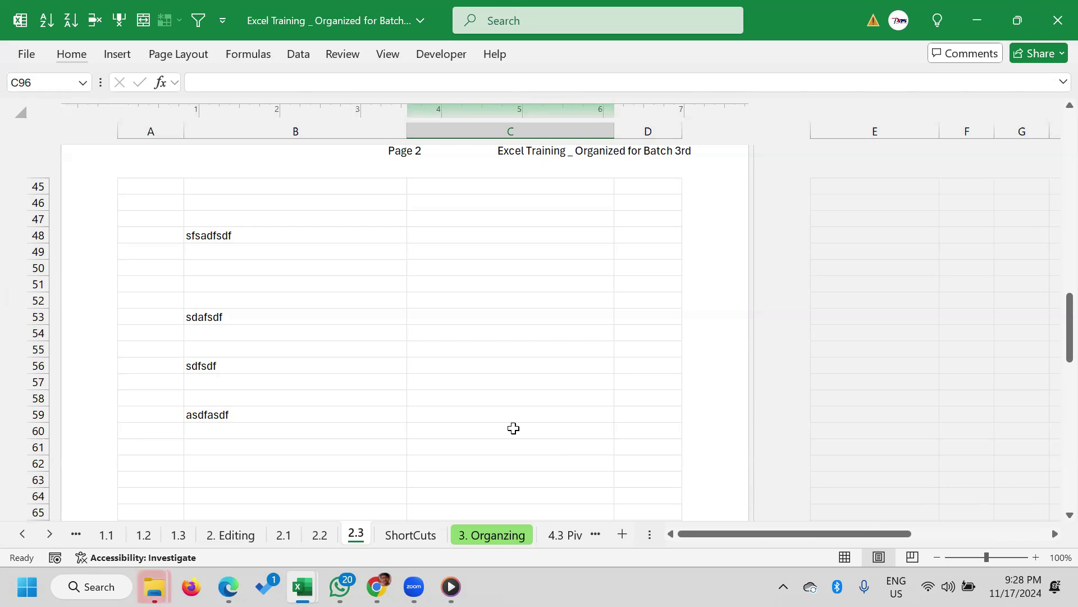
scroll(481, 427, "down", 6)
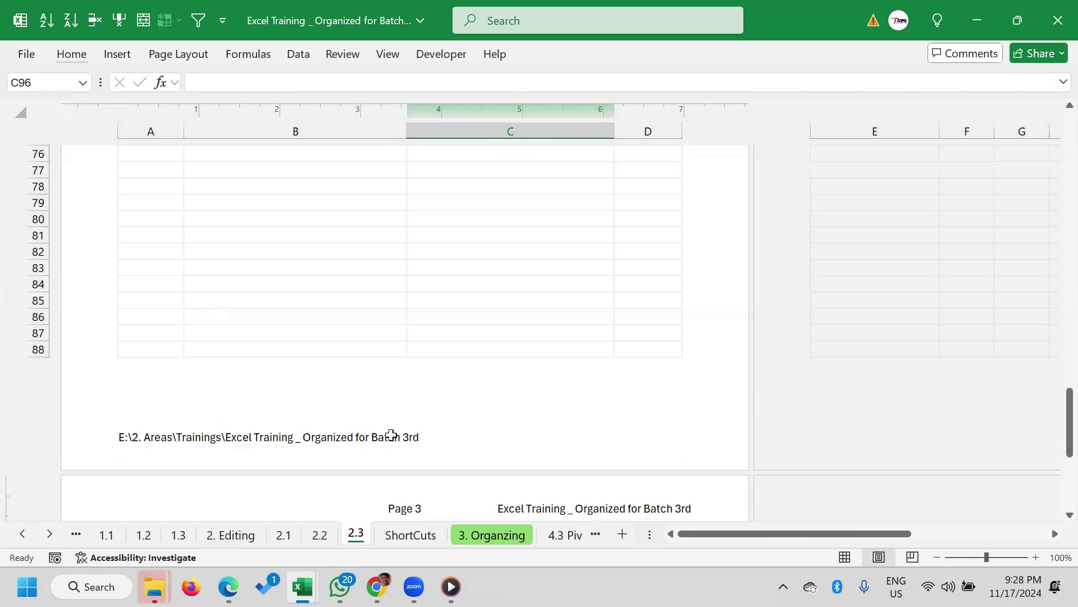
scroll(392, 435, "down", 7)
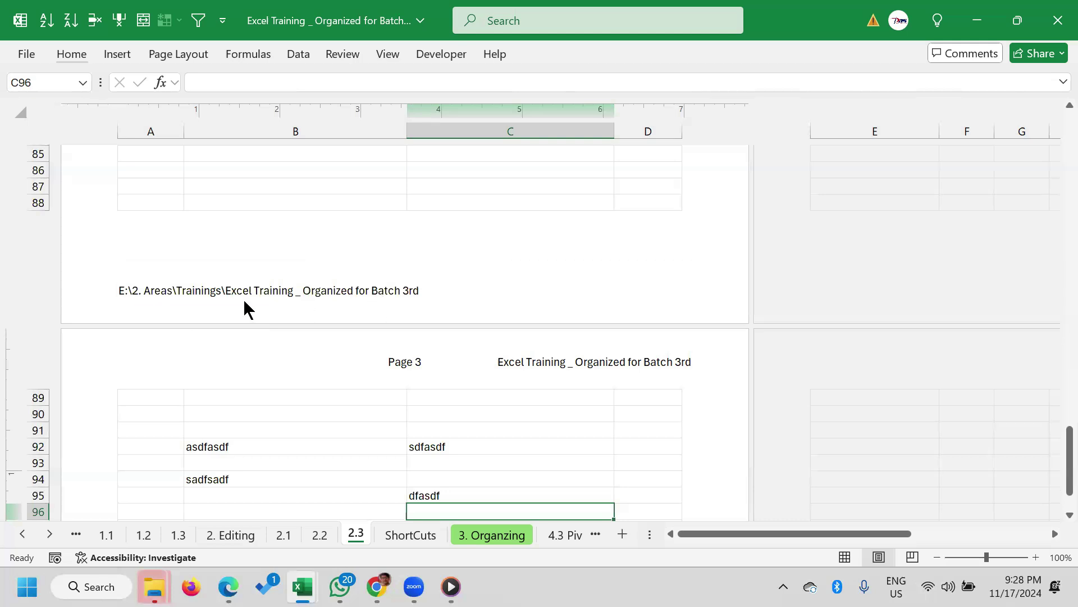
left_click(204, 289)
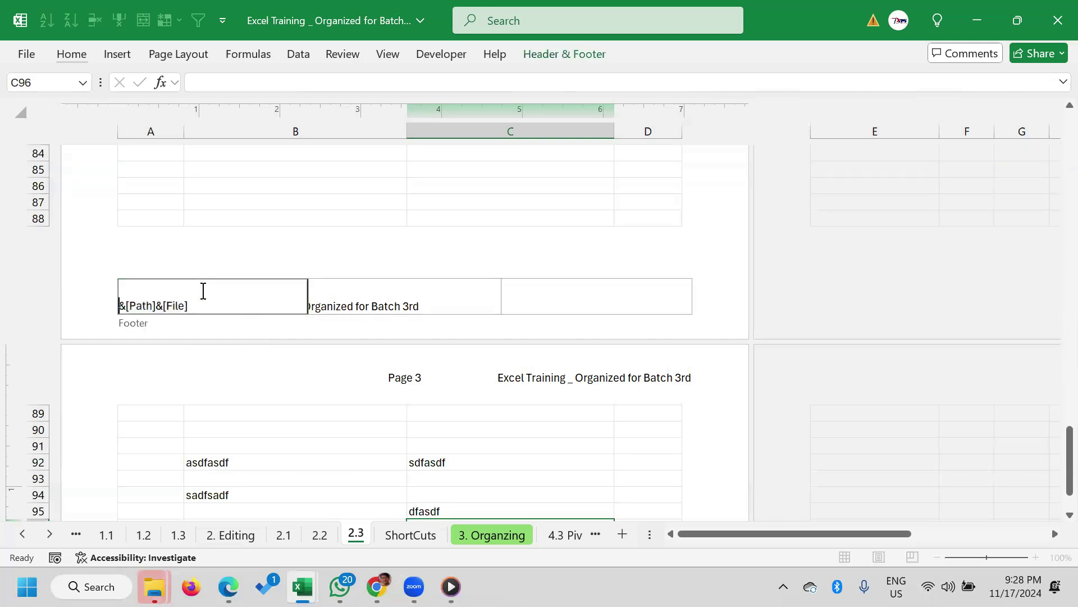
left_click(398, 326)
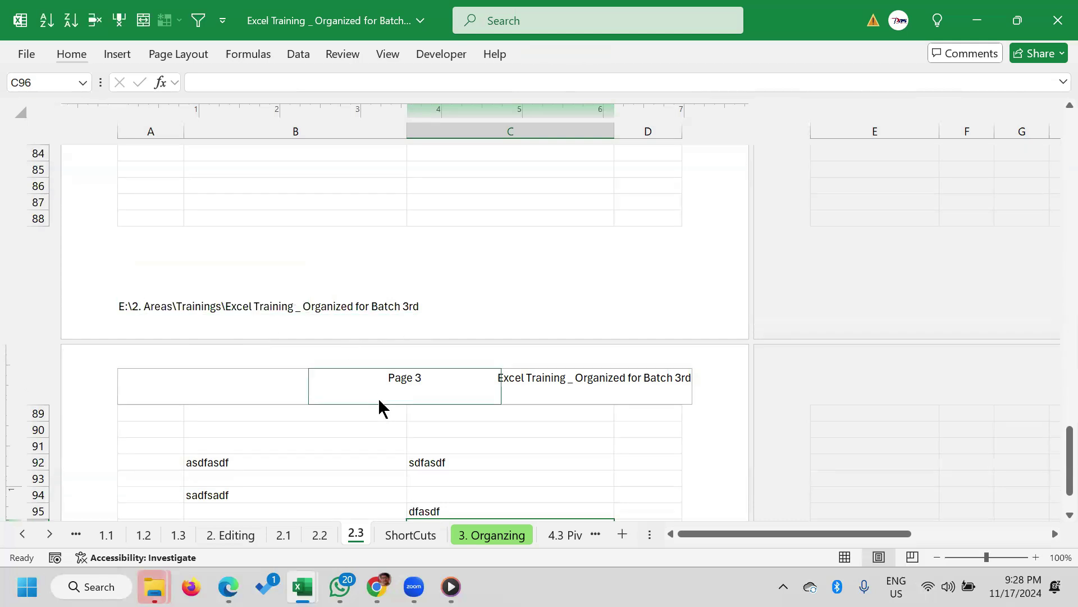
Open the first page's left footer twice and exit without changing it
scroll(378, 397, "up", 13)
scroll(391, 388, "up", 4)
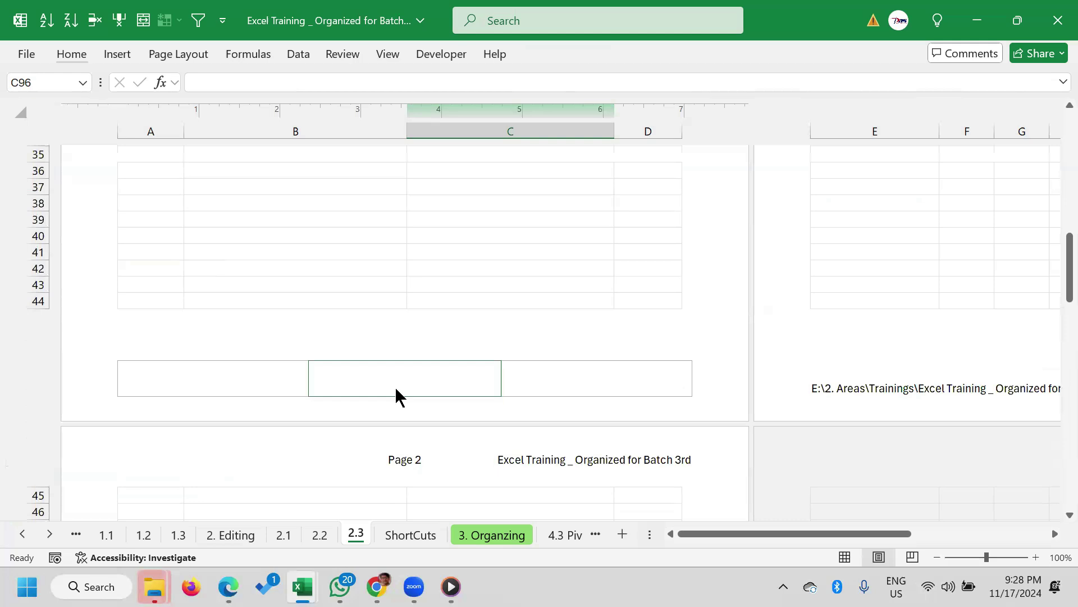
left_click(174, 385)
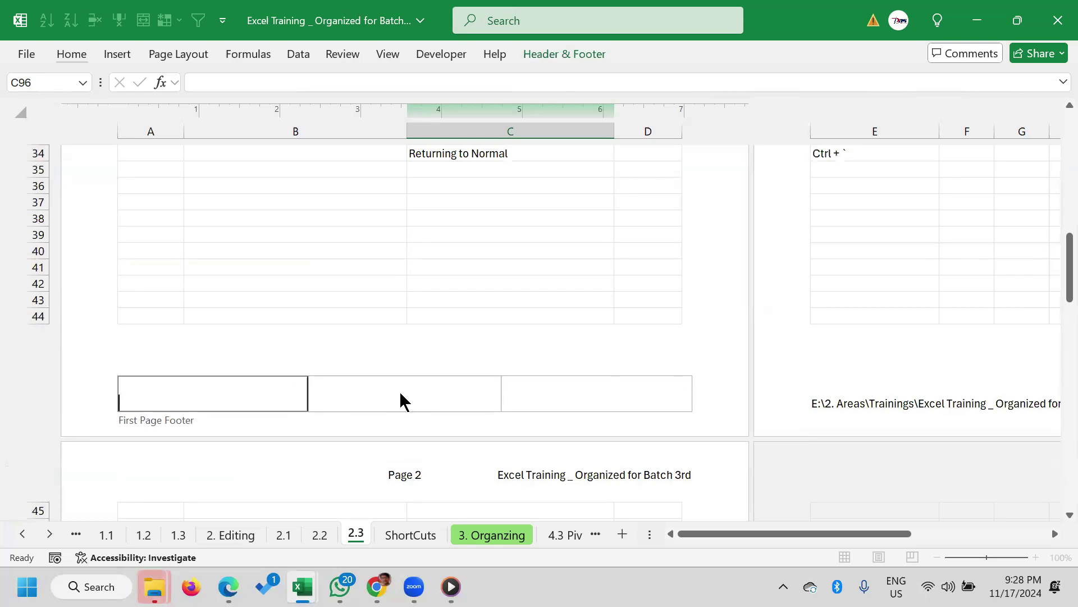
key("Escape")
left_click(247, 386)
key("Escape")
scroll(382, 392, "up", 6)
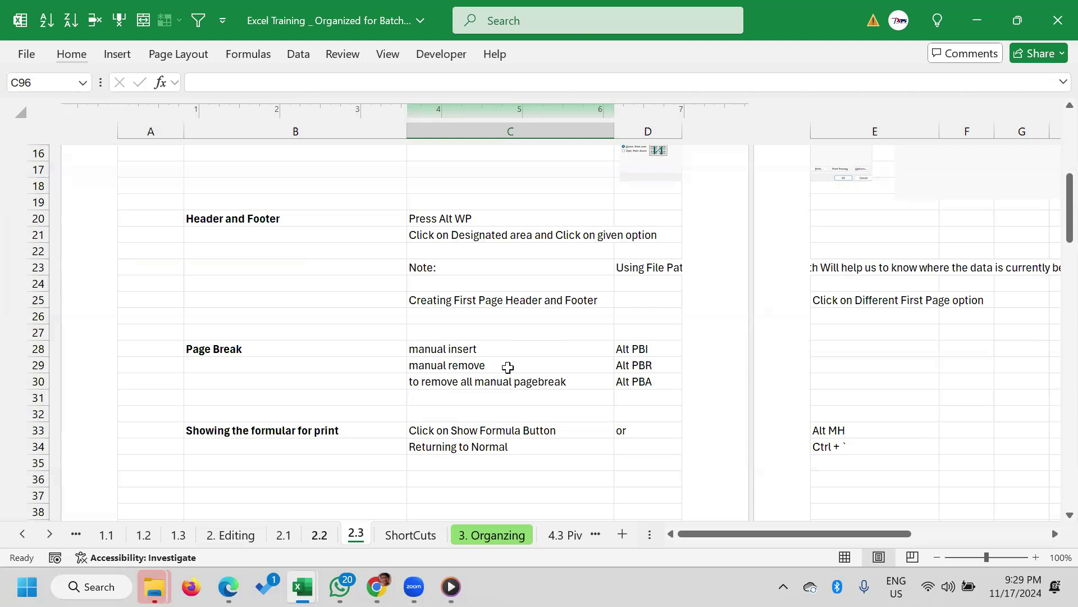
scroll(373, 423, "down", 1)
scroll(388, 357, "down", 6)
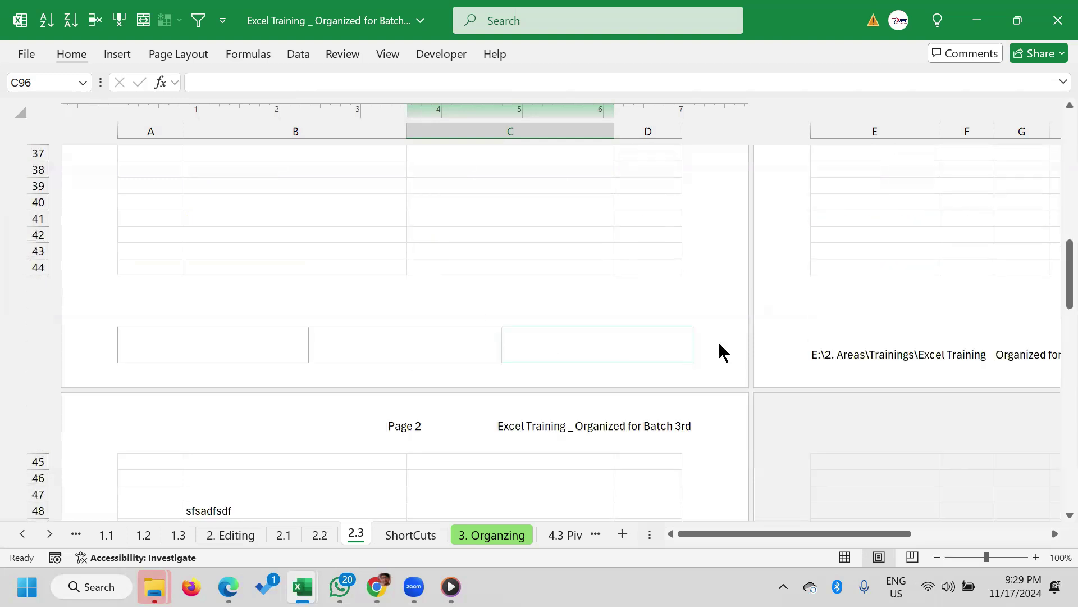
scroll(185, 368, "down", 2)
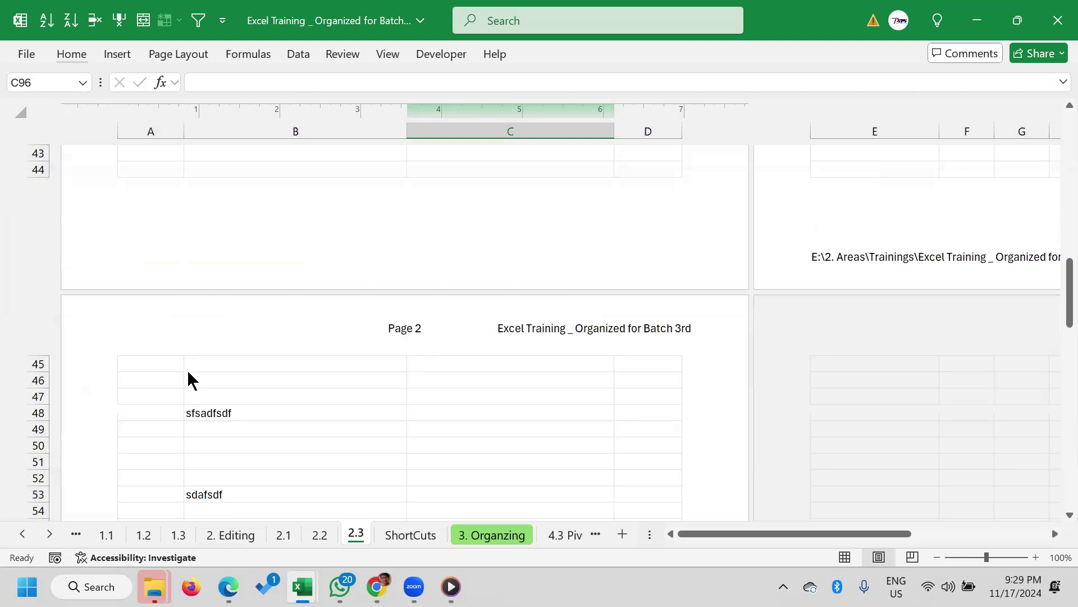
scroll(187, 367, "up", 1)
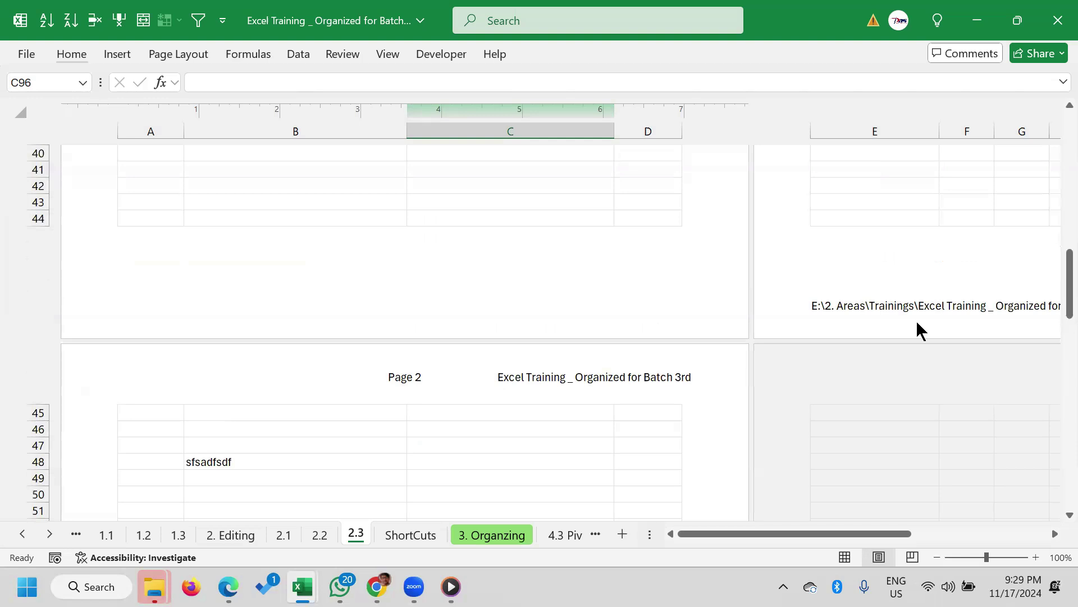
scroll(396, 413, "up", 1)
scroll(400, 413, "up", 1)
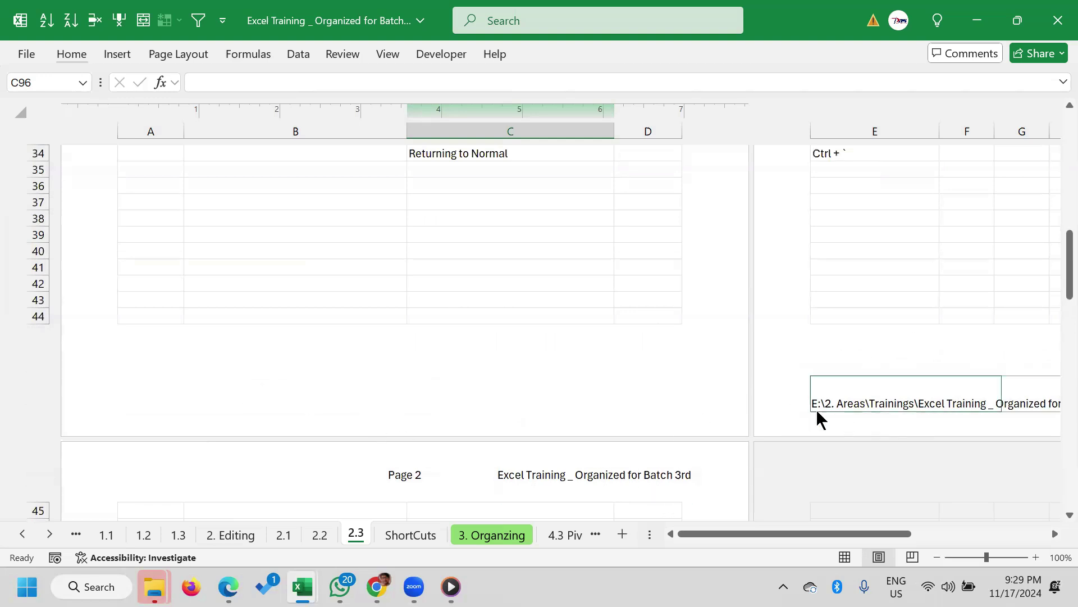
scroll(433, 453, "down", 5)
scroll(433, 453, "down", 4)
scroll(434, 454, "down", 2)
scroll(435, 454, "up", 5)
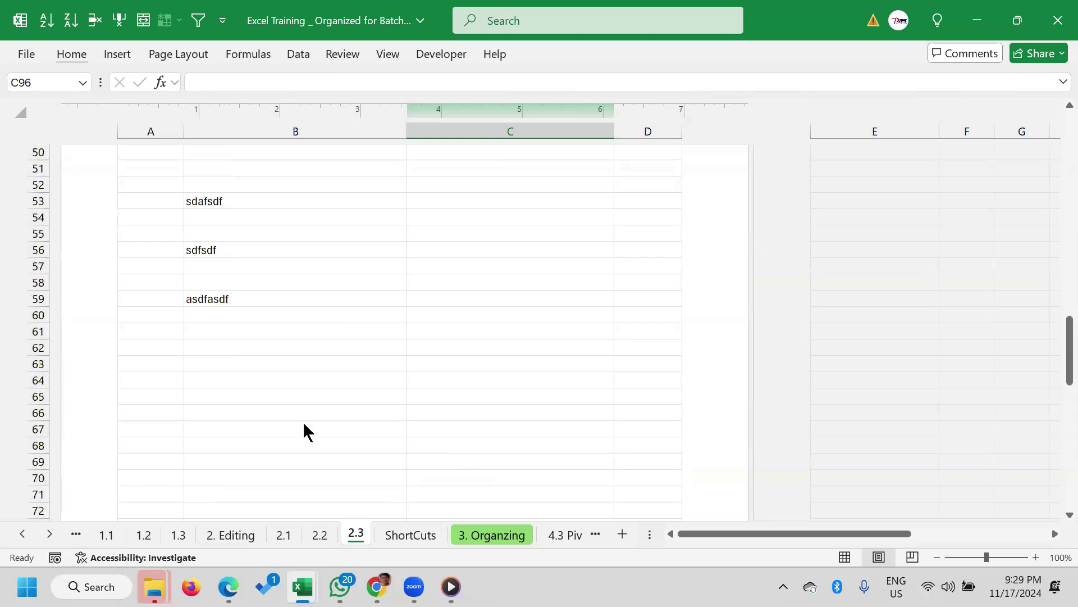
scroll(509, 456, "up", 6)
Reopen the first page footer, then return to the cells leaving it unchanged
left_click(276, 446)
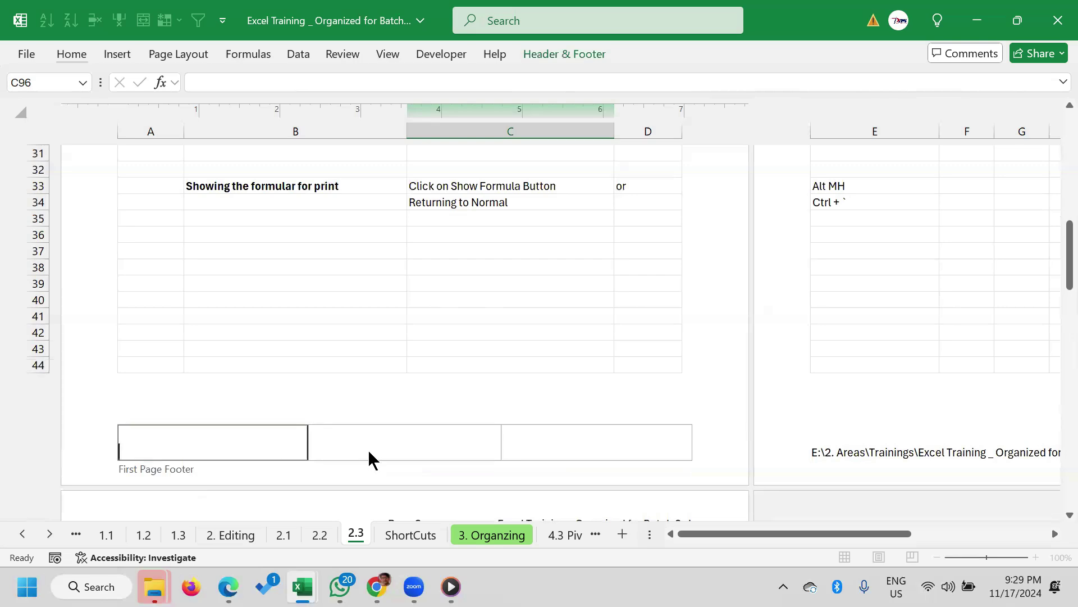
left_click(662, 318)
scroll(597, 380, "up", 5)
scroll(597, 380, "up", 5)
scroll(598, 382, "up", 1)
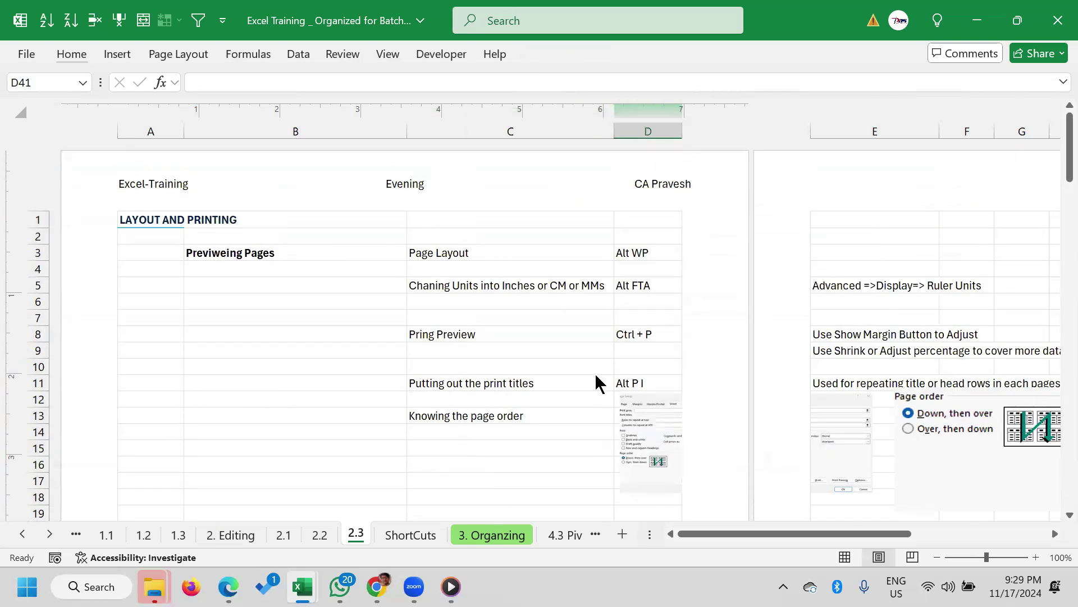
scroll(590, 381, "down", 4)
scroll(587, 388, "down", 8)
scroll(584, 400, "down", 2)
scroll(294, 420, "down", 3)
scroll(291, 441, "up", 3)
Check the right-hand page's footer code, then switch to the WhatsApp window
left_click(896, 279)
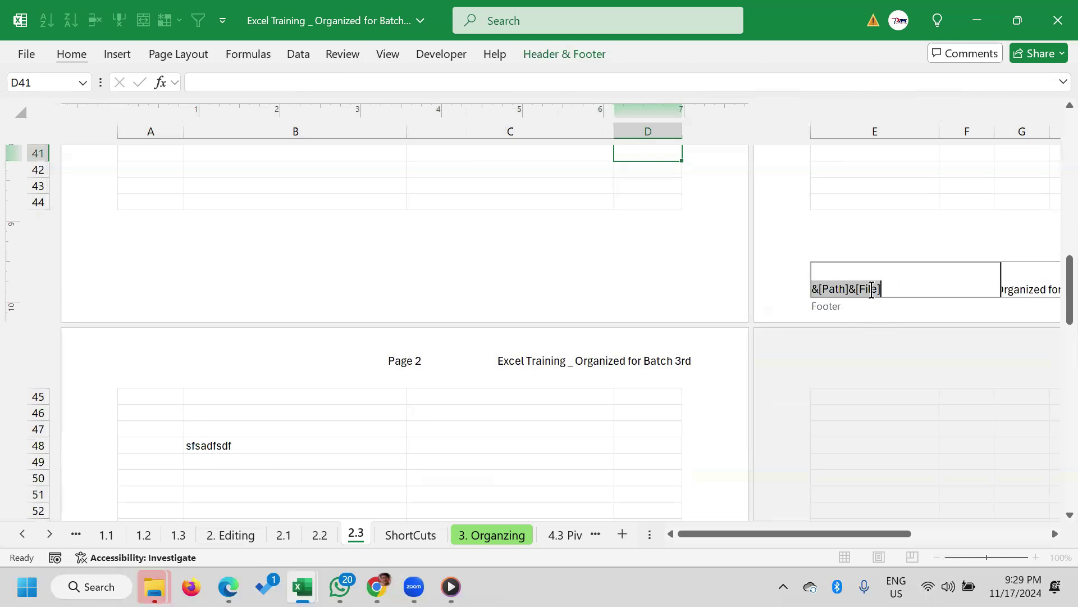
left_click(896, 232)
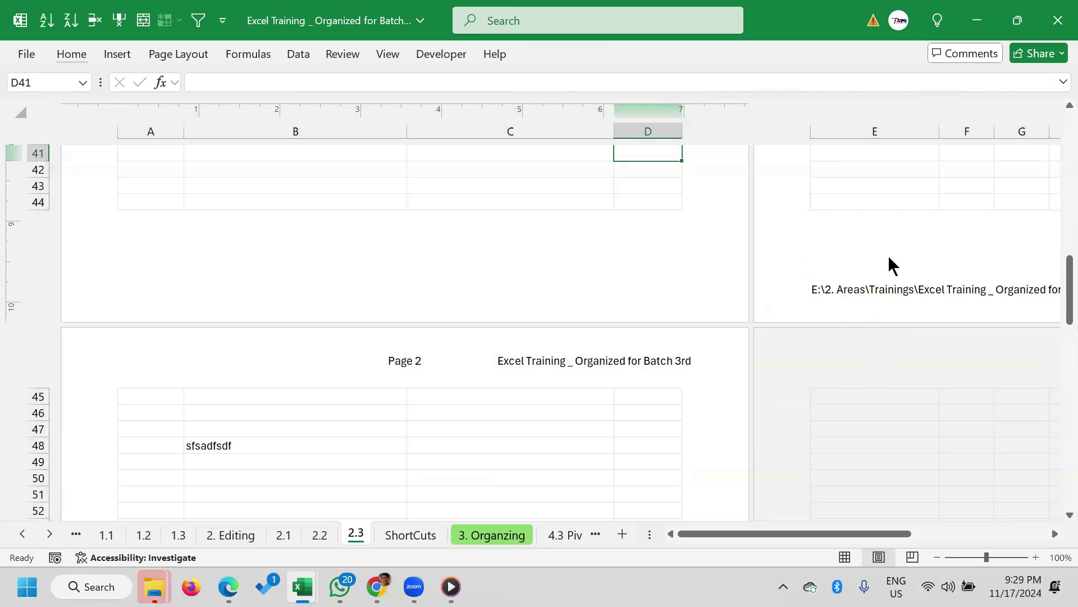
scroll(770, 403, "up", 8)
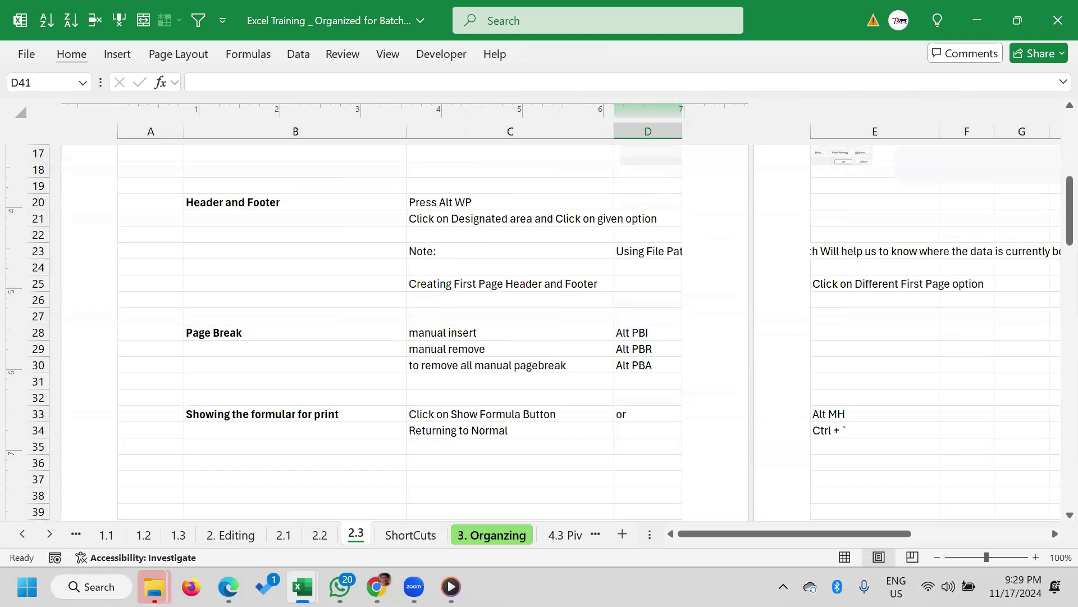
left_click(340, 586)
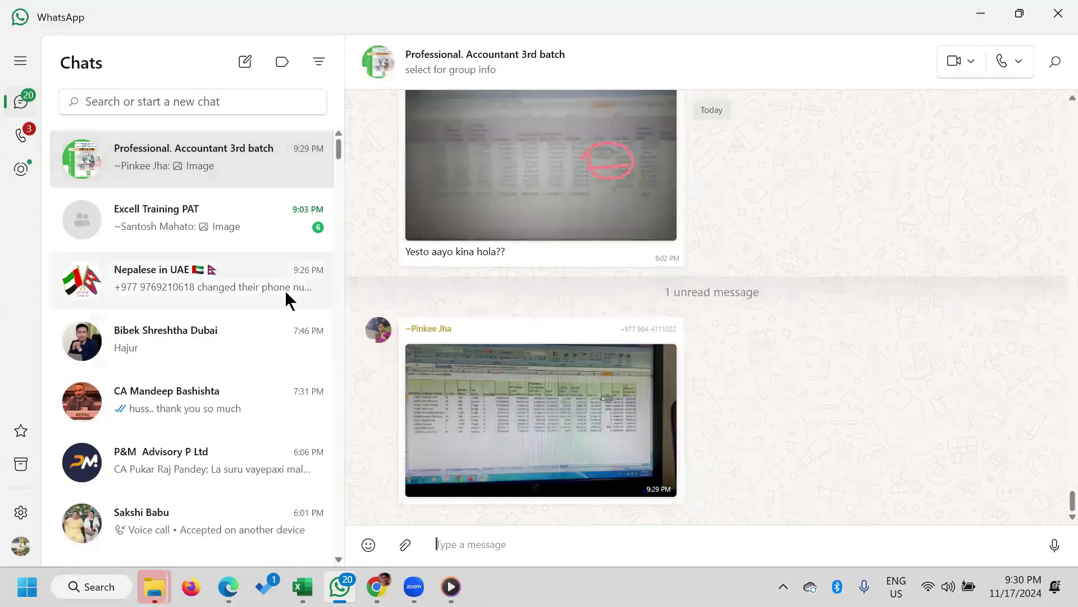
View the shared spreadsheet photos in both groups, including Excell Training PAT, then return to Excel
left_click(487, 400)
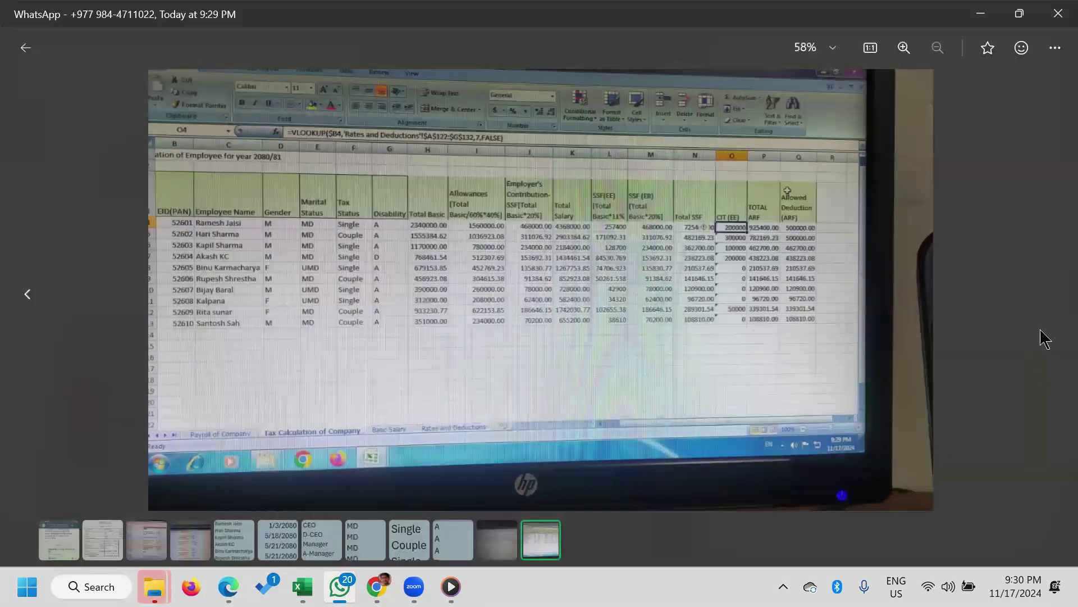
left_click(1029, 370)
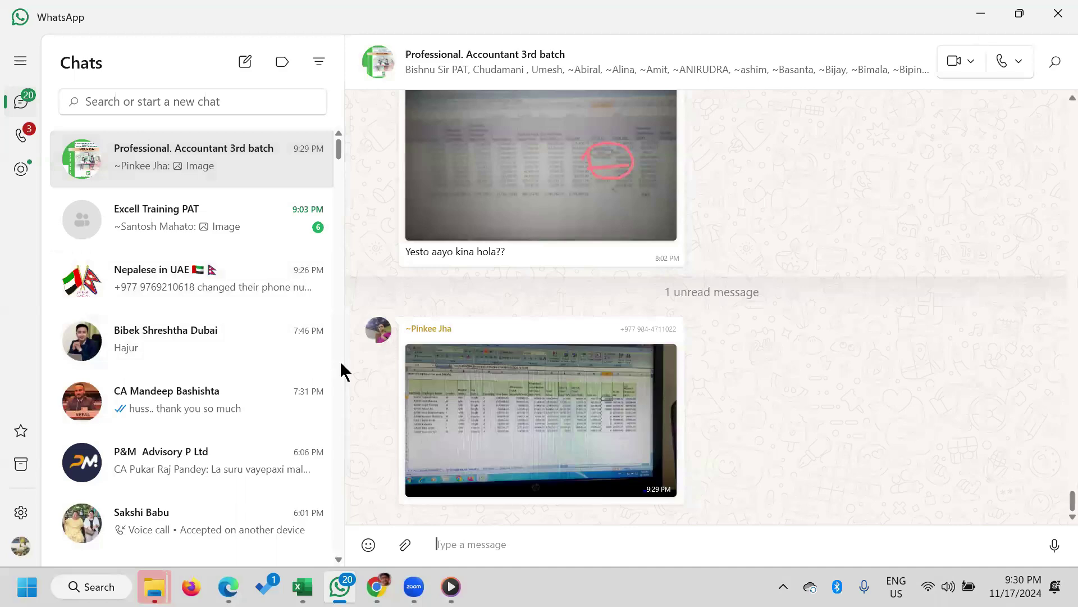
left_click(187, 220)
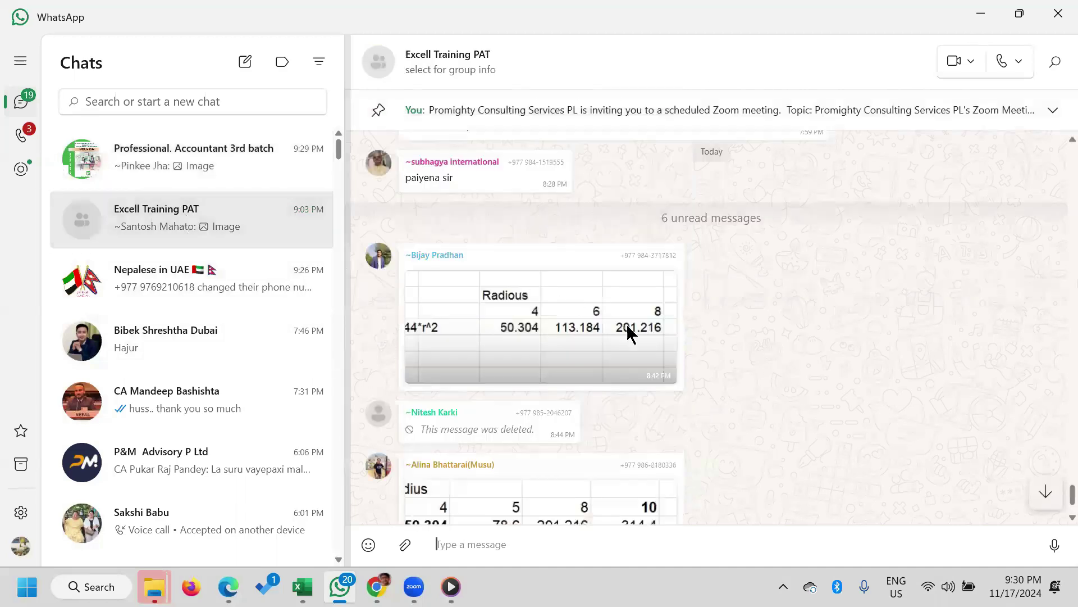
scroll(629, 438, "down", 5)
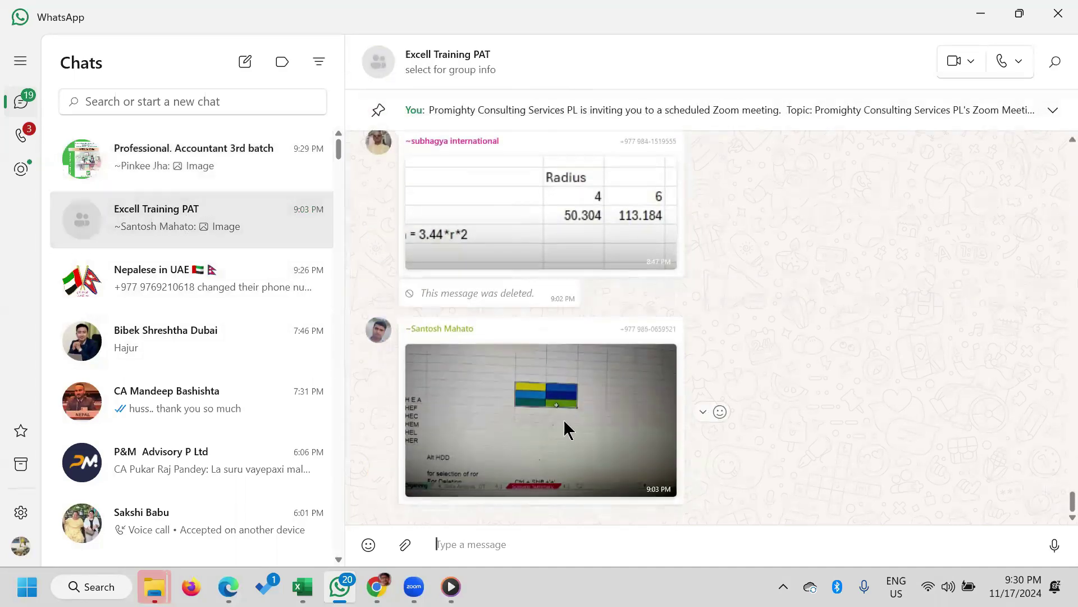
left_click(559, 431)
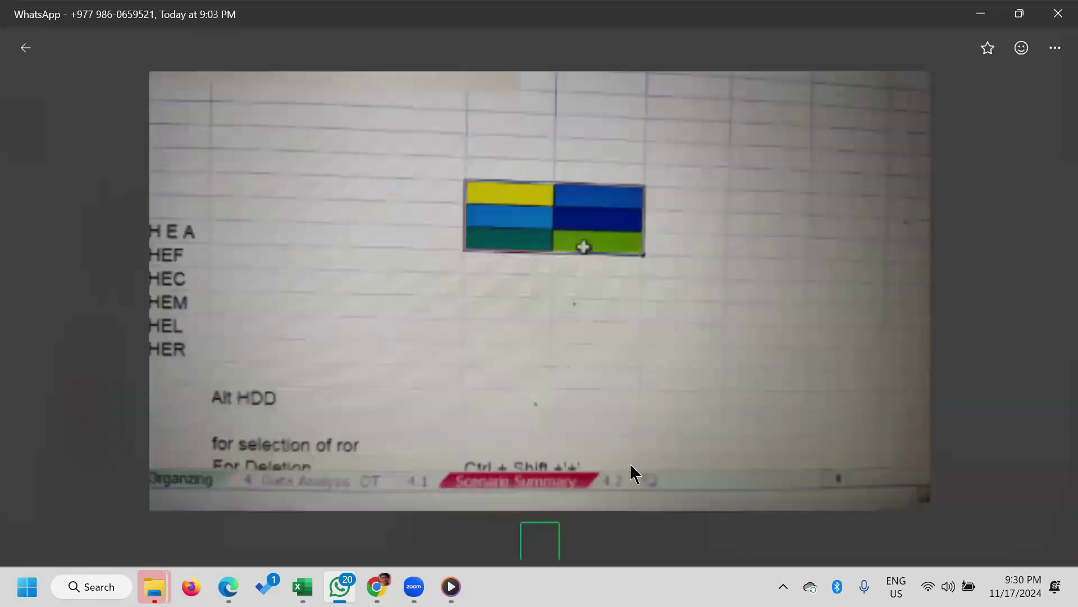
left_click(963, 375)
key("alt+Tab")
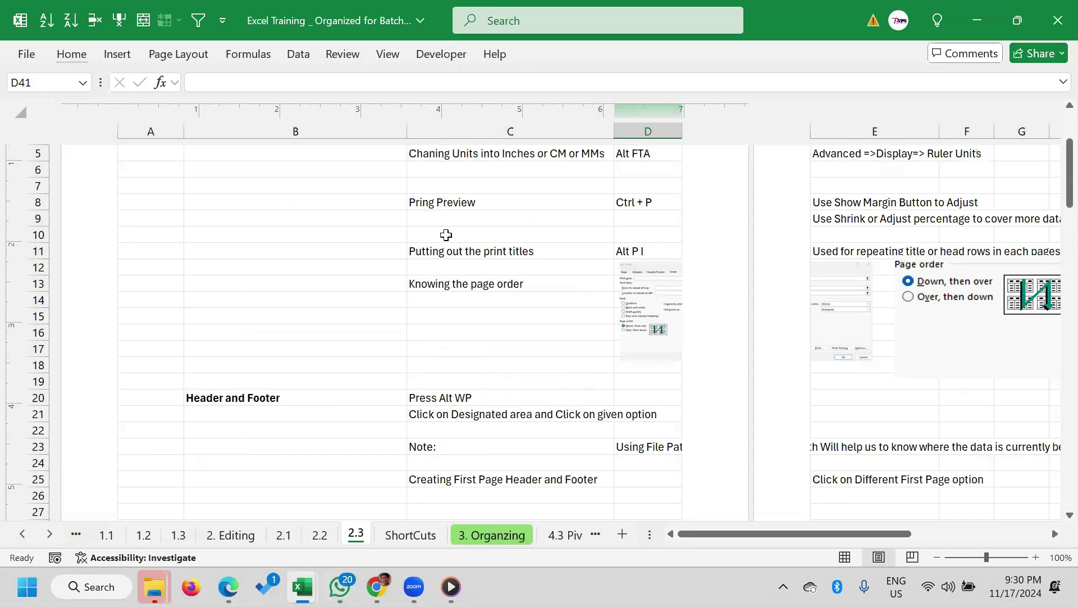
Return sheet 2.3 to Normal view and look over the notes in C23, D23 and E25
left_click(845, 557)
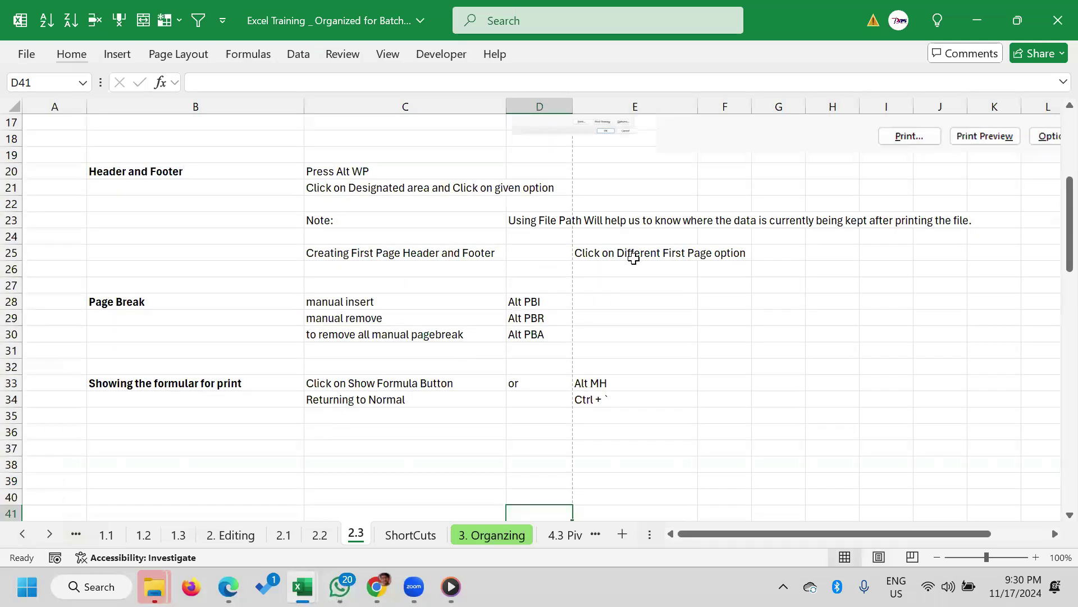
left_click(632, 256)
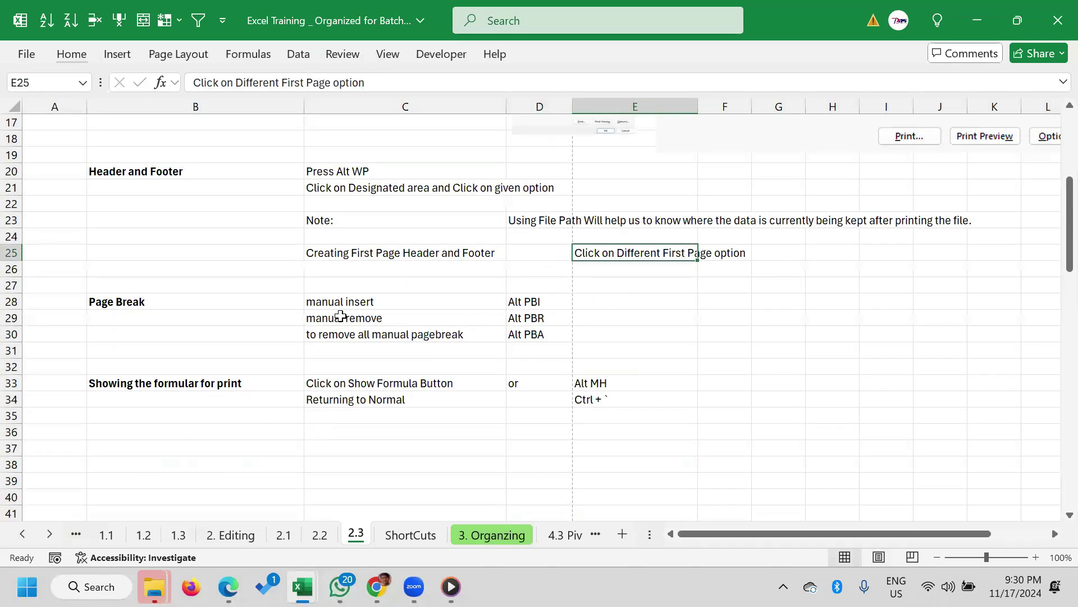
left_click(338, 261)
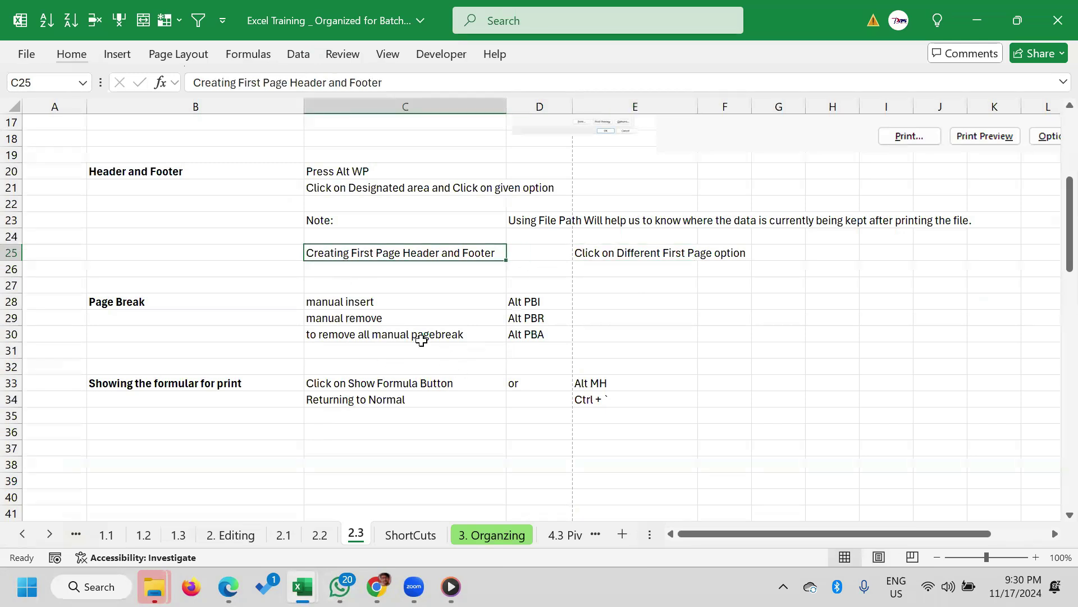
left_click(543, 219)
left_click(374, 220)
left_click(533, 220)
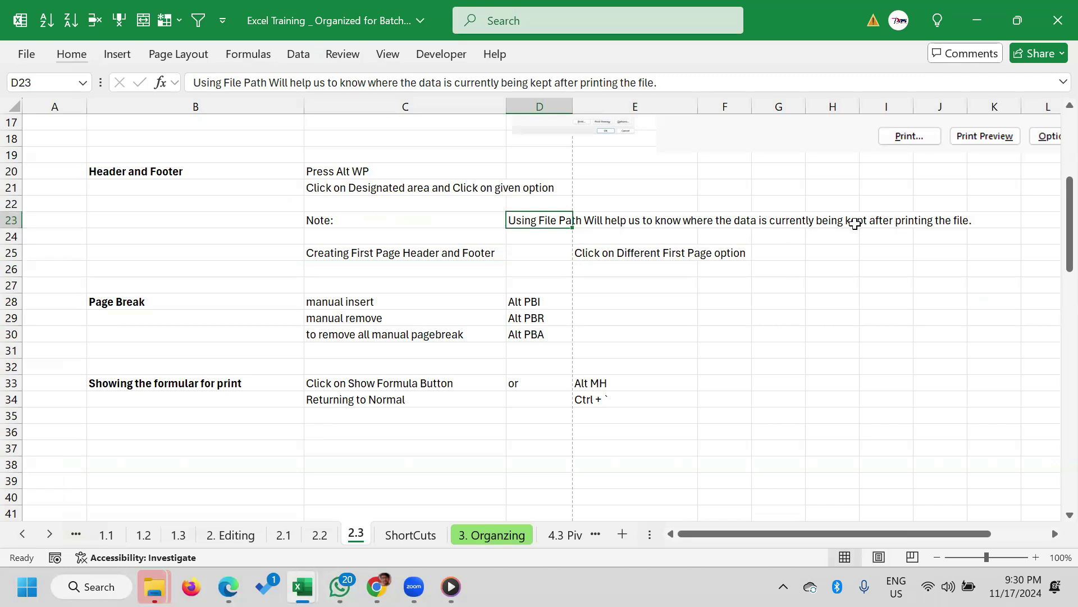
Italicise the Note line across C23:K23
left_click(991, 219)
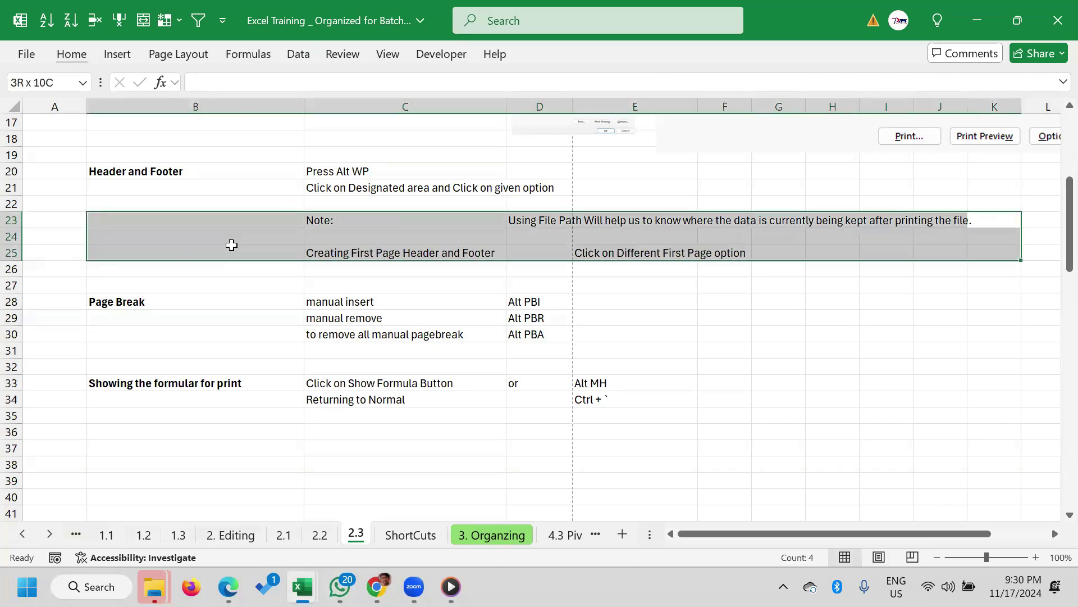
left_click_drag(990, 219, 308, 221)
key("ctrl+i")
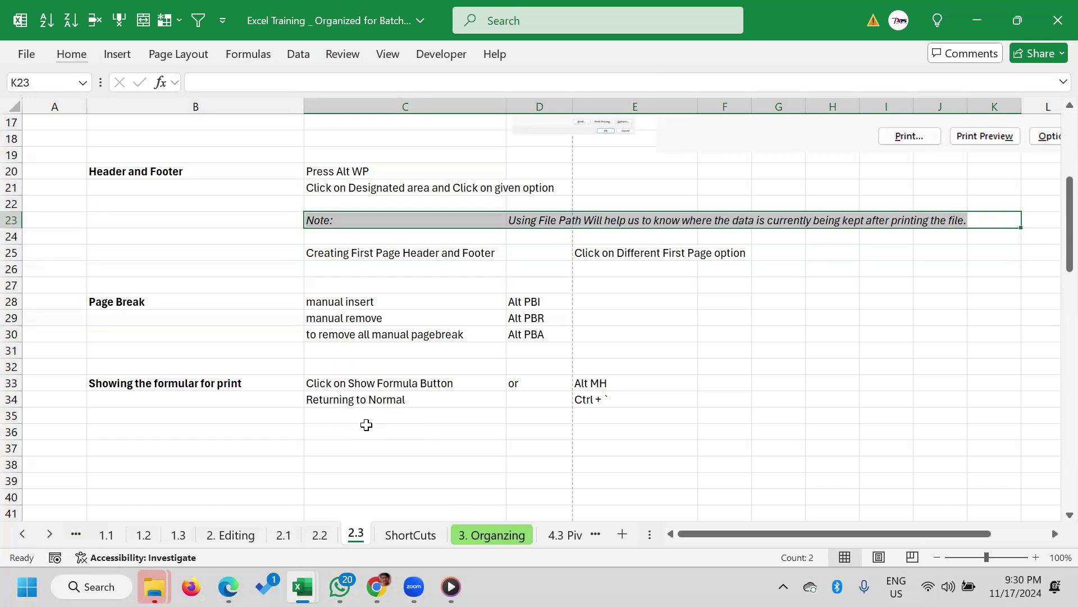
left_click(136, 301)
scroll(331, 338, "down", 2)
left_click(321, 464)
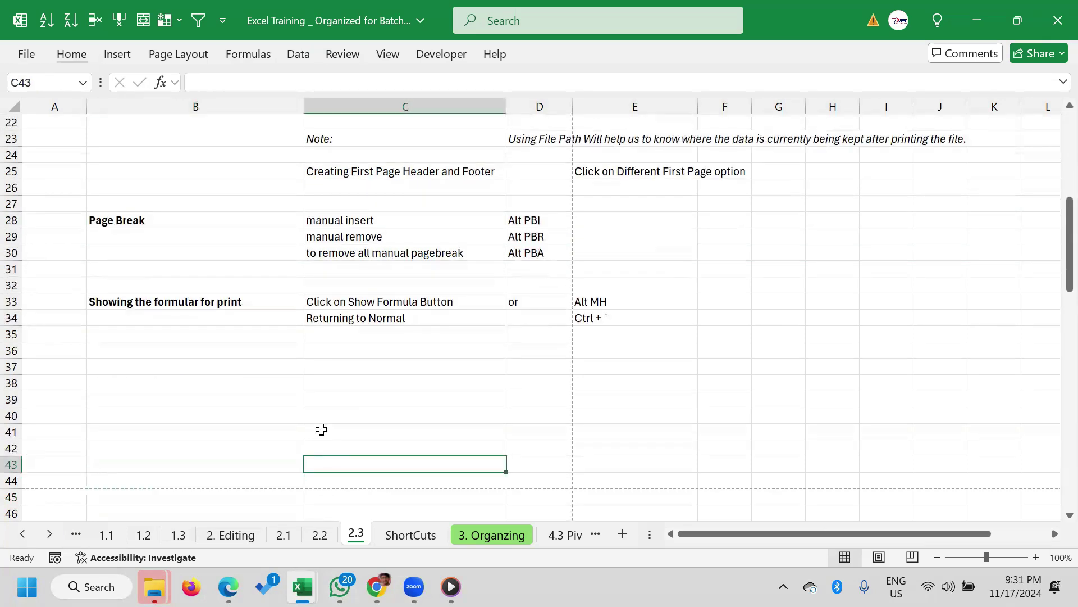
Merge F28:F30 beside the page-break shortcuts and label it HW
key("Up")
key("Up")
key("Up")
key("Up")
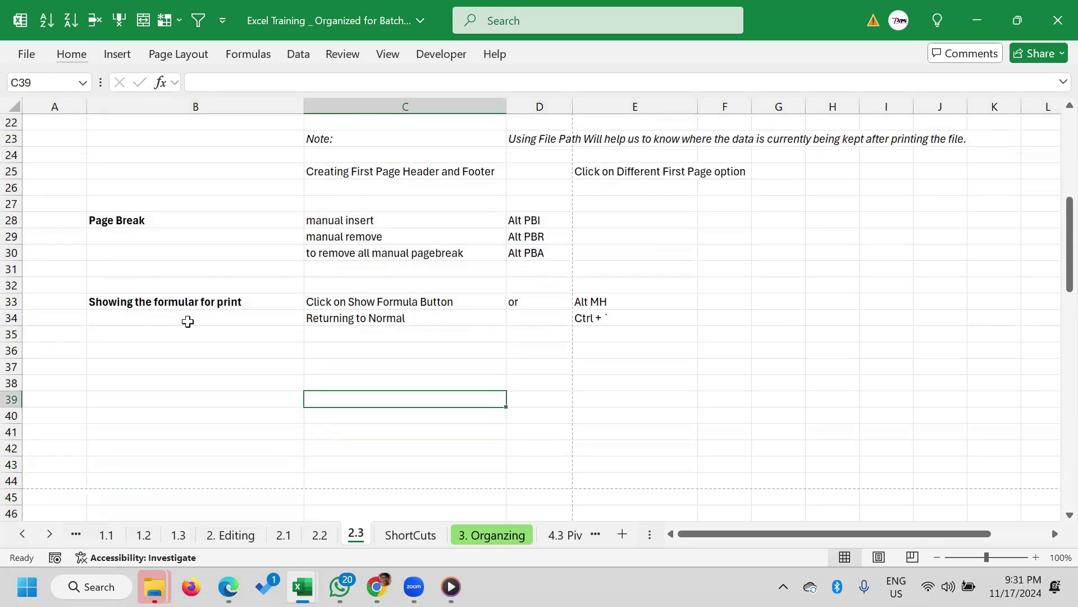
left_click_drag(119, 222, 618, 253)
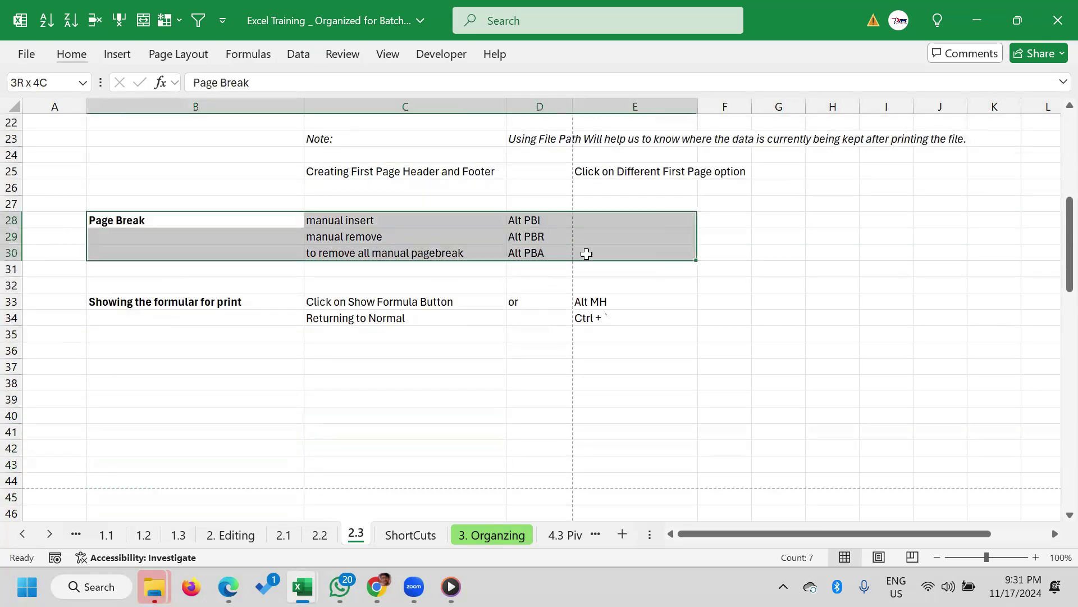
left_click_drag(736, 220, 733, 254)
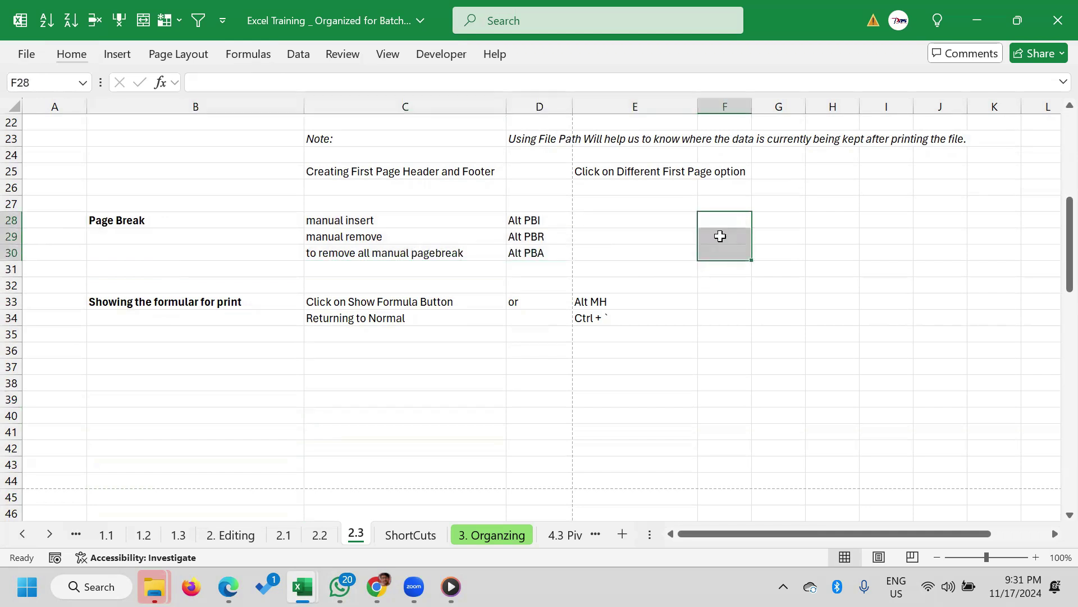
right_click(736, 234)
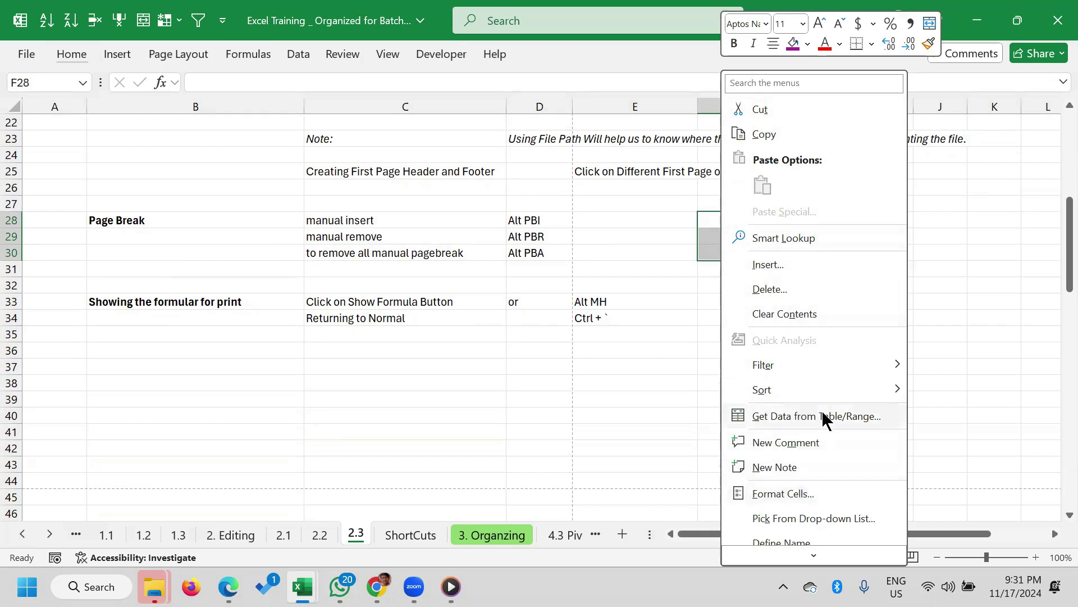
left_click(665, 278)
left_click_drag(724, 225, 726, 259)
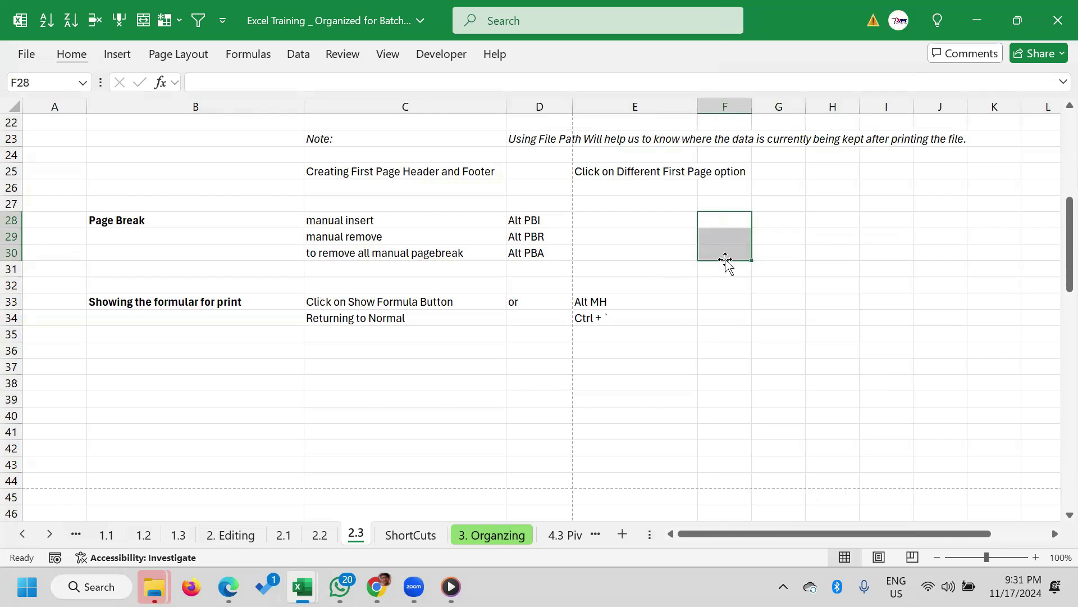
key("alt")
key("h")
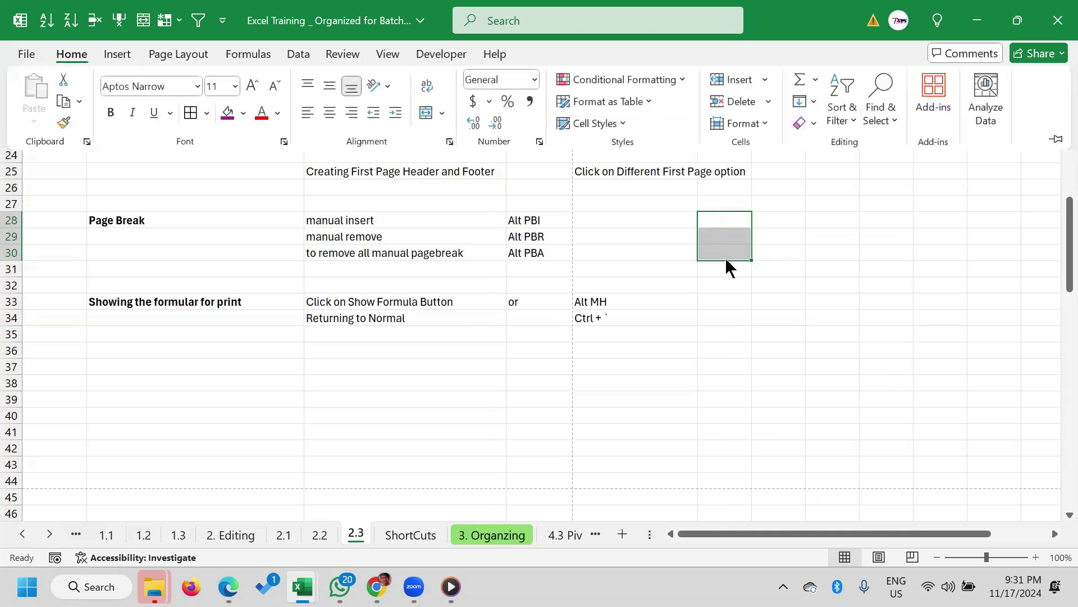
key("Escape")
type("HW")
key("Return")
key("Up")
Correct the B33 heading from 'formular' to 'formulae'
key("Down")
key("Down")
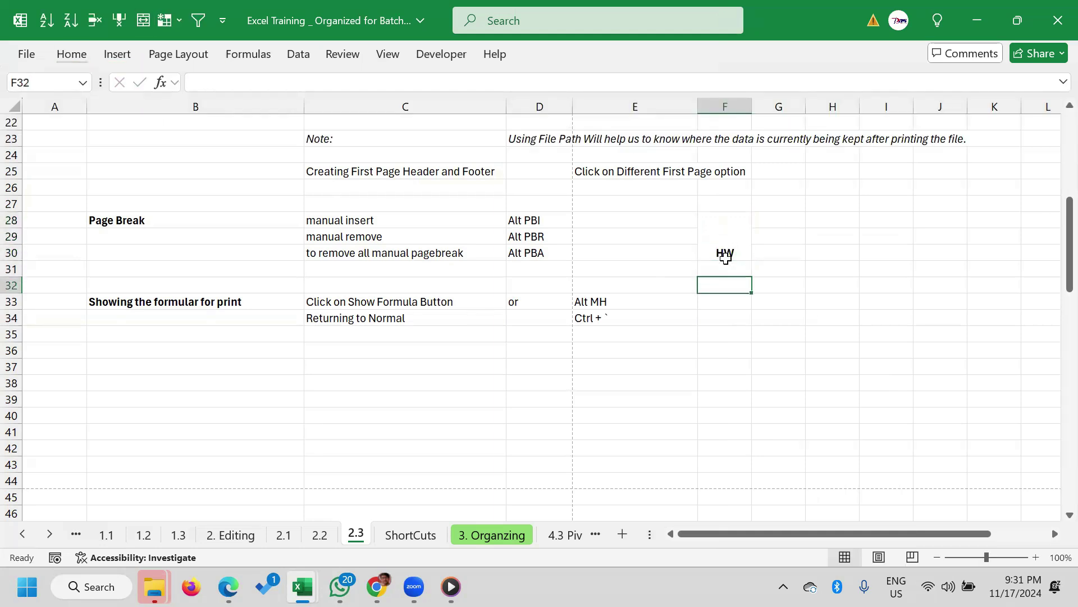
key("Left")
key("Down")
key("Down")
key("Up")
key("Left")
key("Left")
key("Left")
key("Left")
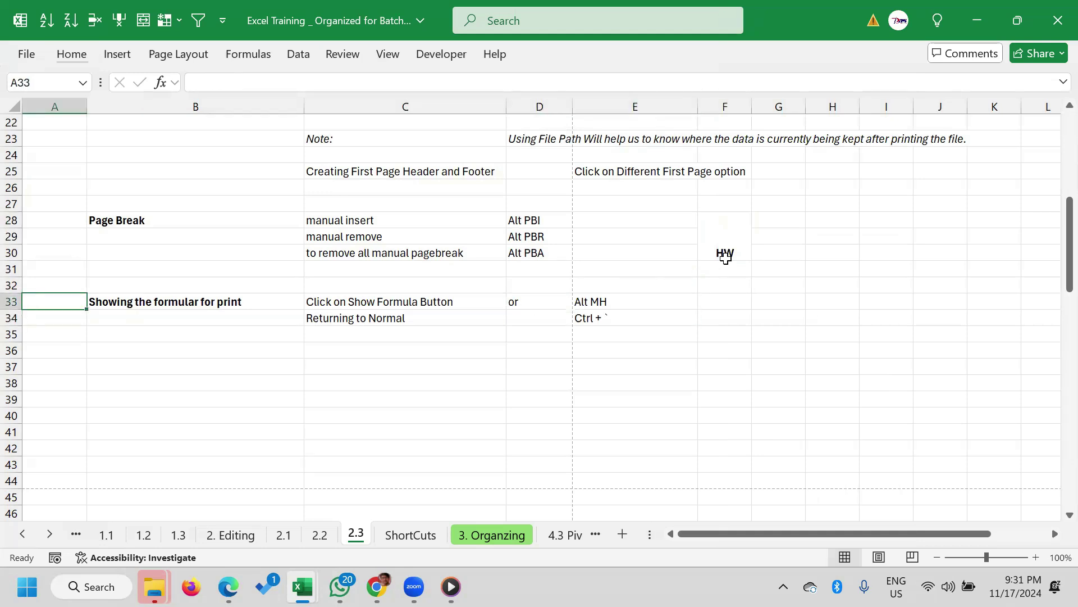
key("Right")
key("shift+Right")
key("shift+Right")
key("shift+Right")
key("shift+Right")
key("shift+Down")
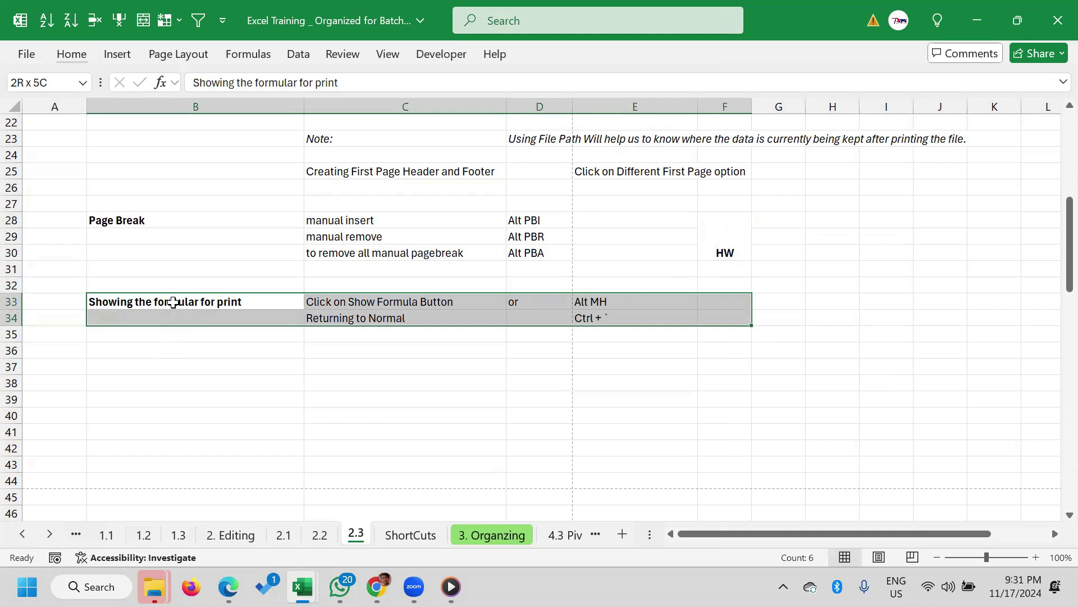
left_click(170, 303)
key("F2")
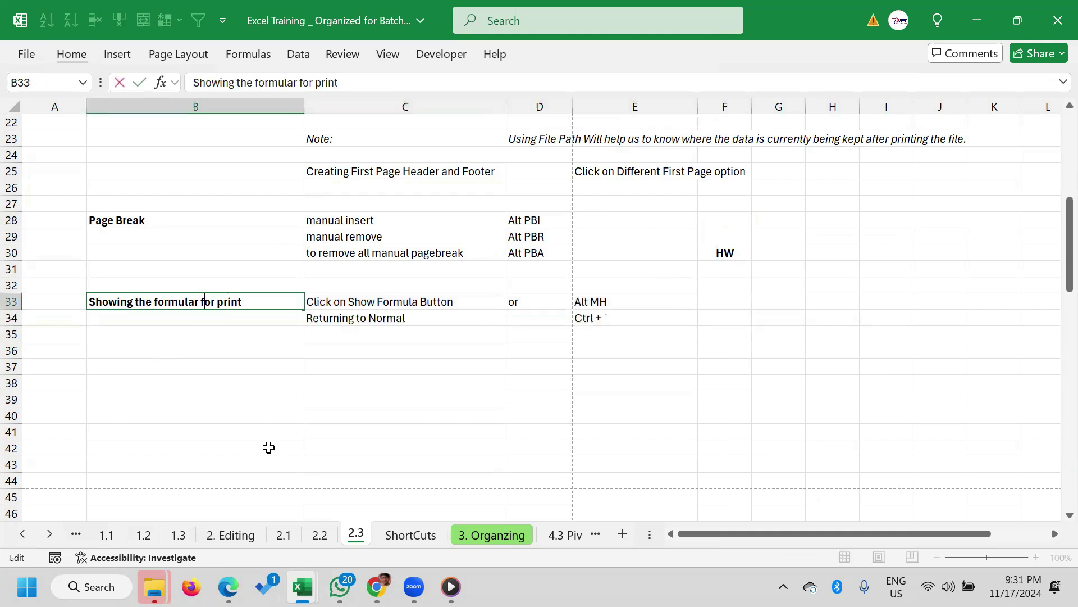
key("BackSpace")
type("e")
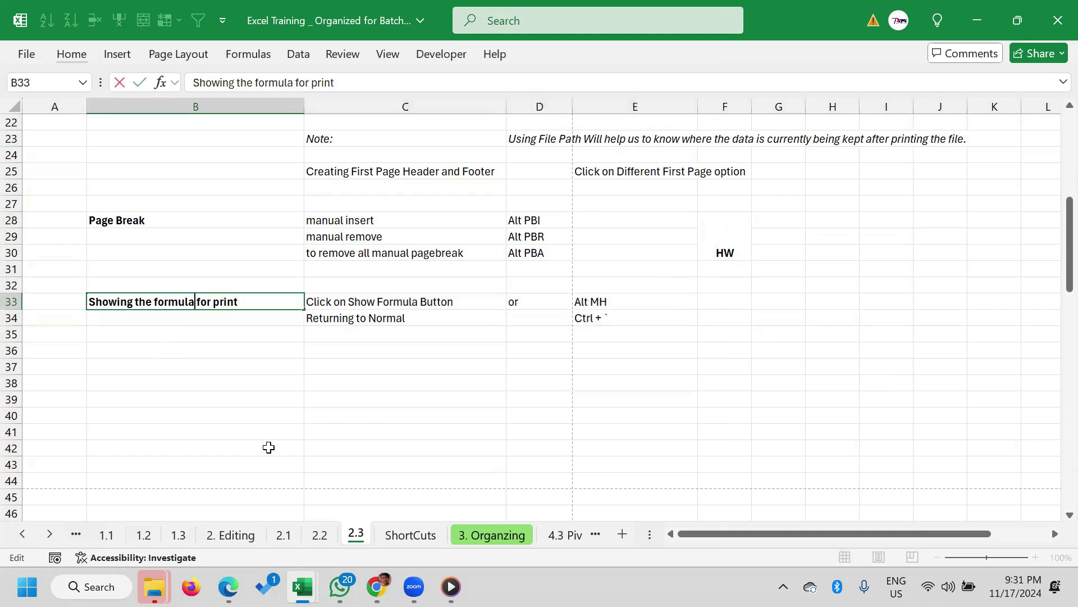
key("Return")
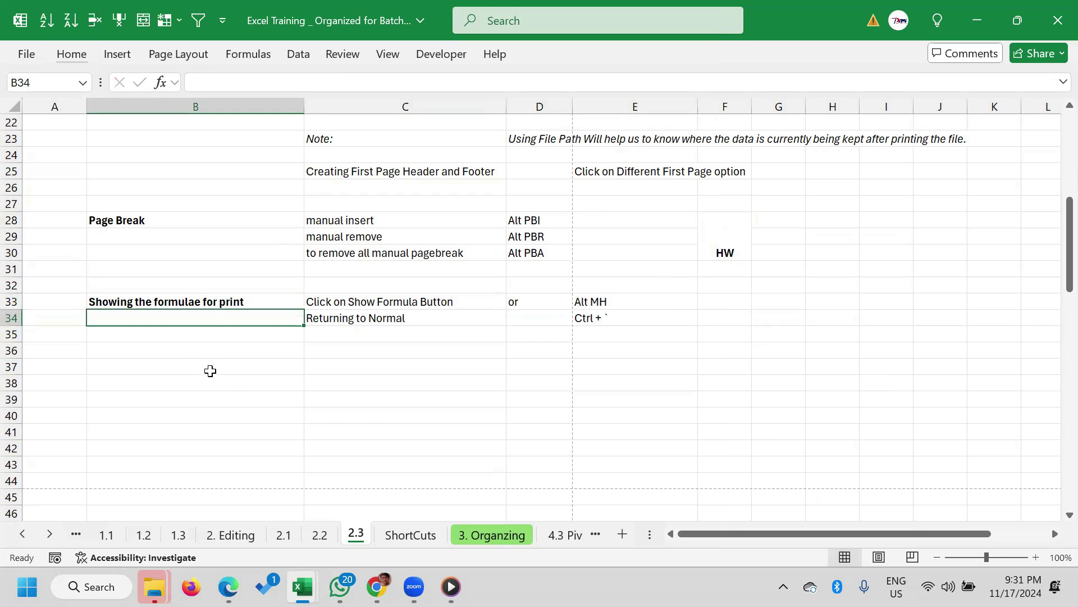
Enter the headers Basic, Rate and Amount starting at B47
scroll(209, 369, "down", 4)
scroll(395, 385, "down", 6)
scroll(371, 373, "up", 3)
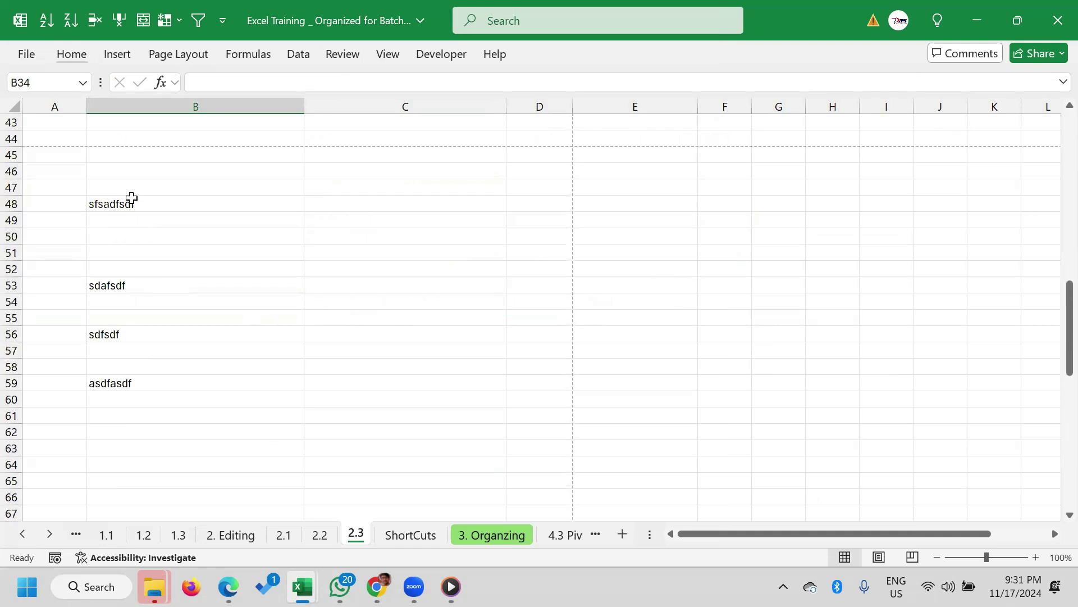
left_click_drag(130, 187, 412, 478)
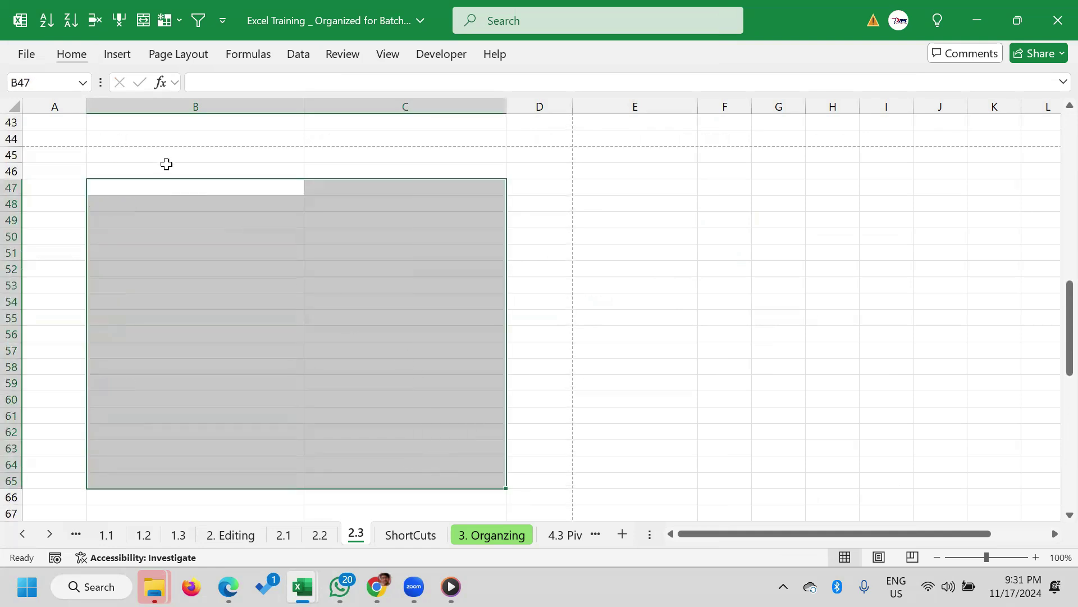
left_click(183, 191)
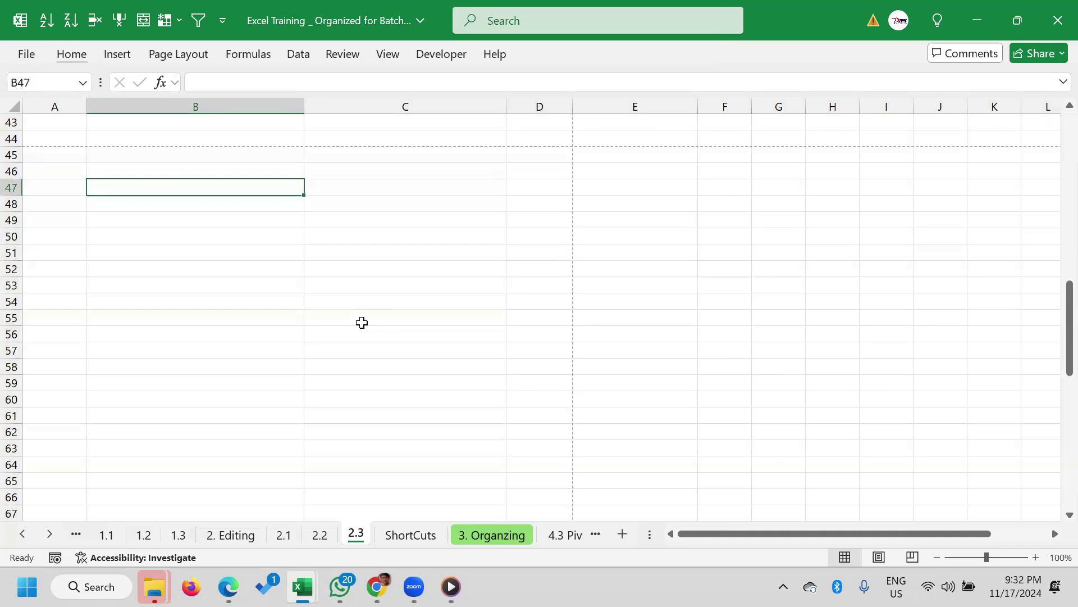
type("Basic")
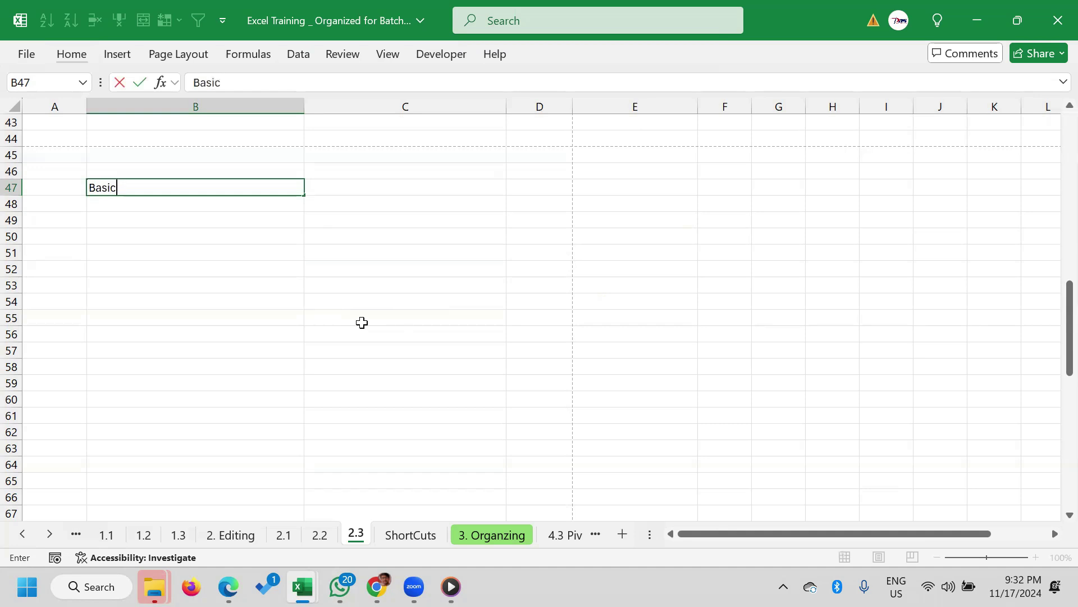
key("Tab")
type("Ra")
key("Tab")
type("Amount")
key("Return")
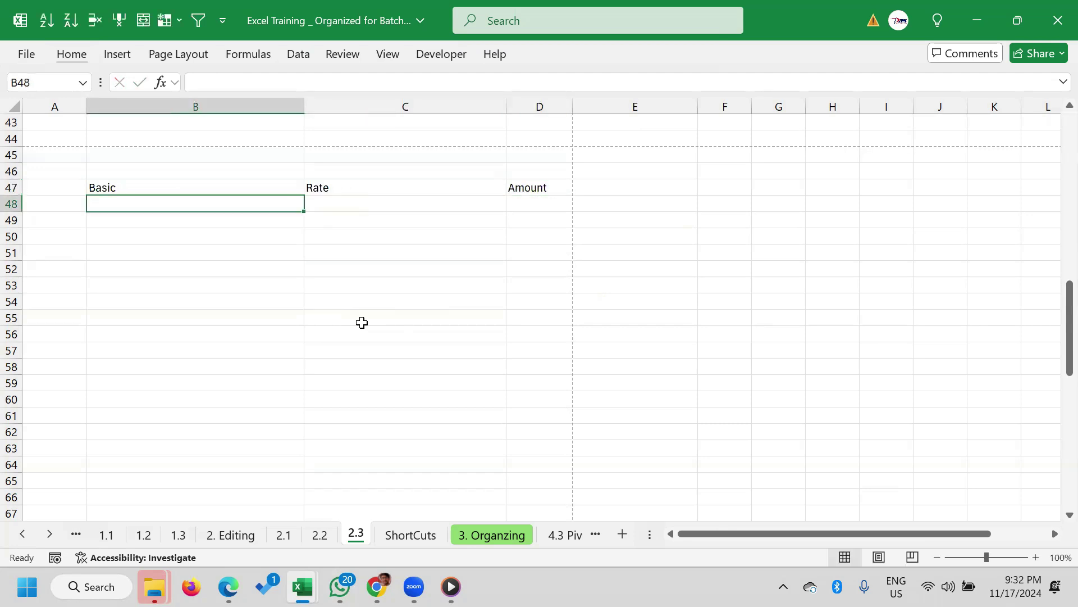
Enter Basic 20000, Rate 20% and Amount formula =B48*C48 giving 4000
type("20000")
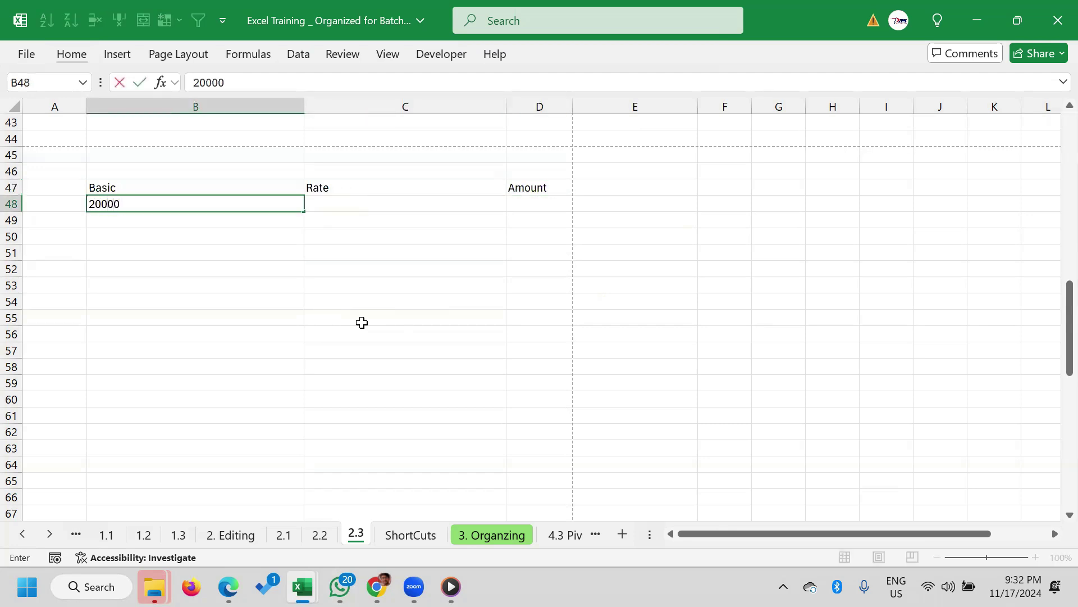
key("Tab")
type("20")
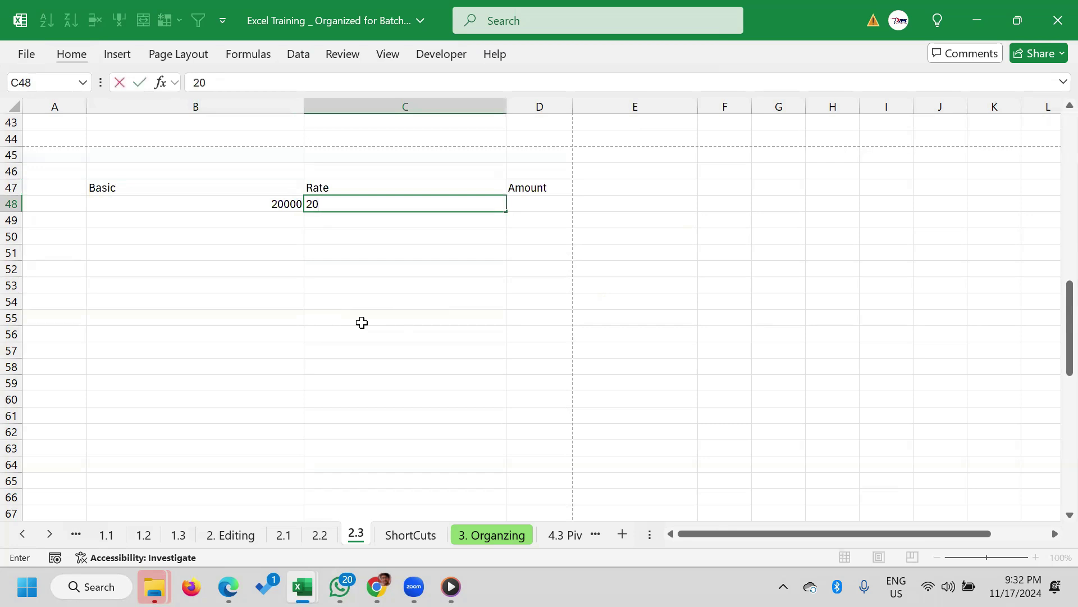
type("%")
key("Tab")
type("=")
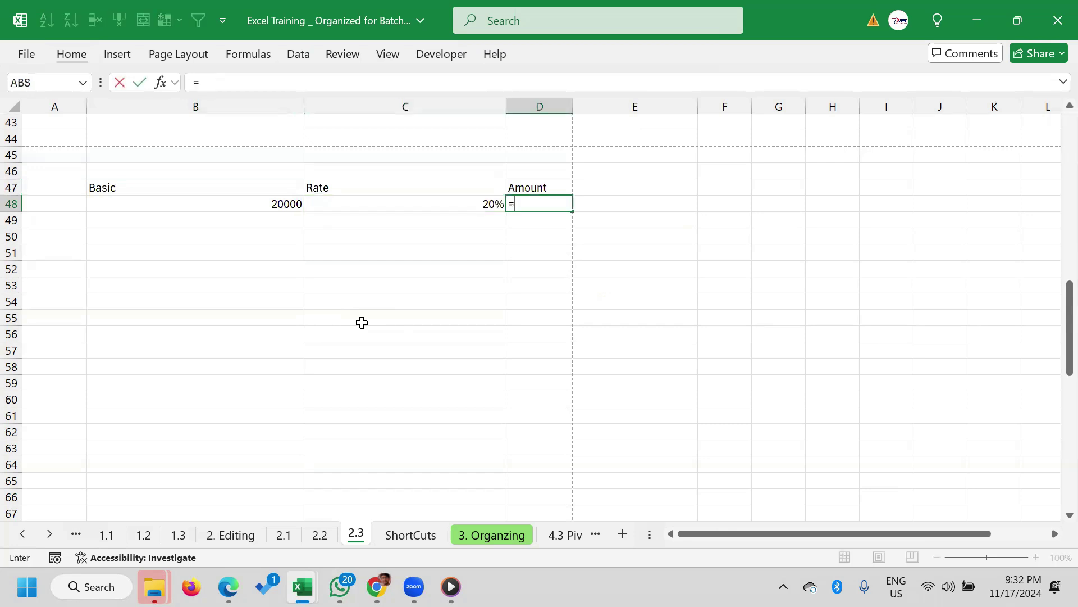
key("Left")
key("Left")
type("*")
key("Left")
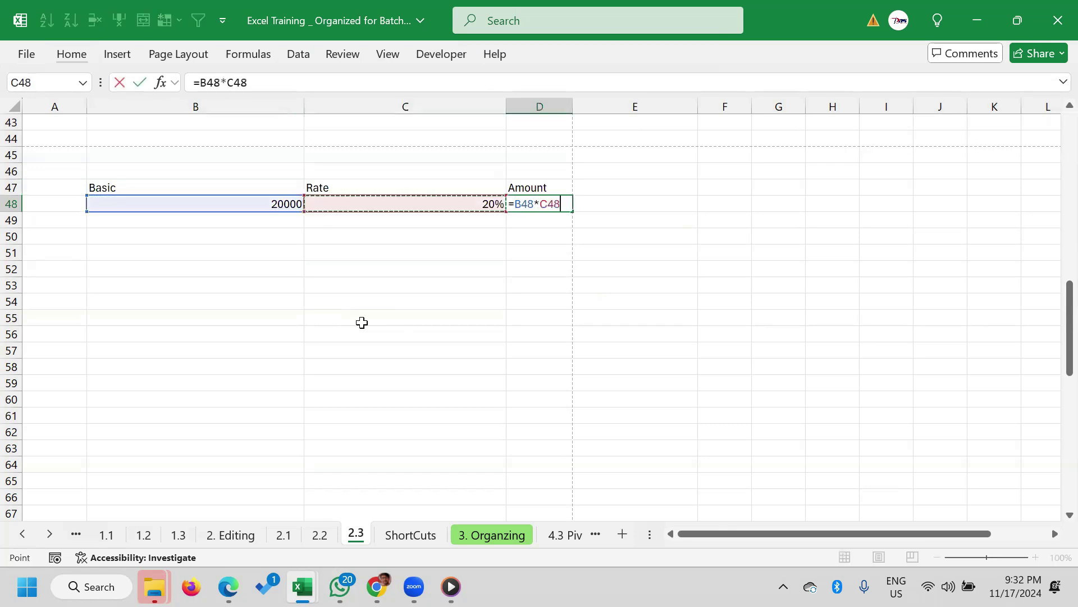
key("Return")
Copy the B47:D48 table and start a new blank workbook
key("Up")
key("shift+Right")
key("shift+Right")
key("shift+Up")
key("ctrl+c")
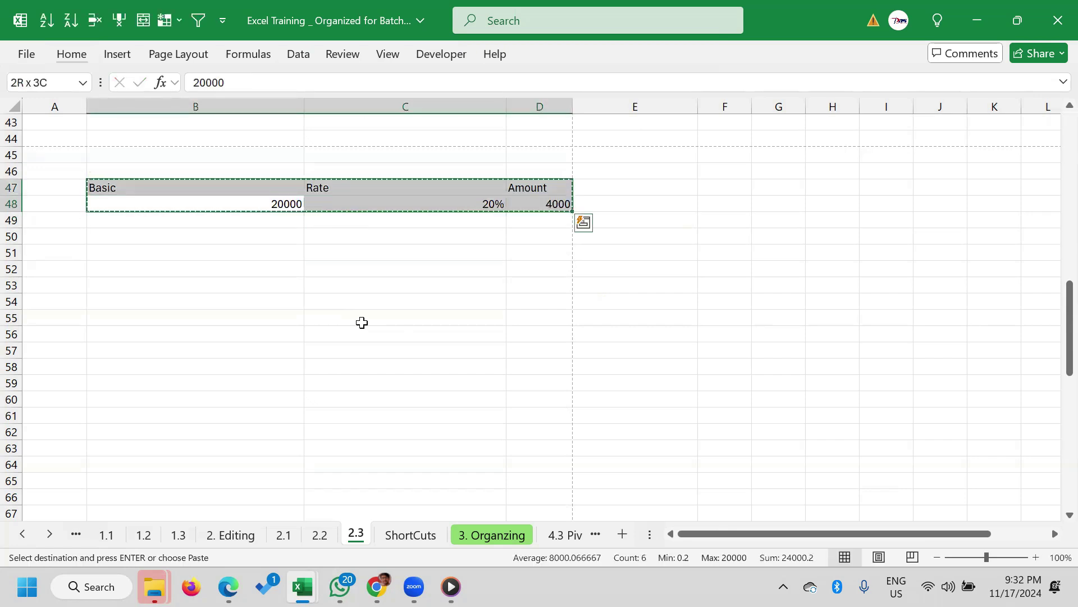
key("ctrl+n")
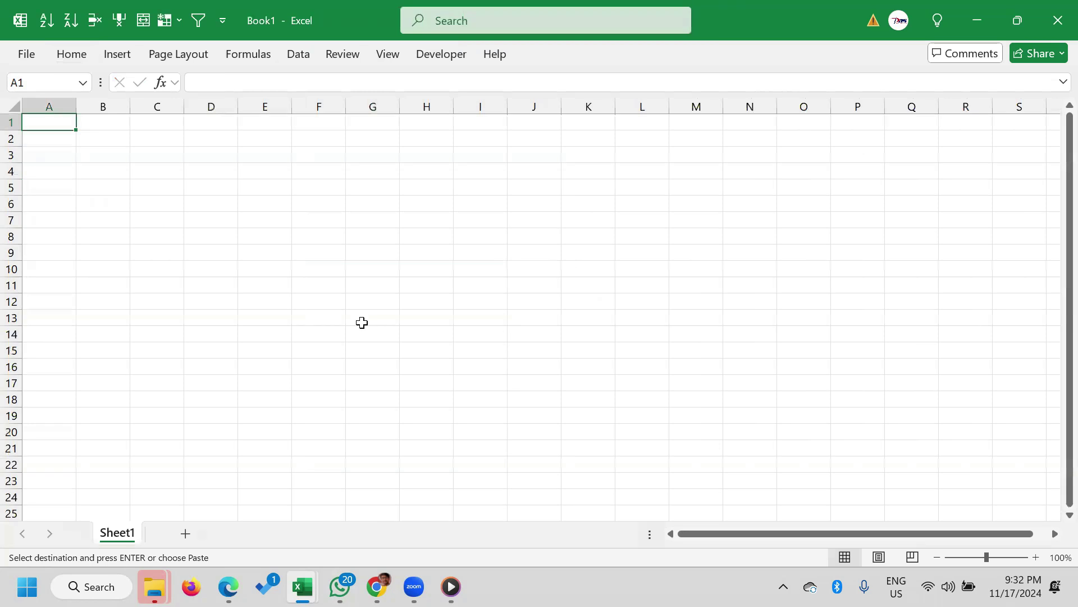
Paste the copied table into Book1 at A1, then move to the Rate heading
key("ctrl+v")
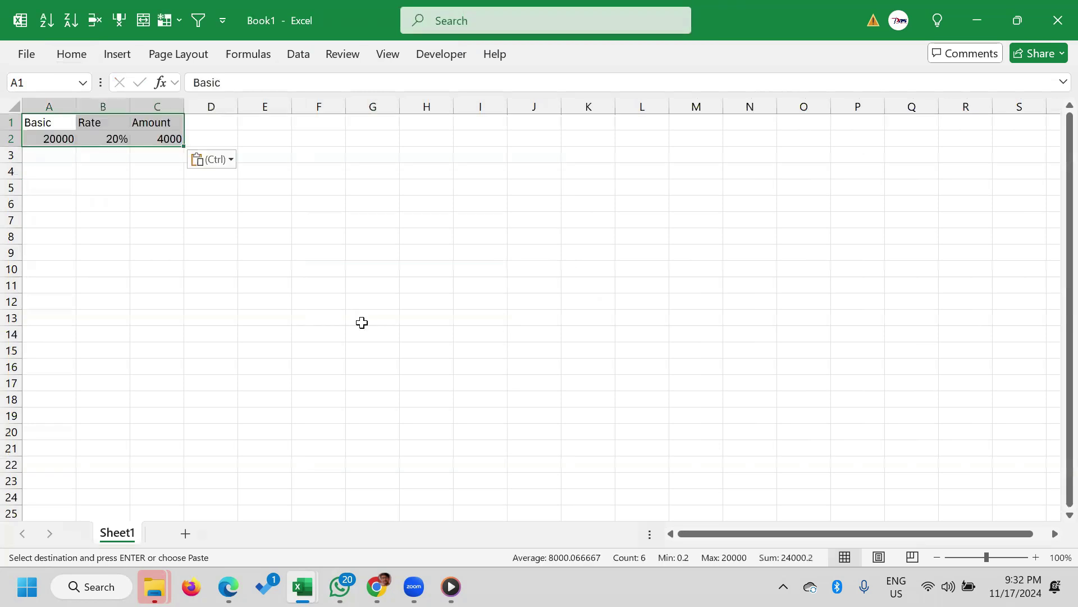
key("Down")
key("Down")
key("Right")
key("Right")
key("Left")
key("Up")
key("Up")
key("Left")
key("shift+Down")
key("shift+Right")
key("shift+Right")
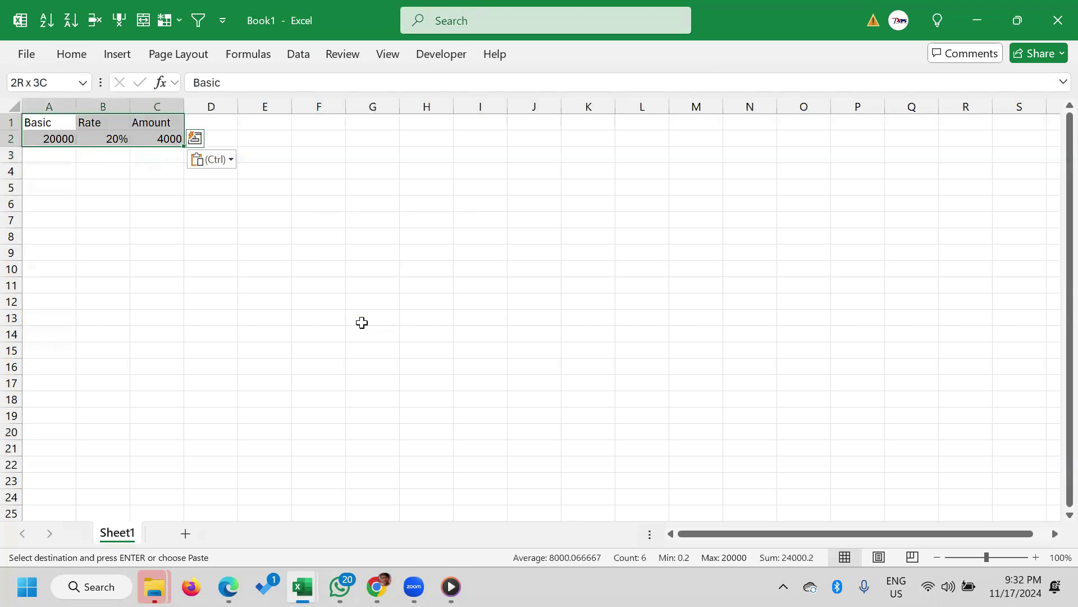
key("Right")
key("Right")
key("Right")
key("Left")
key("shift+Down")
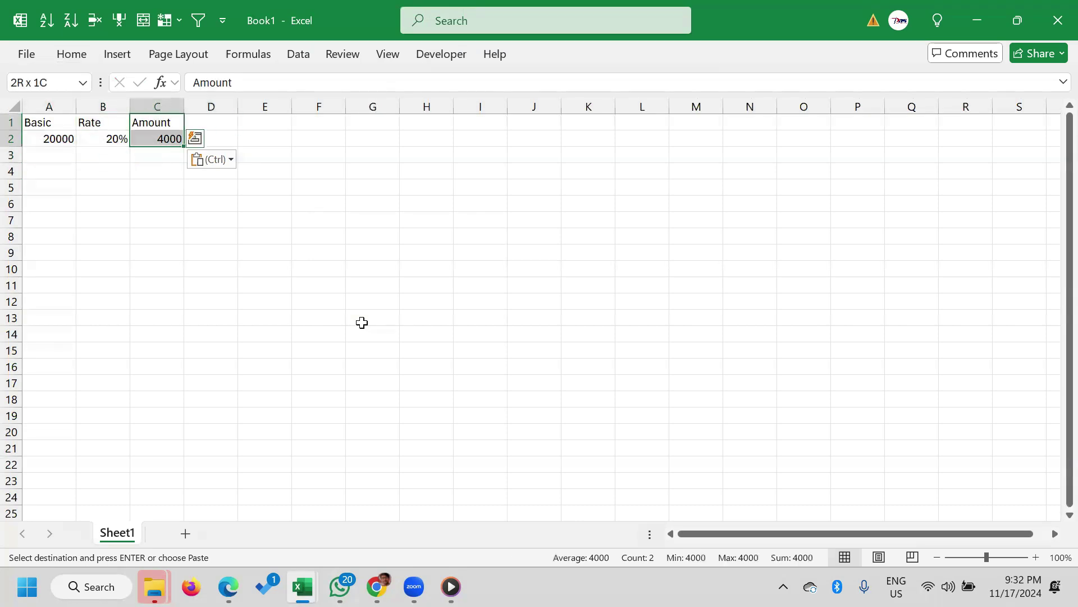
key("Up")
key("Right")
key("Left")
key("Escape")
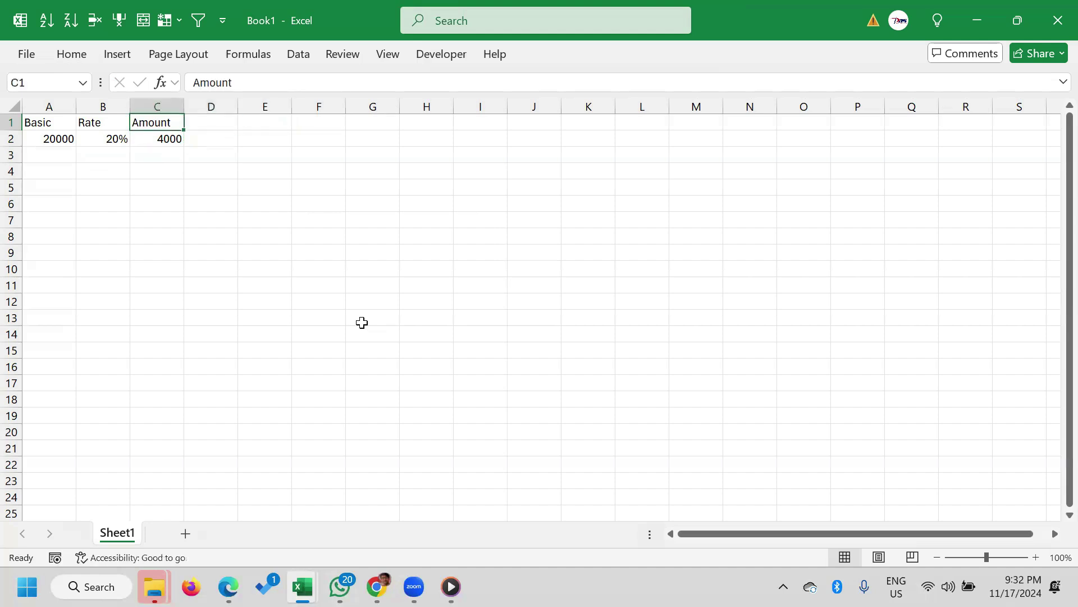
key("Left")
Insert an empty column before Rate and give it the heading 'Standard'
key("alt+h")
key("i")
key("c")
key("Down")
key("Up")
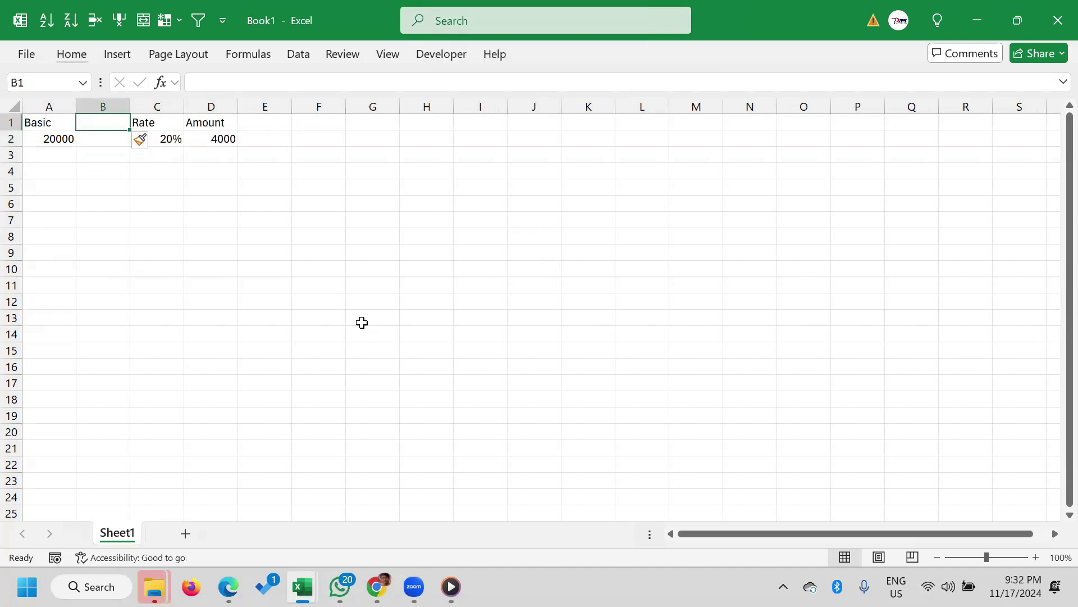
type("S")
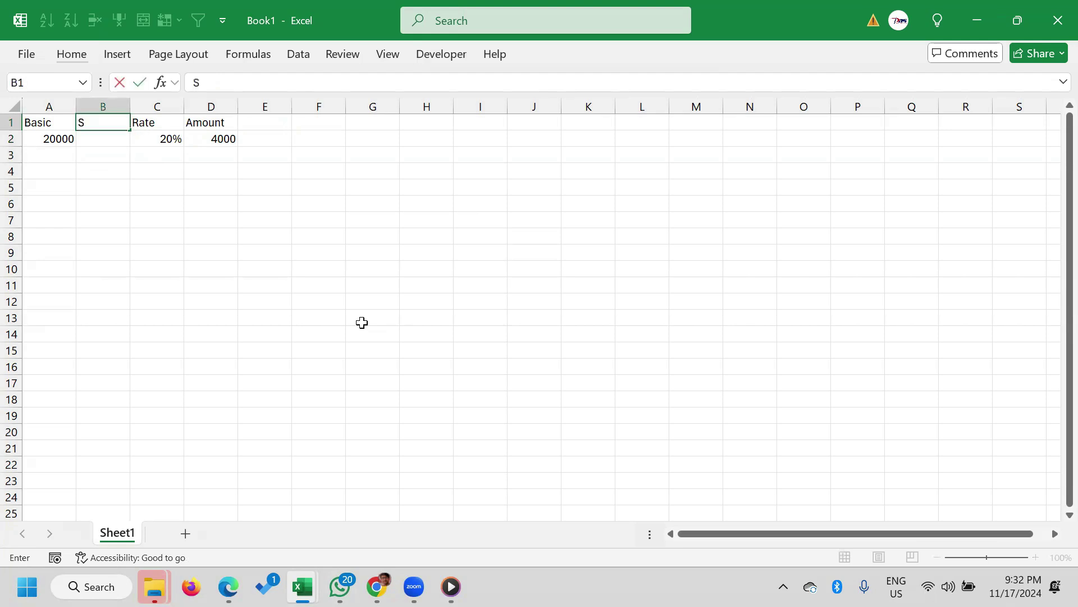
type("tanda")
key("BackSpace")
type("r")
key("Return")
Enter 50000 as the first Standard value in B2
key("Down")
key("Down")
key("Up")
key("Up")
key("Up")
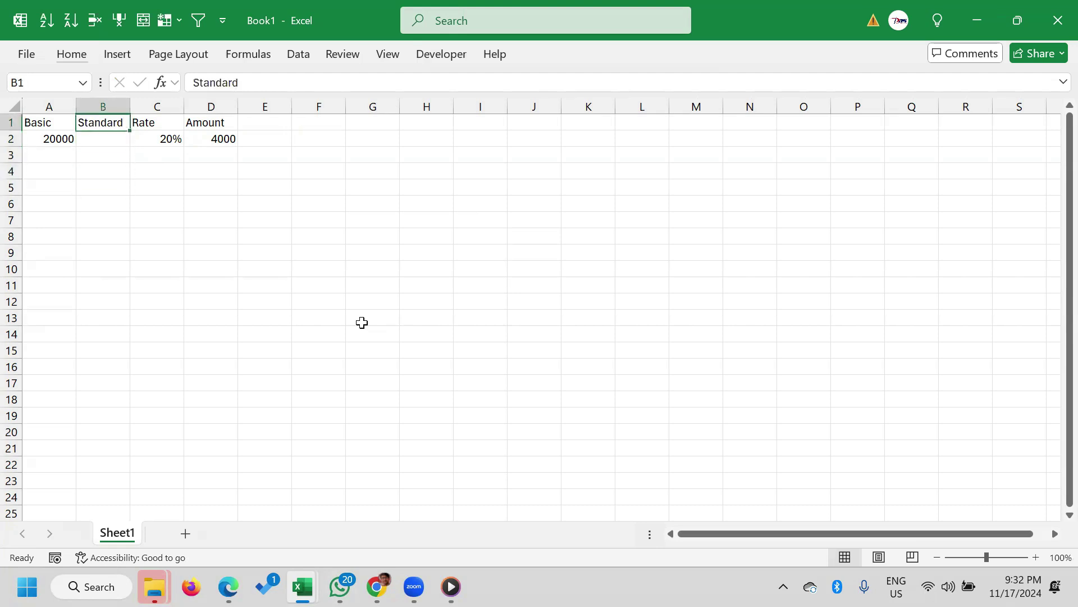
key("Right")
key("Right")
key("Right")
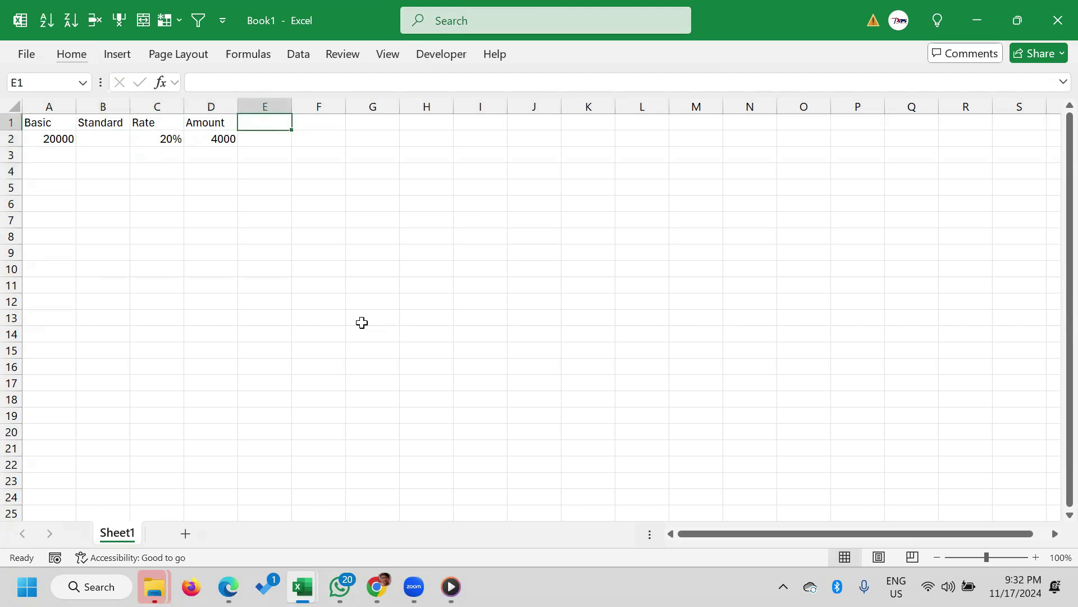
key("Left")
key("Left")
key("Left")
key("Down")
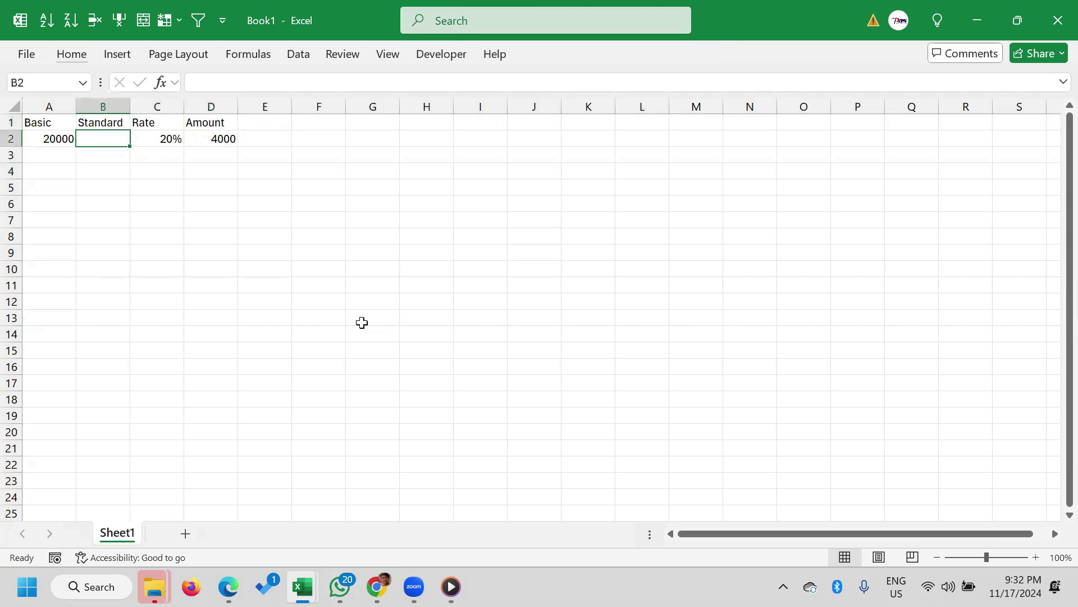
type("50000")
key("Right")
key("Right")
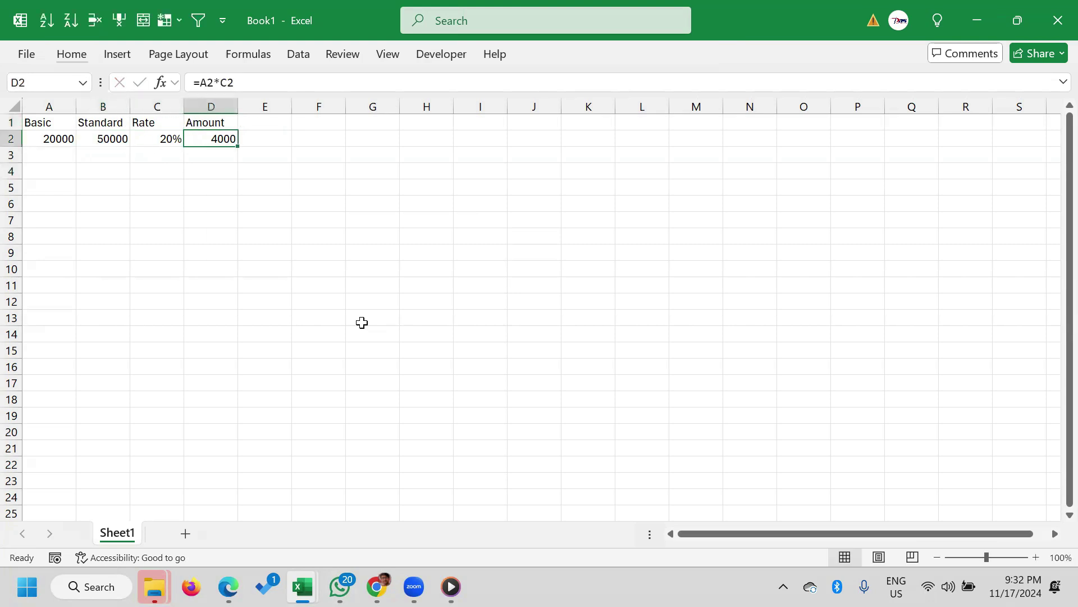
Type the heading 'Amount (S)' in the empty column E1 after Amount
key("Right")
key("Up")
key("Down")
key("Left")
key("Left")
key("Right")
key("Right")
key("Up")
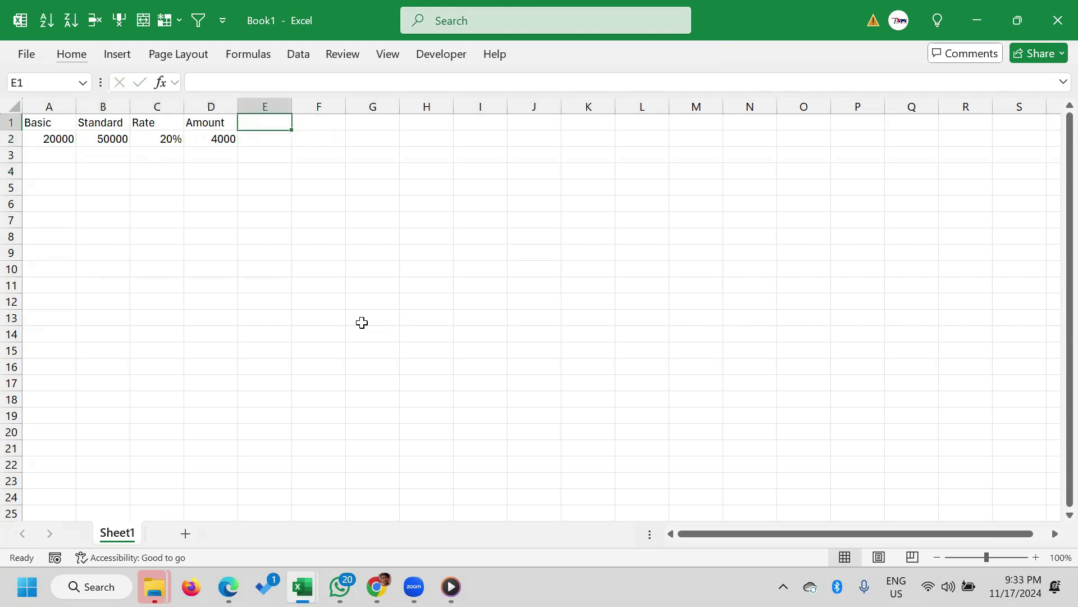
type("Amount")
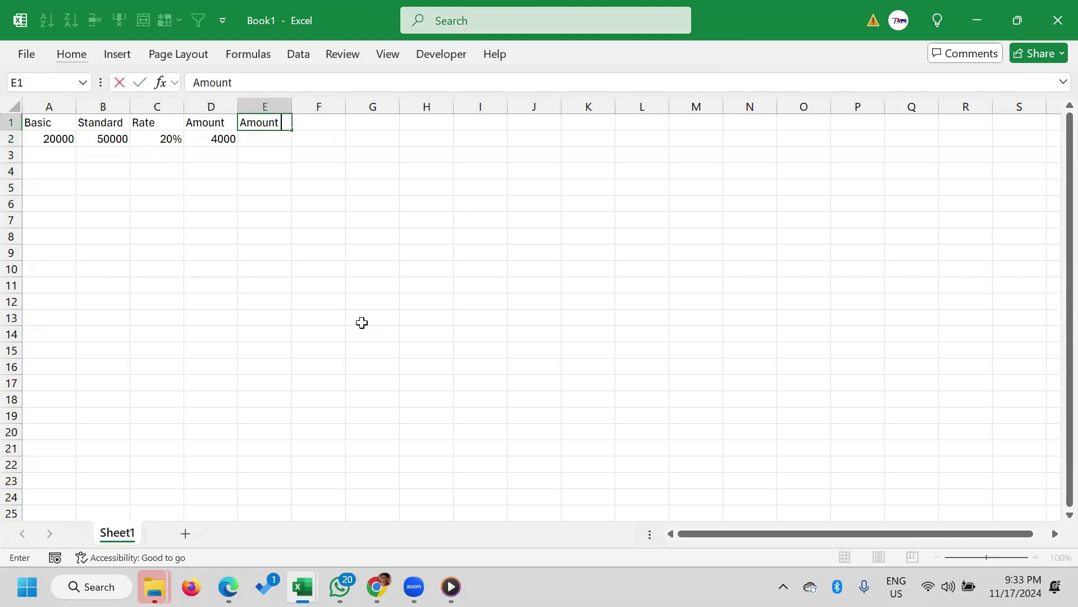
key("Return")
Enter the formula =B2*C2 in E2, returning 10000
key("Down")
key("Up")
key("Left")
key("Left")
key("Left")
key("Left")
key("Right")
key("Right")
key("Right")
key("Right")
type("=")
key("Left")
key("Left")
key("Left")
type("*")
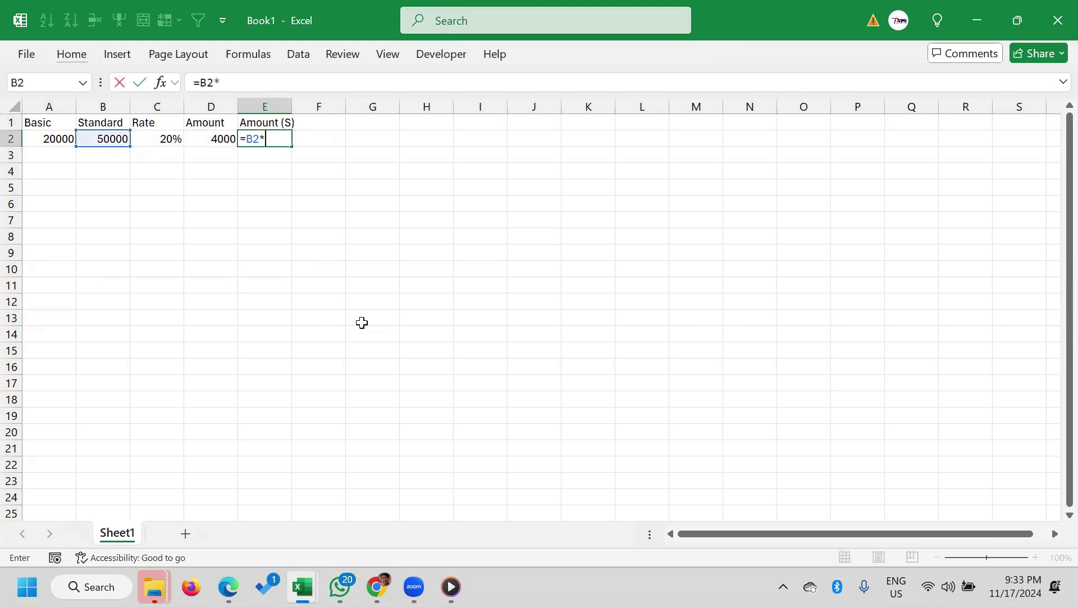
key("Left")
key("Left")
key("Return")
Select the table to review it, then move to empty cell A3 under Basic
key("Up")
key("Up")
key("Left")
key("Left")
key("Left")
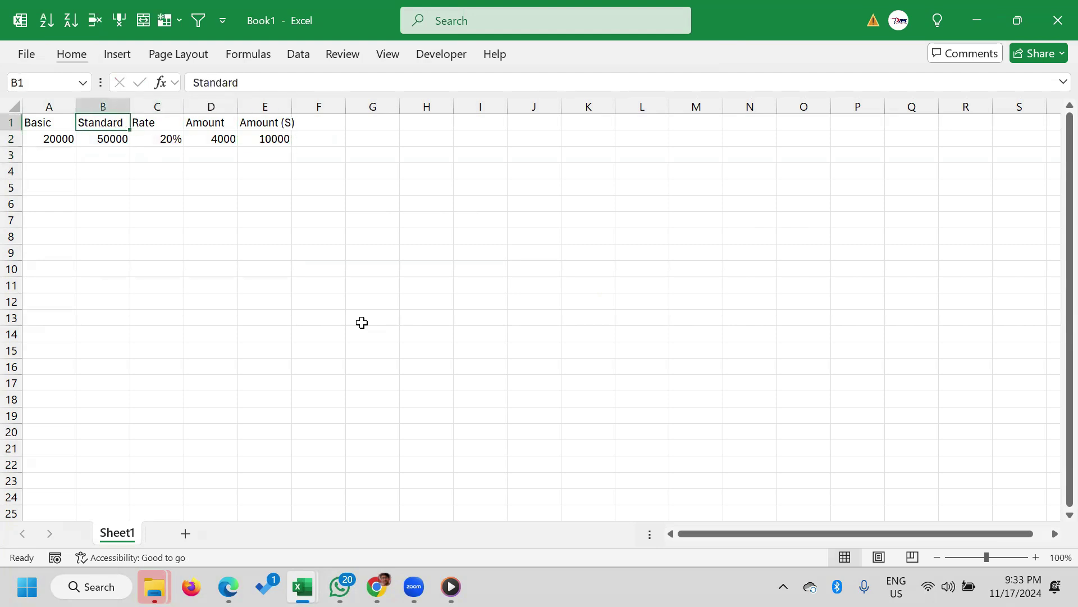
key("Left")
key("shift+Down")
key("shift+Right")
key("shift+Right")
key("shift+Right")
key("shift+Right")
key("Down")
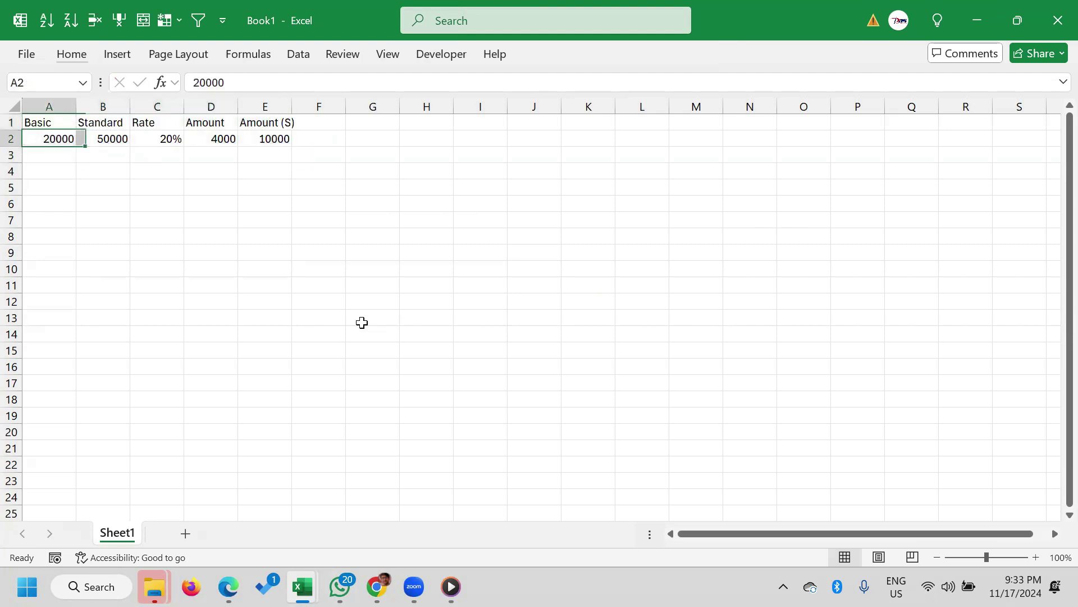
key("Down")
key("Down")
key("Right")
key("Right")
key("Right")
key("Left")
key("Left")
key("Left")
key("Up")
key("Up")
key("Down")
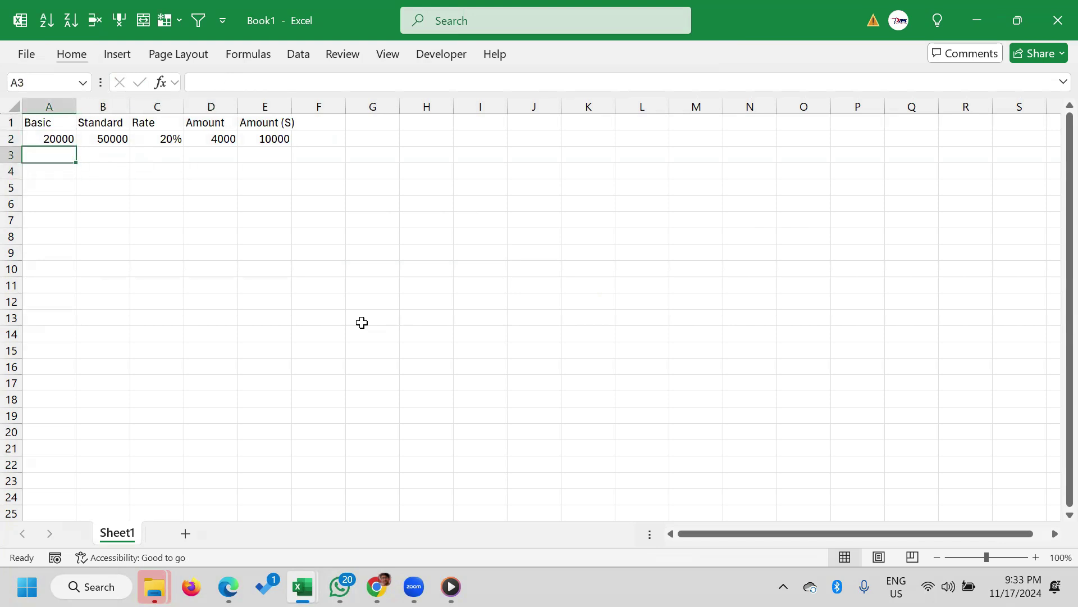
Enter the second row: Basic 30000, Standard 40000, Rate 18%
type("30000")
key("Tab")
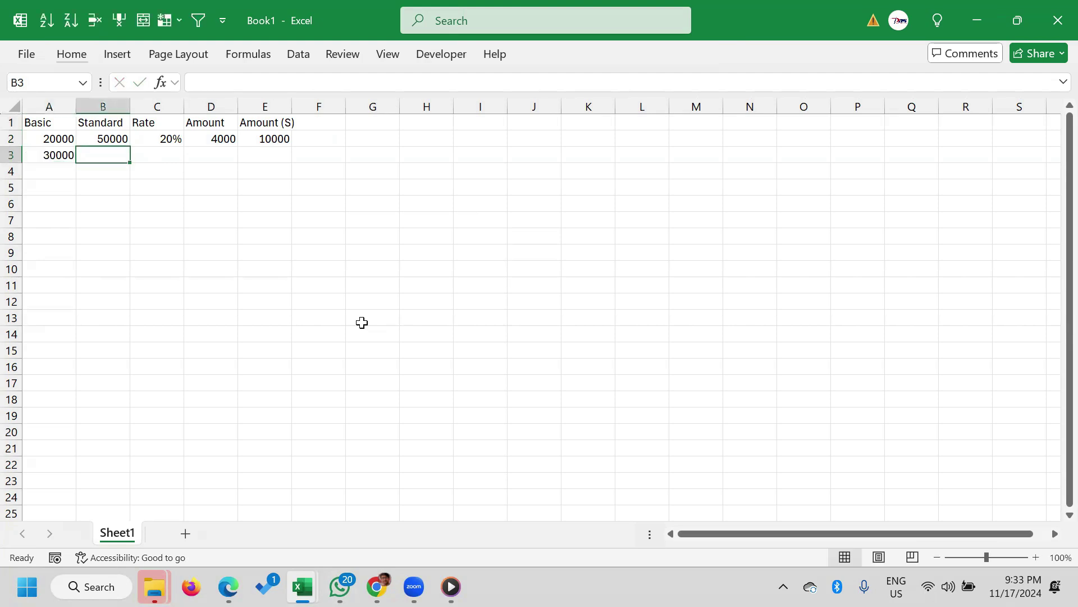
type("40000")
key("Tab")
type("18")
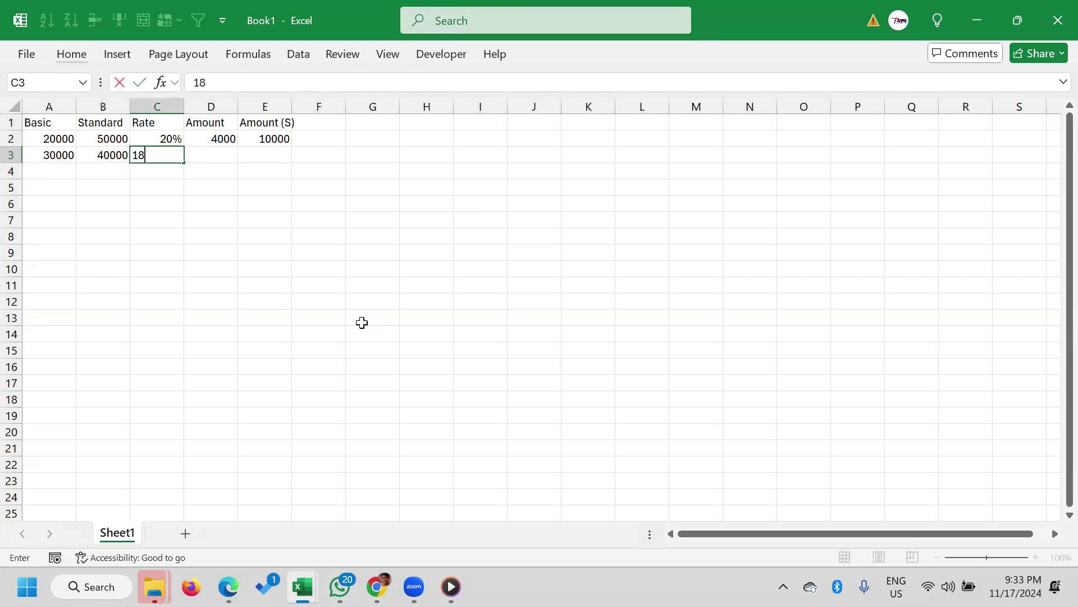
type("%")
key("Tab")
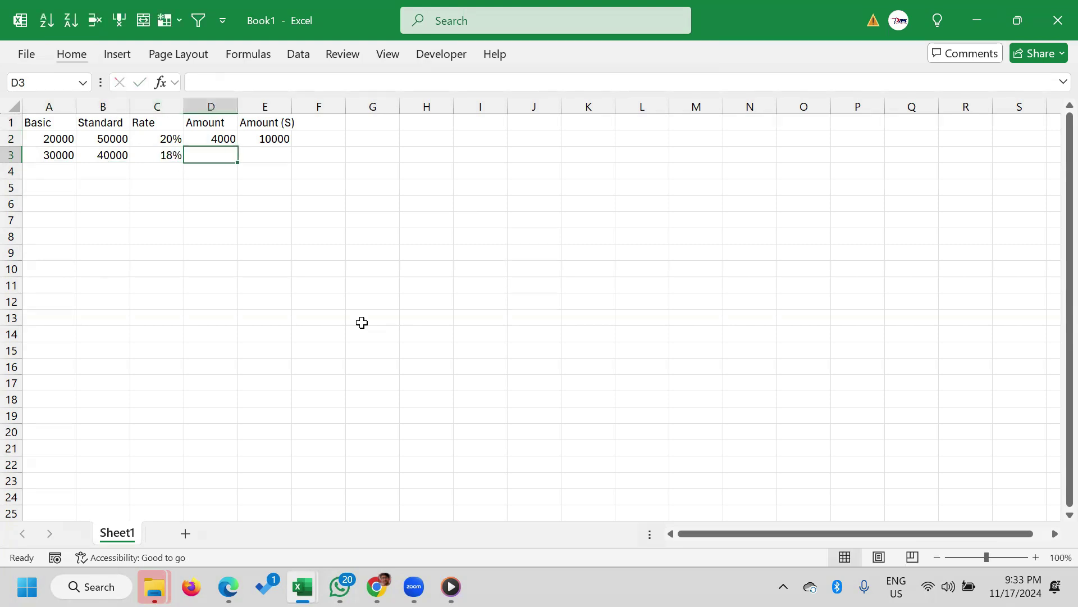
Fill the amount formulas down to row 3, giving 5400 and 7200
key("ctrl+d")
key("Tab")
key("ctrl+d")
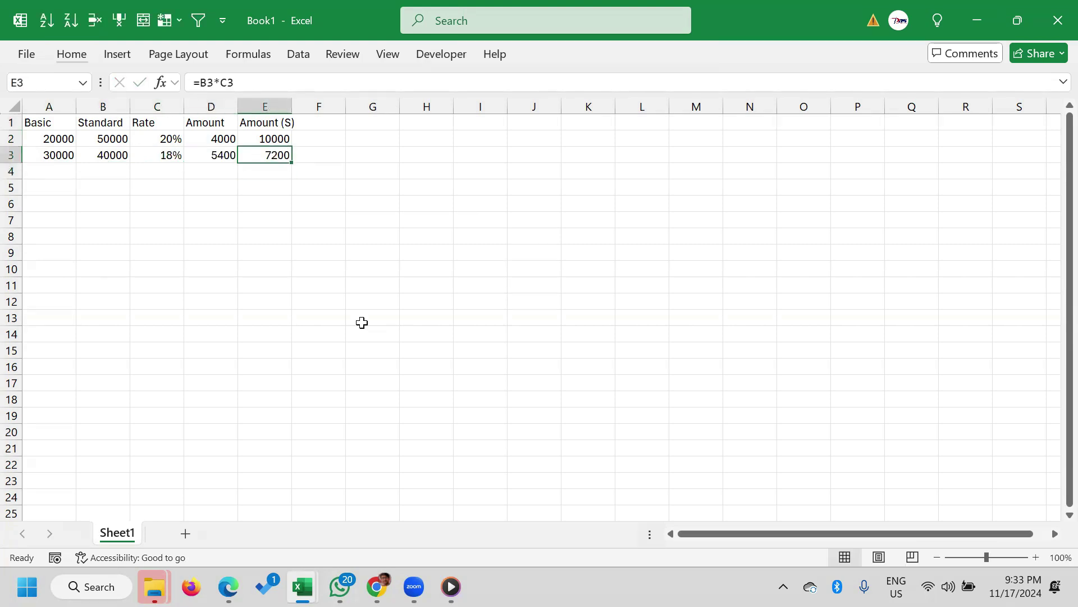
key("shift+Left")
key("shift+Left")
key("shift+Up")
key("shift+Right")
key("Left")
key("Left")
key("Left")
key("Up")
Select the table to review it, then inspect the Amount formula =A2*C2 without changing it
key("Left")
key("shift+Down")
key("shift+Right")
key("shift+Right")
key("shift+Right")
key("shift+Right")
key("Left")
key("Up")
key("shift+Right")
key("shift+Right")
key("shift+Right")
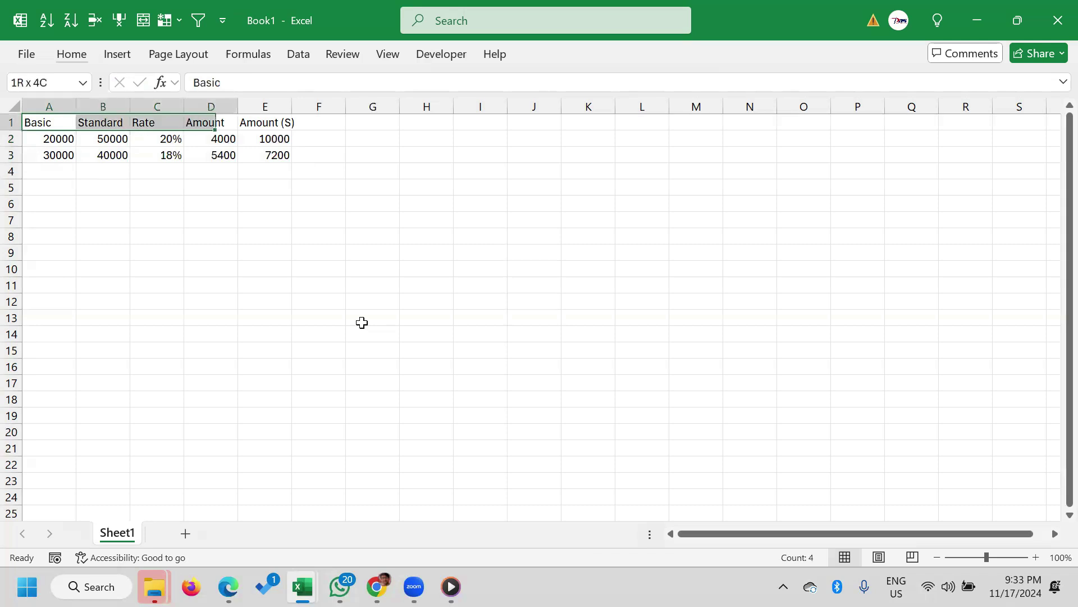
key("shift+Right")
key("shift+Down")
key("shift+Down")
key("shift+Down")
key("Right")
key("Down")
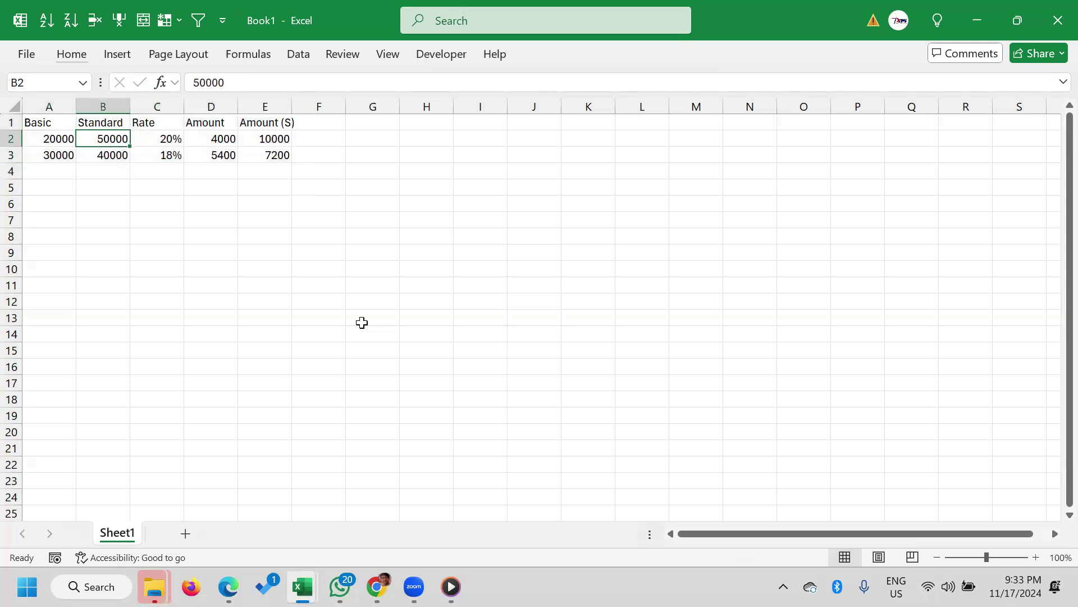
key("Right")
key("Right")
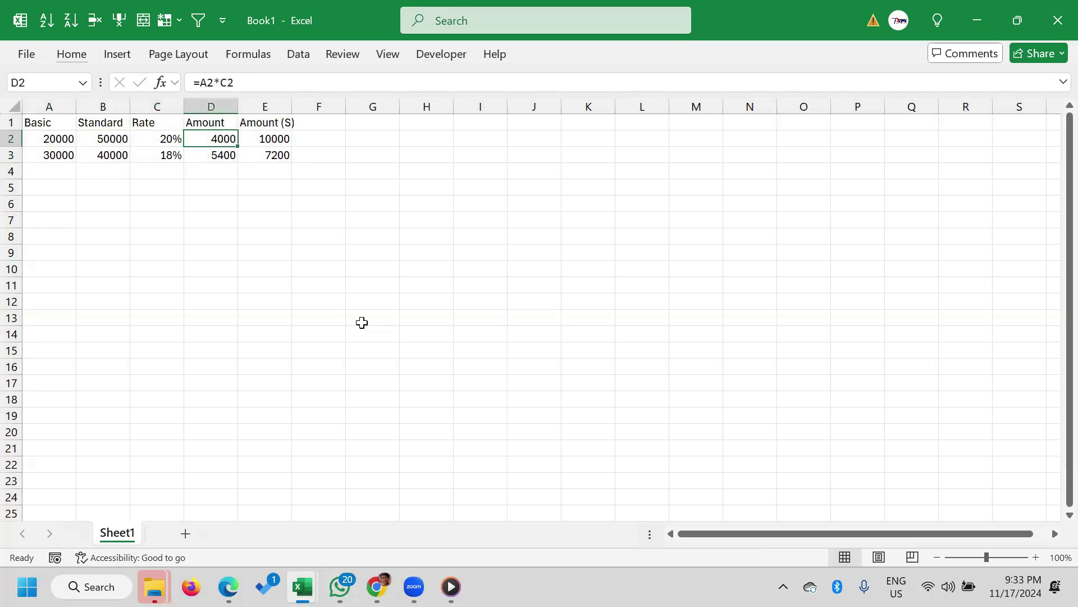
key("F2")
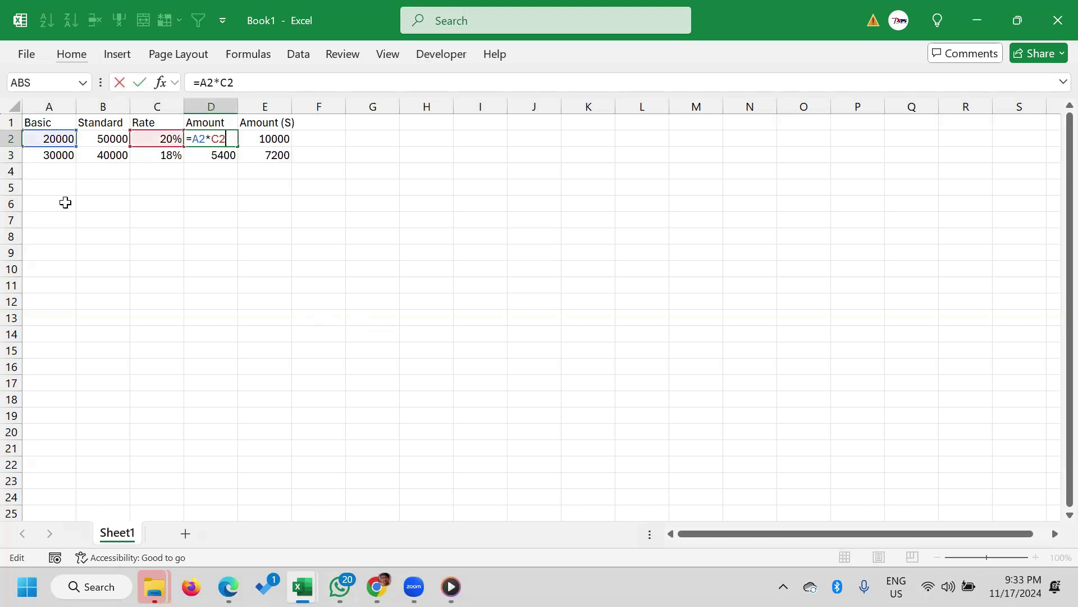
key("Escape")
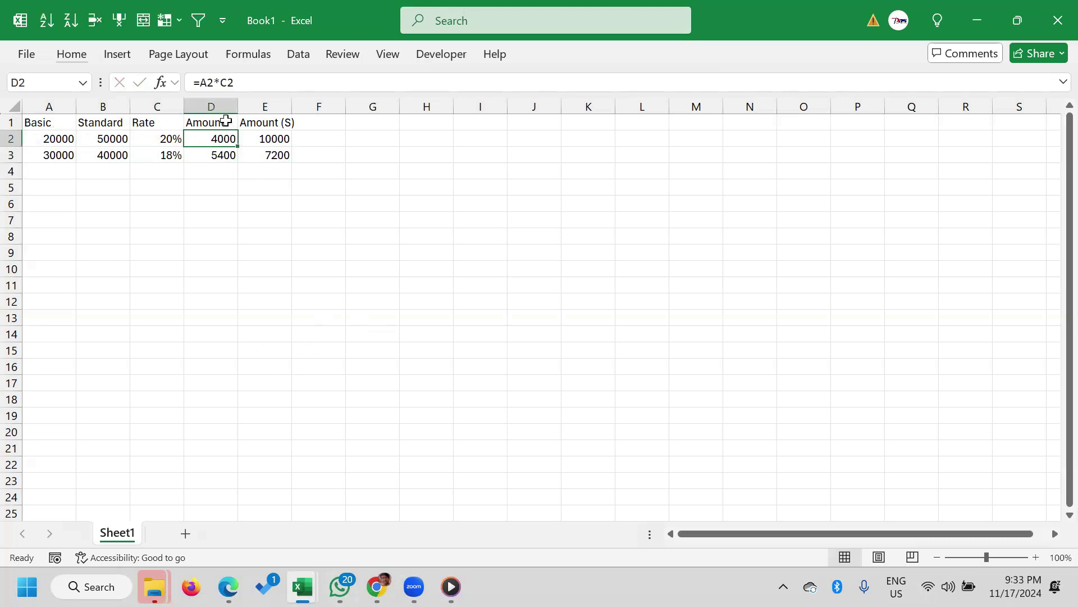
Rename the Amount heading to 'Amount (B)' and autofit column D to it
left_click(224, 120)
key("F2")
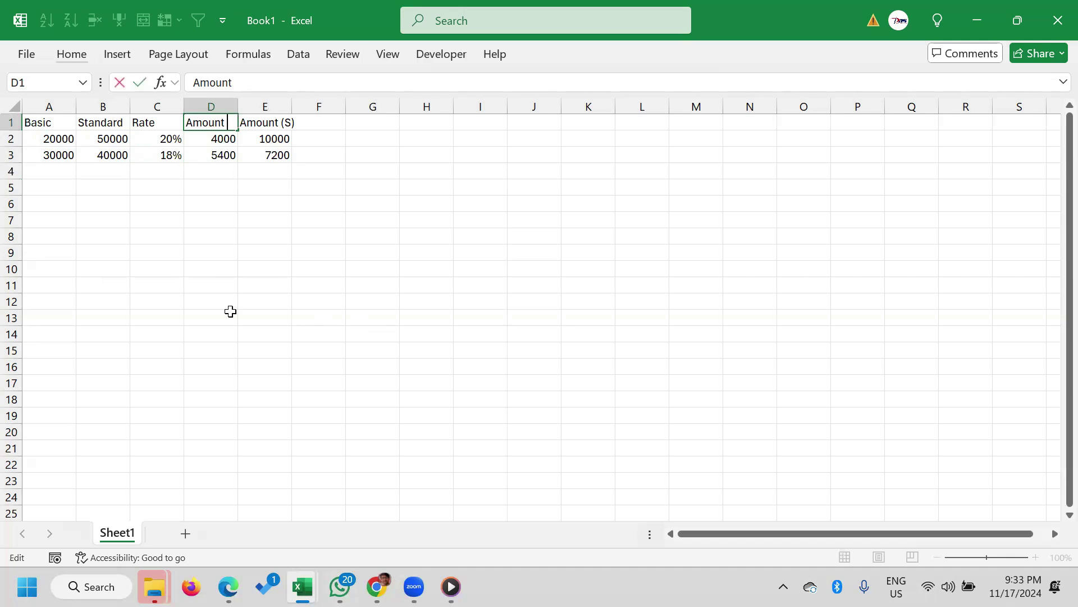
type("(B")
key("Return")
key("Up")
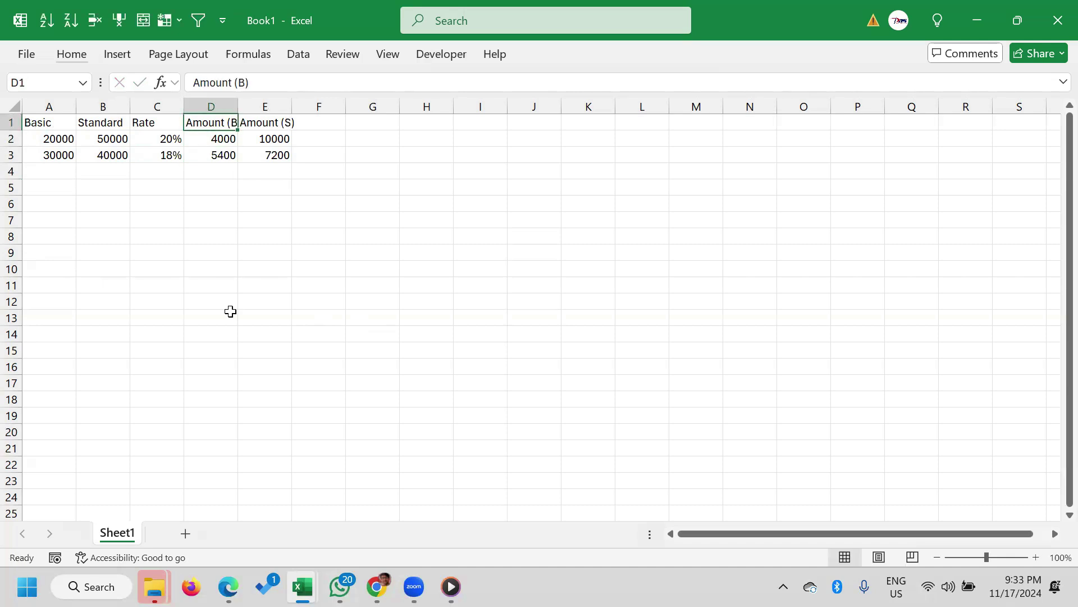
key("alt")
key("o")
key("c")
key("a")
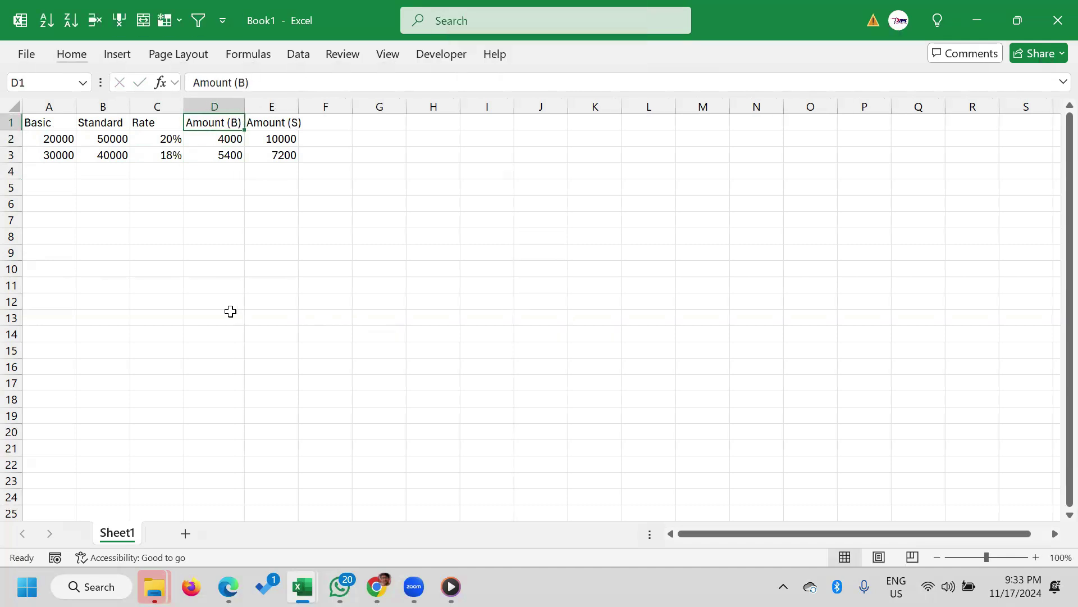
Inspect the =B2*C2 formula in E2 and look over the Basic and Standard values
key("Right")
key("Down")
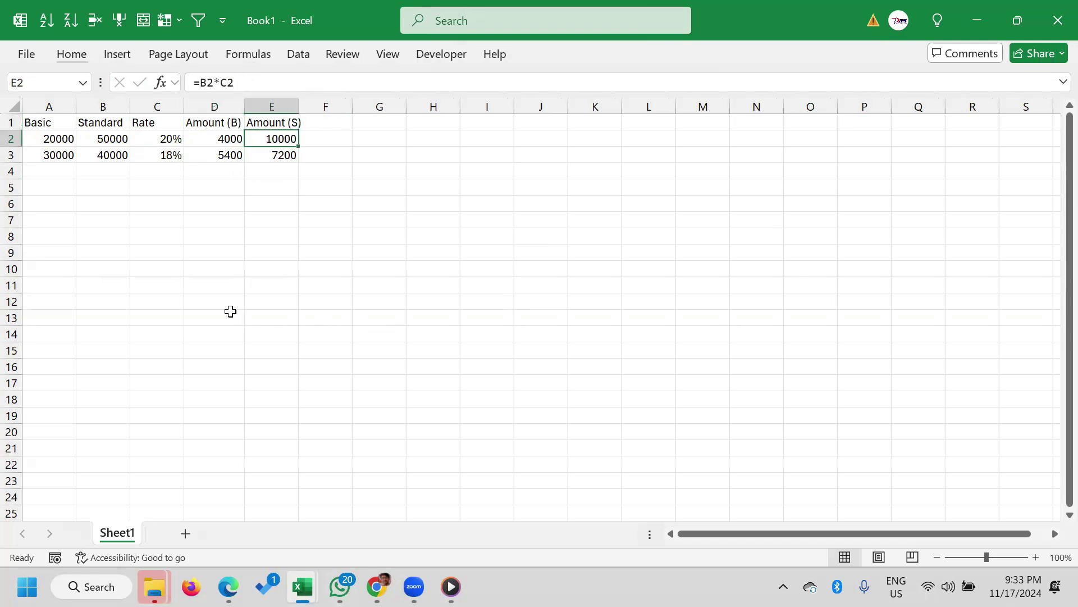
key("F2")
key("Return")
key("Up")
key("Left")
key("Left")
key("Left")
key("Left")
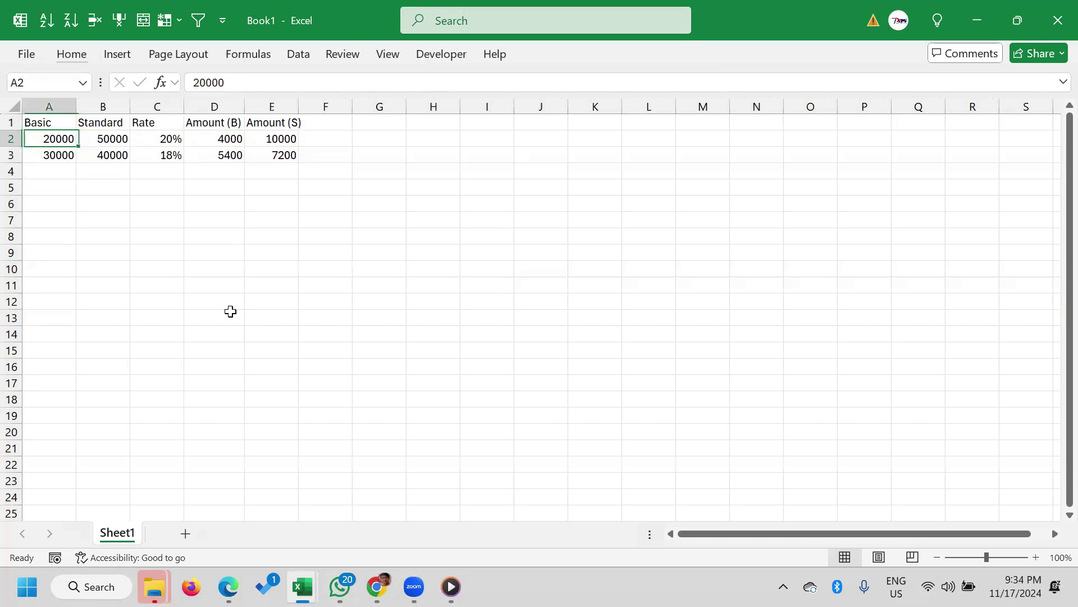
key("shift+Down")
key("Right")
key("shift+Down")
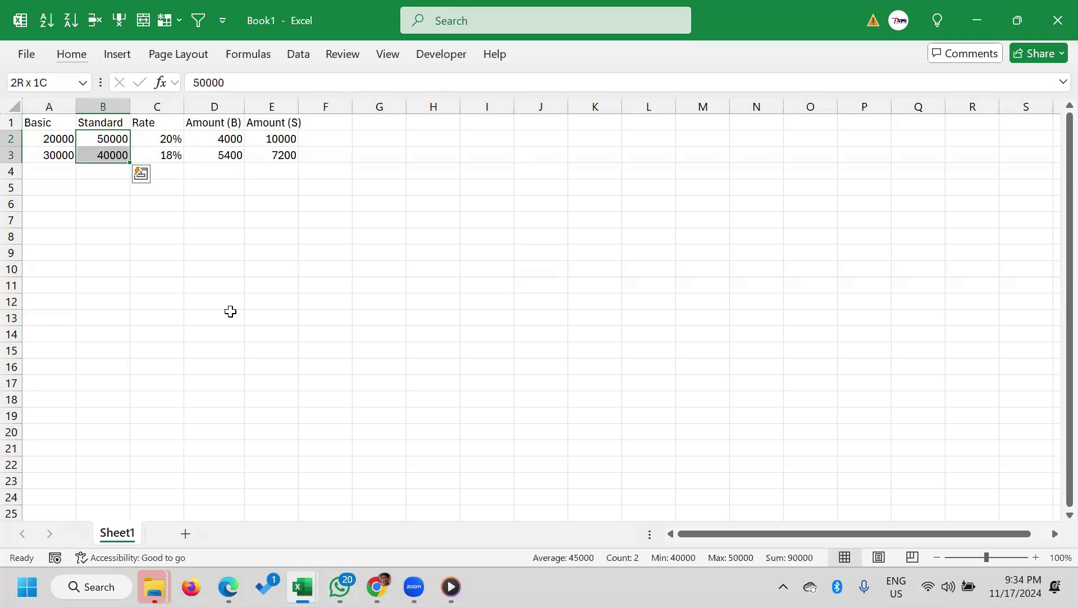
key("Left")
key("shift+Down")
key("Right")
key("Right")
key("Right")
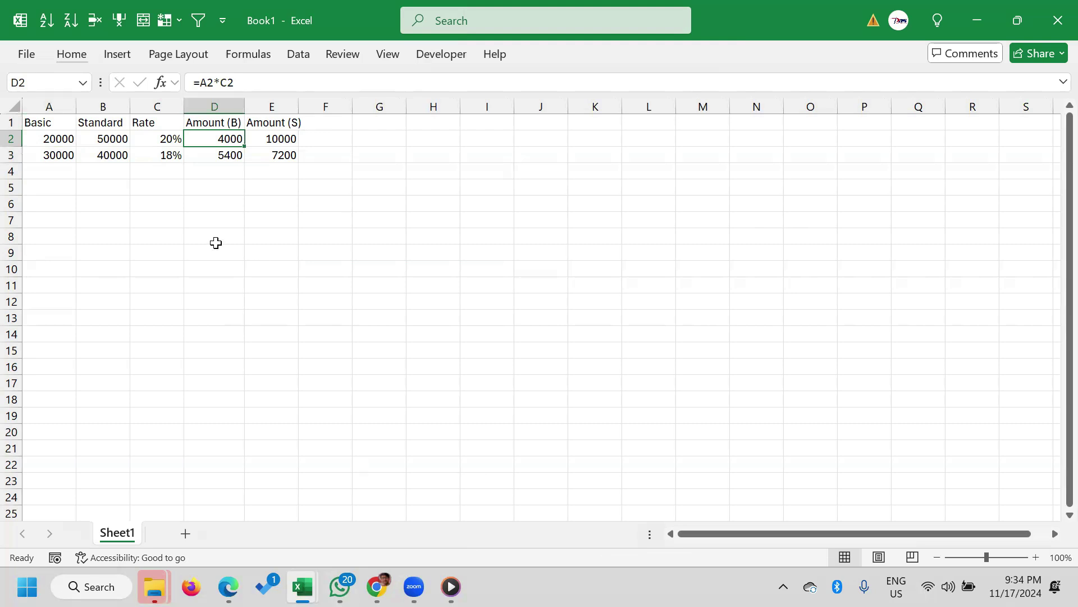
Check the amount formulas in D2:E3, then open the print preview with Ctrl+P
left_click_drag(34, 122, 294, 172)
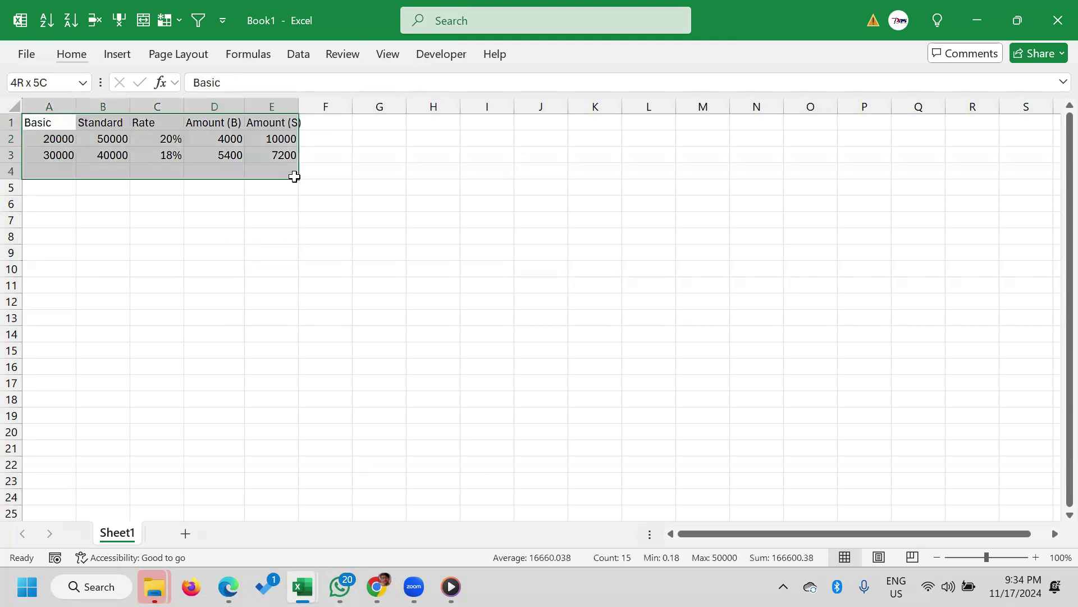
left_click(227, 140)
left_click(284, 141)
left_click(216, 155)
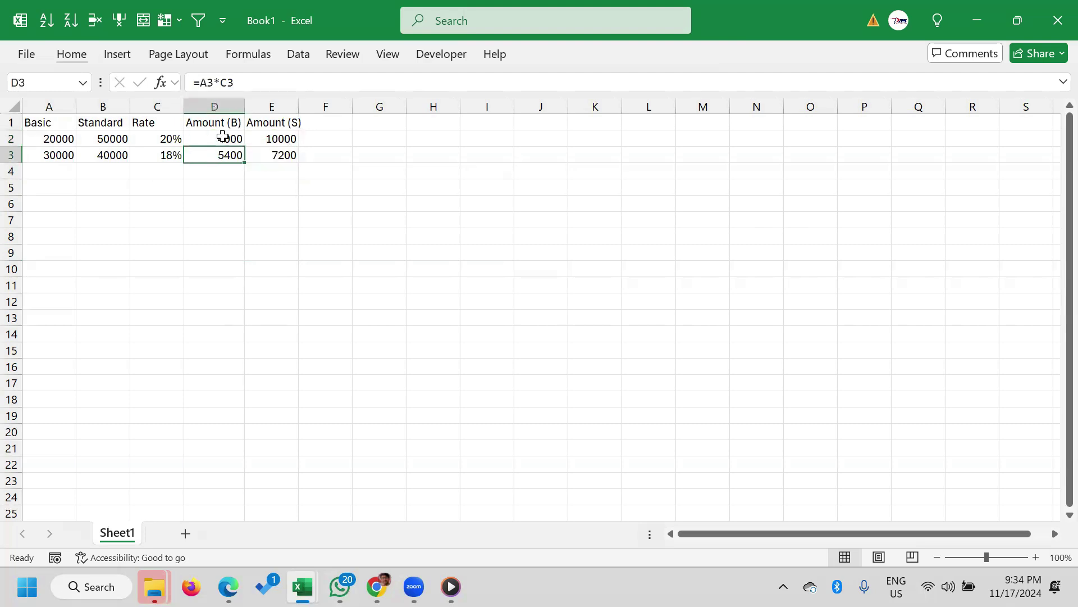
left_click(223, 138)
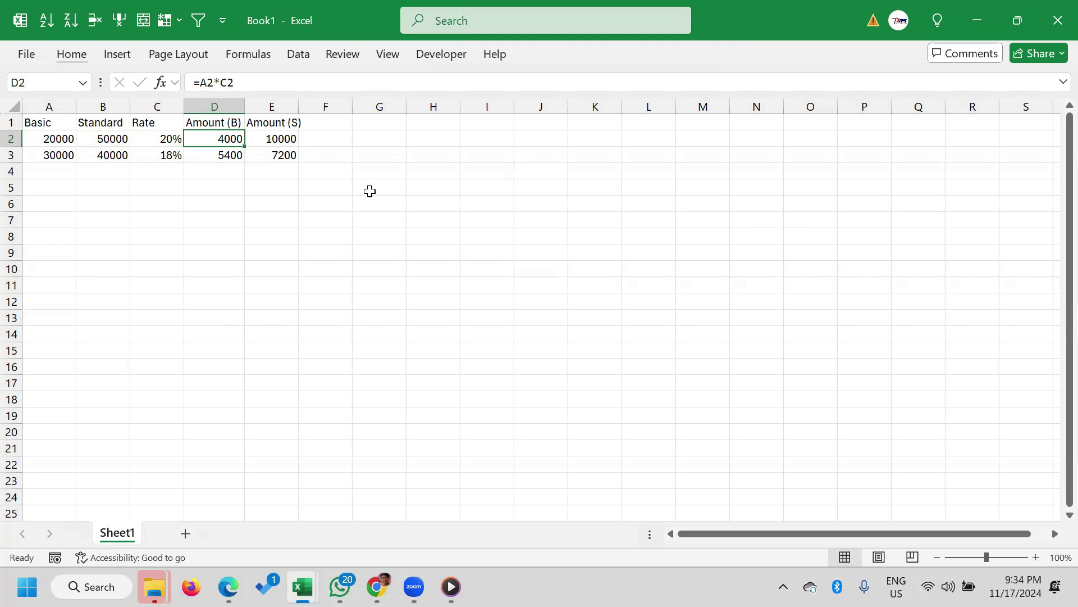
key("Right")
key("shift+Left")
key("shift+Down")
key("shift+Right")
key("shift+Up")
key("shift+Left")
key("shift+Down")
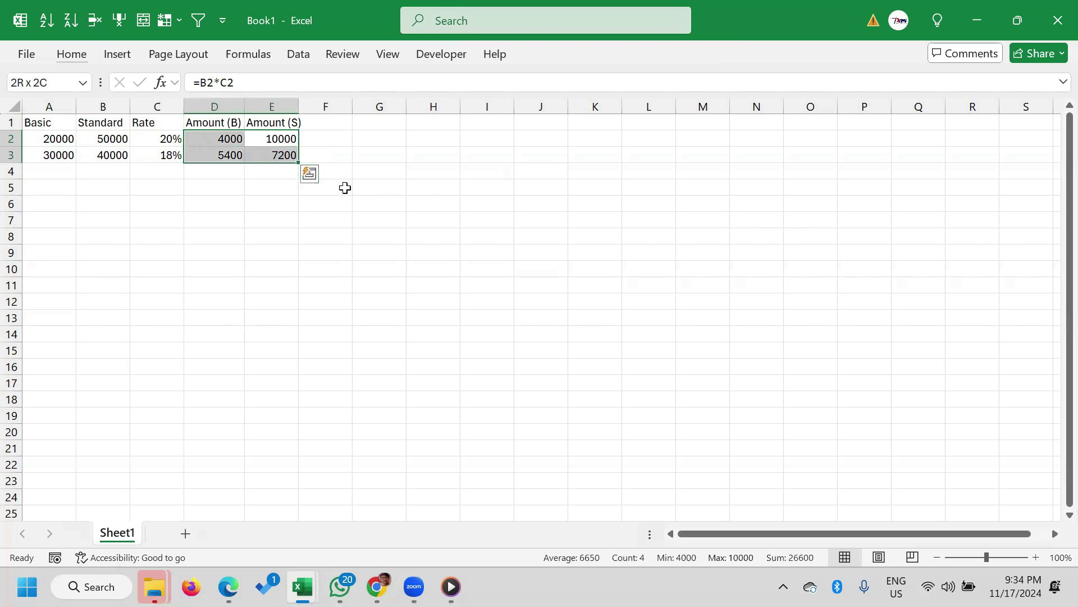
left_click(164, 198)
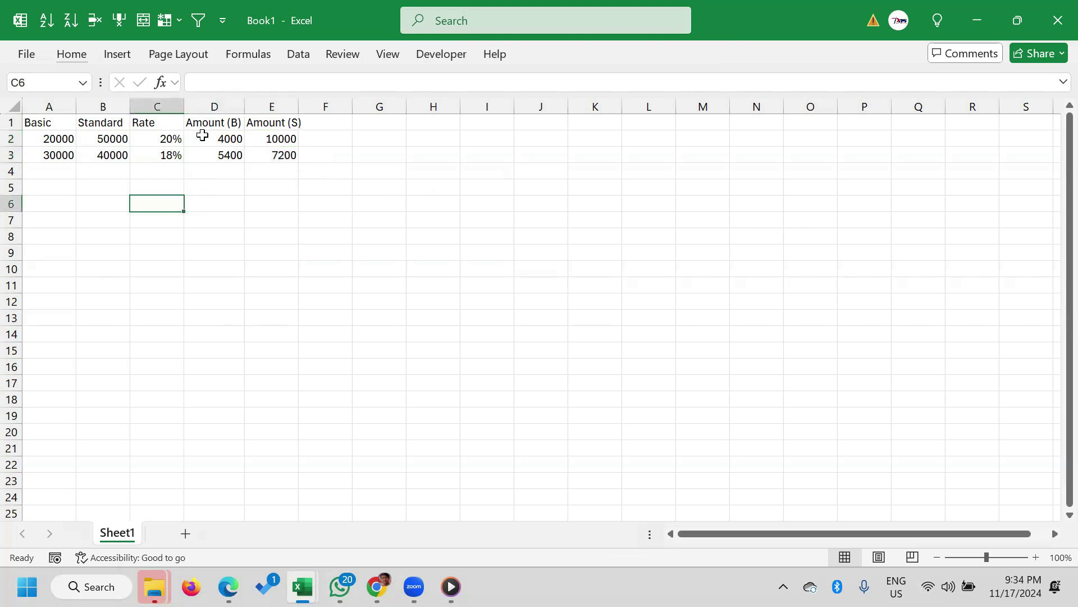
left_click_drag(203, 137, 284, 151)
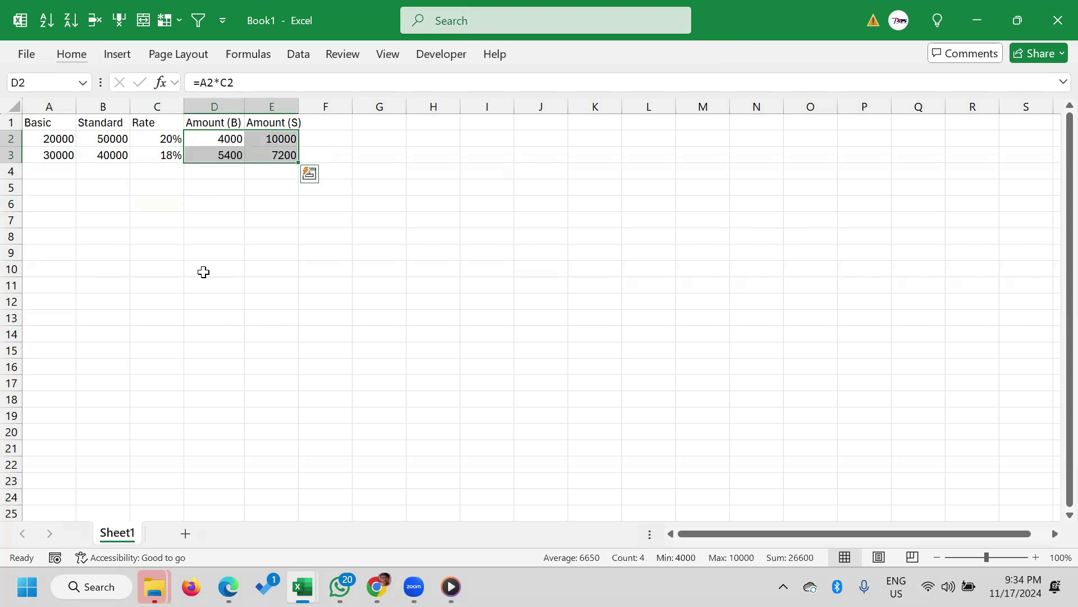
key("Left")
key("Left")
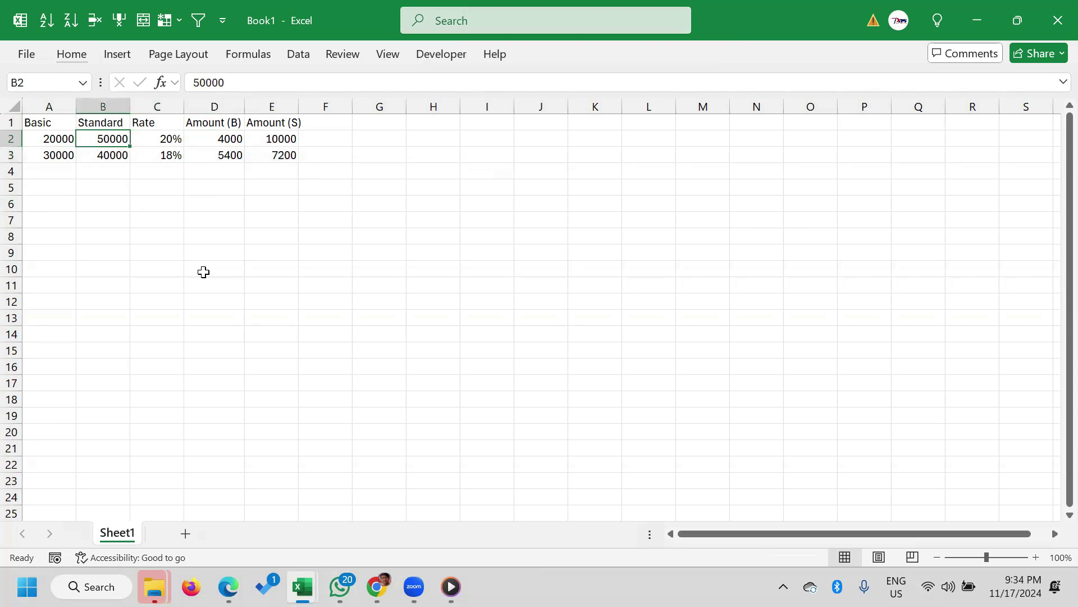
key("ctrl+p")
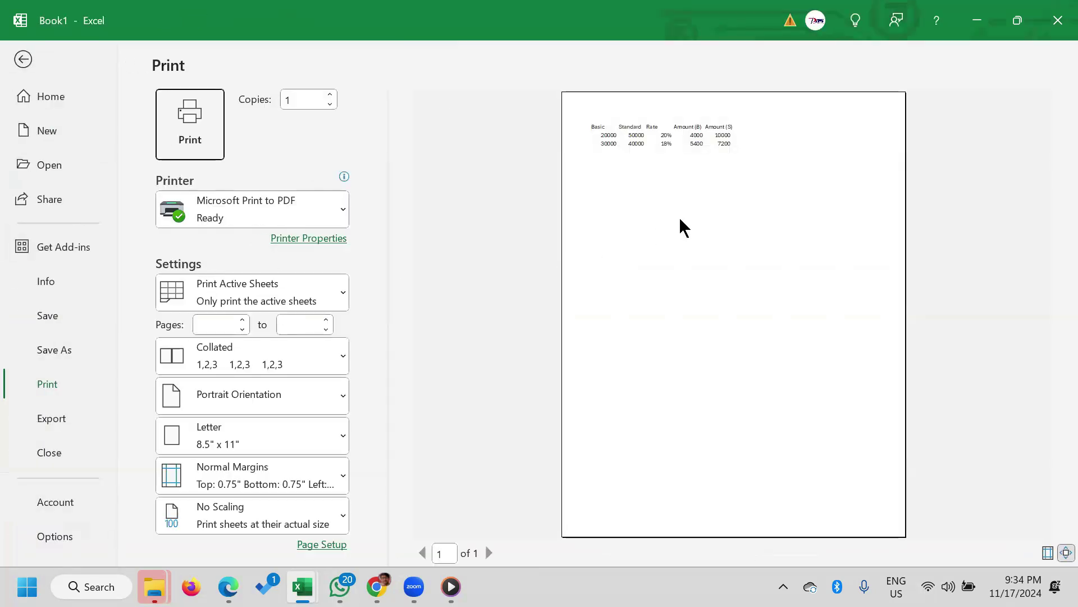
Zoom the preview page to check results 4000, 10000, 5400 and 7200, then exit with Esc
left_click(679, 219)
left_click(624, 207)
left_click(624, 207)
left_click(624, 207)
left_click(625, 207)
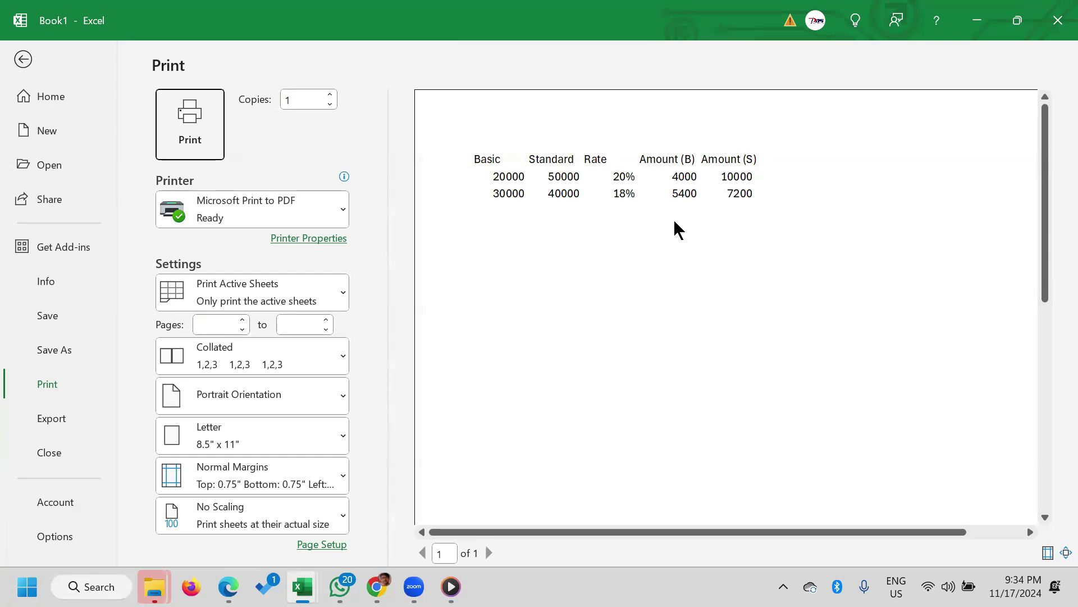
key("Escape")
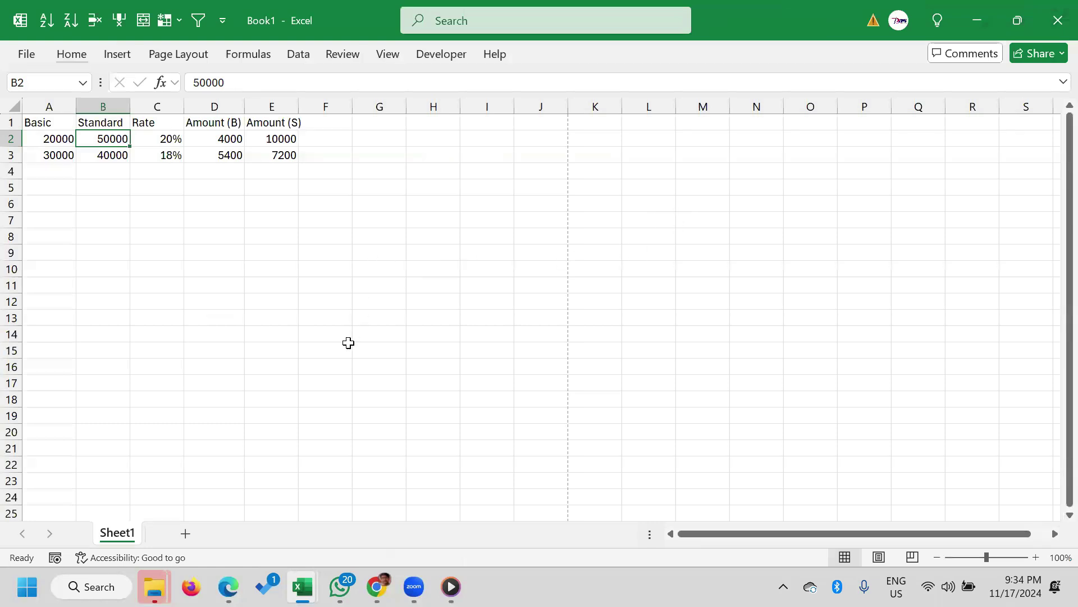
Inspect the D2 and E2 formulas, then back out of a mistaken merge menu and stray entry
left_click(223, 137)
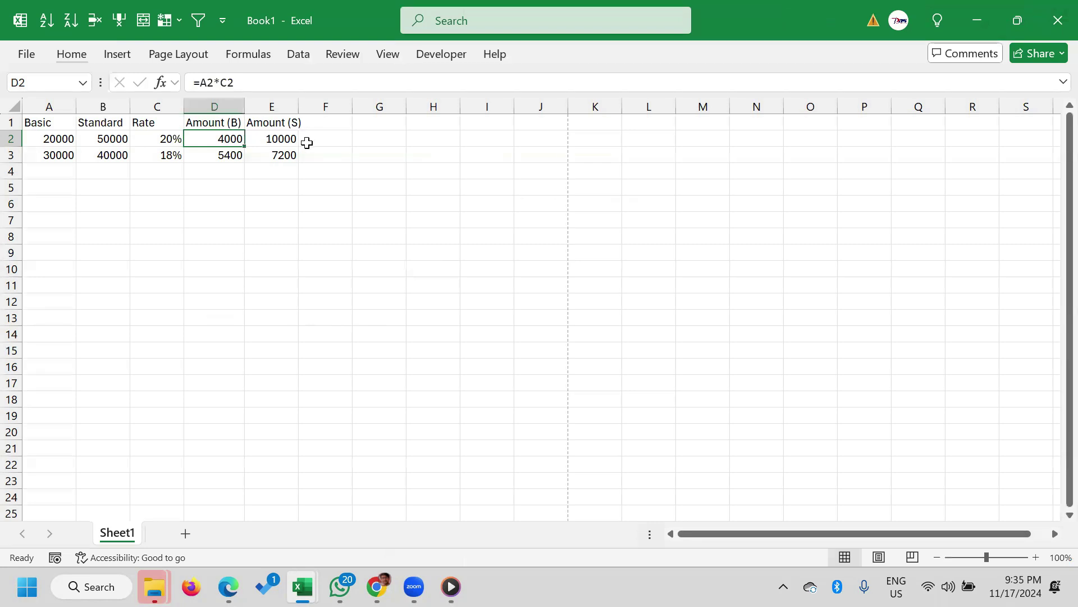
left_click(279, 139)
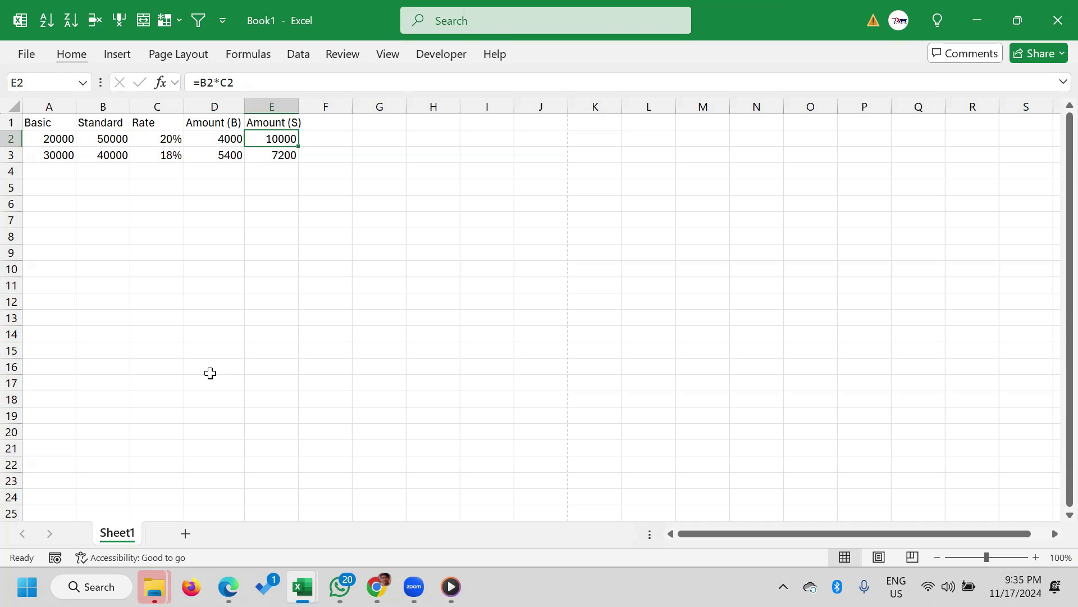
key("alt")
key("h")
key("m")
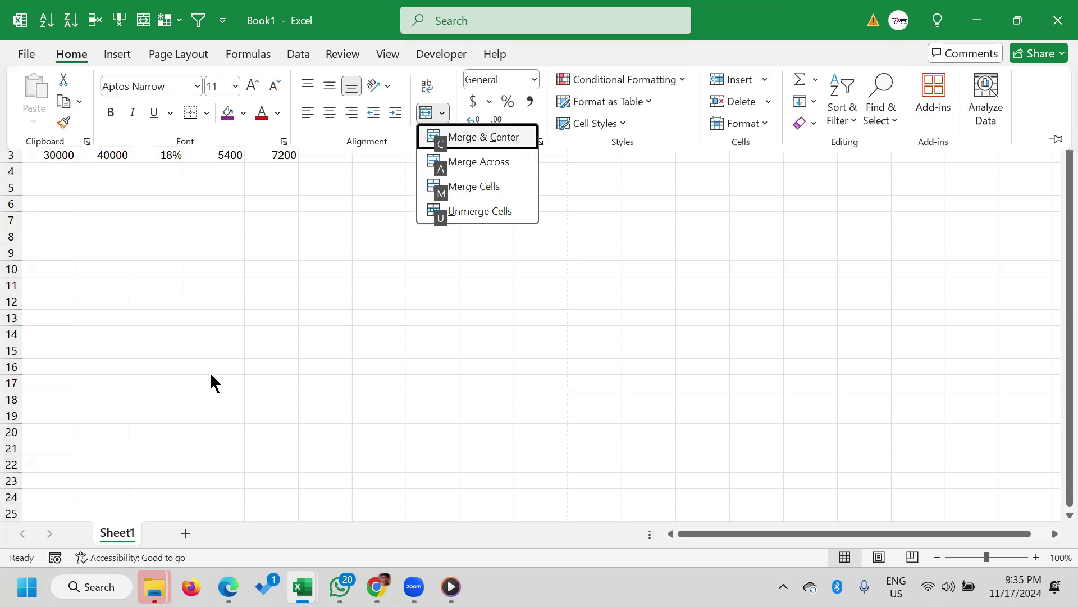
key("Escape")
key("Escape")
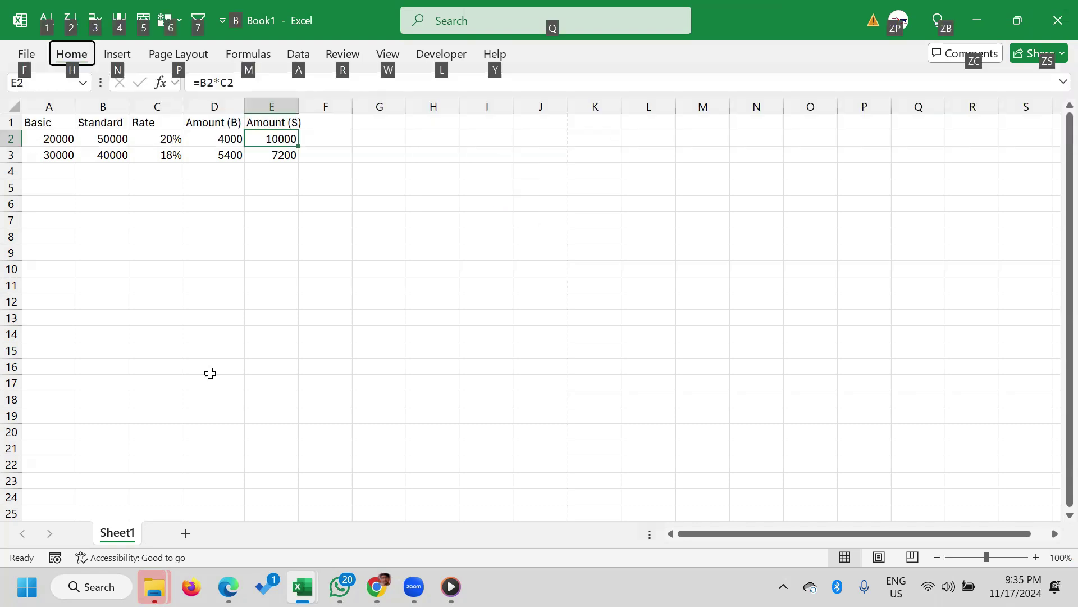
key("Escape")
type("hm")
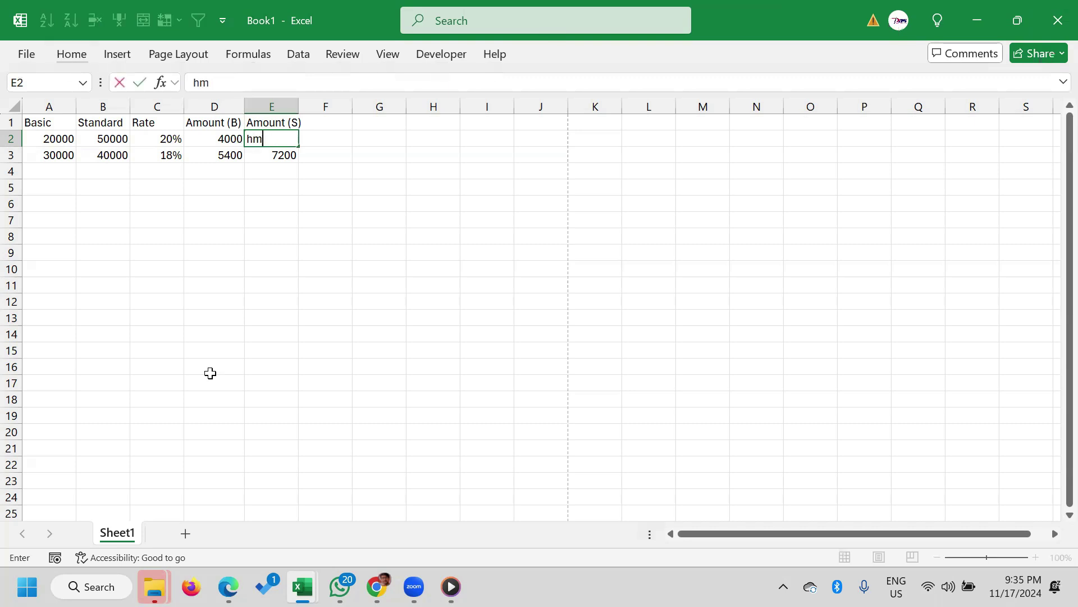
key("Escape")
Retry formula display through the Home and Formulas ribbon shortcuts, cancelling the wrong menus
key("alt")
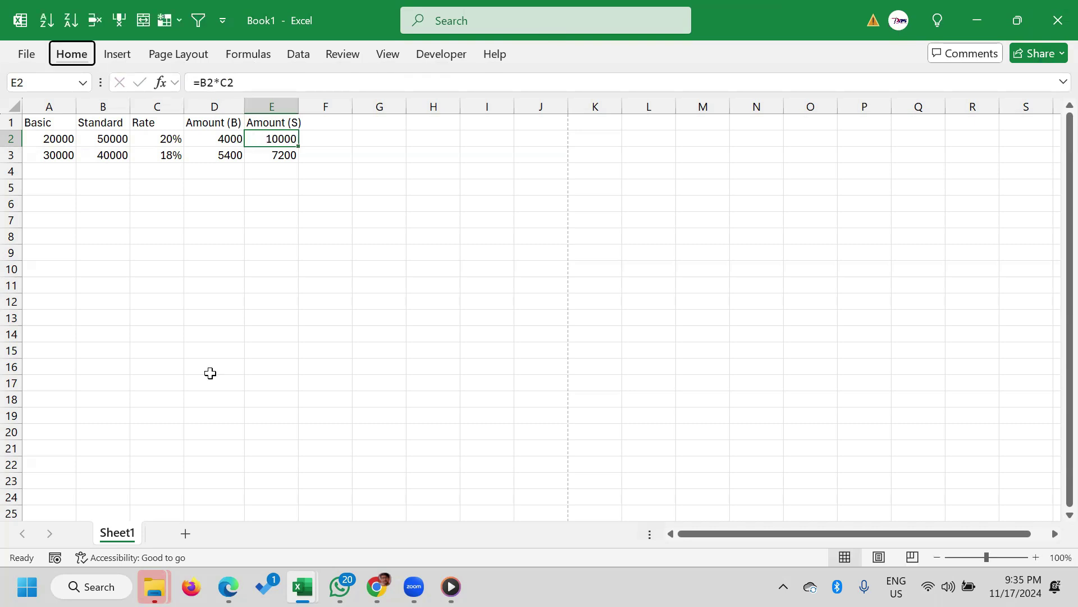
key("h")
key("m")
key("Escape")
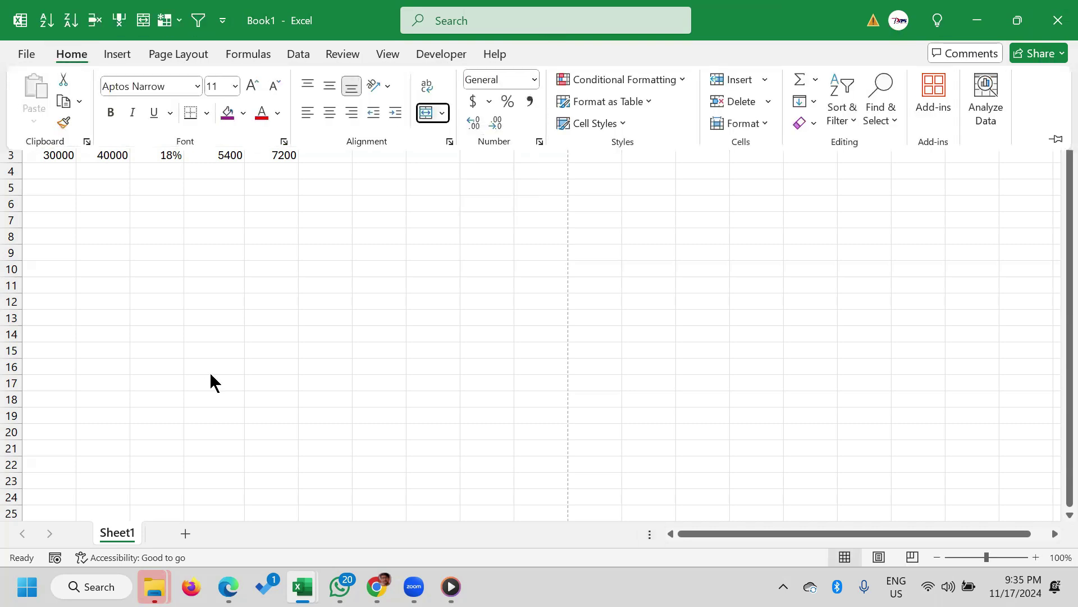
key("Escape")
key("alt")
key("m")
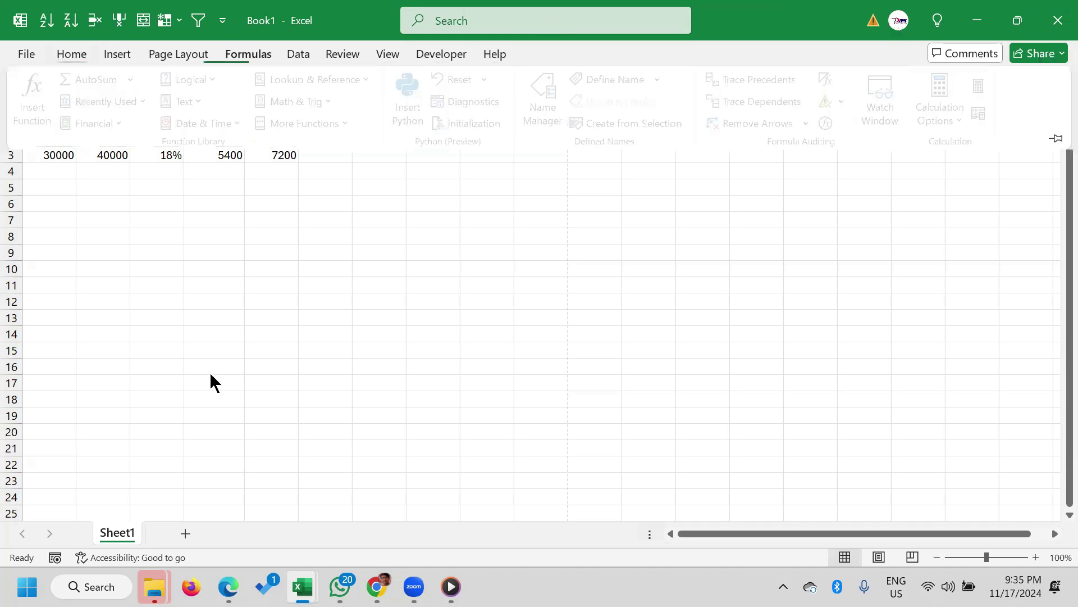
key("g")
key("Escape")
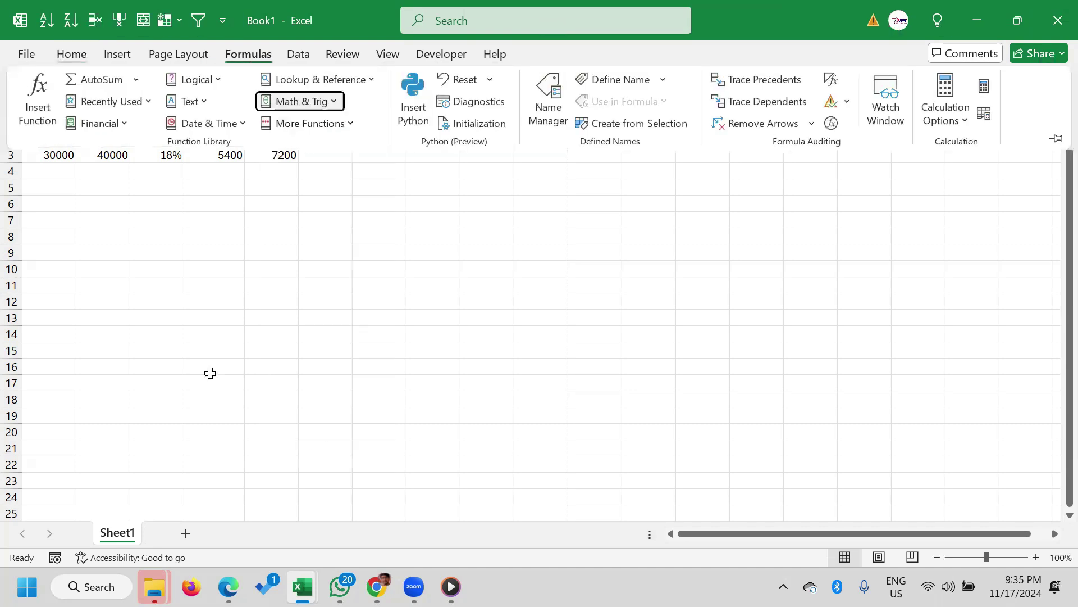
key("Escape")
Look up the note on showing formulas in the training workbook, then return to Book1
key("alt+Tab")
scroll(406, 296, "up", 3)
scroll(407, 297, "up", 4)
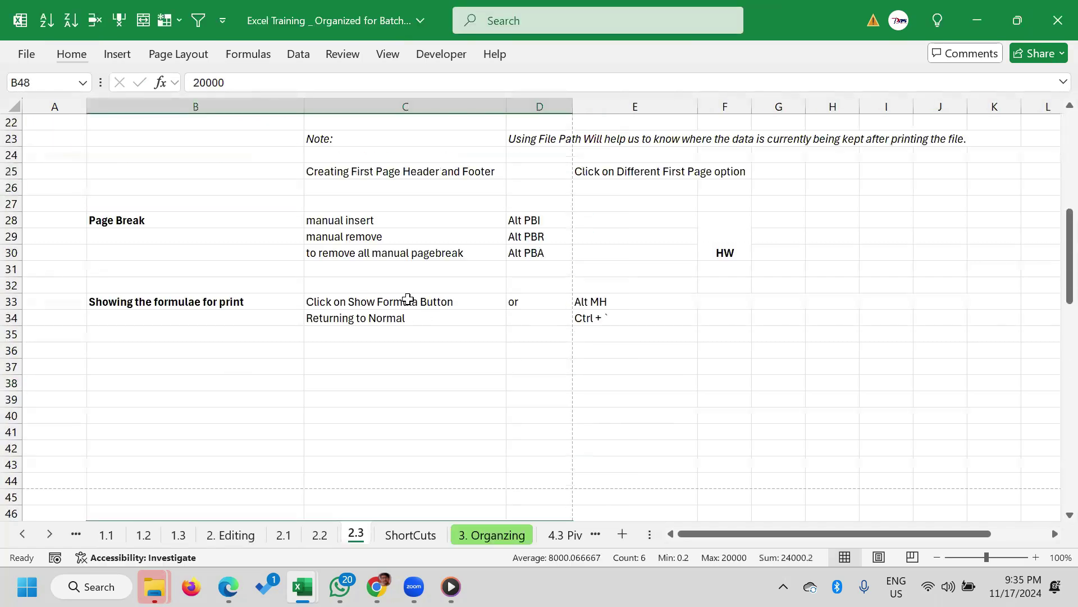
left_click(611, 305)
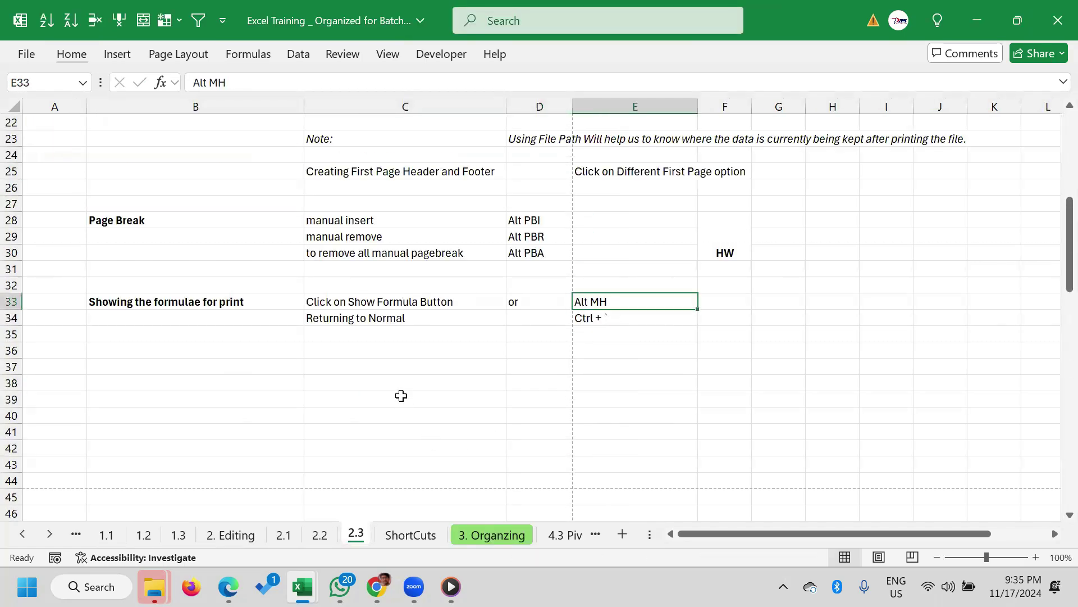
key("alt+Tab")
left_click(276, 260)
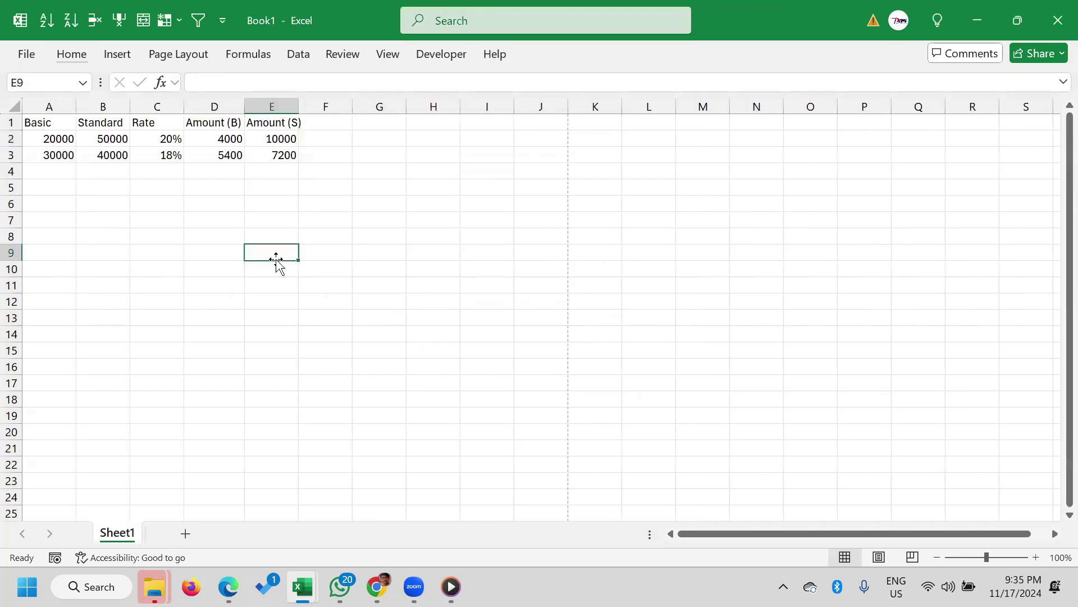
key("alt+Tab")
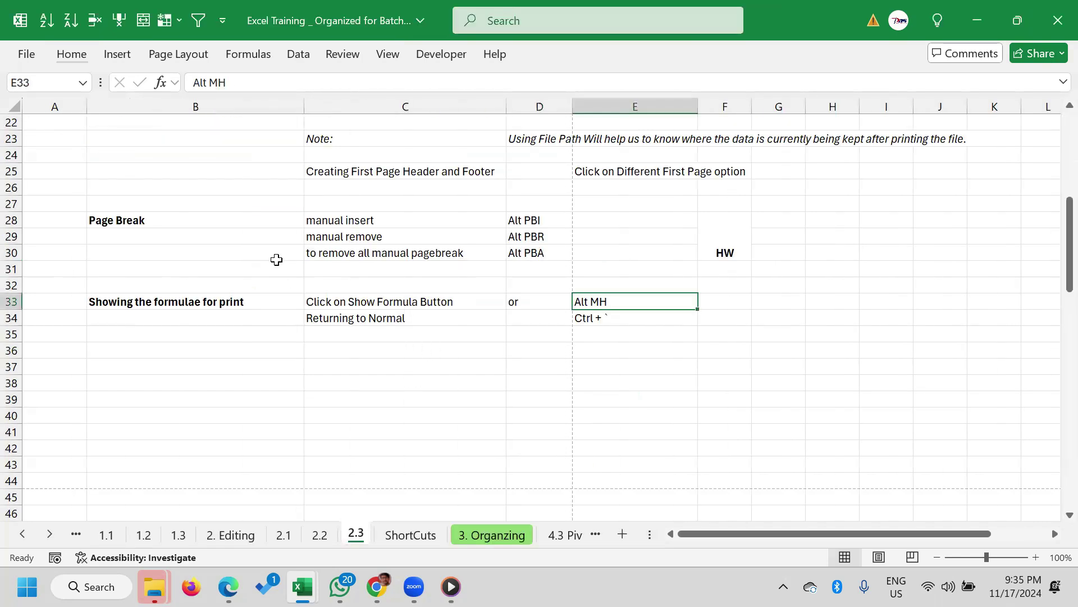
key("alt+Tab")
Clear the stray entry in E9 and turn on Show Formulas with Alt+M+H
type("ntt")
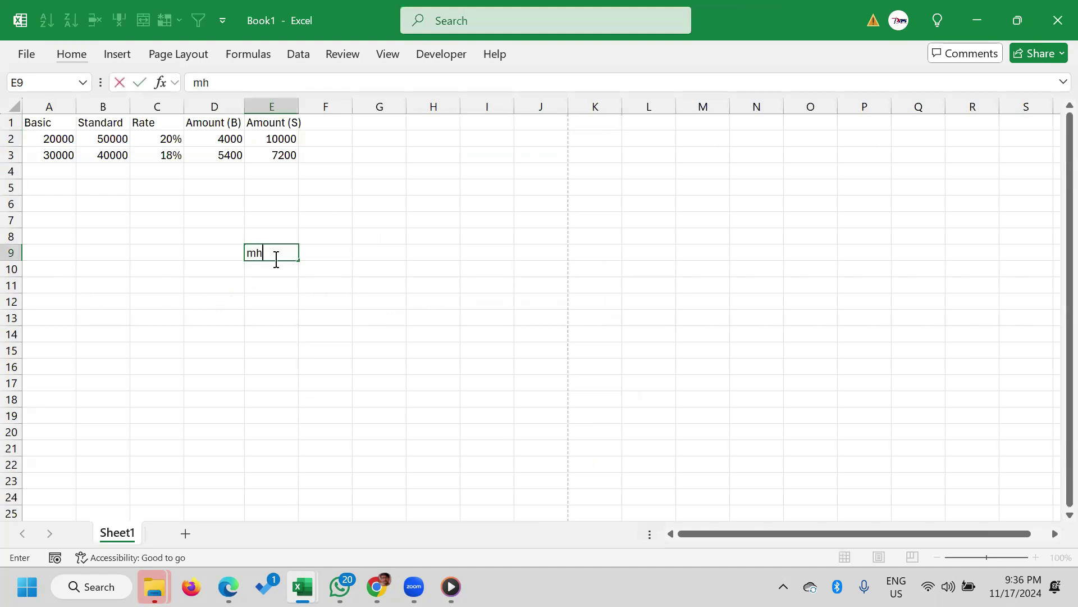
key("Escape")
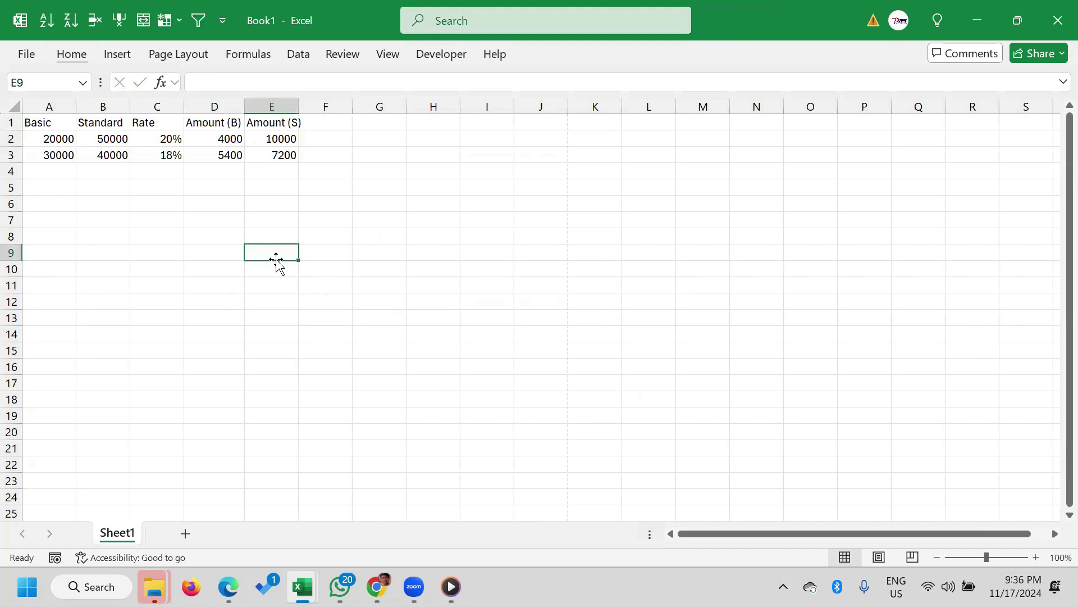
key("alt+m")
key("h")
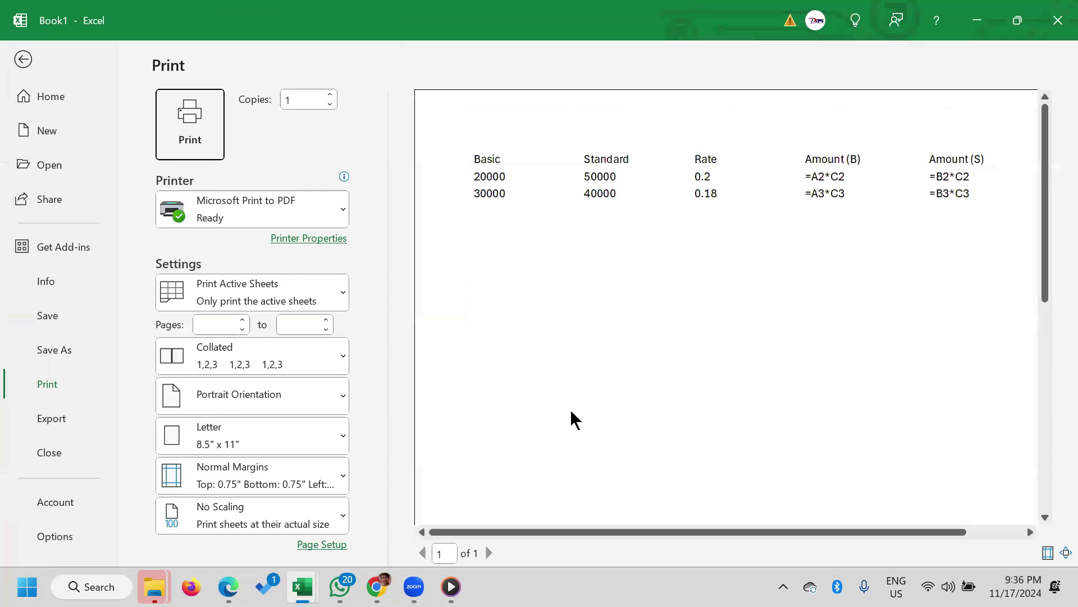
Adjust the print preview, then leave it to return to Book1's worksheet
left_click_drag(817, 532, 965, 534)
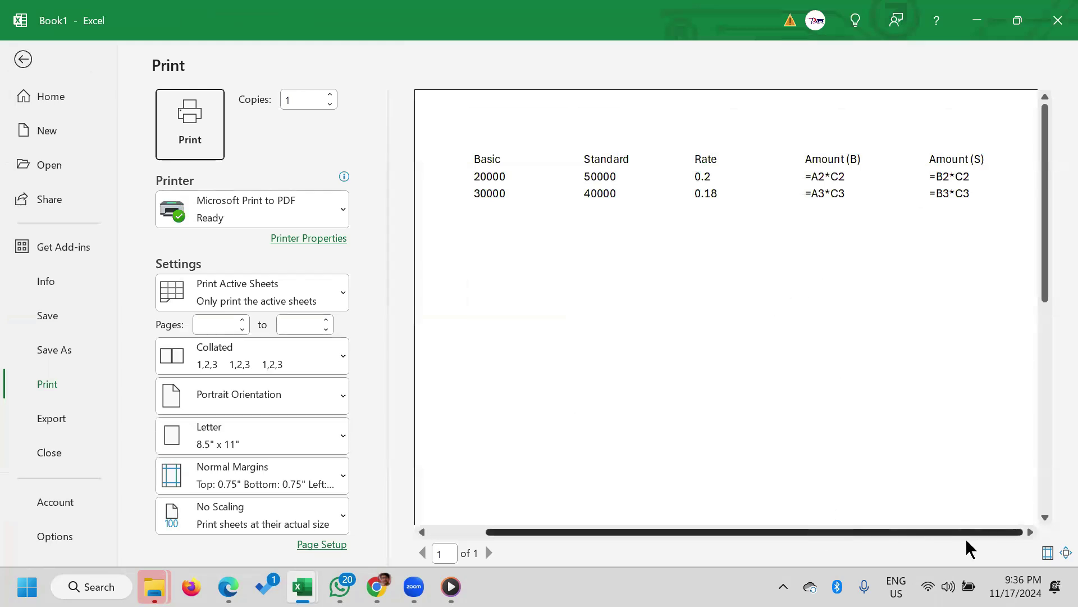
left_click_drag(736, 532, 598, 531)
left_click_drag(674, 532, 784, 538)
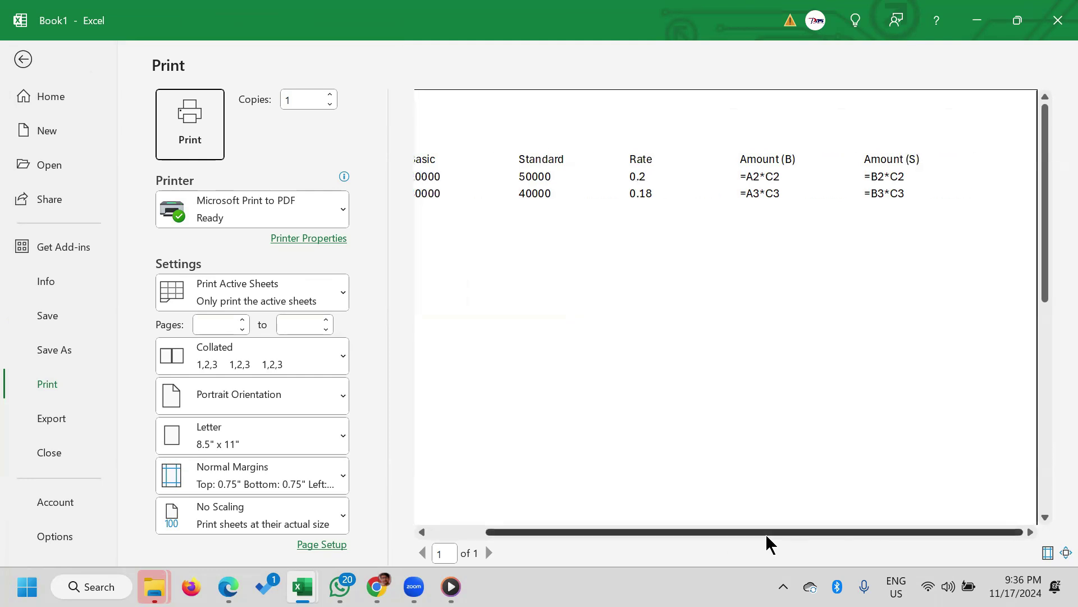
key("Escape")
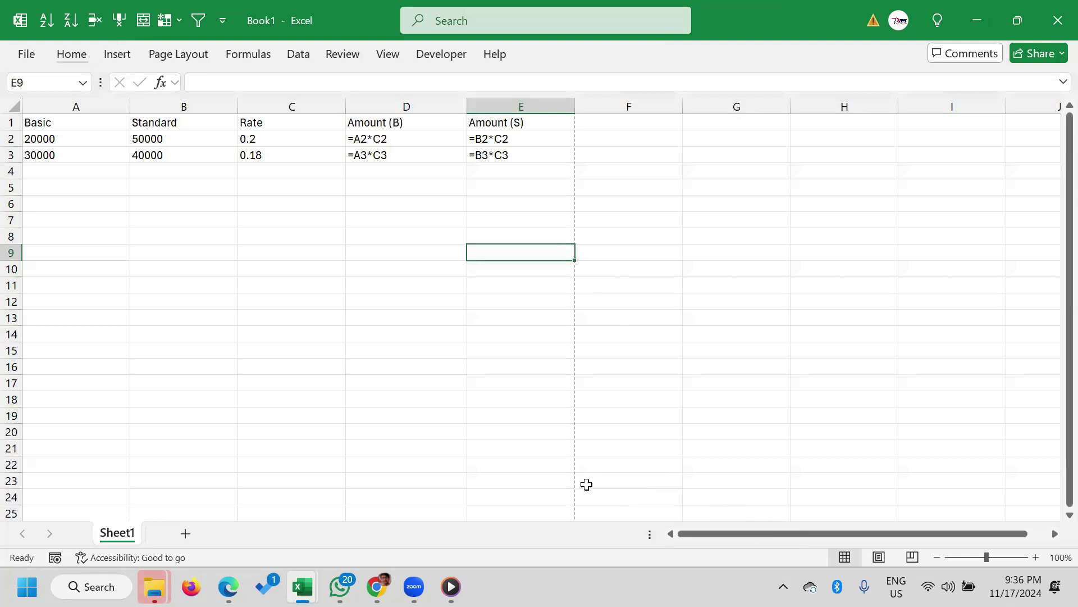
Select the Basic heading, the header row A1:E1 and the whole table A1:E3
key("Left")
key("Left")
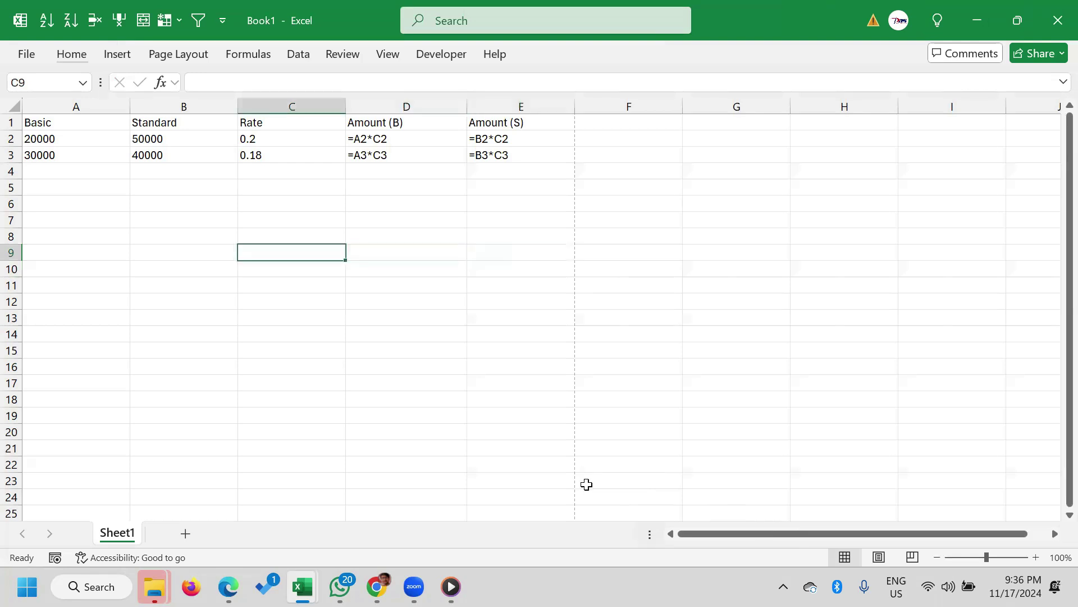
key("Left")
key("Up")
key("Up")
key("Up")
key("Up")
key("Up")
key("Up")
key("Left")
key("Down")
key("shift+Up")
key("Up")
key("shift+Right")
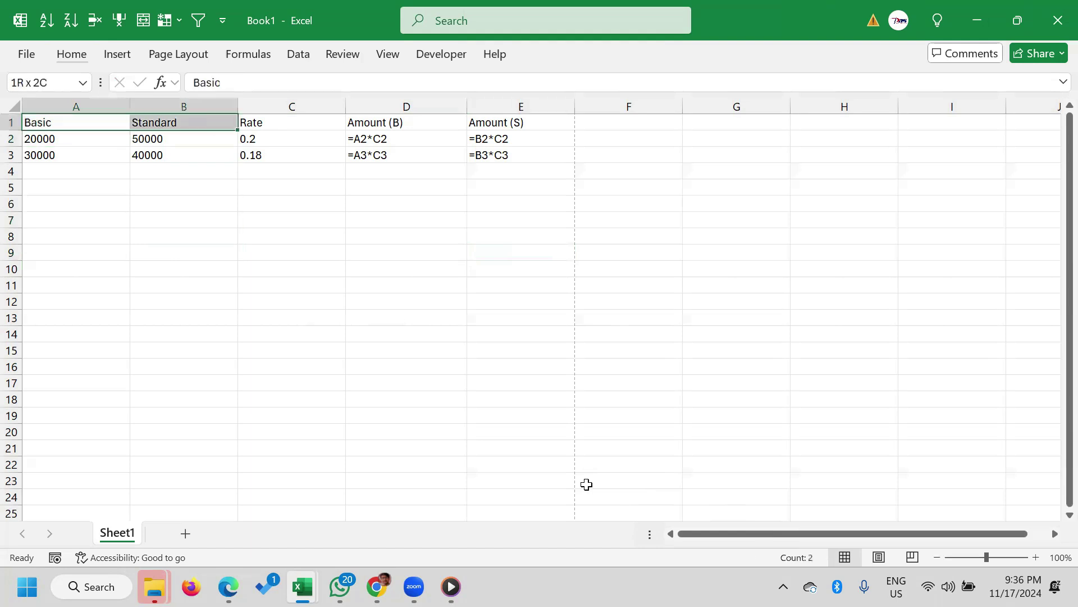
key("shift+Right")
key("shift+Right")
key("shift+Right")
key("shift+Down")
key("shift+Down")
key("shift+Down")
key("Down")
key("shift+Right")
key("shift+Right")
key("shift+Down")
key("Down")
key("Up")
key("Up")
key("shift+Right")
key("shift+Right")
key("shift+Right")
key("shift+Right")
key("shift+Down")
key("shift+Down")
key("shift+Down")
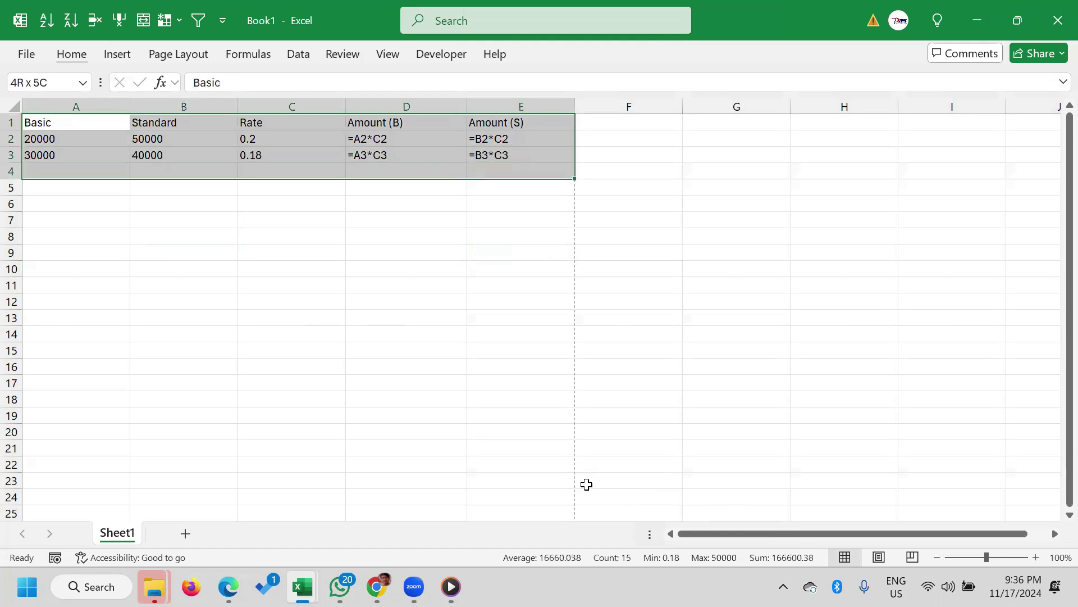
key("Down")
key("Down")
key("Up")
key("Up")
key("shift+Right")
key("shift+Right")
key("shift+Right")
key("shift+Right")
key("shift+Down")
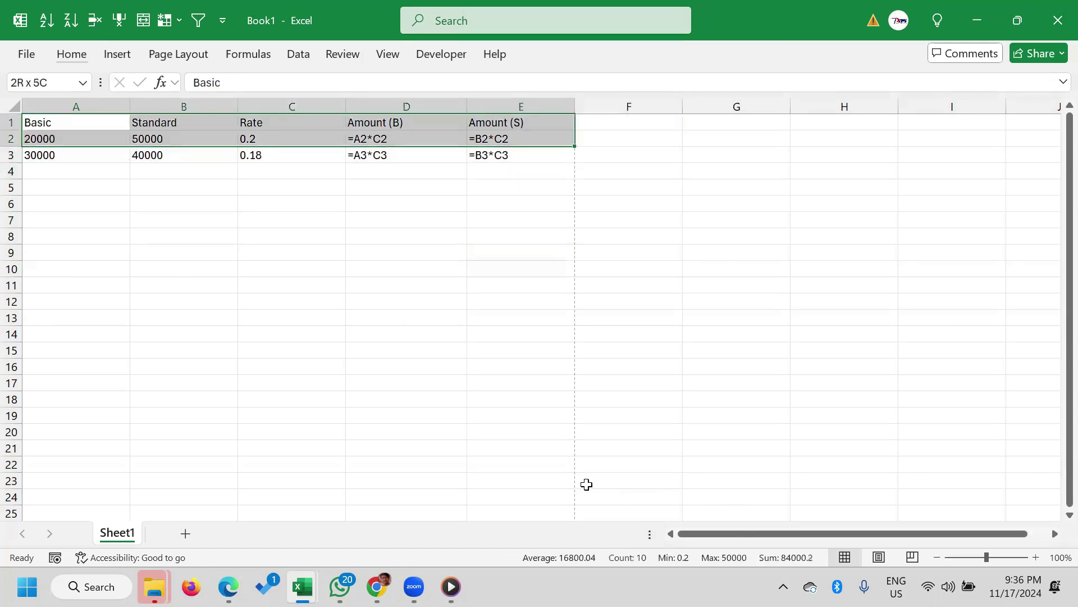
key("shift+Down")
key("shift+Down")
key("shift+Down")
key("shift+Down")
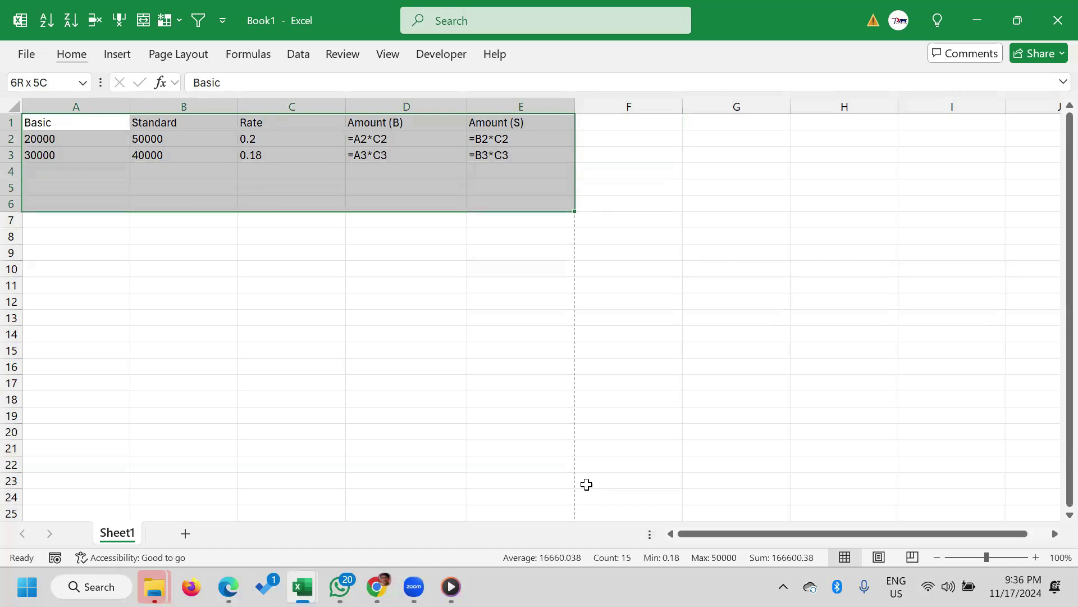
Step along row 3 and select the Amount (B) and Amount (S) columns, ending on A1
key("Down")
key("Down")
key("Right")
key("Right")
key("Right")
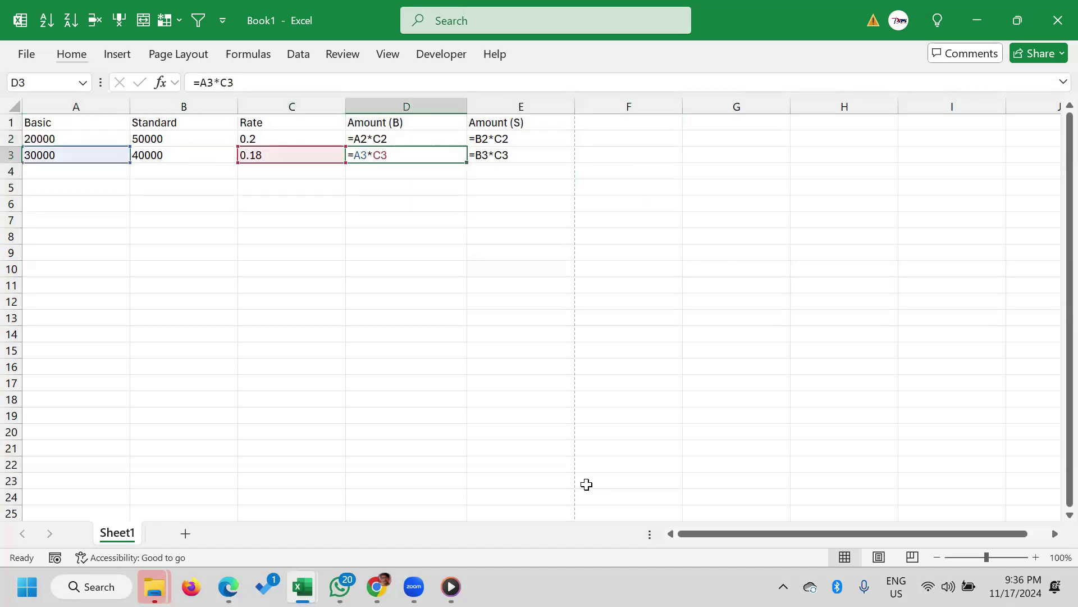
key("Right")
key("Right")
key("Down")
key("Down")
key("Left")
key("Up")
key("Up")
key("Up")
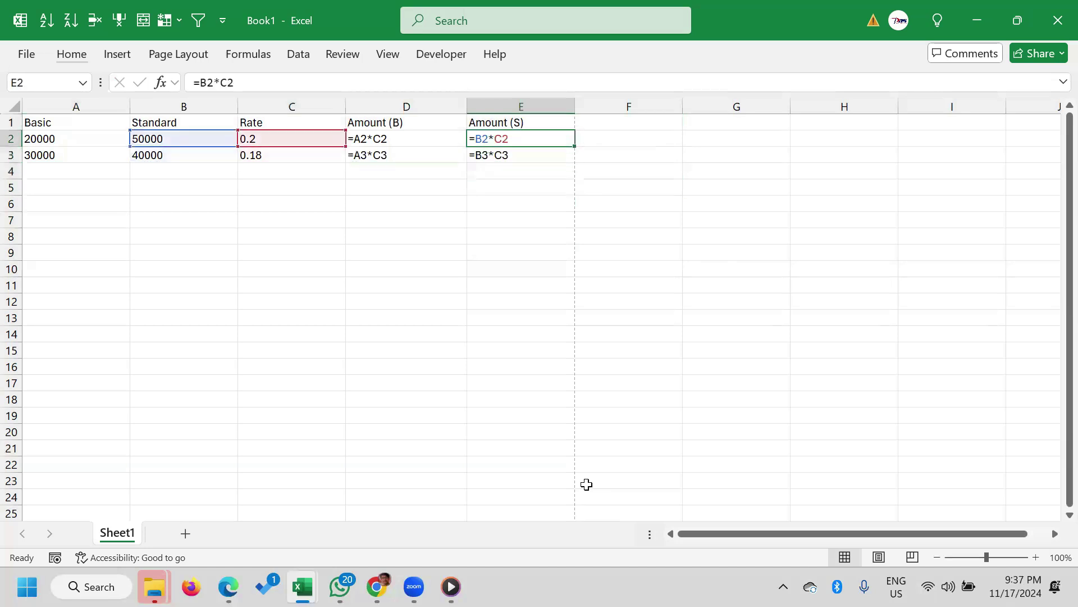
key("Up")
key("shift+Left")
key("shift+Left")
key("shift+Left")
key("shift+Left")
key("shift+Down")
key("shift+Down")
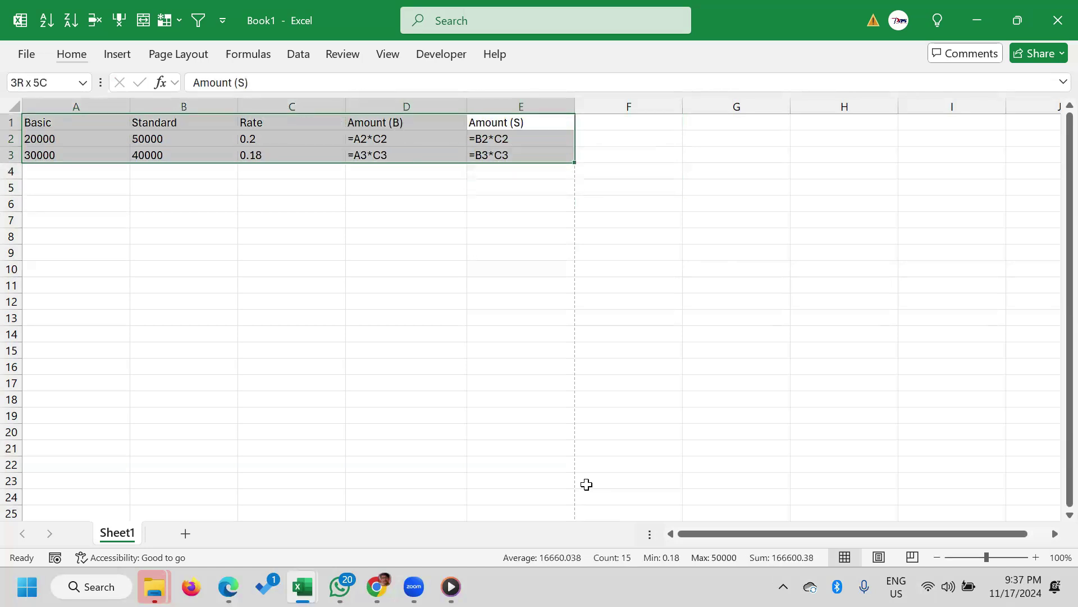
key("Down")
key("Down")
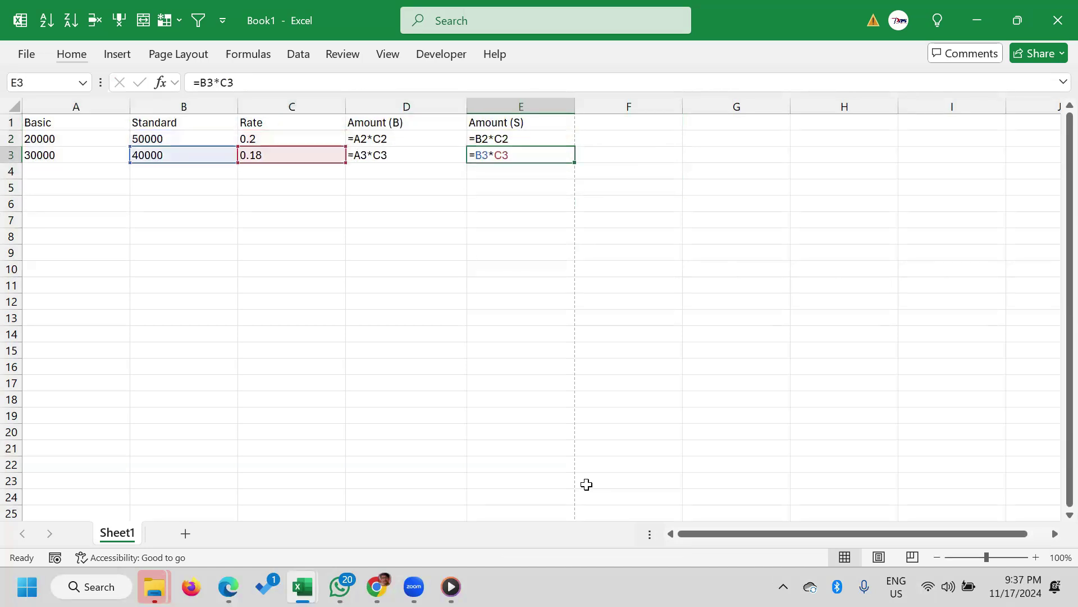
key("Up")
key("Up")
key("Left")
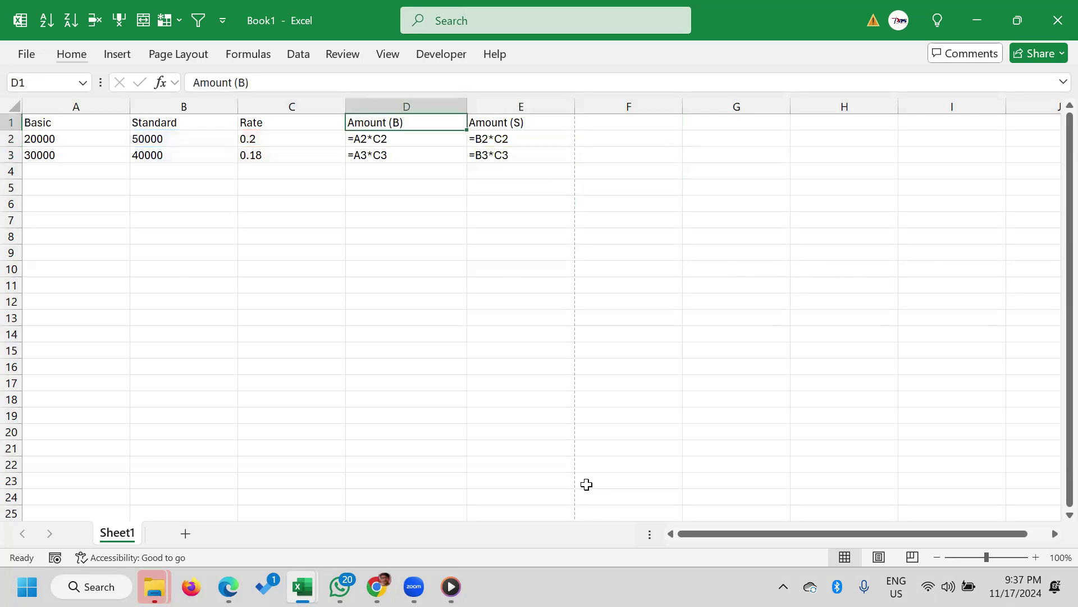
key("Left")
key("Left")
key("Left")
key("Right")
key("Right")
key("Right")
key("shift+Down")
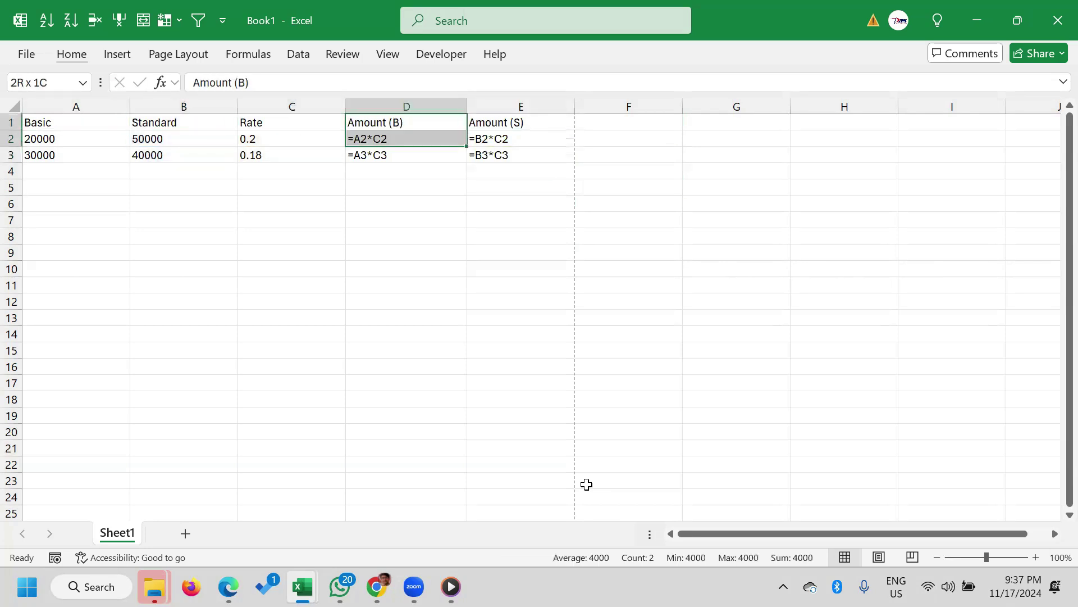
key("shift+Down")
key("shift+Down")
key("shift+Right")
key("shift+Right")
key("shift+Left")
key("Left")
key("Left")
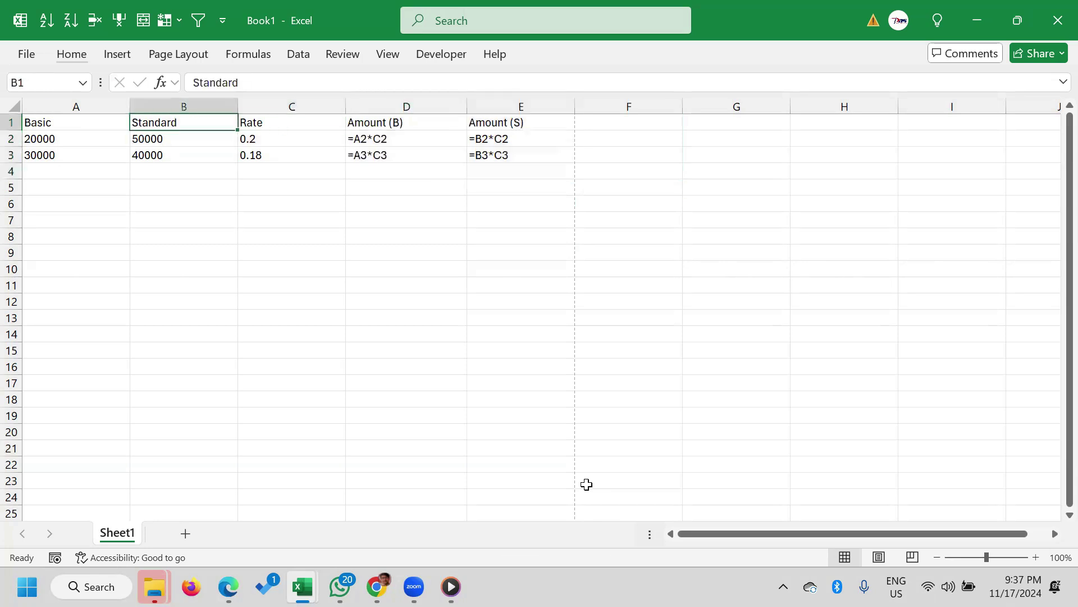
key("Left")
Turn off Show Formulas so the amounts read 4000, 10000, 5400 and 7200
key("alt")
key("m")
key("h")
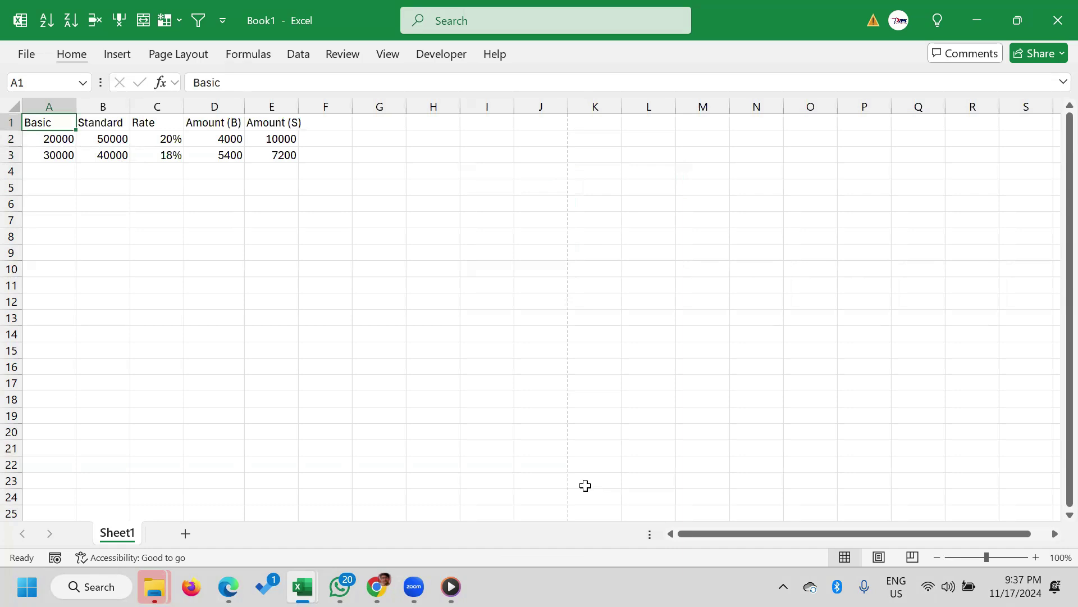
Deselect the Book1 table via an empty cell, then bring the Excel Training workbook forward
left_click(414, 409)
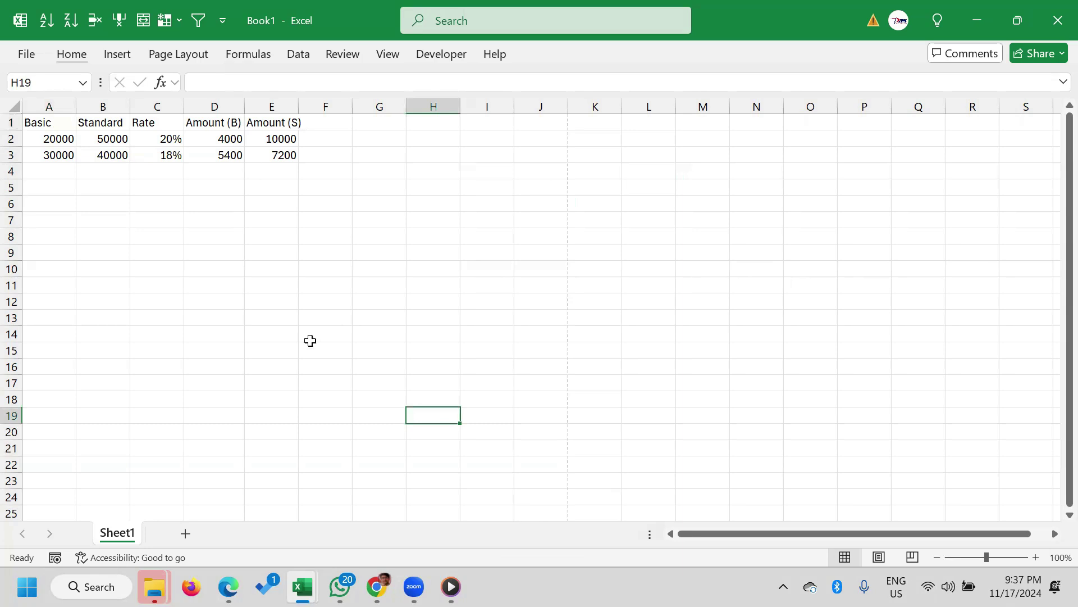
key("ctrl+End")
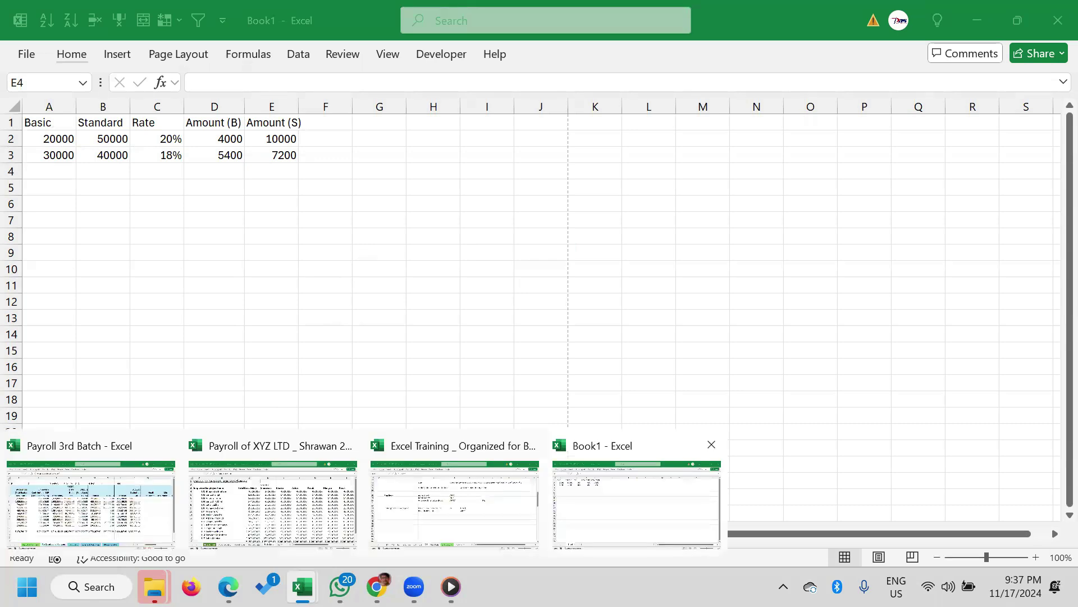
left_click(633, 500)
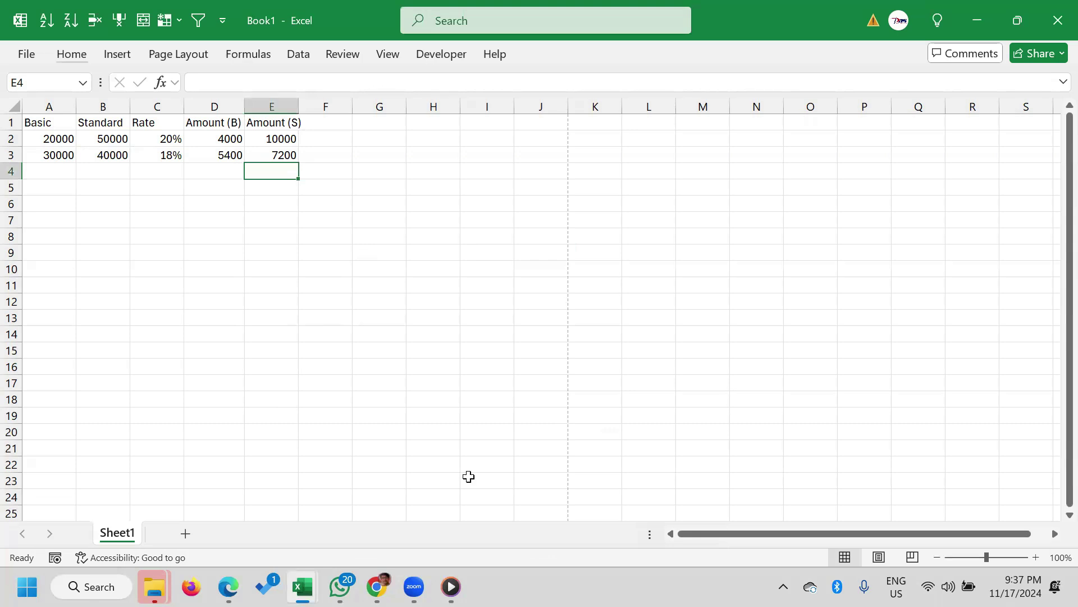
key("alt+Tab")
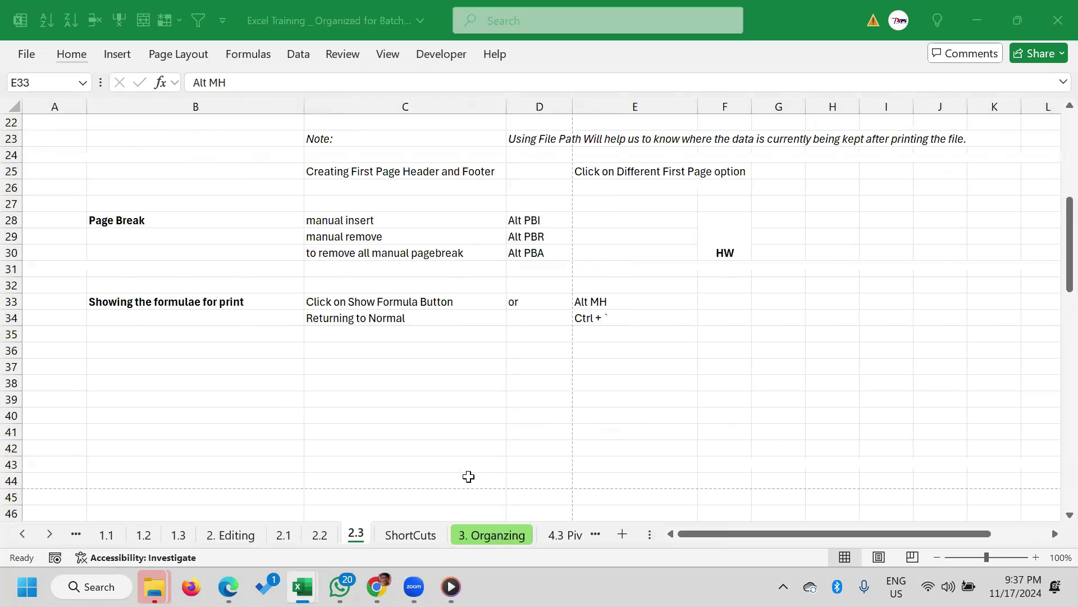
left_click(567, 537)
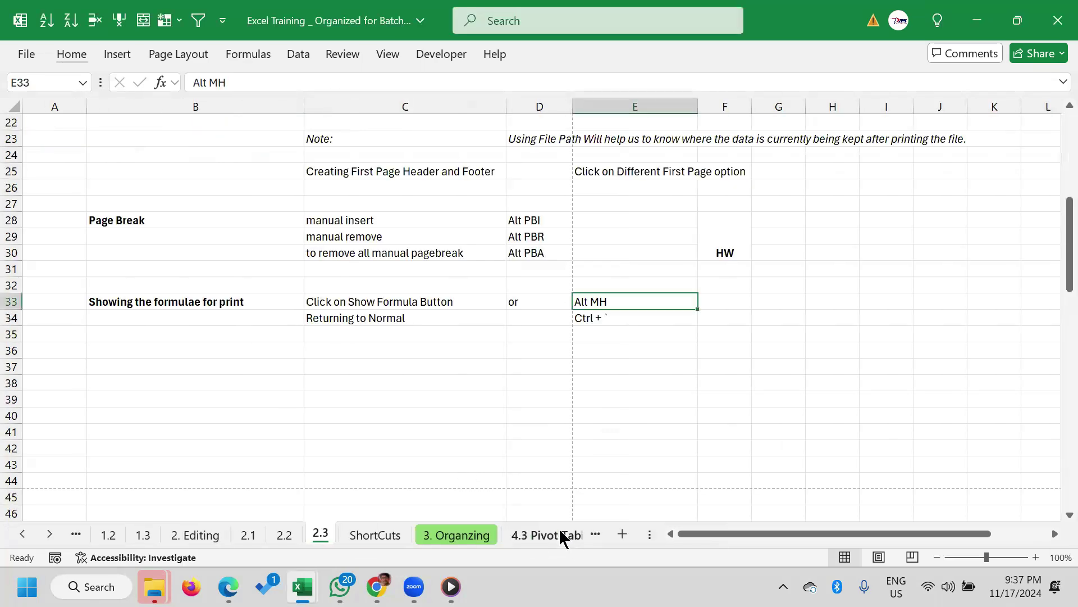
Scroll to the Product D pivot and push the Employee Name slicer against the Department slicer
scroll(453, 383, "up", 5)
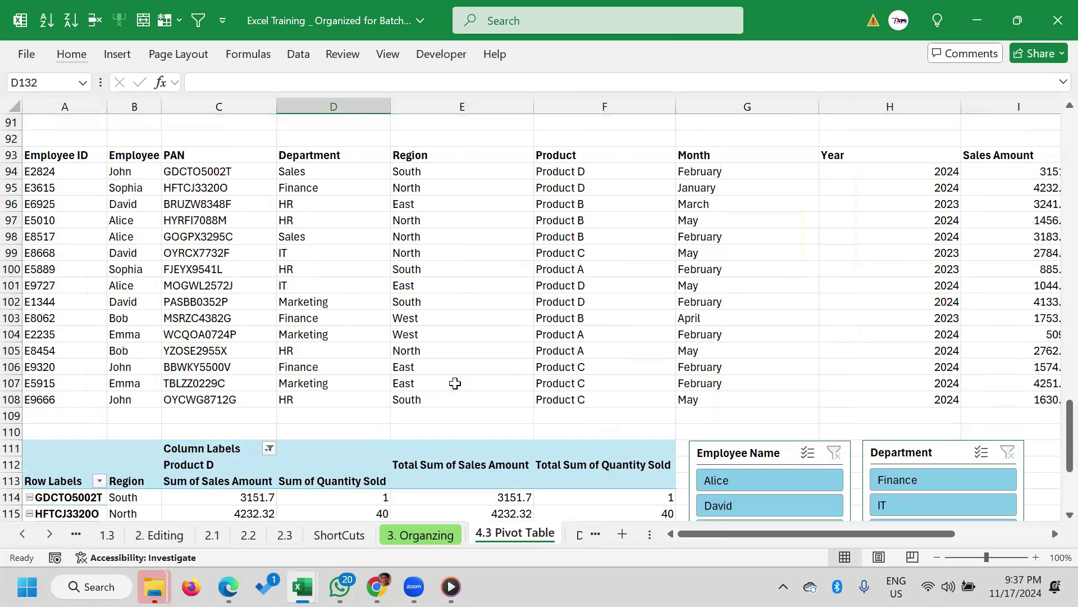
scroll(462, 383, "up", 2)
scroll(646, 429, "down", 4)
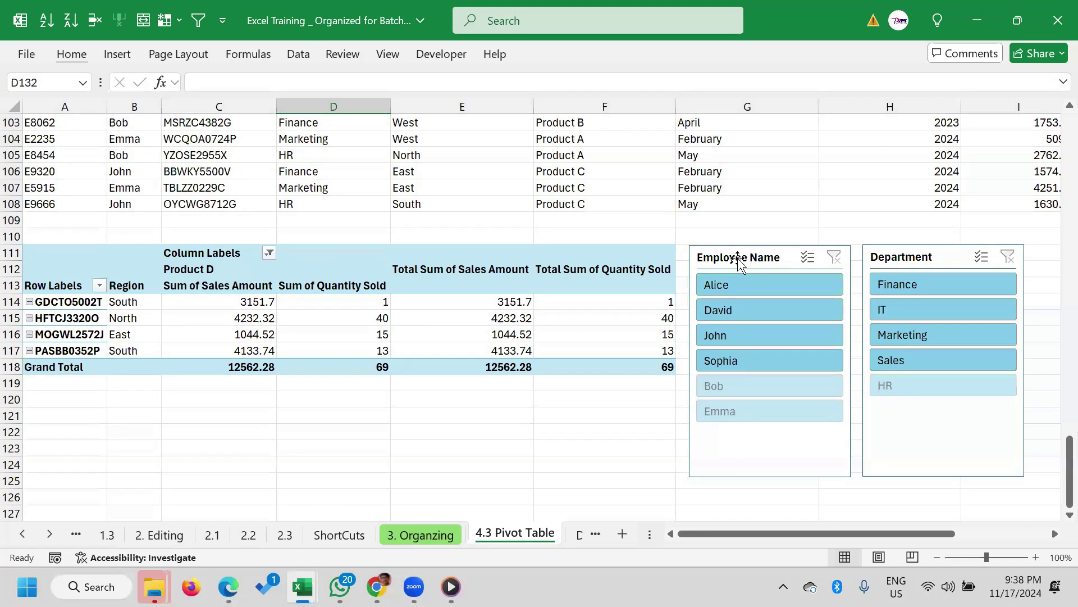
left_click_drag(738, 261, 738, 263)
left_click_drag(897, 261, 899, 264)
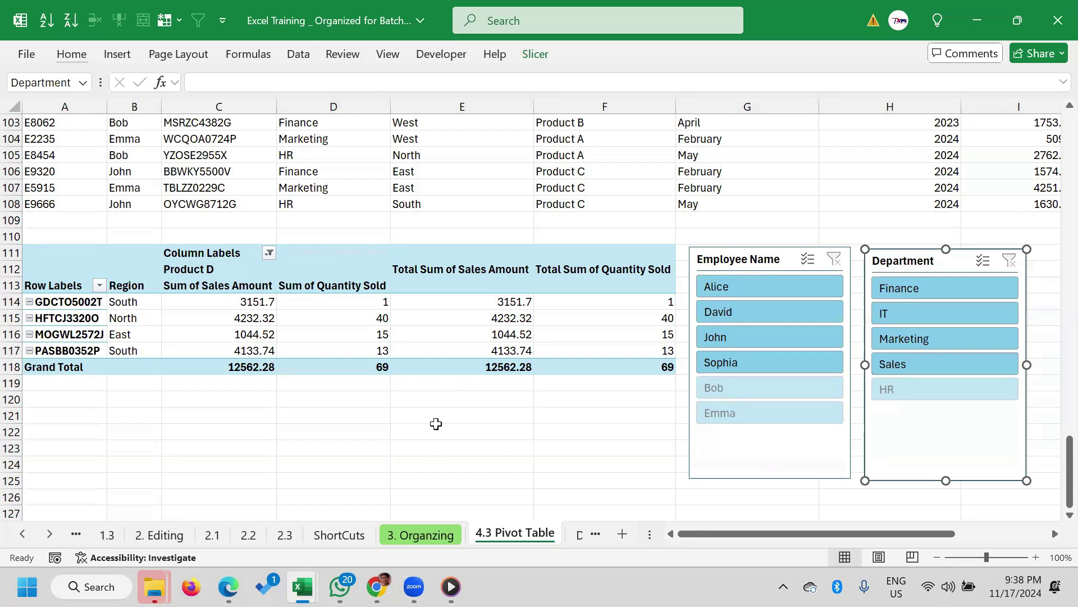
left_click_drag(762, 261, 772, 267)
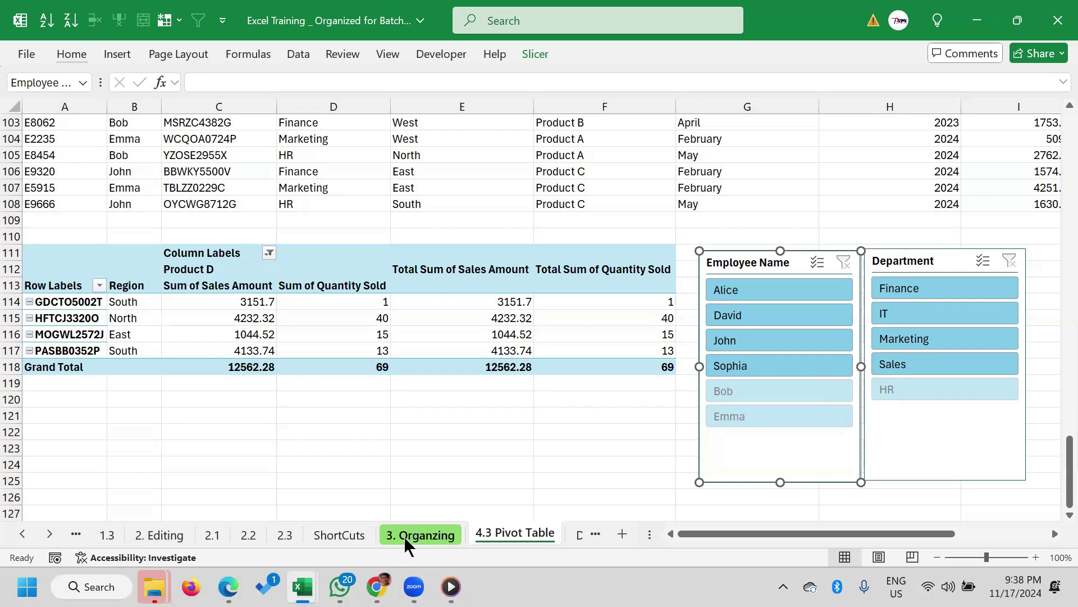
Open the 3. Organzing sheet and scroll through its notes on locking cells and protection
left_click(433, 537)
scroll(486, 464, "up", 7)
scroll(485, 464, "up", 7)
scroll(485, 464, "up", 7)
scroll(487, 473, "up", 8)
scroll(487, 473, "up", 7)
scroll(482, 470, "up", 6)
scroll(482, 472, "down", 1)
scroll(478, 478, "down", 14)
scroll(478, 479, "down", 8)
scroll(474, 480, "down", 8)
scroll(475, 480, "down", 6)
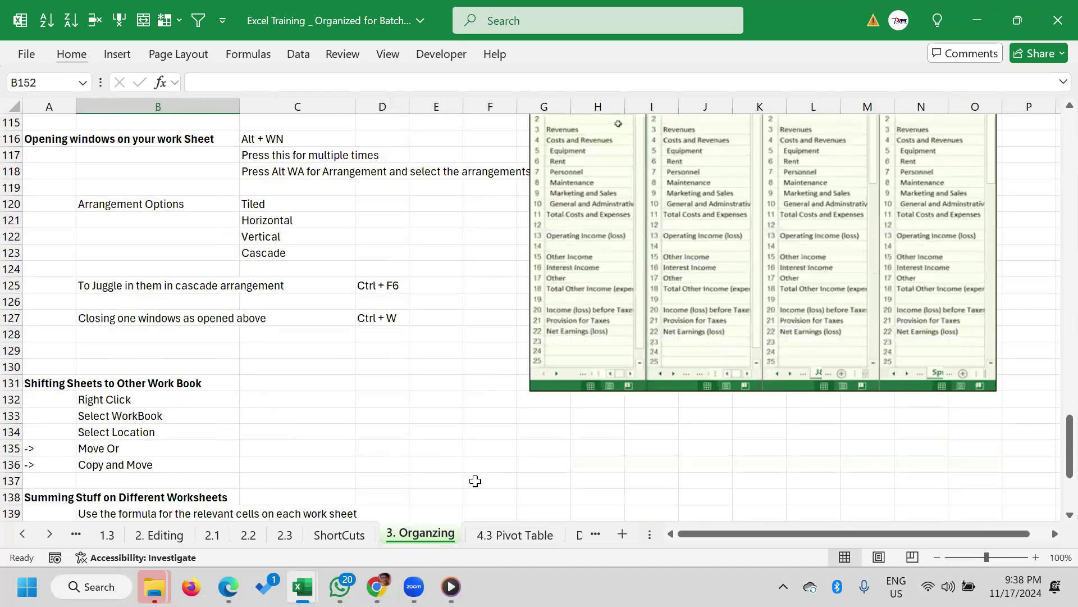
scroll(474, 482, "down", 4)
scroll(474, 482, "down", 4)
scroll(474, 482, "up", 4)
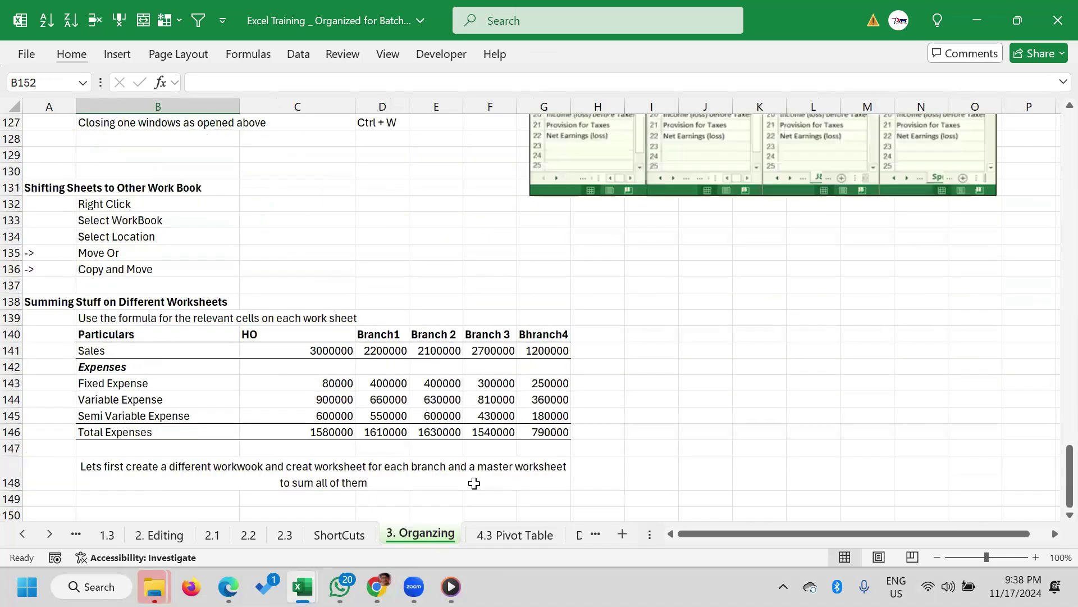
scroll(475, 482, "up", 6)
scroll(523, 405, "up", 7)
scroll(527, 385, "up", 5)
scroll(527, 382, "up", 7)
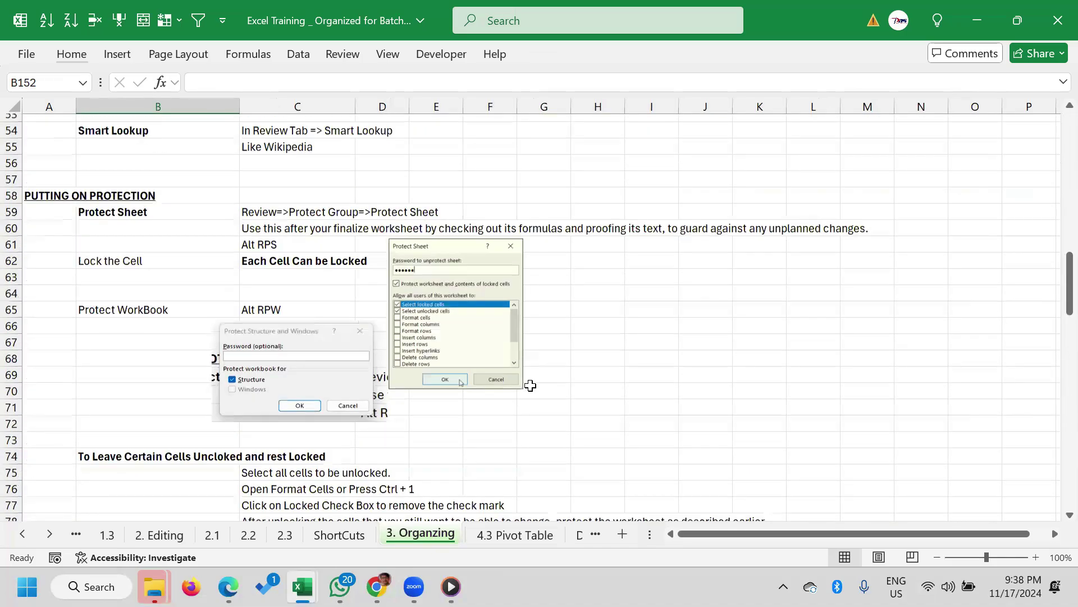
scroll(561, 394, "up", 3)
scroll(394, 393, "down", 3)
scroll(410, 414, "down", 3)
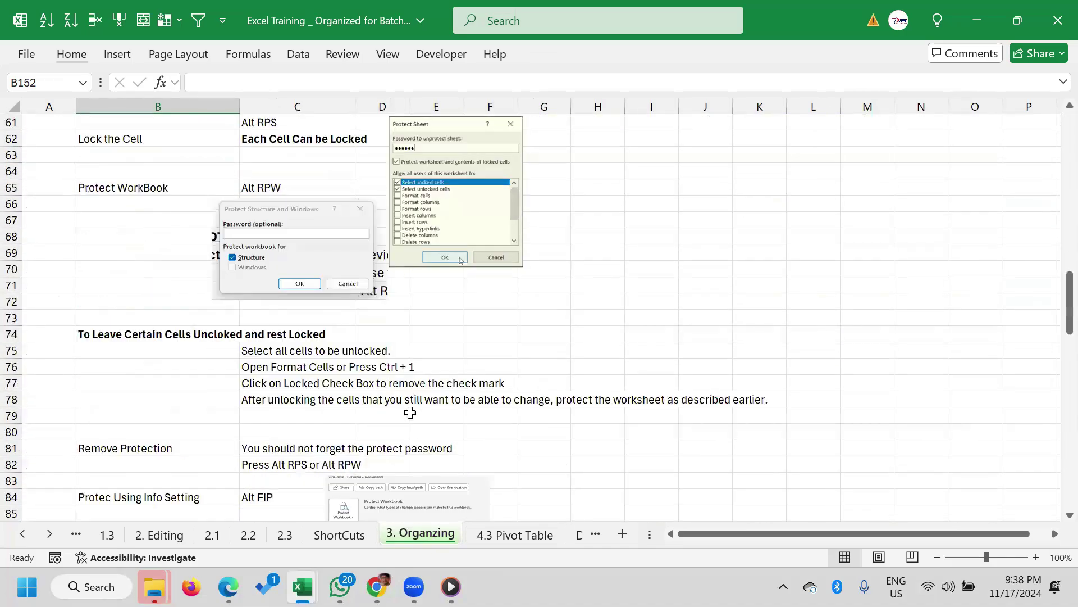